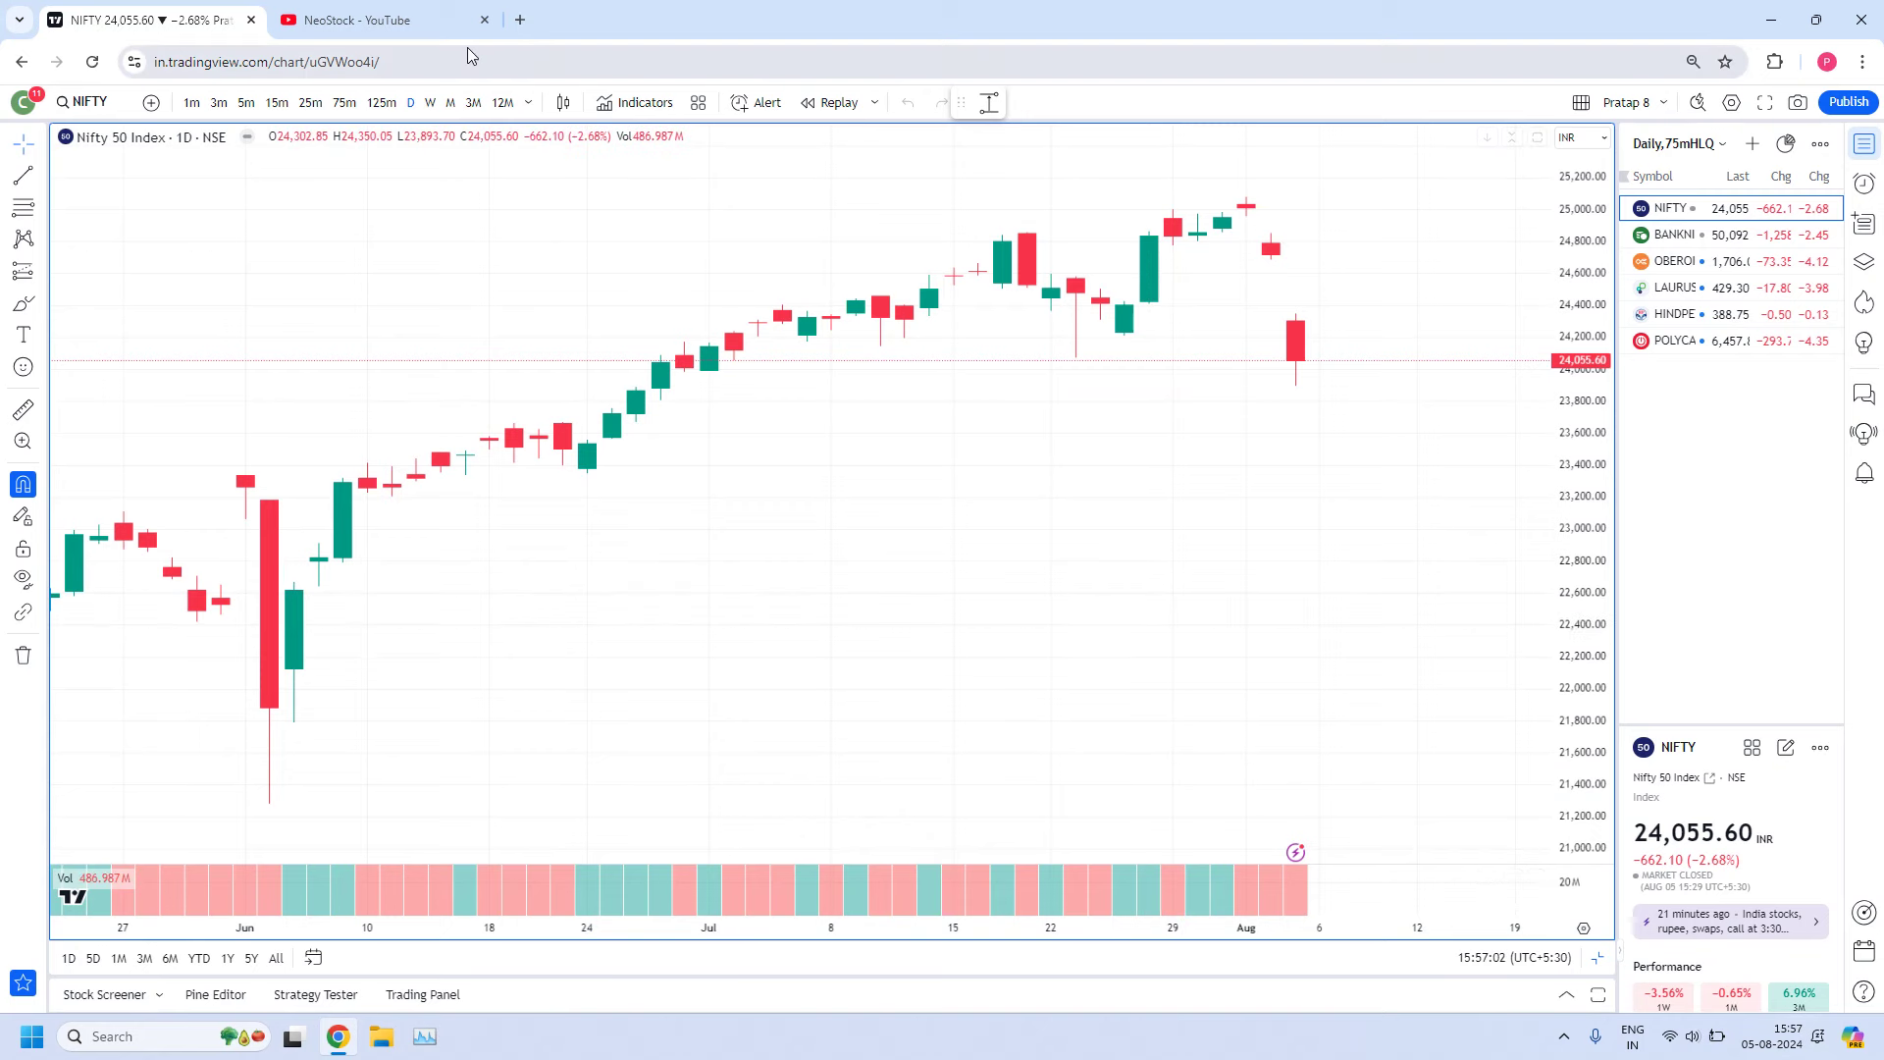
Switch to NeoStock's YouTube community page and open the Supply Demand Zone Price Action Course playlist linked in its post
left_click(404, 20)
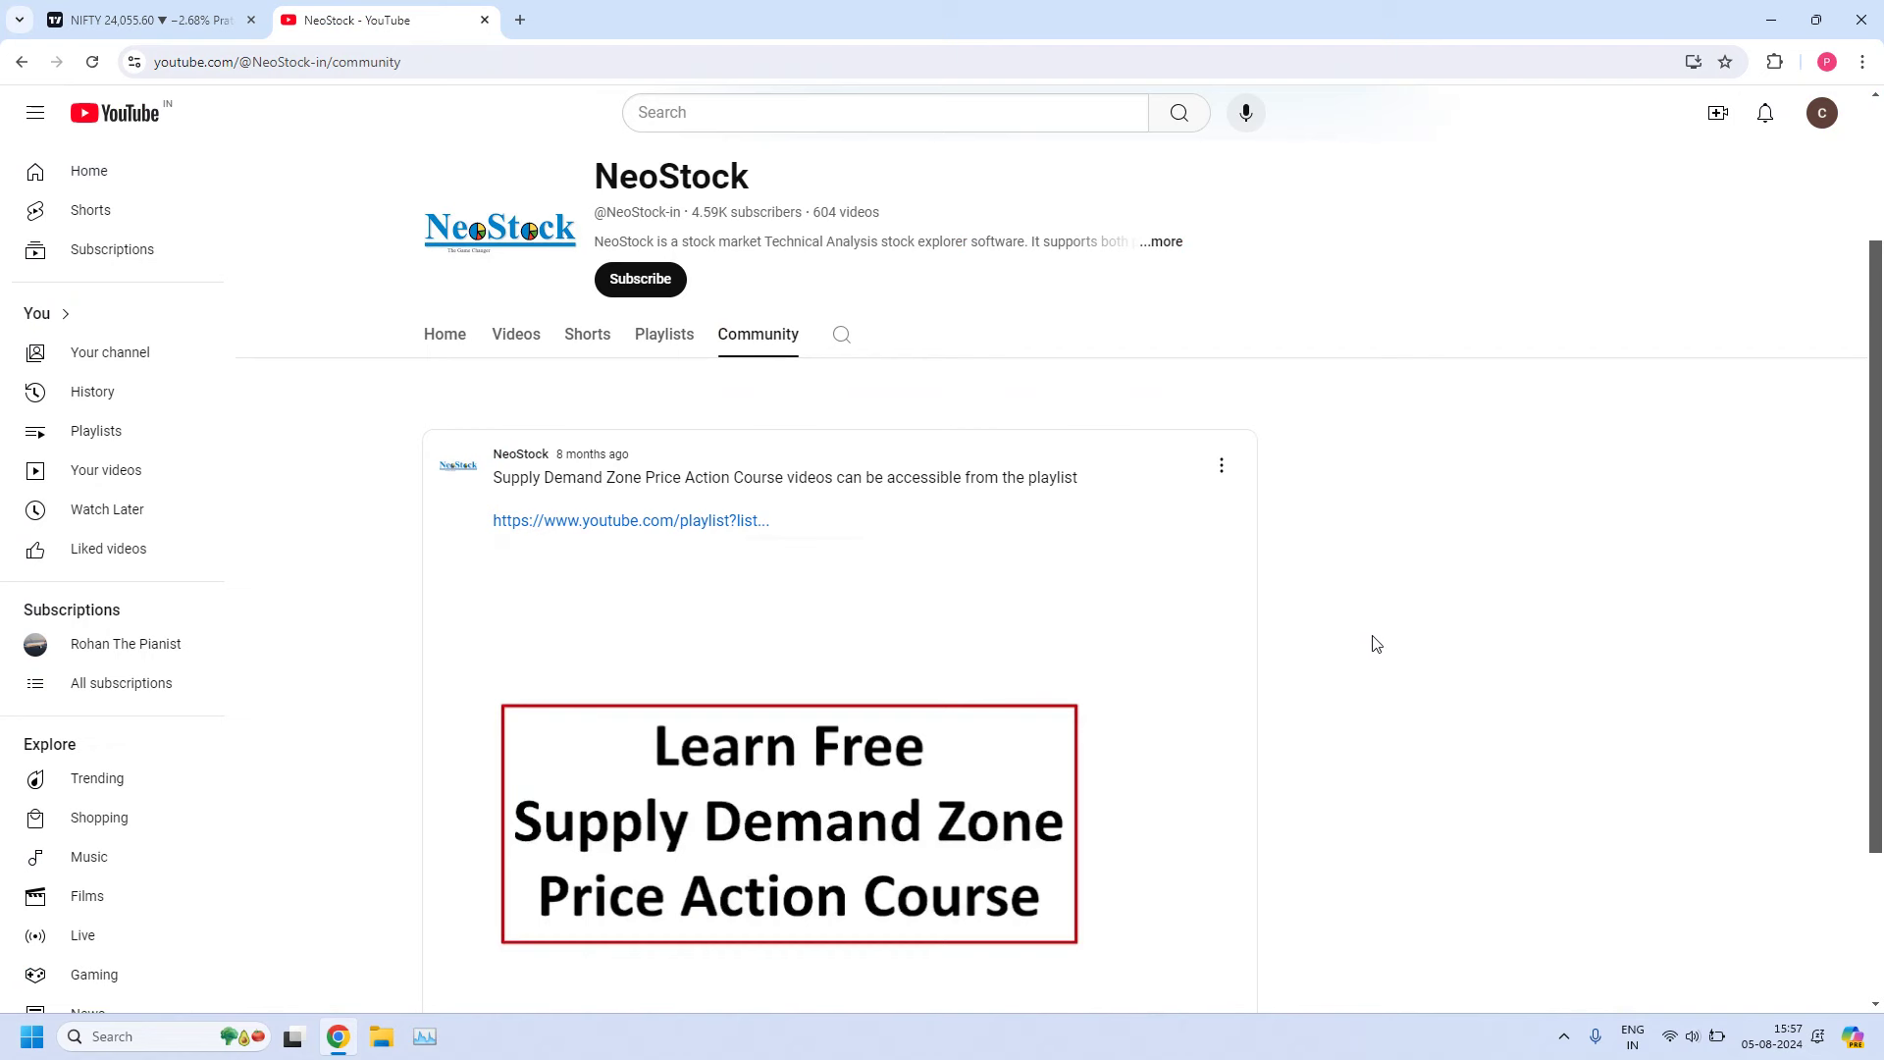
scroll(1373, 636, "up", 2)
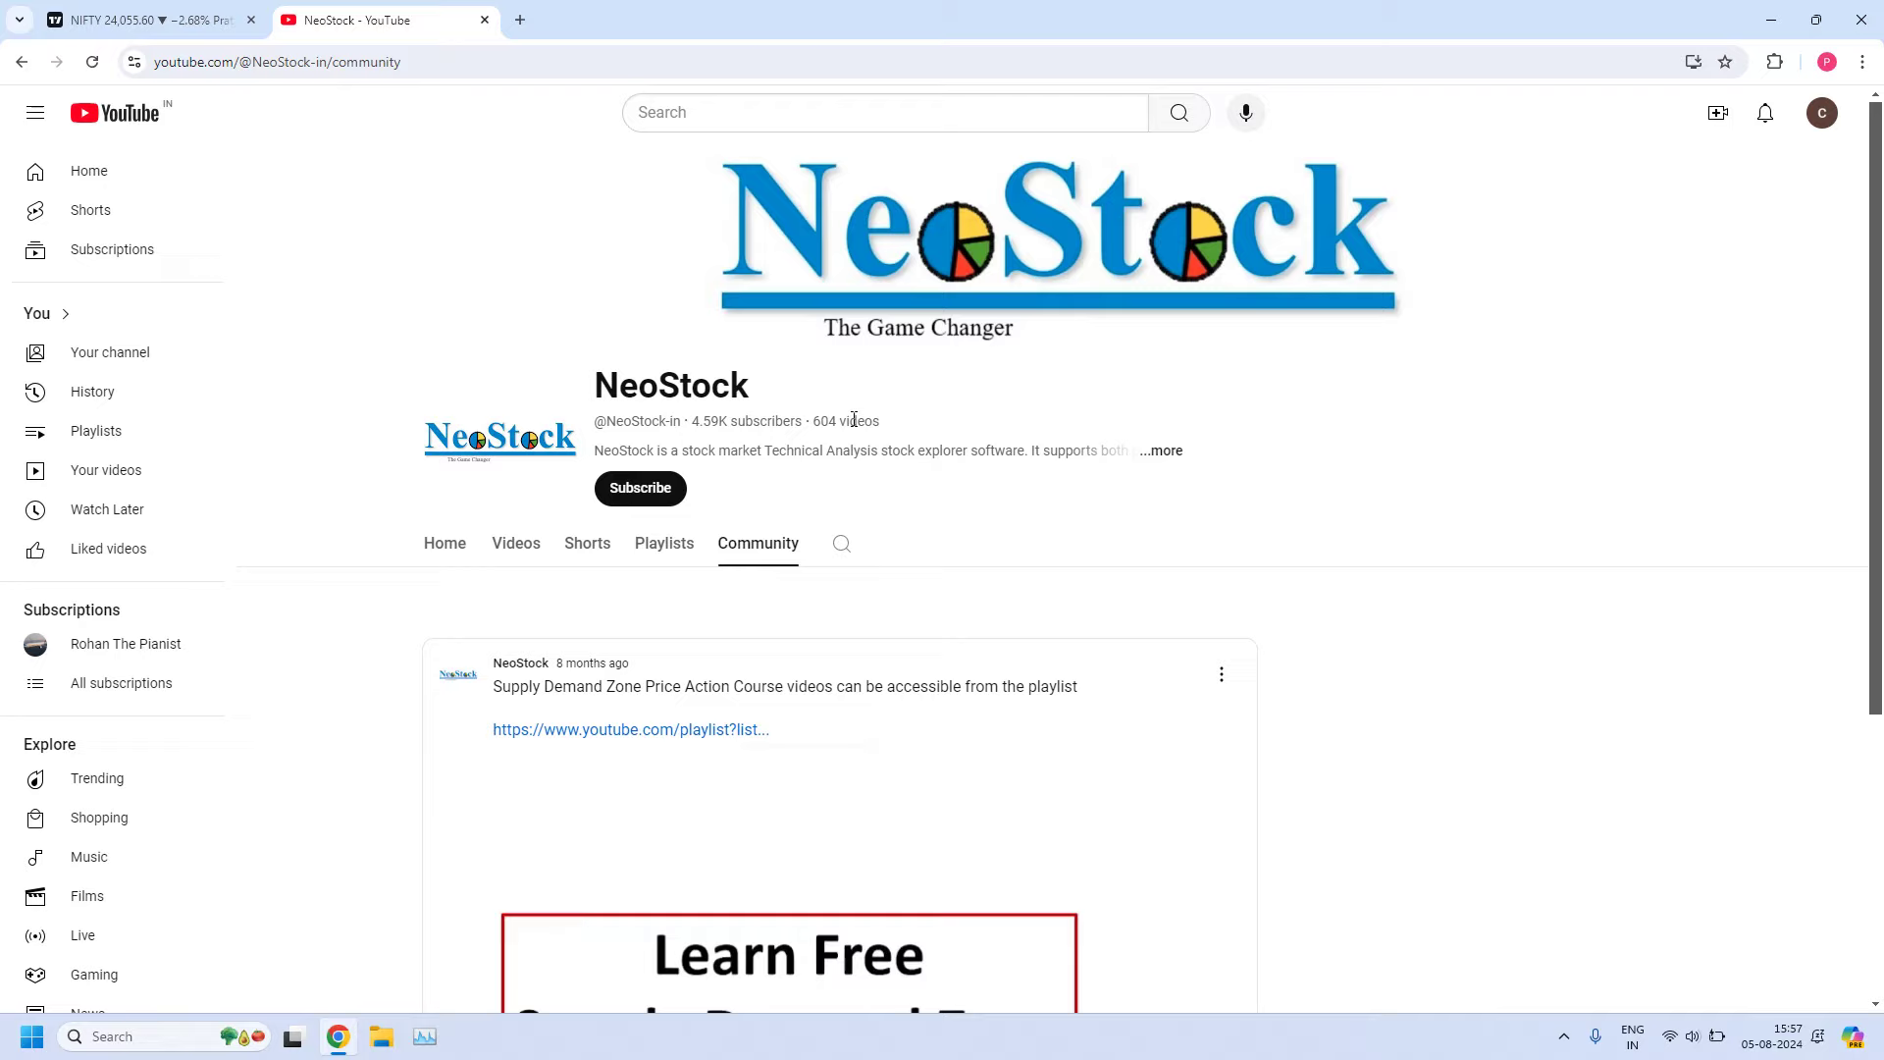
scroll(775, 613, "down", 2)
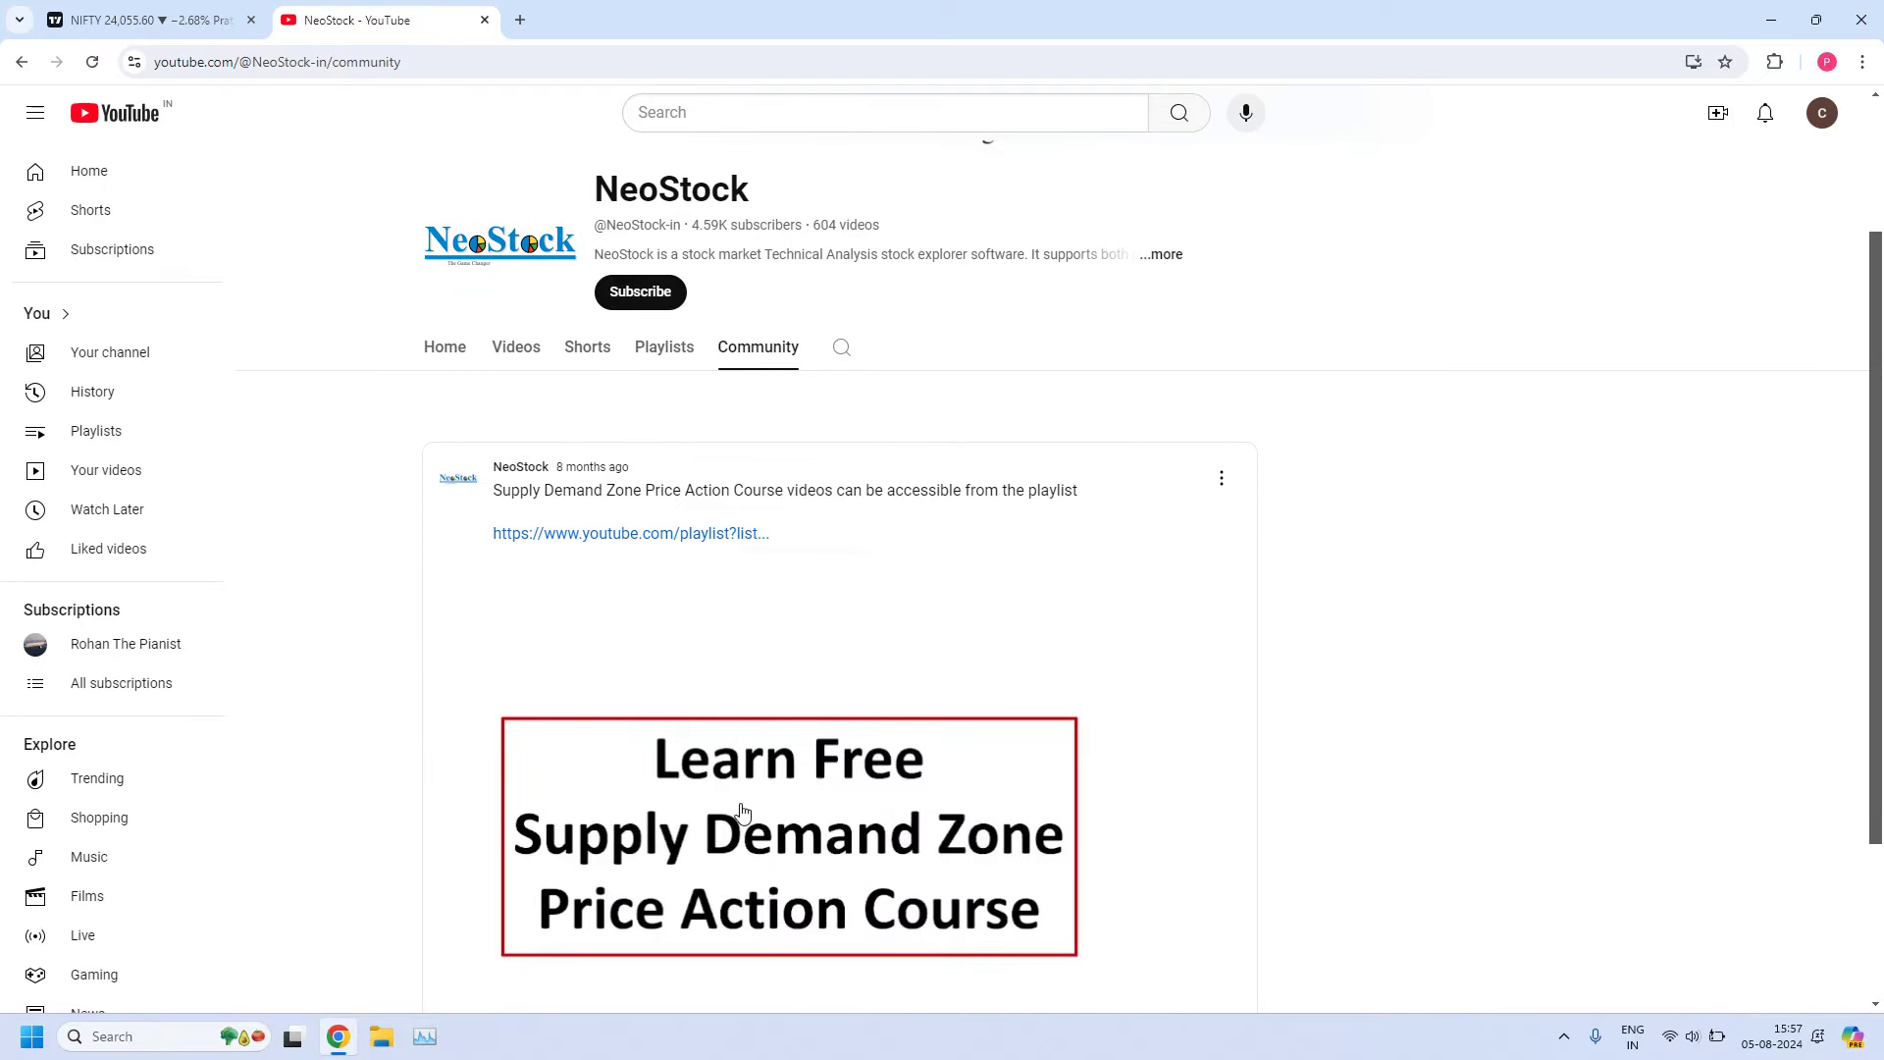
left_click(647, 535)
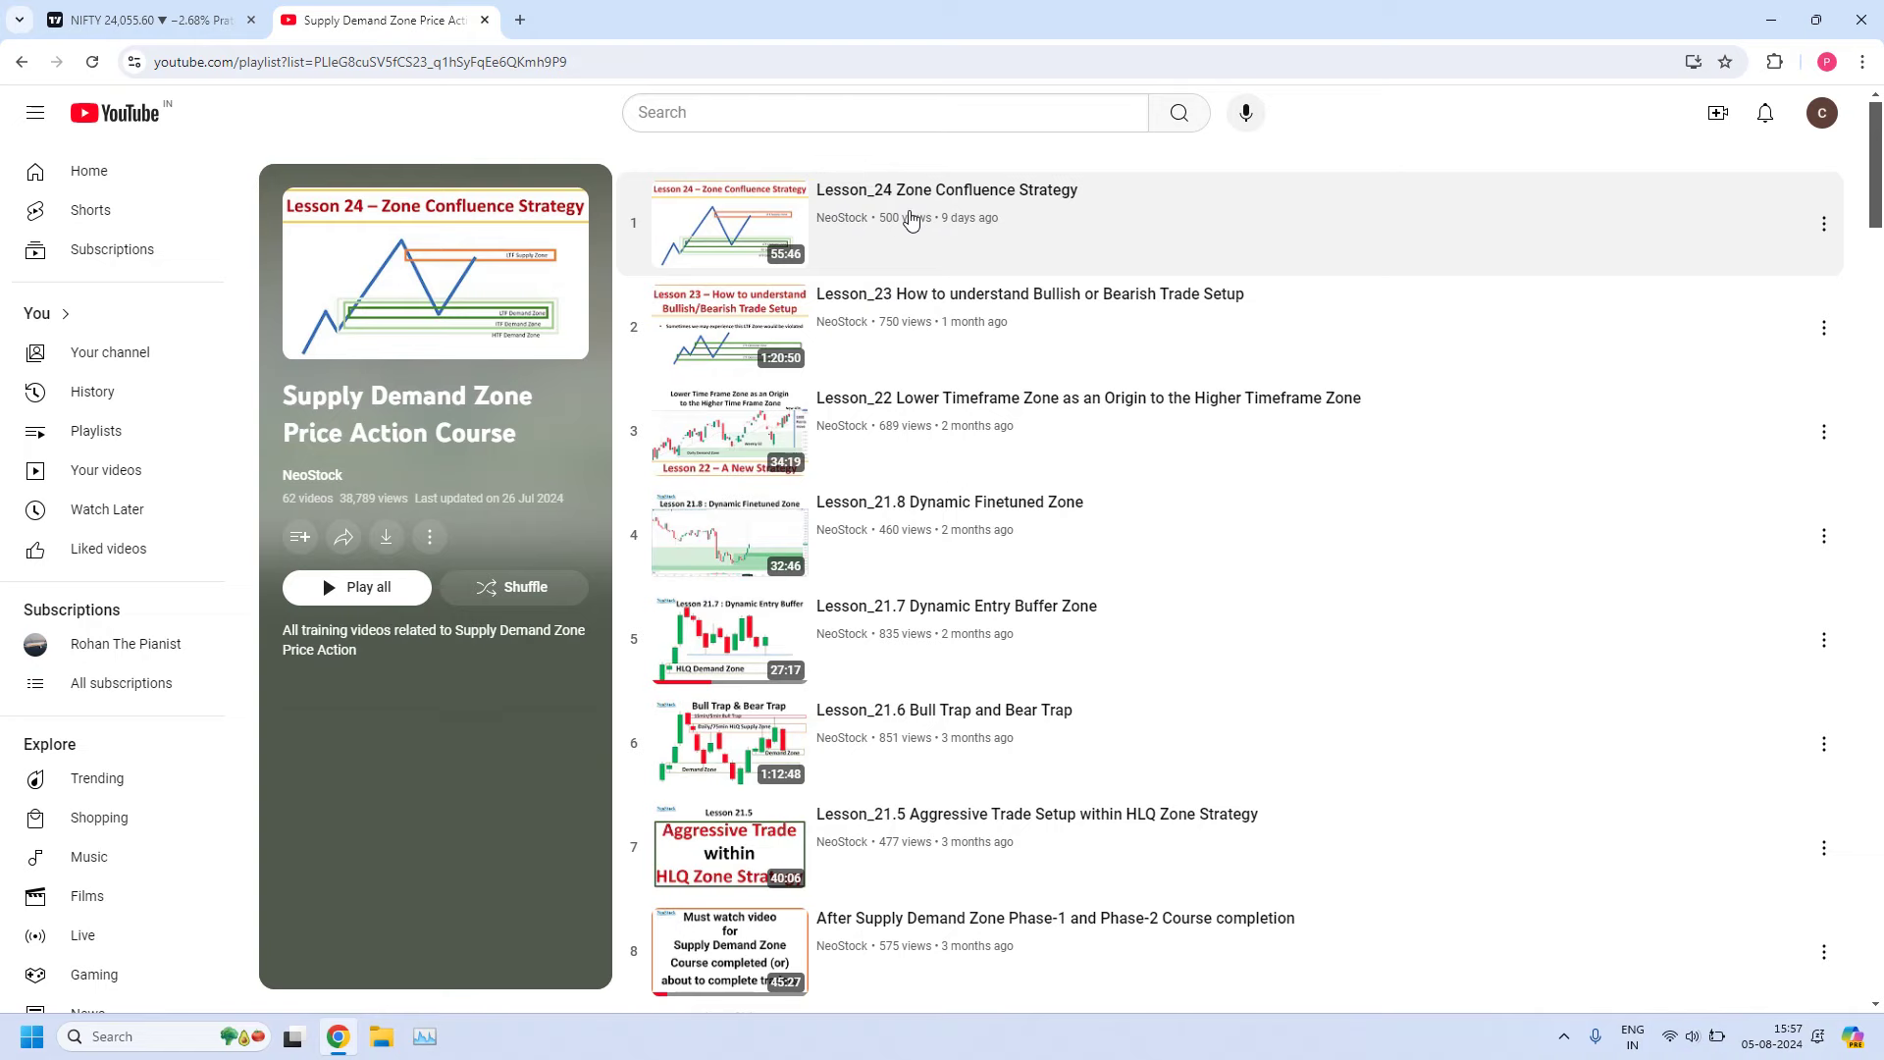
Look through the playlist's earliest lessons, from Lesson_1.1 up to the Lesson_9 practicals, and close the YouTube page
left_click_drag(1879, 172, 1859, 944)
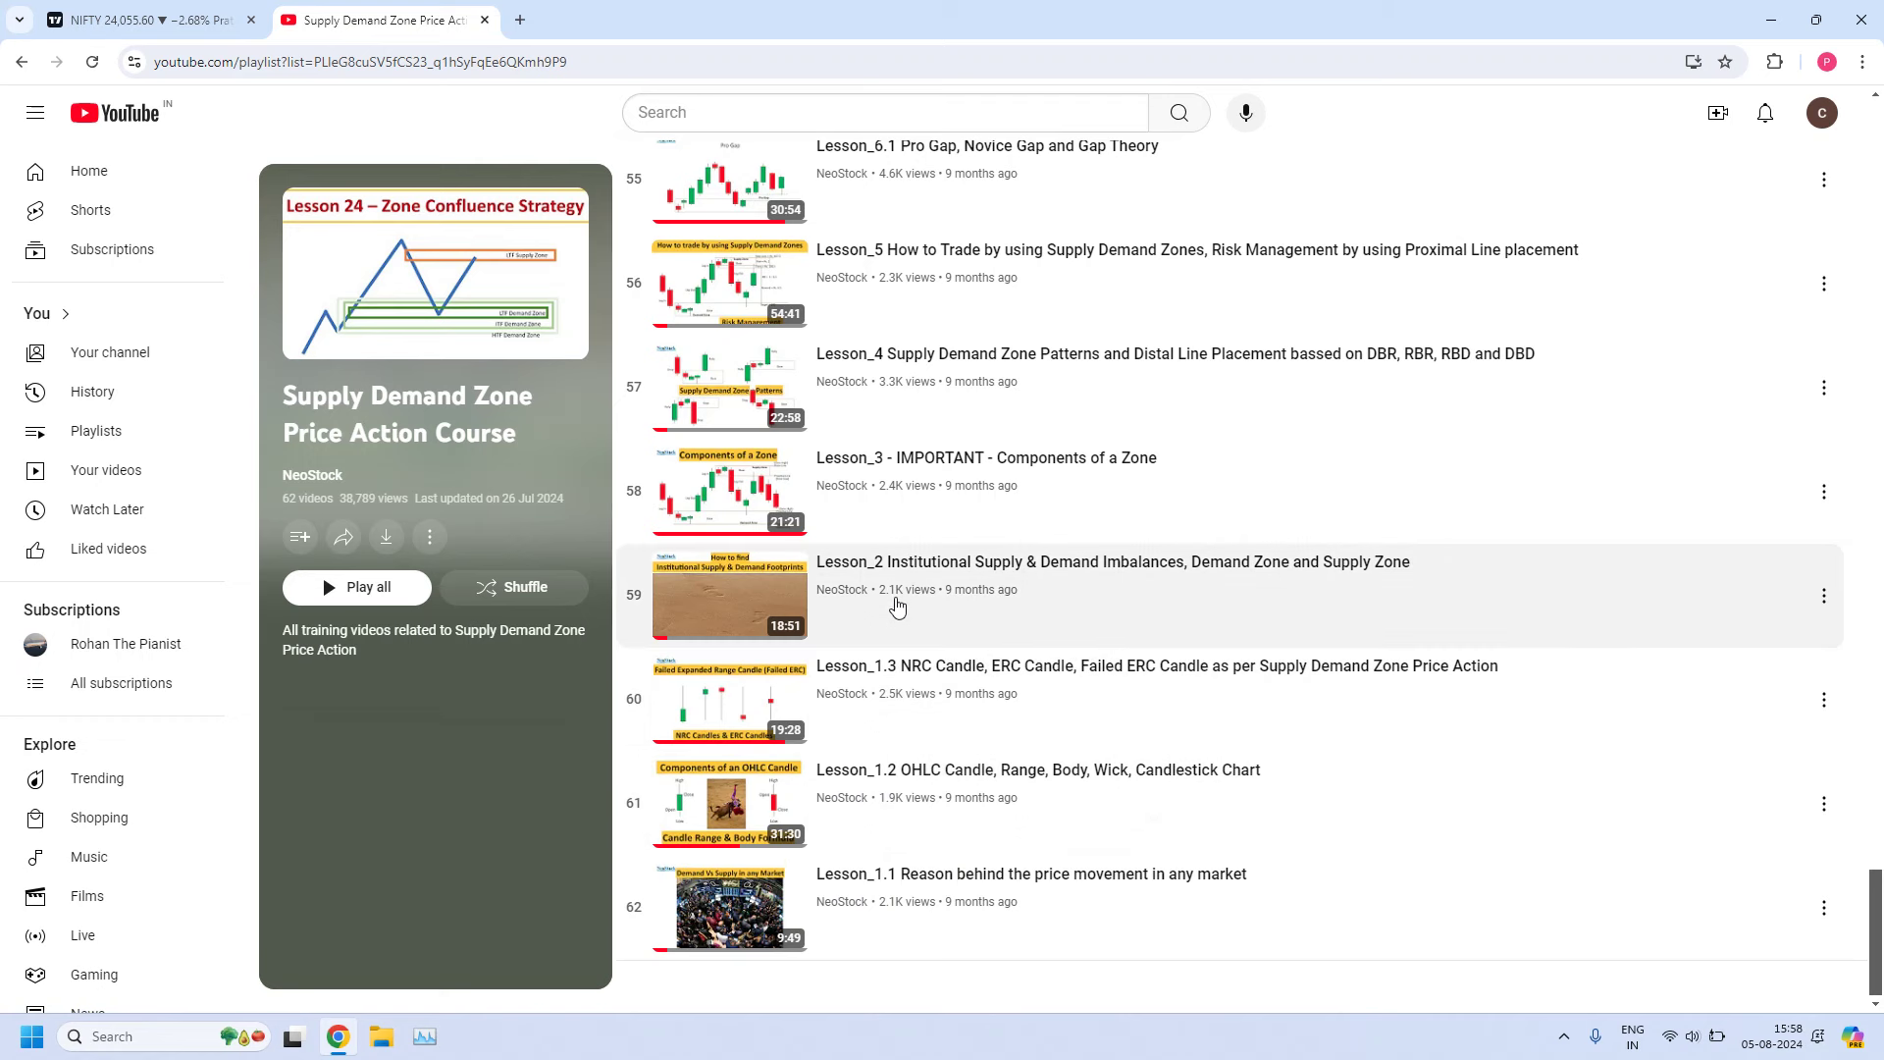
scroll(898, 606, "up", 5)
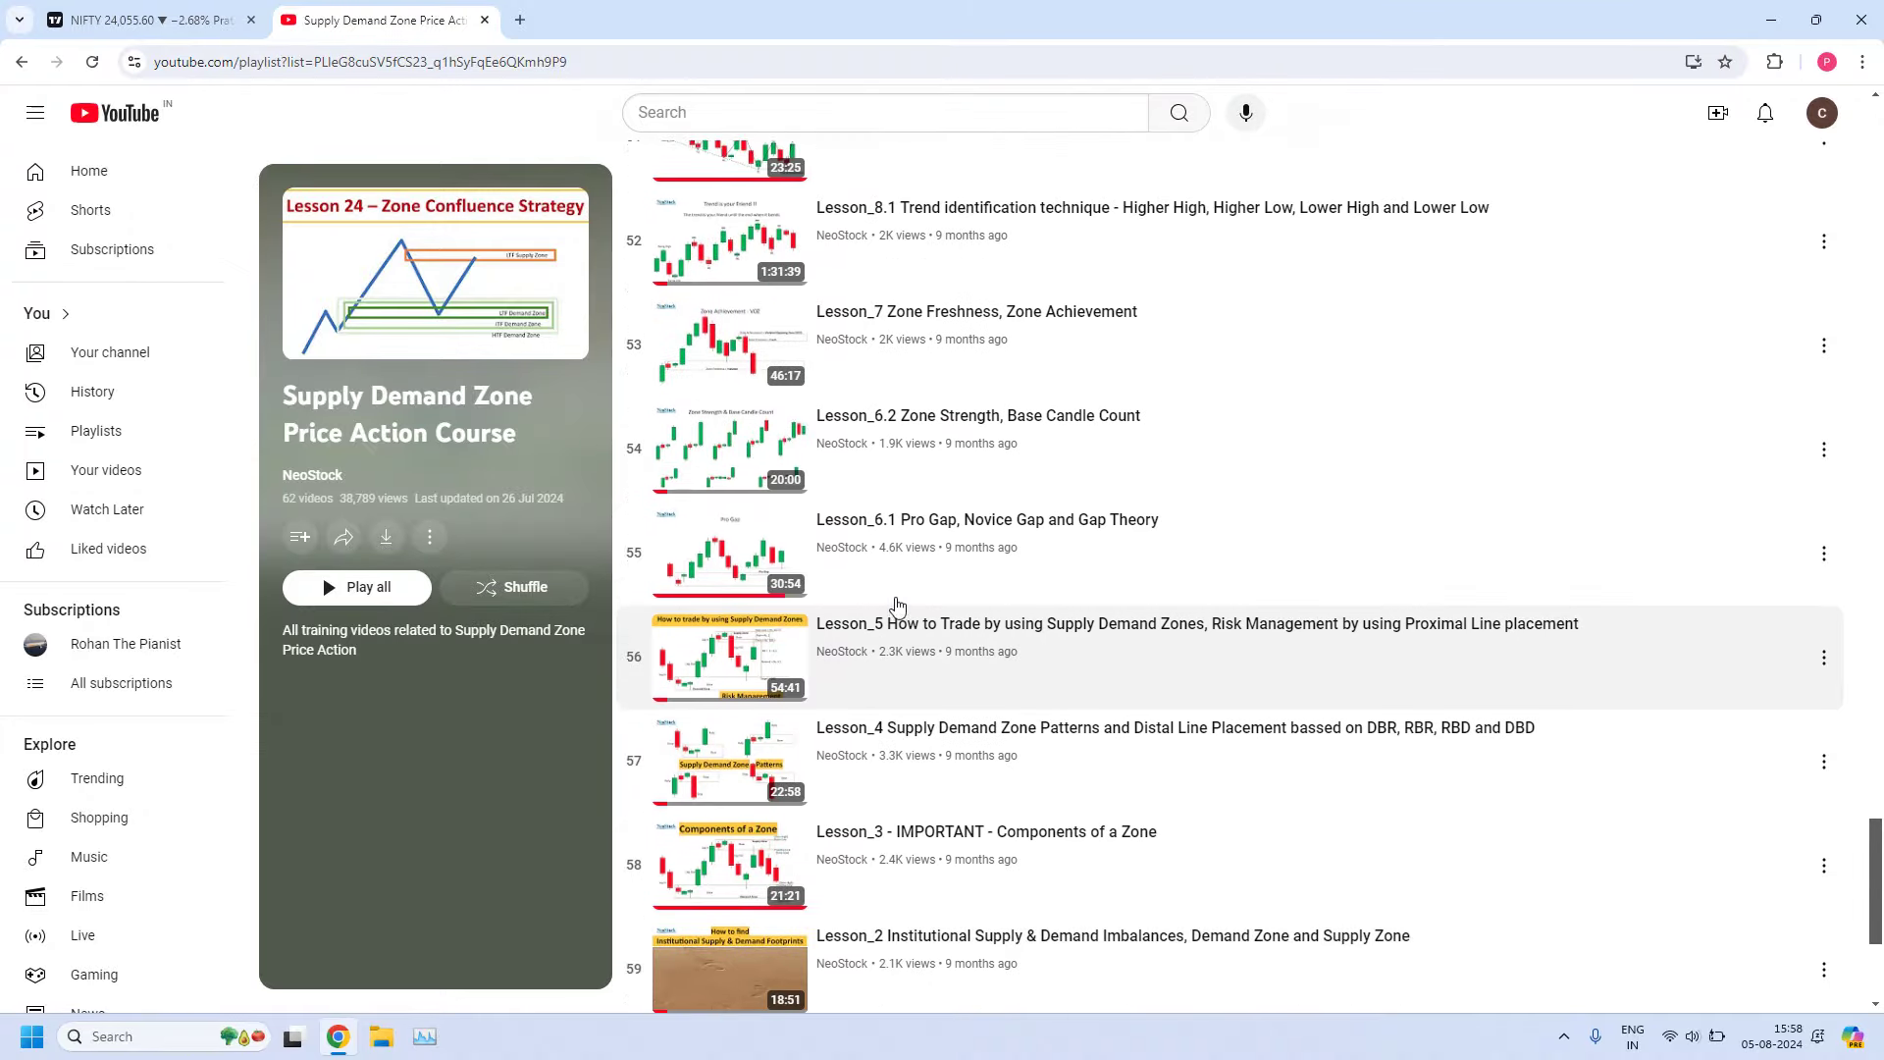
scroll(898, 606, "up", 7)
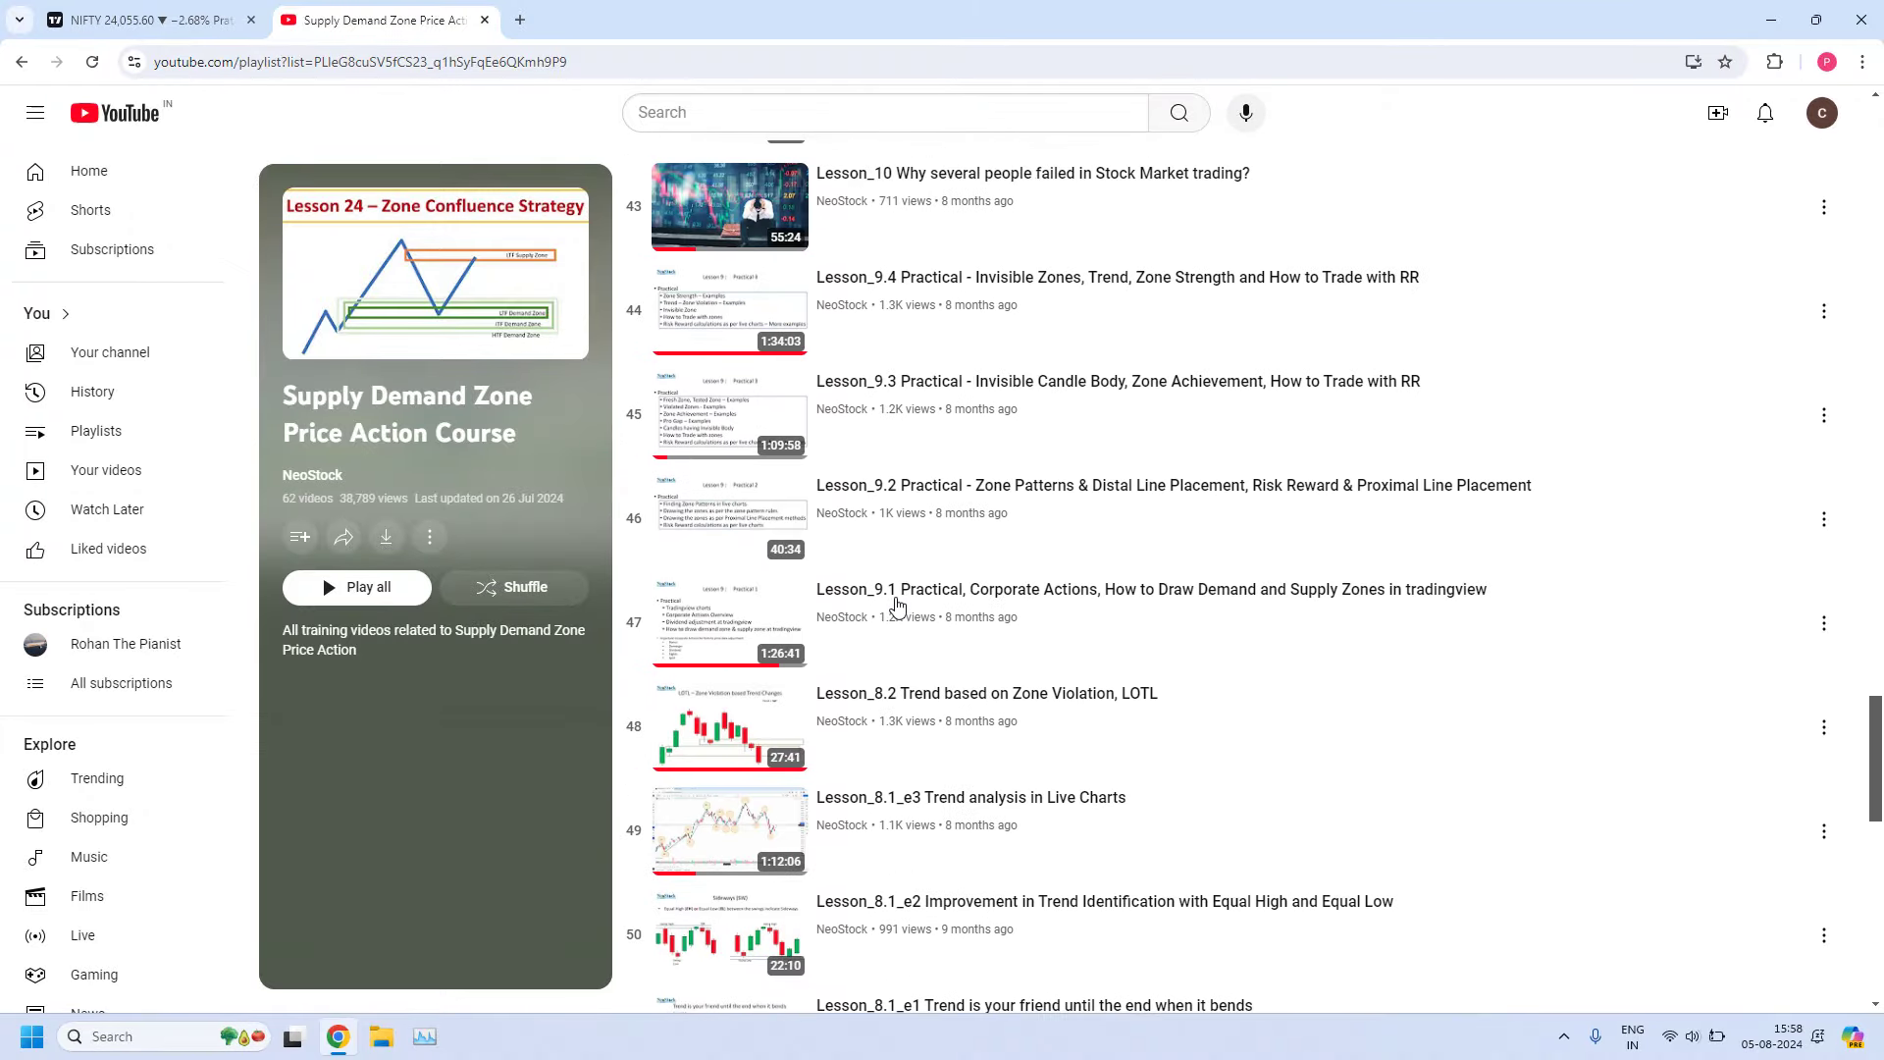
scroll(897, 605, "down", 1)
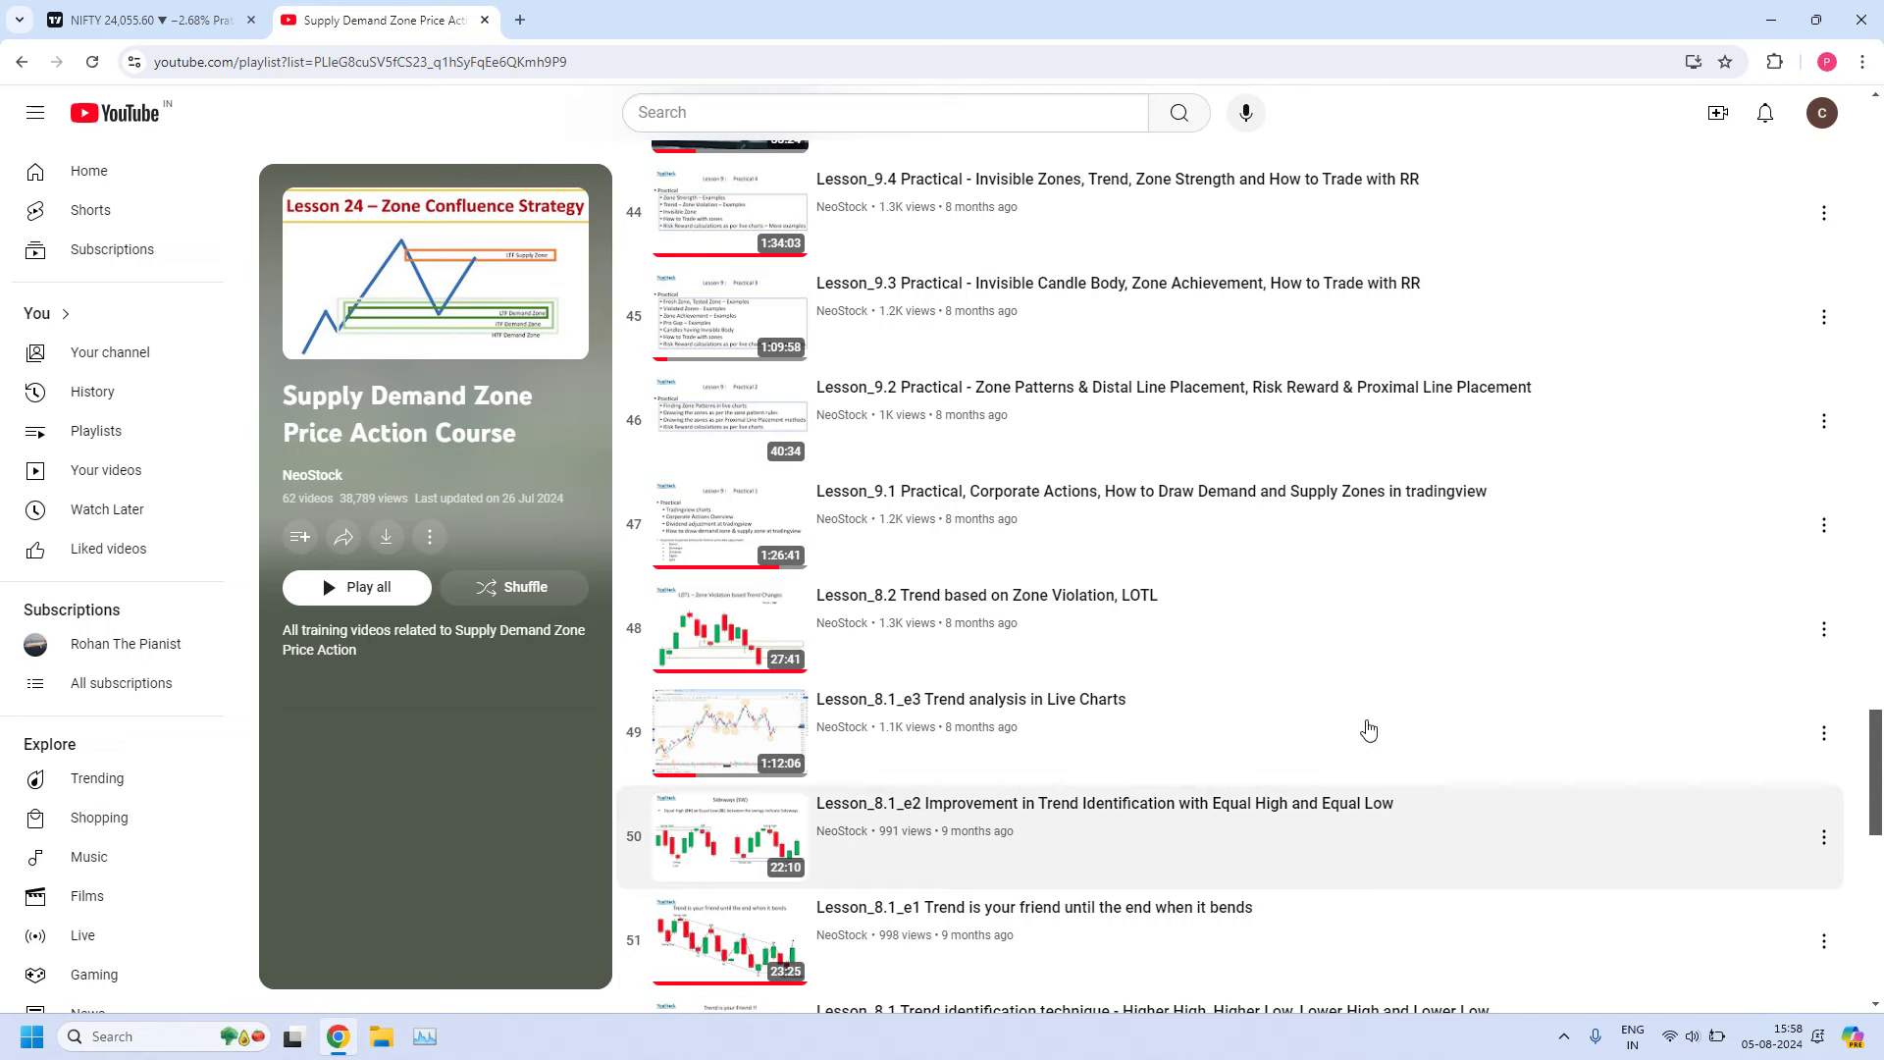
left_click(484, 20)
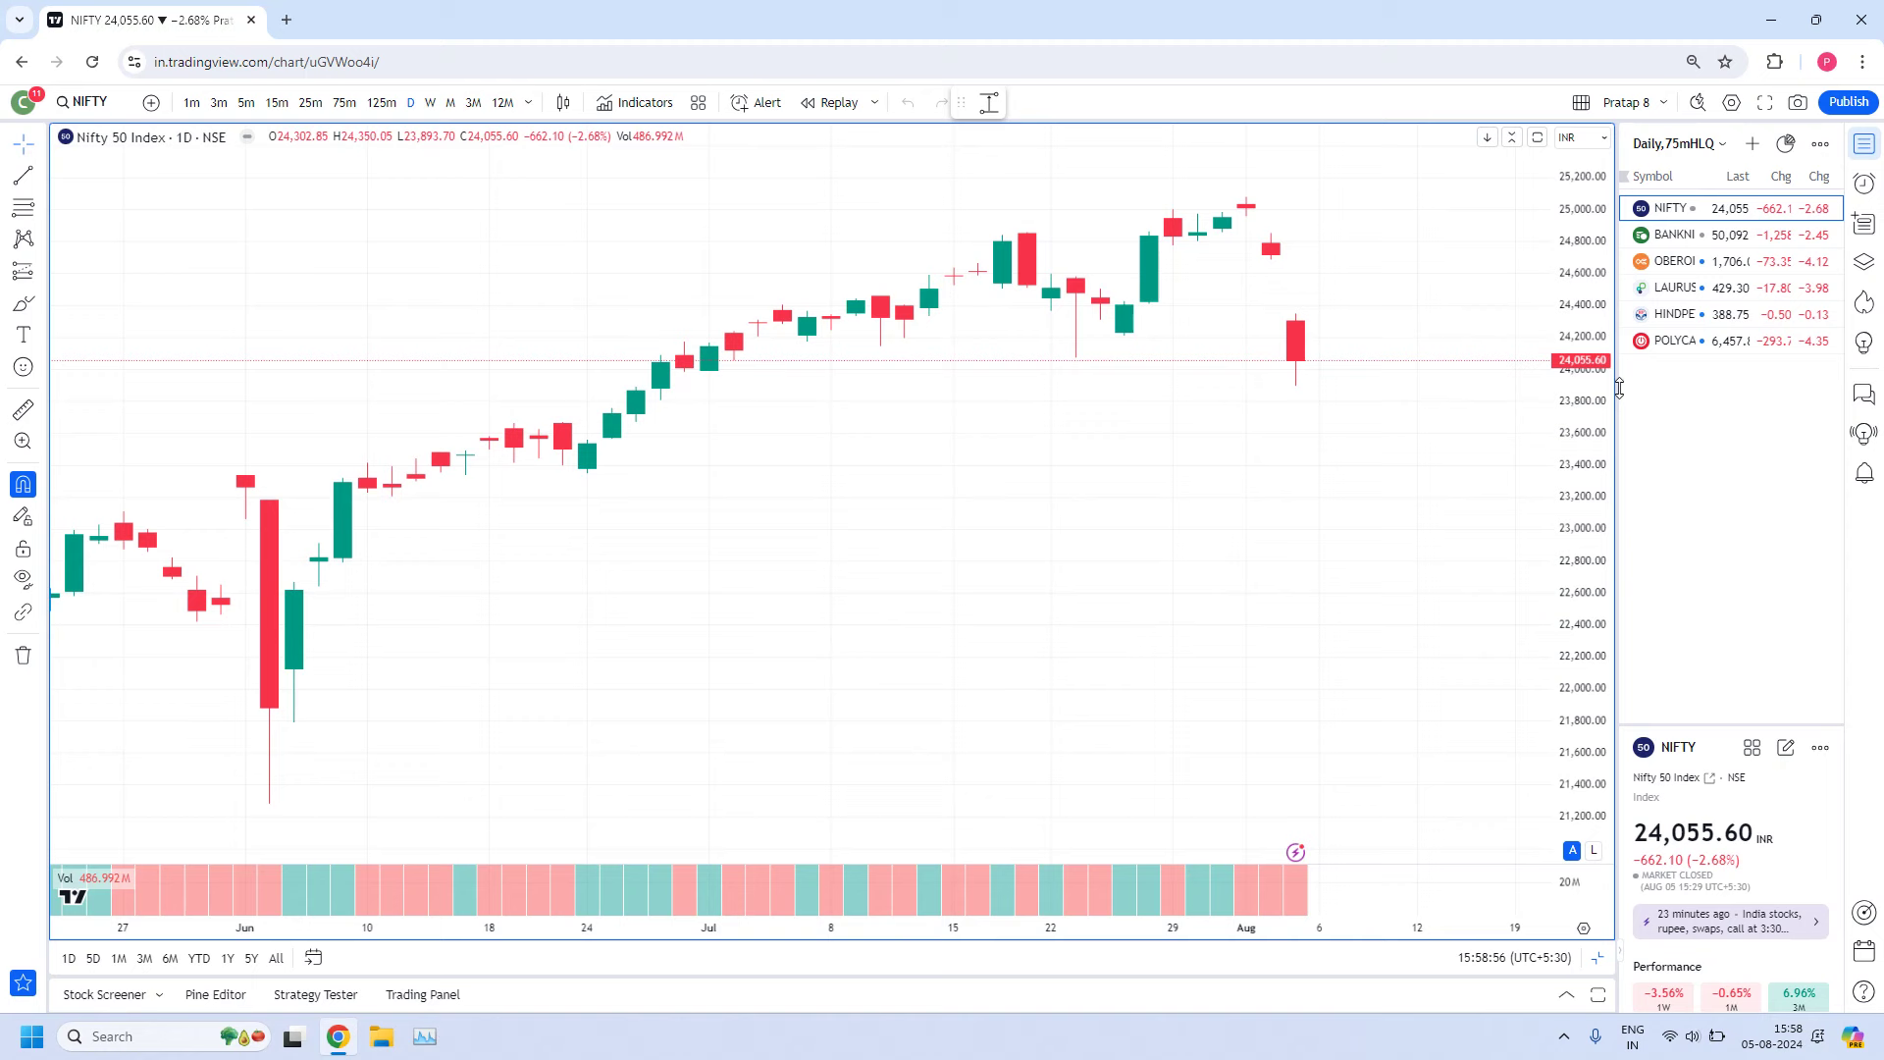
Open the Oberoi Realty daily chart from the watchlist and view its demand zones on the 75-minute timeframe
left_click(1672, 271)
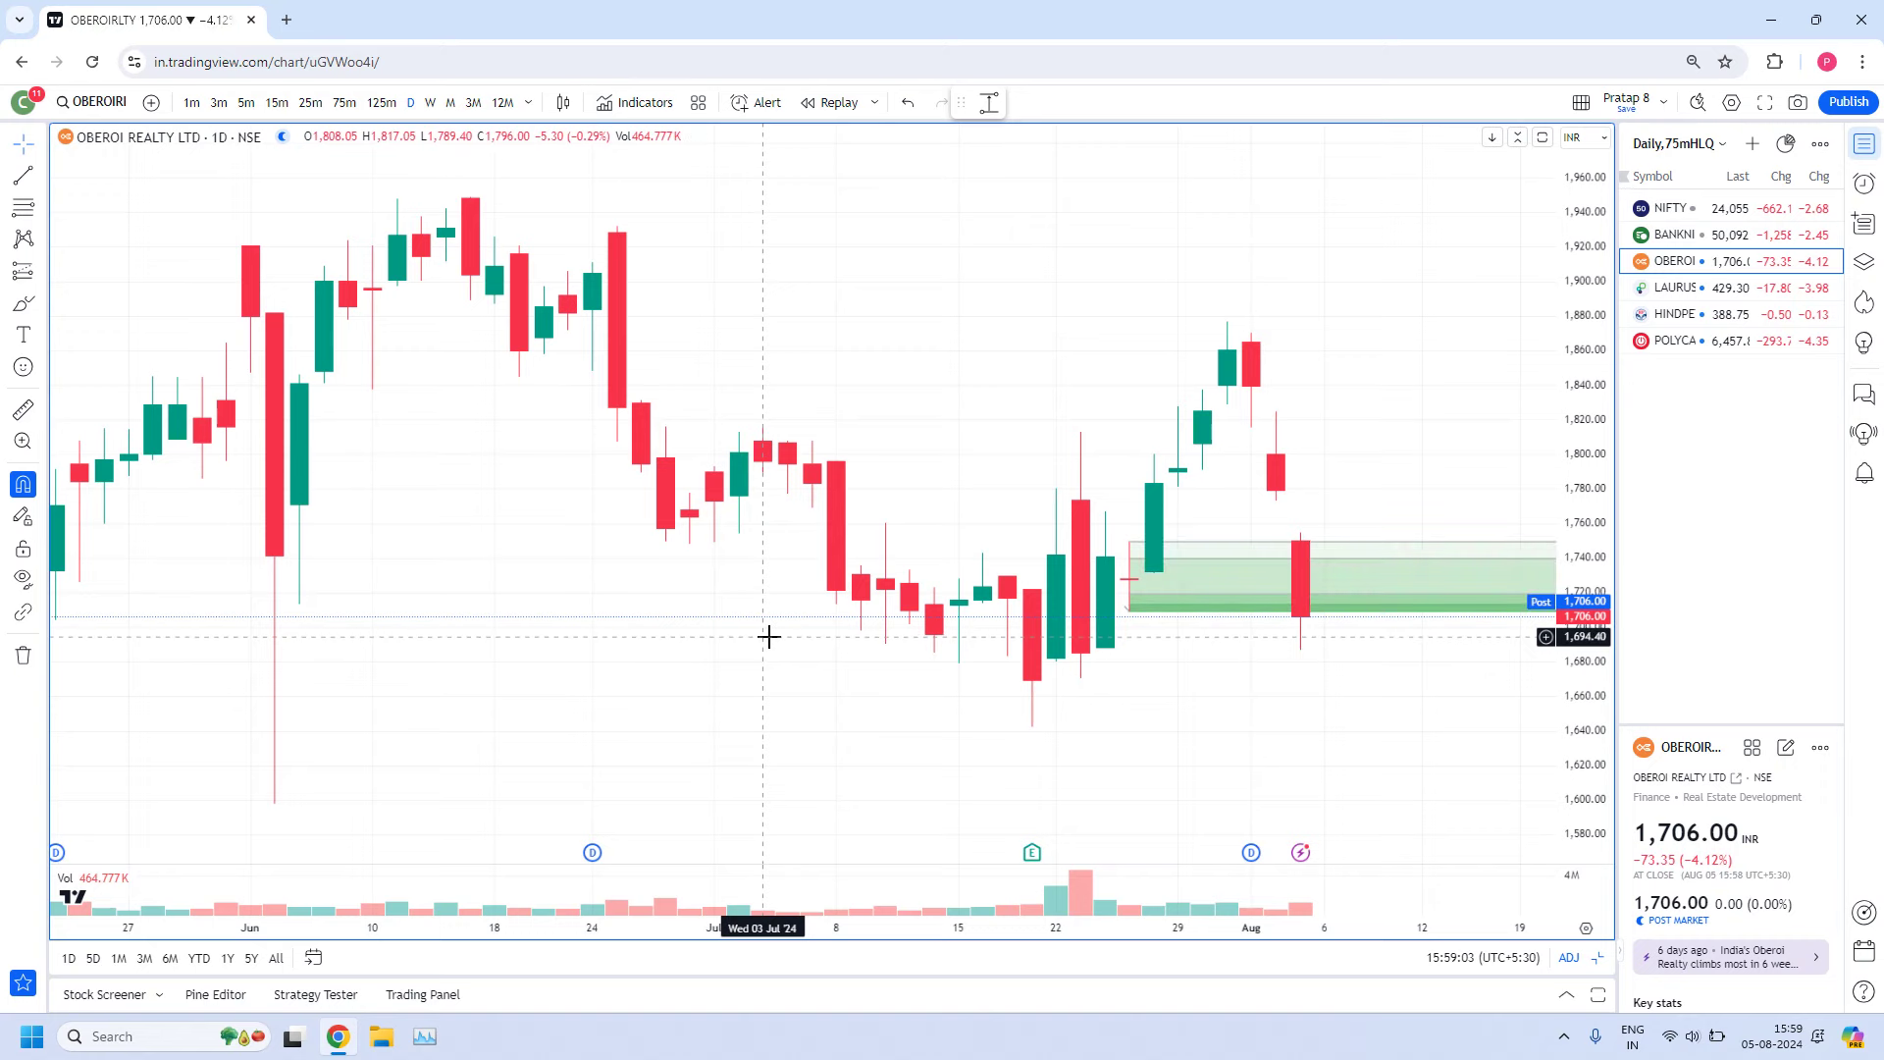
scroll(887, 357, "up", 2)
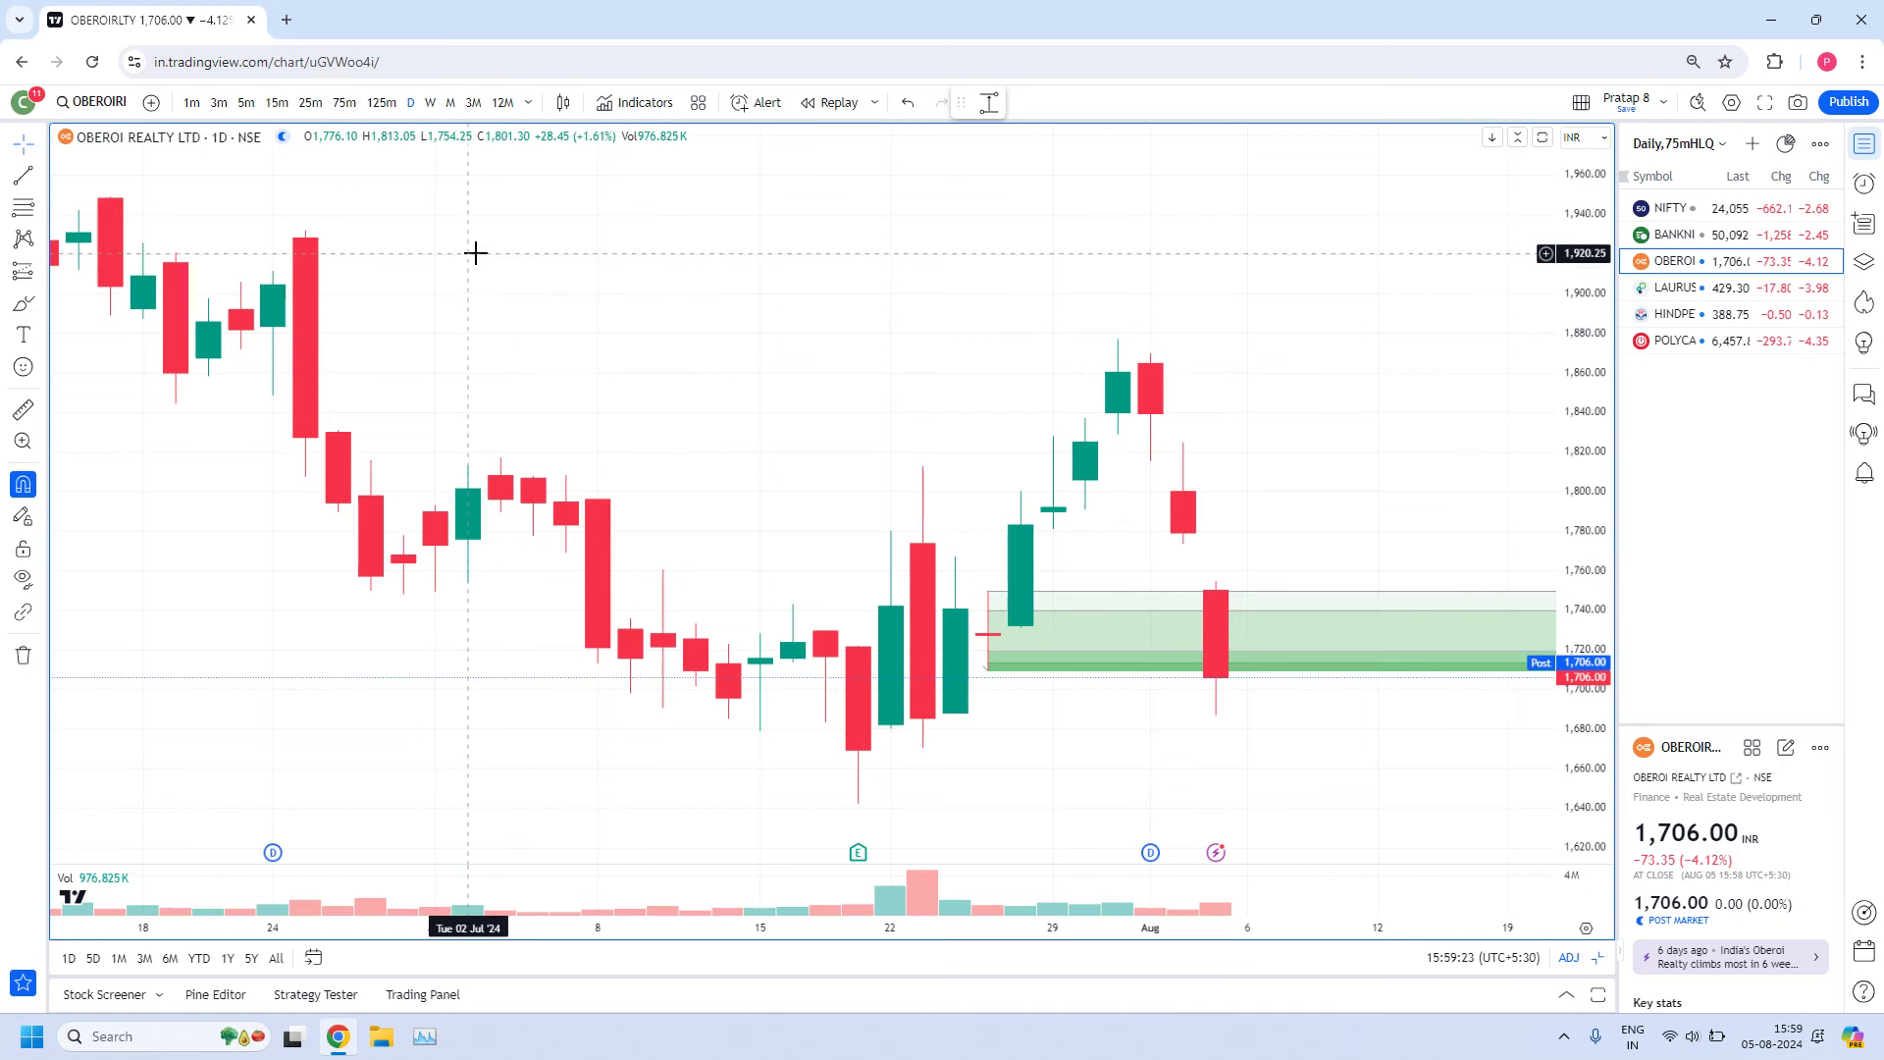
left_click(343, 104)
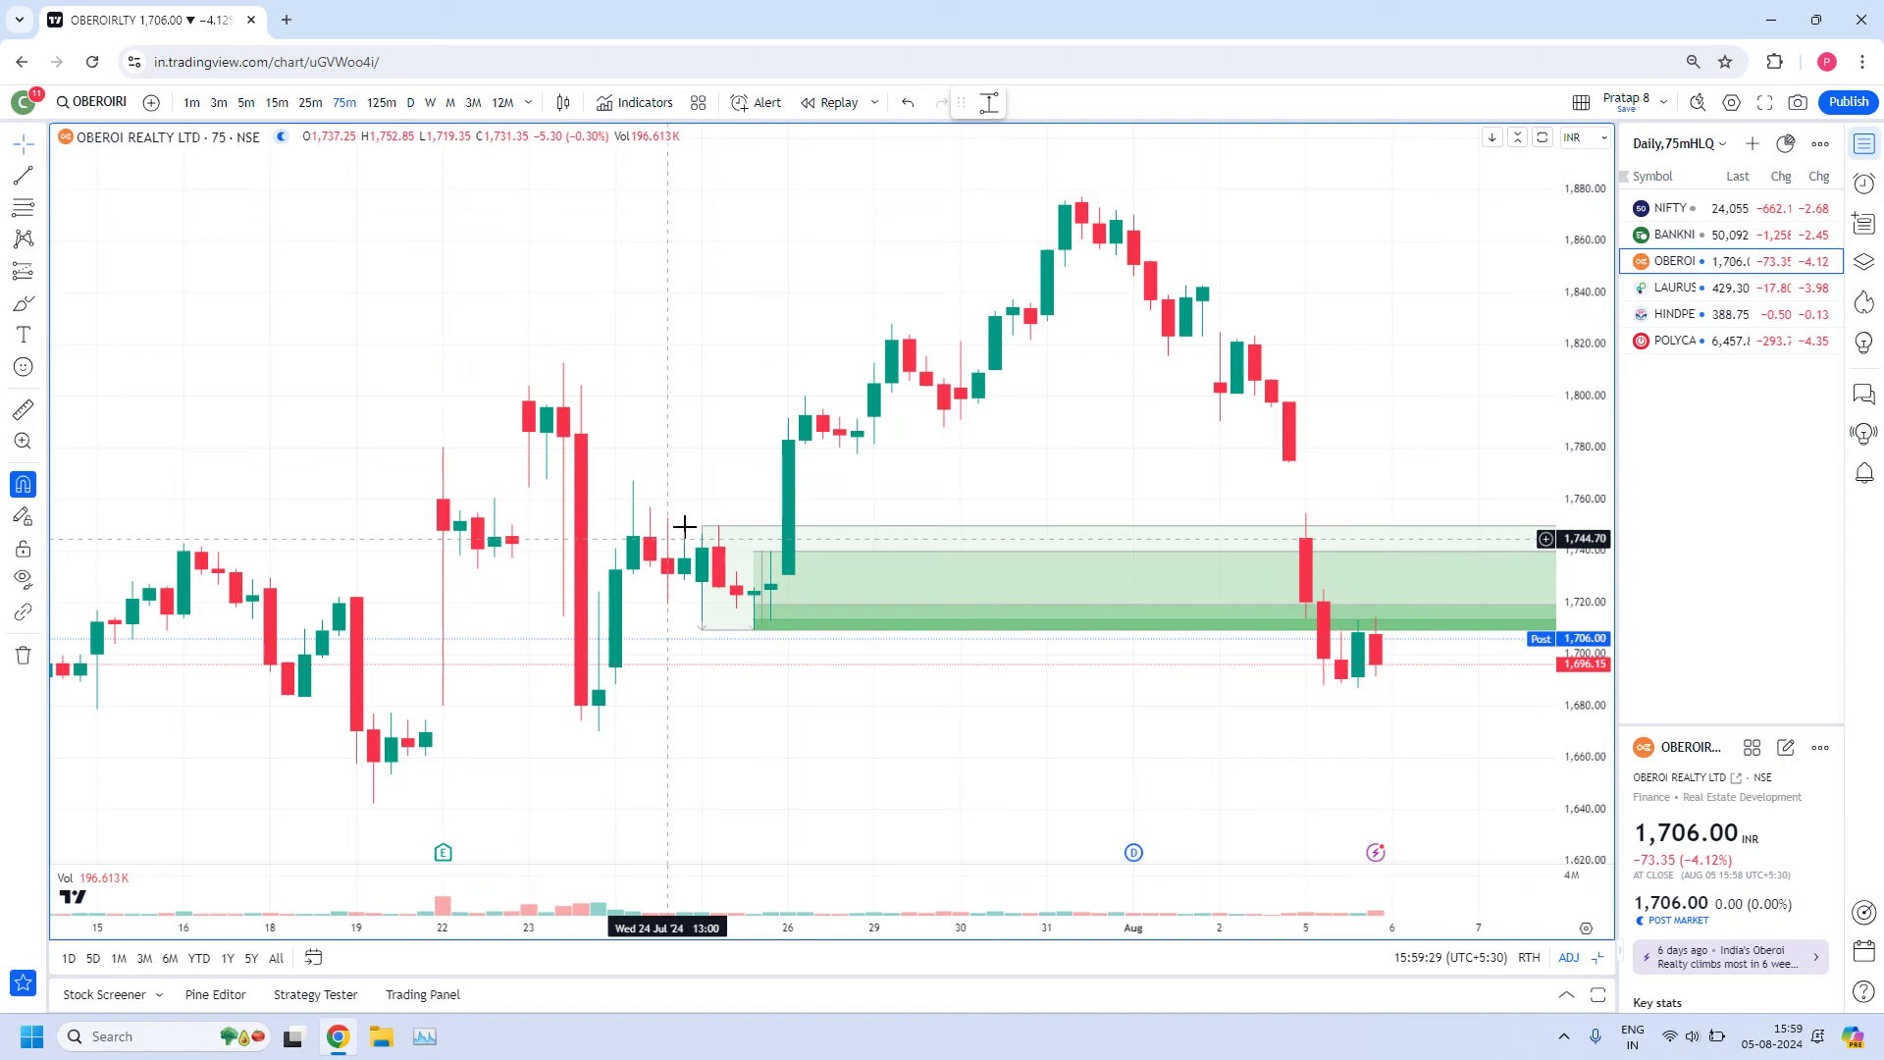
left_click_drag(741, 618, 579, 596)
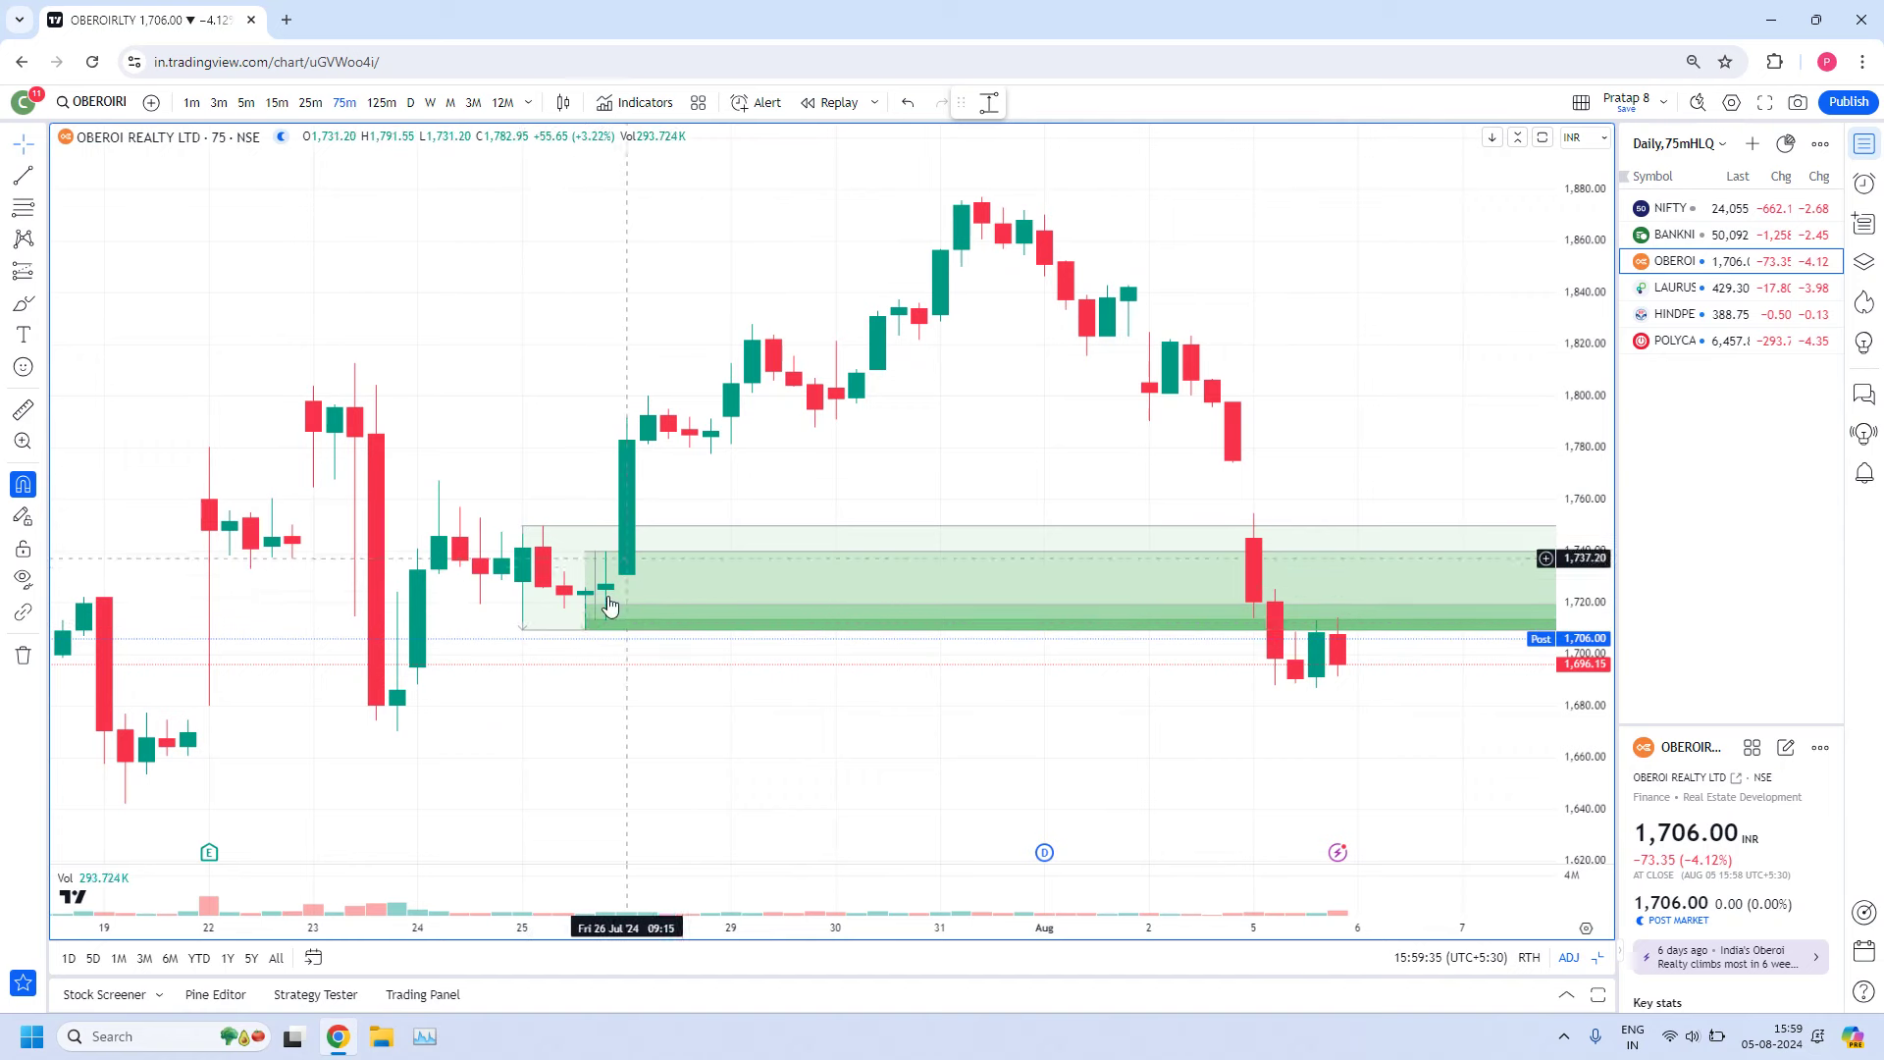
Inspect the base candles of Oberoi Realty's nested demand zones on the 15-minute and 5-minute timeframes
left_click(280, 110)
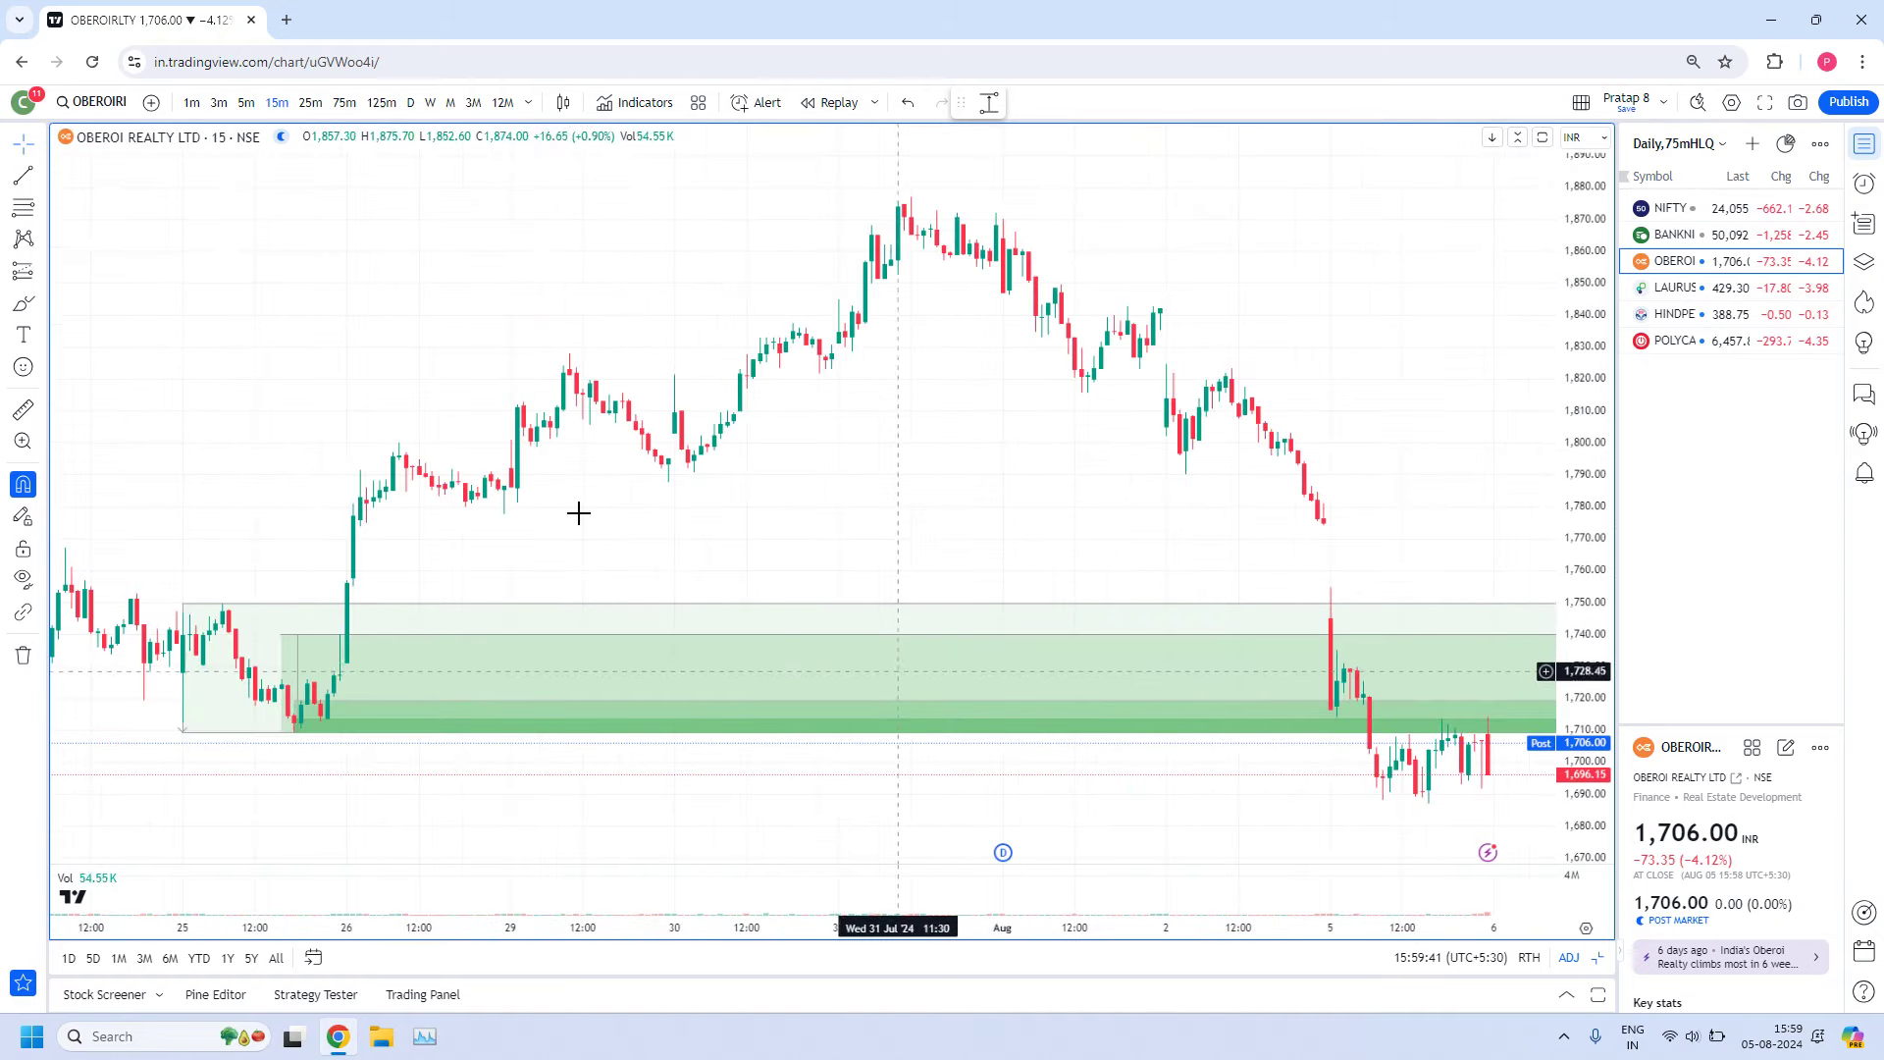
scroll(989, 661, "up", 5)
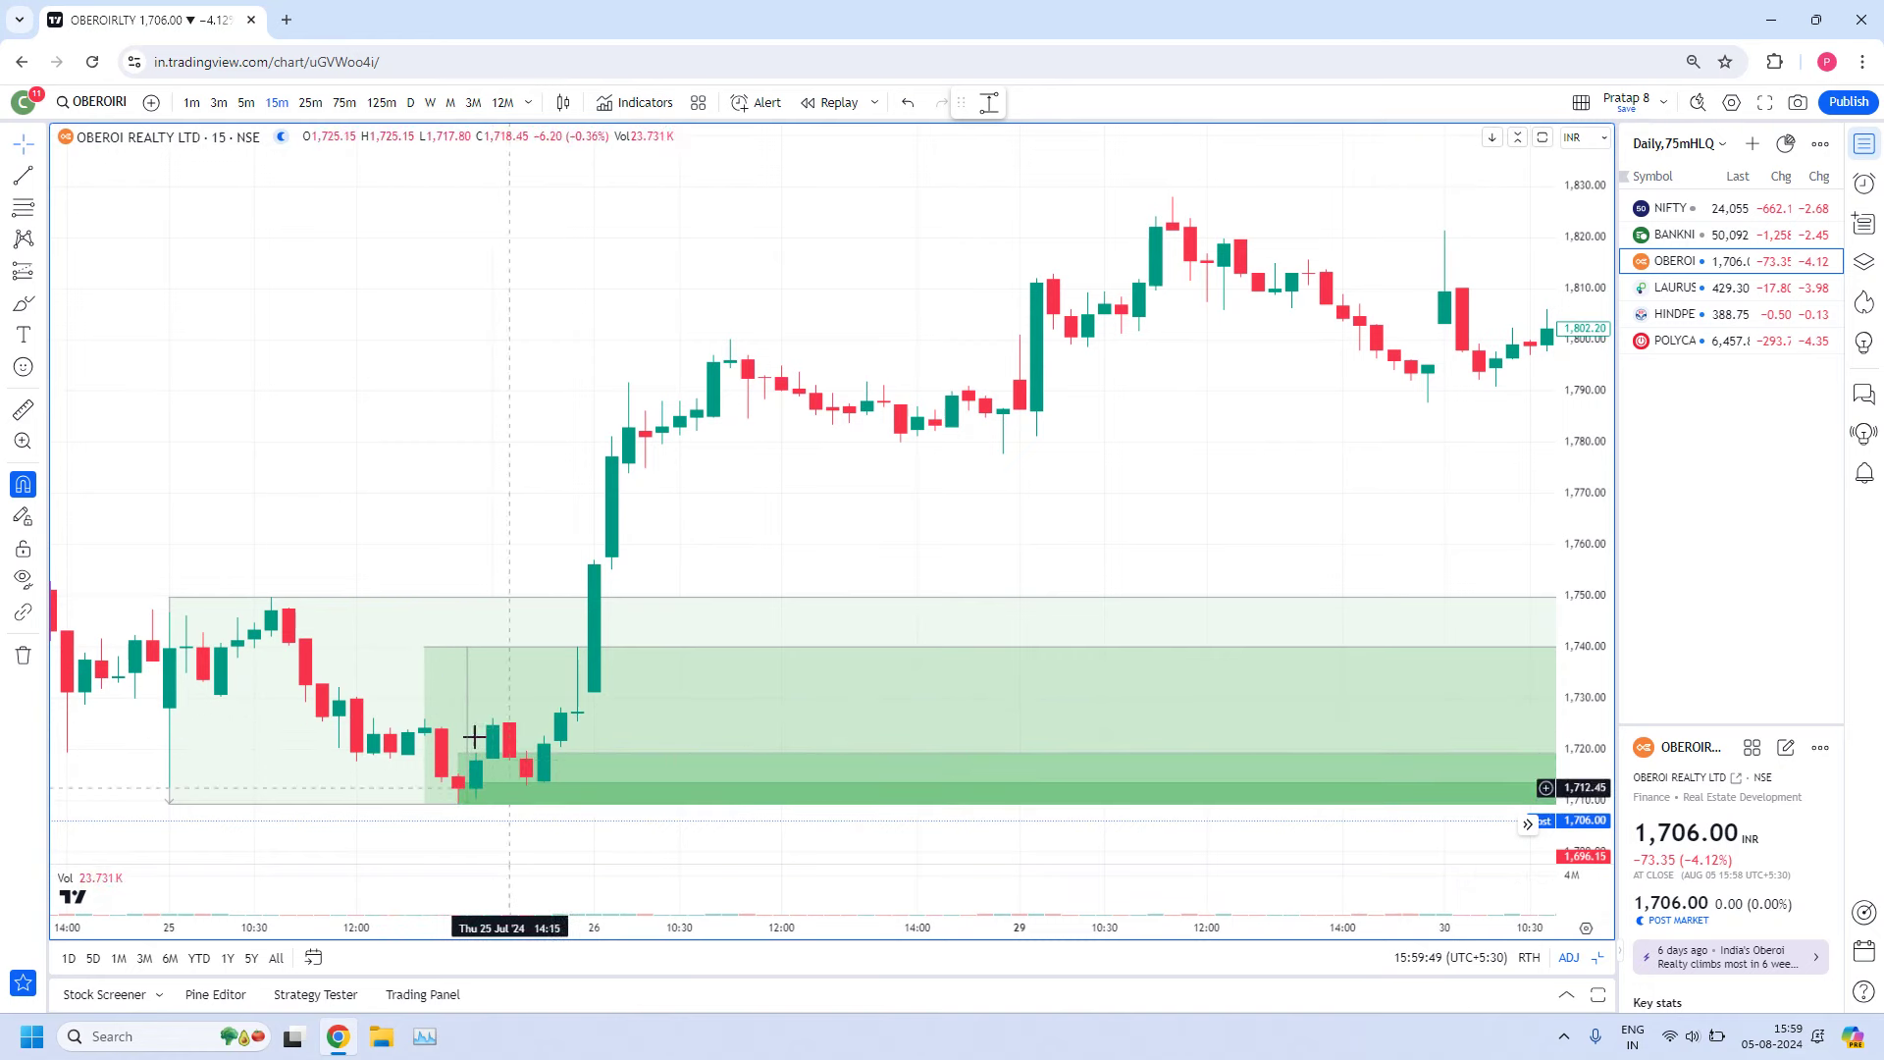
left_click(245, 102)
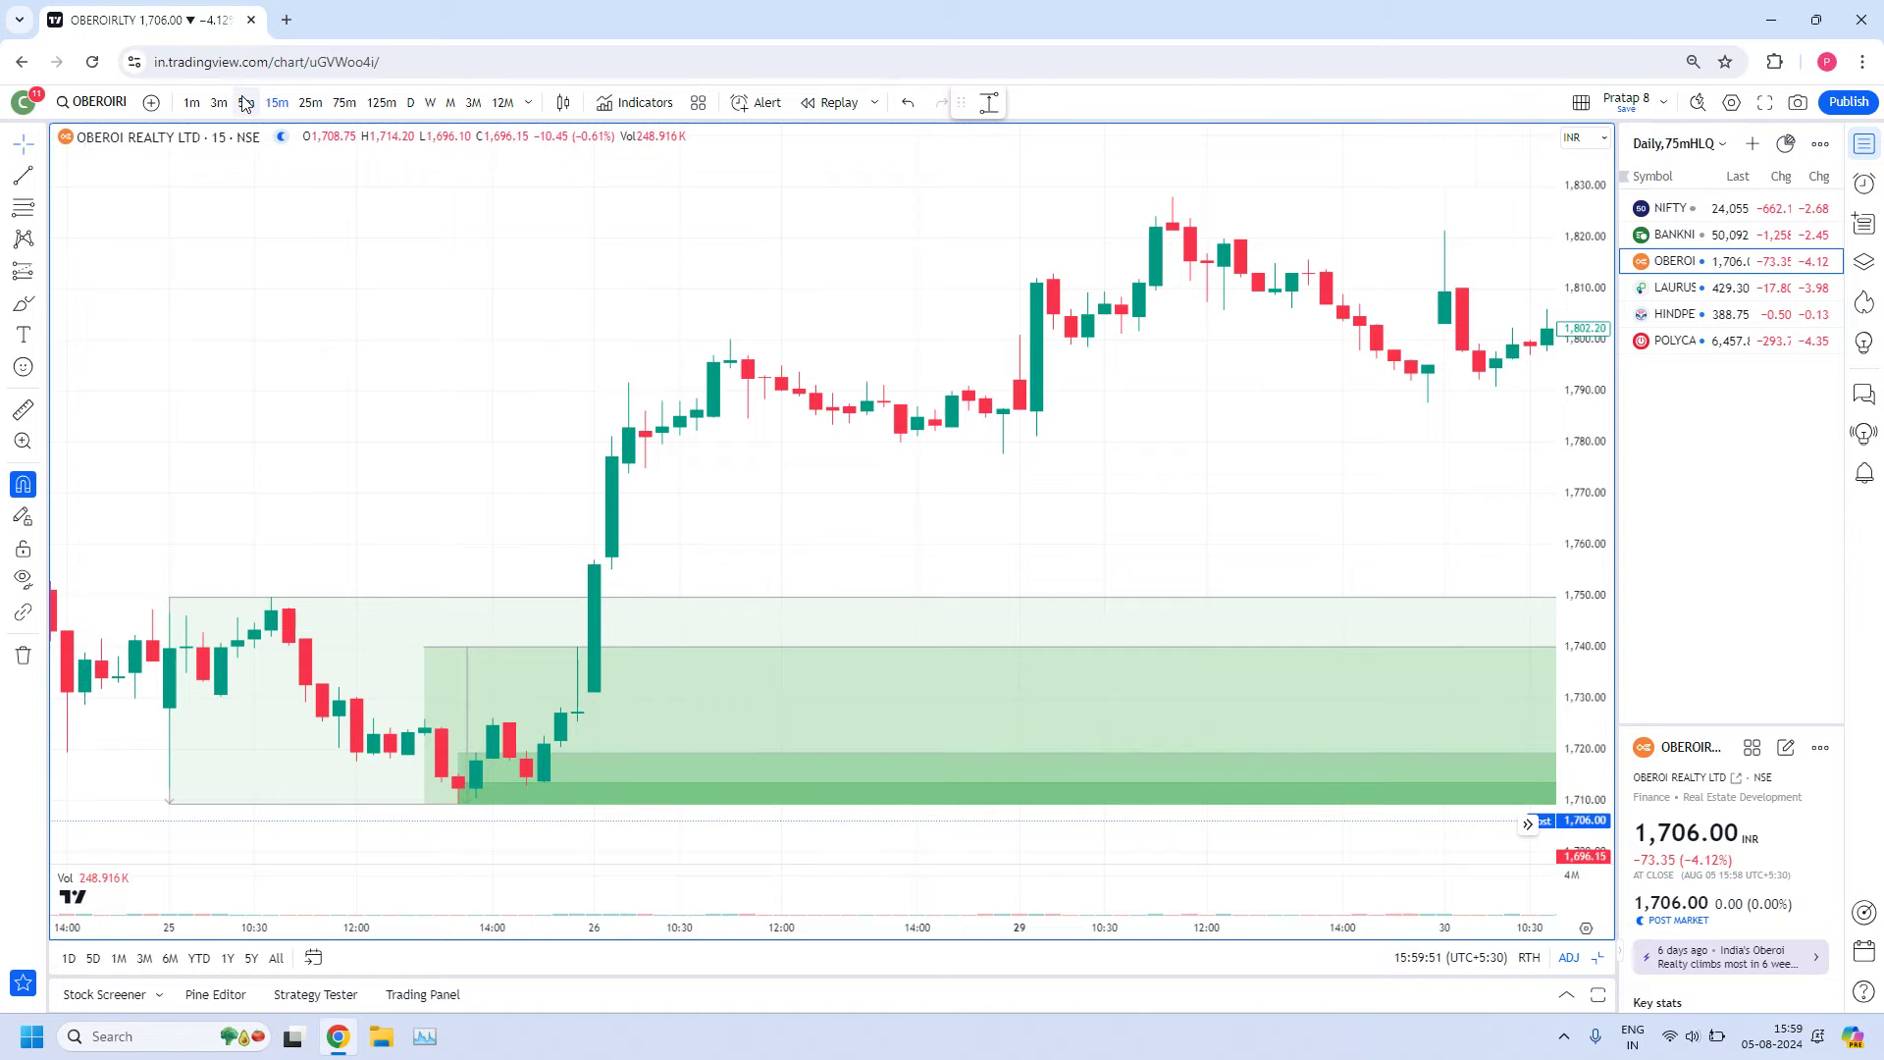
scroll(697, 724, "down", 5)
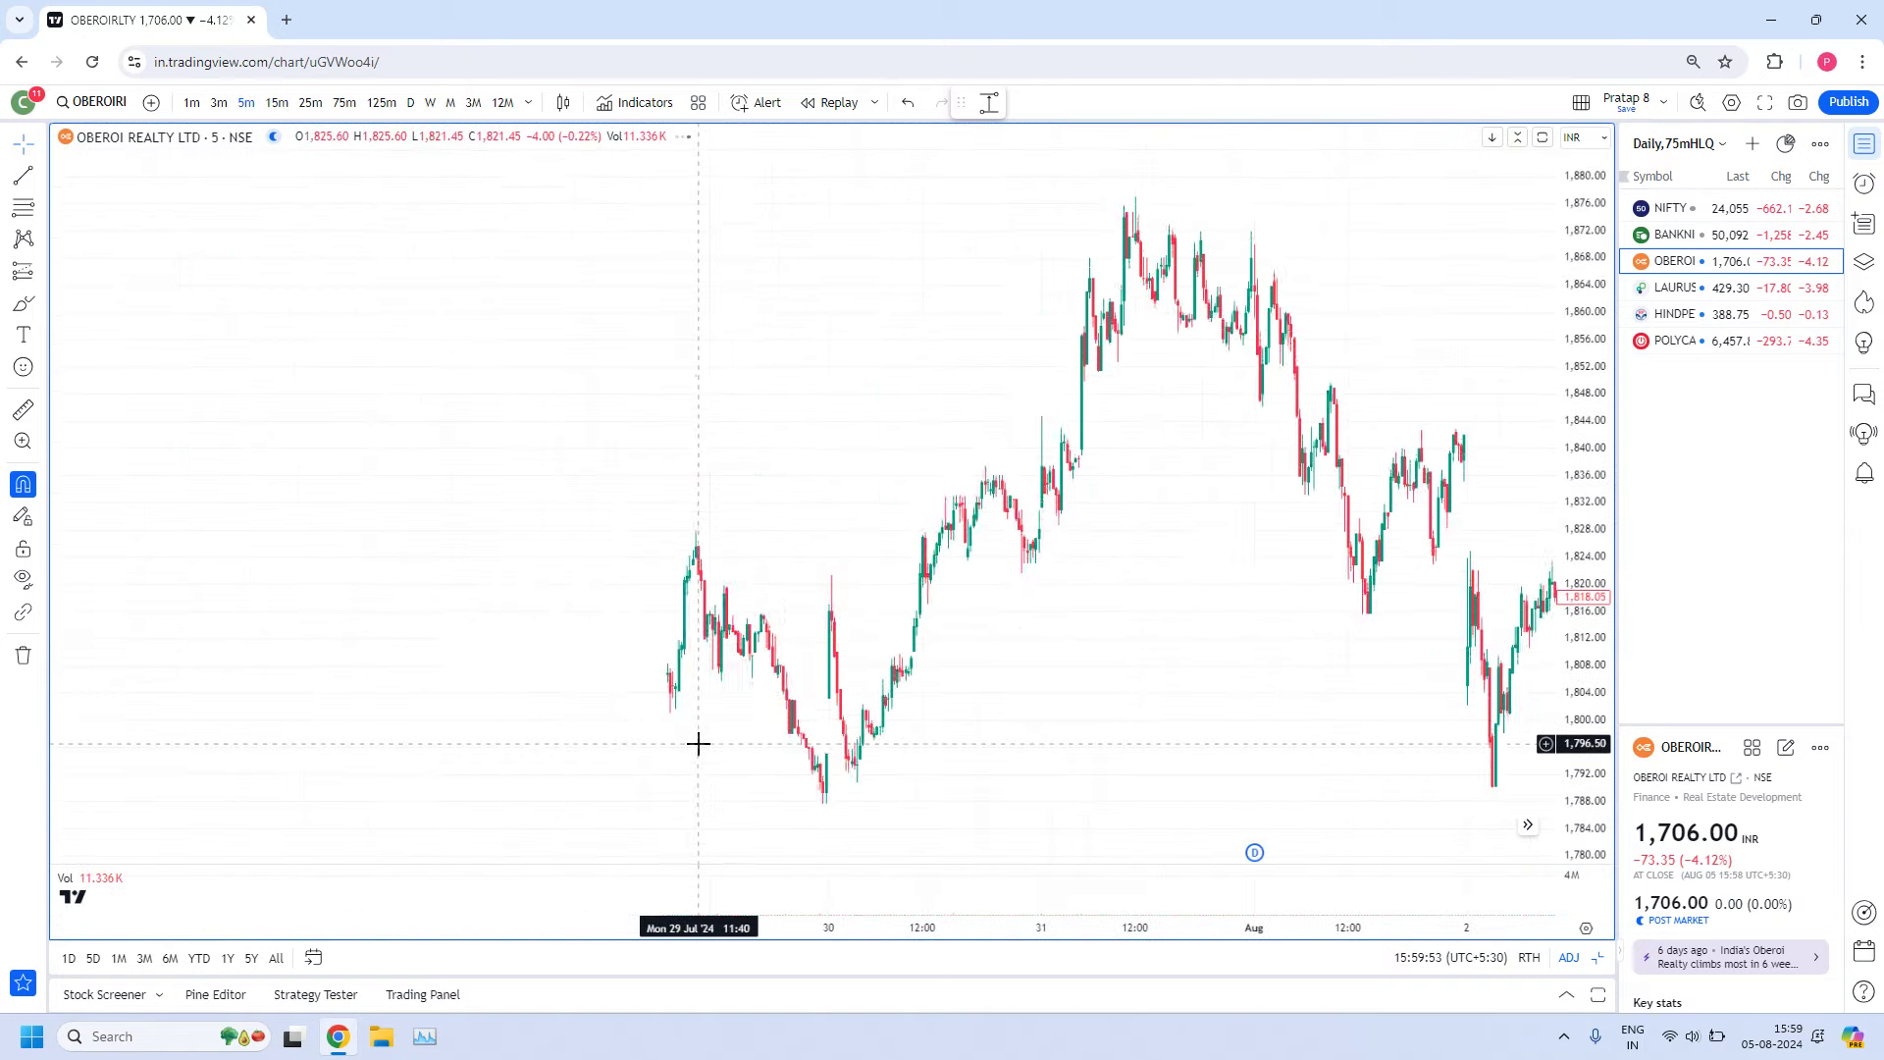
scroll(811, 546, "up", 5)
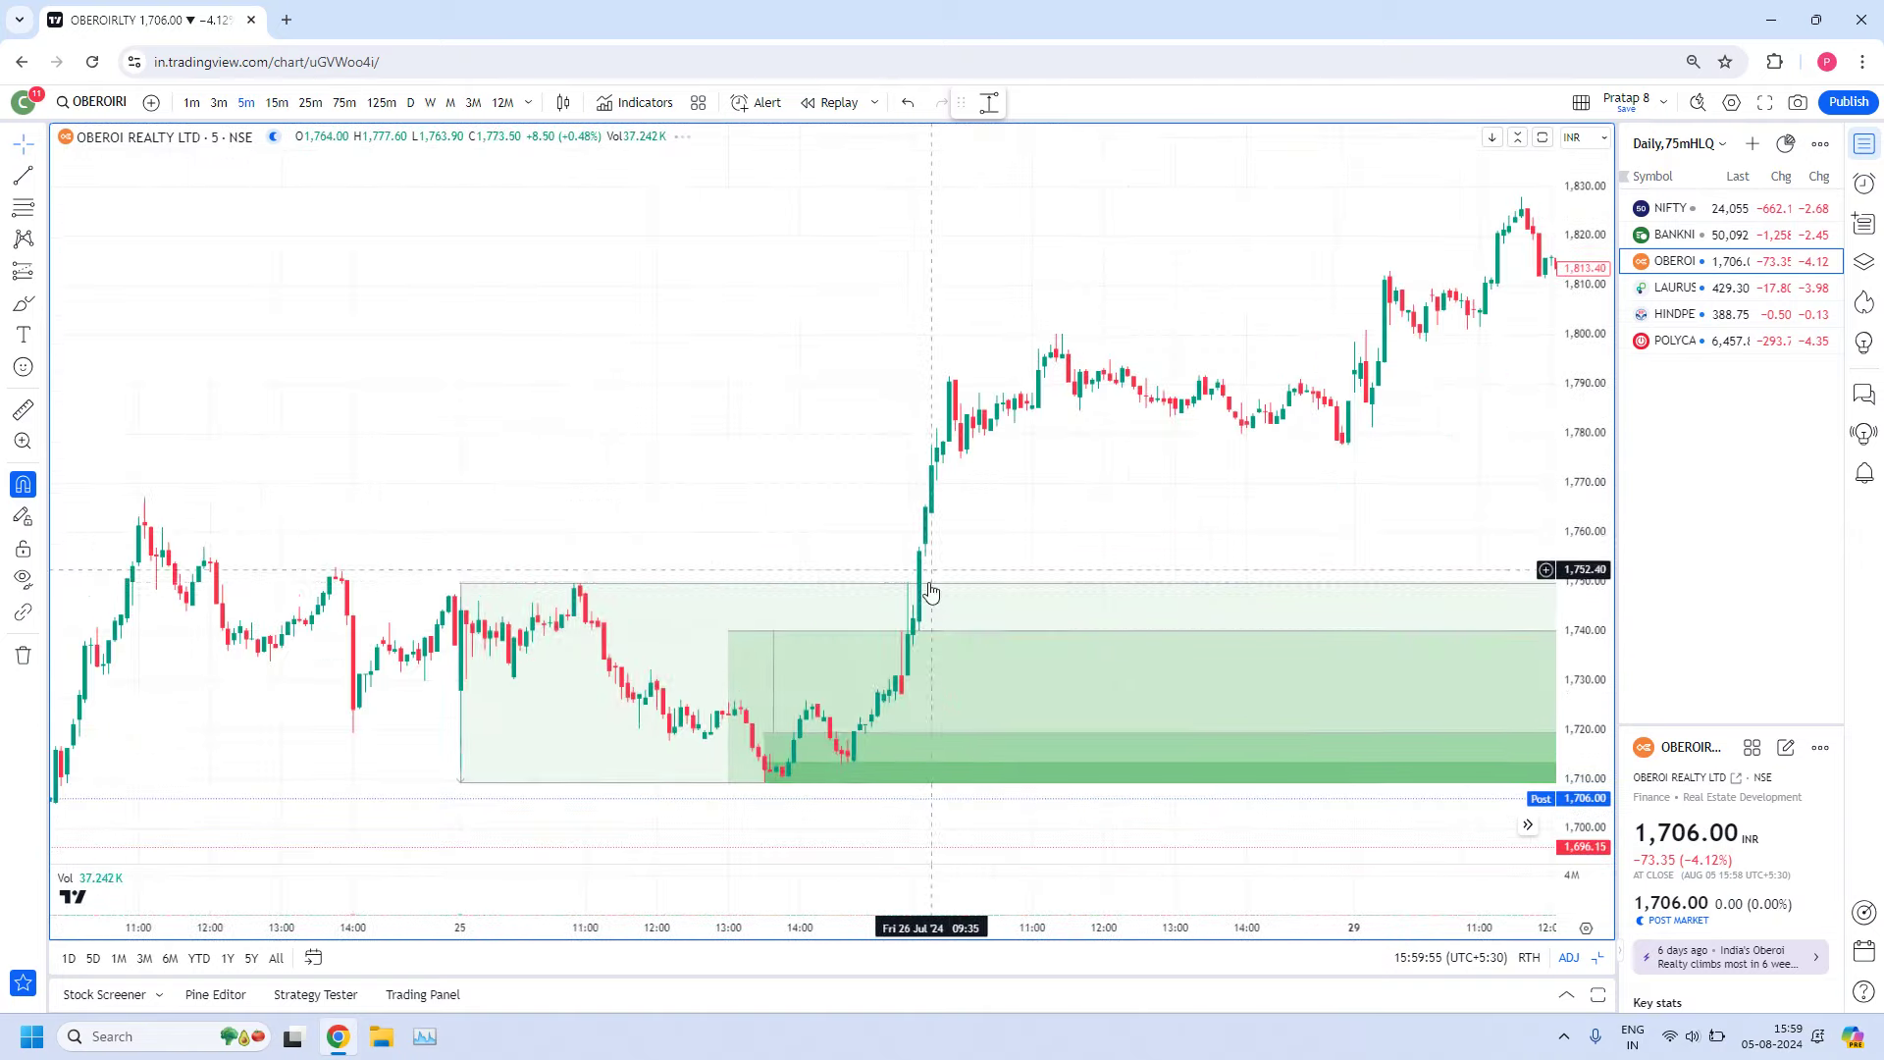
left_click_drag(494, 459, 697, 244)
scroll(706, 354, "up", 3)
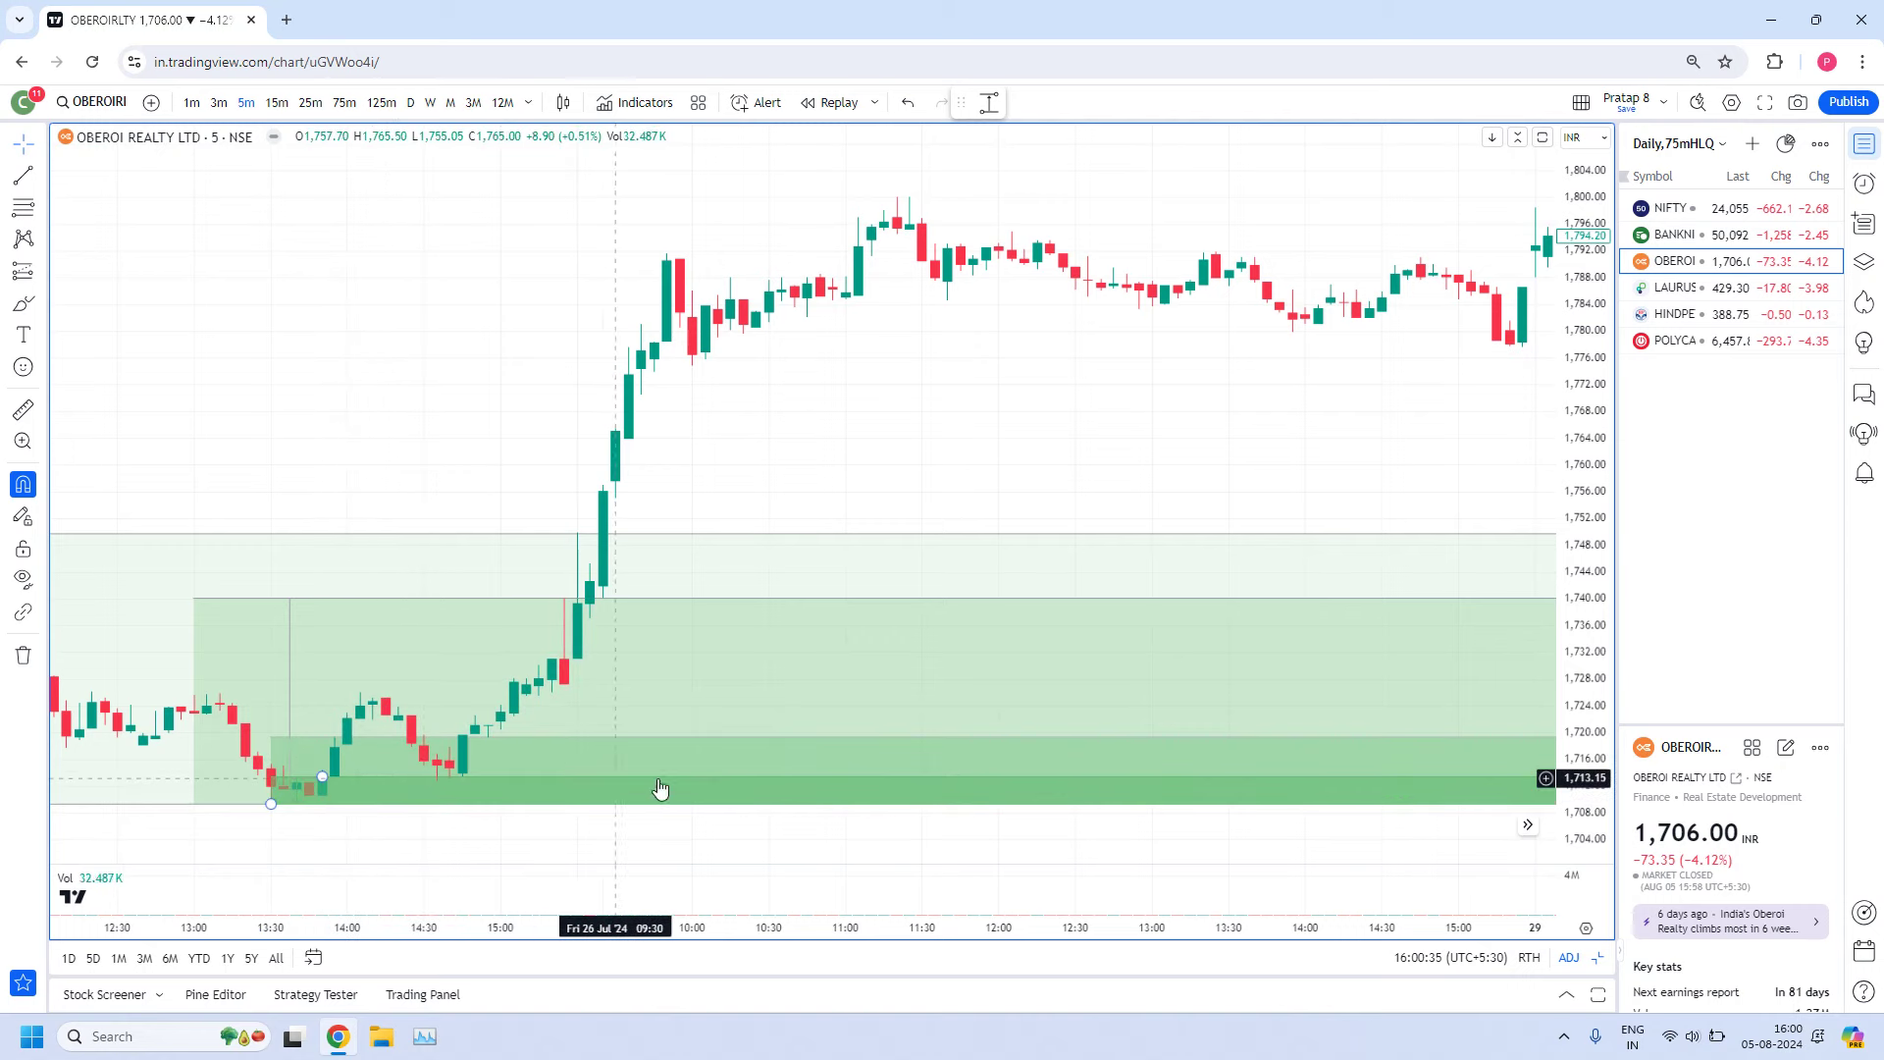
scroll(630, 698, "down", 2)
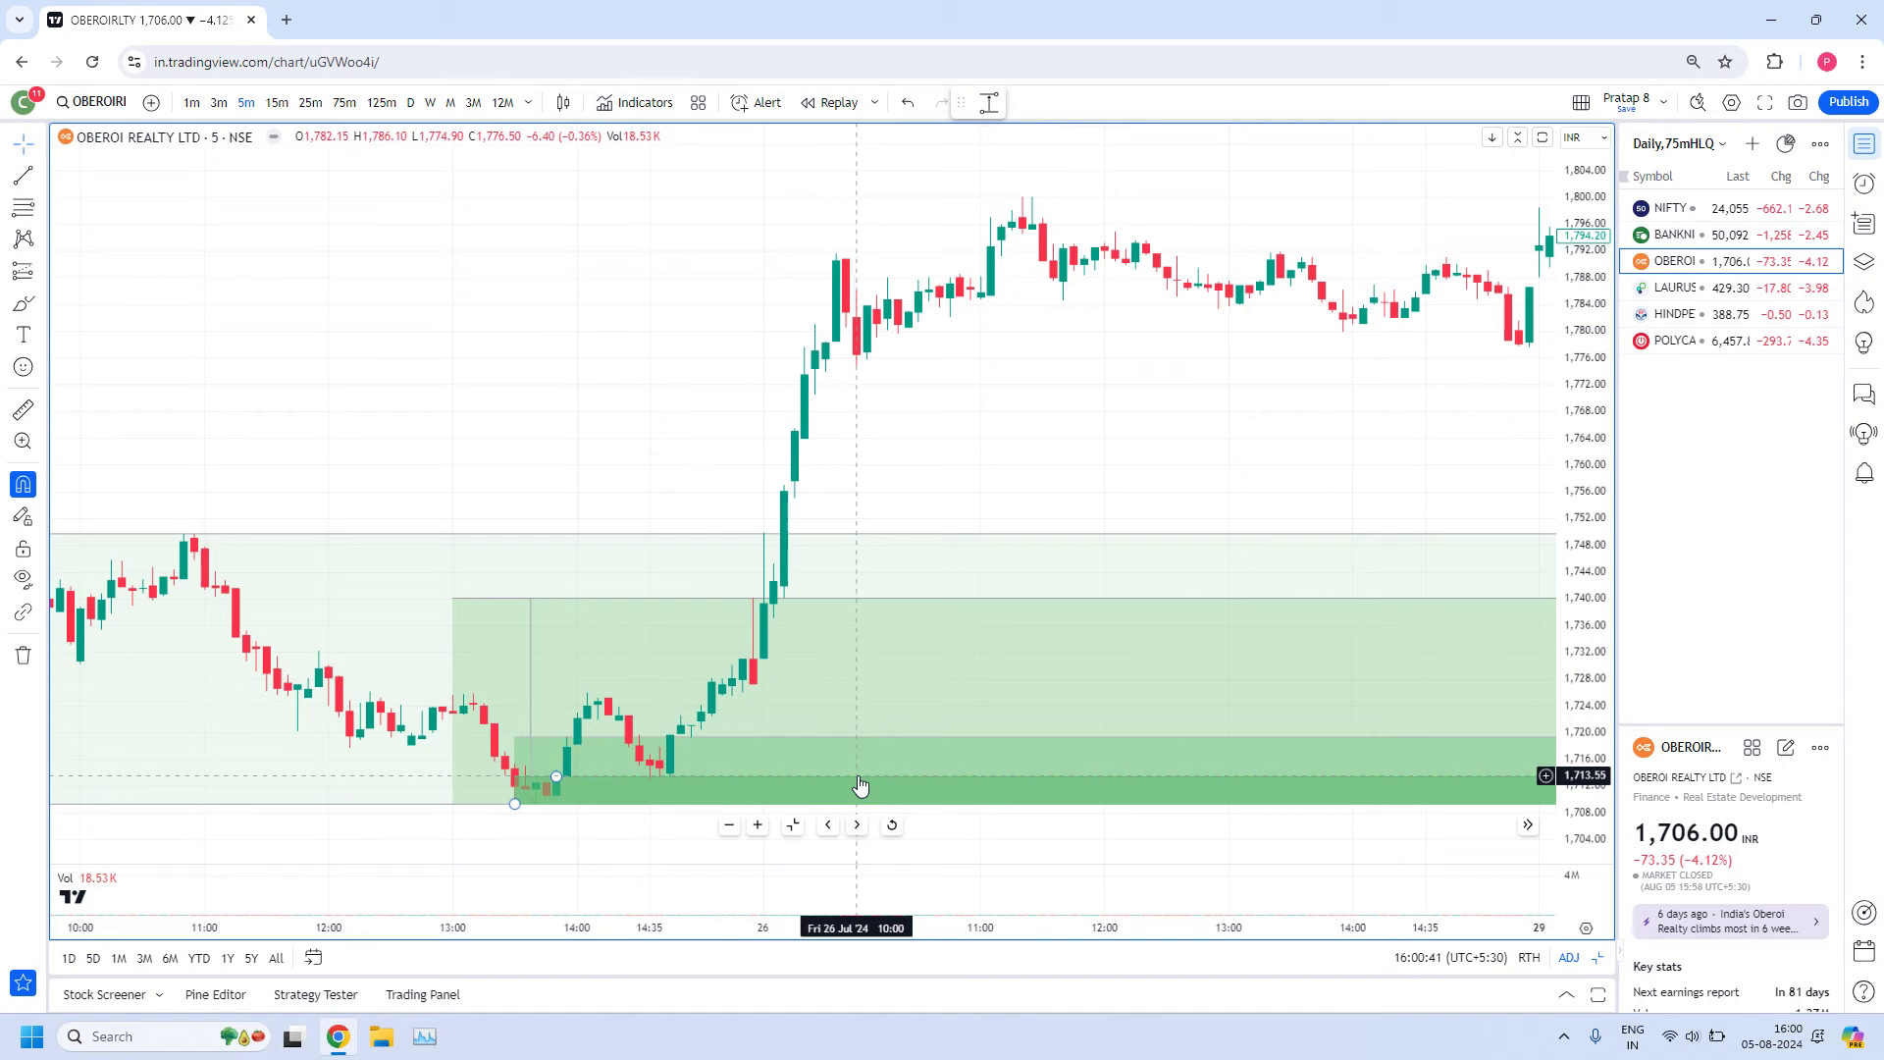
scroll(762, 775, "up", 1)
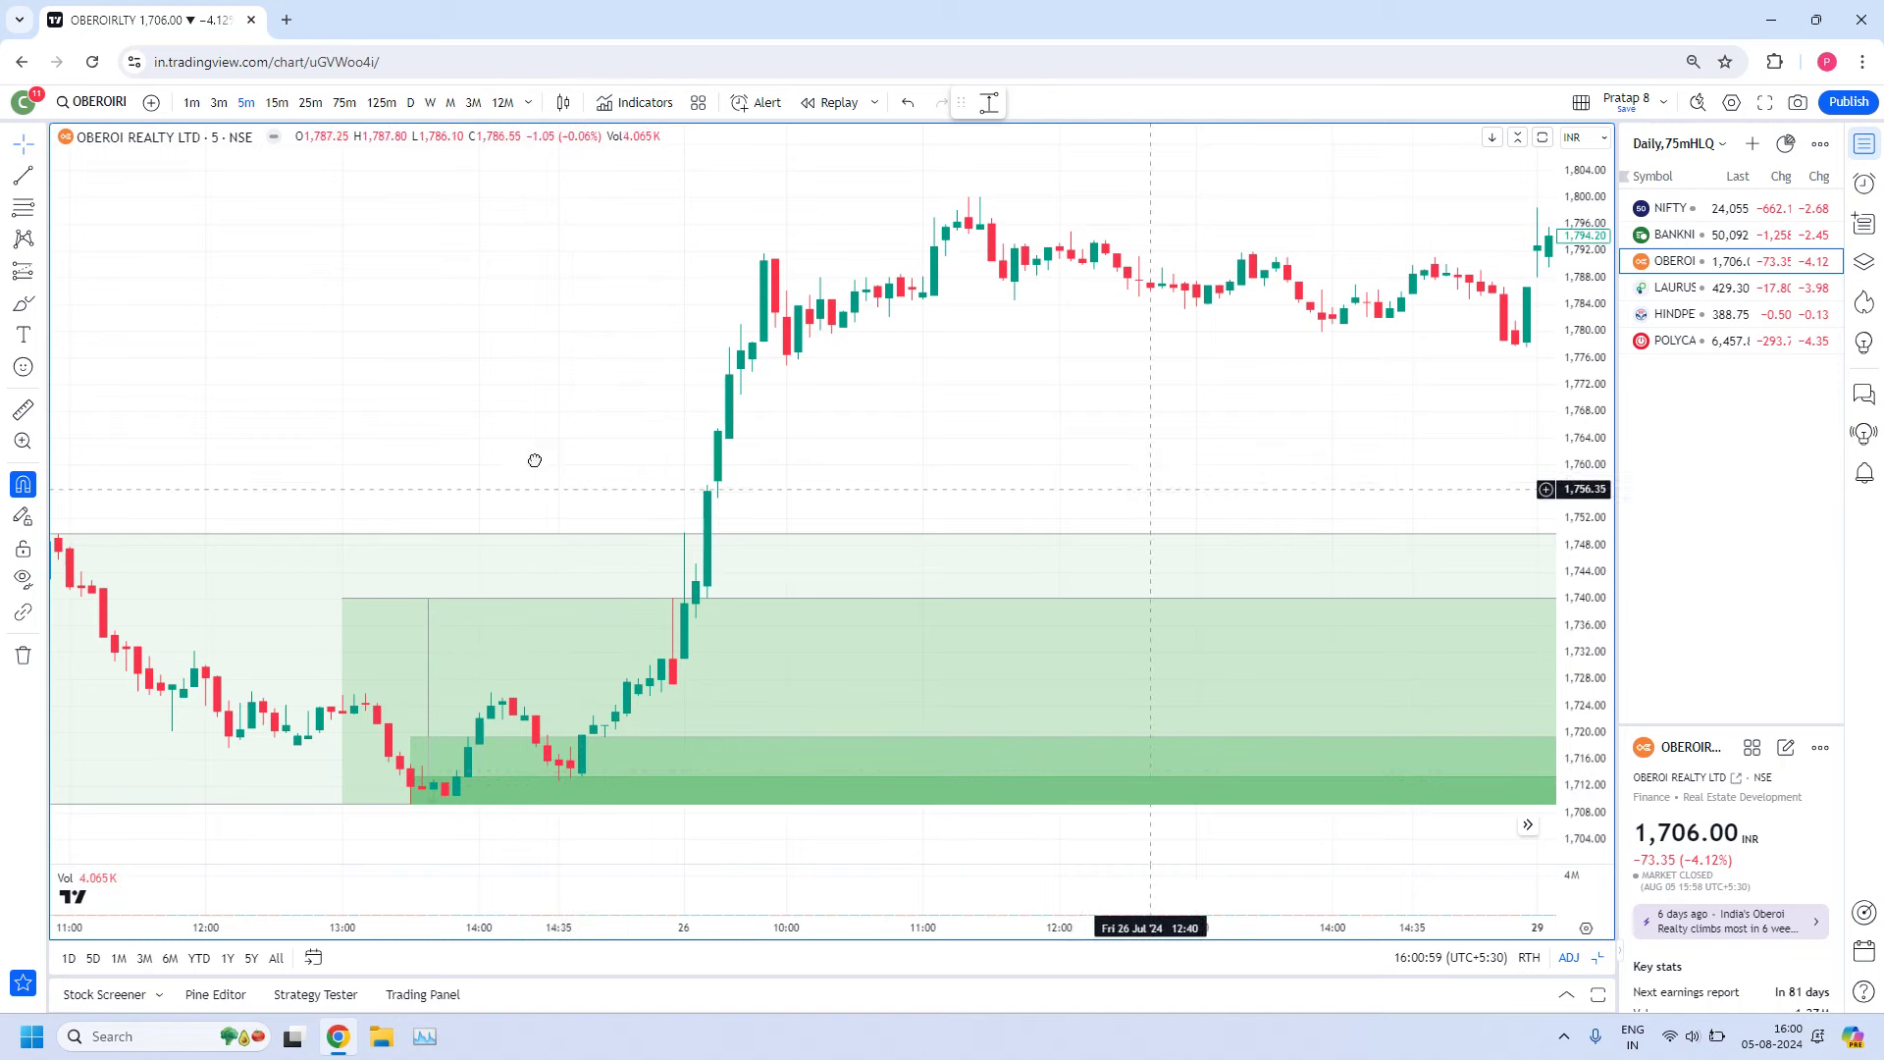
Examine Oberoi Realty's 5-minute price action from the 26 July rally to the 5 August drop through the demand zones
scroll(815, 543, "down", 4)
left_click_drag(1036, 603, 232, 504)
mouse_move(1081, 529)
left_mouse_down()
mouse_move(946, 546)
mouse_move(585, 517)
mouse_move(1060, 547)
left_mouse_up()
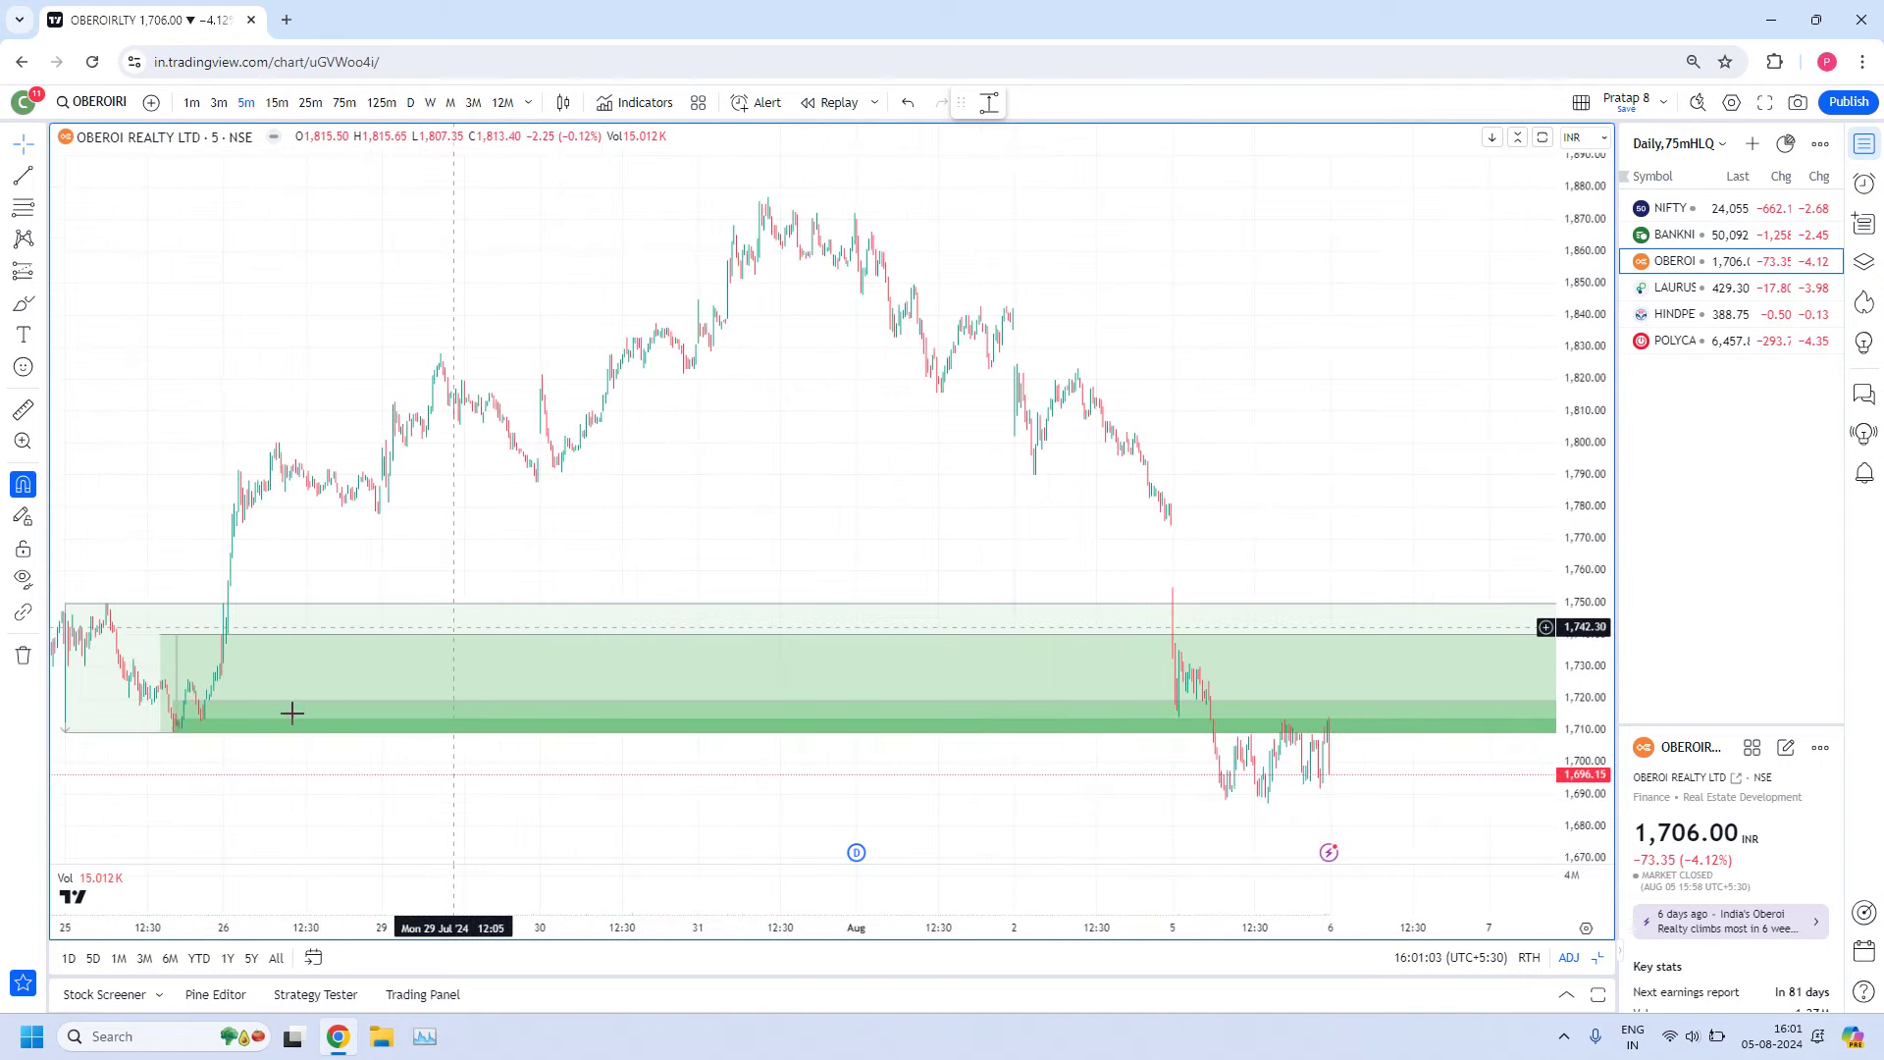
scroll(1232, 660, "up", 5)
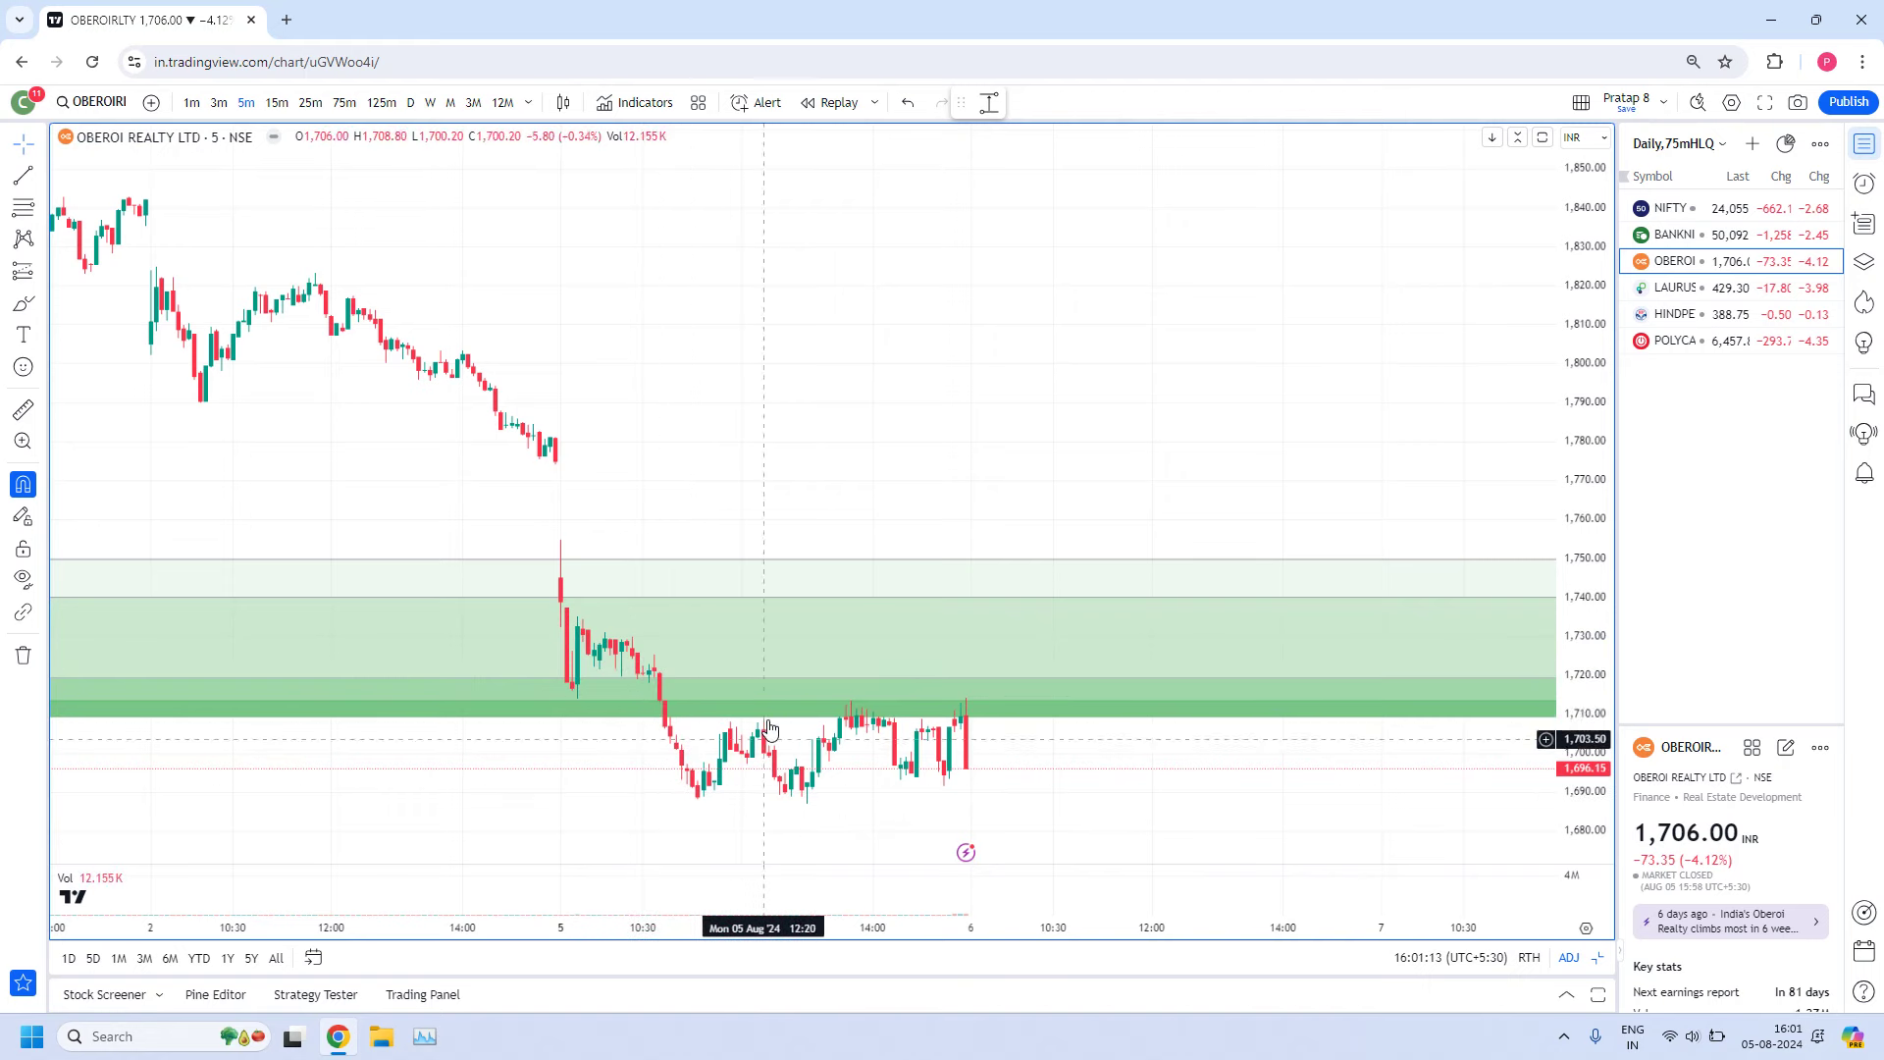
scroll(1108, 616, "down", 3)
scroll(1108, 616, "down", 3)
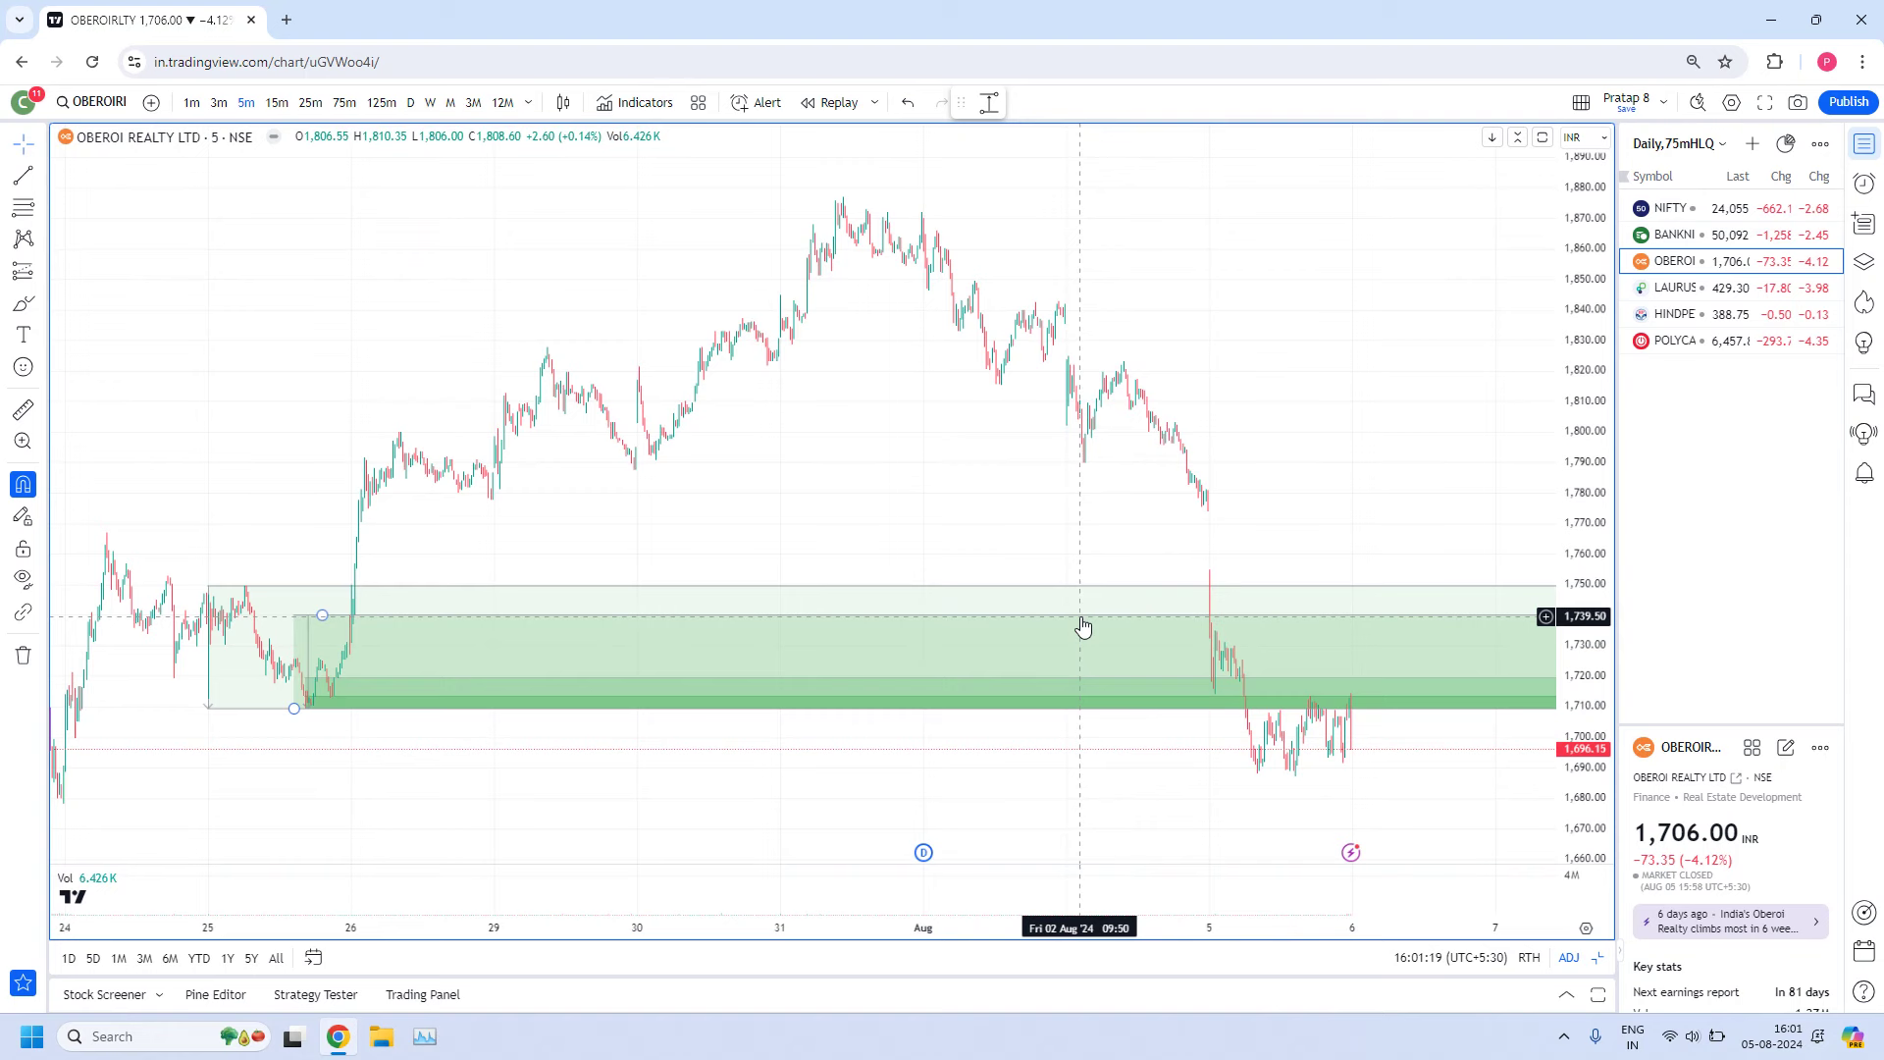
scroll(1081, 620, "up", 2)
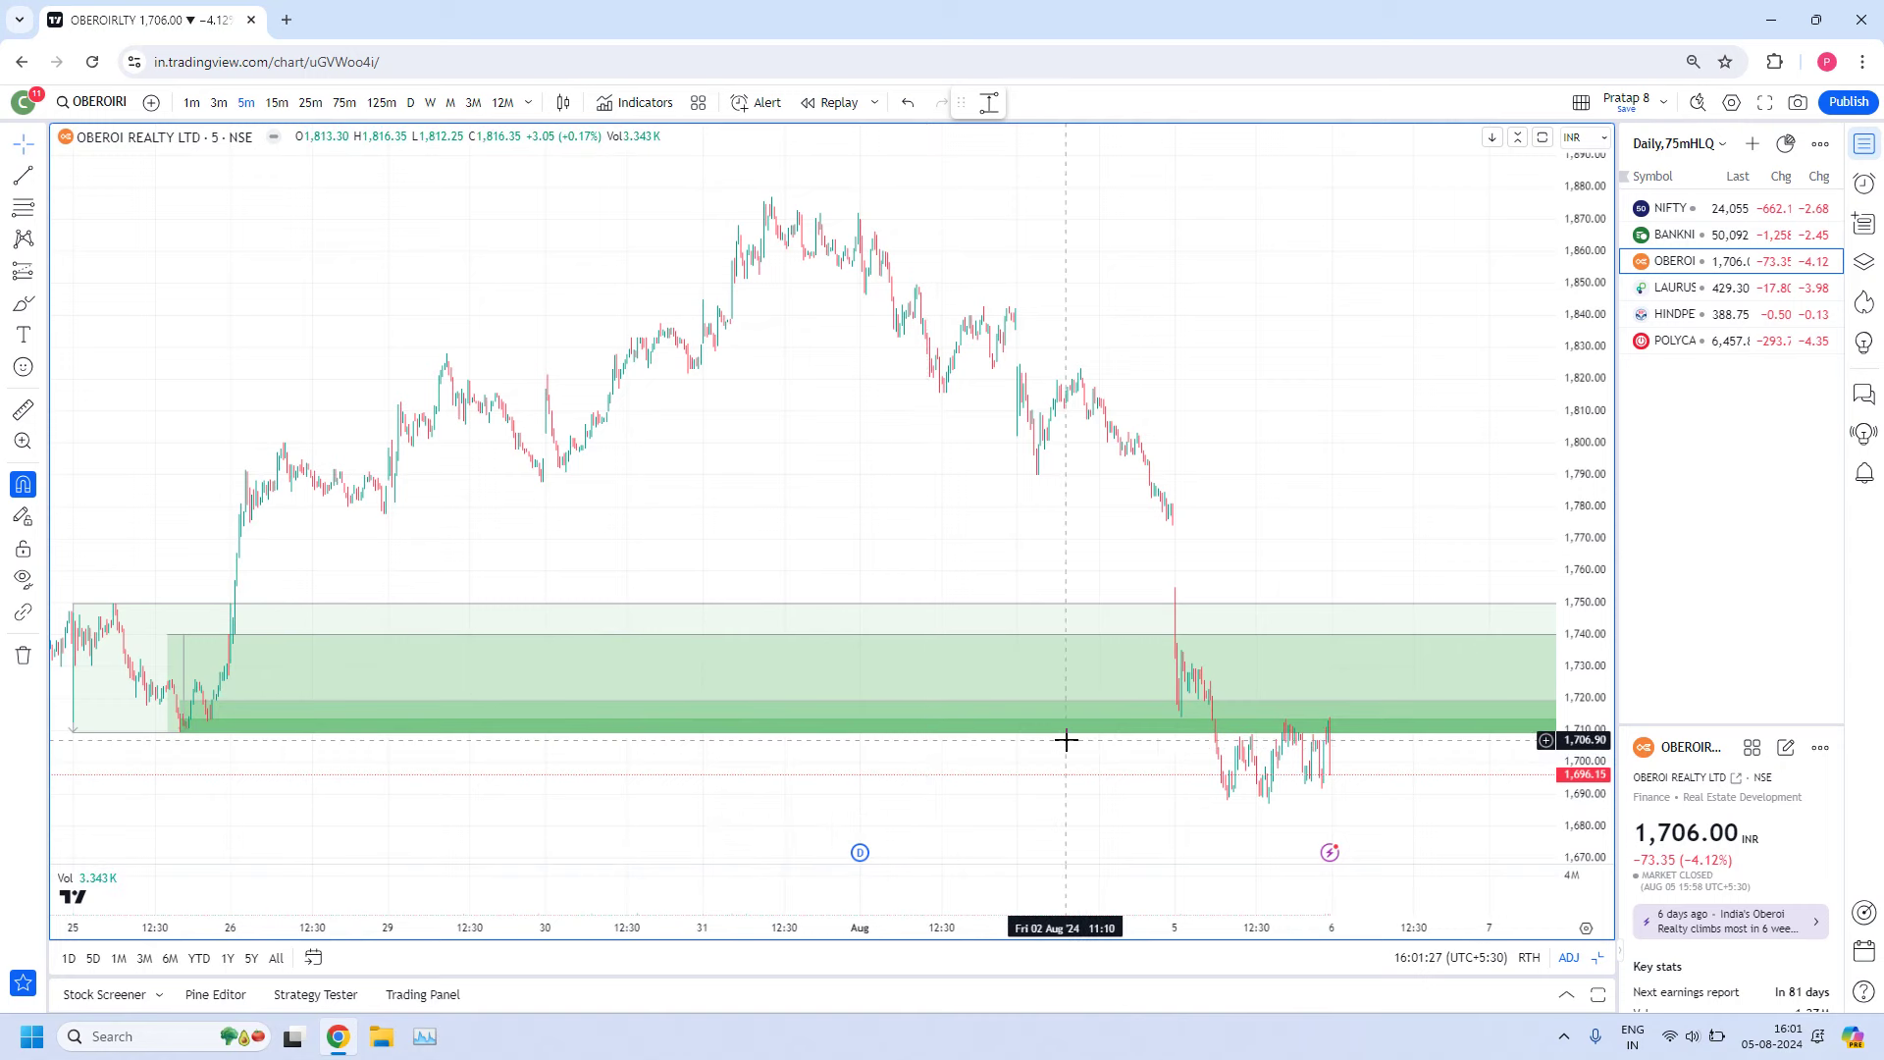
scroll(1060, 740, "up", 2)
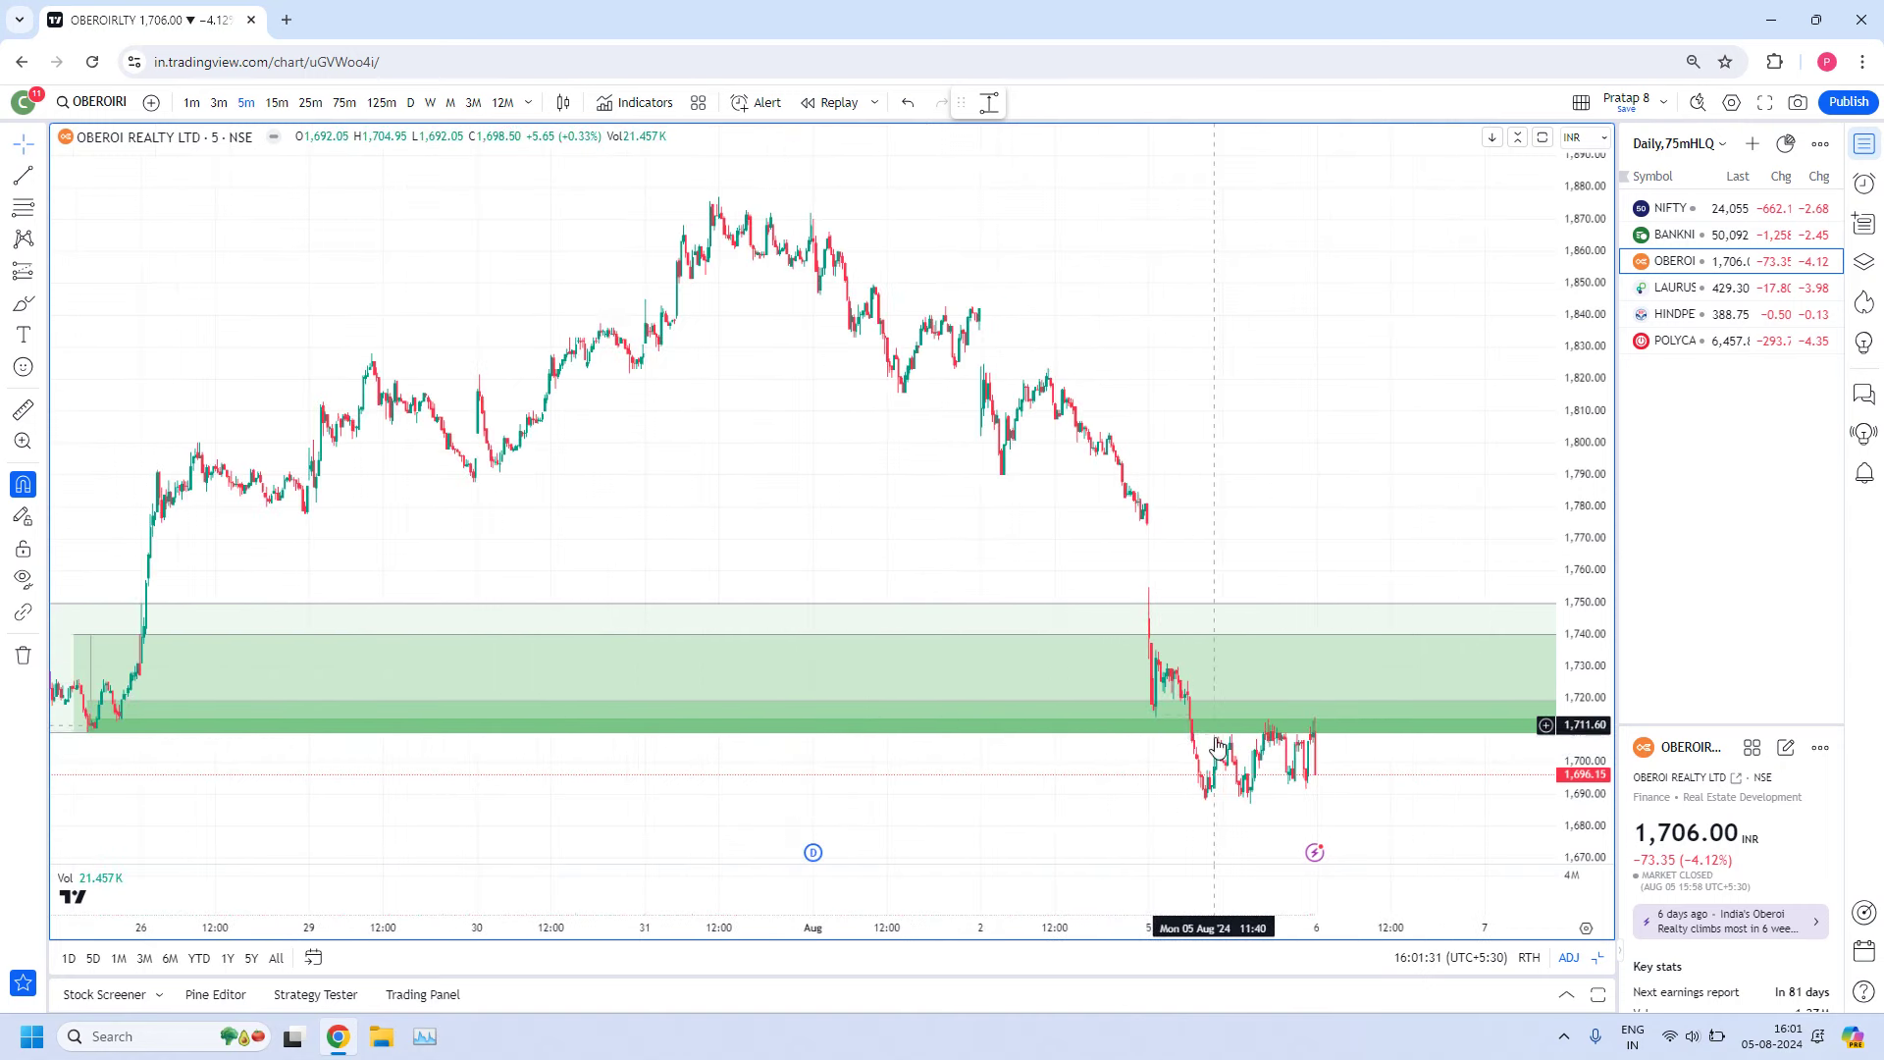
left_click_drag(1163, 314, 1345, 279)
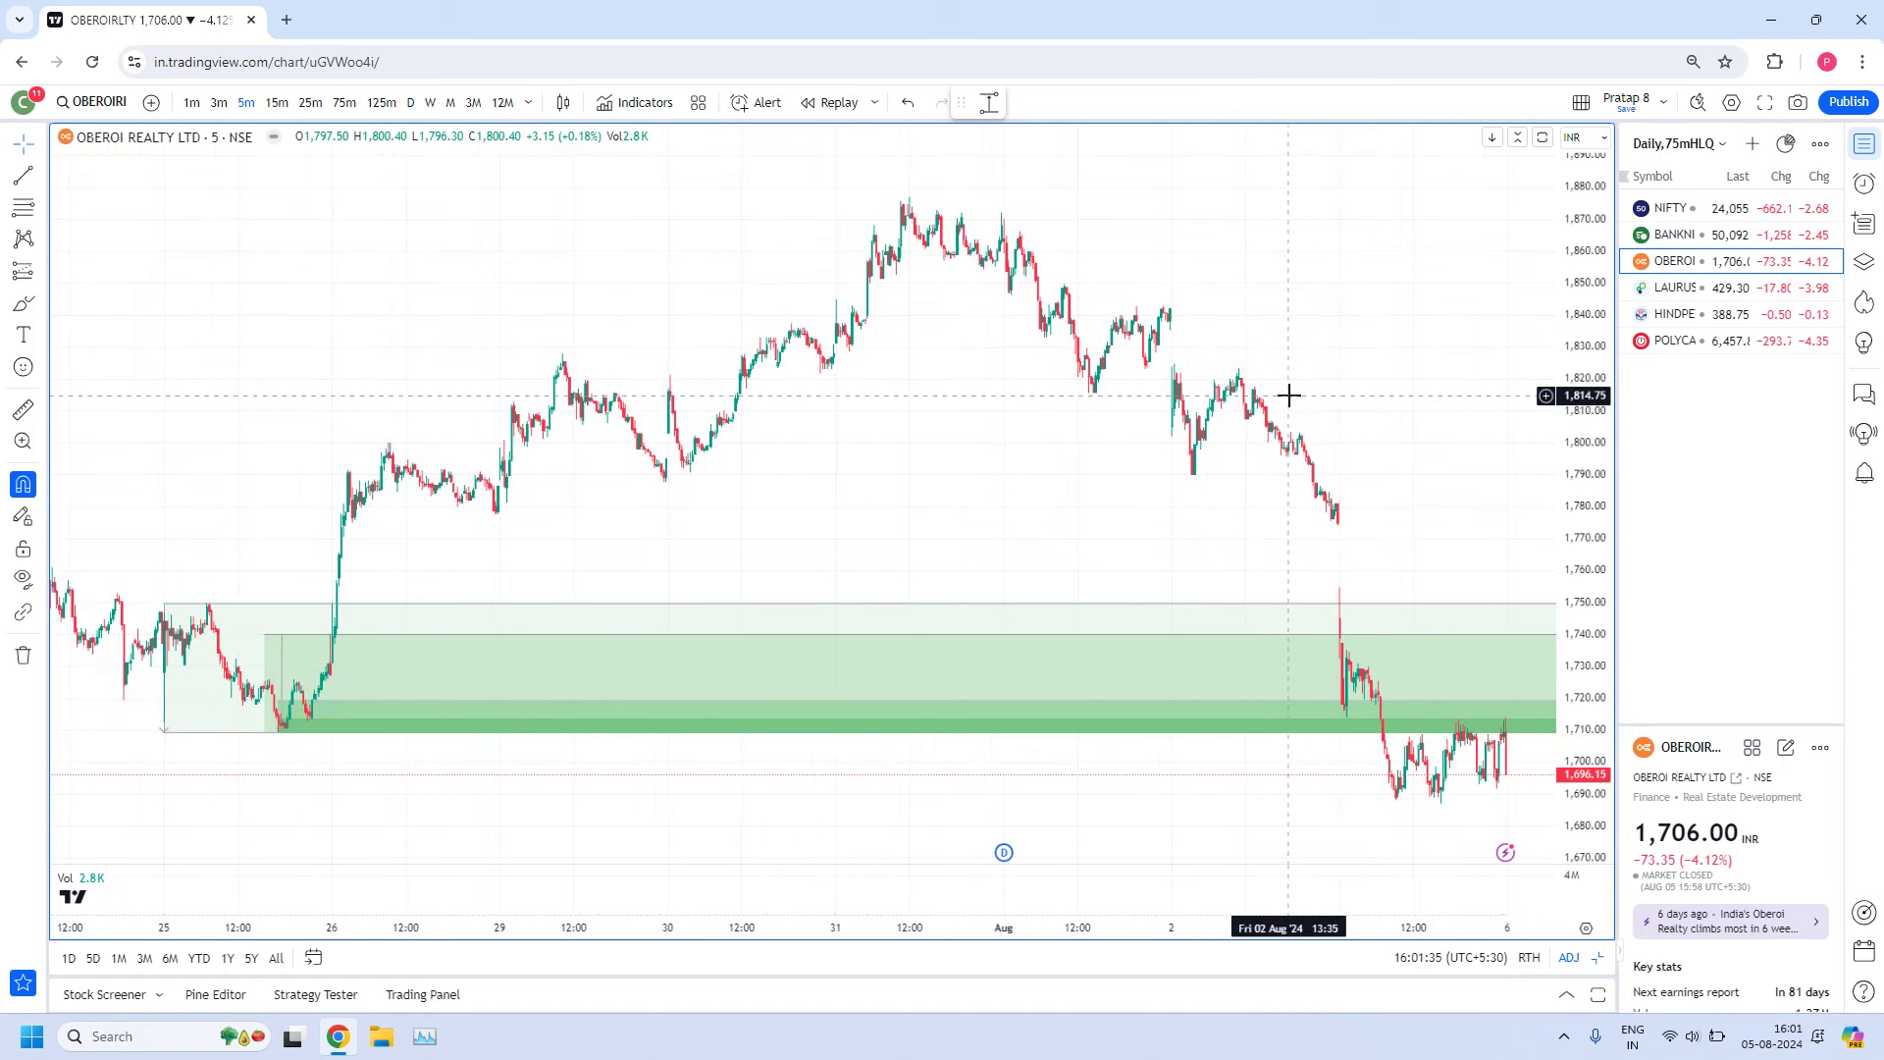
Open the Laurus Labs chart from the watchlist and view its supply zones on the daily timeframe
left_click(1700, 290)
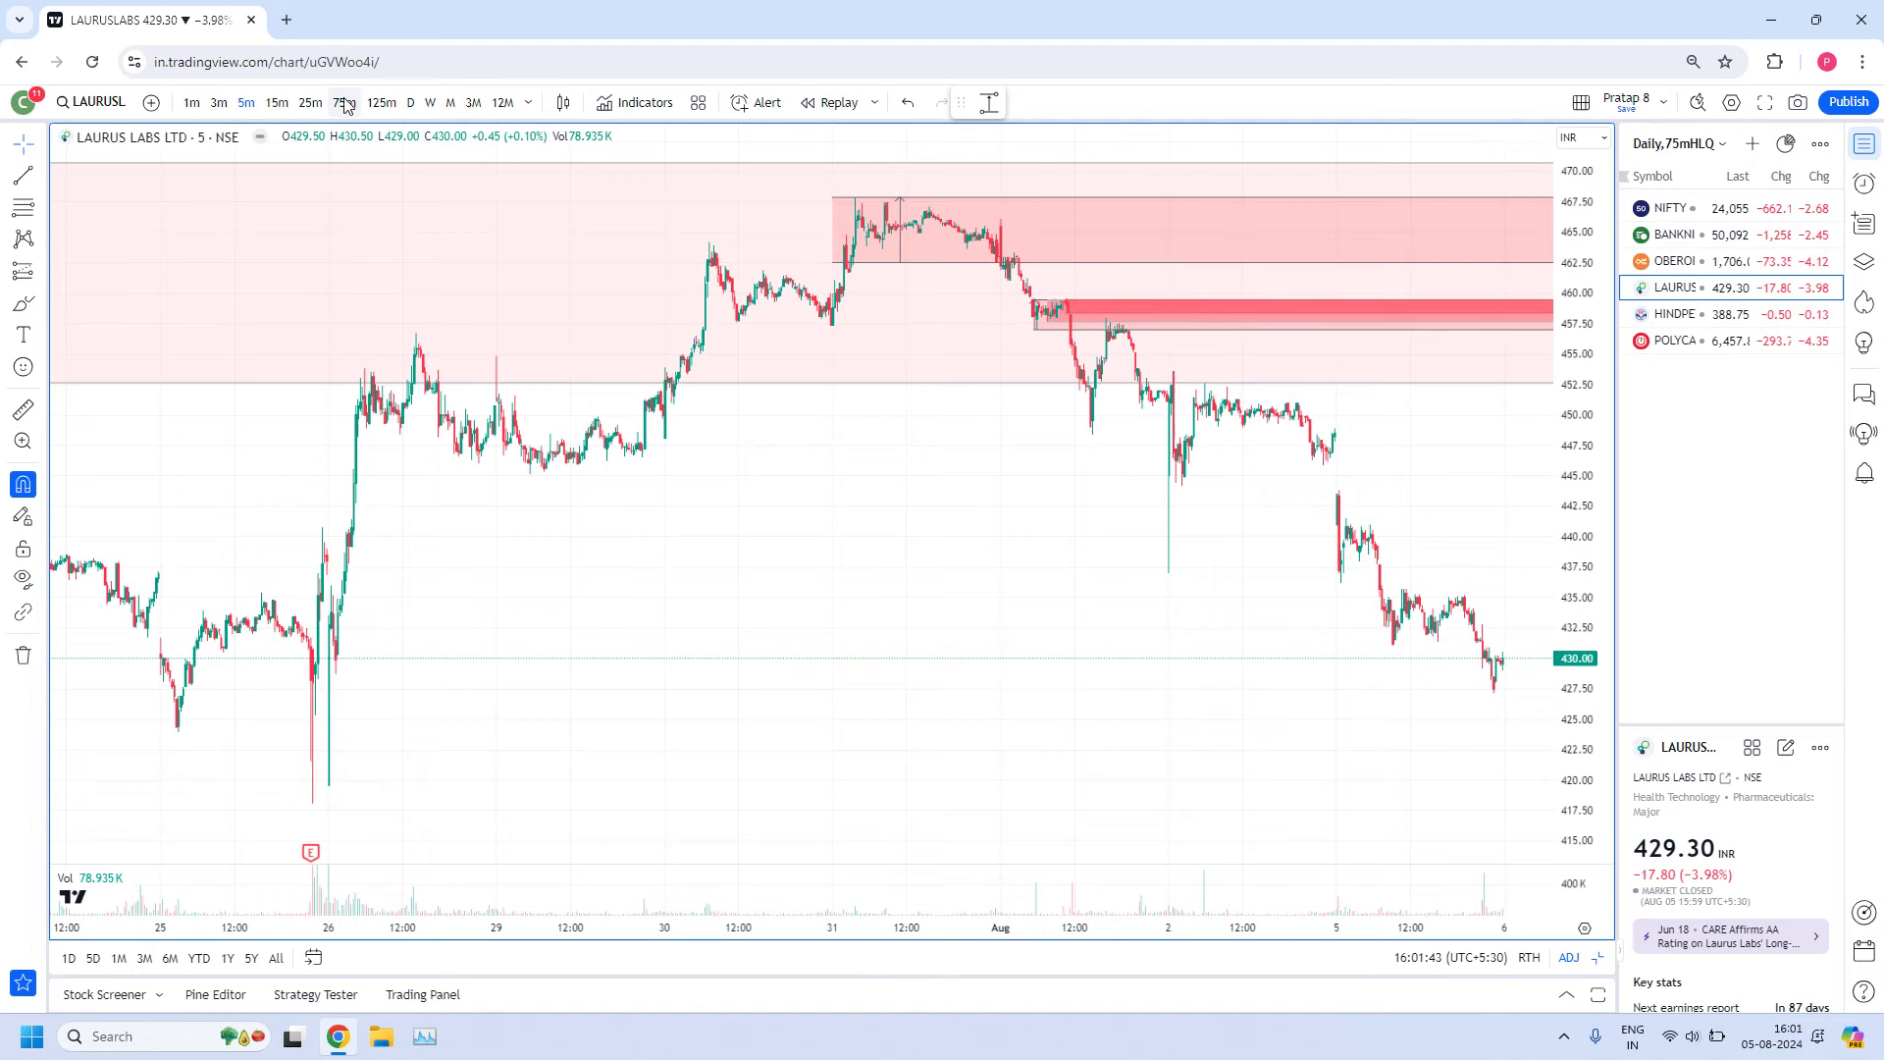
left_click(410, 103)
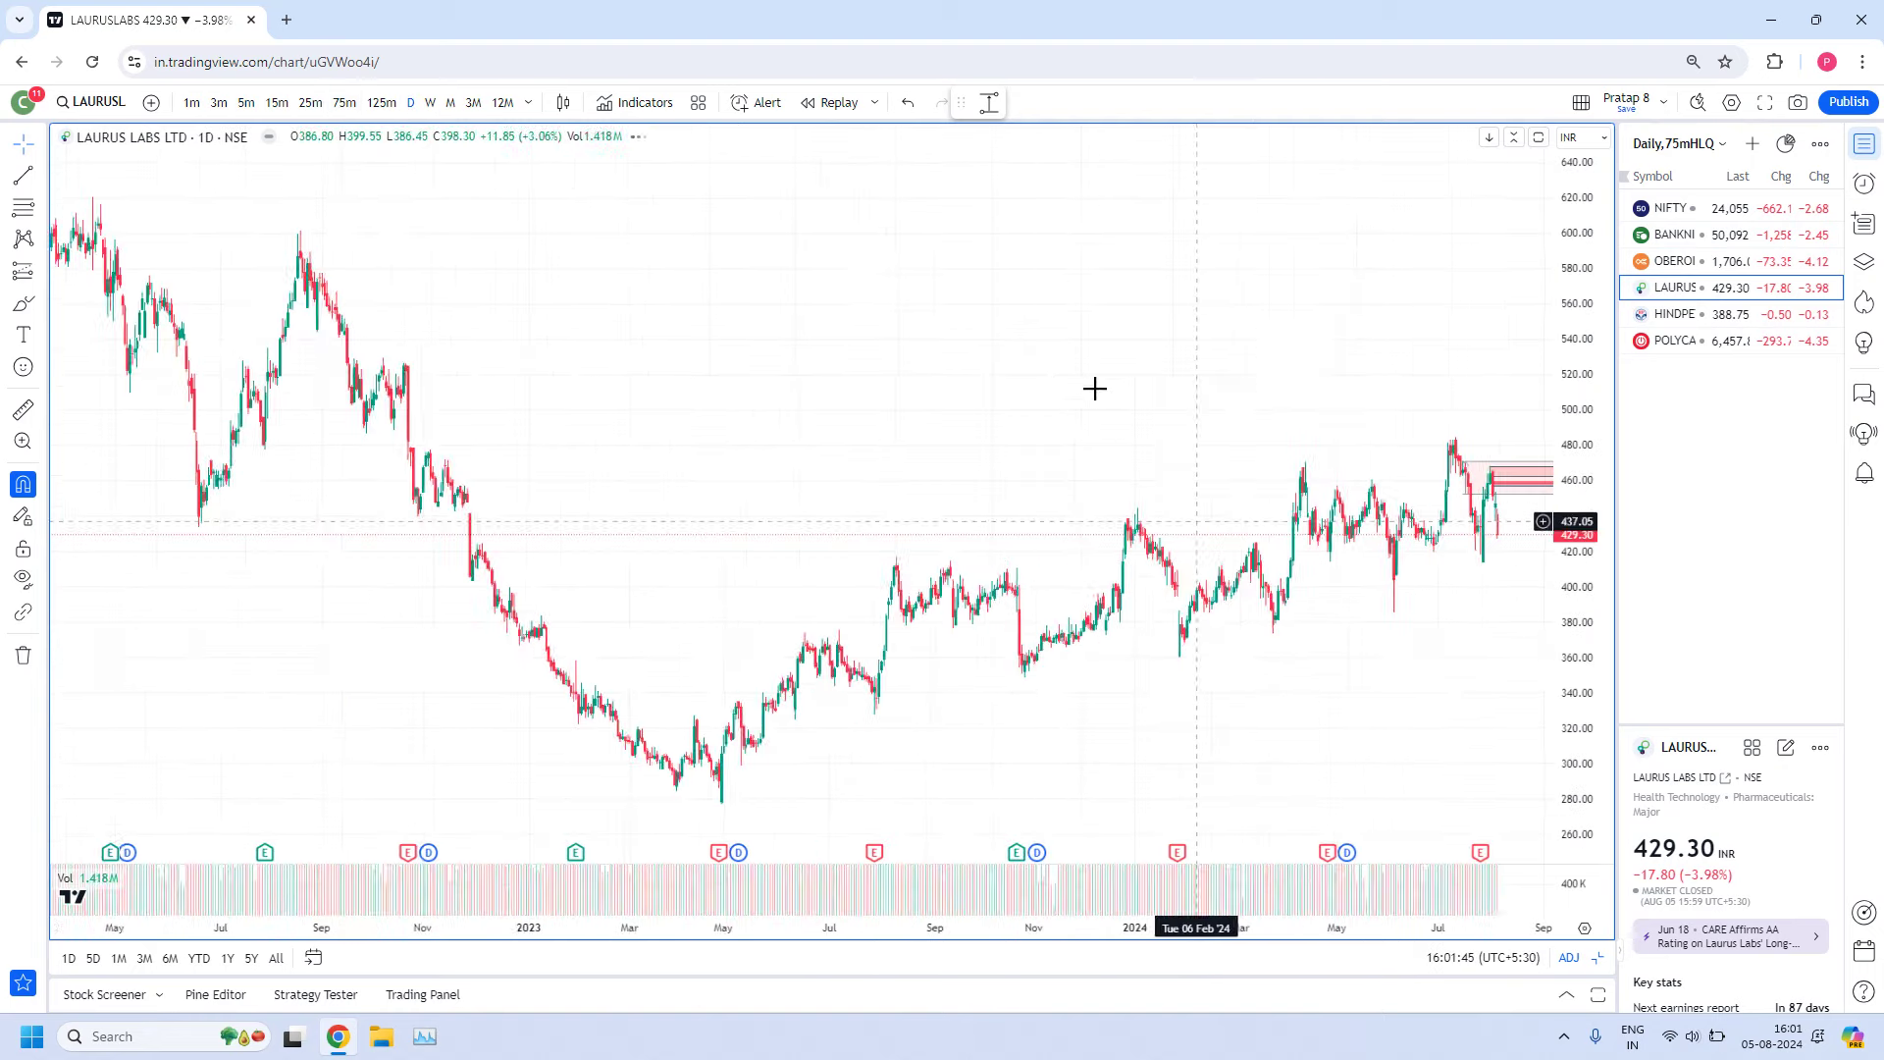
scroll(1061, 417, "up", 6)
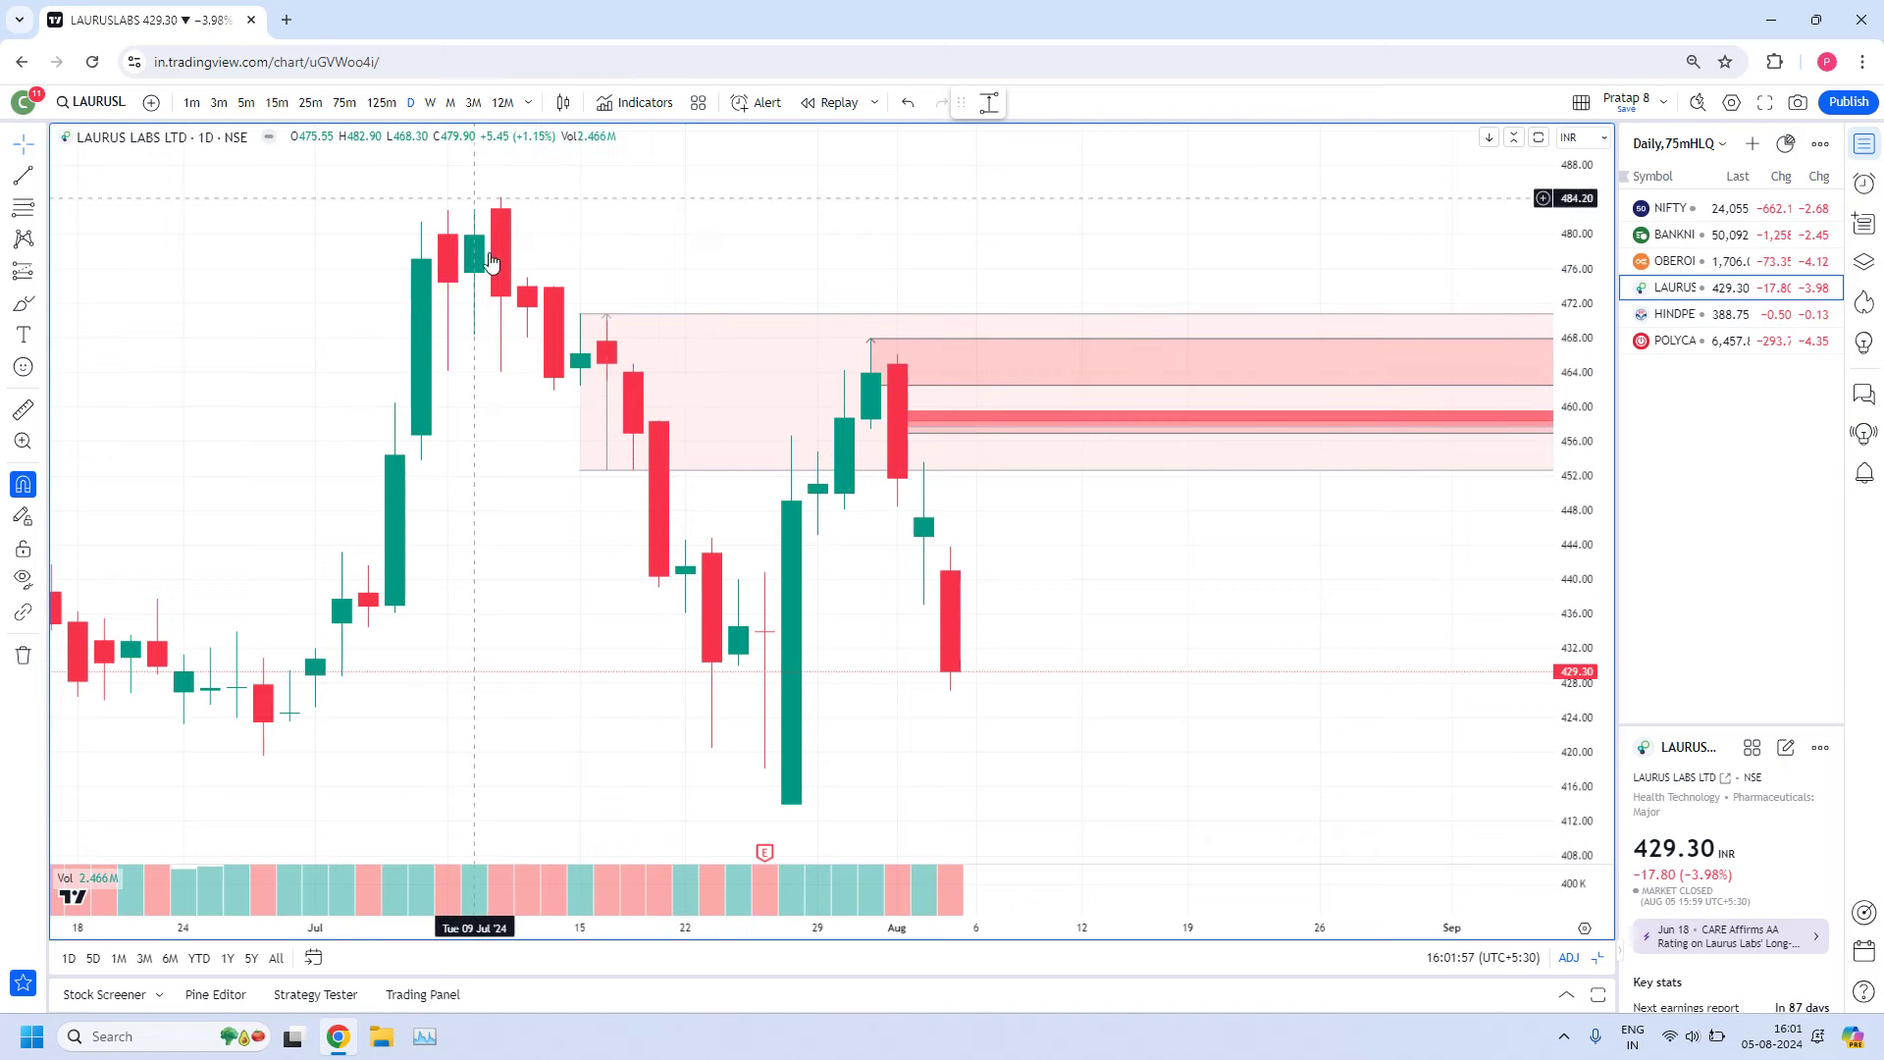
Inspect Laurus Labs' nested supply zones on the 75-minute and 15-minute timeframes
left_click(345, 102)
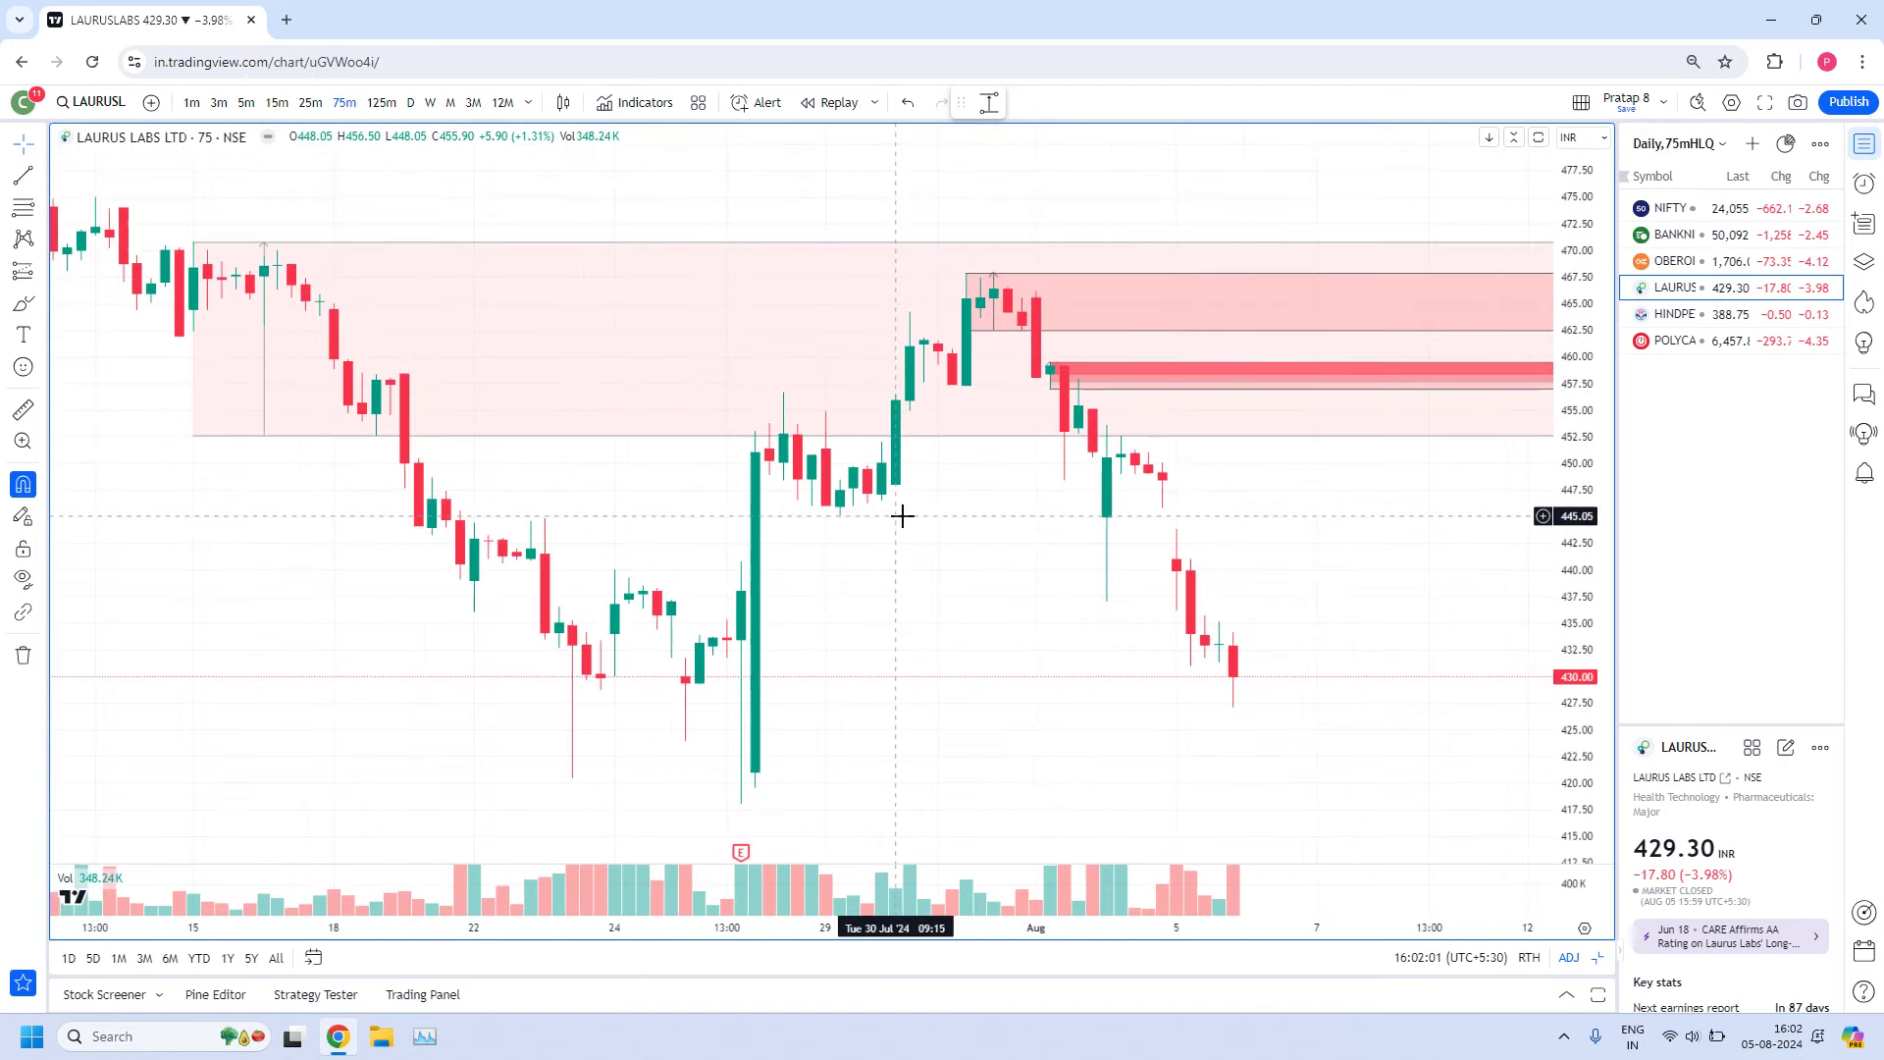
scroll(1089, 560, "down", 5)
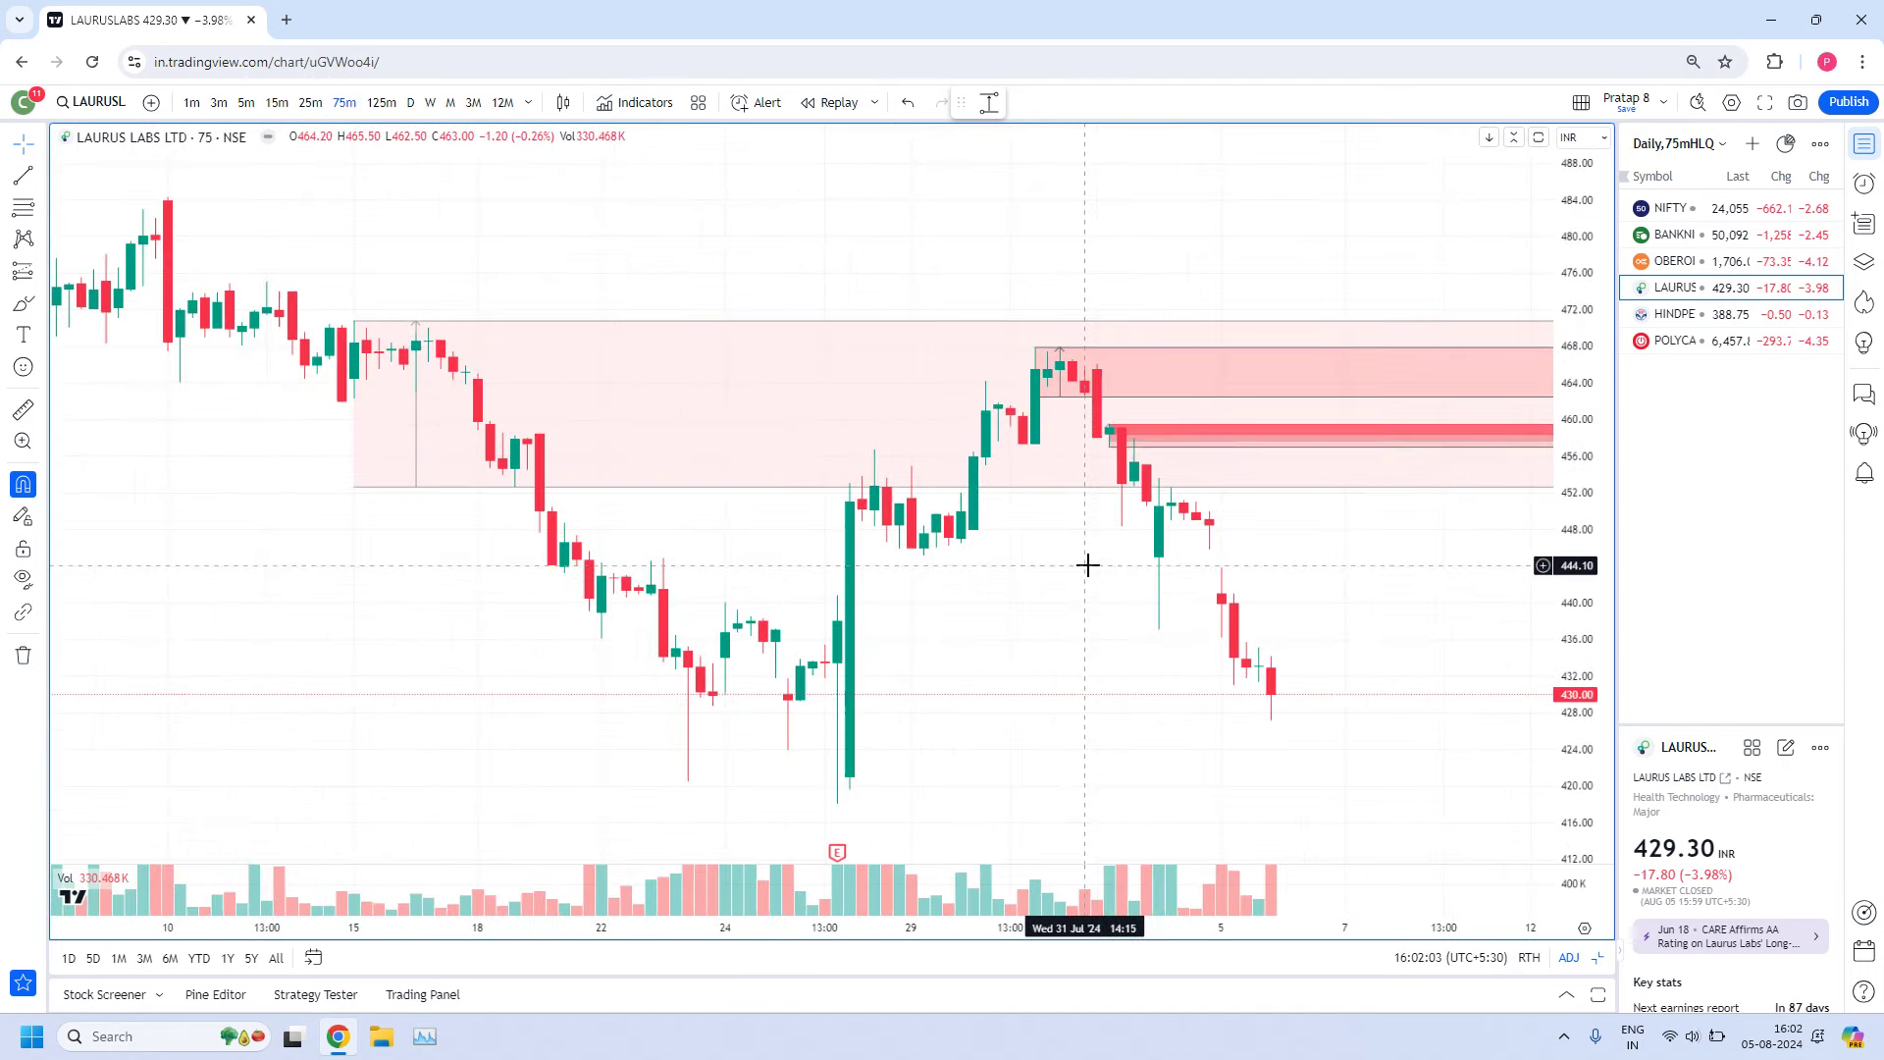
scroll(1060, 407, "up", 2)
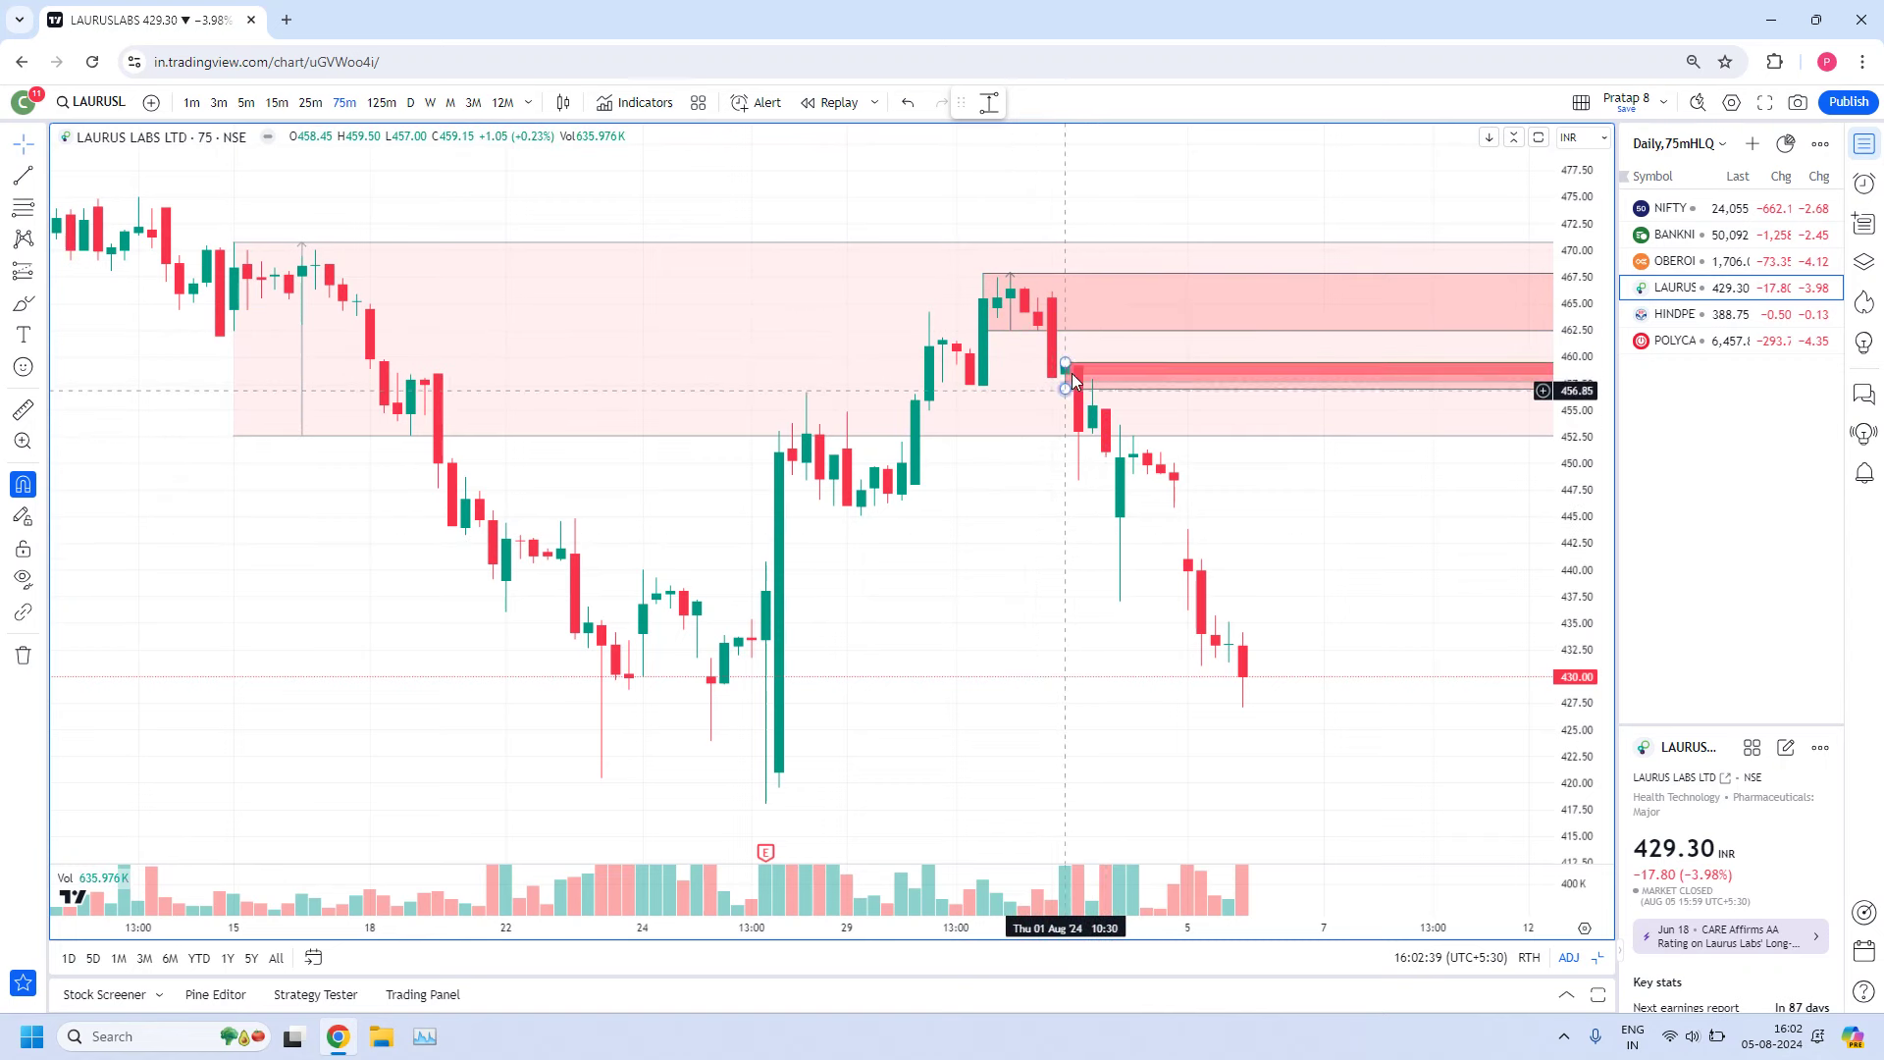
left_click(275, 104)
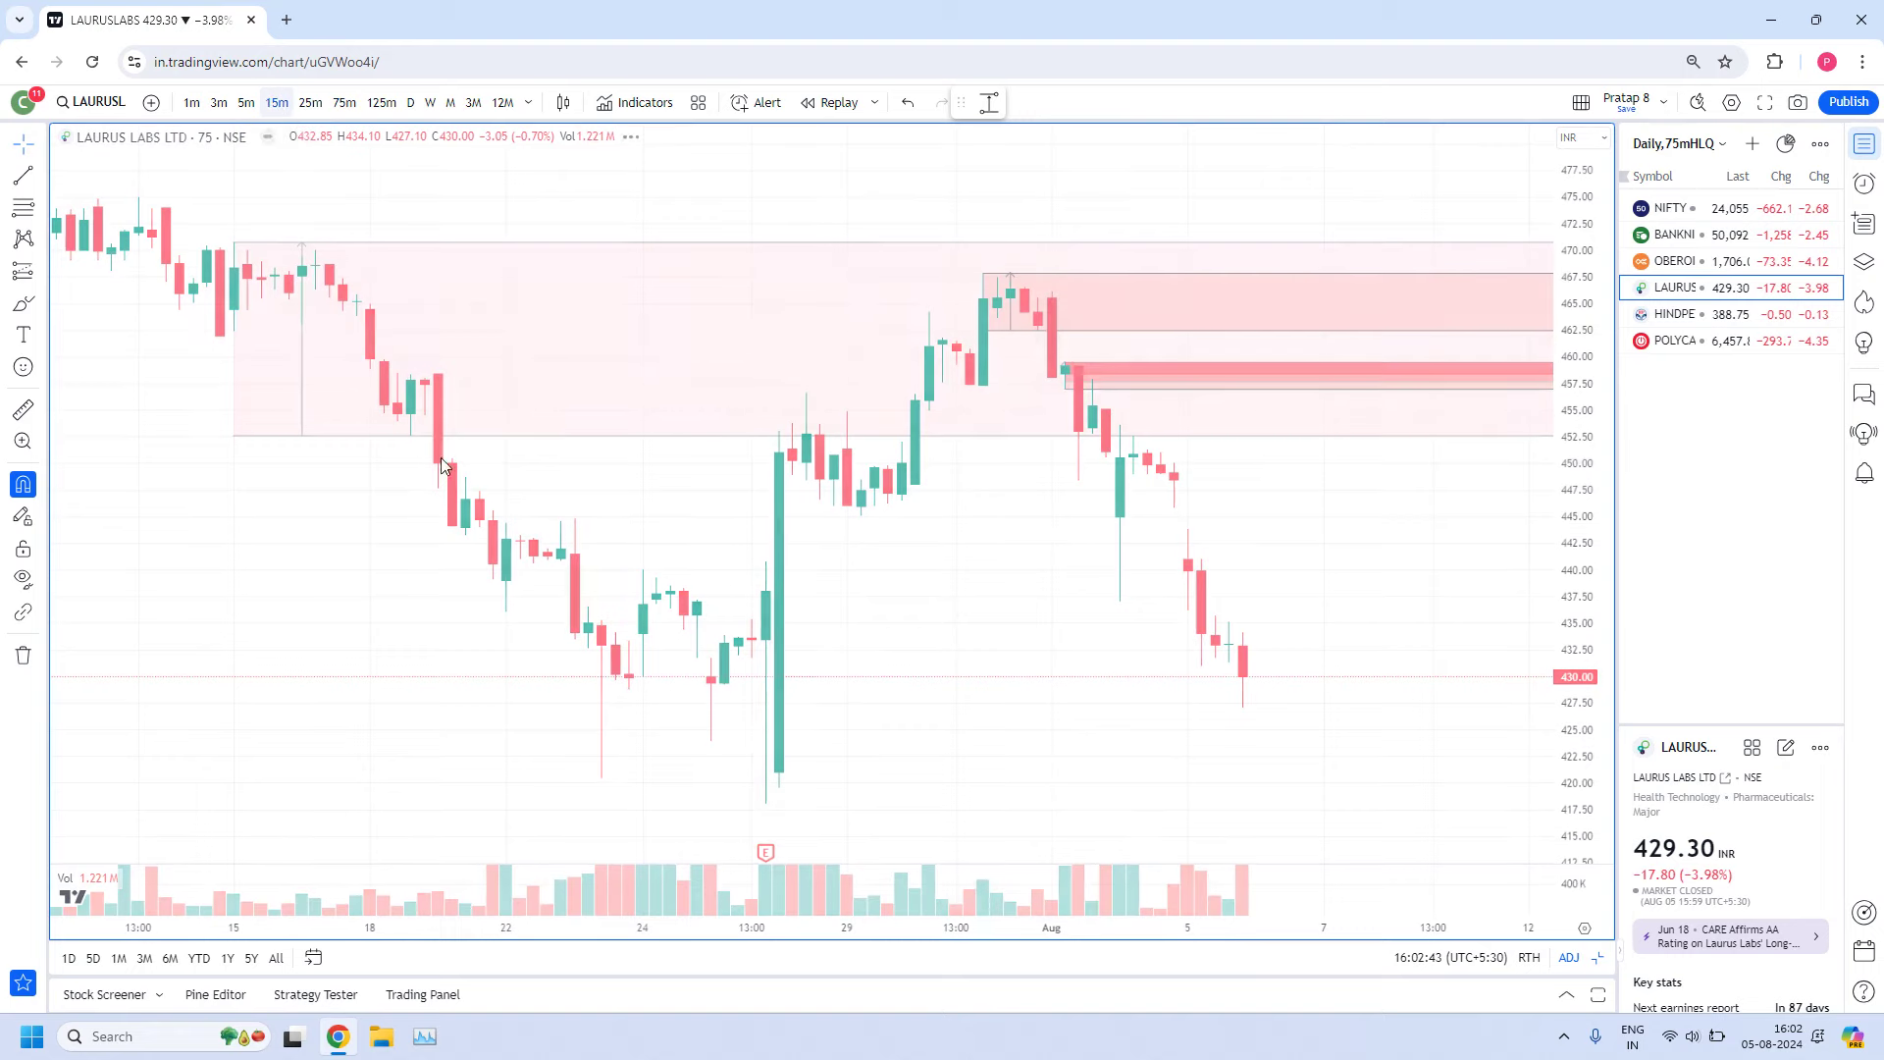
scroll(802, 647, "up", 2)
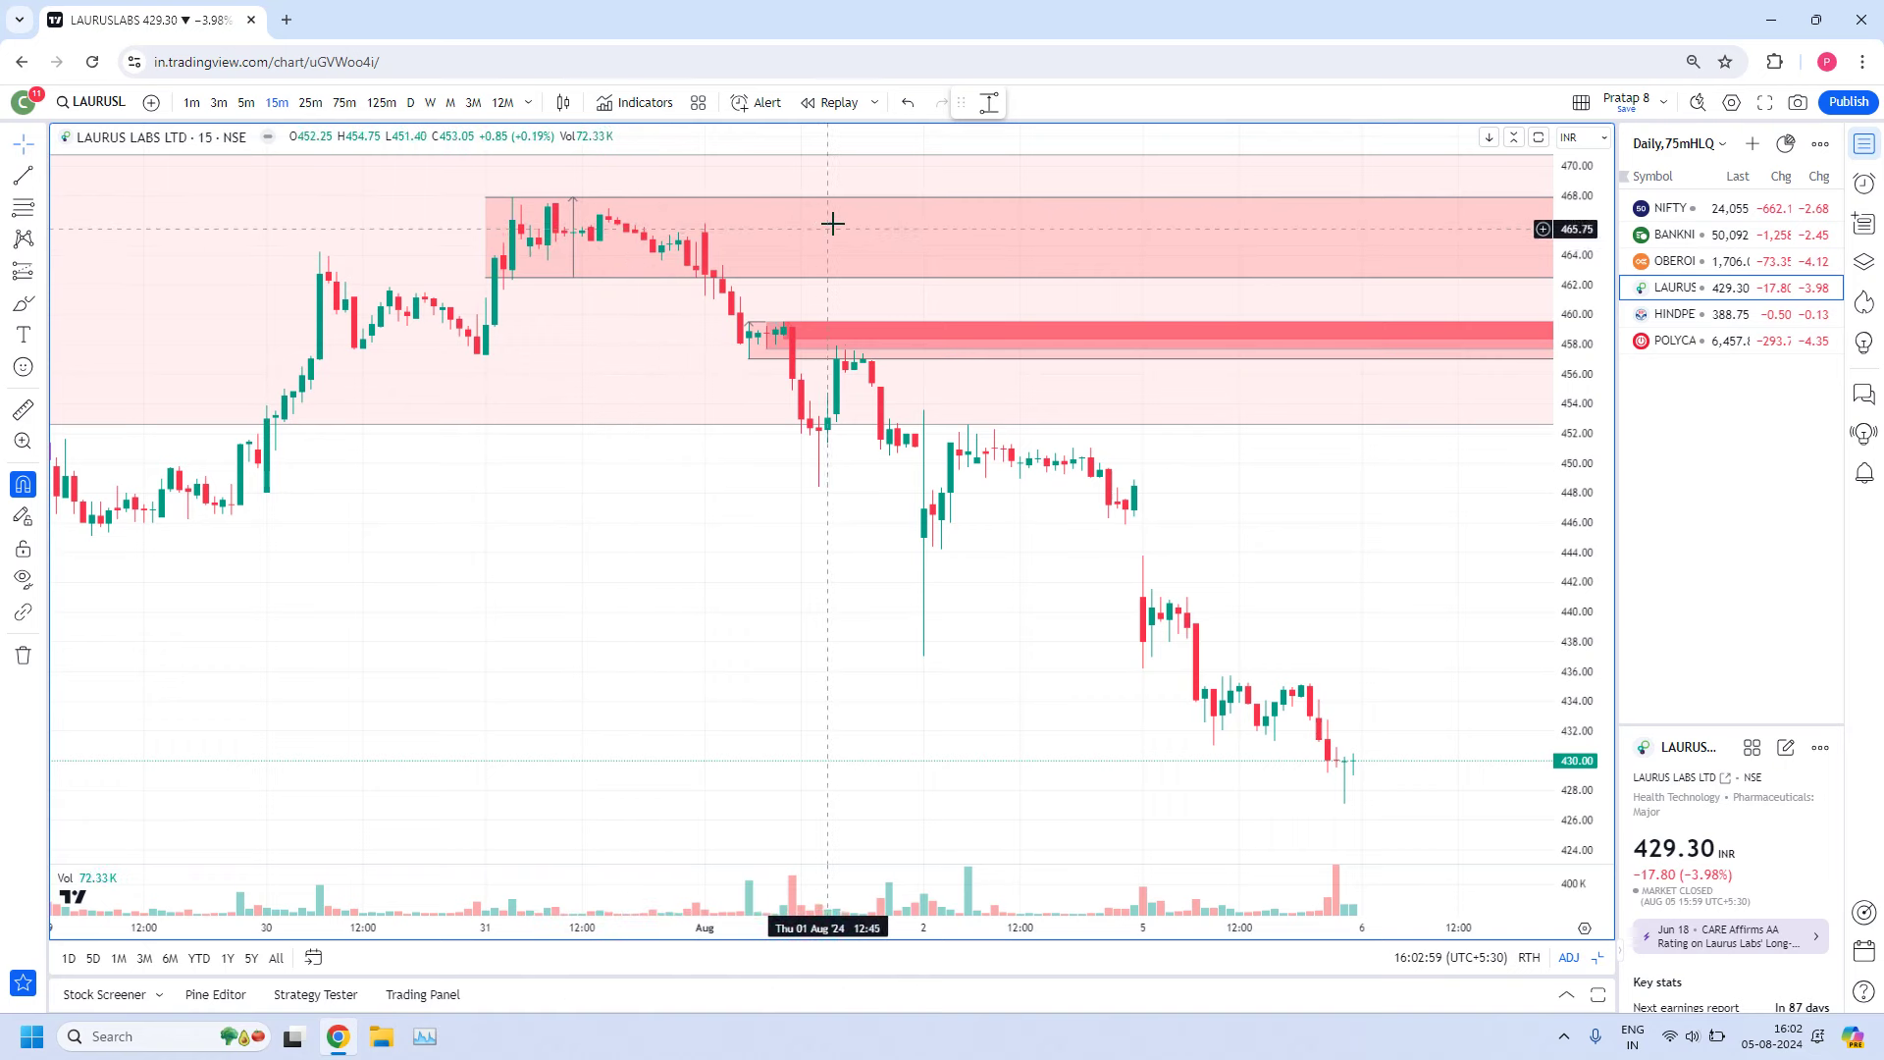
Inspect Laurus Labs' nested supply zones and the 1 August price action around them on the 5-minute timeframe
scroll(775, 677, "right", 5)
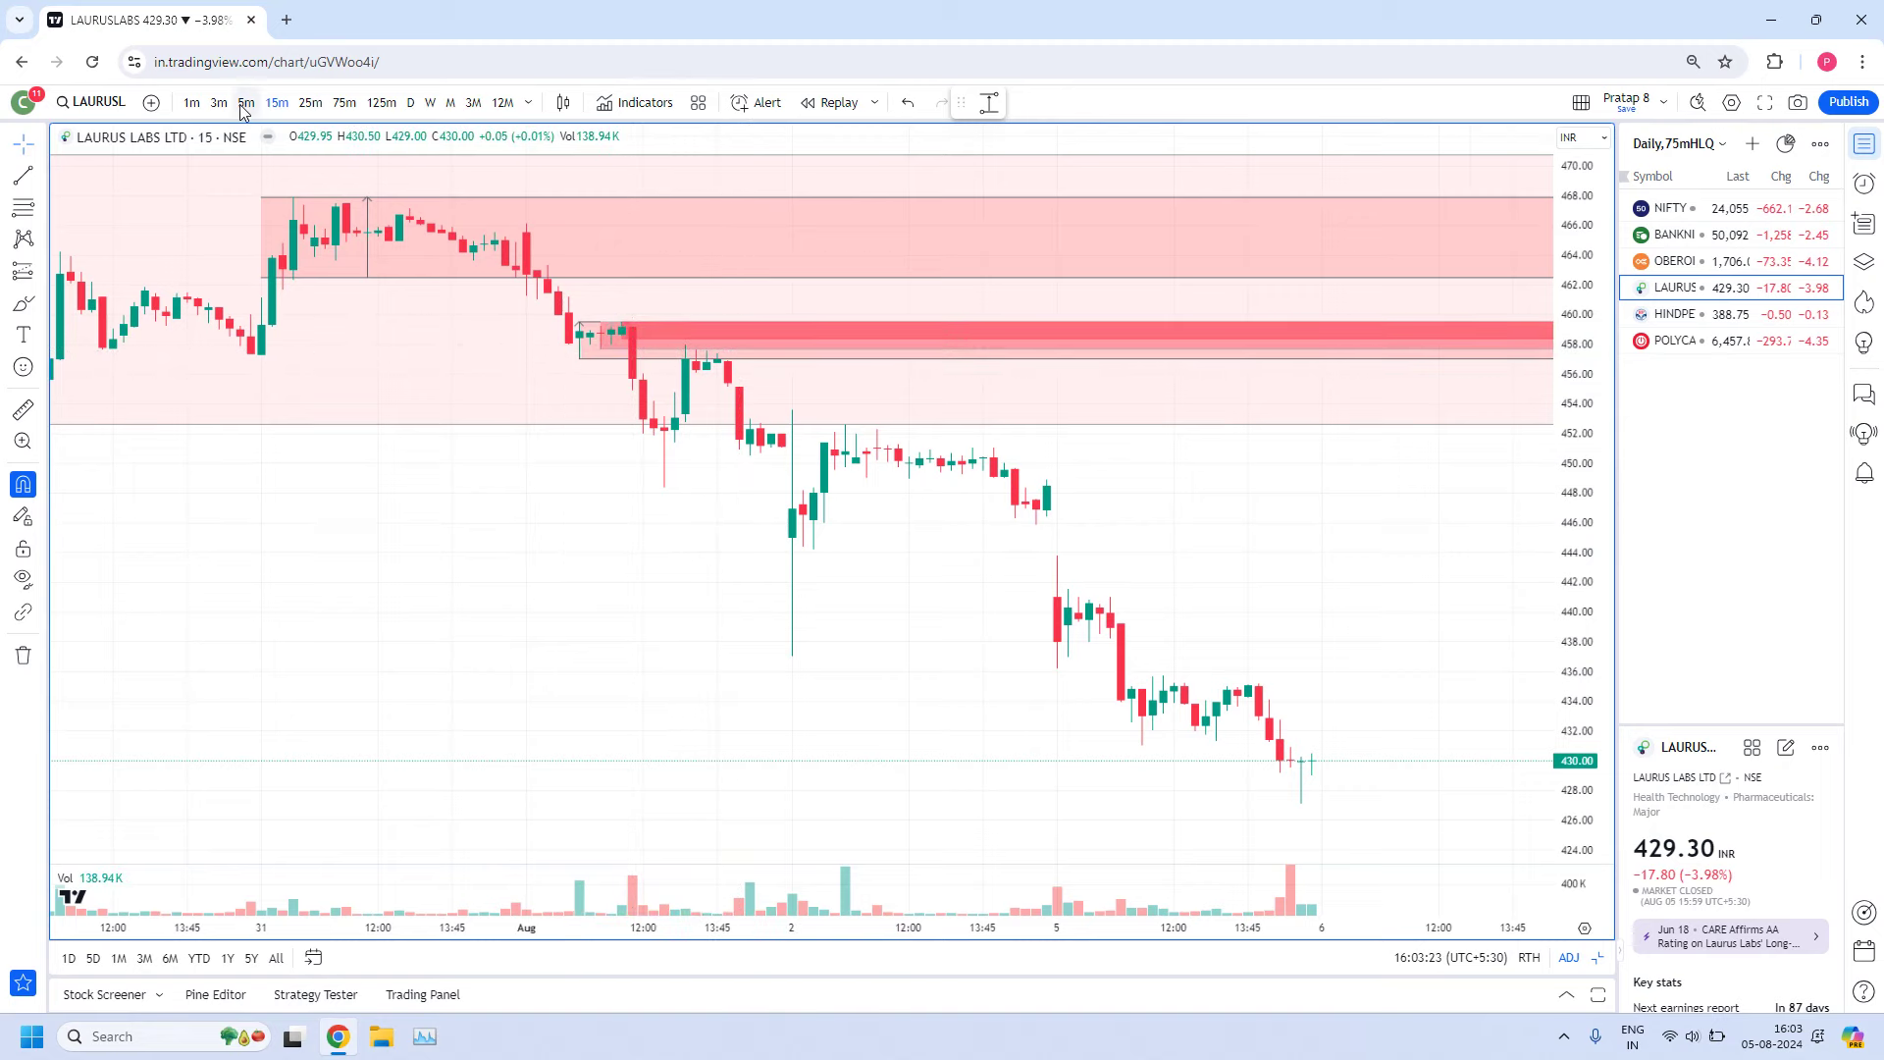
scroll(698, 593, "up", 4)
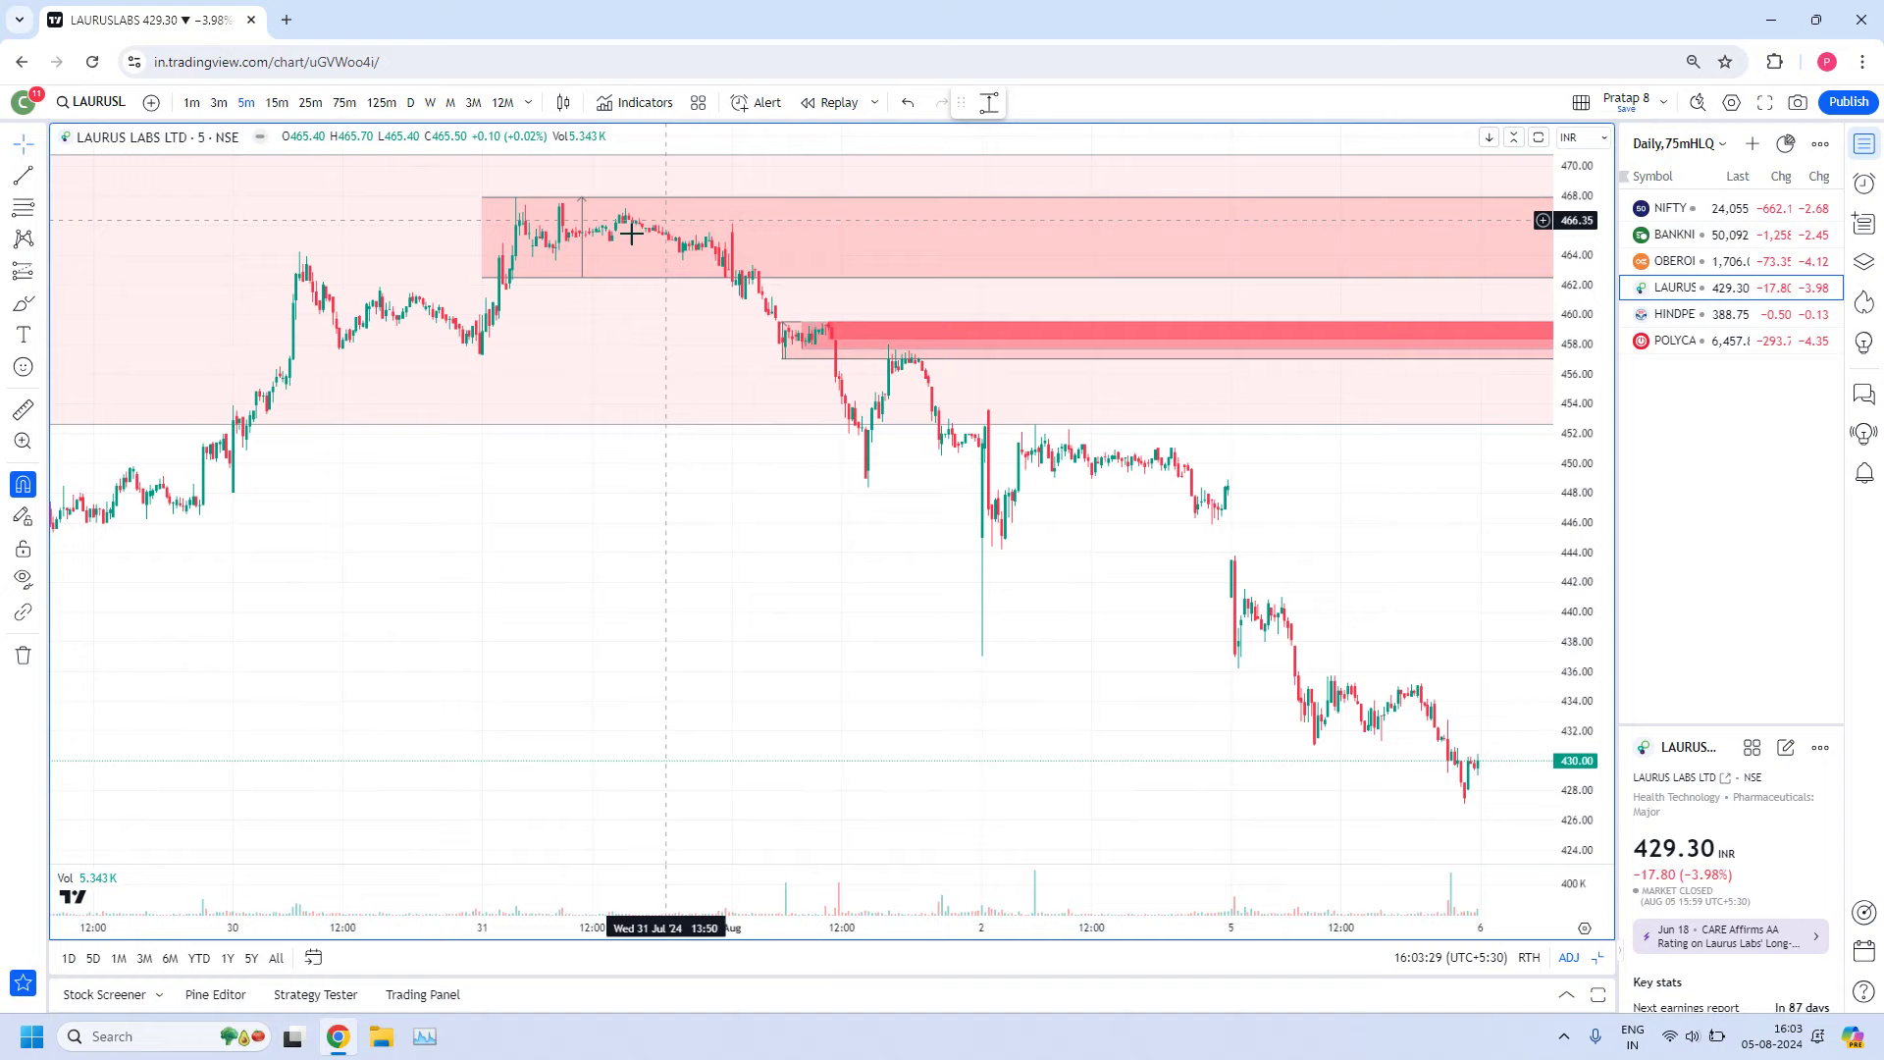
left_click_drag(752, 639, 1269, 644)
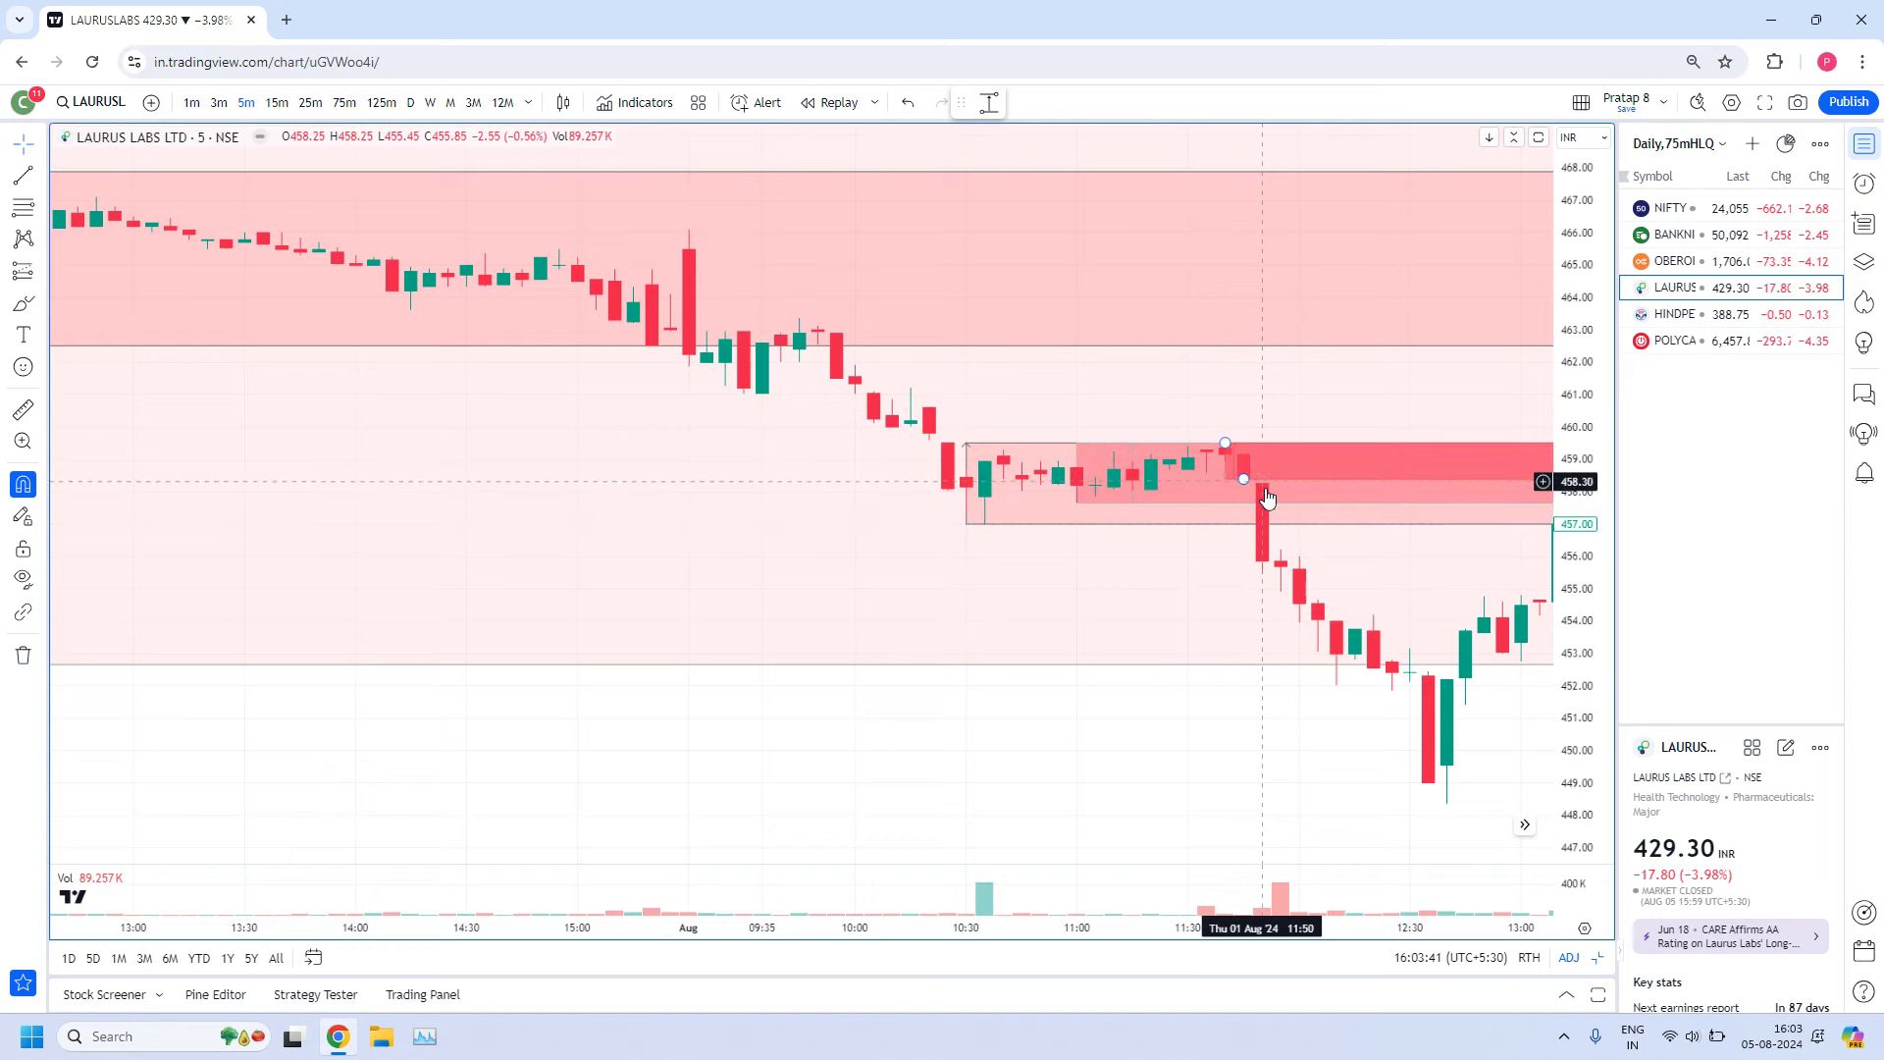
left_click_drag(1245, 673, 278, 703)
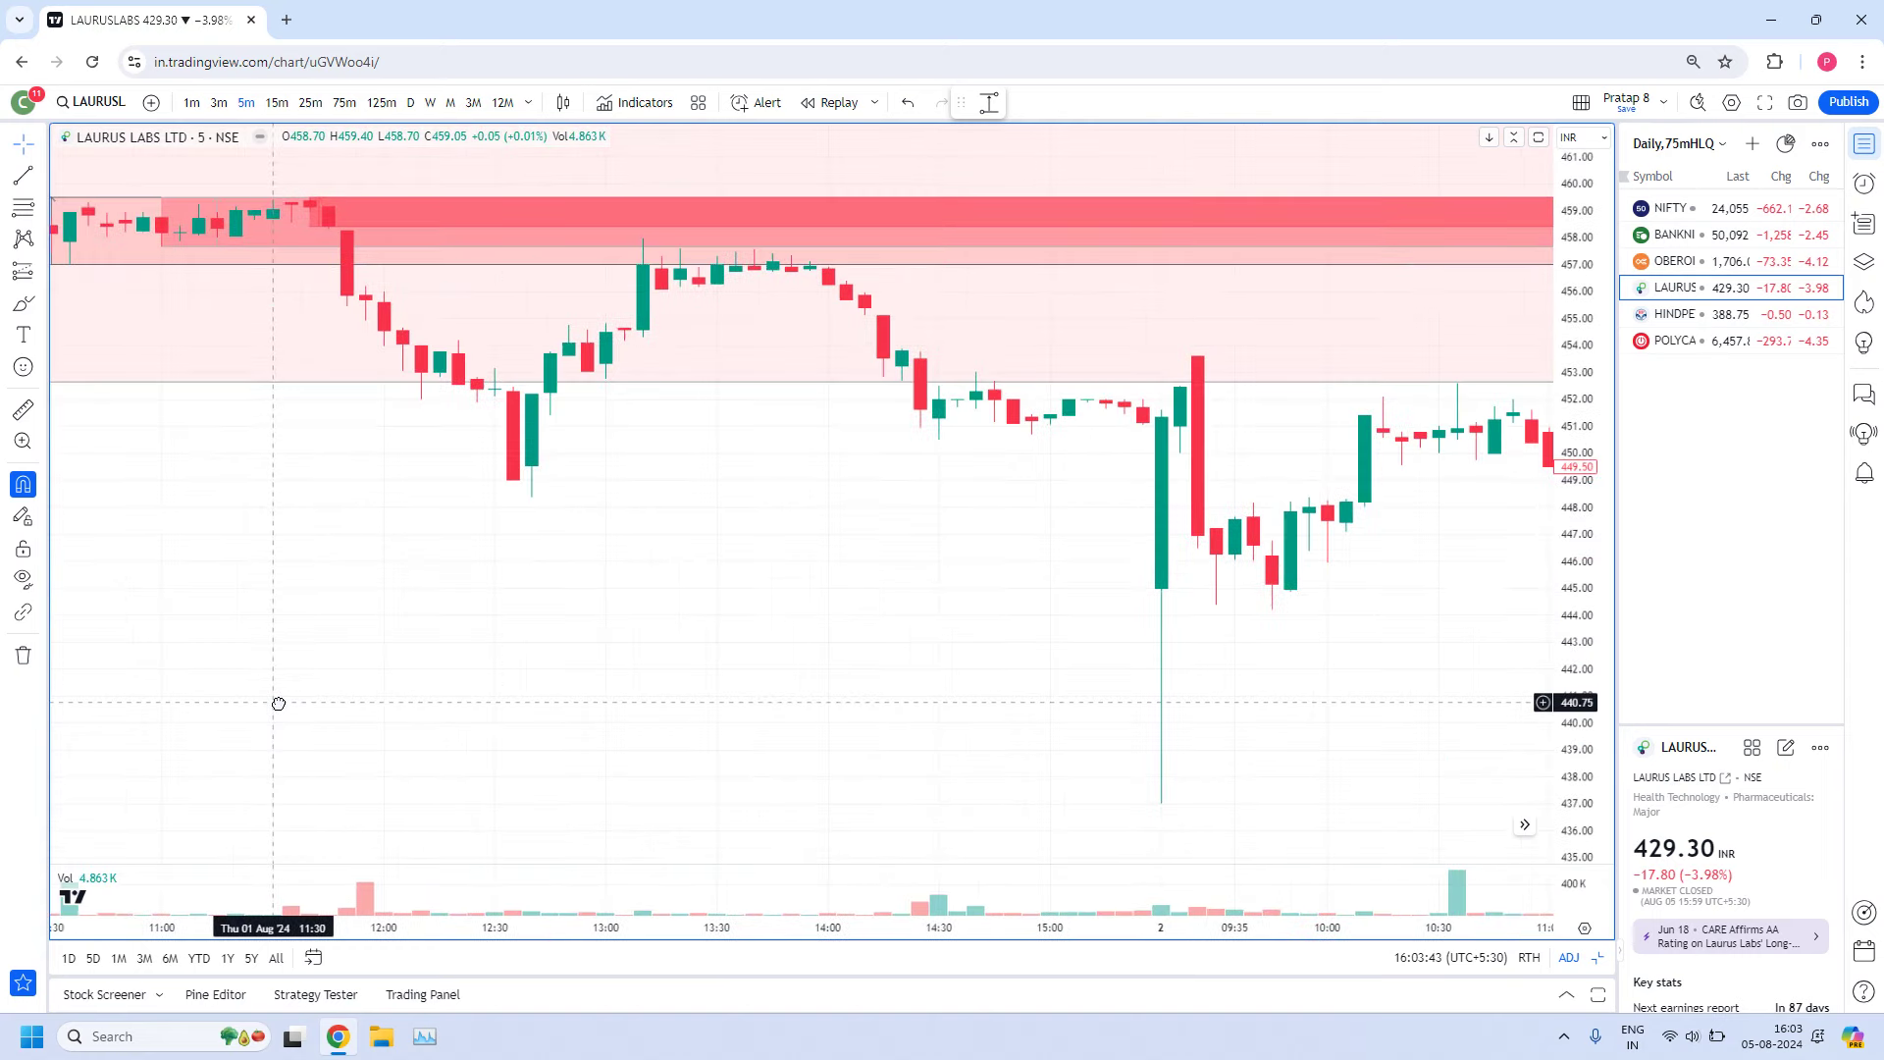
scroll(854, 589, "down", 2)
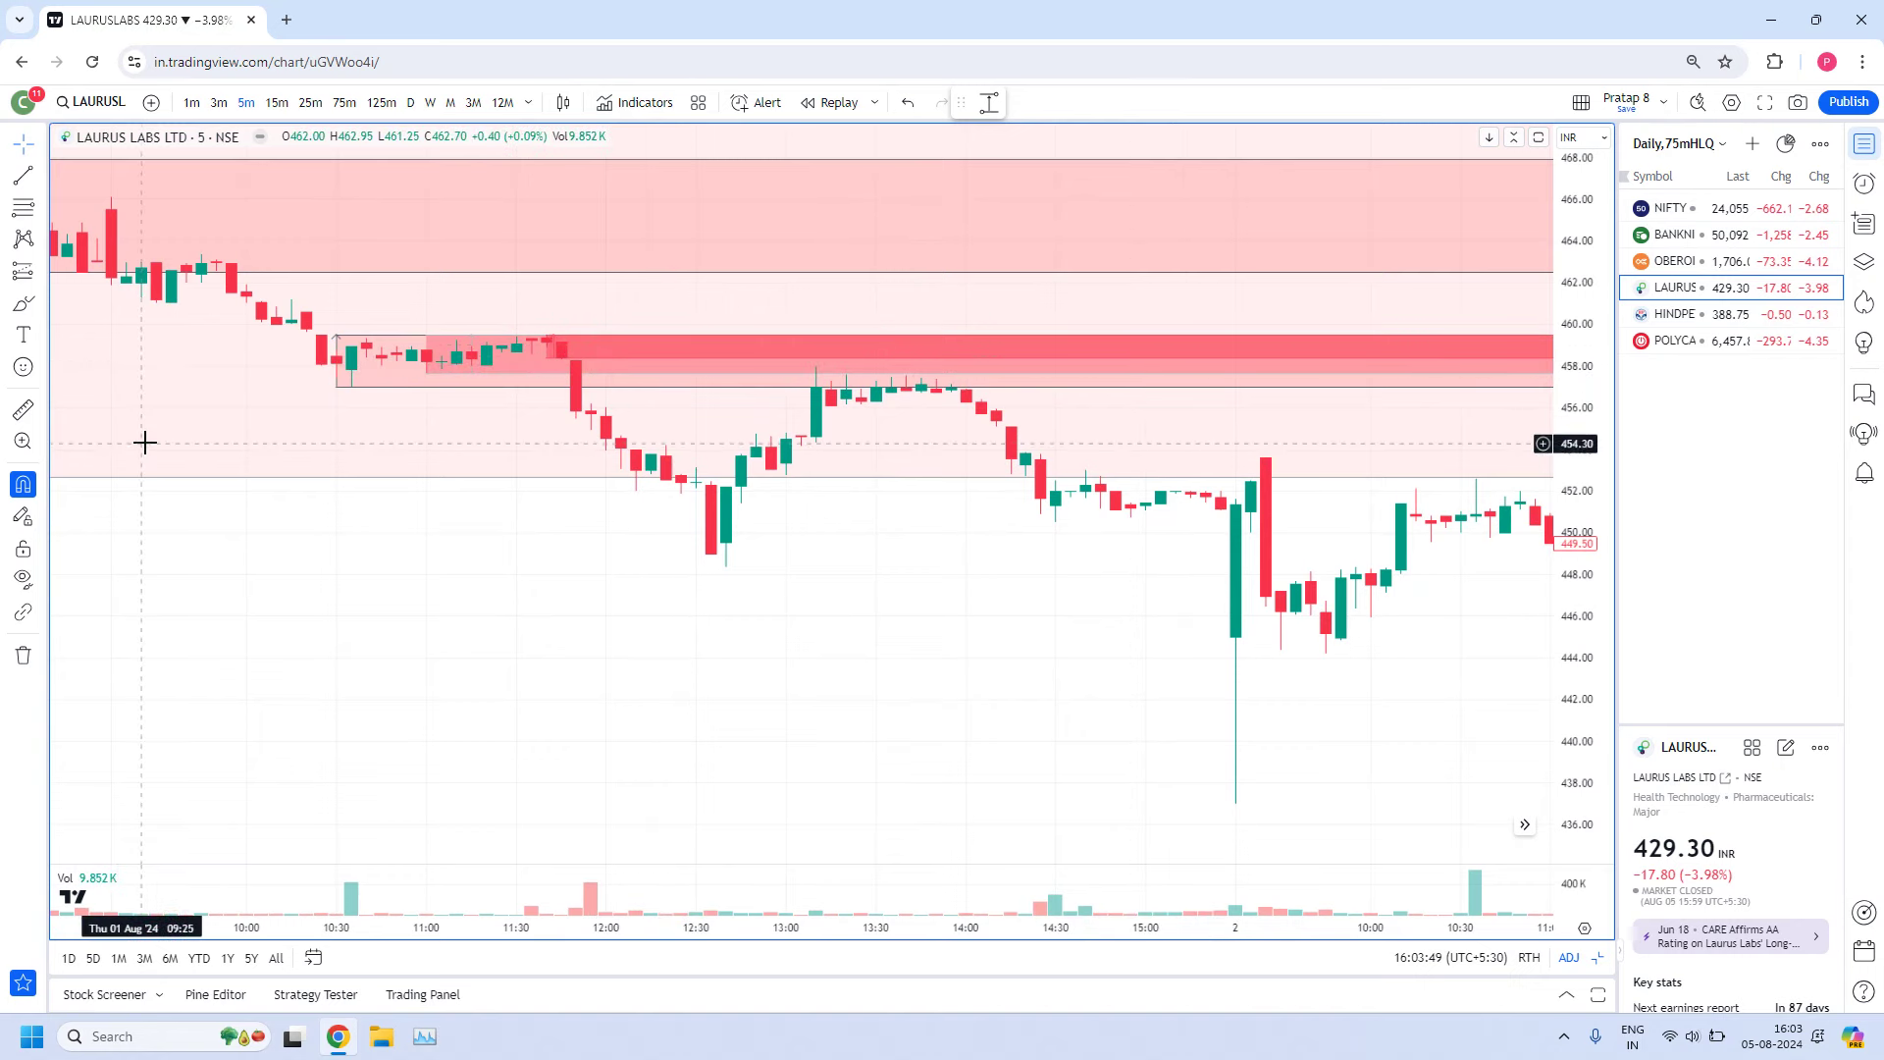
Draw a temporary horizontal line at 457.95 through Laurus Labs' 1 August pullback high, and delete it
left_click(42, 181)
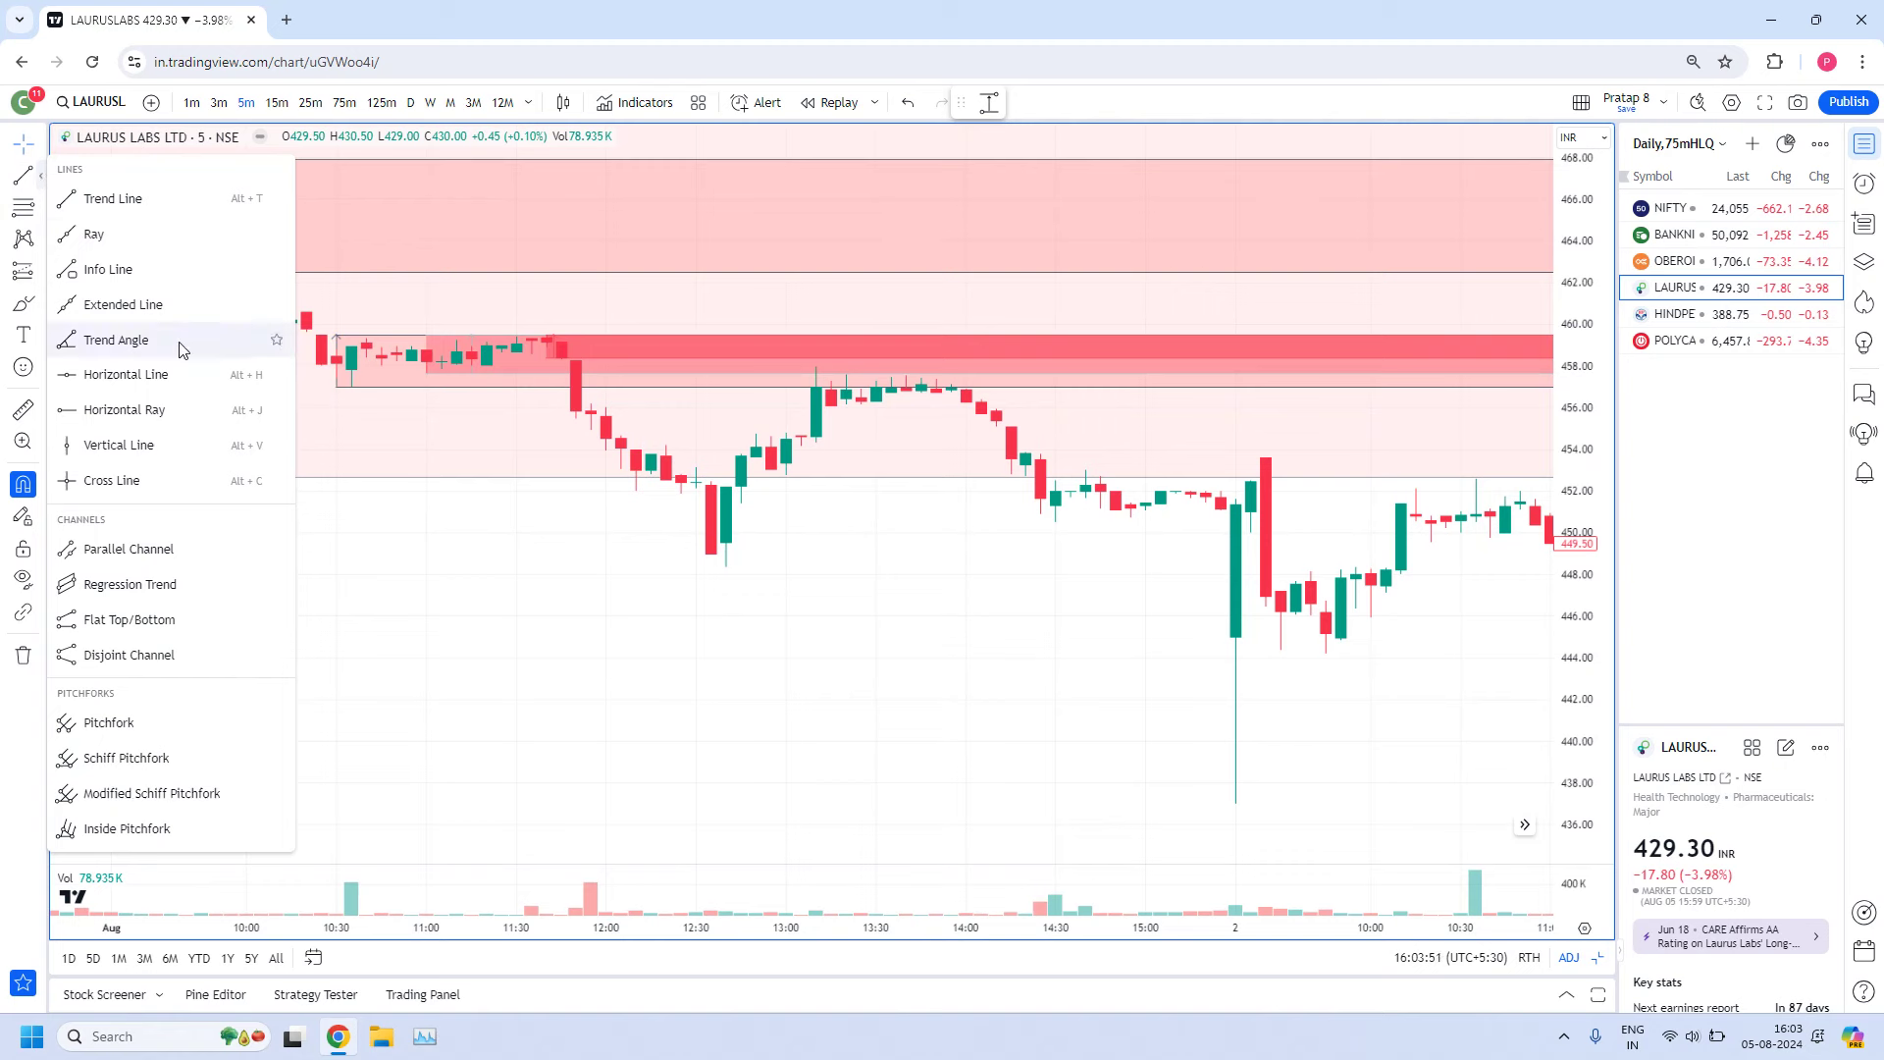
left_click(147, 377)
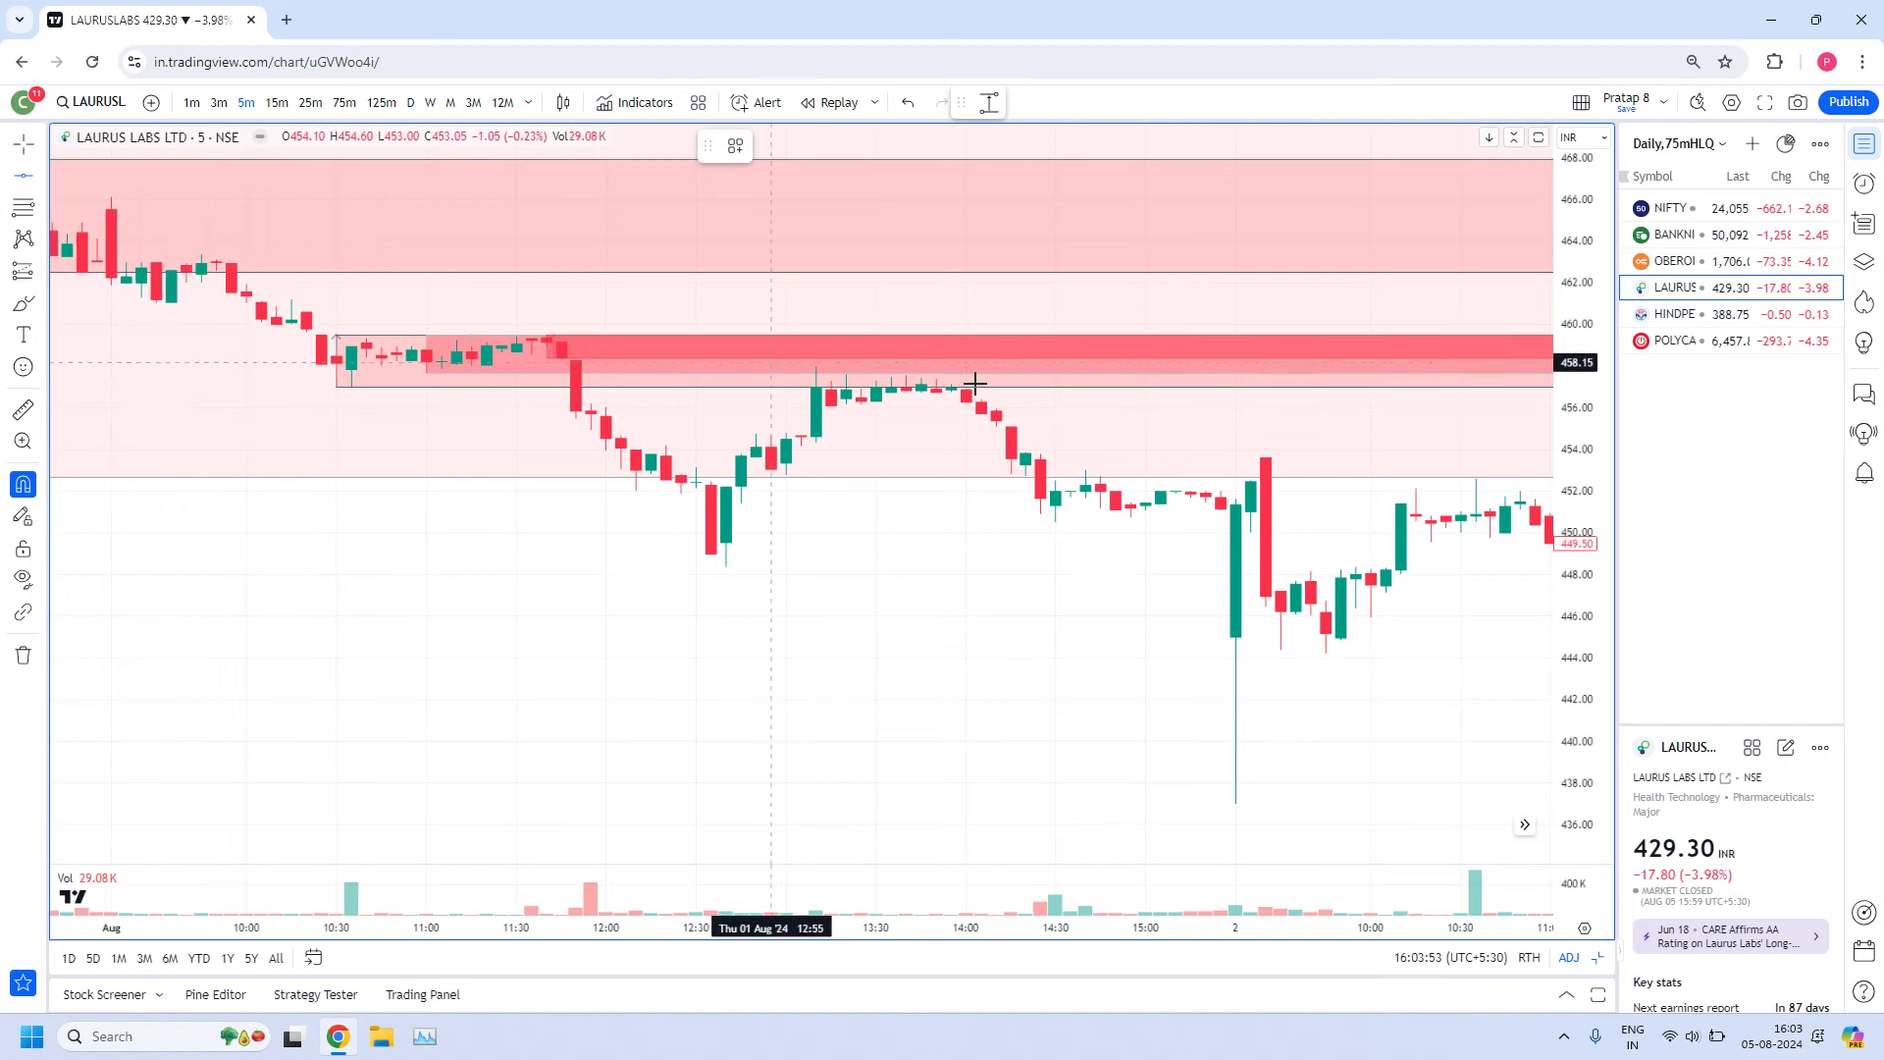
left_click(816, 354)
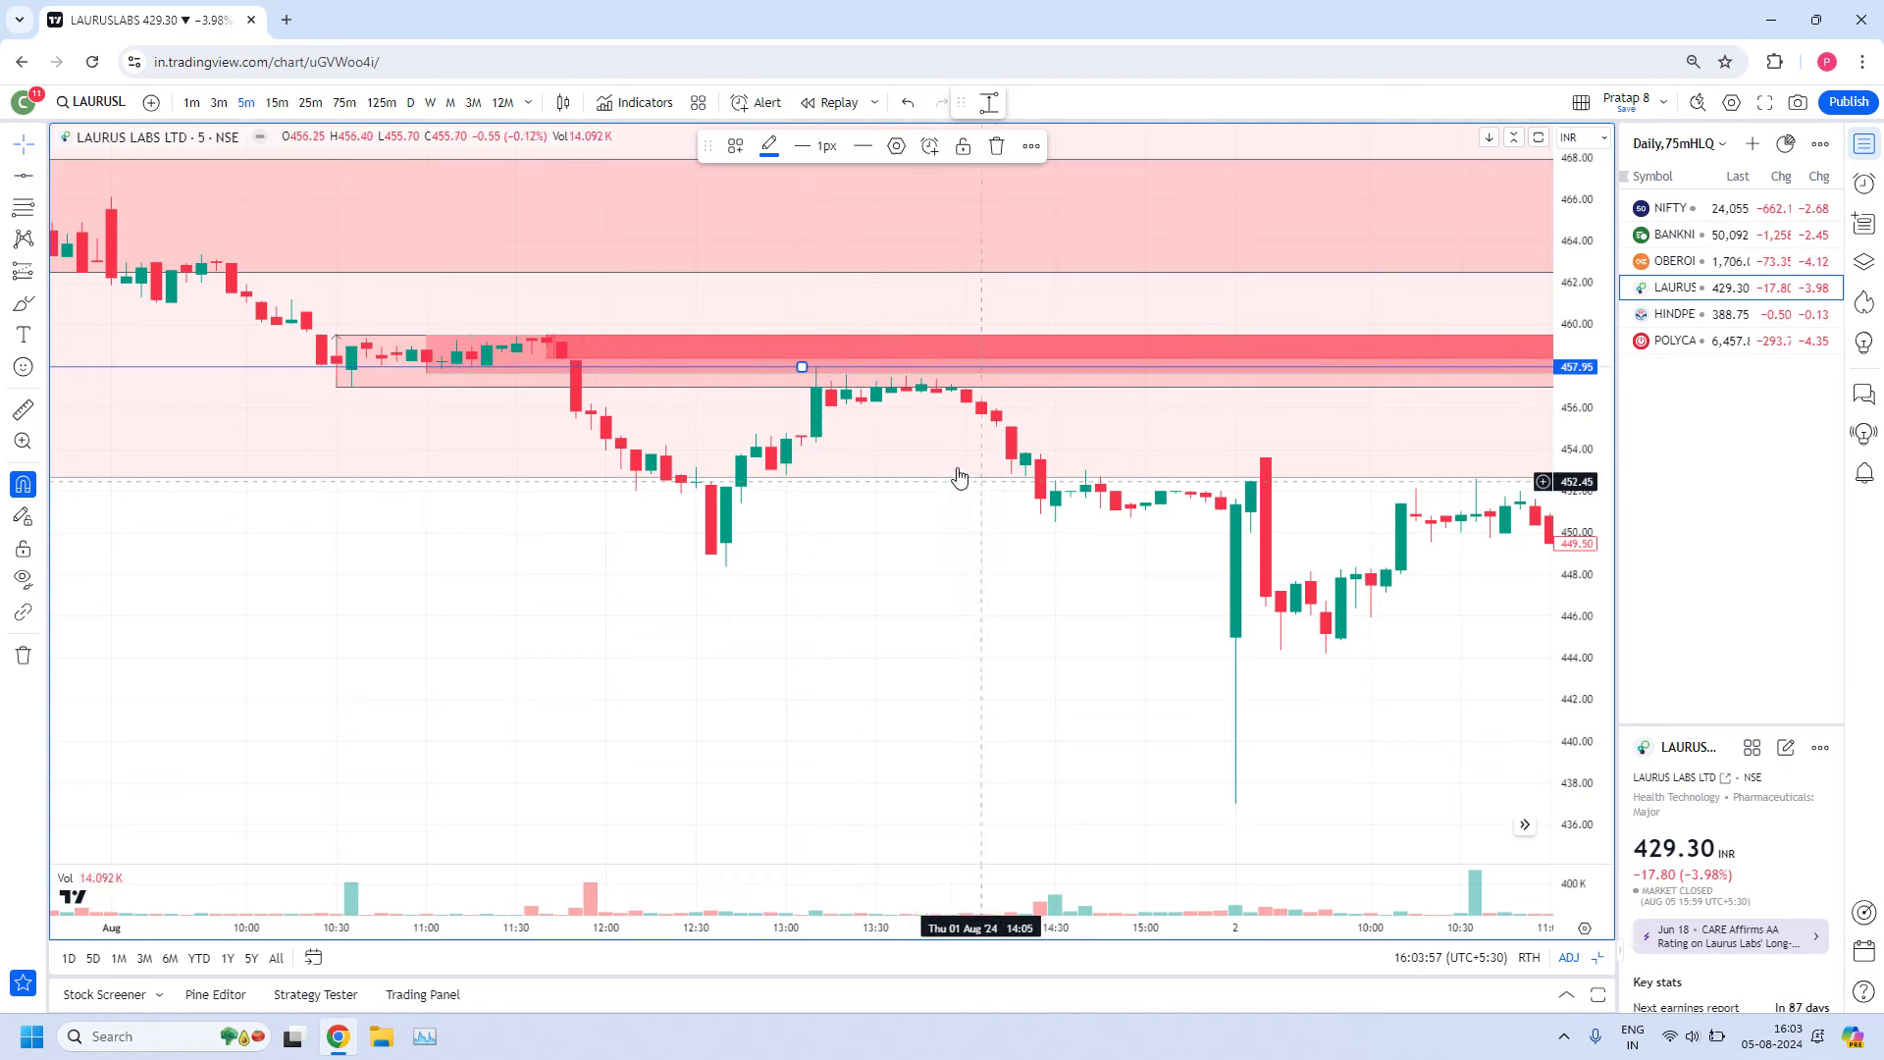
left_click(878, 592)
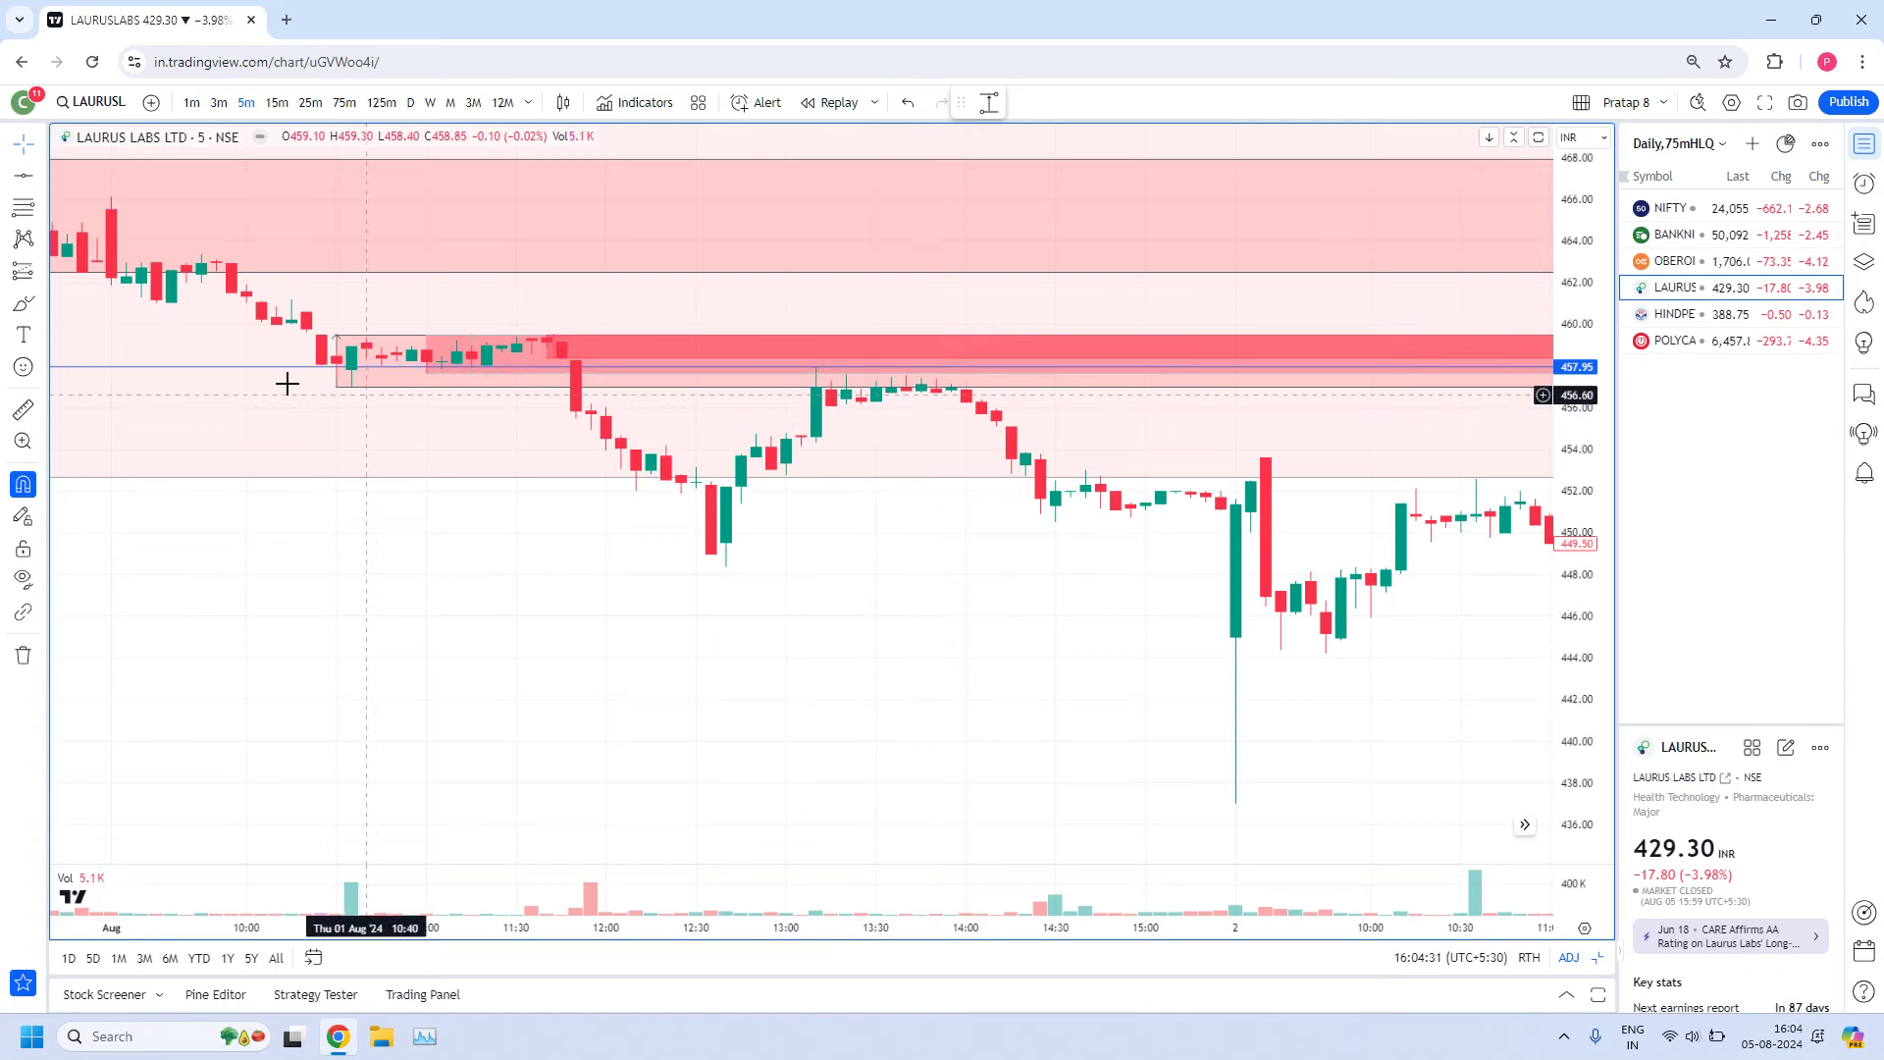
left_click(257, 368)
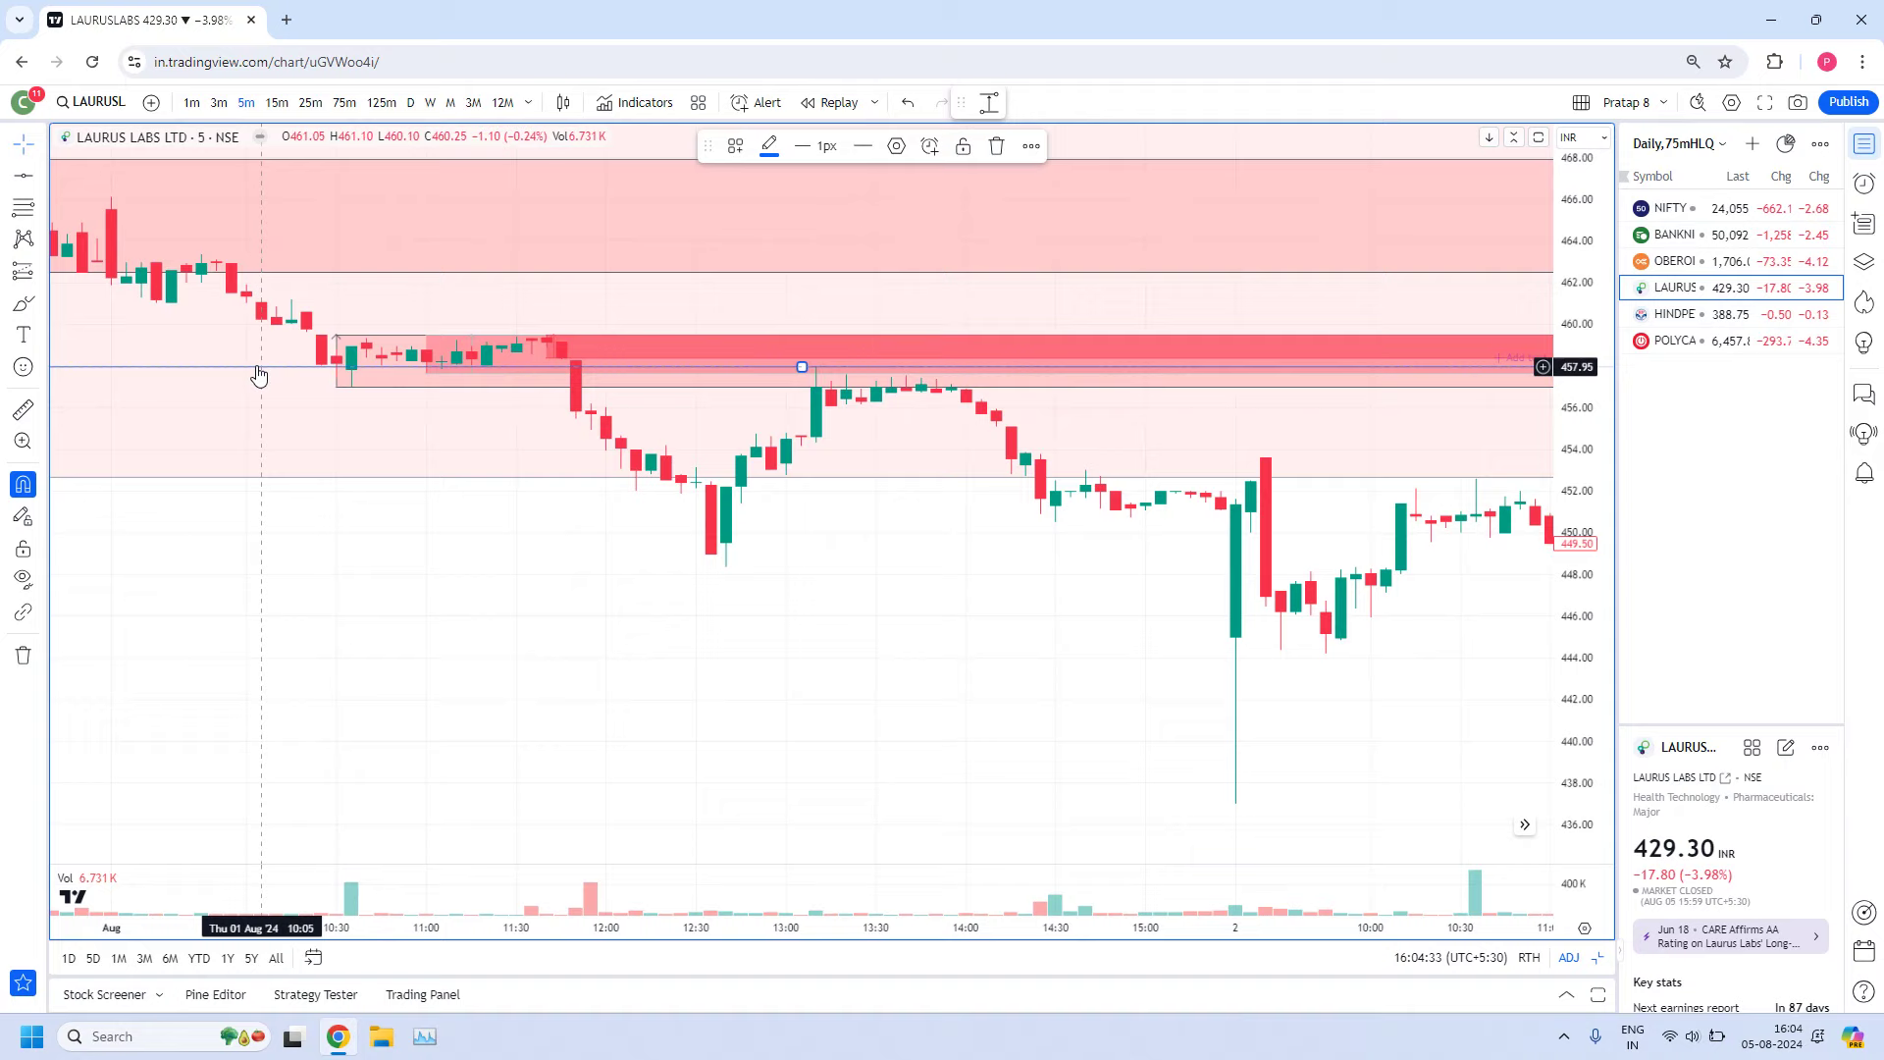
key("Escape")
Examine Laurus Labs' 5-minute decline from the supply zones through the 5 August session
scroll(1080, 589, "down", 3)
left_click_drag(1127, 614, 122, 673)
scroll(1184, 478, "down", 2)
scroll(638, 539, "down", 3)
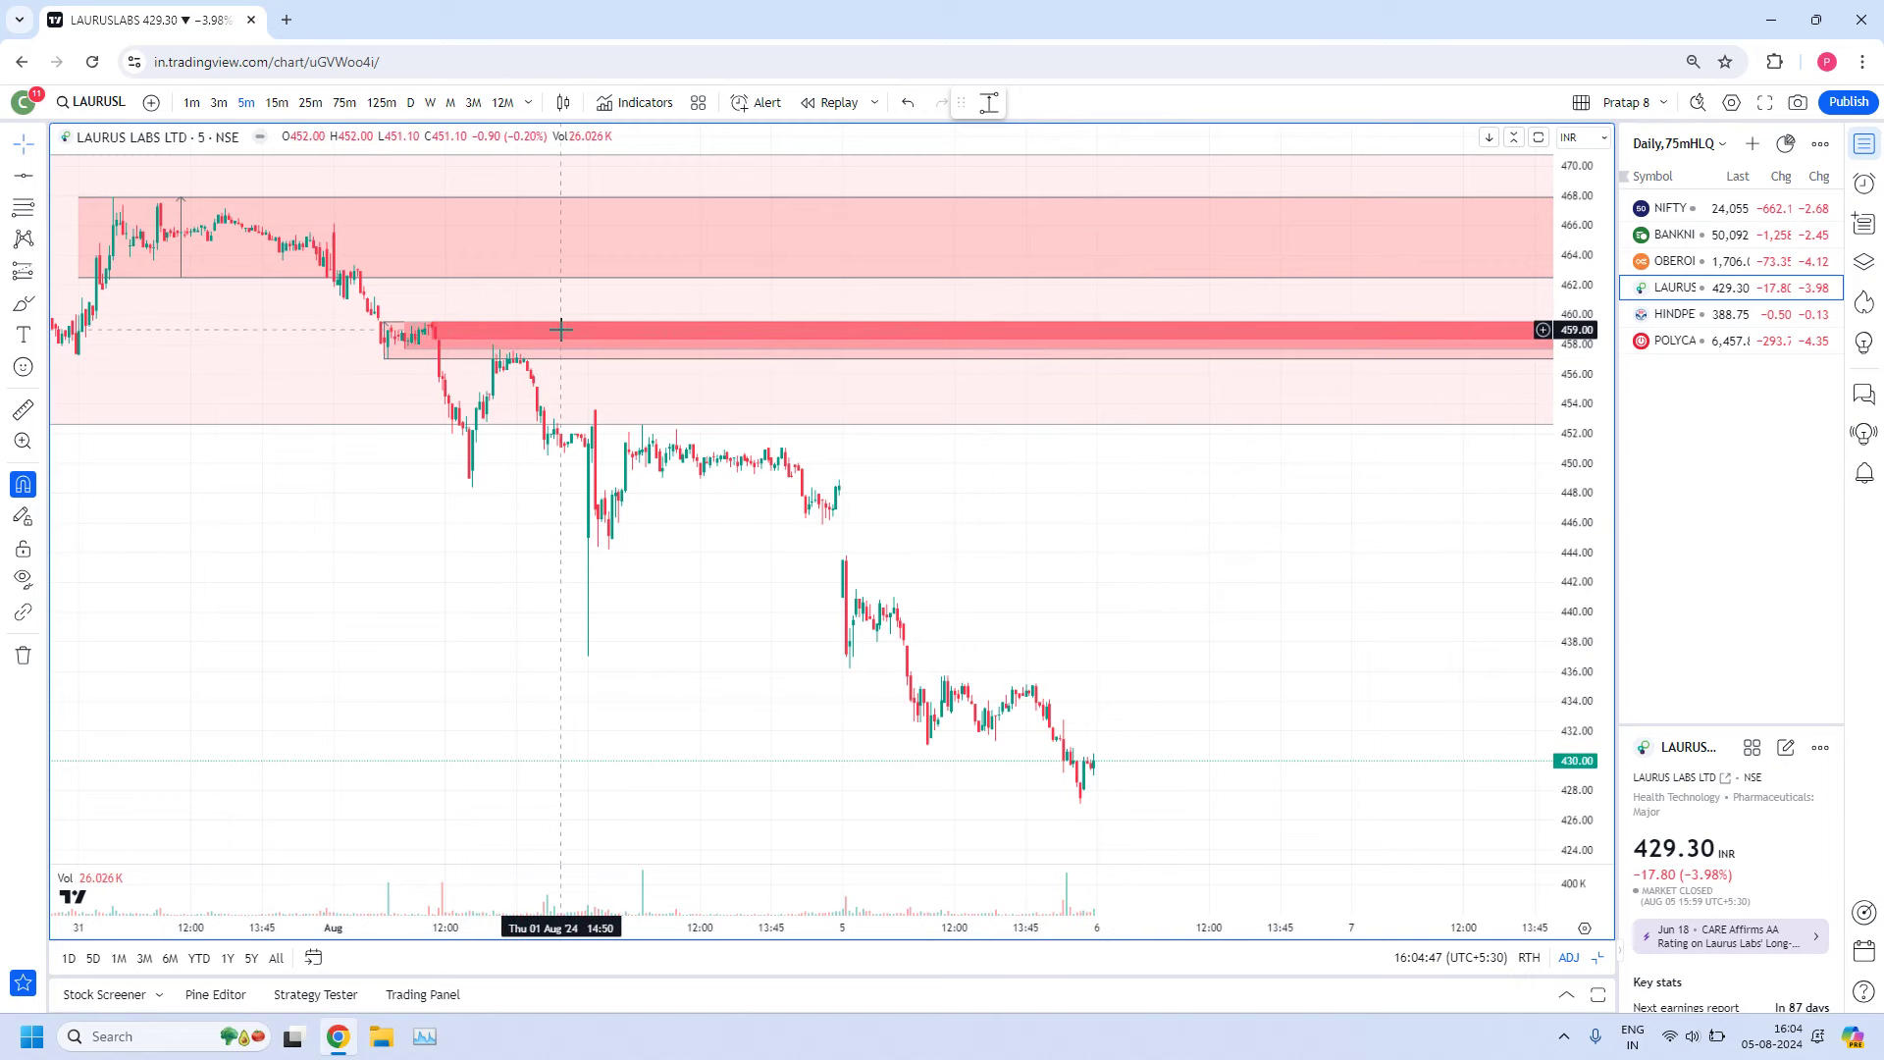
scroll(1094, 469, "down", 1)
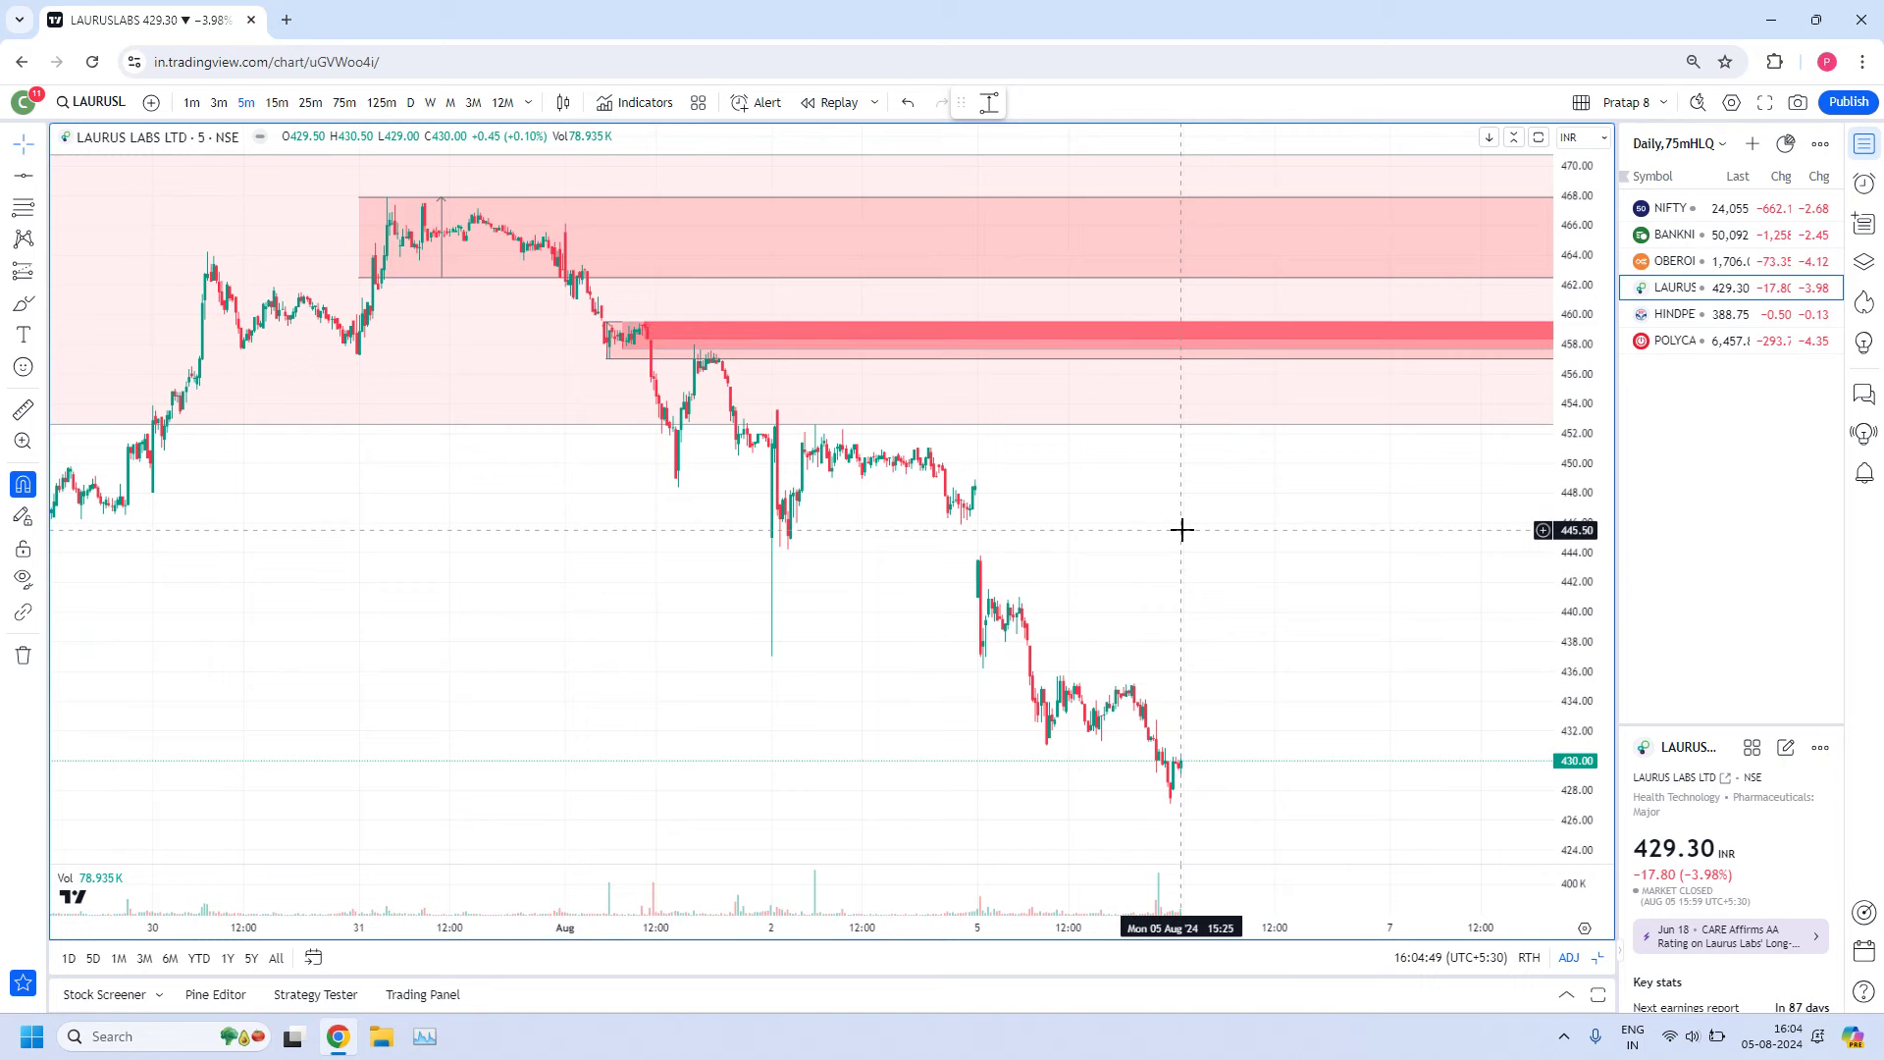
scroll(1182, 529, "up", 1)
left_click_drag(1030, 563, 1322, 520)
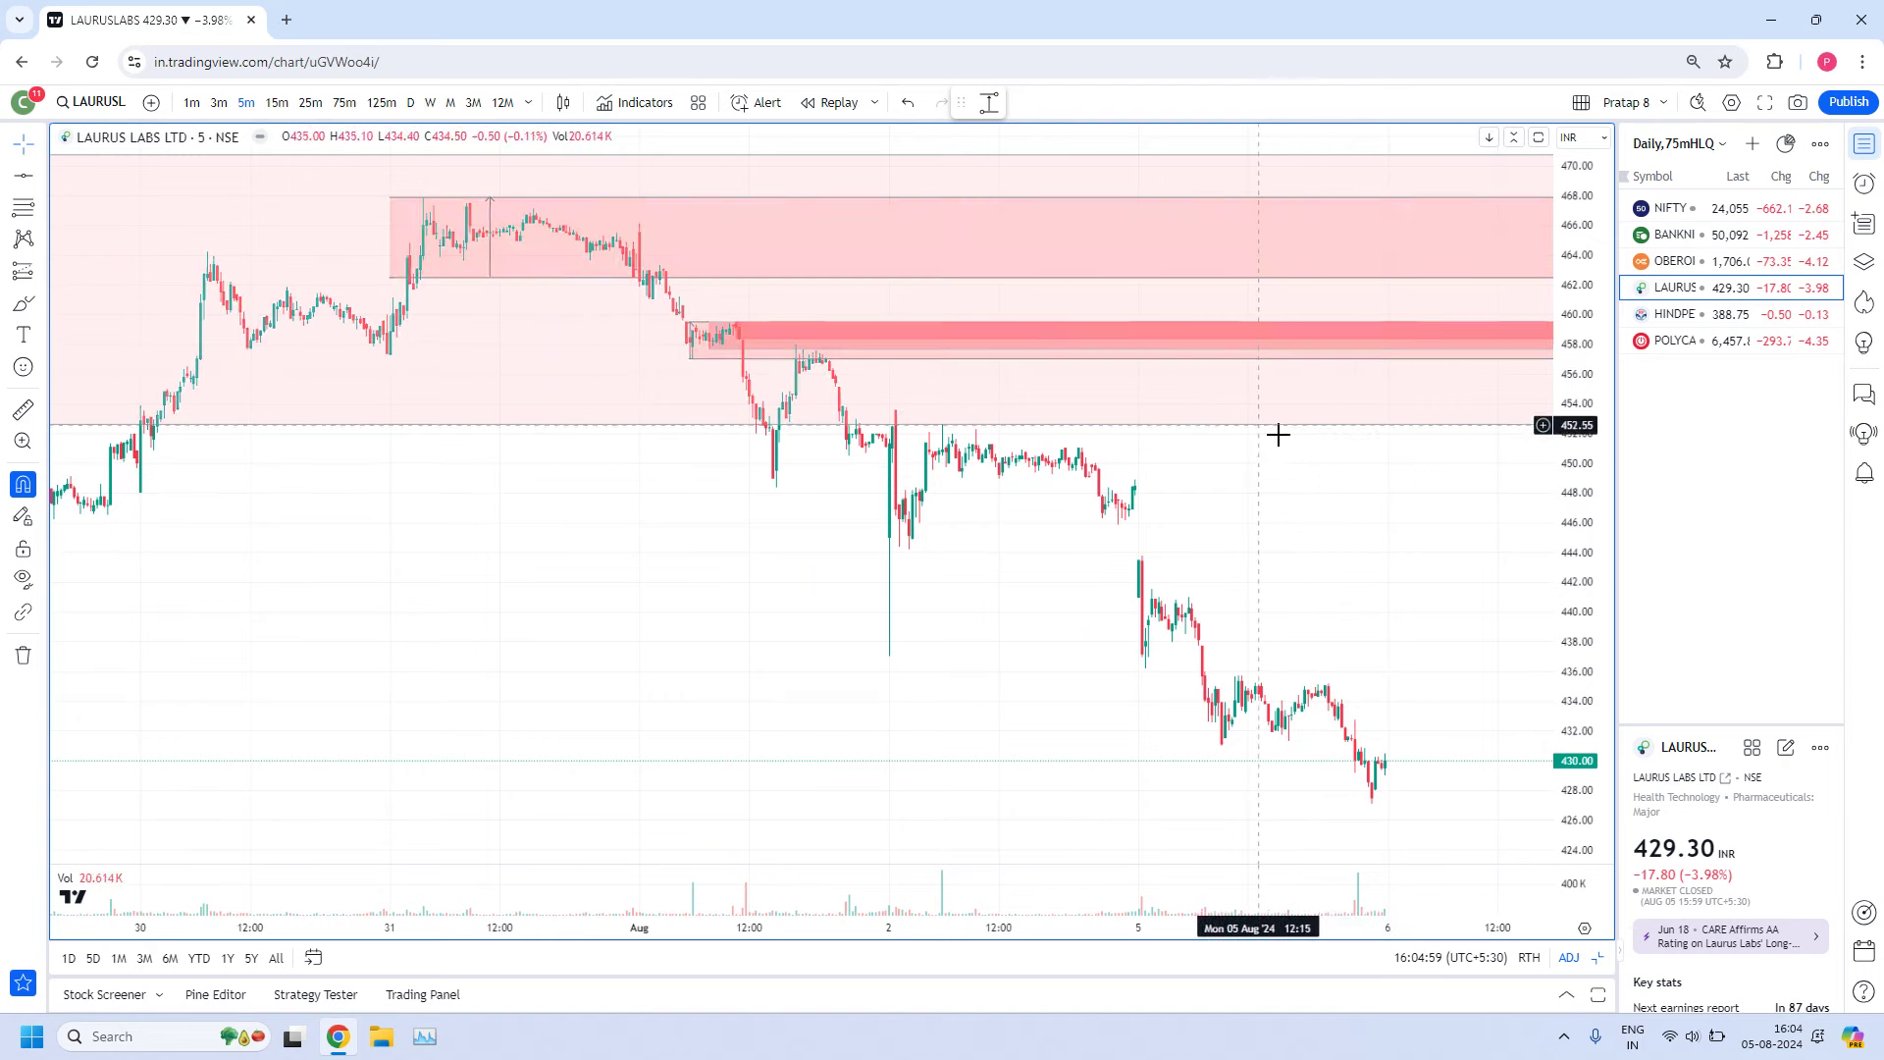
Open the Hindustan Petroleum chart from the watchlist and examine its nested demand zones on the 75-minute timeframe
left_click(1678, 314)
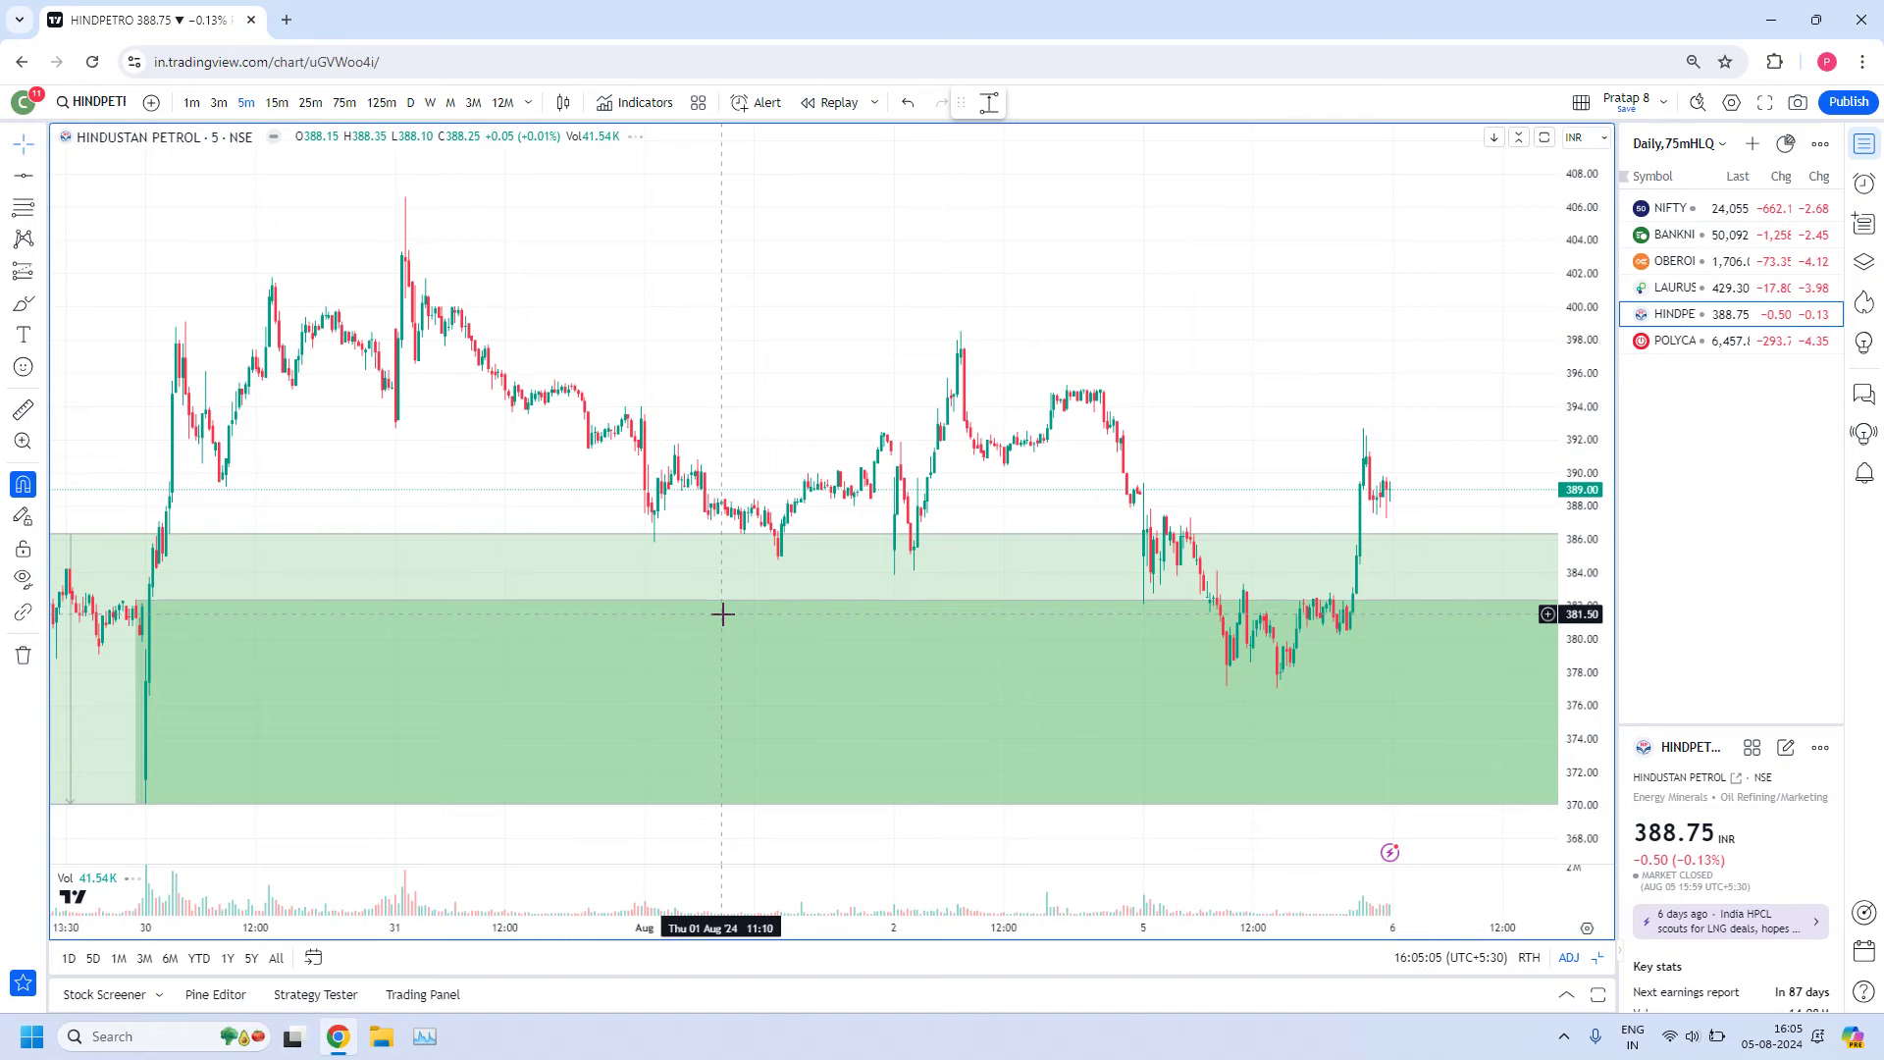
left_click(342, 103)
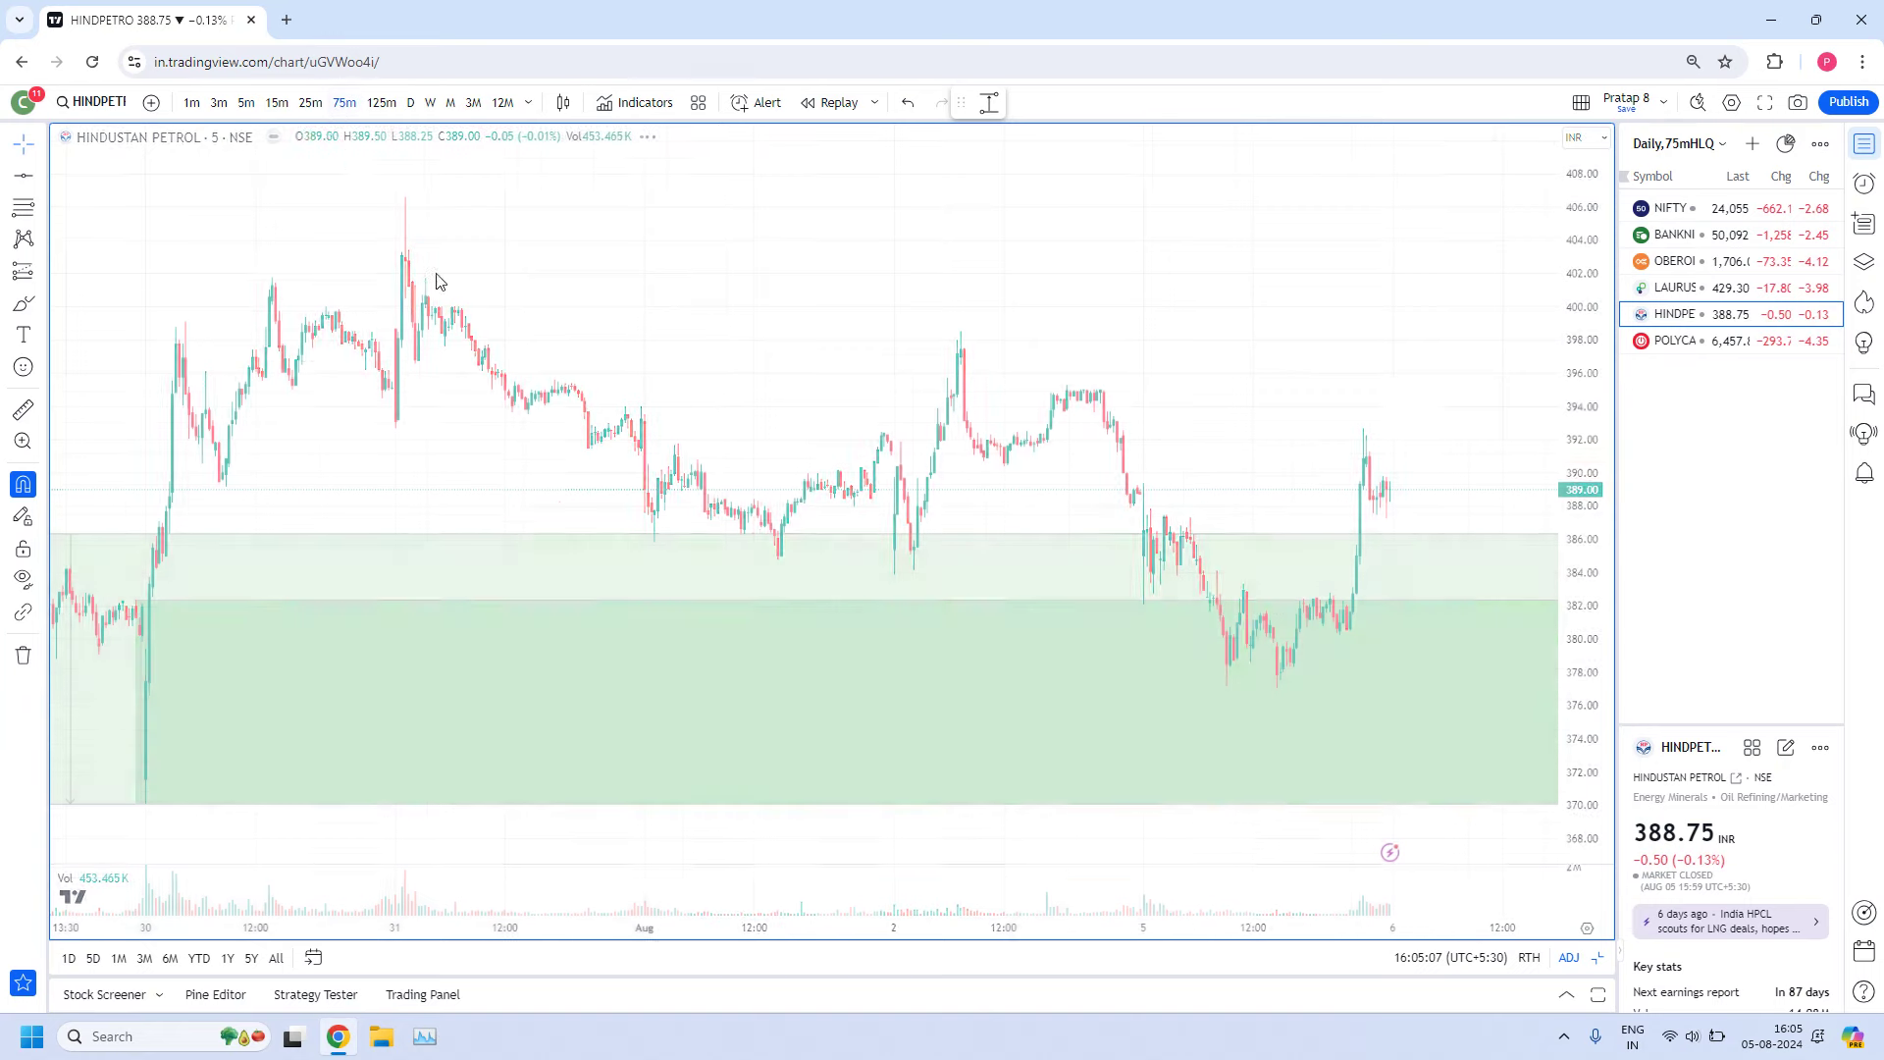
scroll(1071, 535, "up", 5)
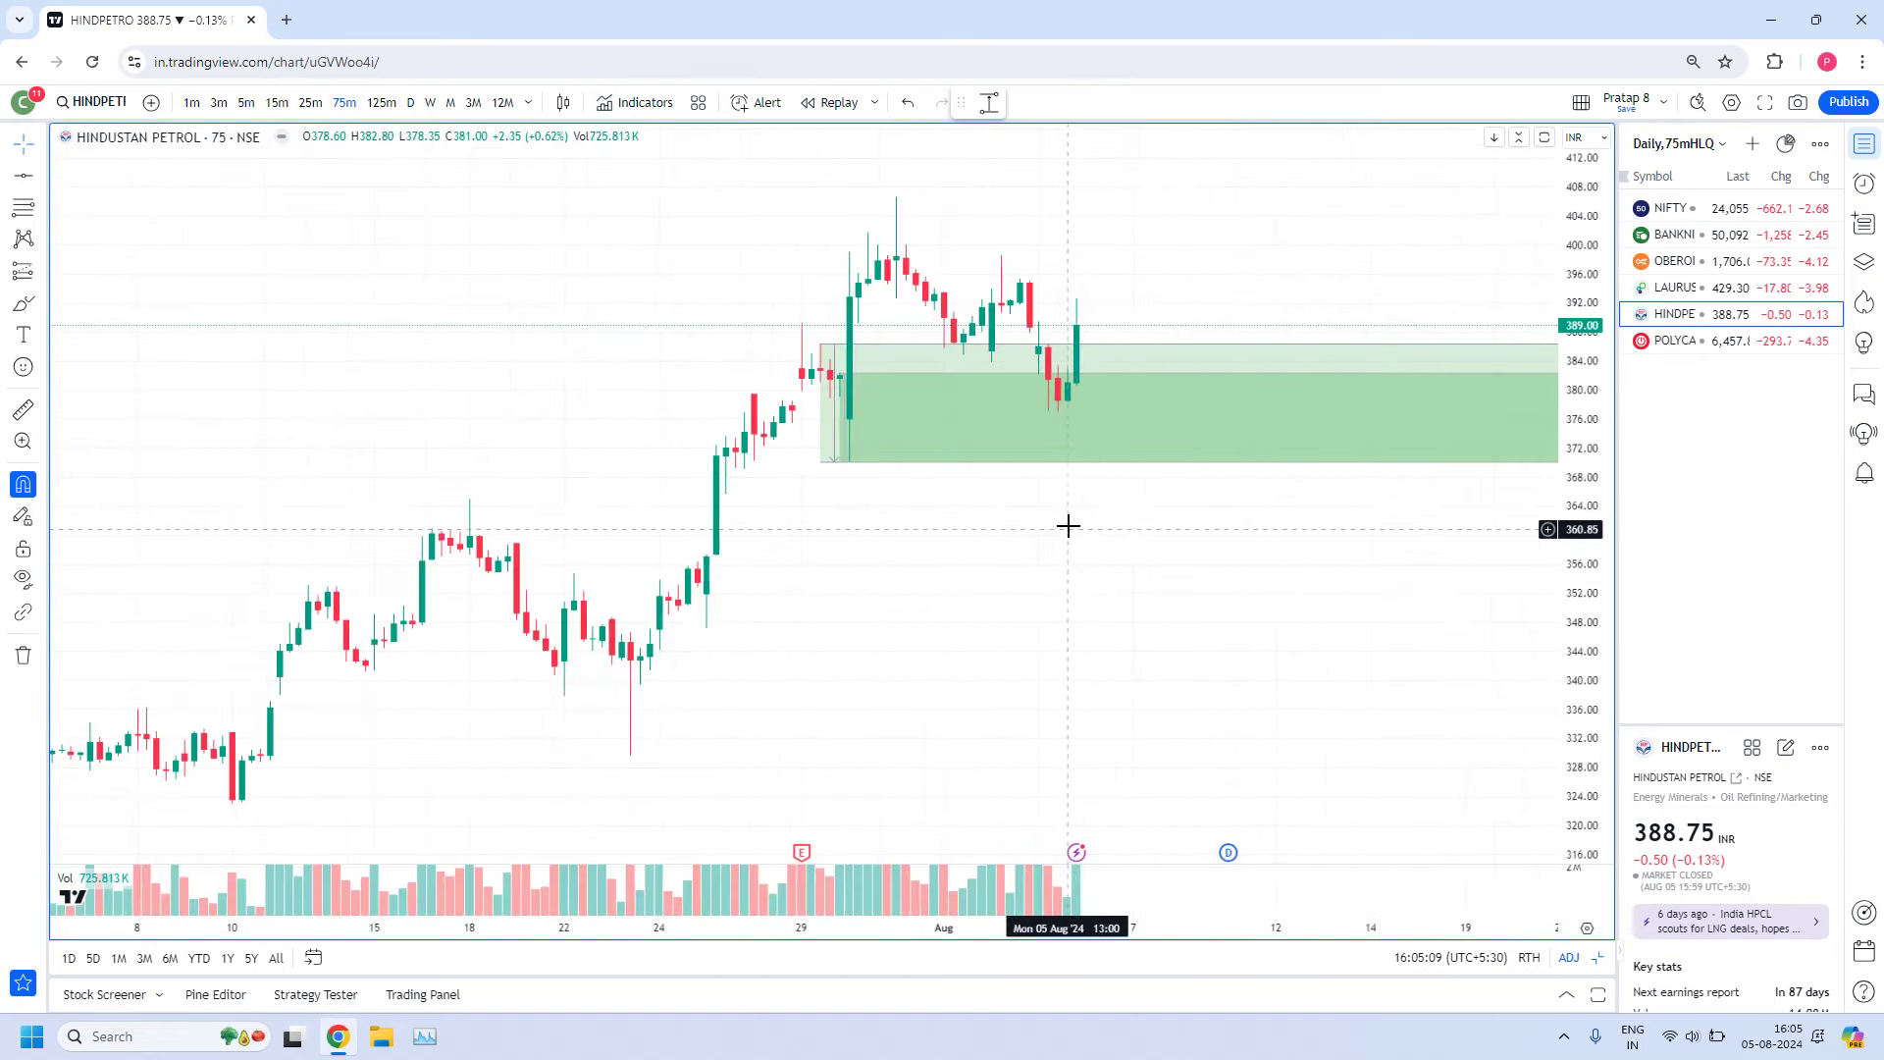
scroll(982, 571, "up", 5)
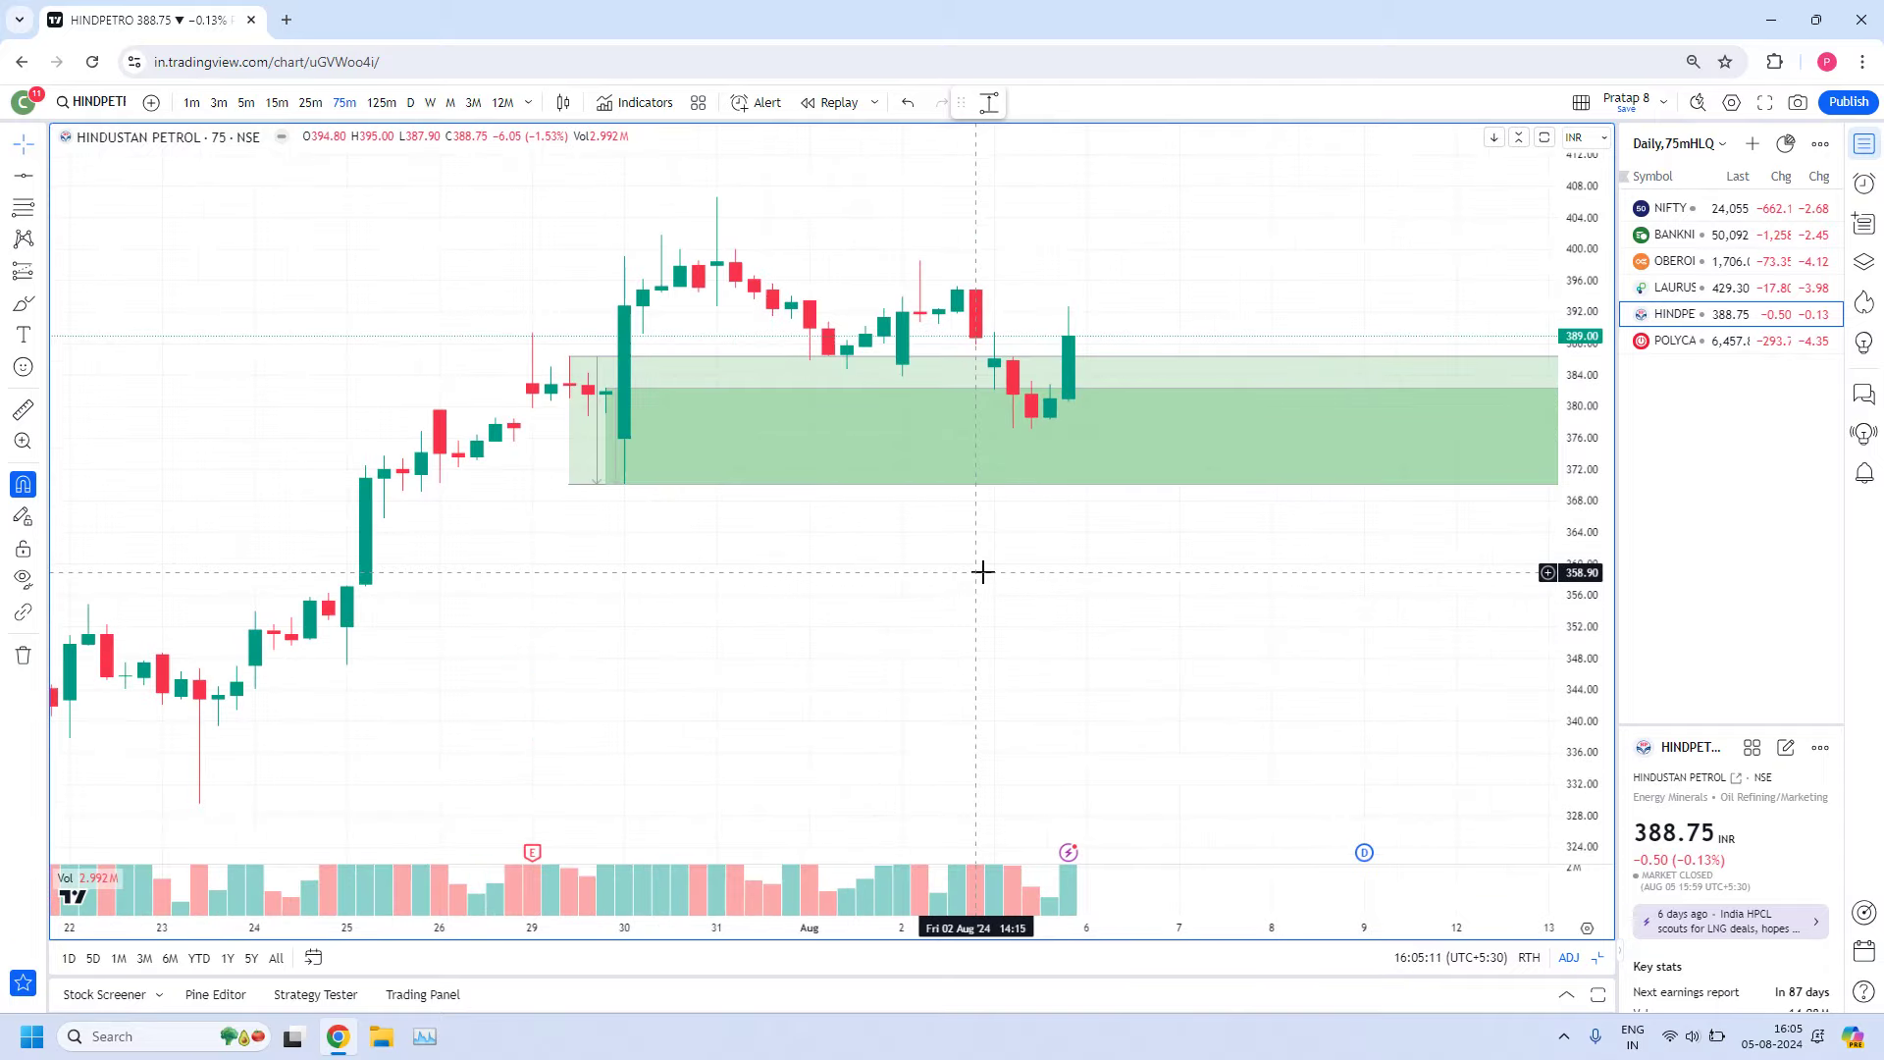
scroll(1106, 346, "down", 3)
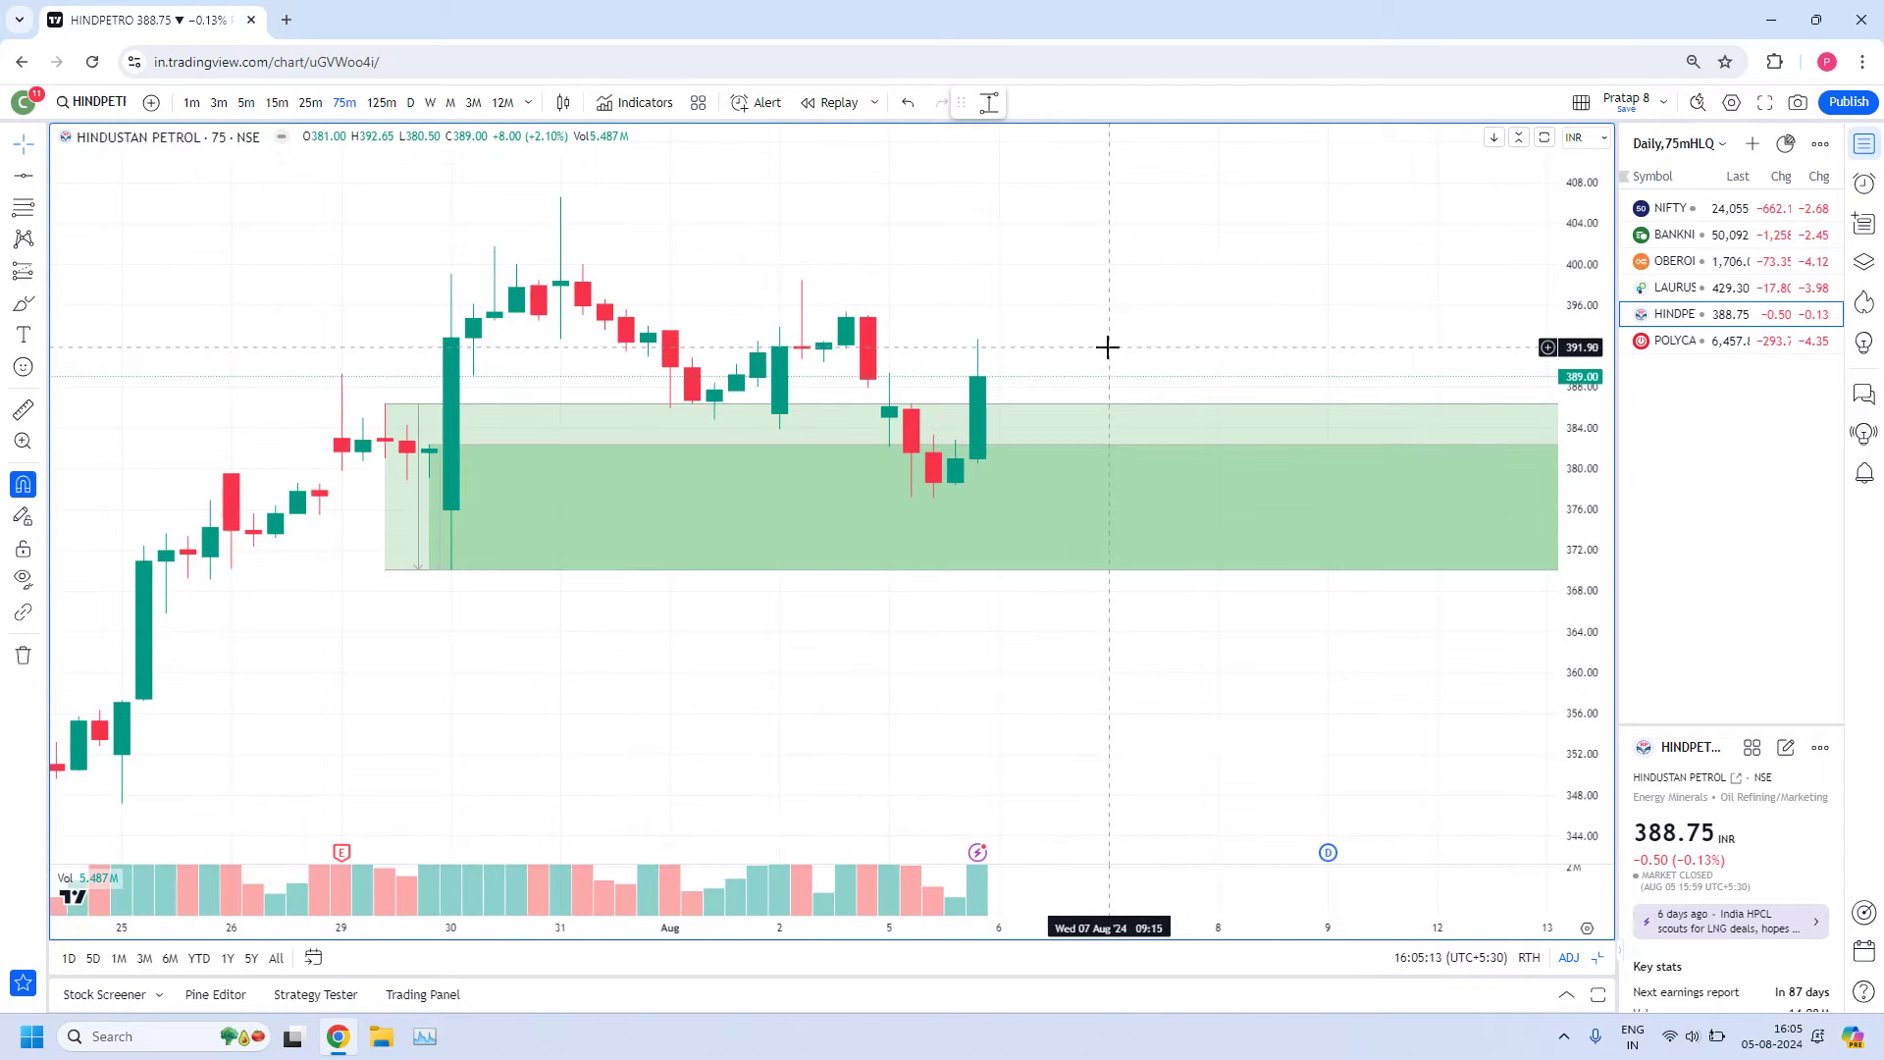
scroll(1099, 366, "up", 1)
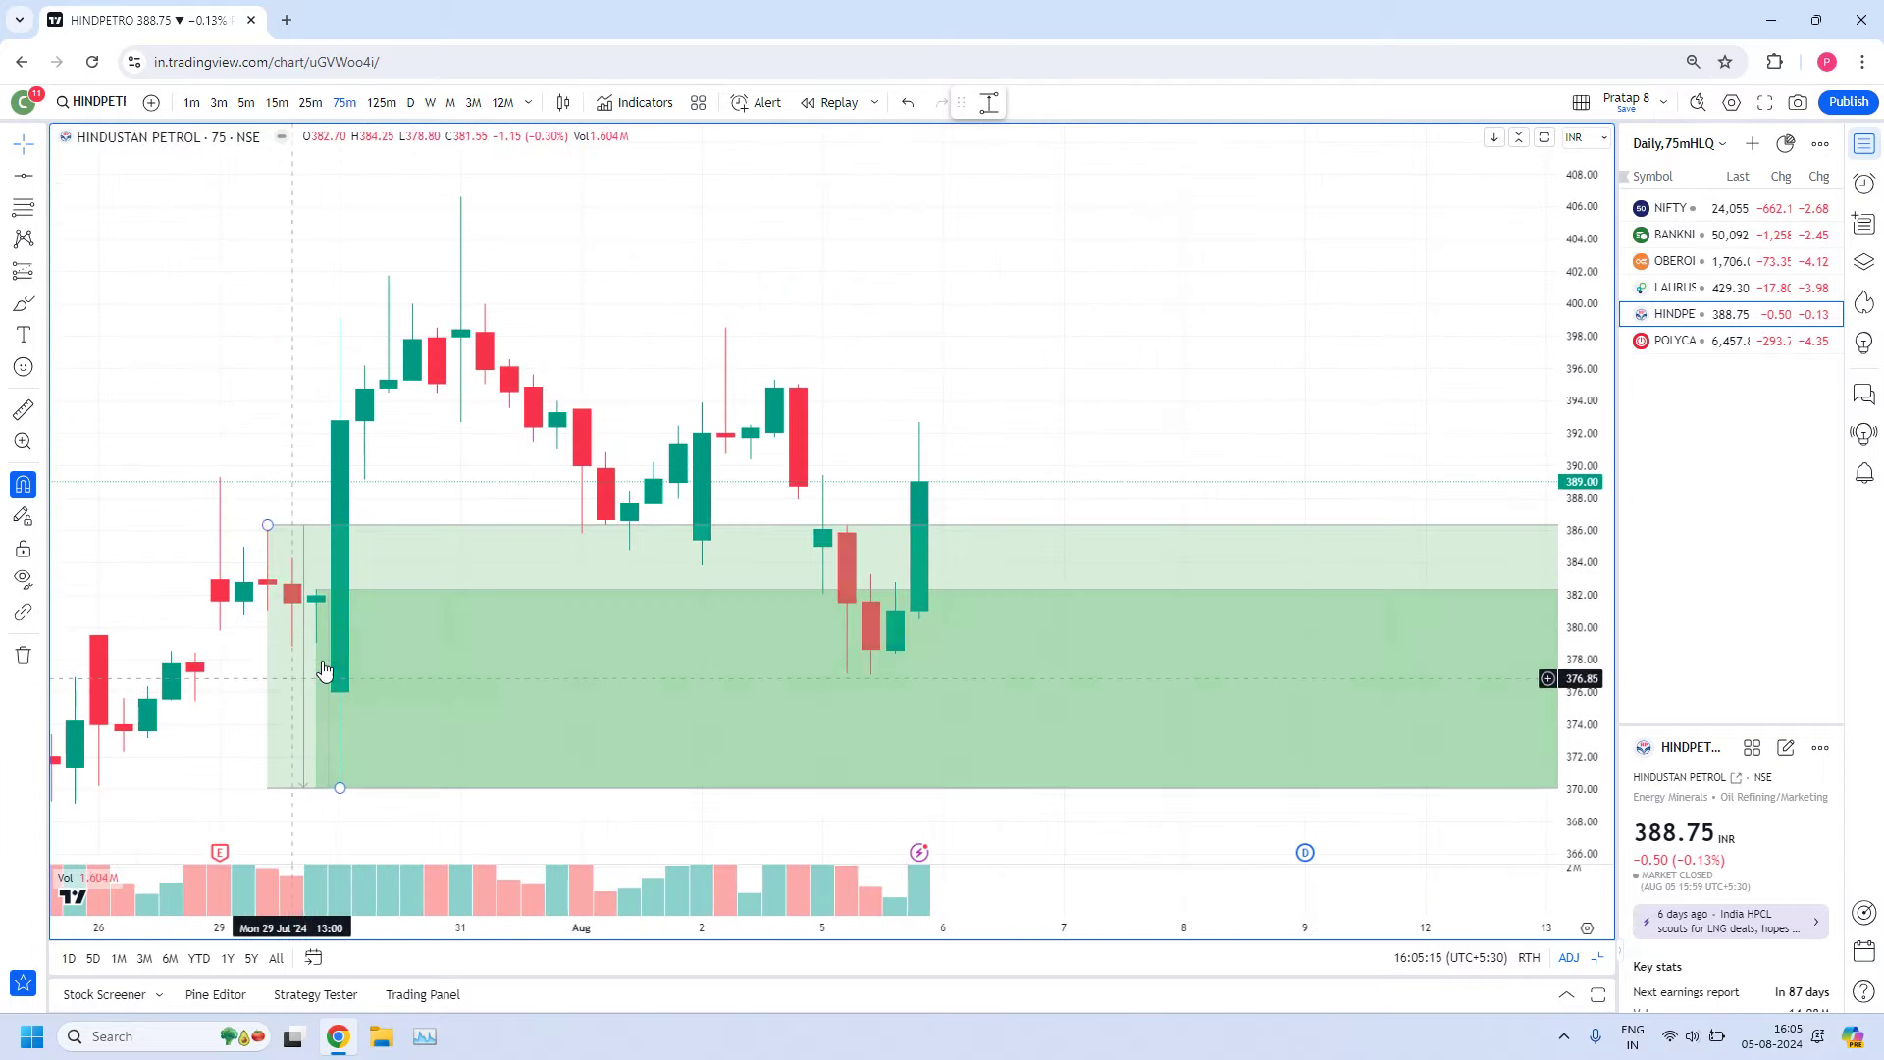
left_click_drag(294, 559, 539, 488)
scroll(467, 429, "up", 1)
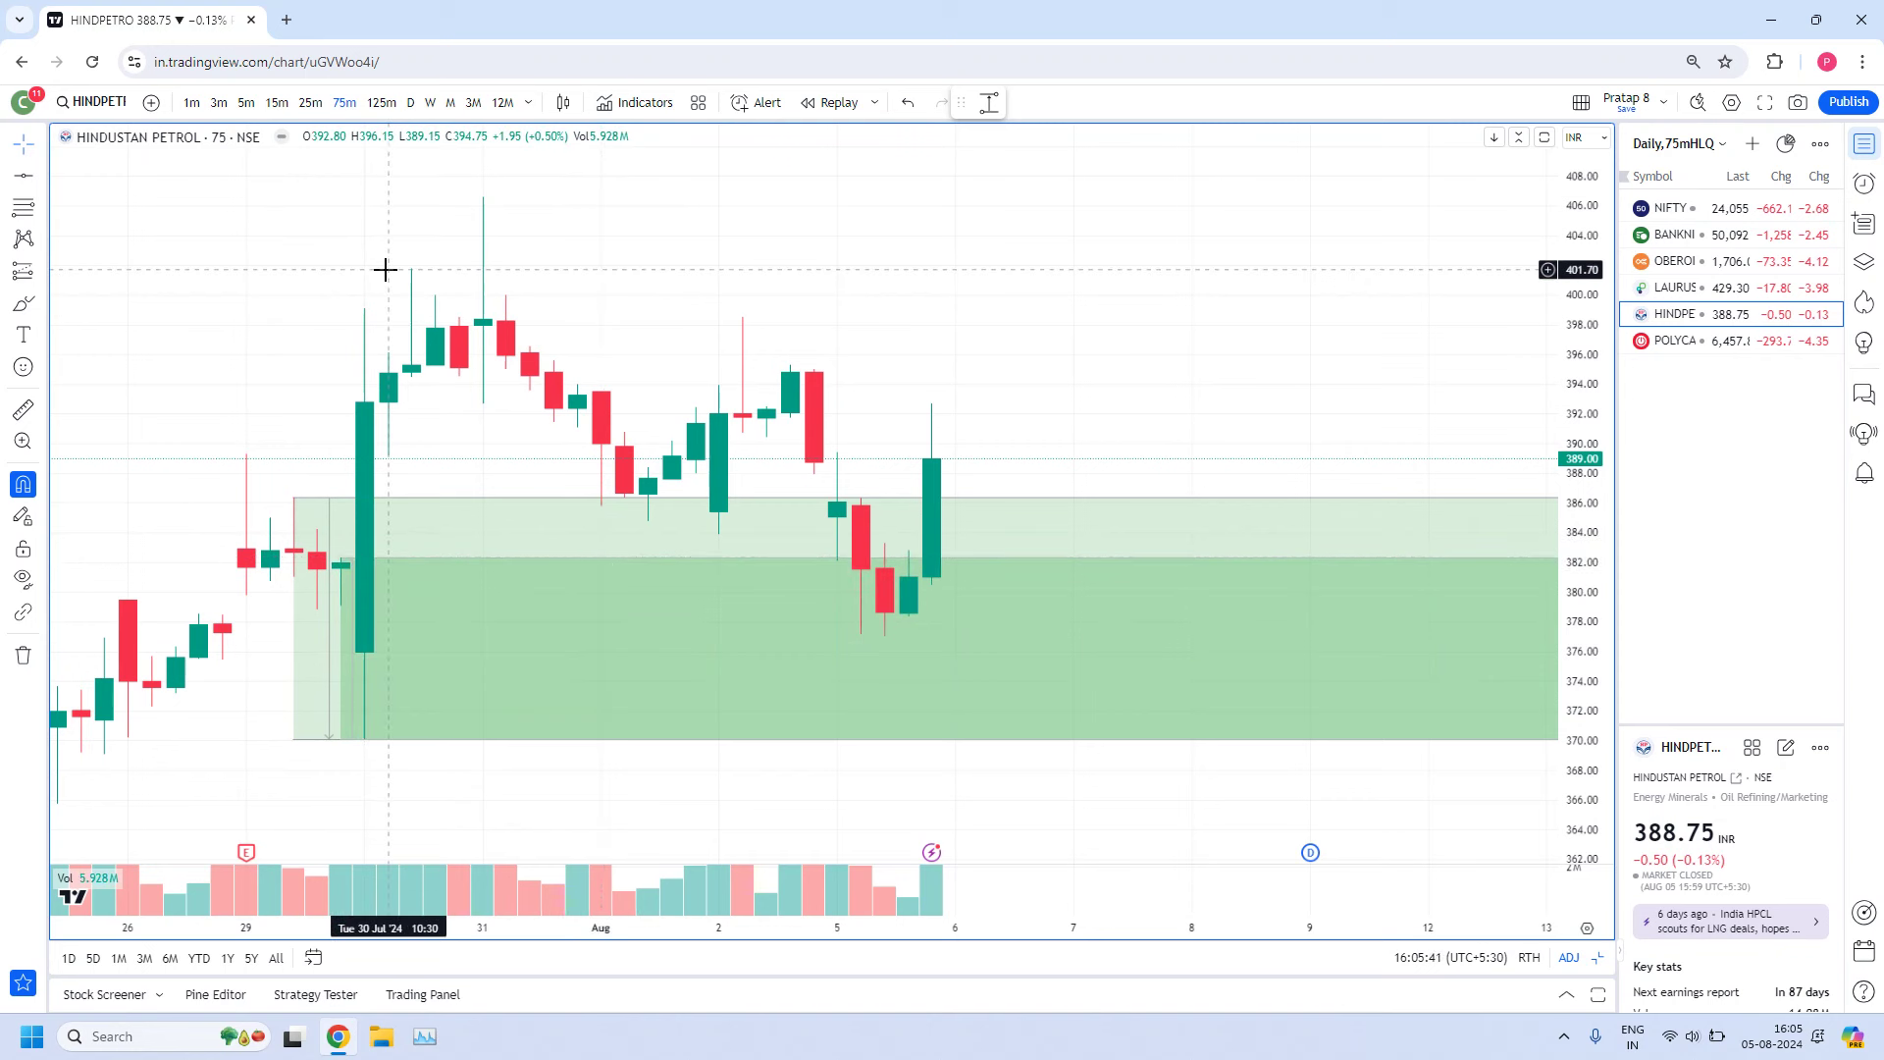
Inspect the base and breakout candles of Hindustan Petroleum's demand zones on the 15-minute timeframe
left_click(274, 103)
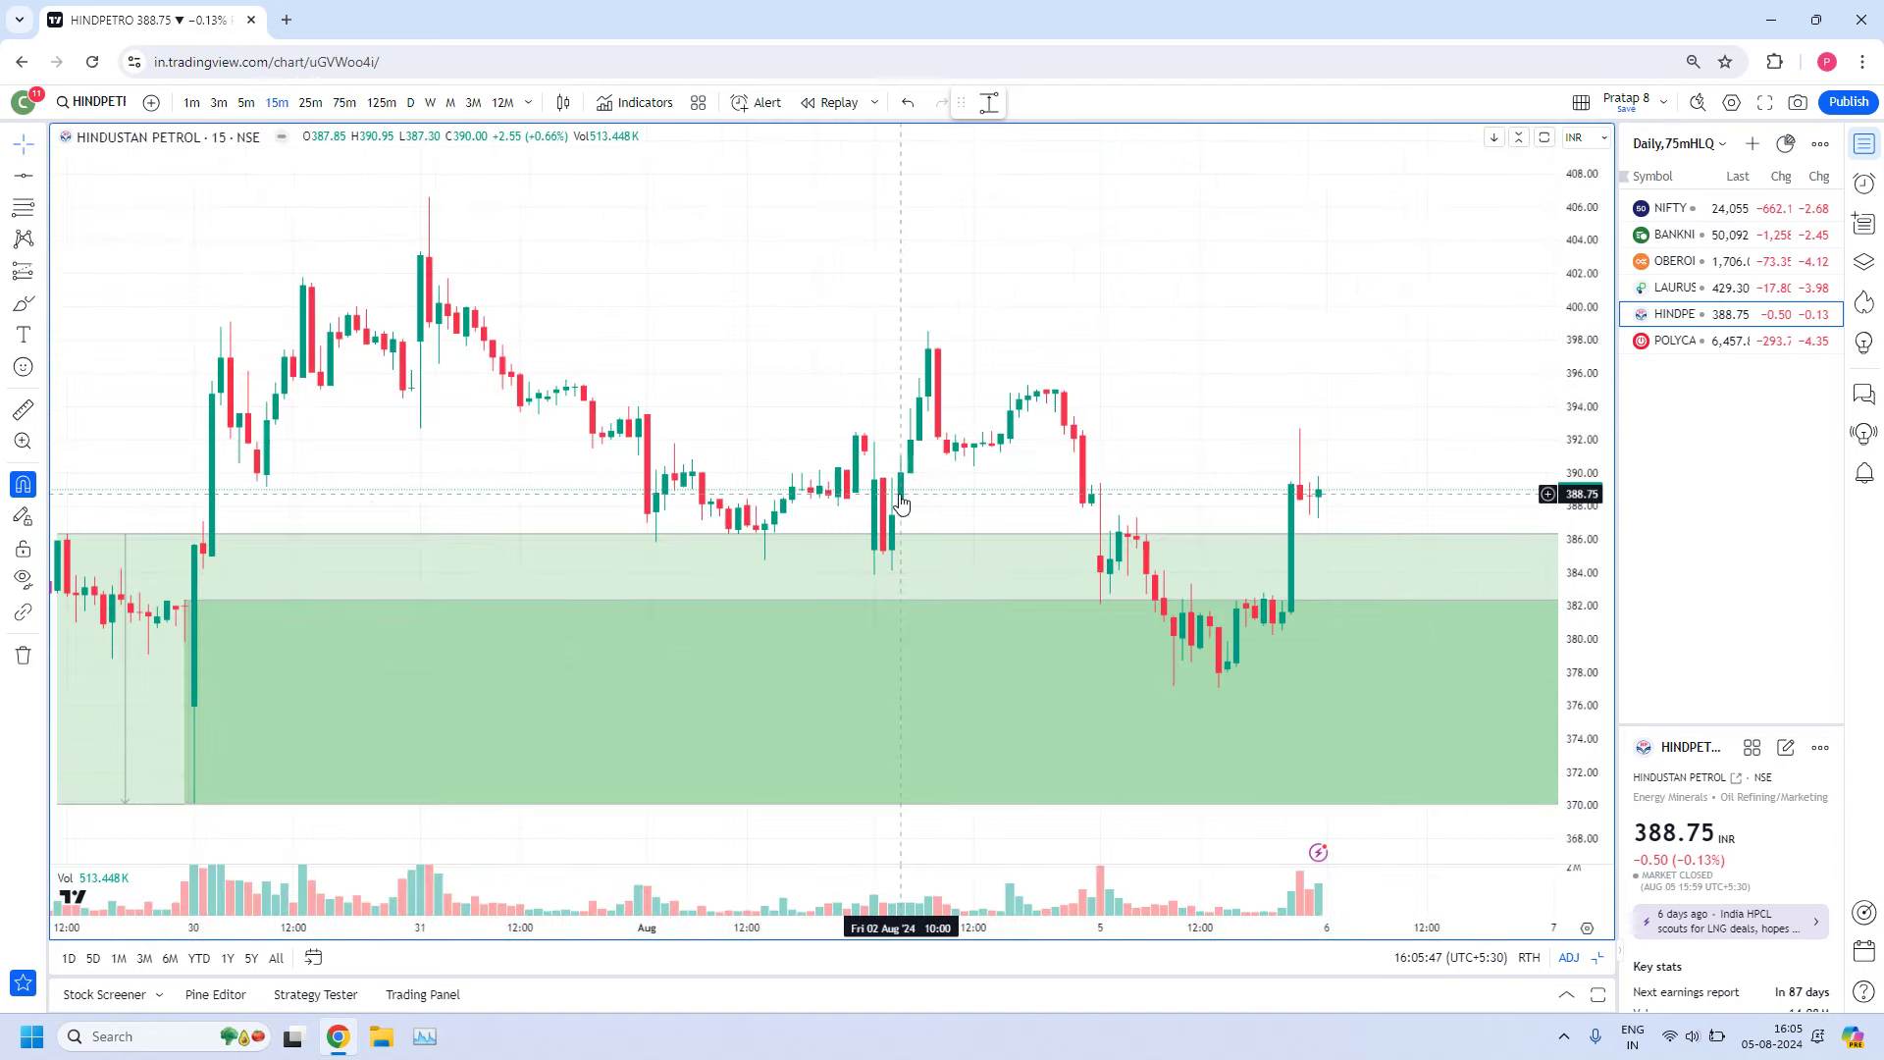
scroll(900, 502, "down", 2)
scroll(904, 538, "left", 5)
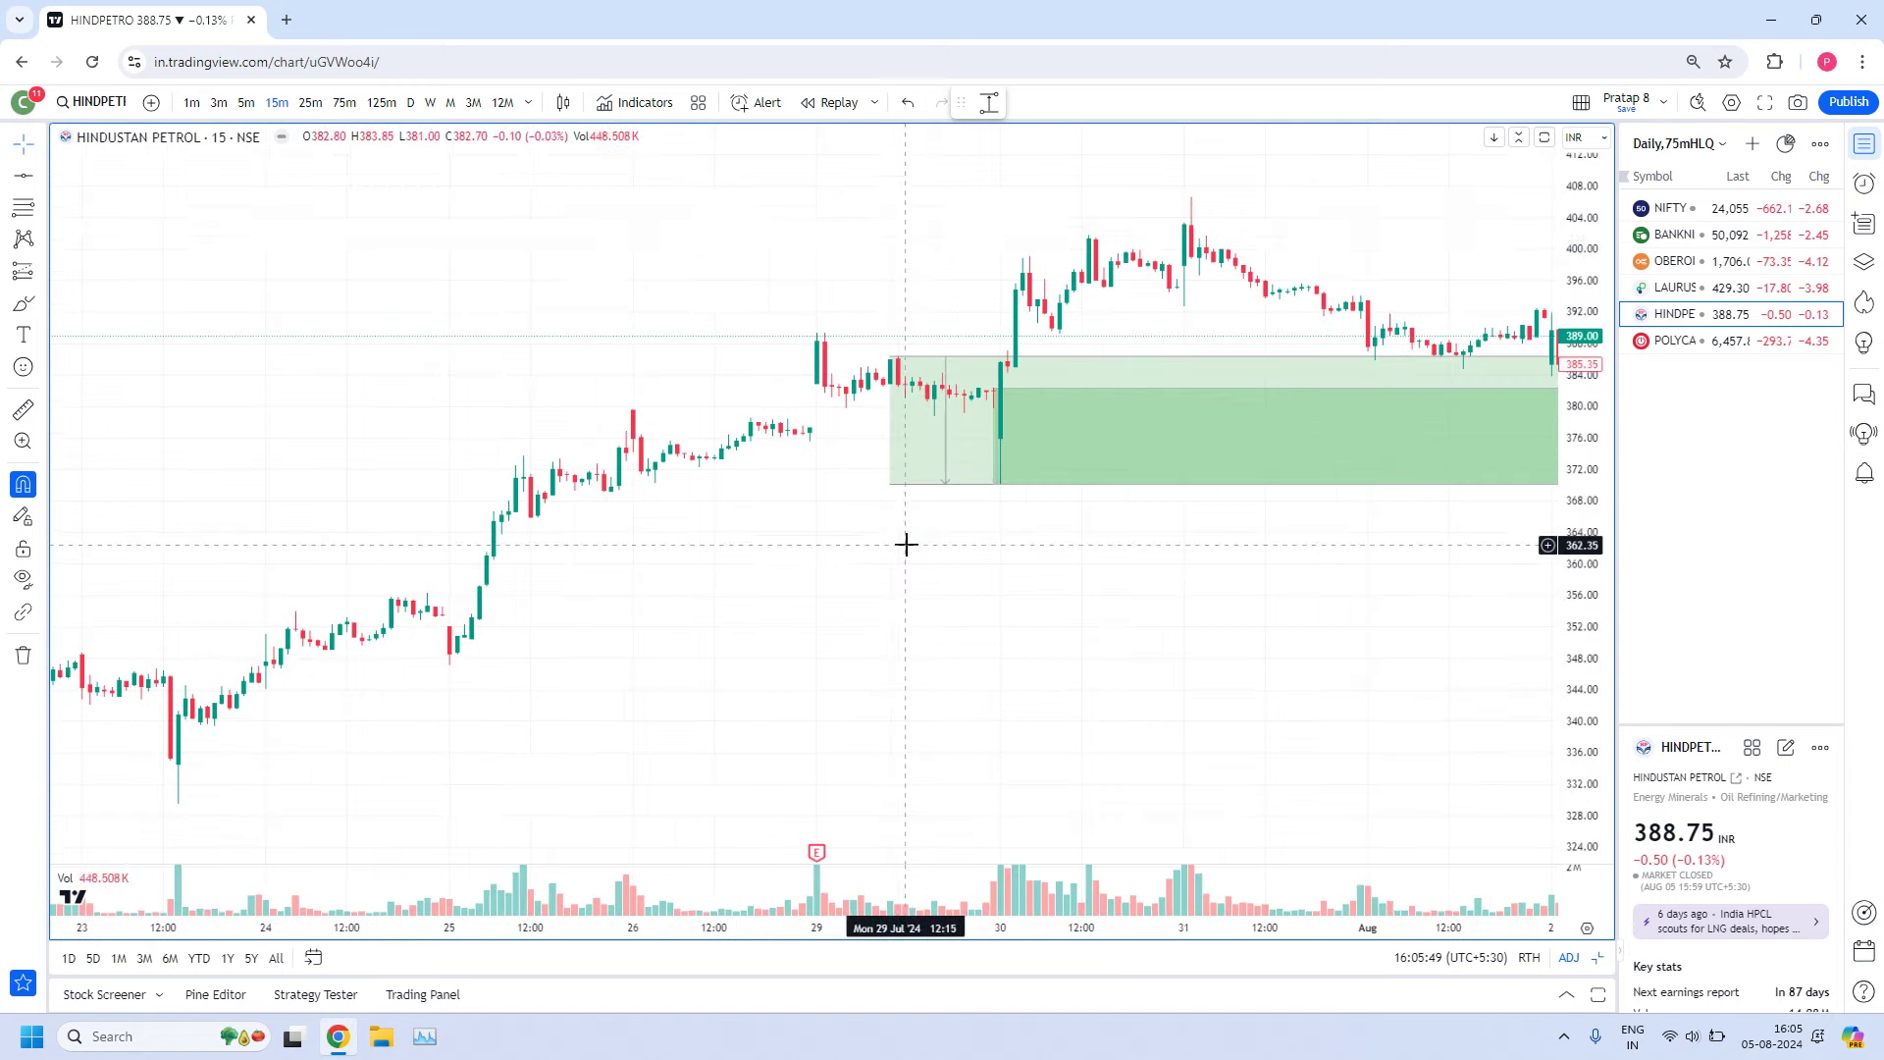
scroll(903, 539, "up", 4)
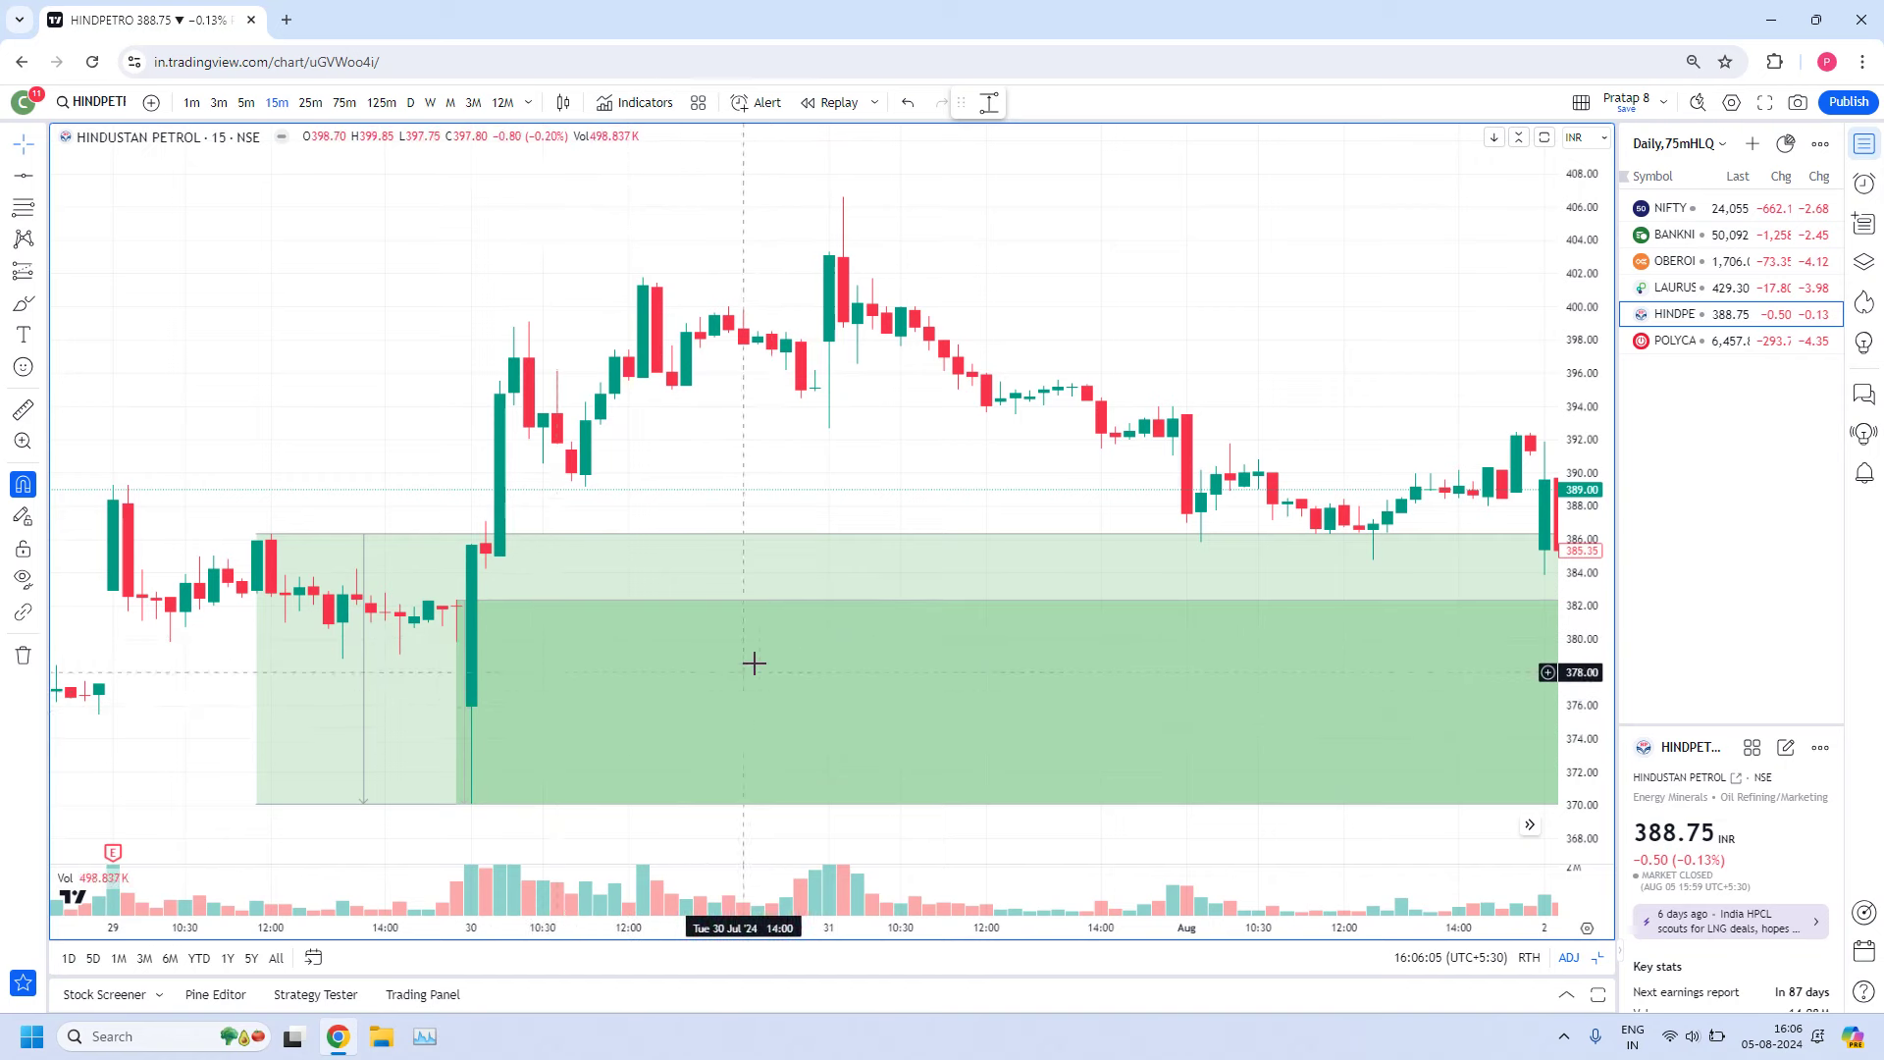
scroll(853, 628, "down", 2)
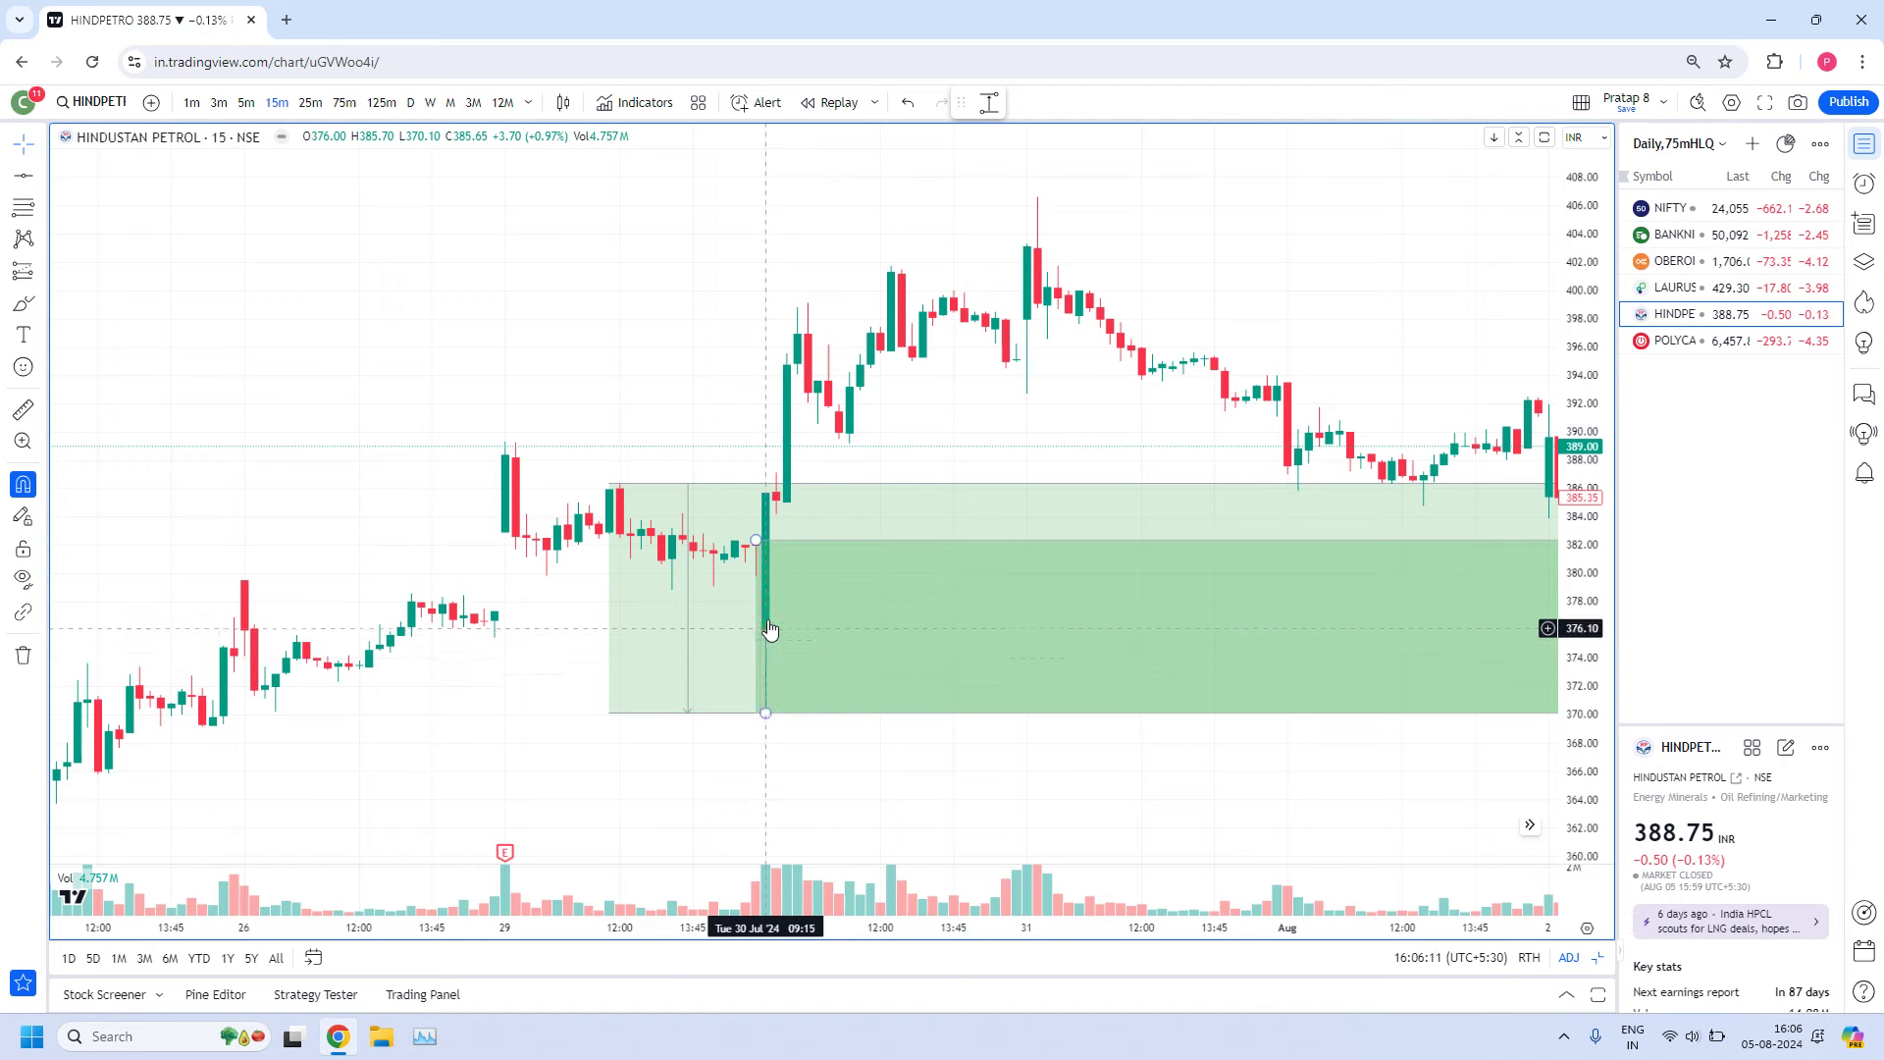
Inspect the 29–30 July candles that form Hindustan Petroleum's demand zones on the 5-minute timeframe
left_click(246, 104)
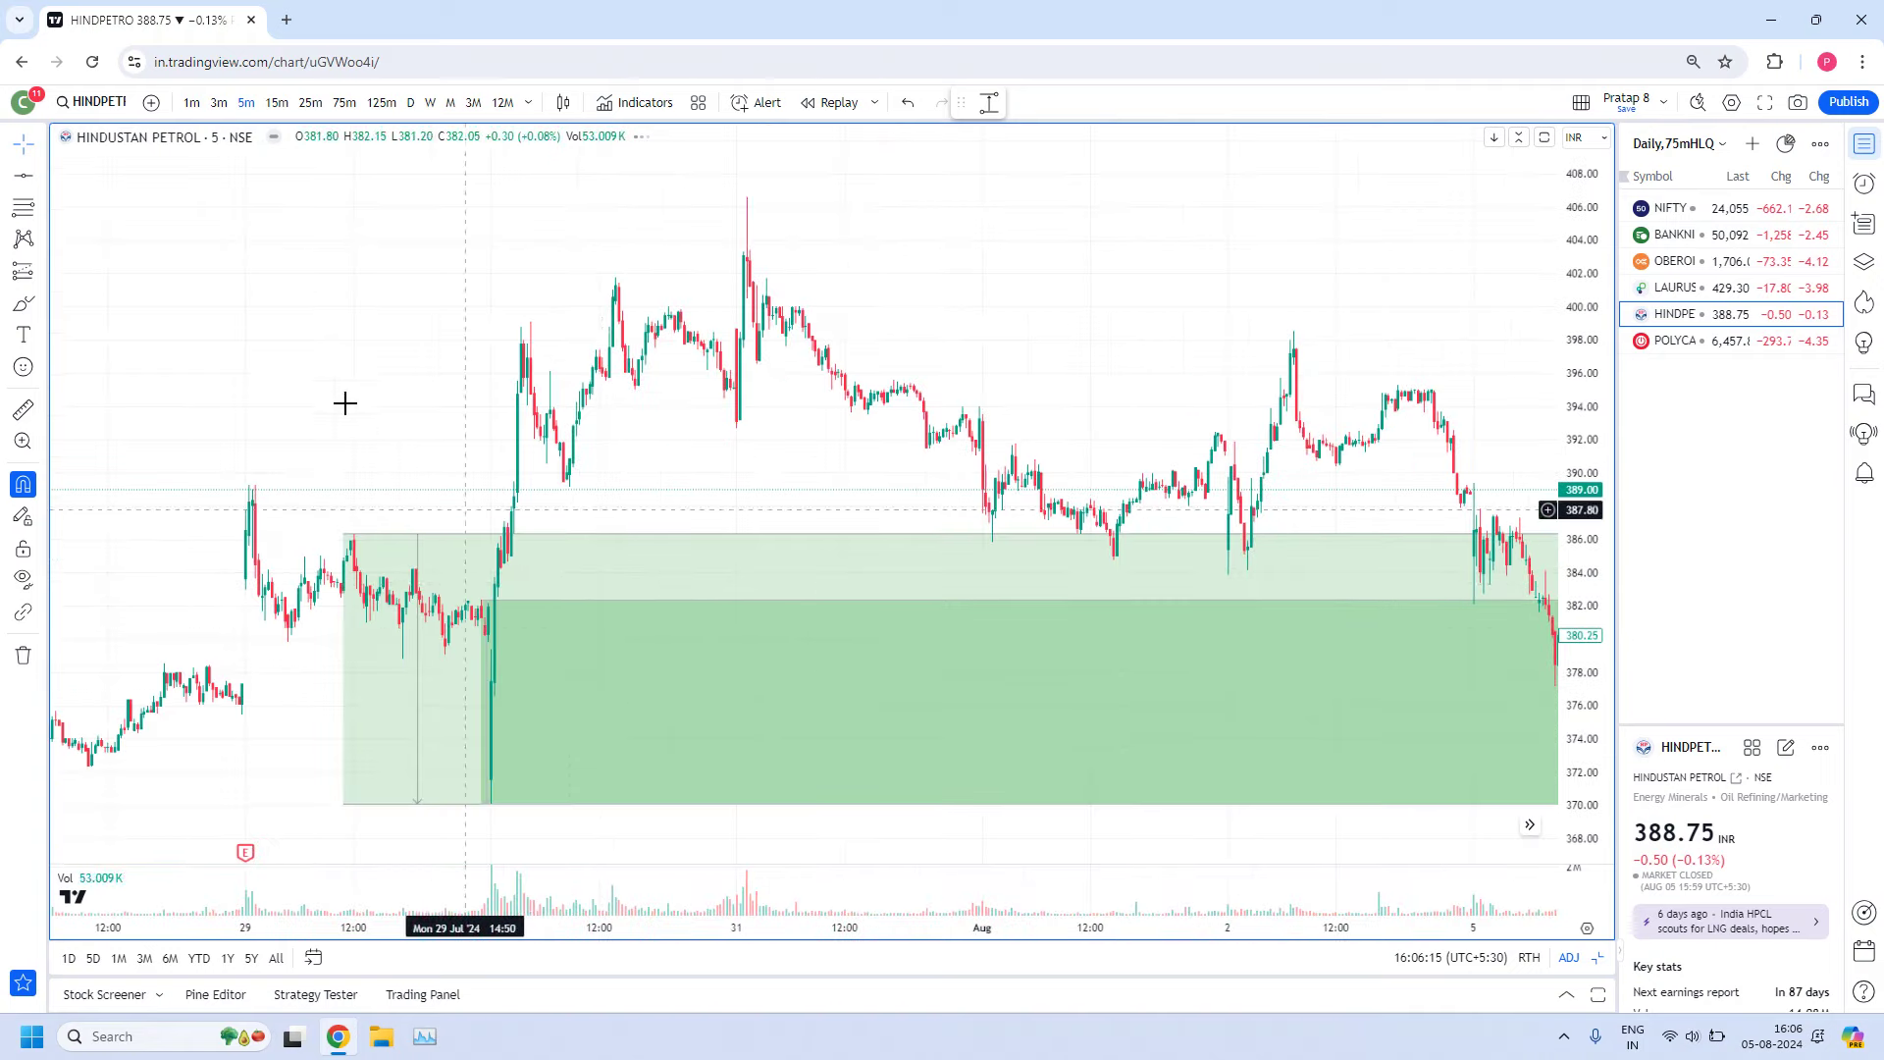
scroll(1228, 307, "up", 10)
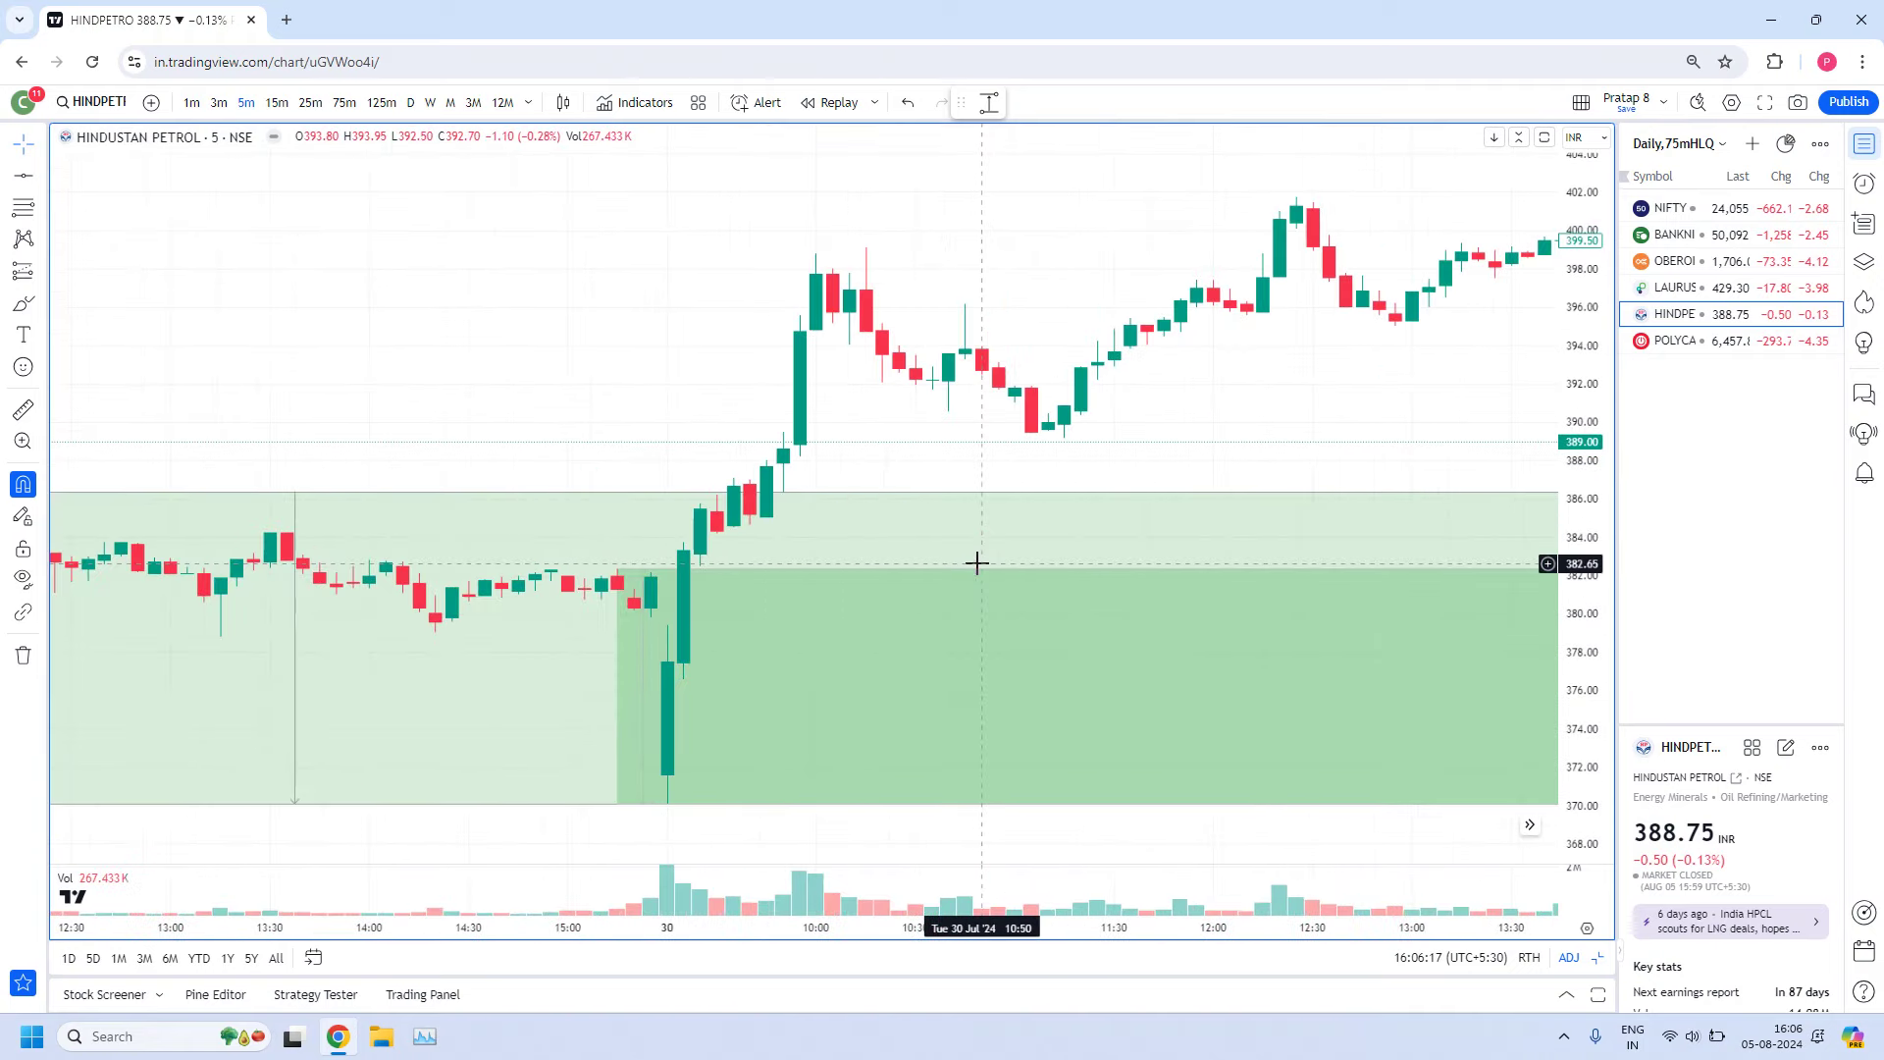
scroll(976, 562, "up", 3)
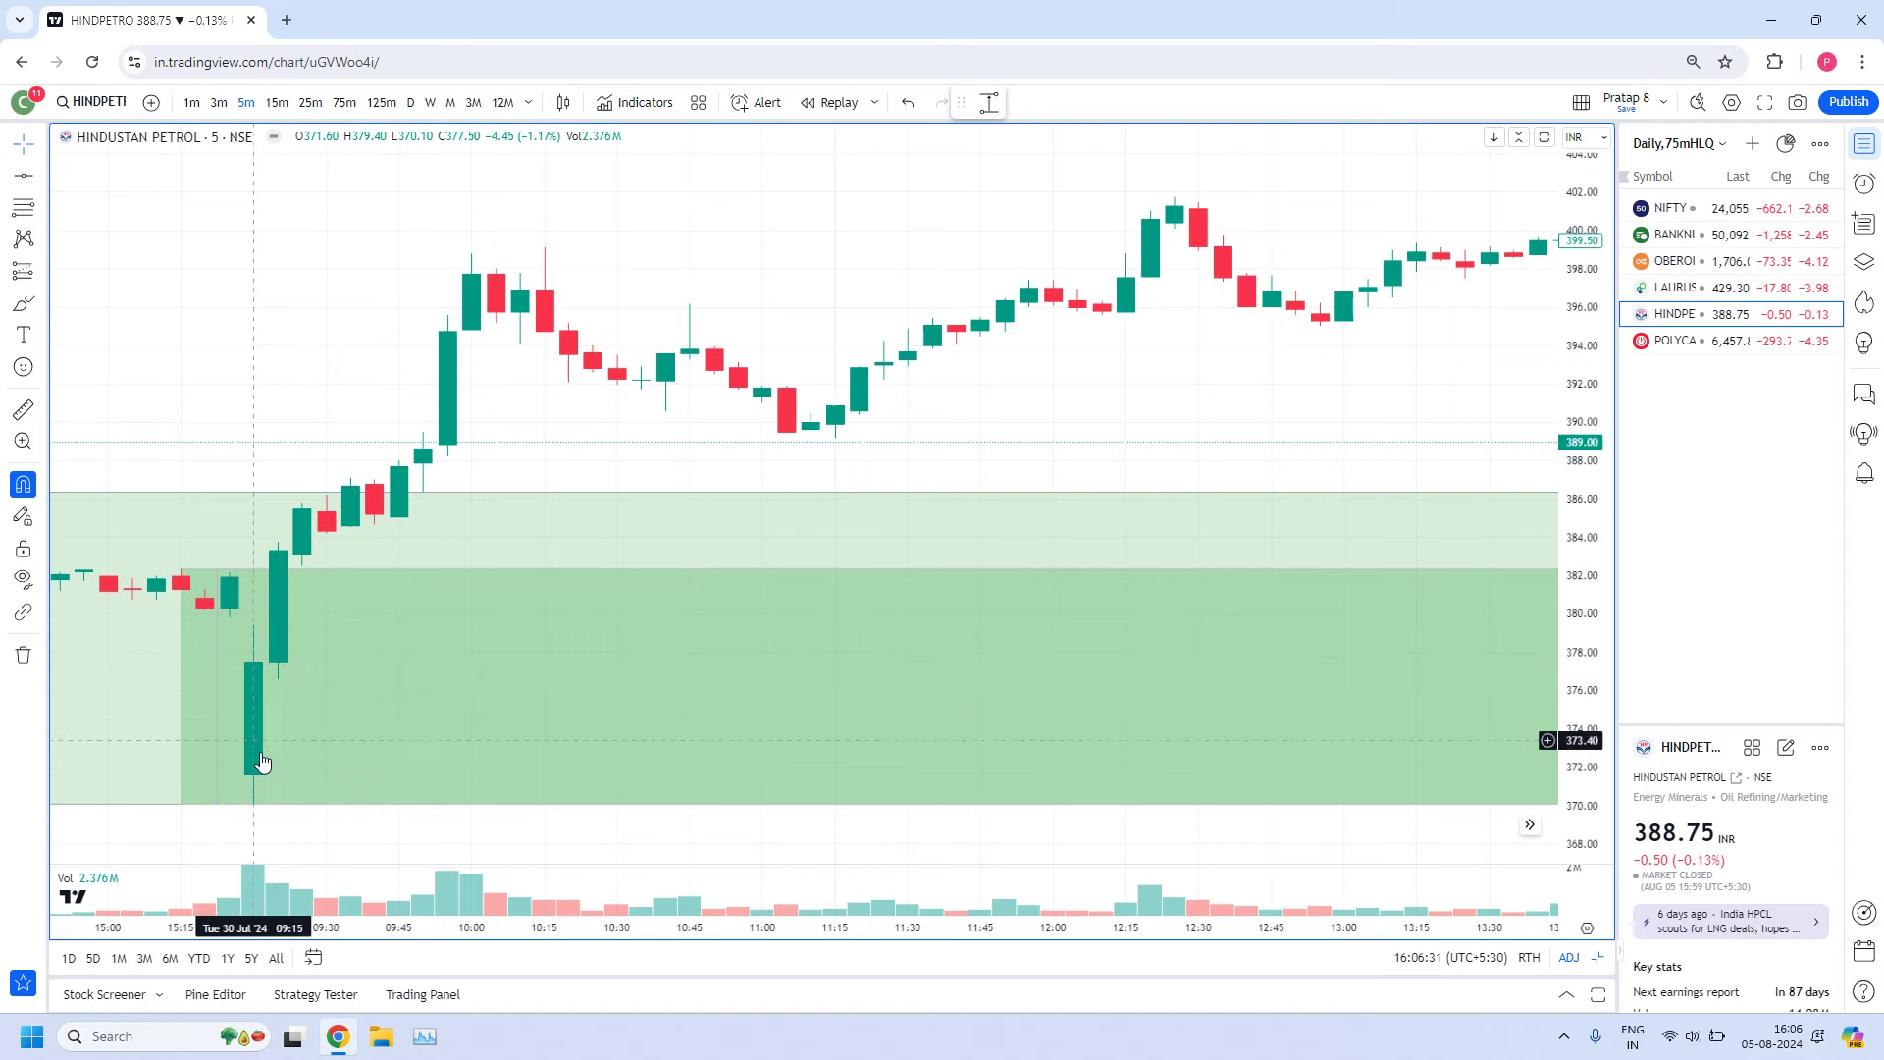
scroll(622, 601, "left", 5)
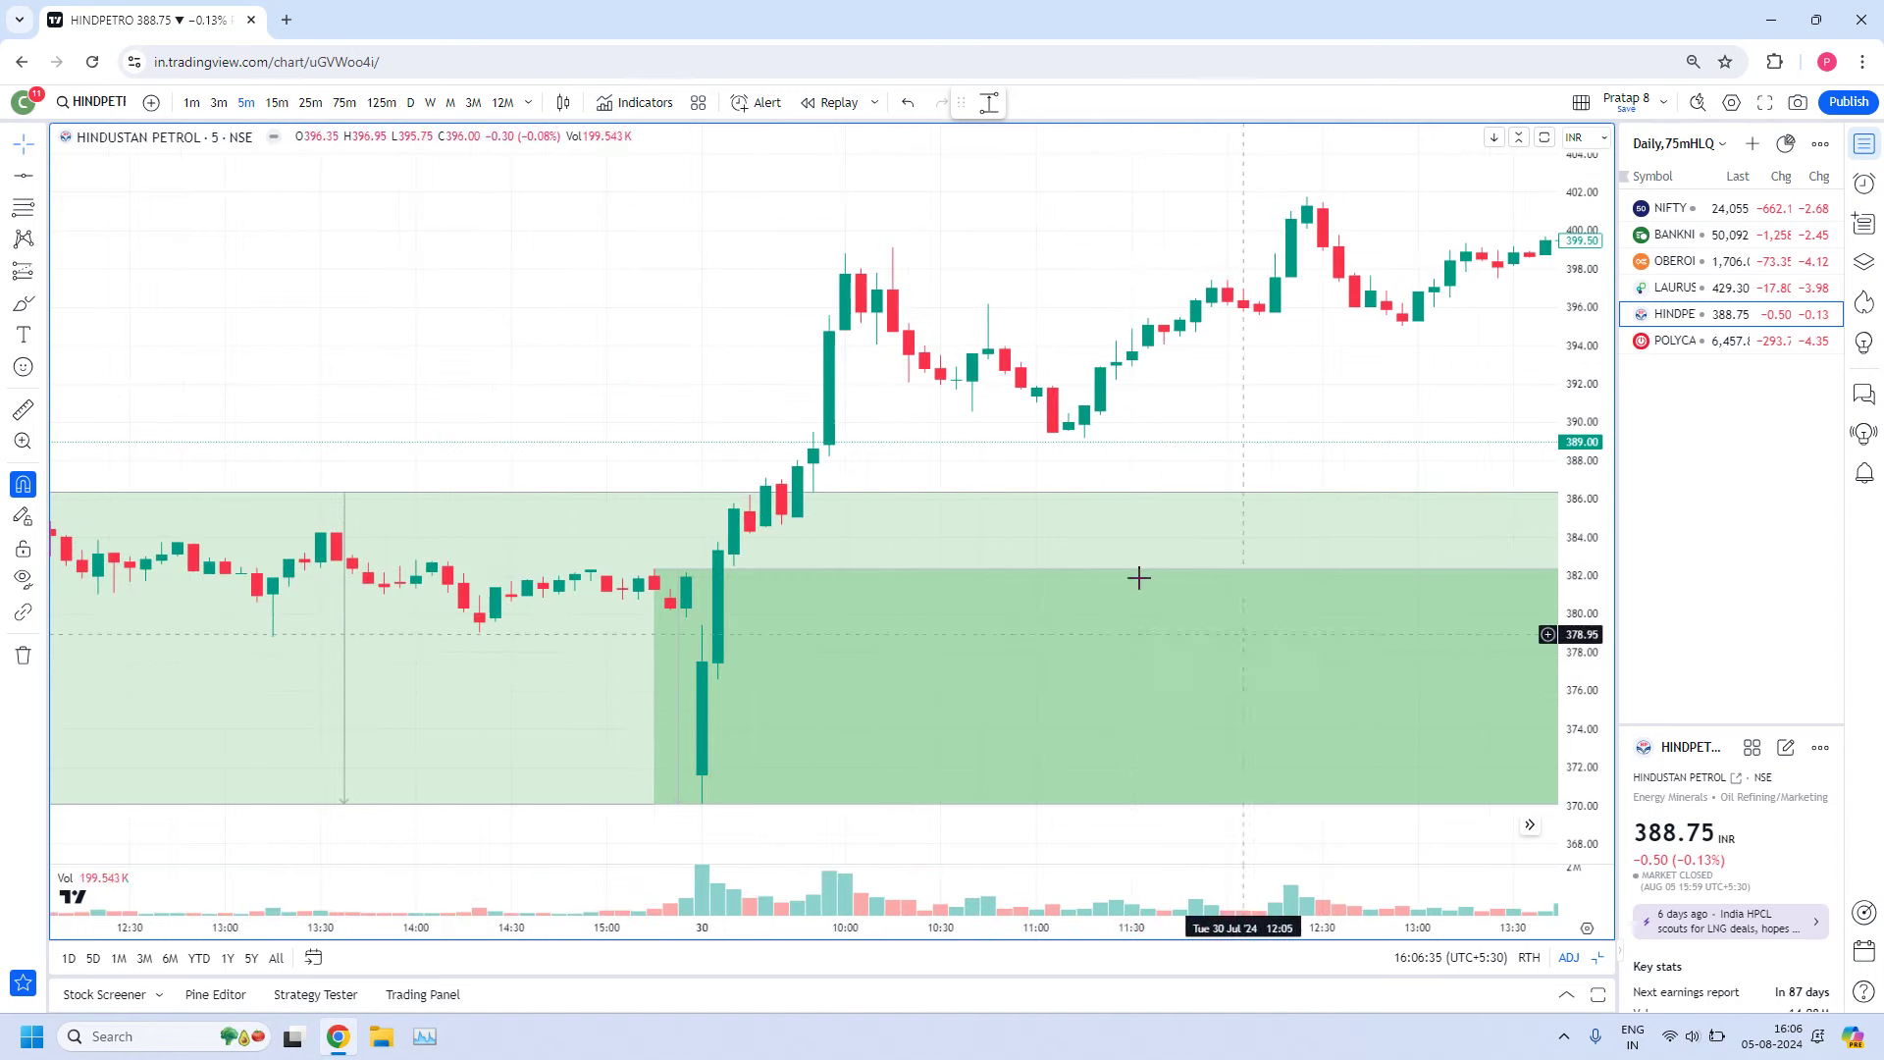
scroll(982, 434, "right", 5)
scroll(942, 427, "down", 3)
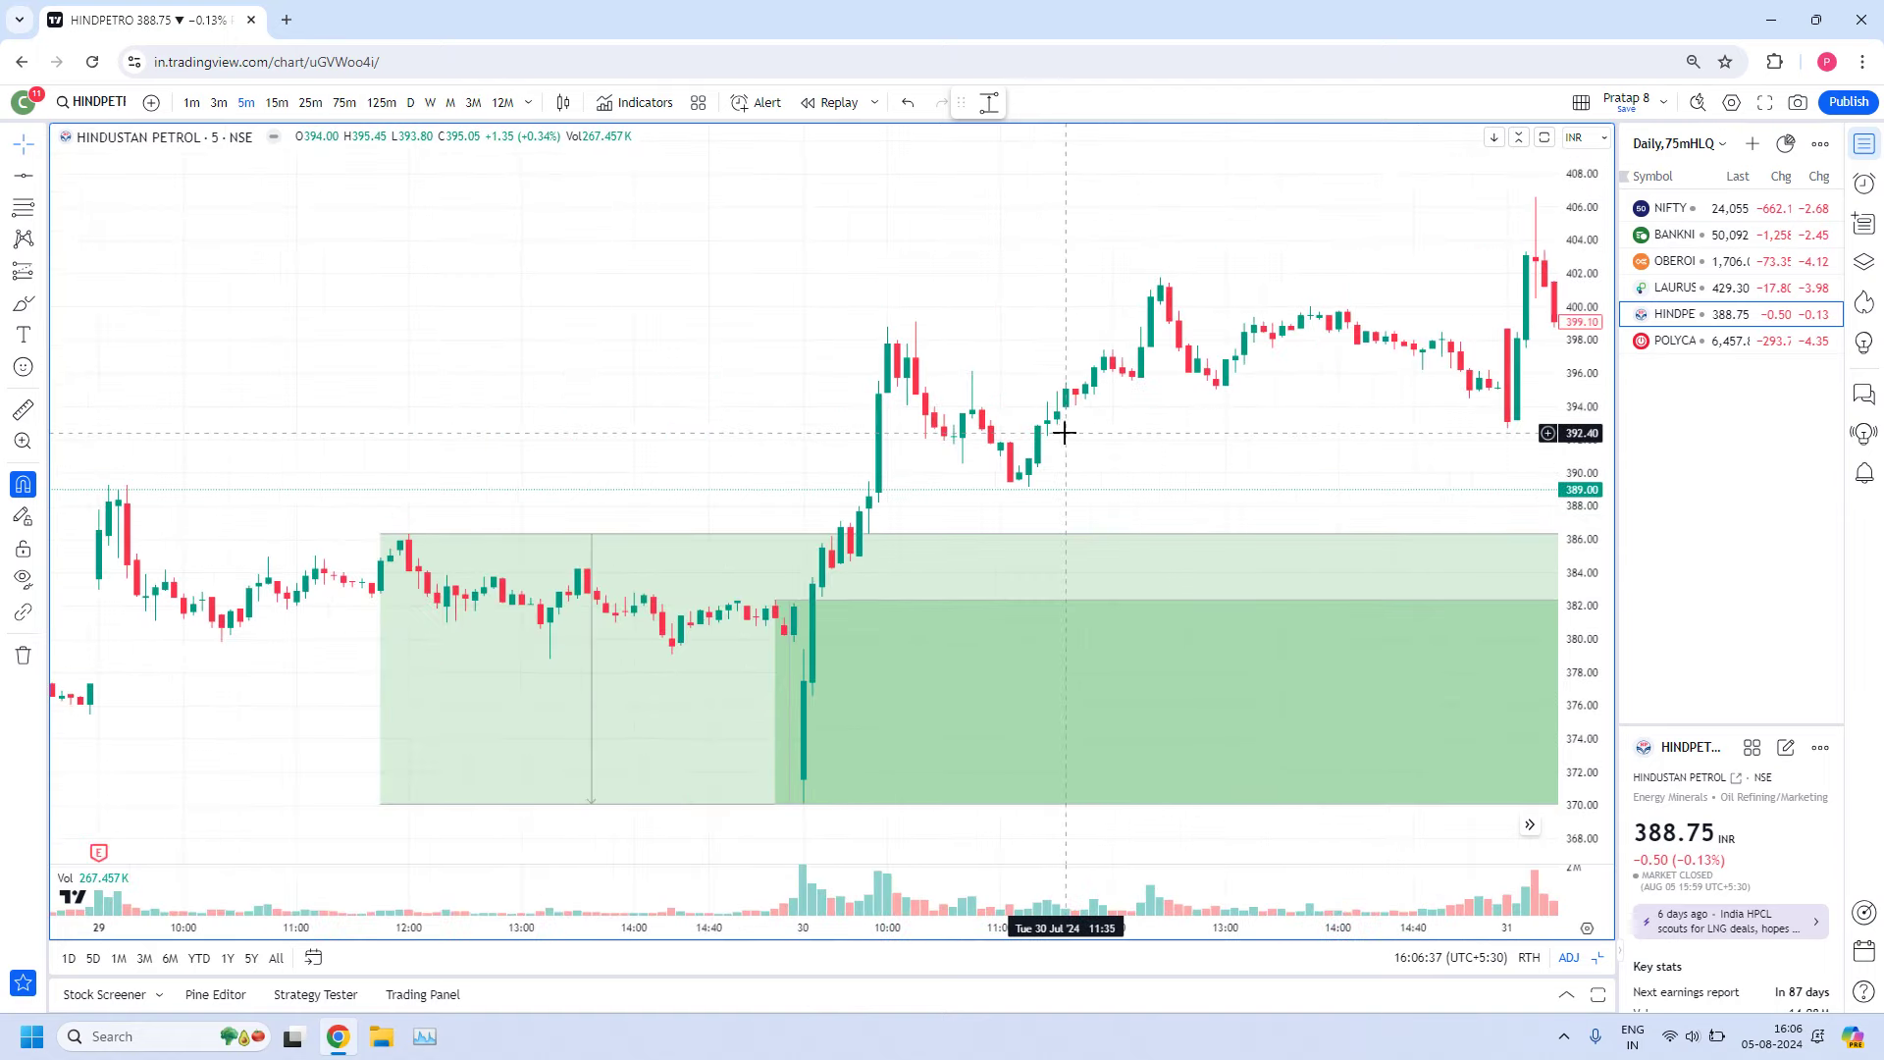
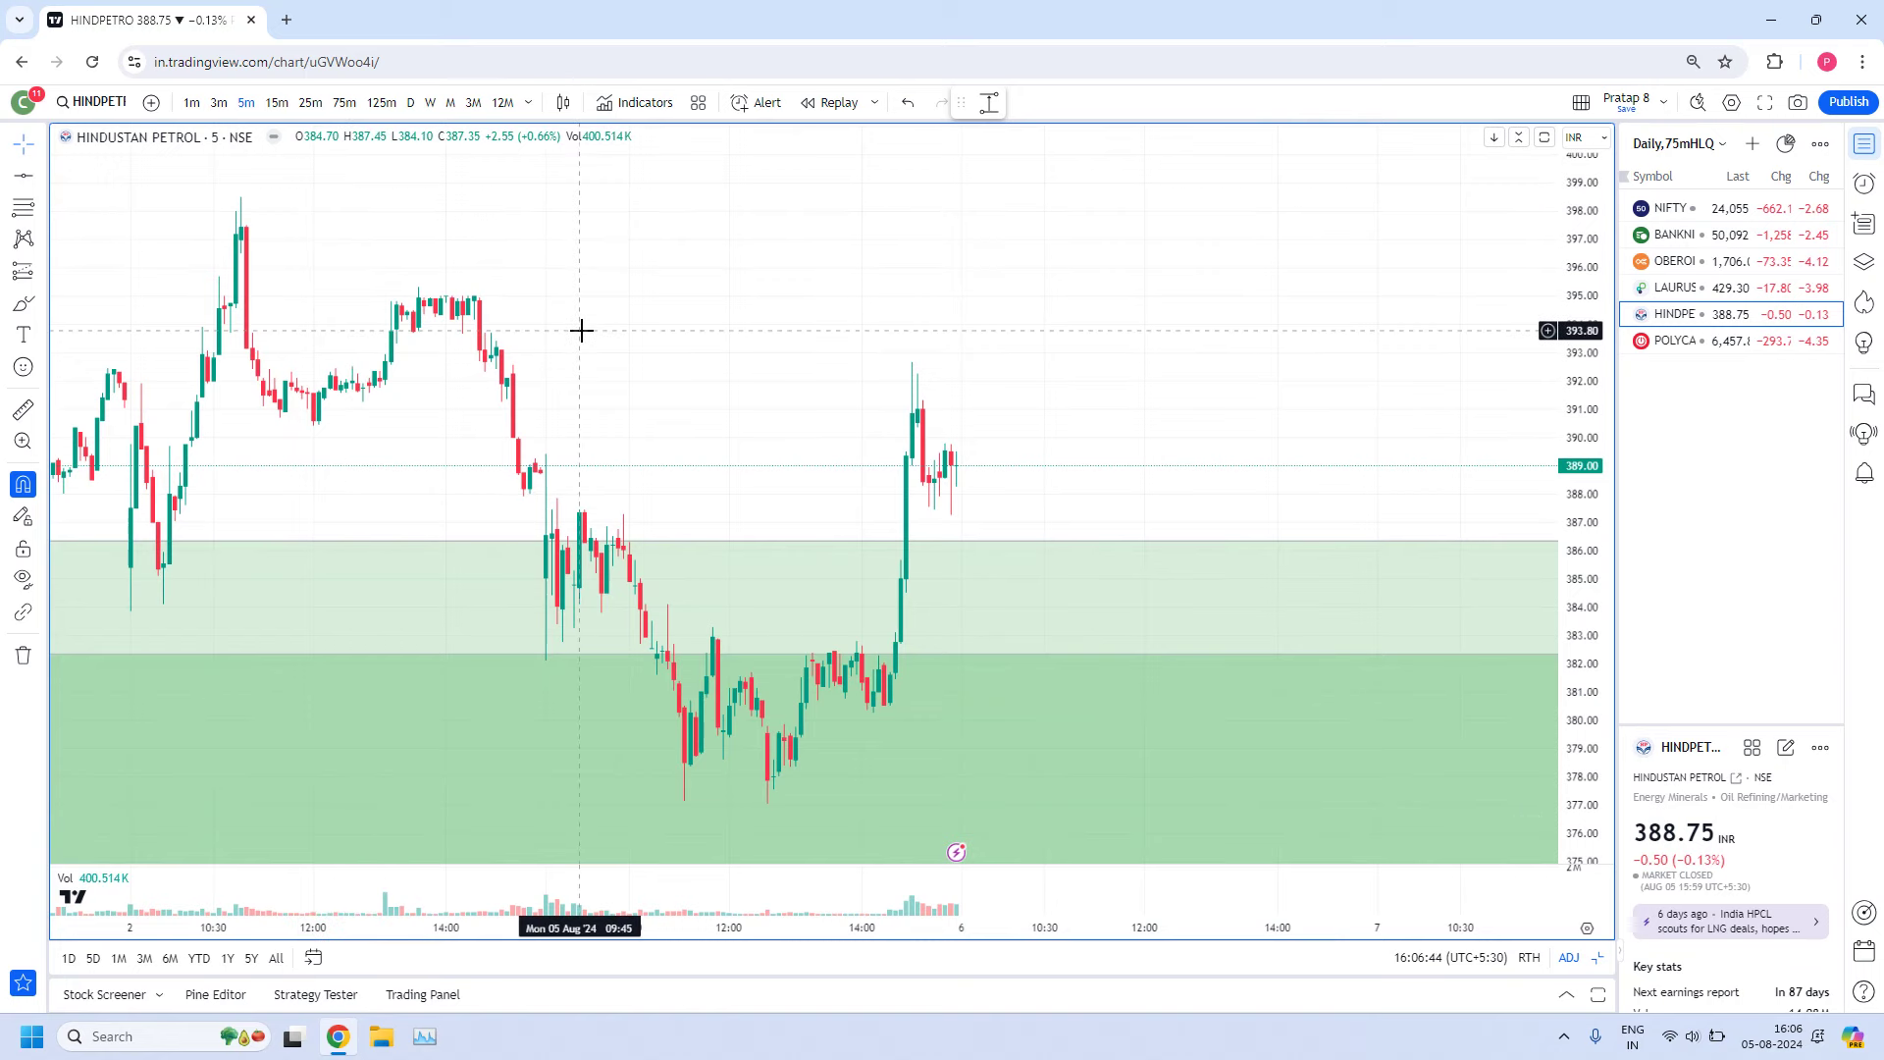
Examine Hindustan Petroleum's 5 August price reaction inside the demand zones on the 5-minute timeframe
left_click_drag(885, 324, 1114, 244)
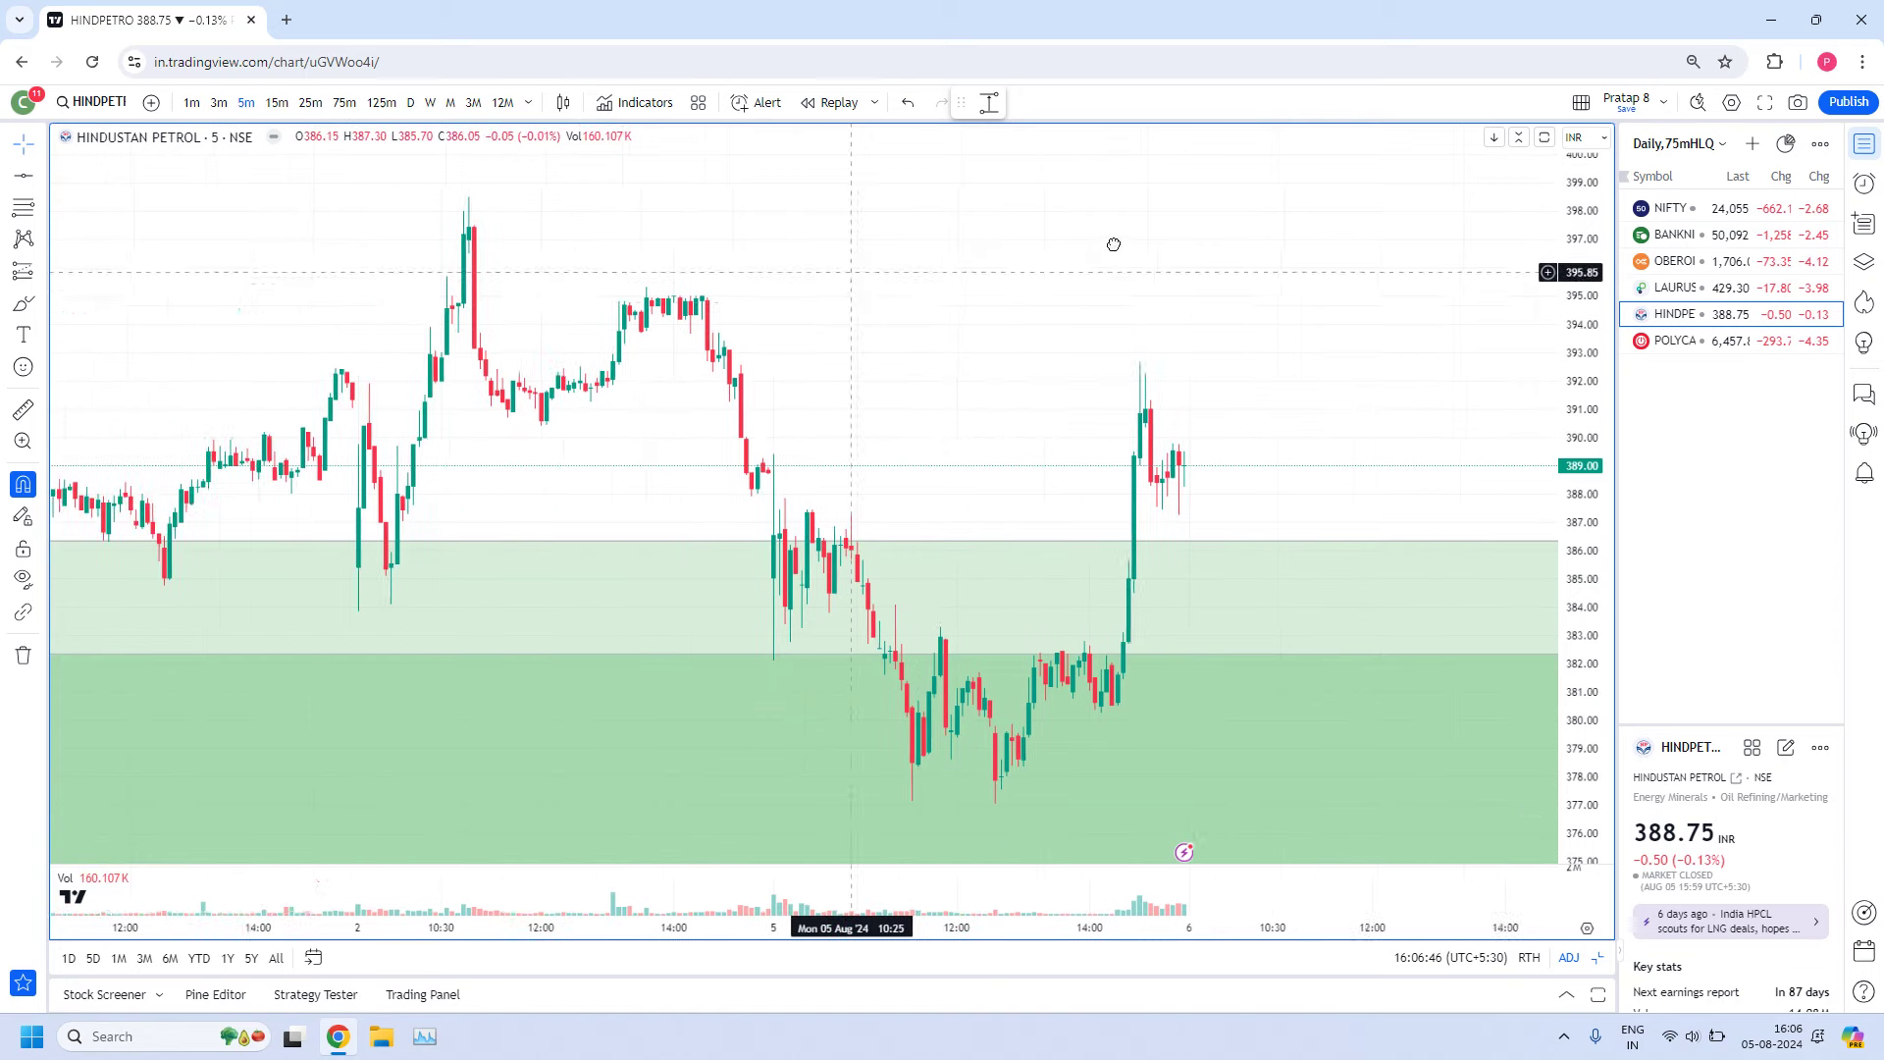
scroll(1116, 343, "up", 5)
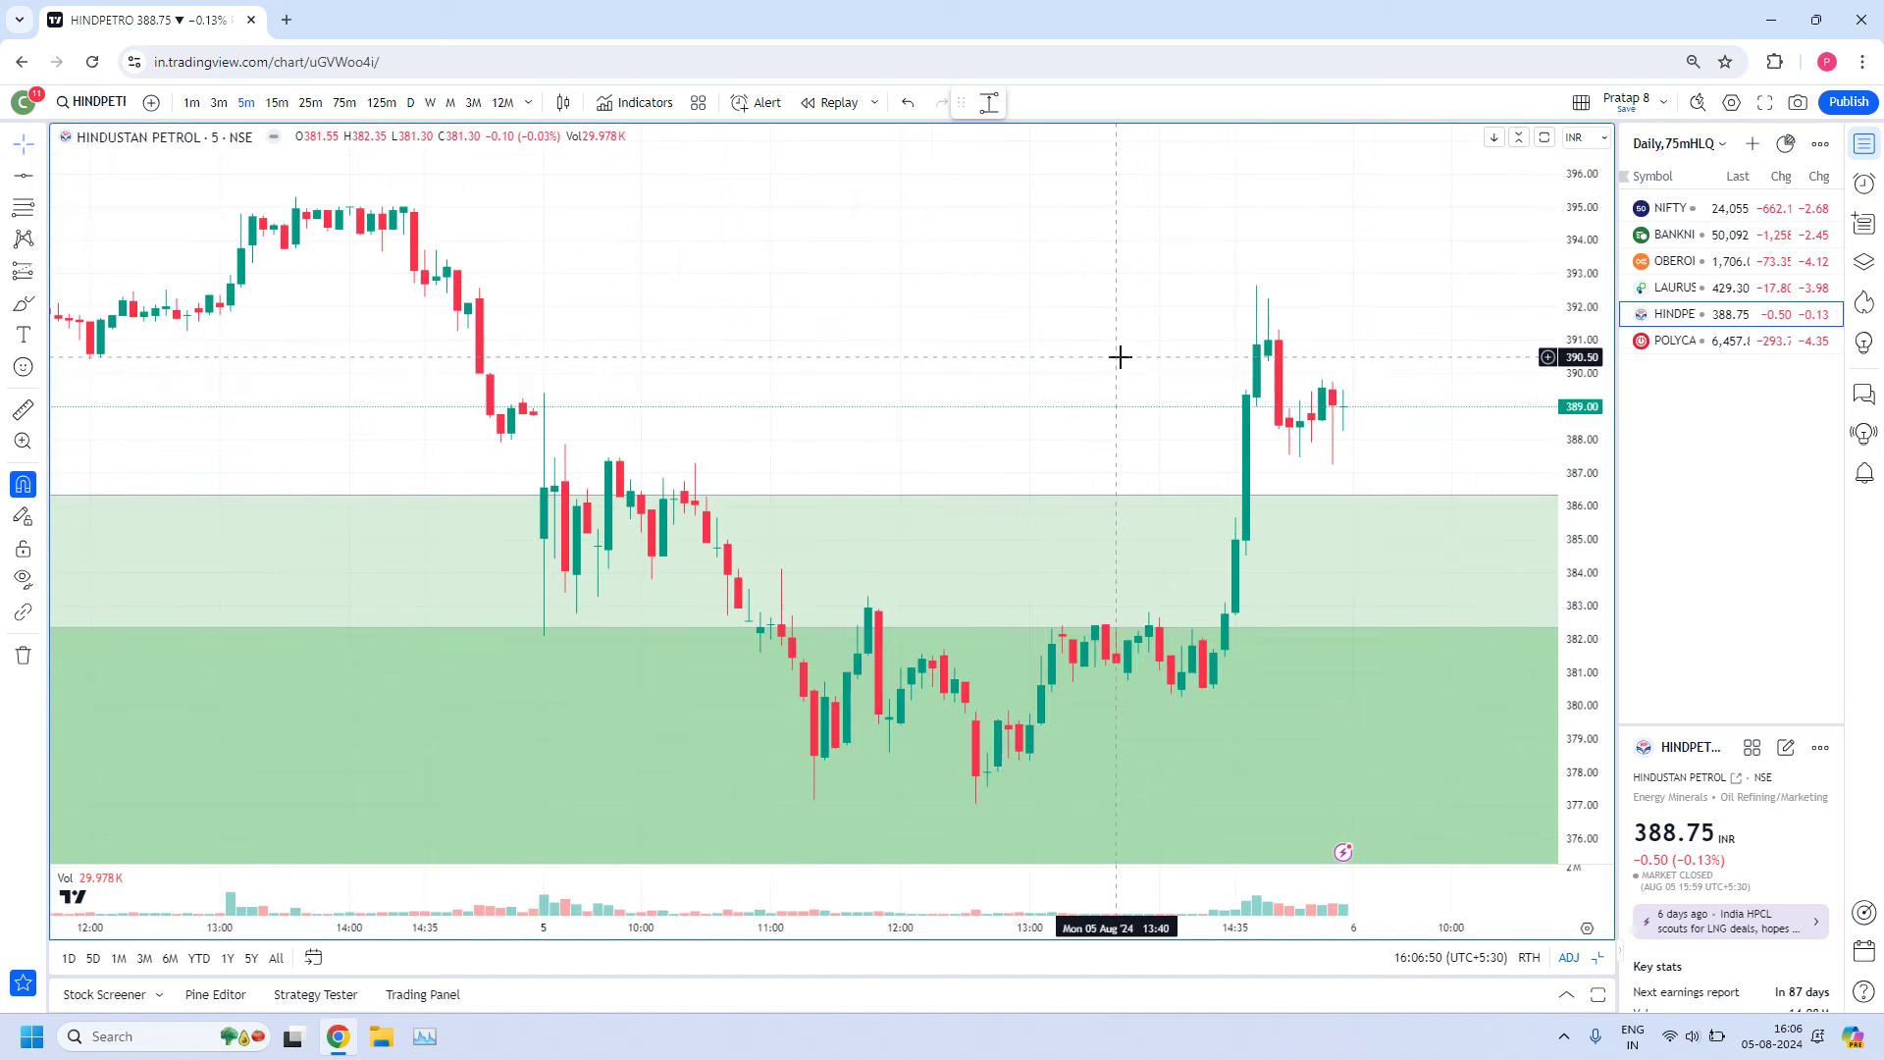
scroll(1119, 356, "up", 2)
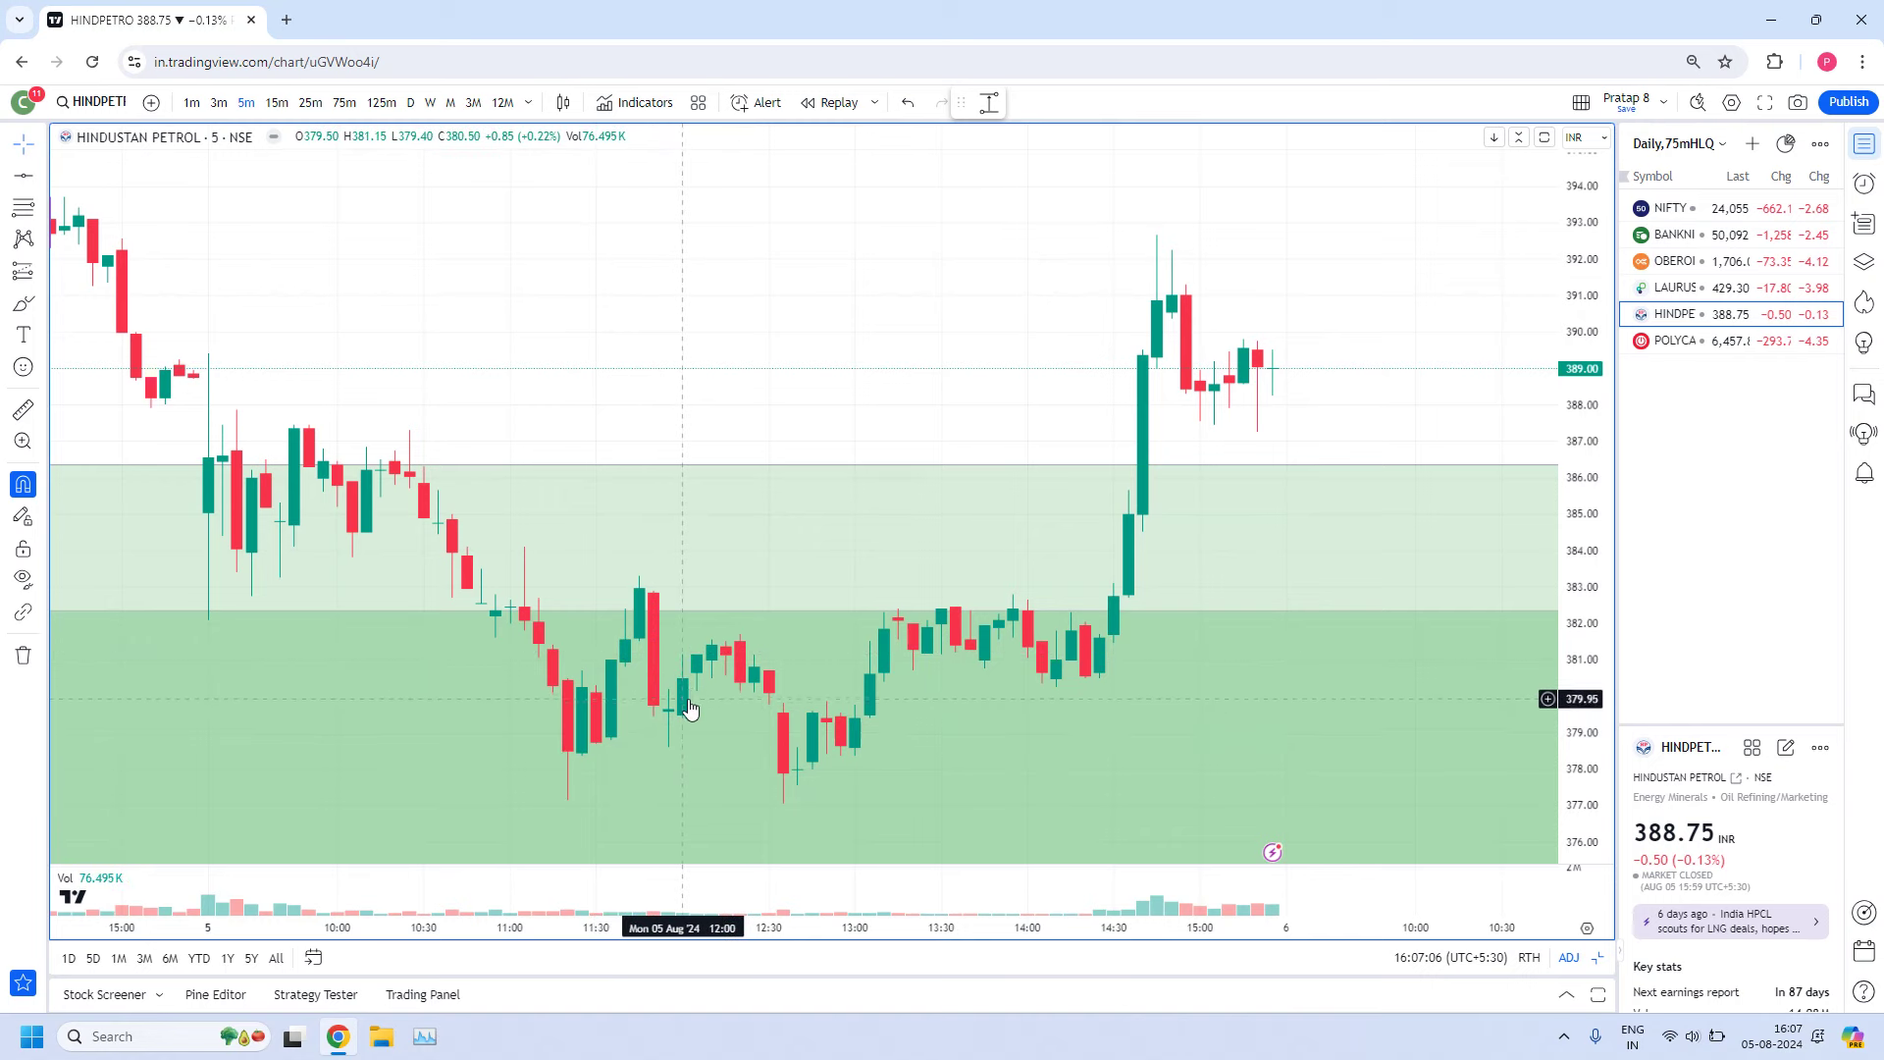
scroll(706, 708, "up", 2)
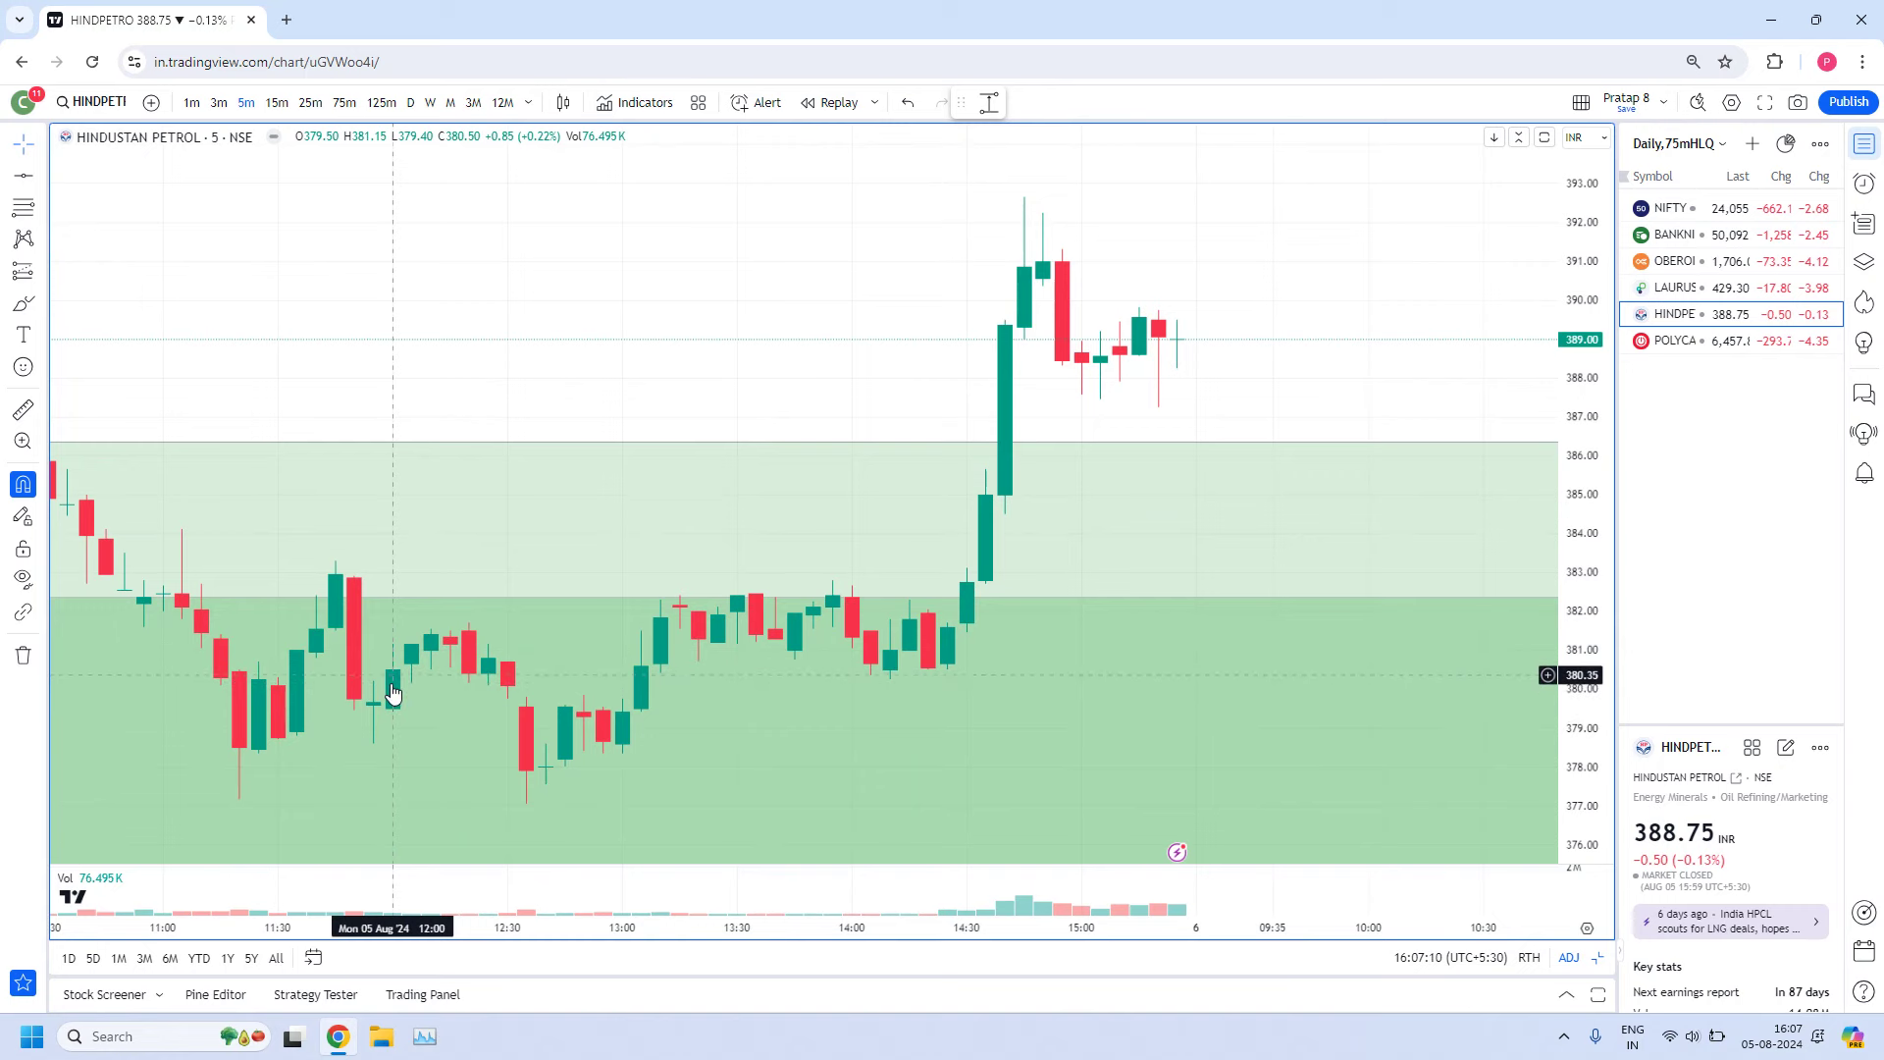
scroll(753, 425, "down", 1)
scroll(750, 433, "up", 1)
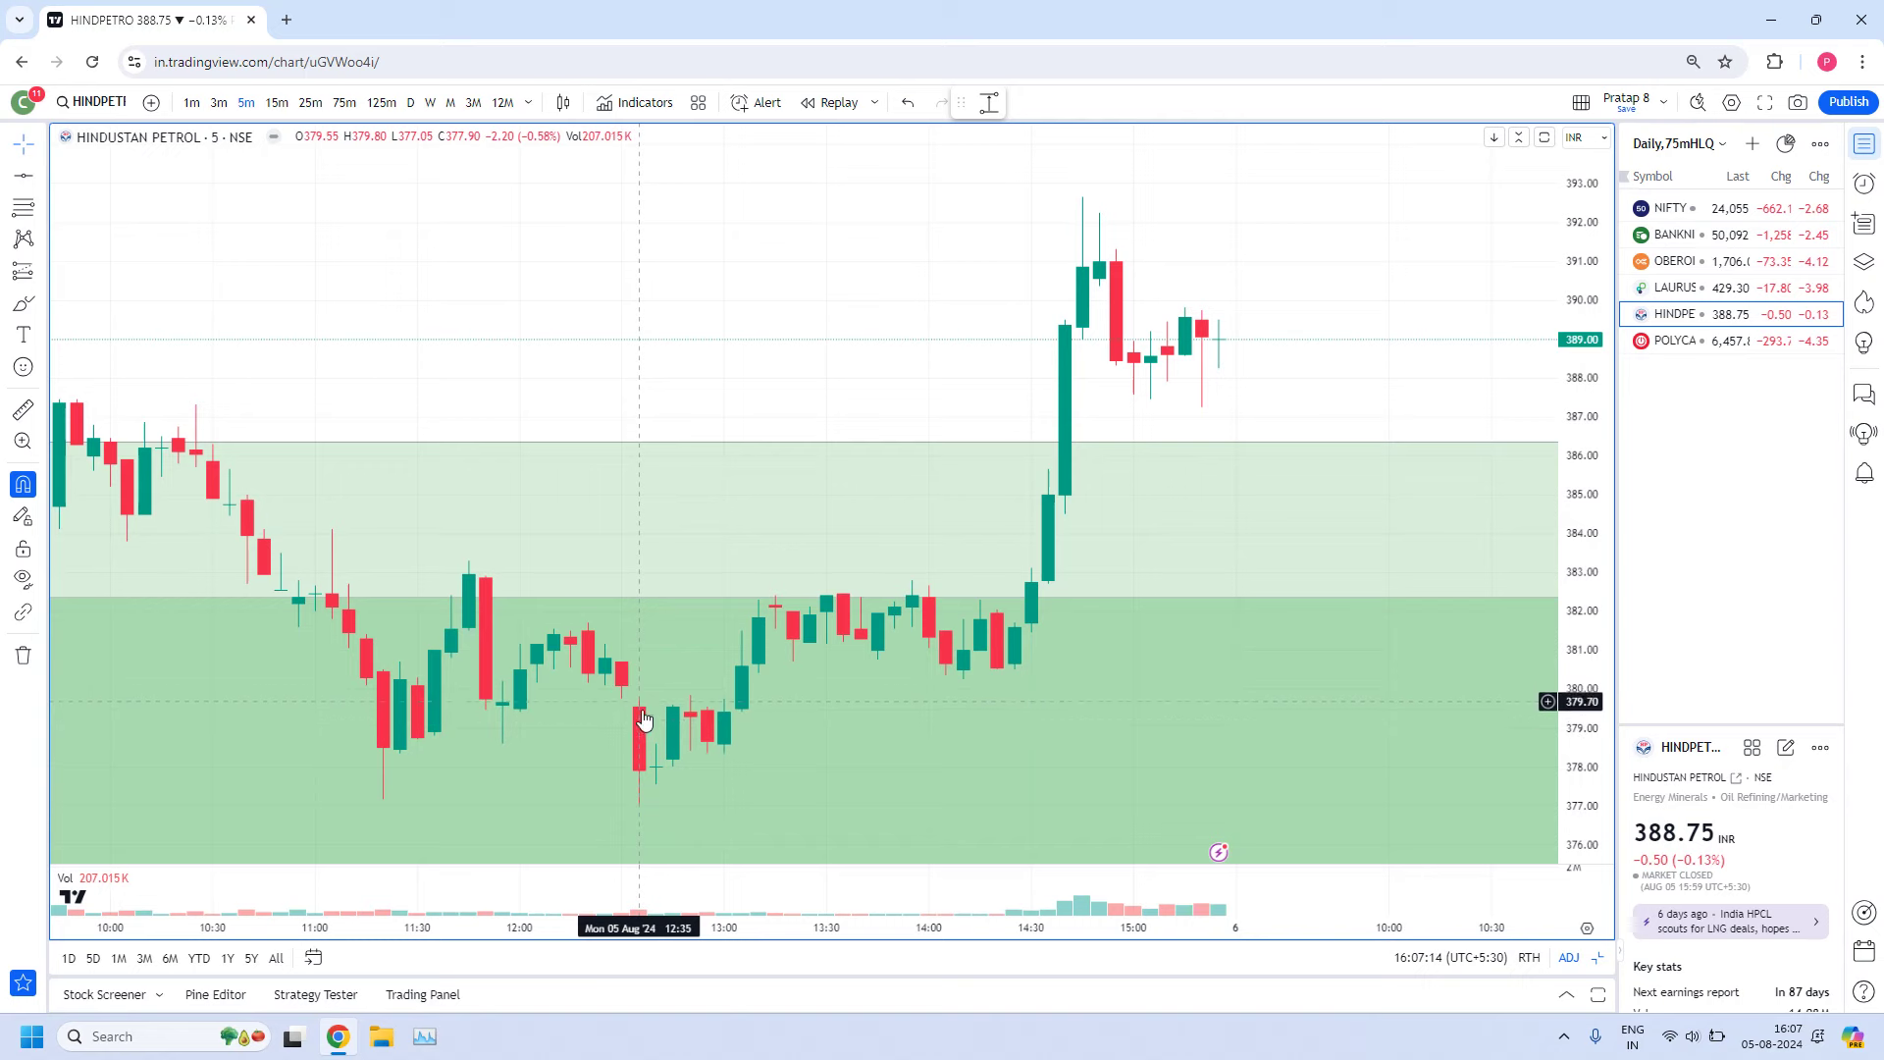
Mark a demand zone from 378.60 to 377.05 at the 5 August 12:35–12:40 candles on the 5-minute chart and apply the DZ template
scroll(706, 631, "down", 1)
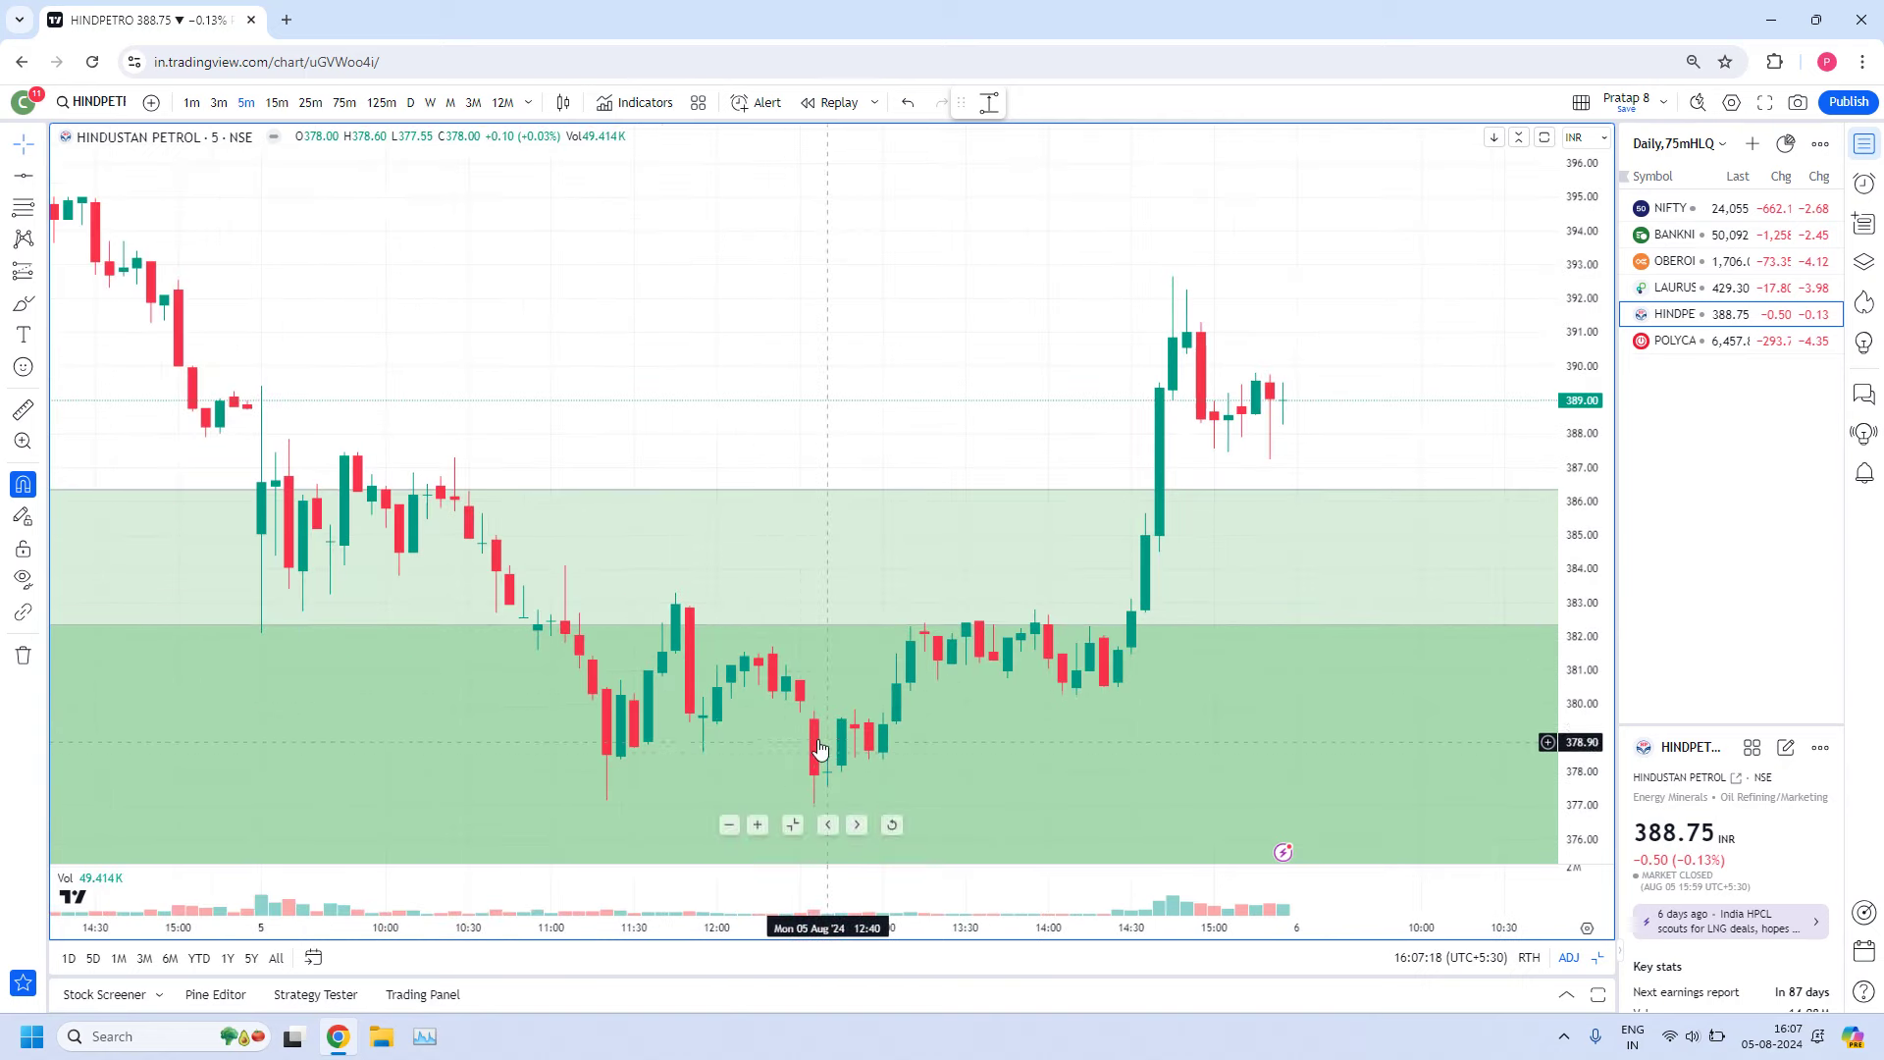
scroll(601, 751, "up", 1)
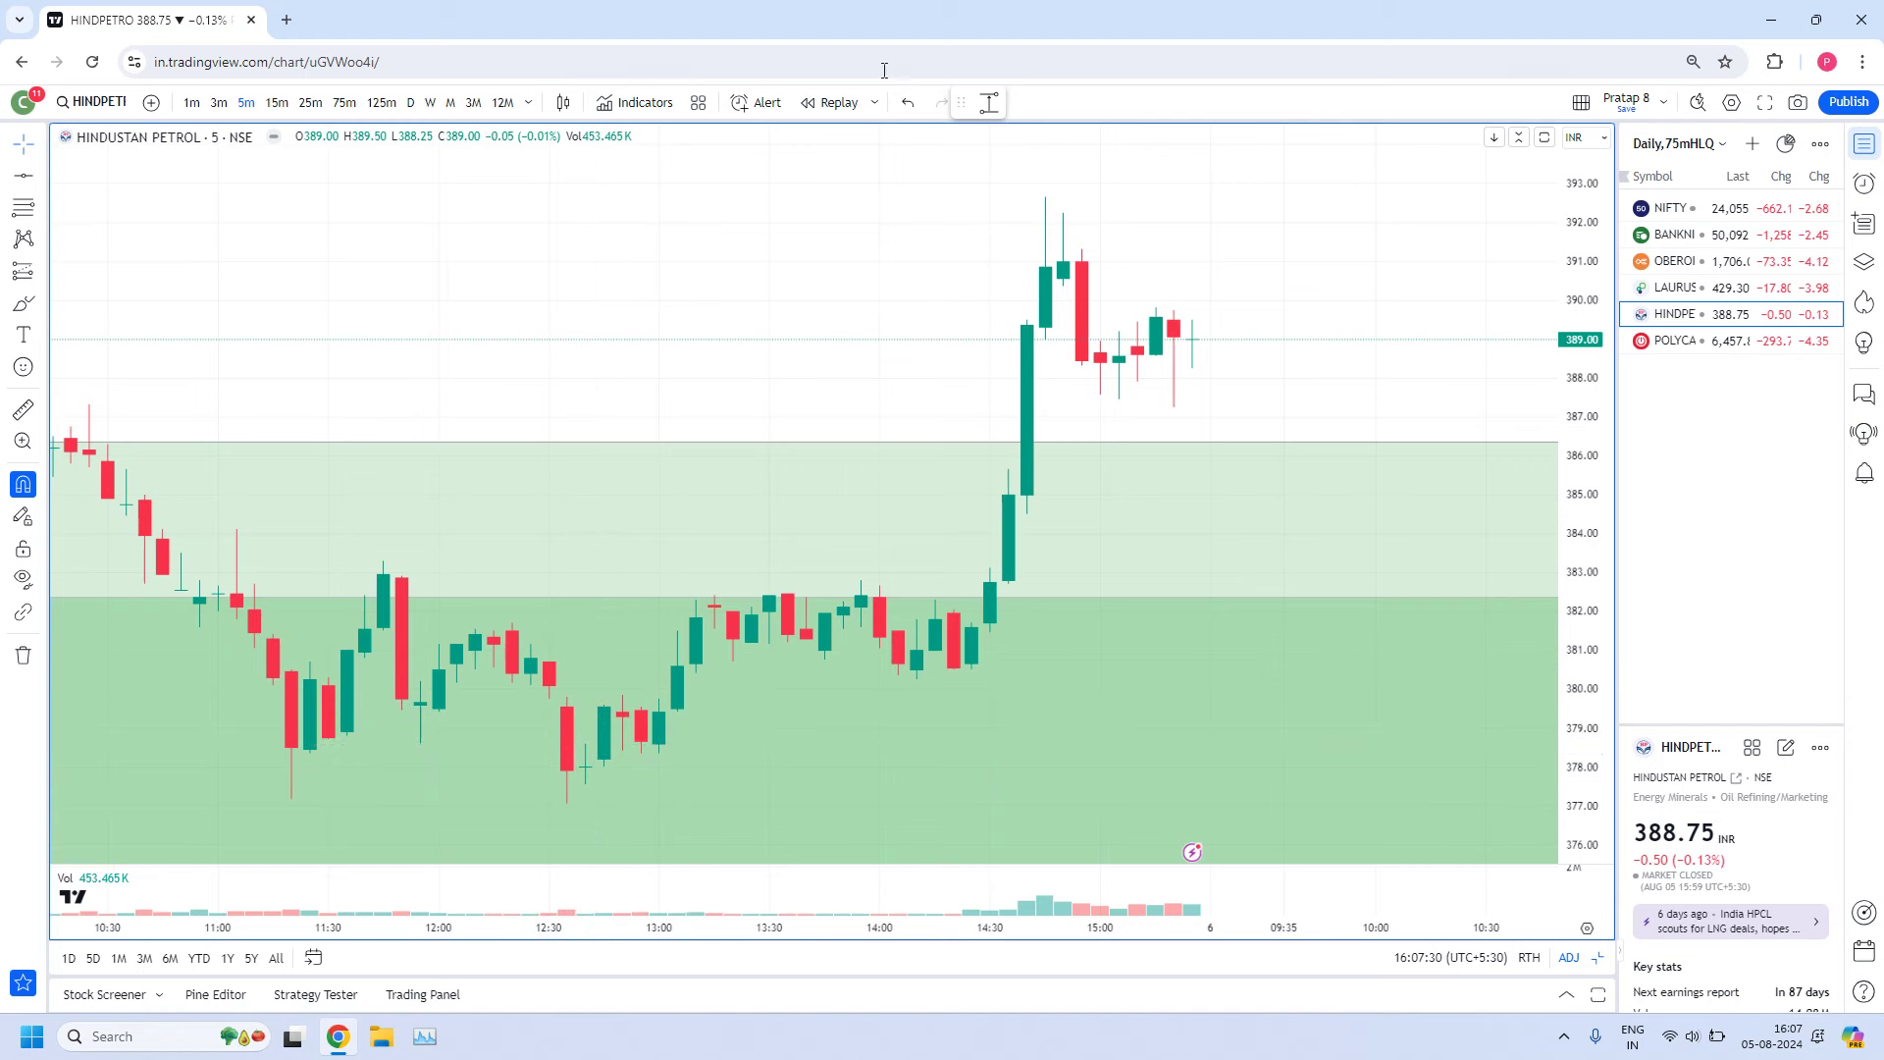
left_click(989, 102)
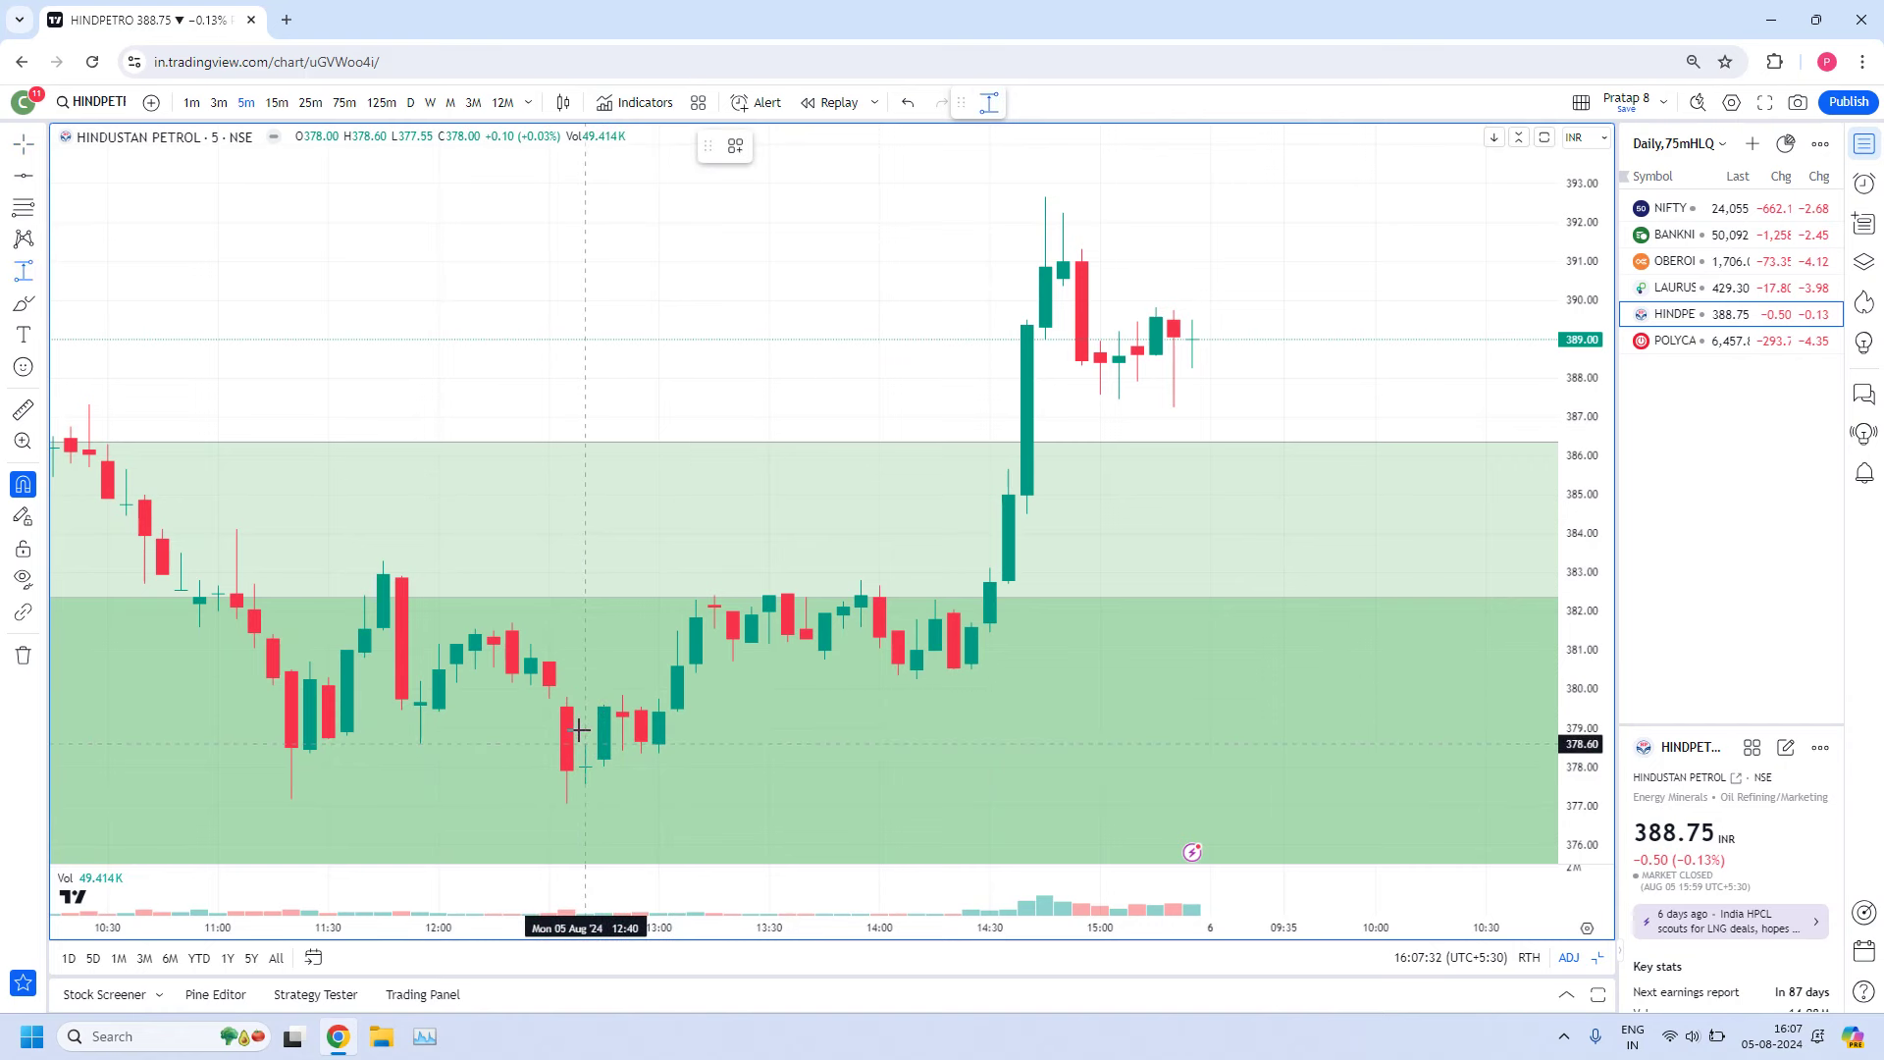
left_click_drag(579, 730, 562, 804)
right_click(562, 805)
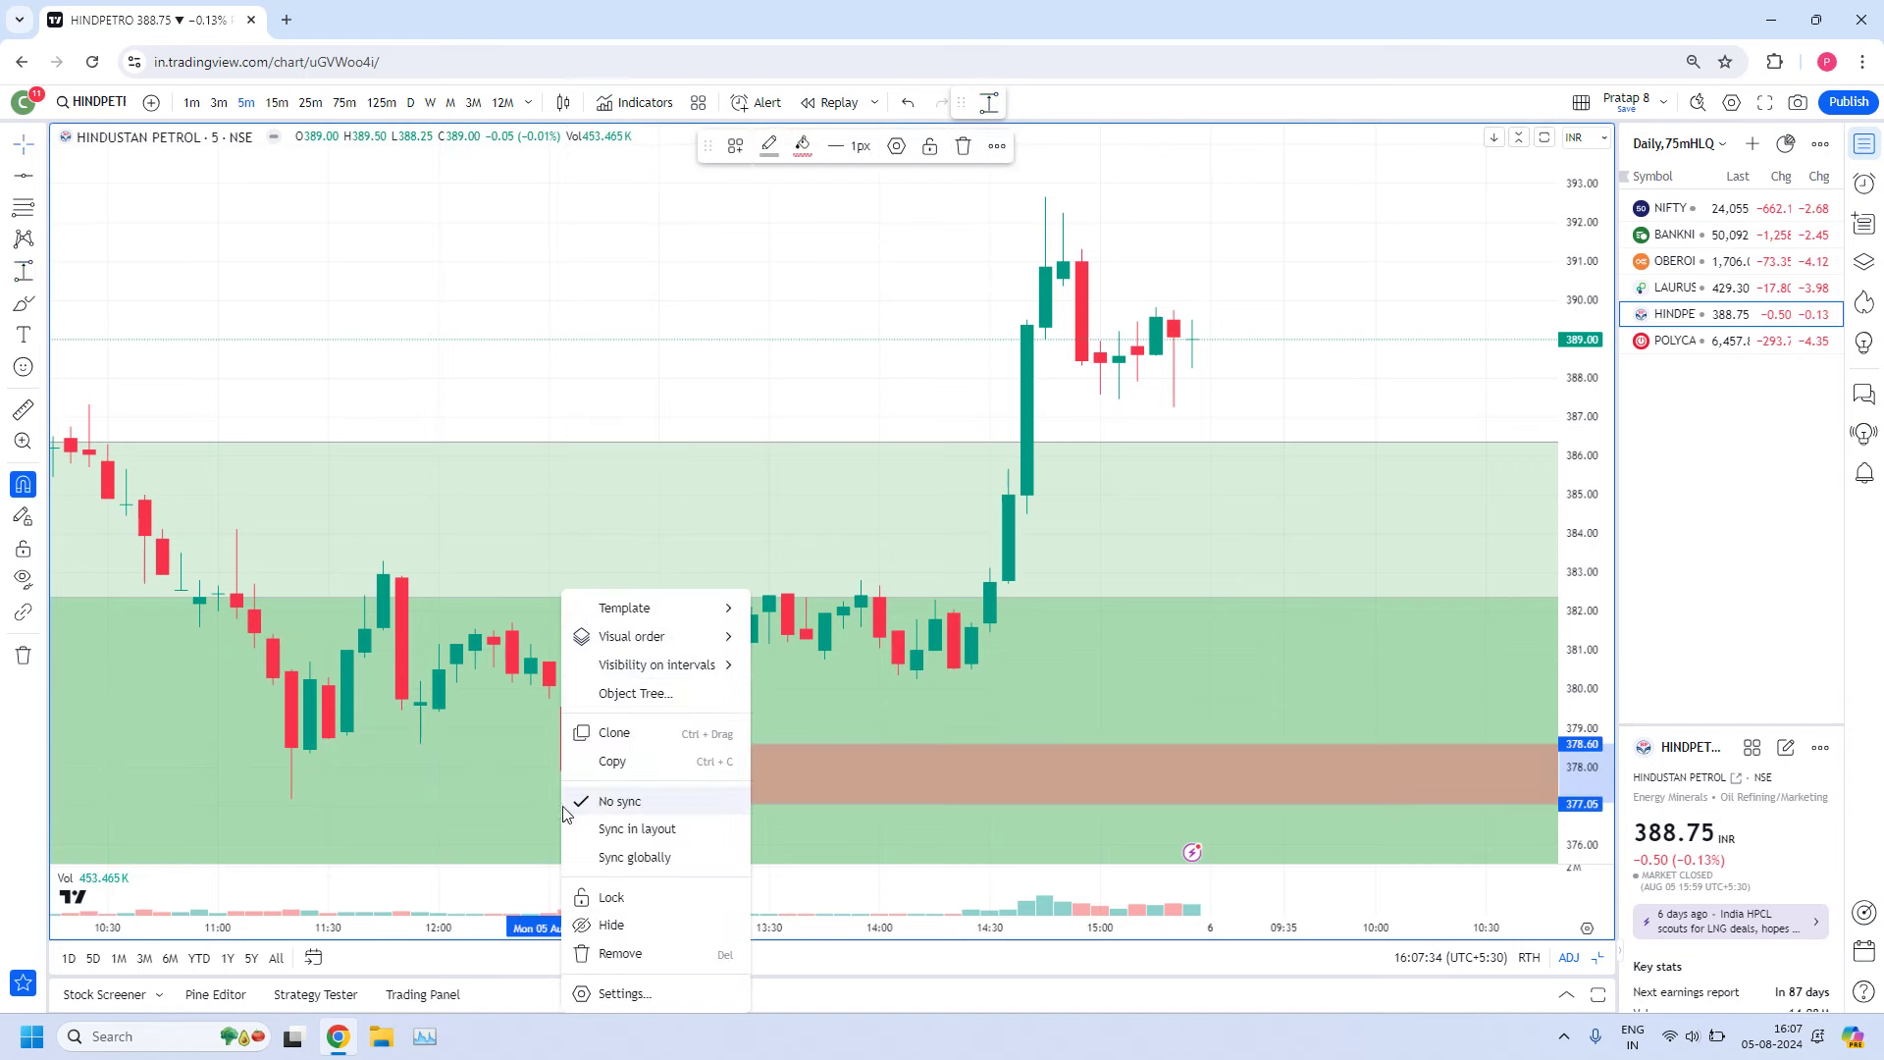
mouse_move(630, 610)
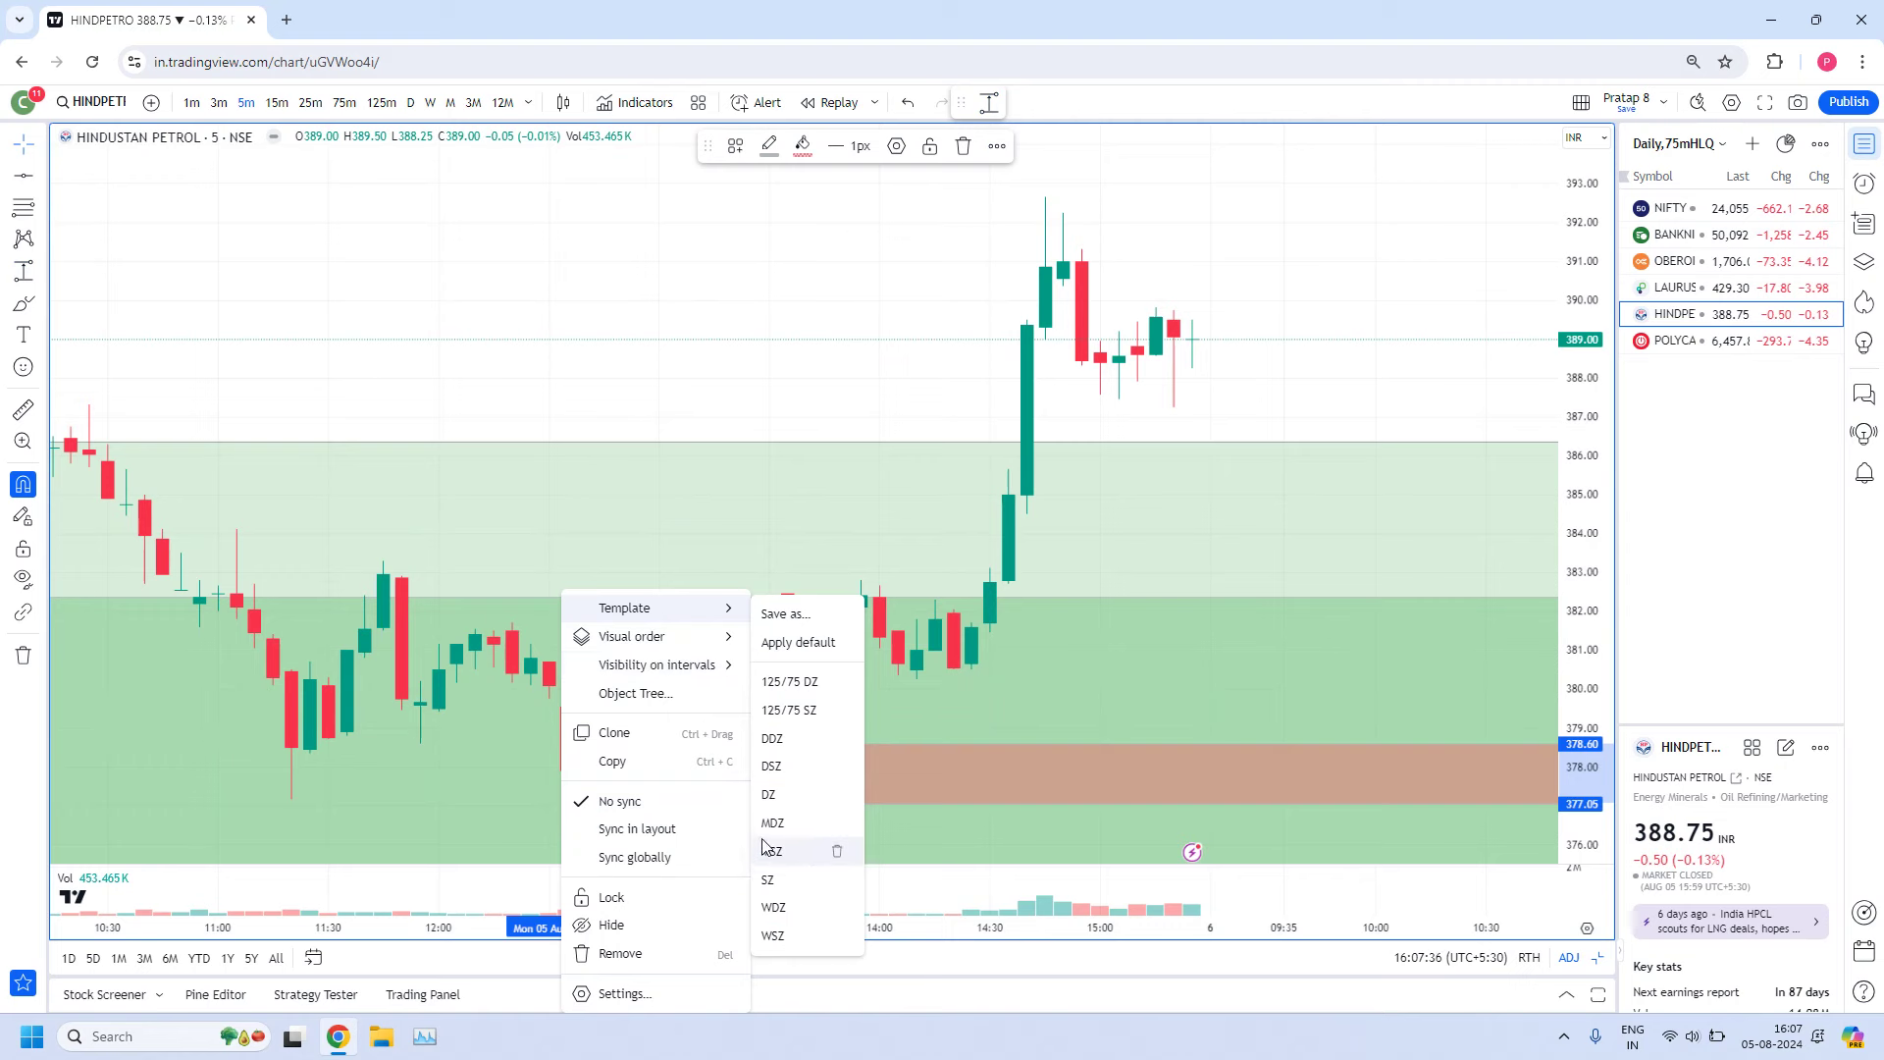
left_click(770, 794)
left_click(673, 269)
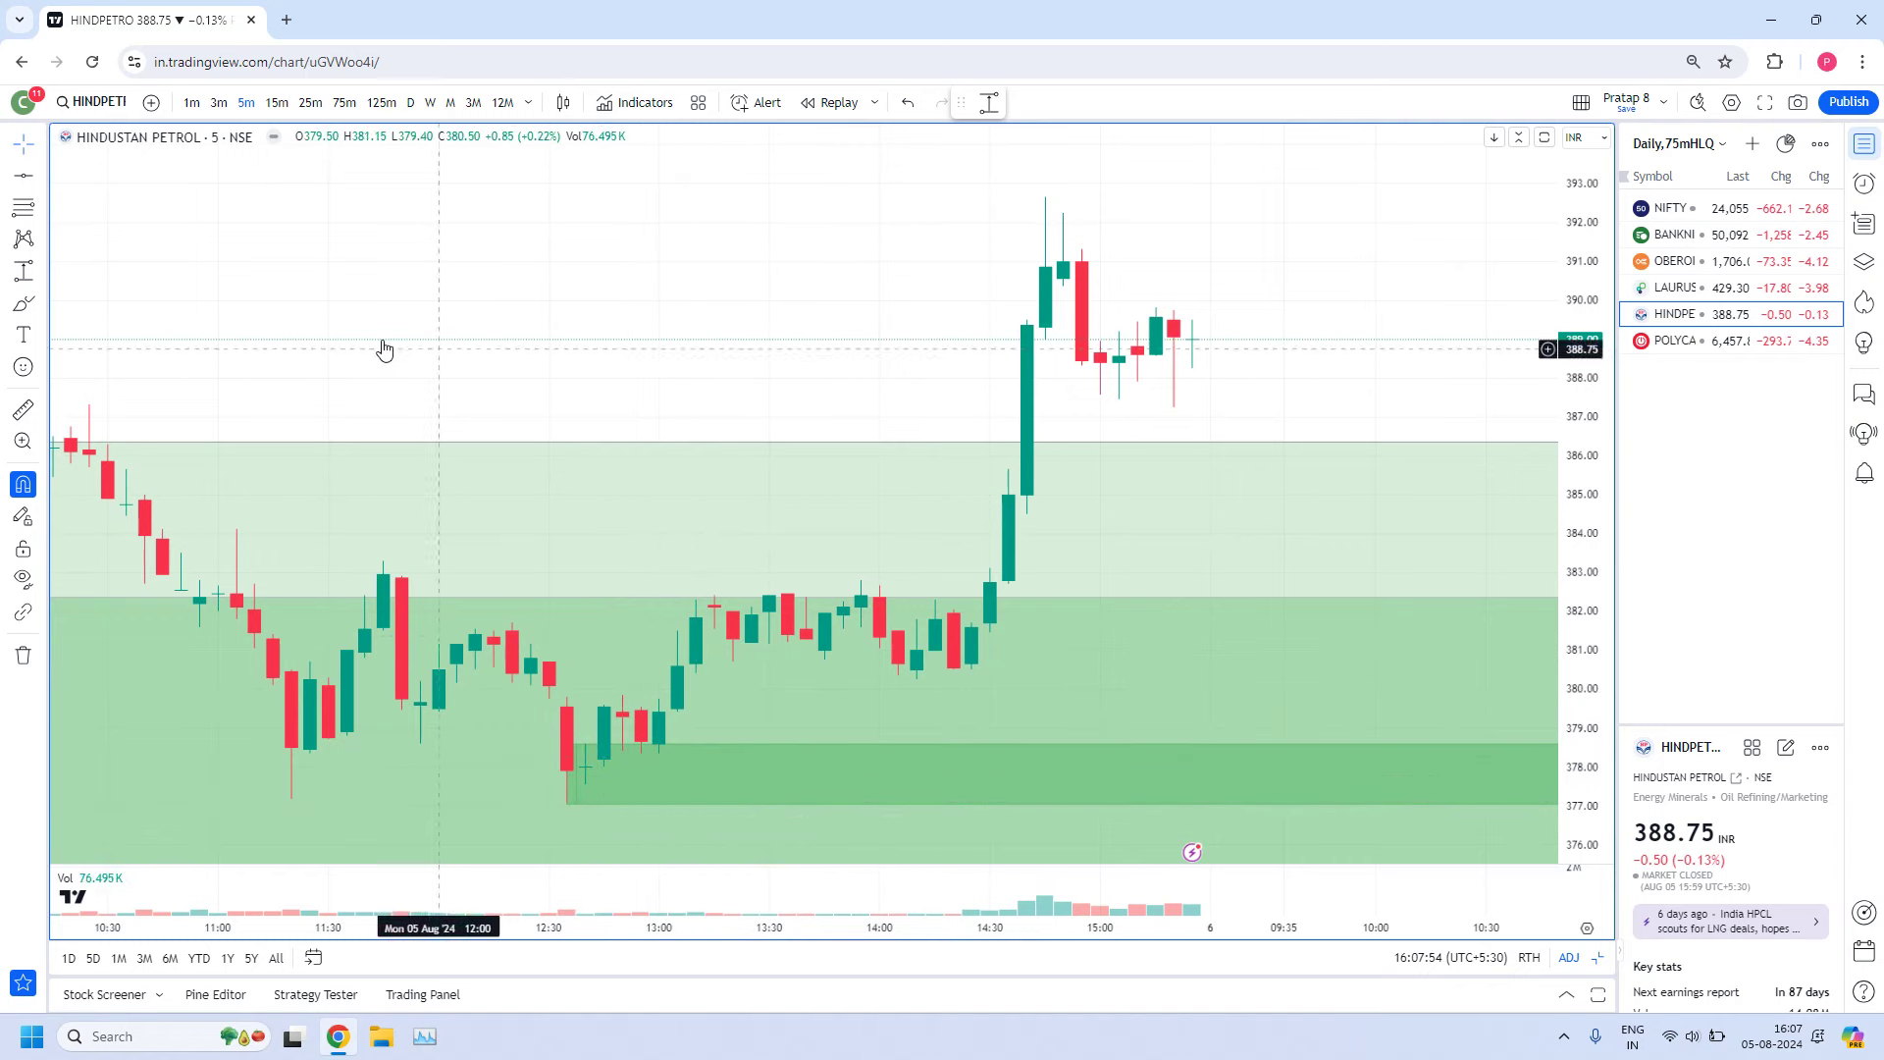
On the 15-minute chart, mark a zone from 391.25 to 393.40 at the 2 August 14:45 candle and apply the 125/75 SZ template
left_click(276, 104)
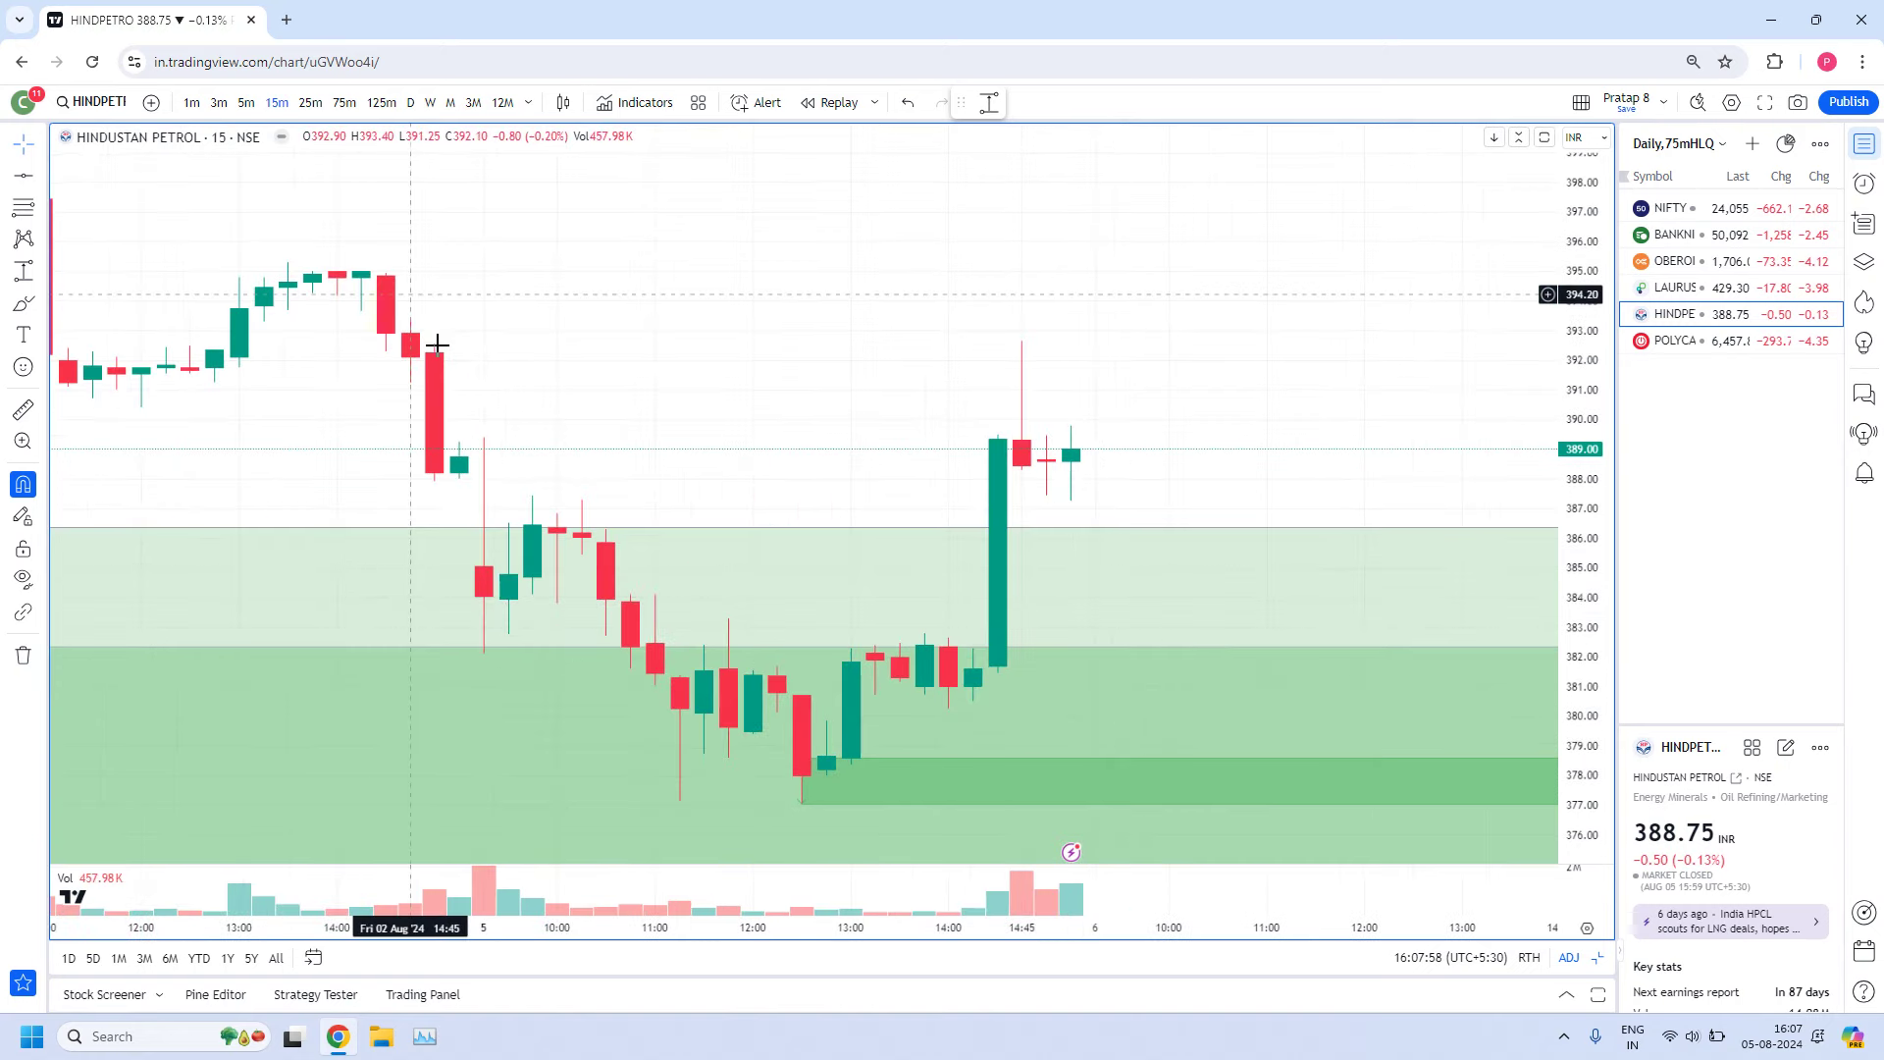
left_click(986, 103)
left_click(411, 383)
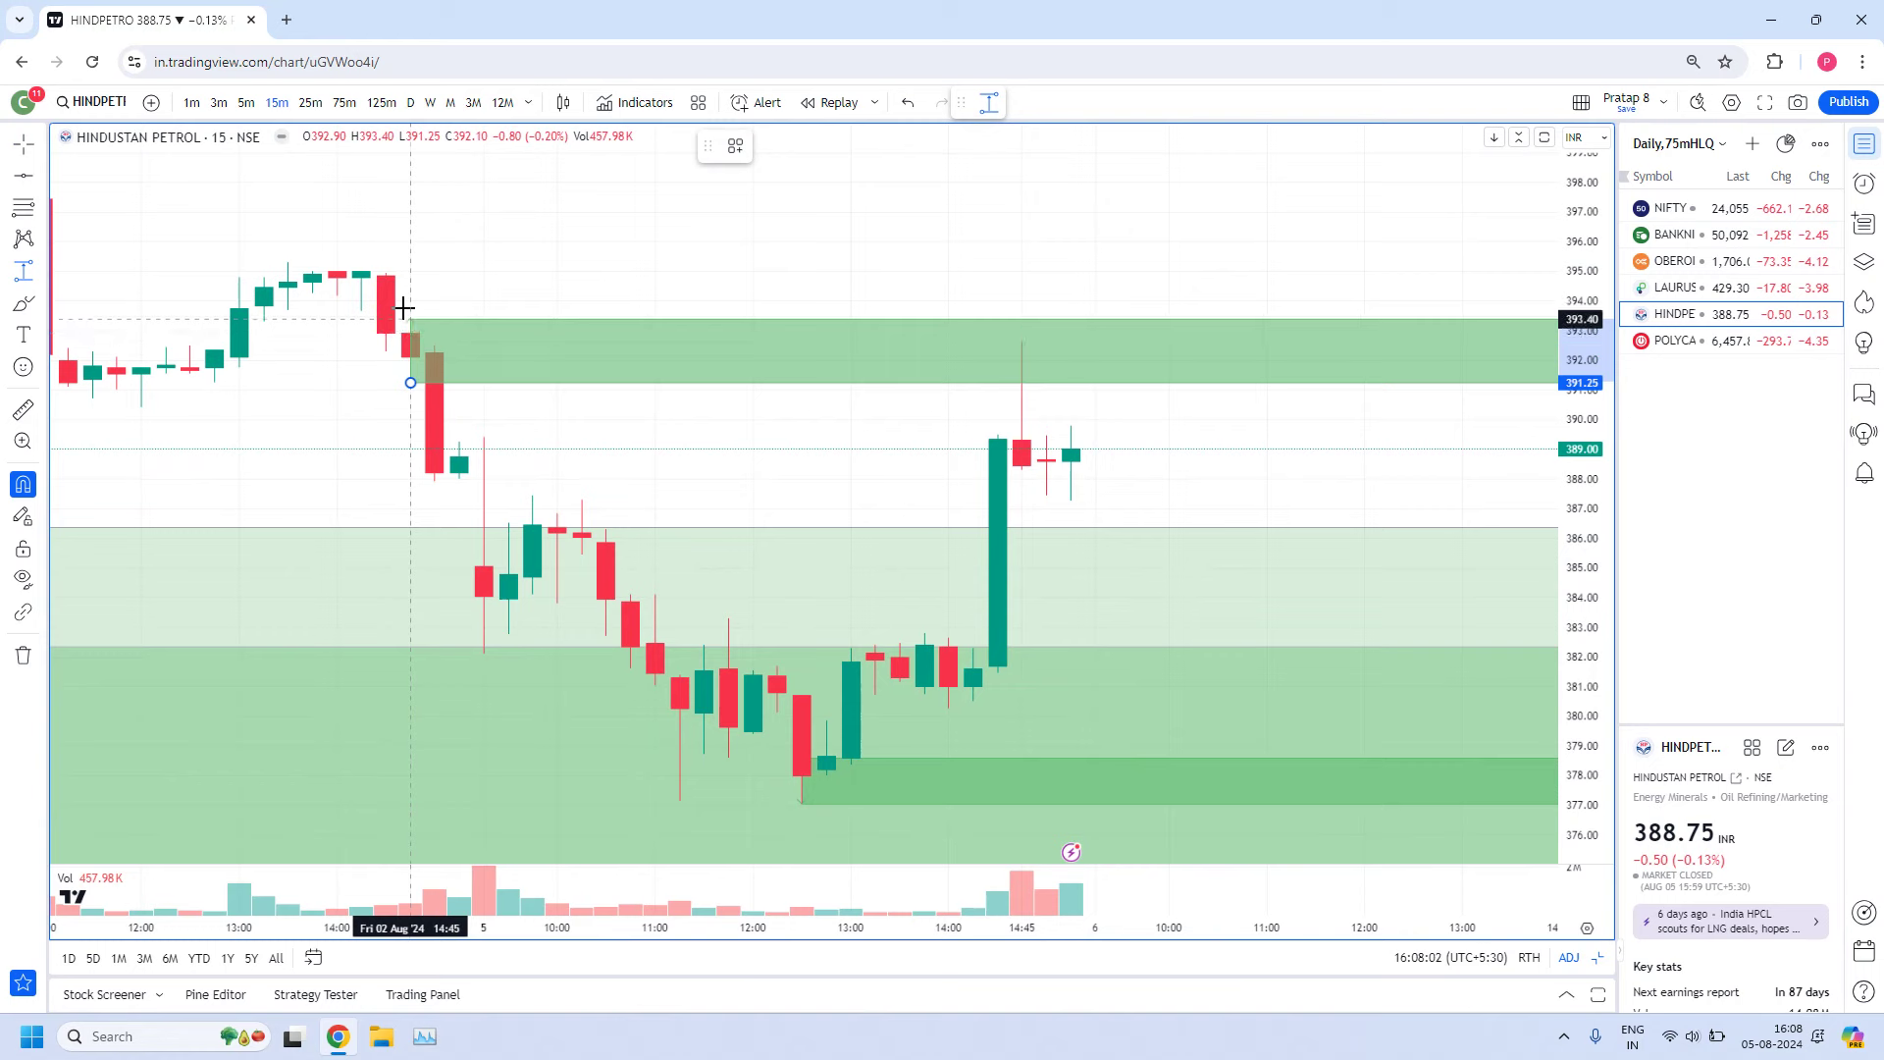
left_click(407, 309)
right_click(407, 309)
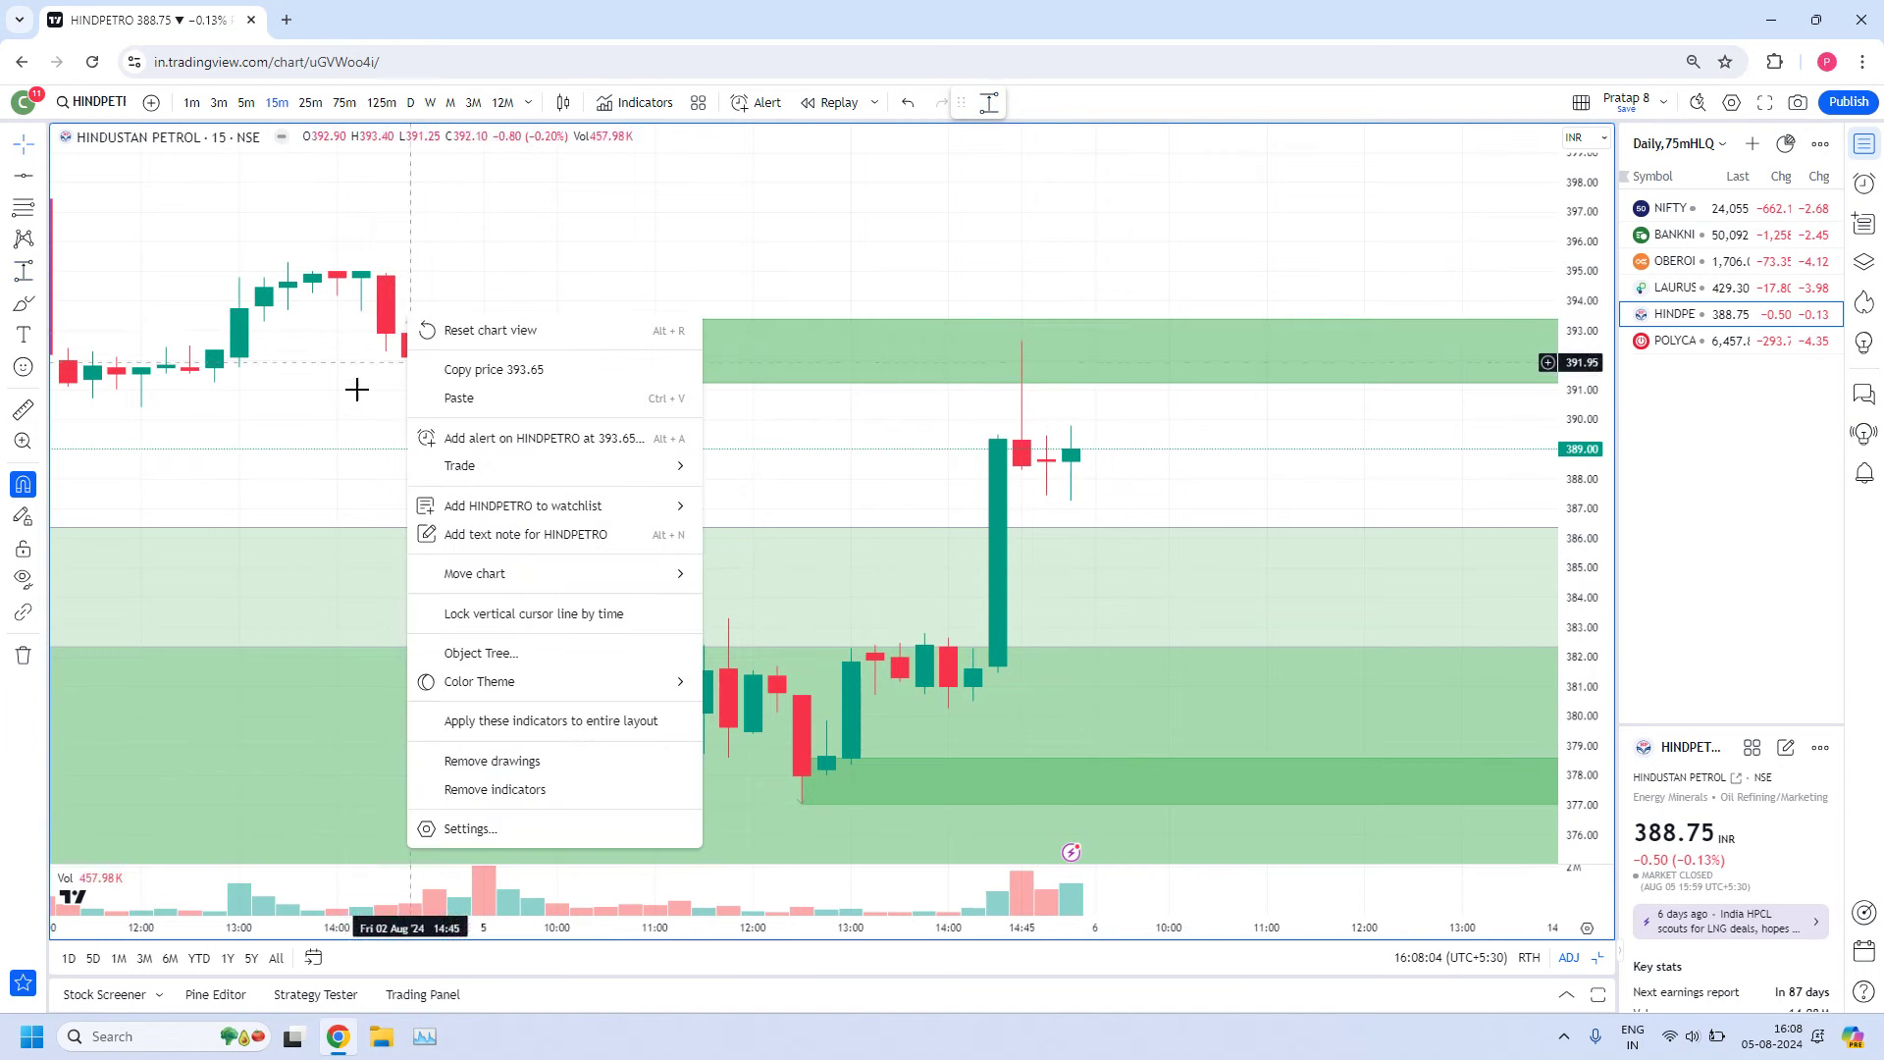
left_click(357, 387)
left_click(413, 322)
right_click(412, 321)
mouse_move(510, 340)
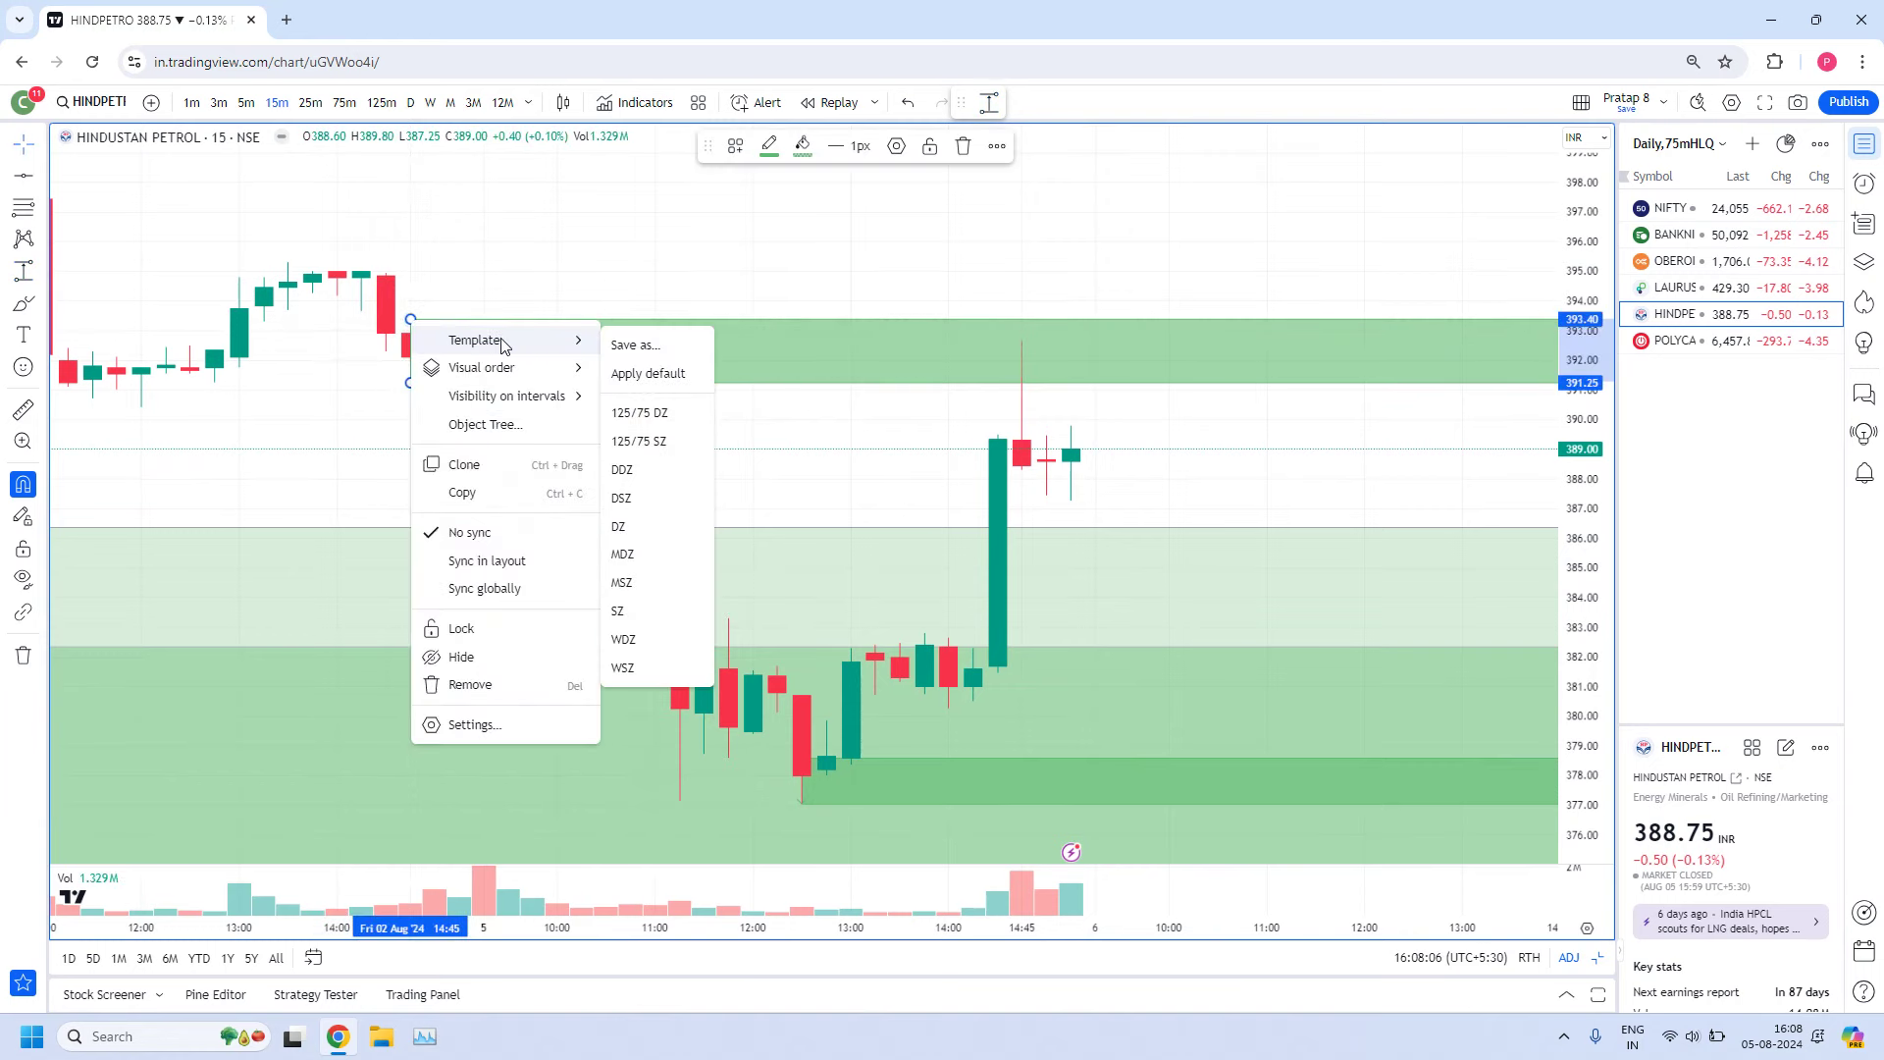
left_click(647, 442)
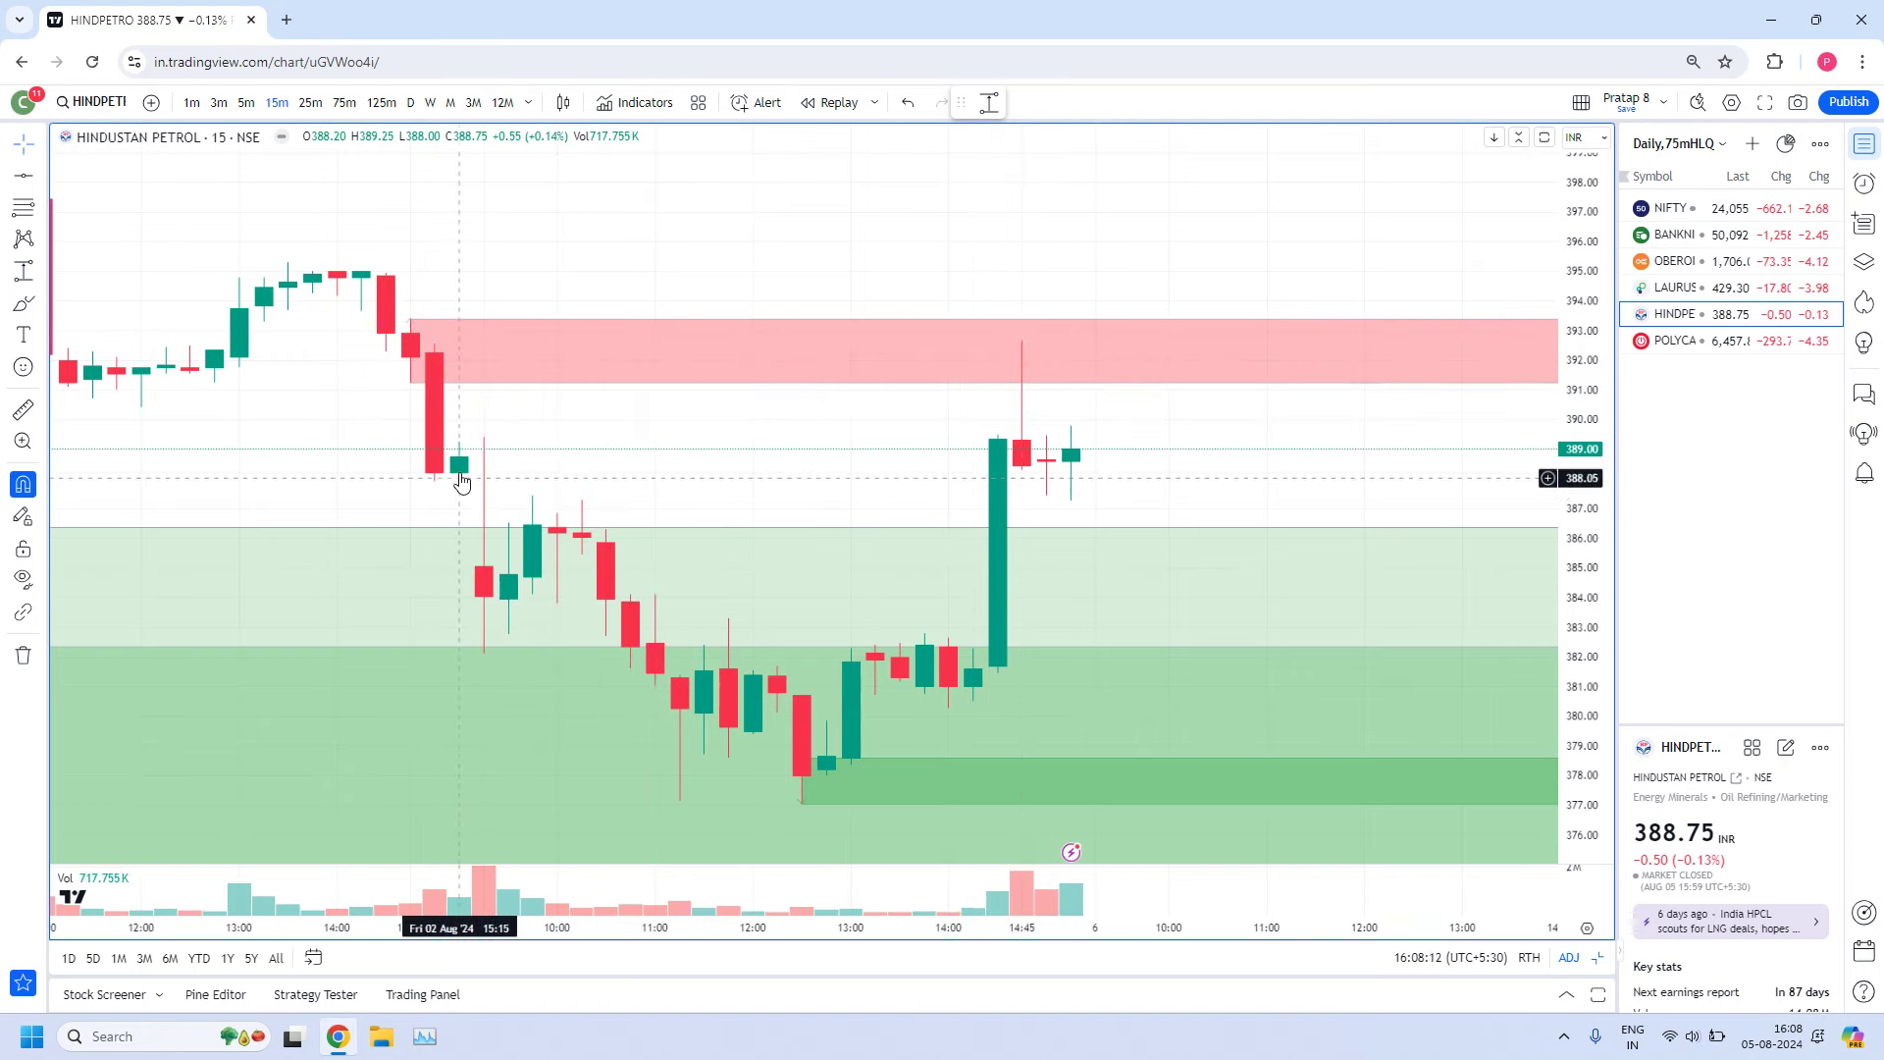
Mark a second supply zone from 387.90 at the late 2 August candles up to the 5 August 09:15 candle's high of 389.40
left_click(989, 104)
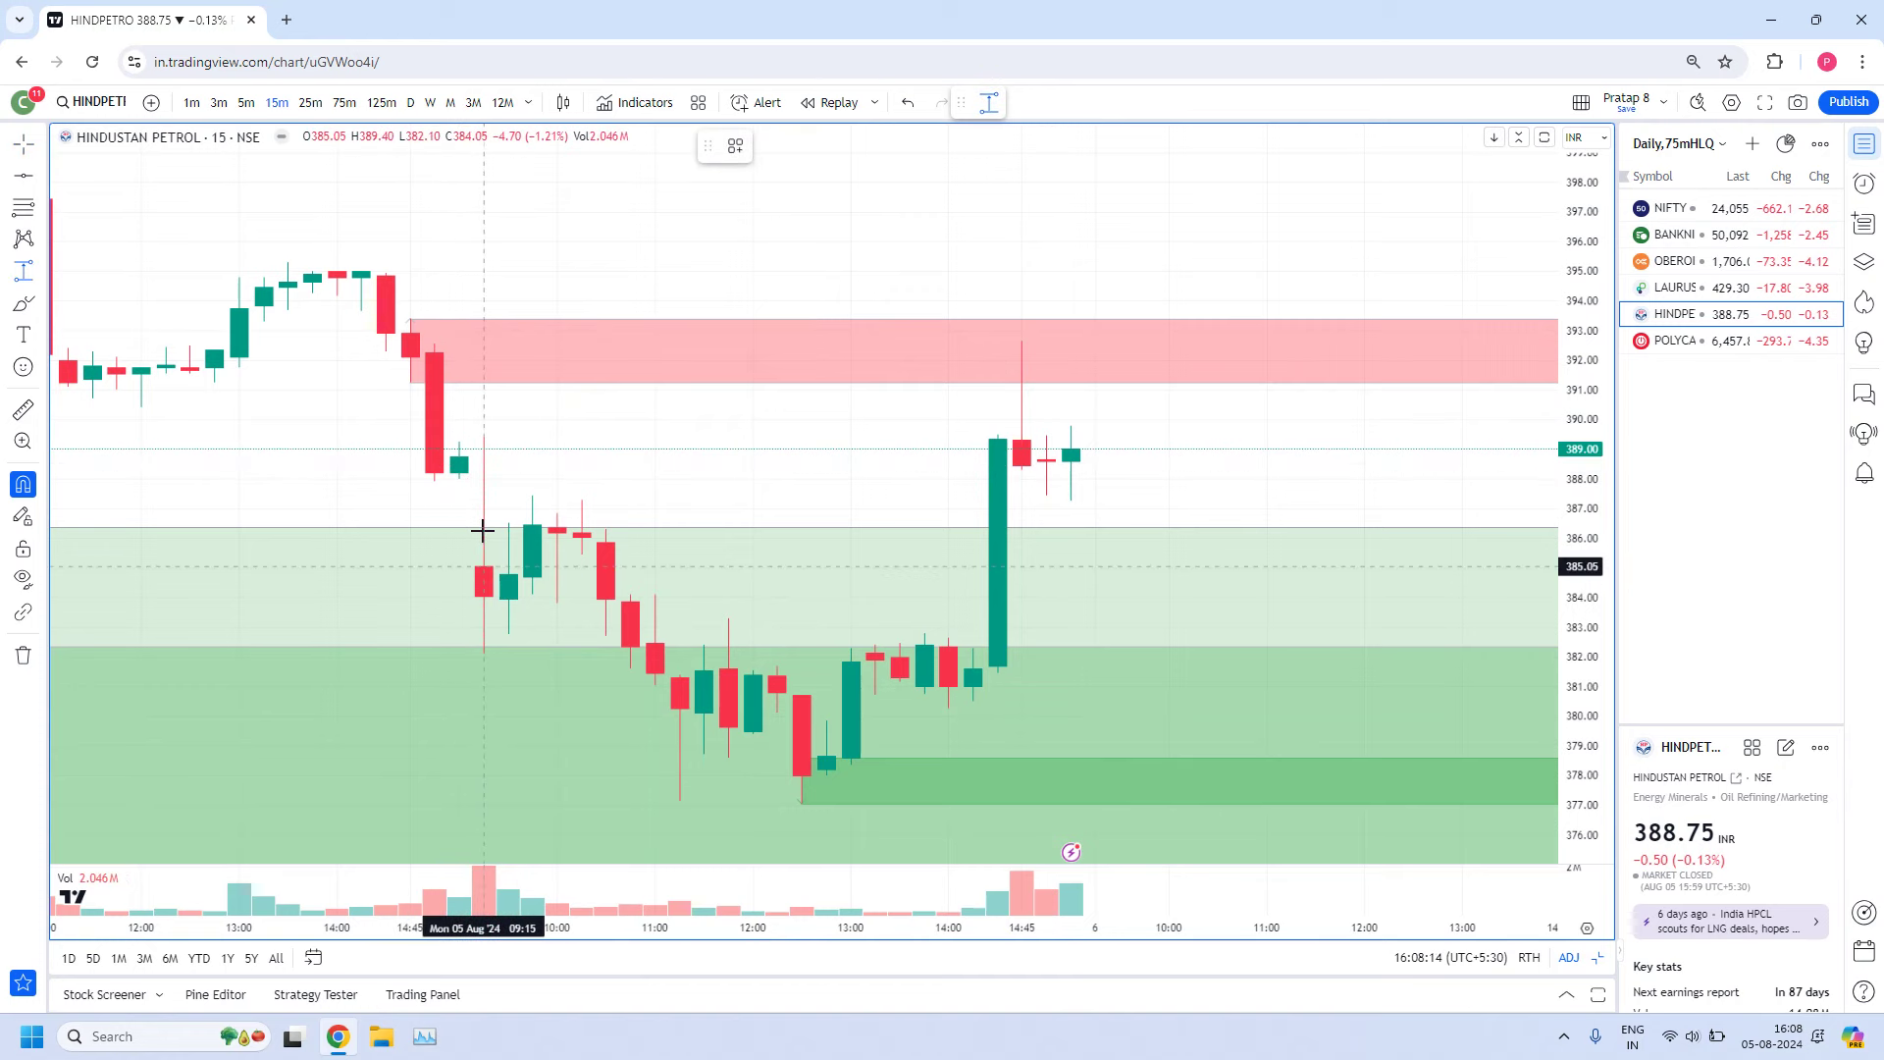
left_click(459, 442)
left_click(435, 480)
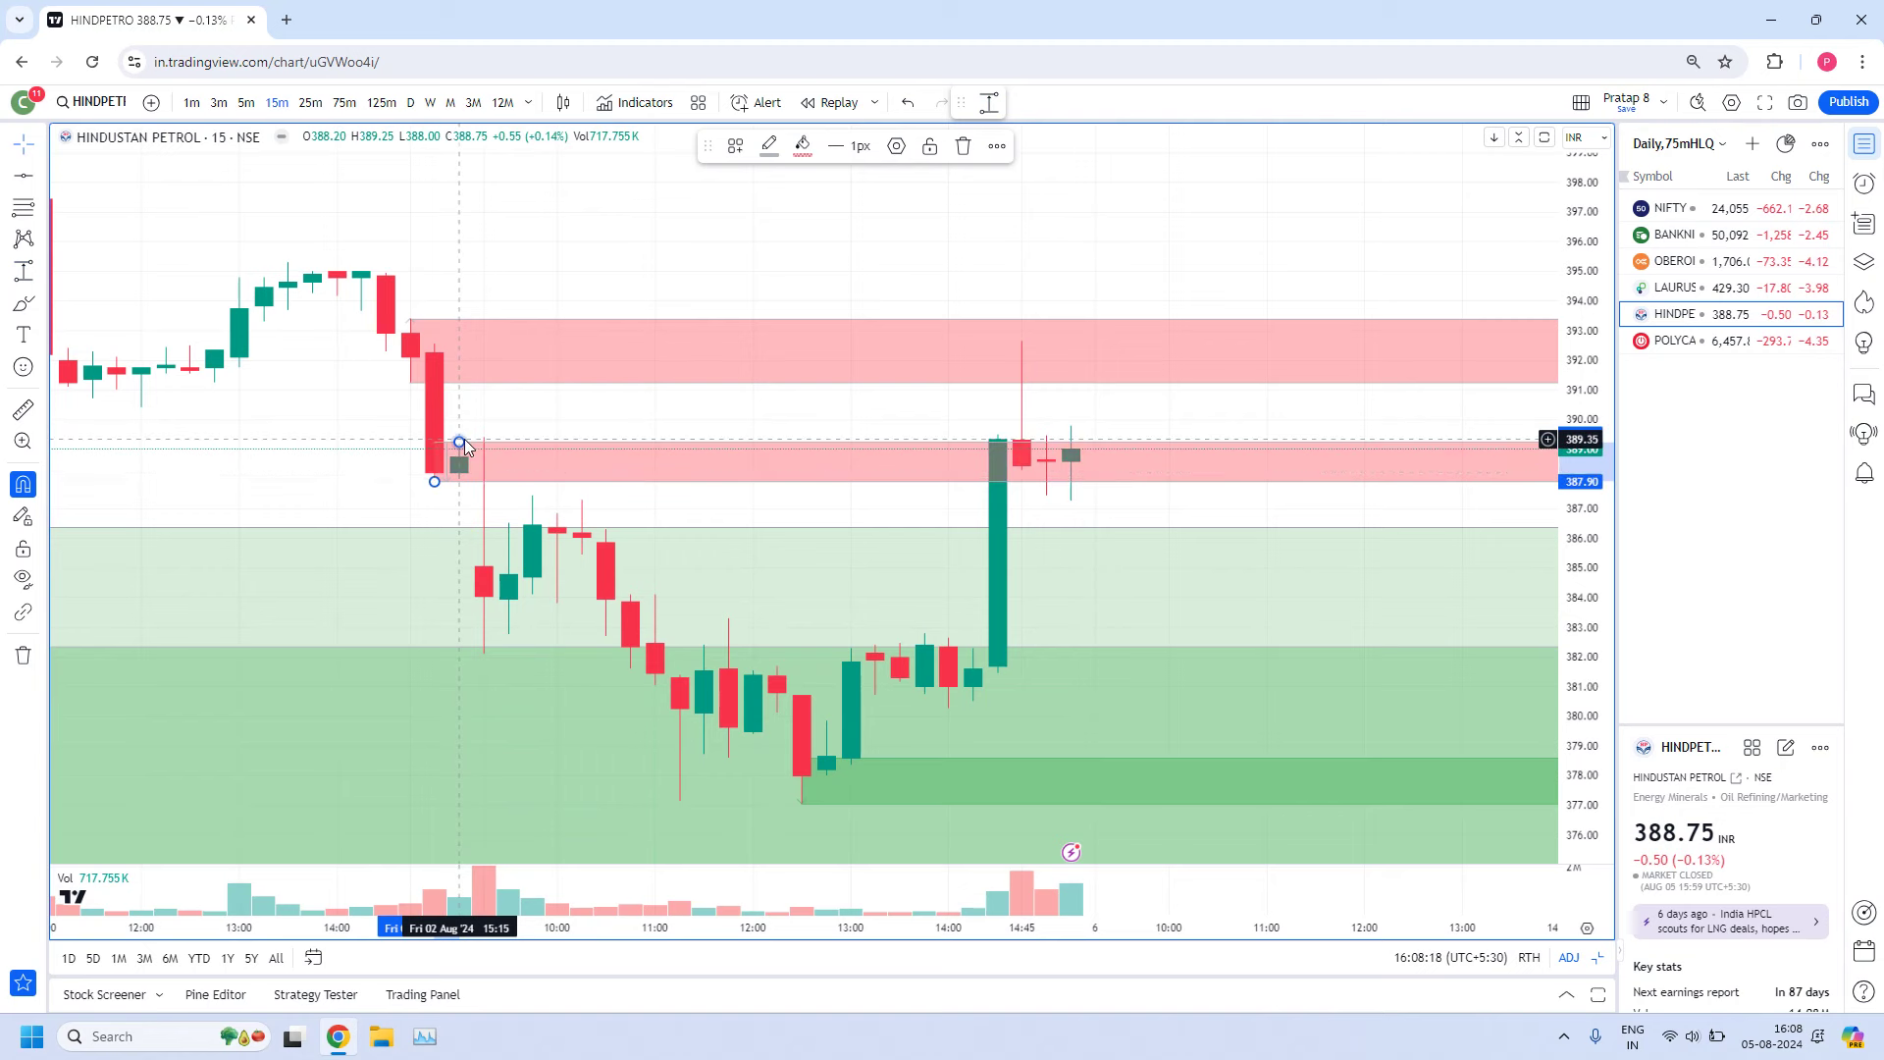
left_click_drag(460, 443, 487, 437)
left_click(569, 198)
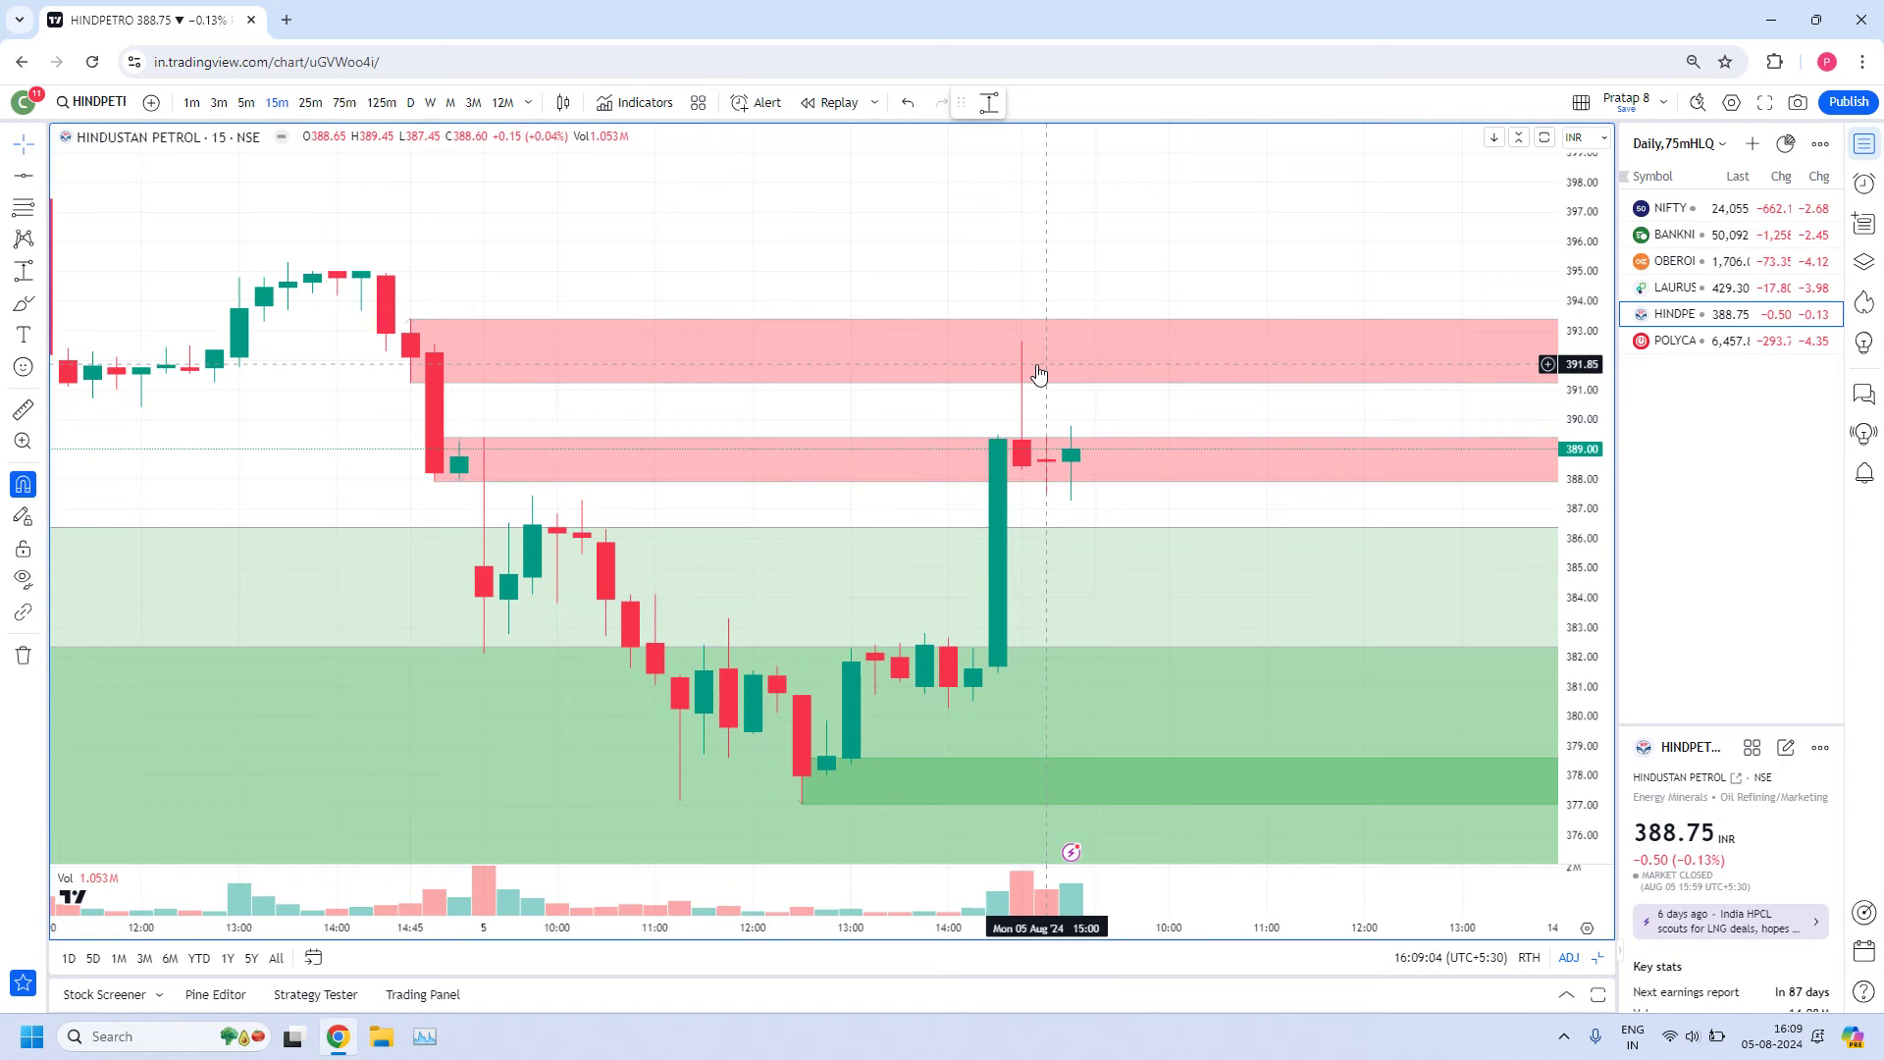
Compare the new 5 August demand zone with the larger 29–30 July demand zones on the 5-minute timeframe
left_click(247, 103)
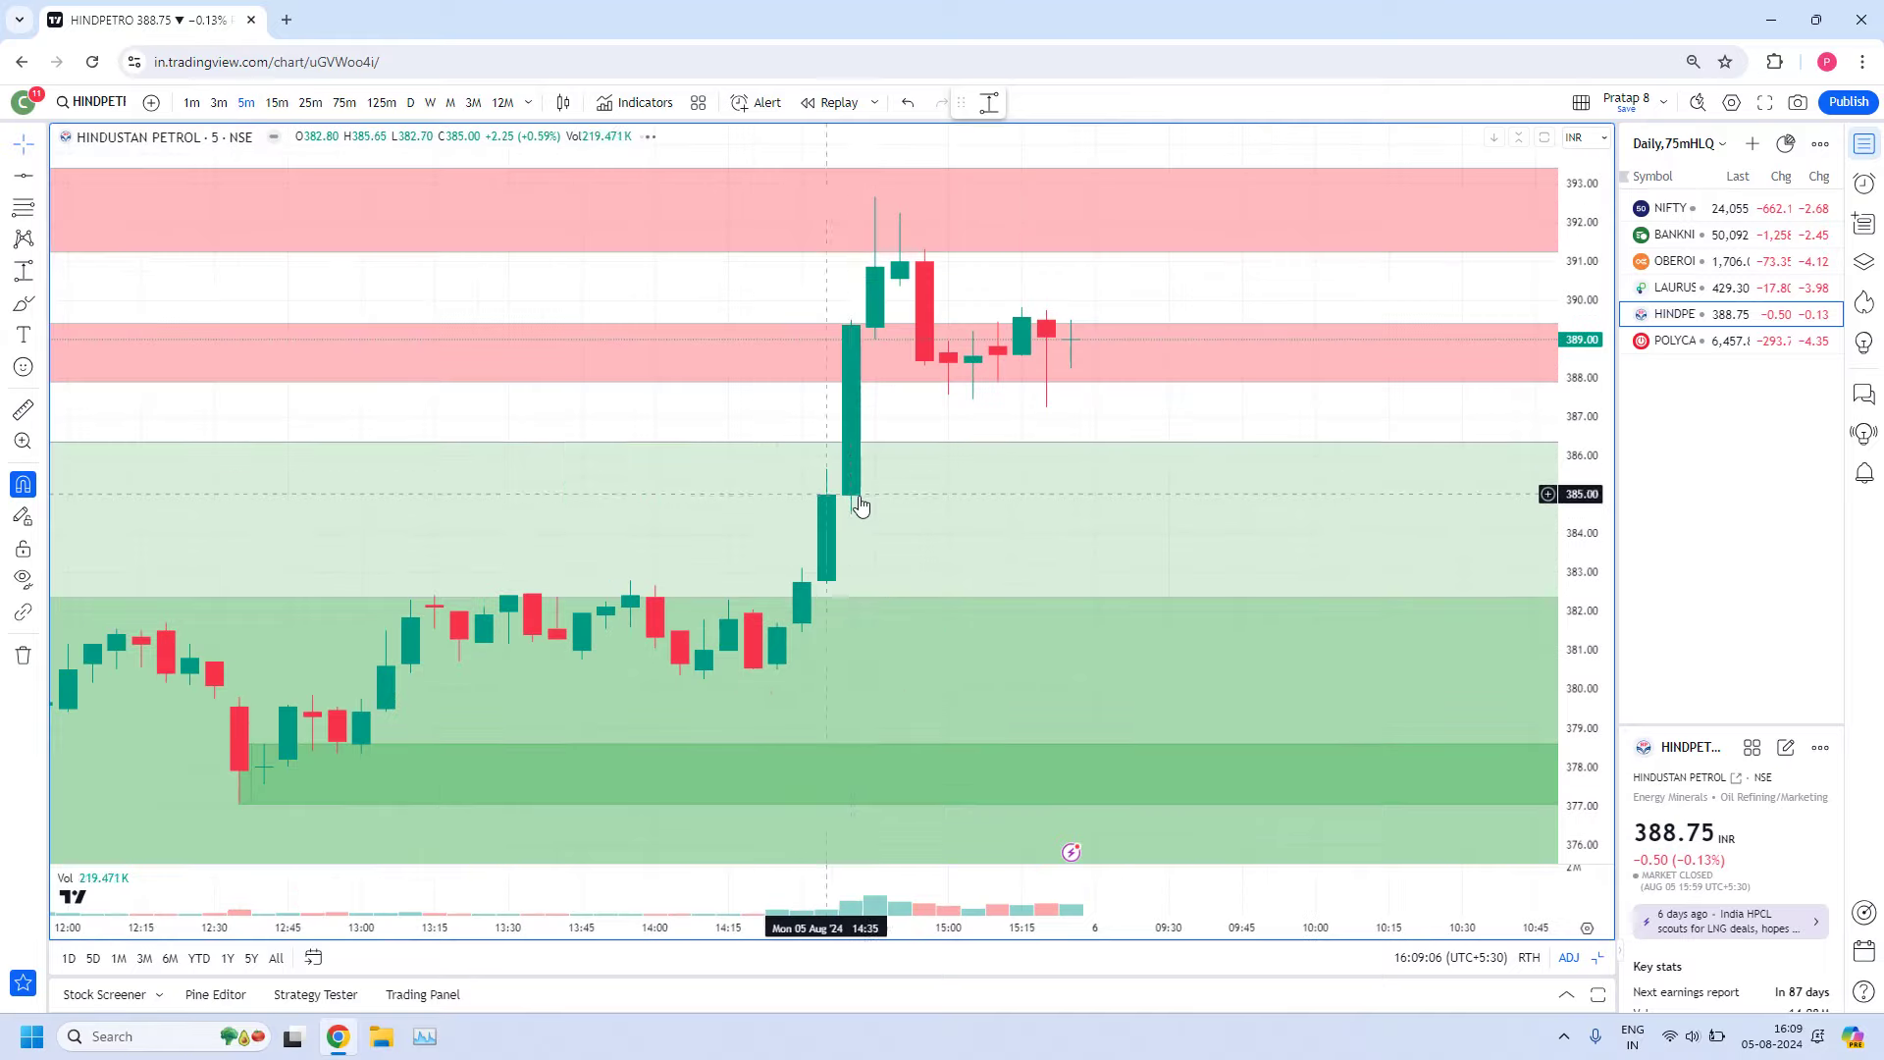
scroll(1106, 695, "up", 5)
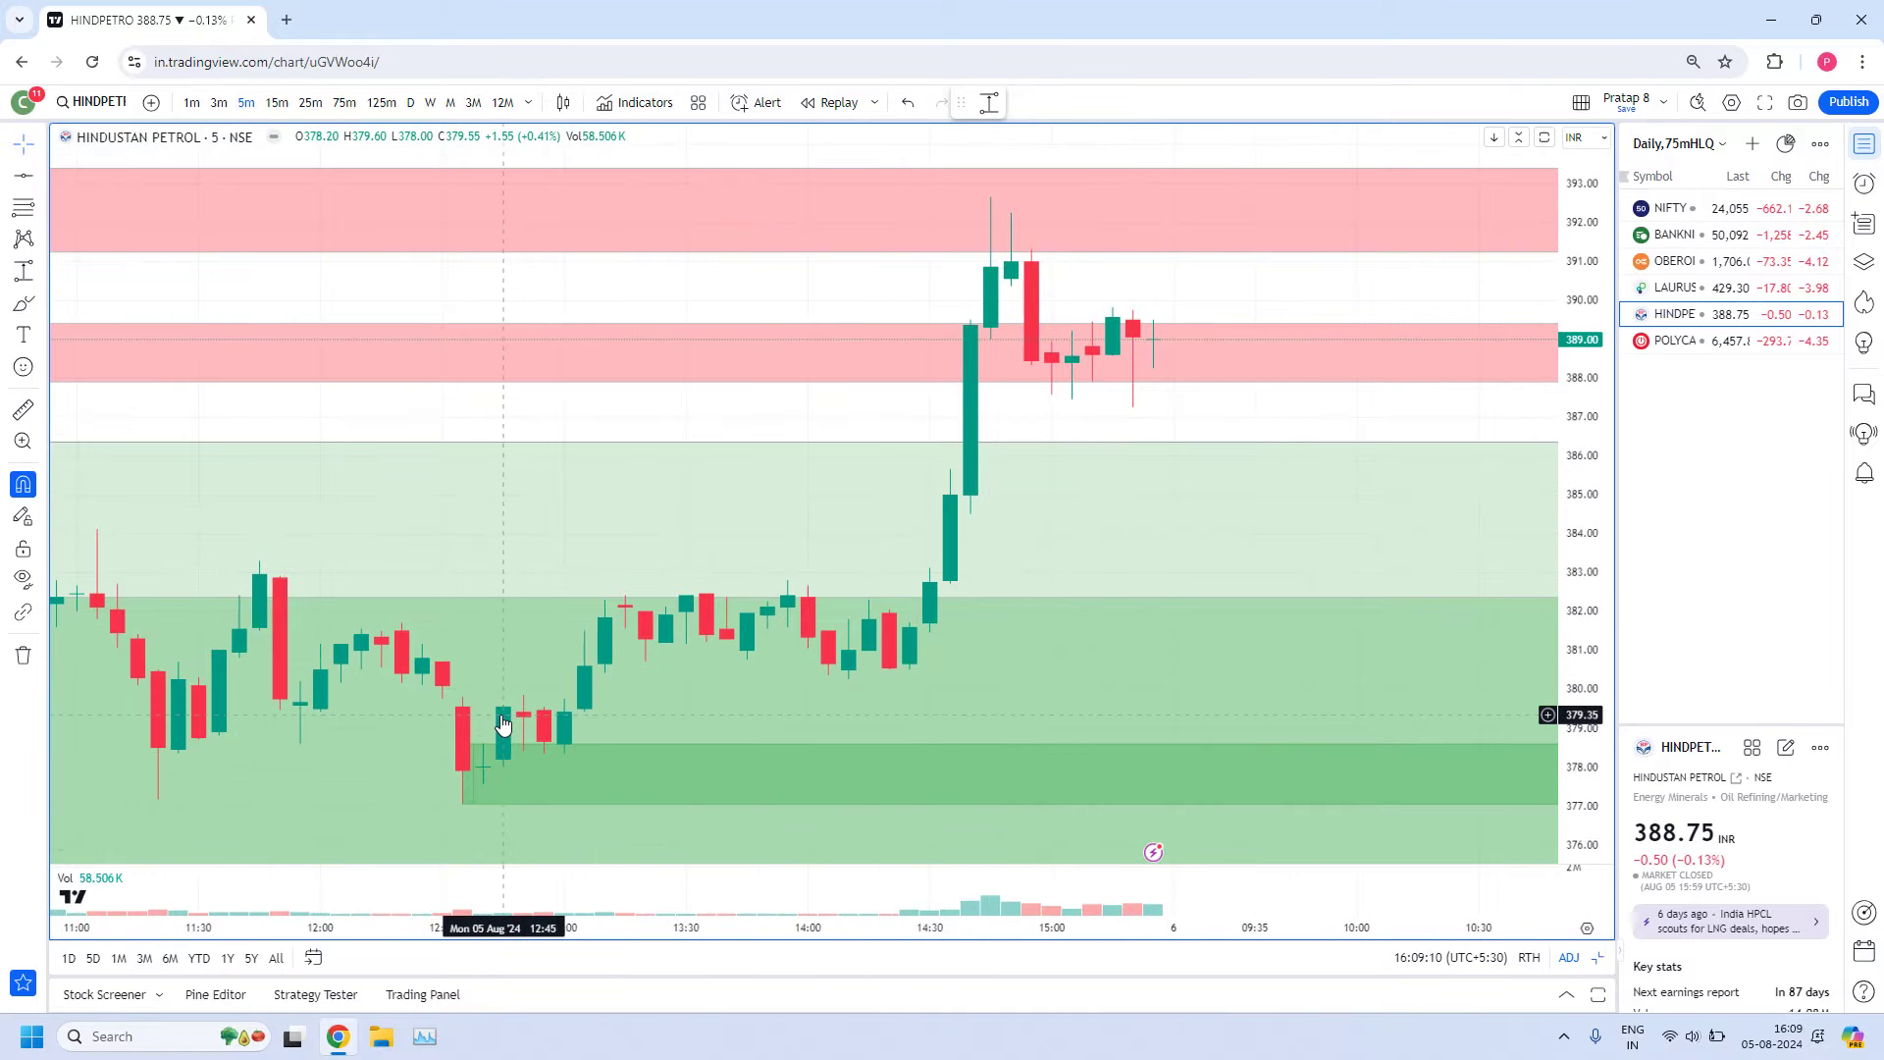
scroll(602, 769, "down", 4)
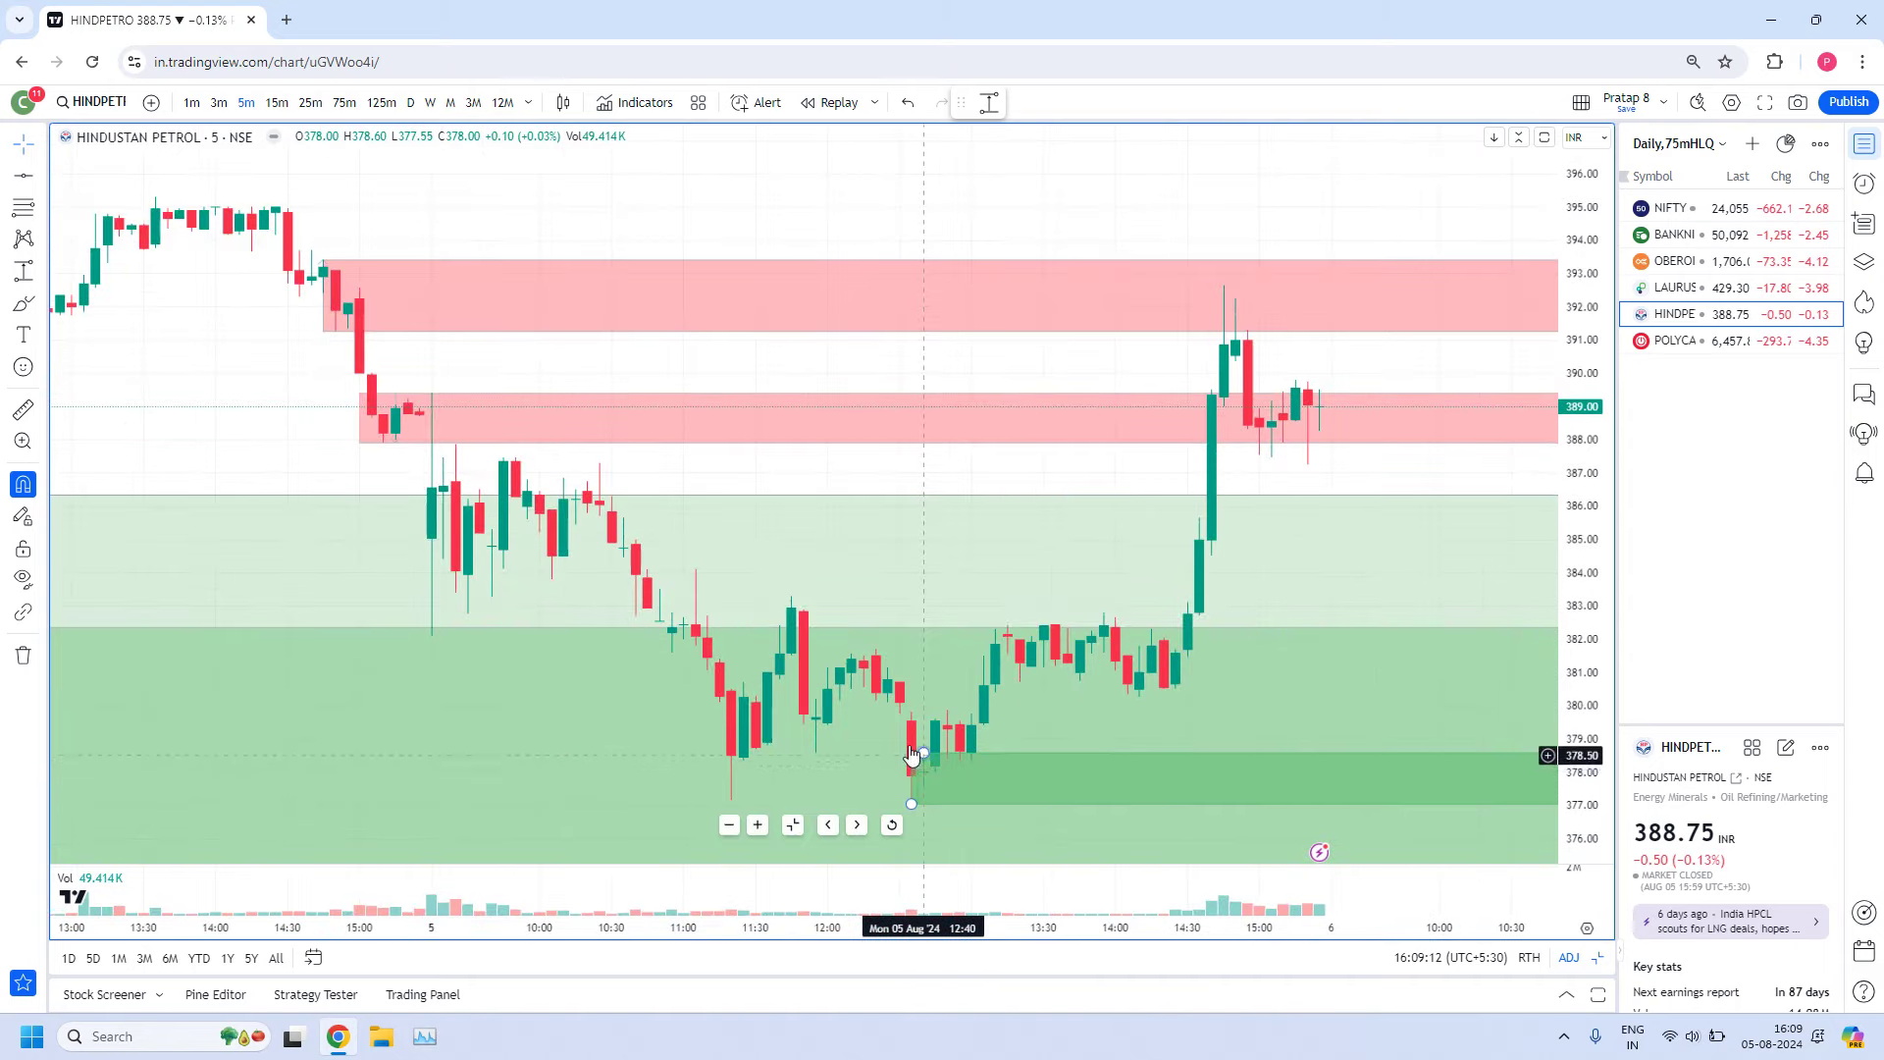
scroll(975, 703, "down", 10)
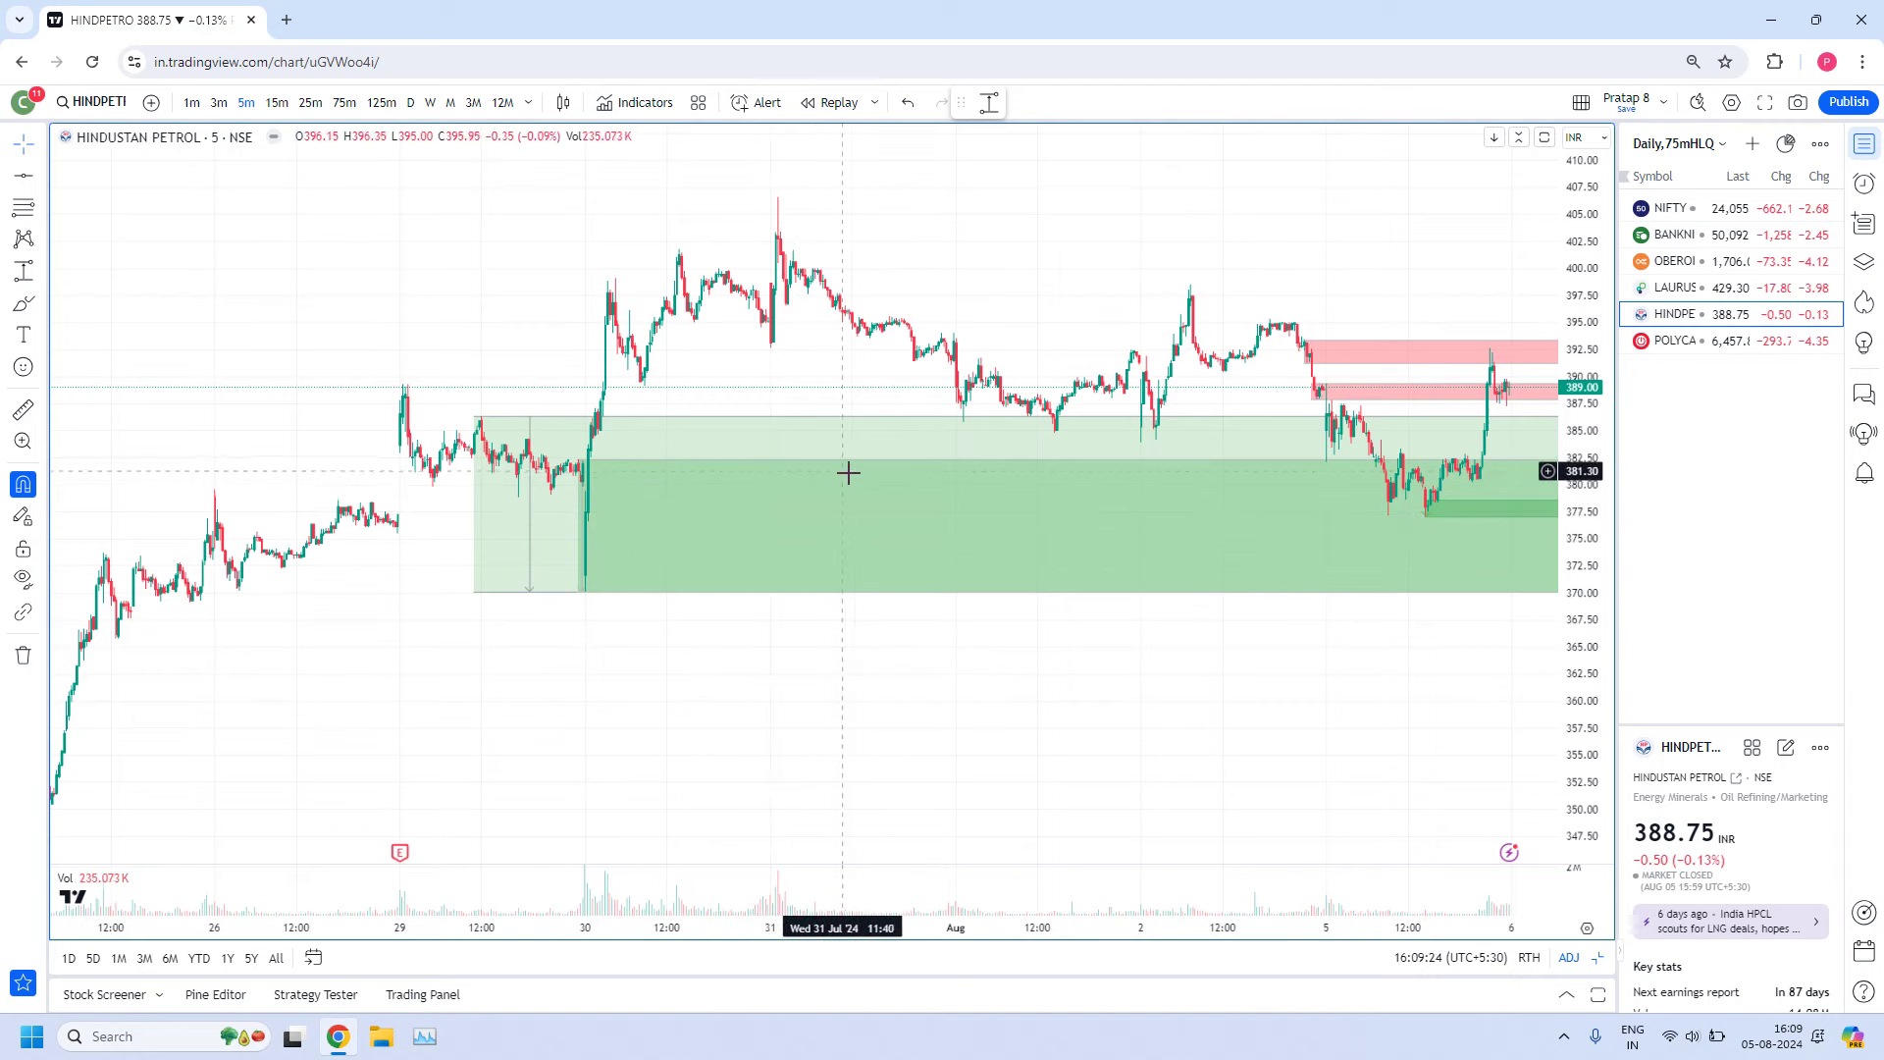
scroll(1274, 620, "up", 2)
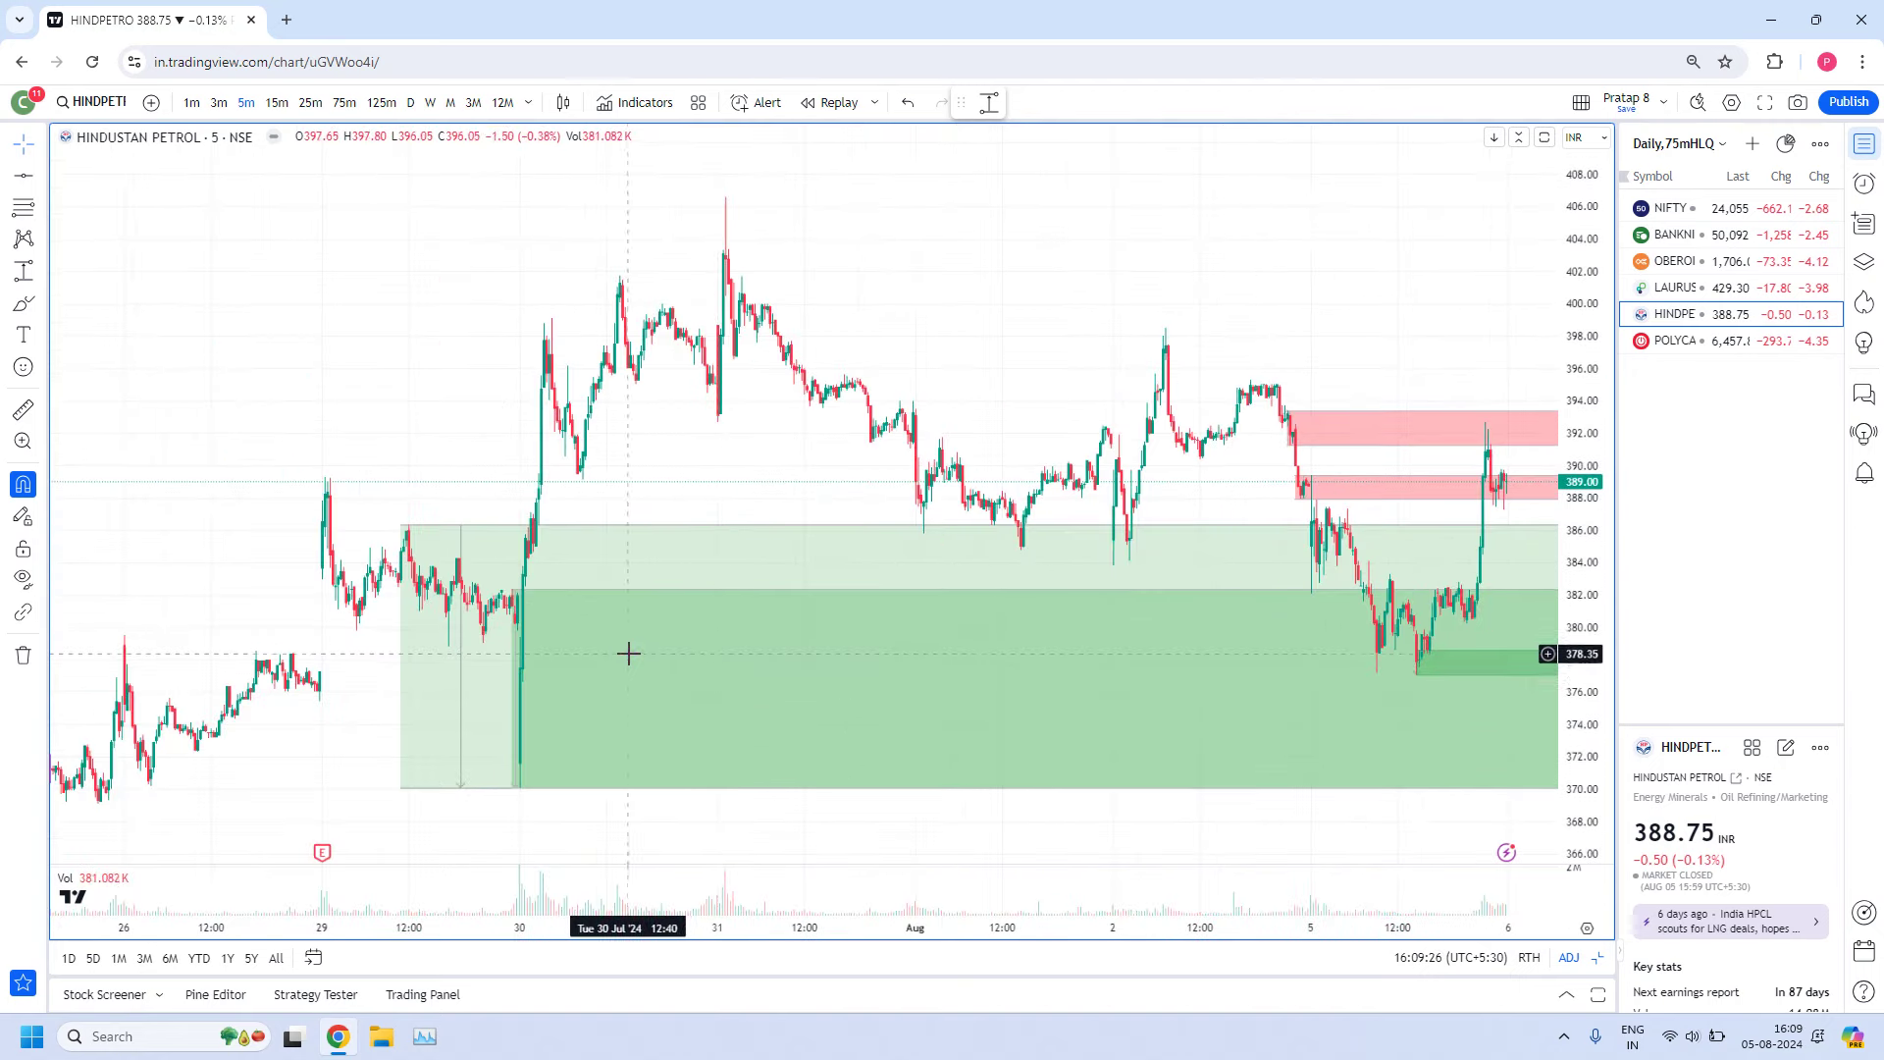
scroll(1027, 631, "up", 5)
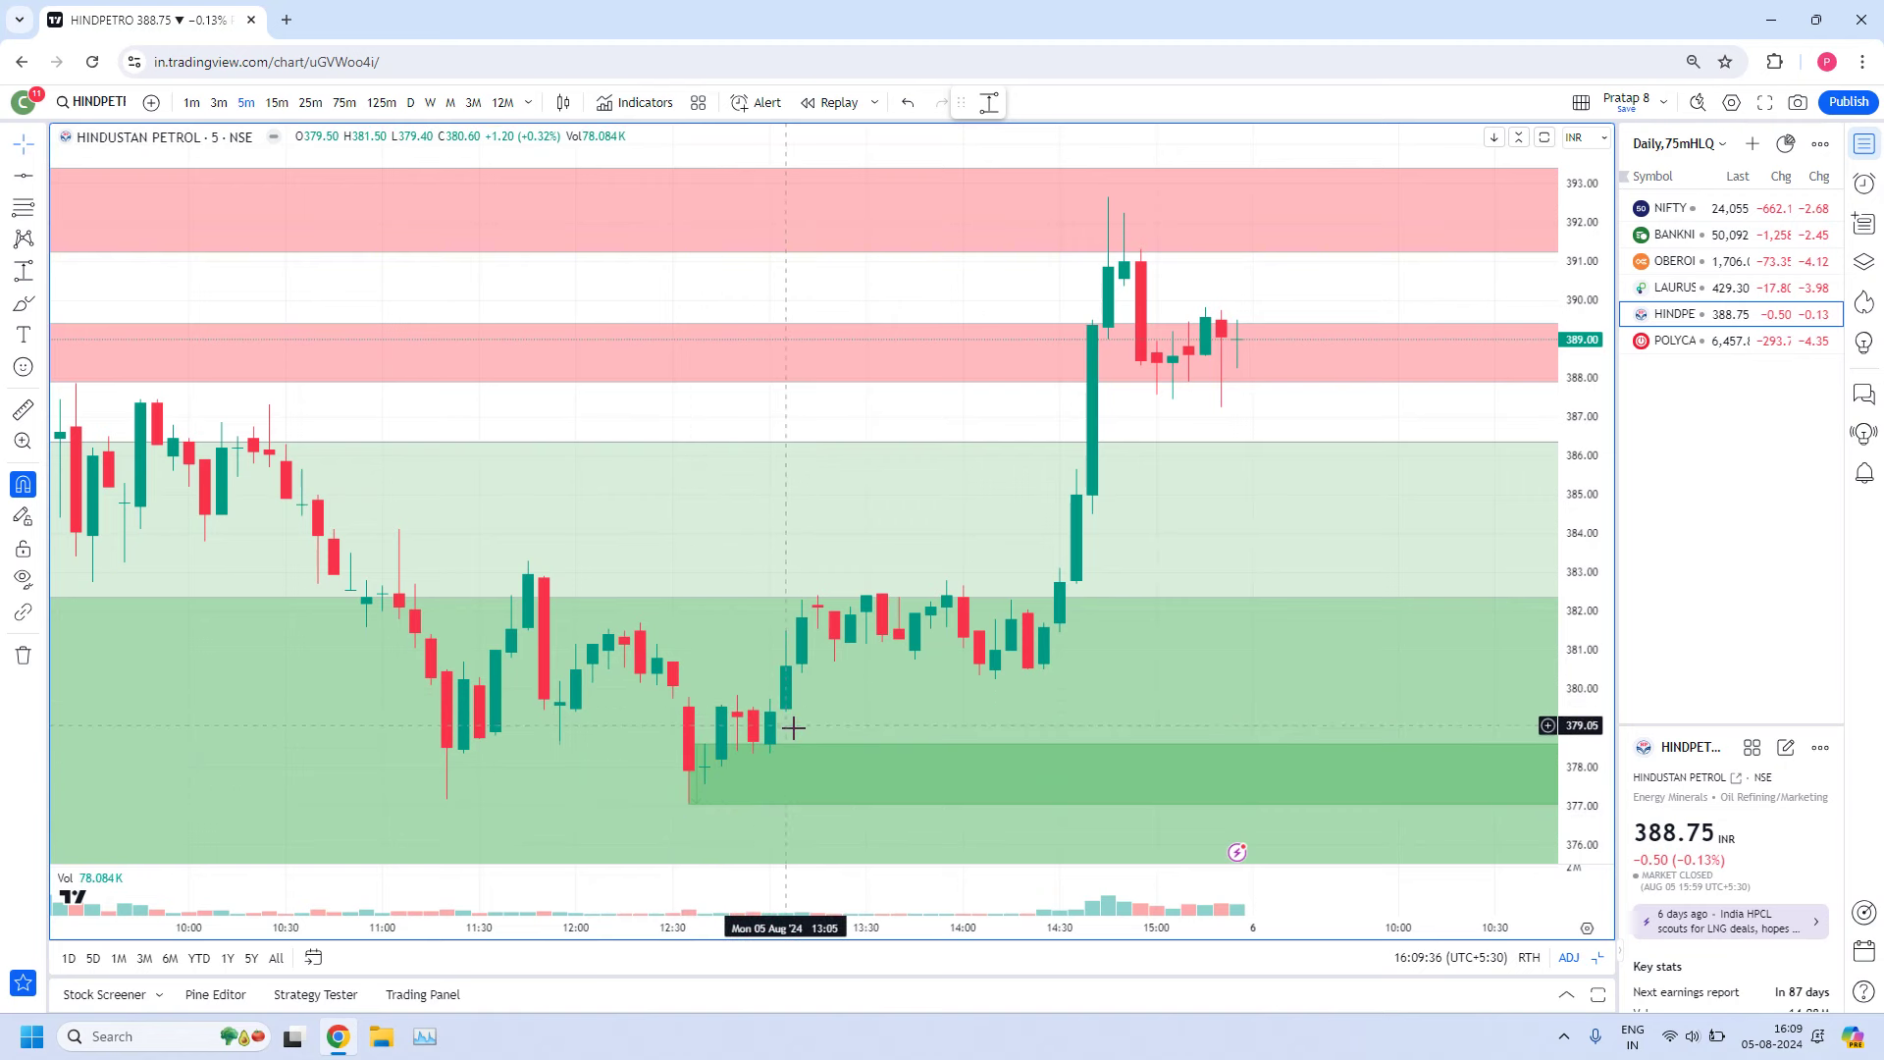
Examine the 5 August price move from the newly marked demand zone to the two supply zones on the 5-minute timeframe
scroll(1049, 523, "down", 2)
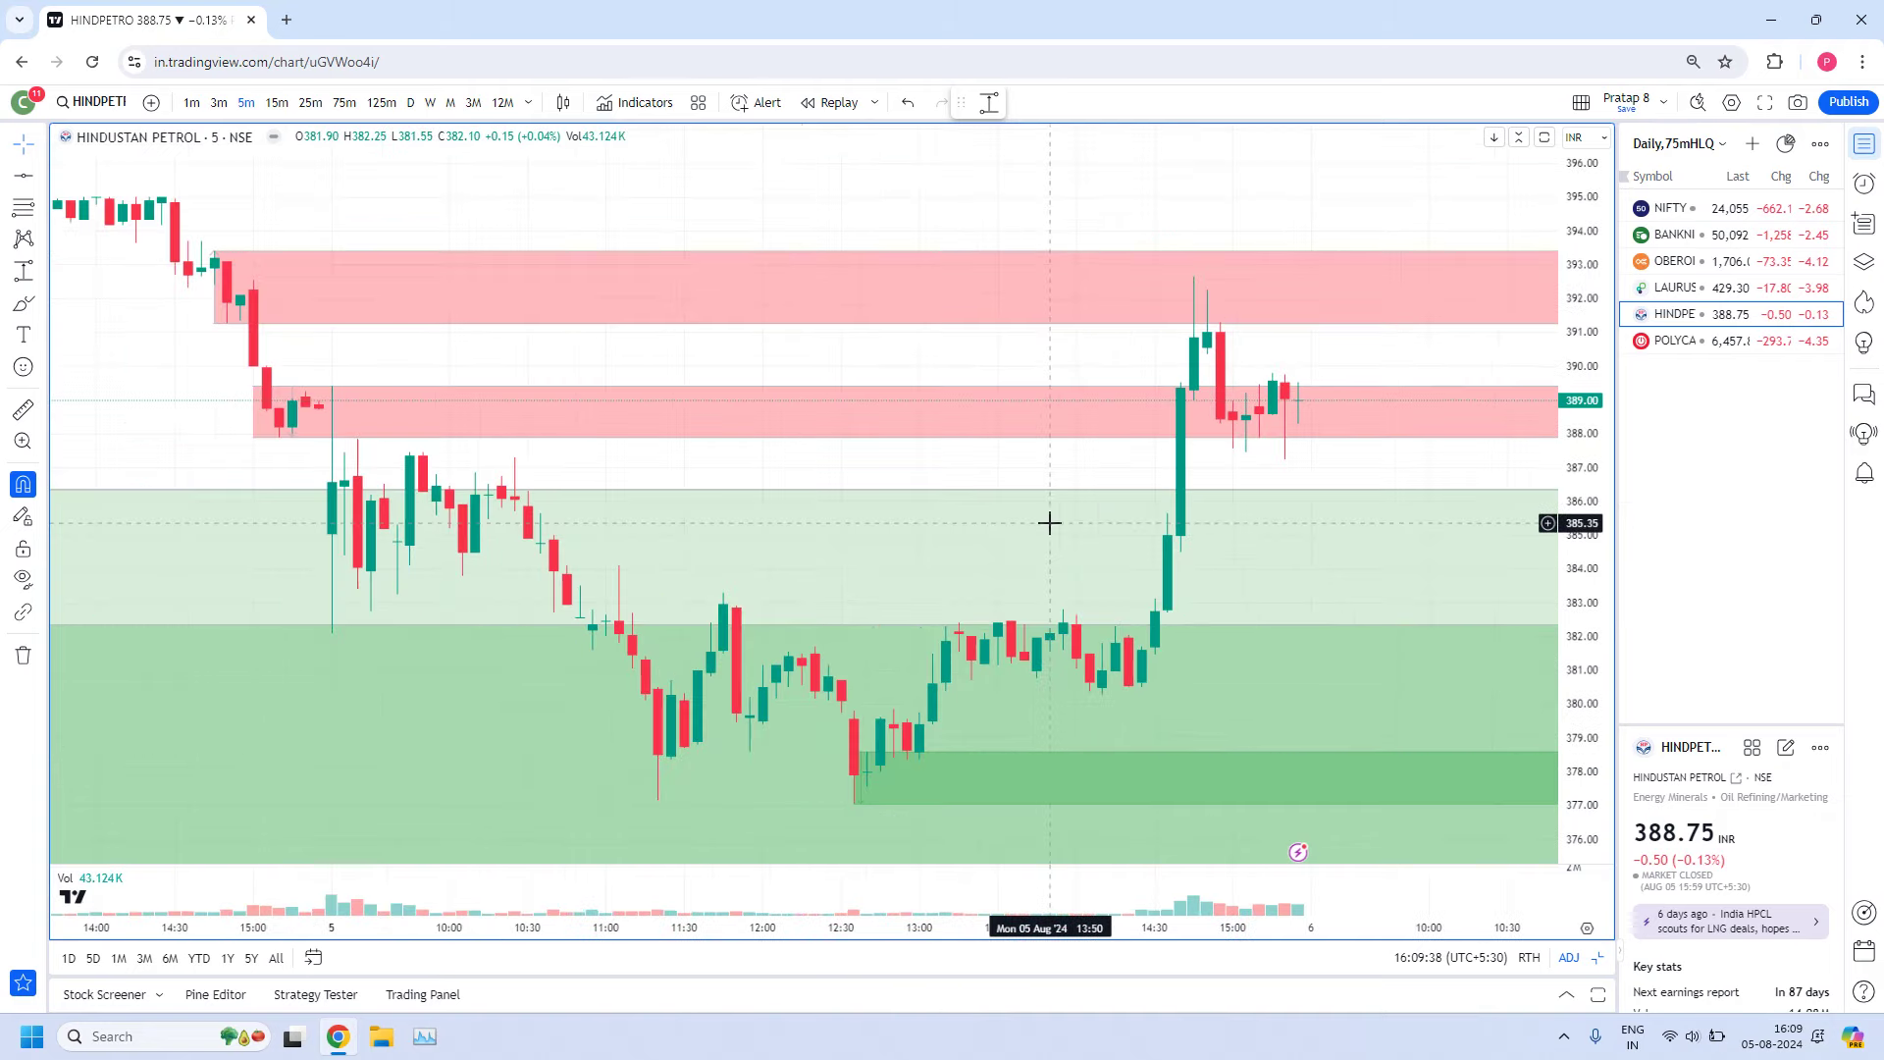
scroll(1051, 522, "up", 3)
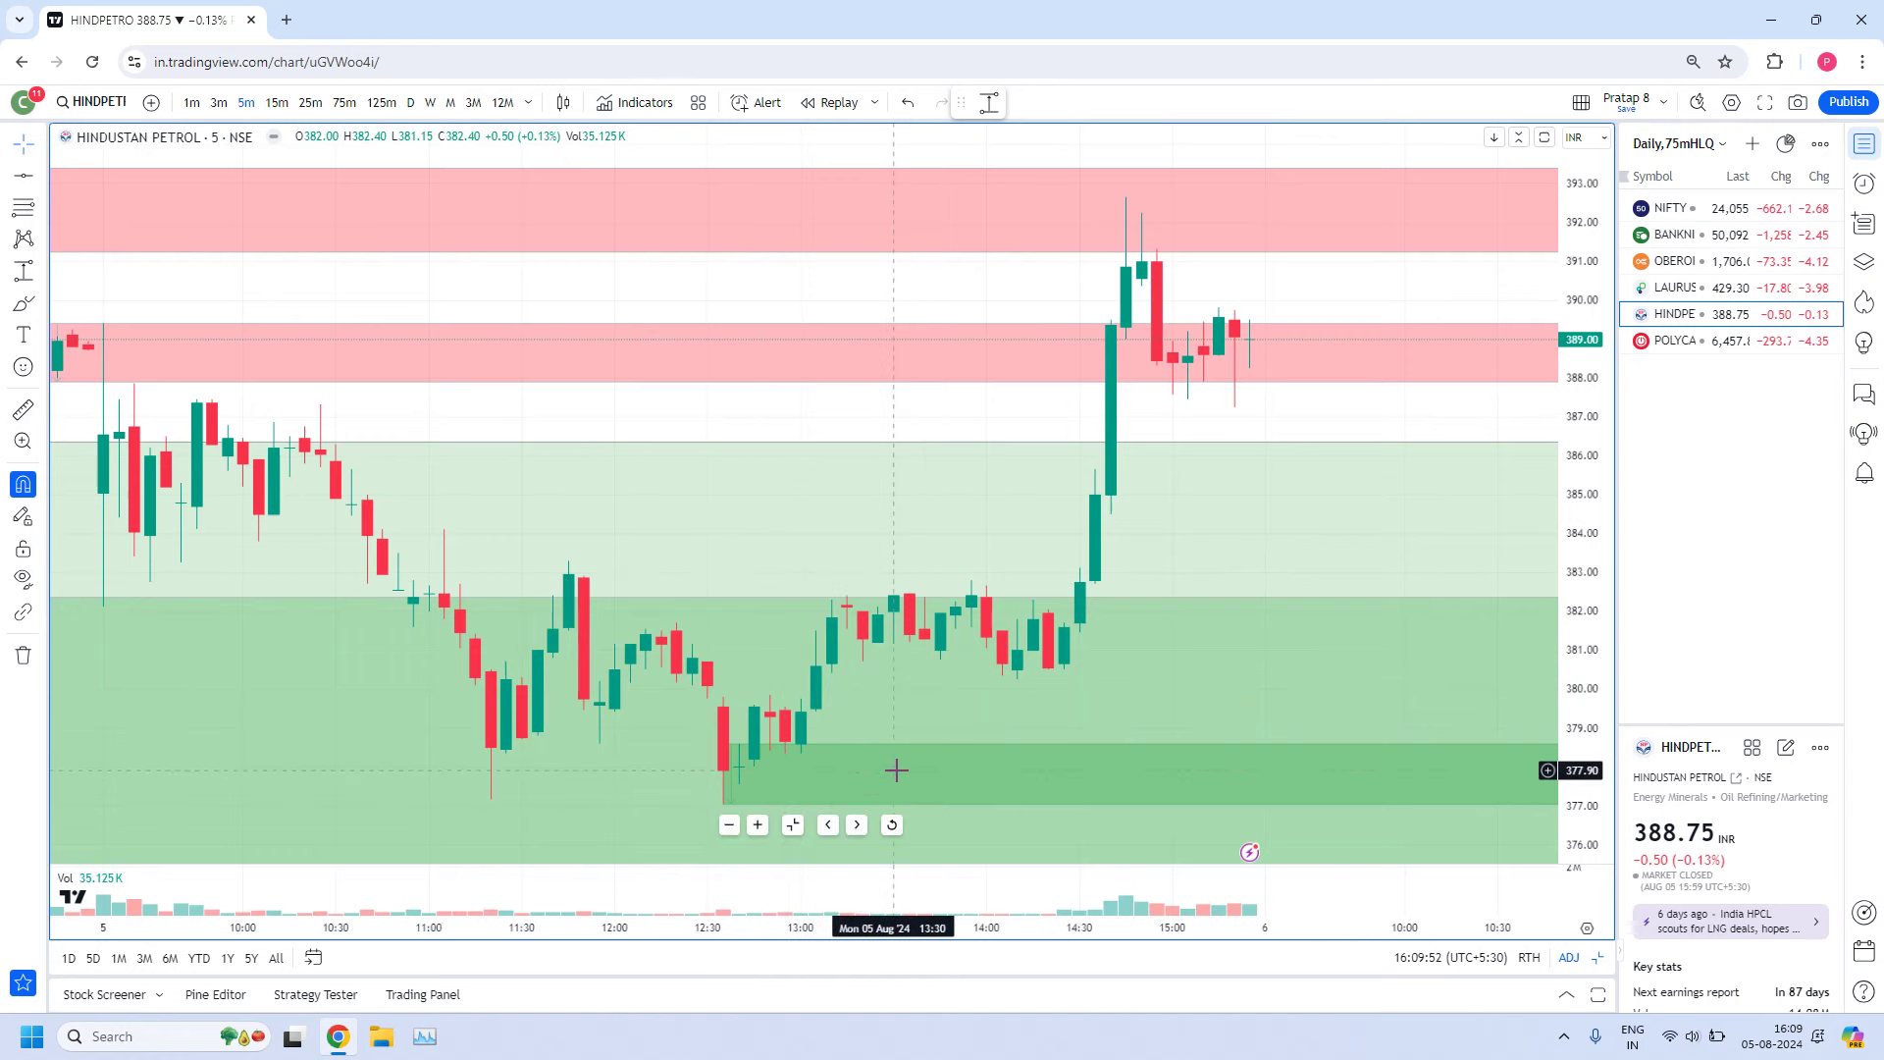
scroll(1087, 605, "down", 2)
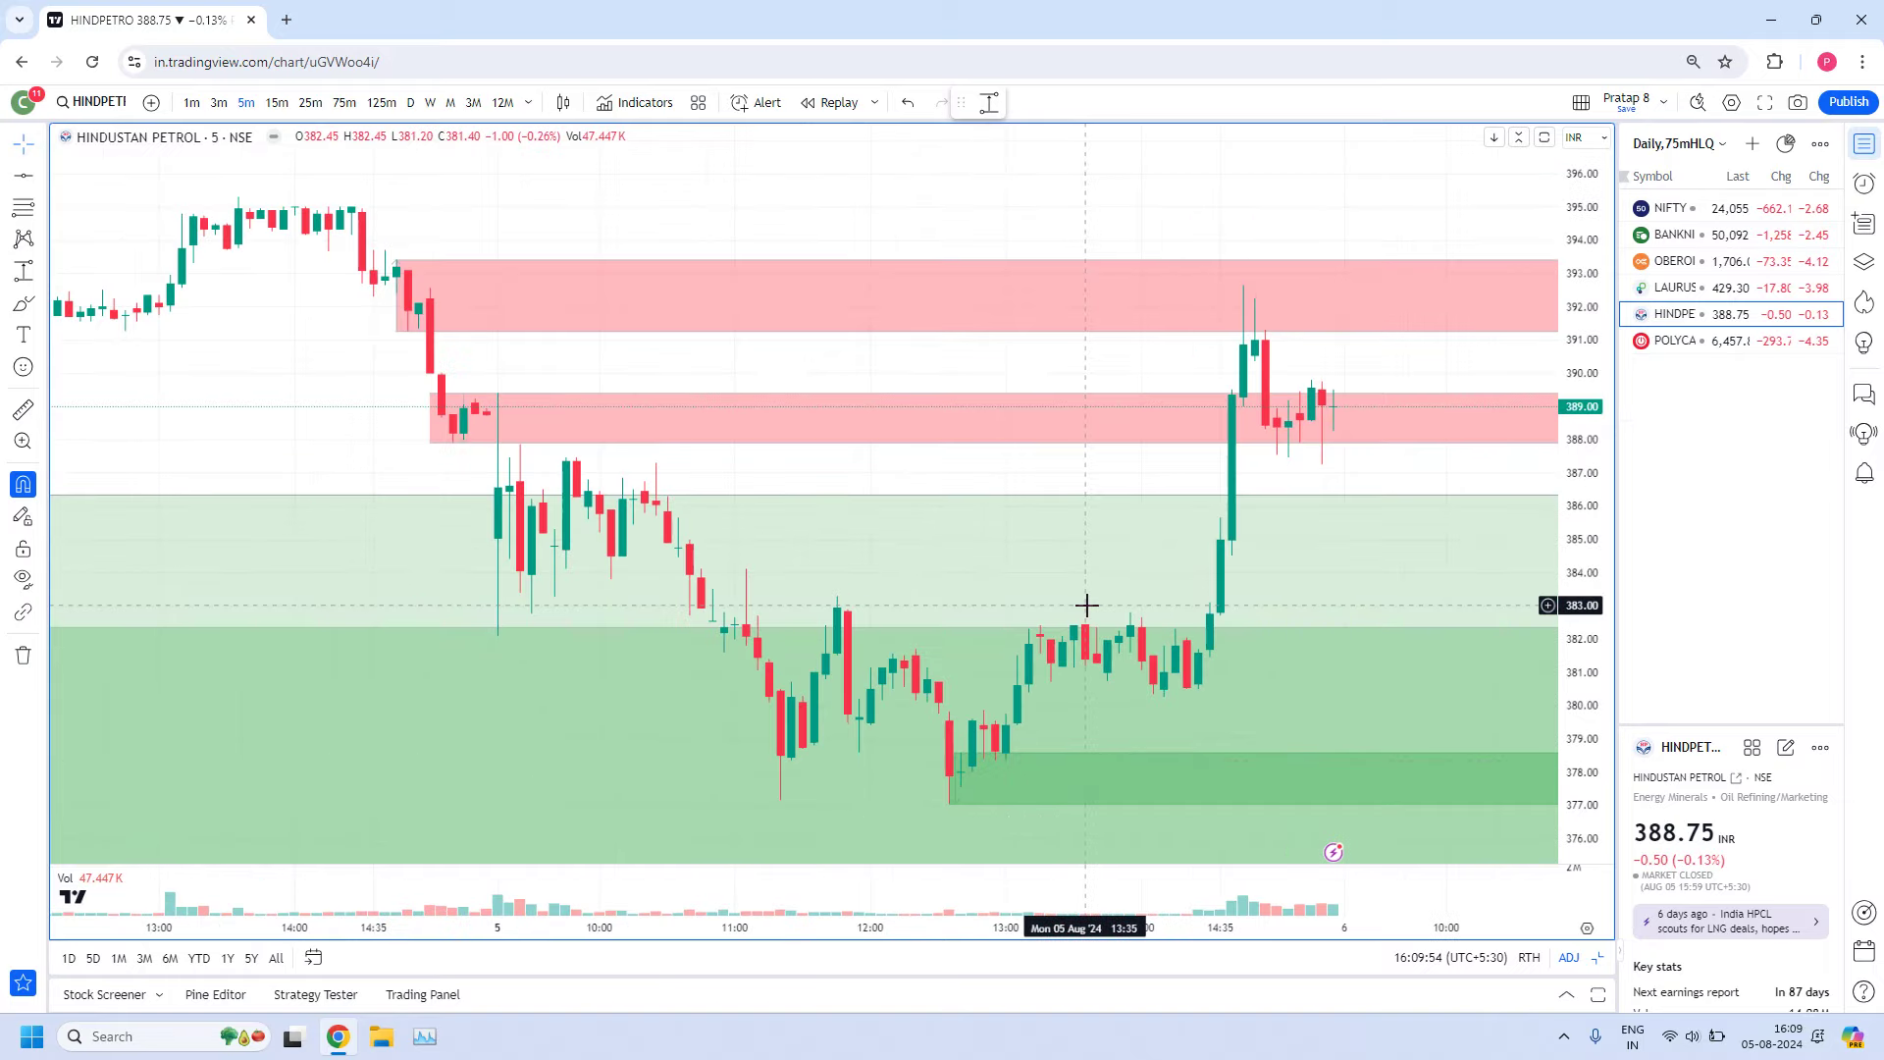
scroll(1086, 605, "up", 2)
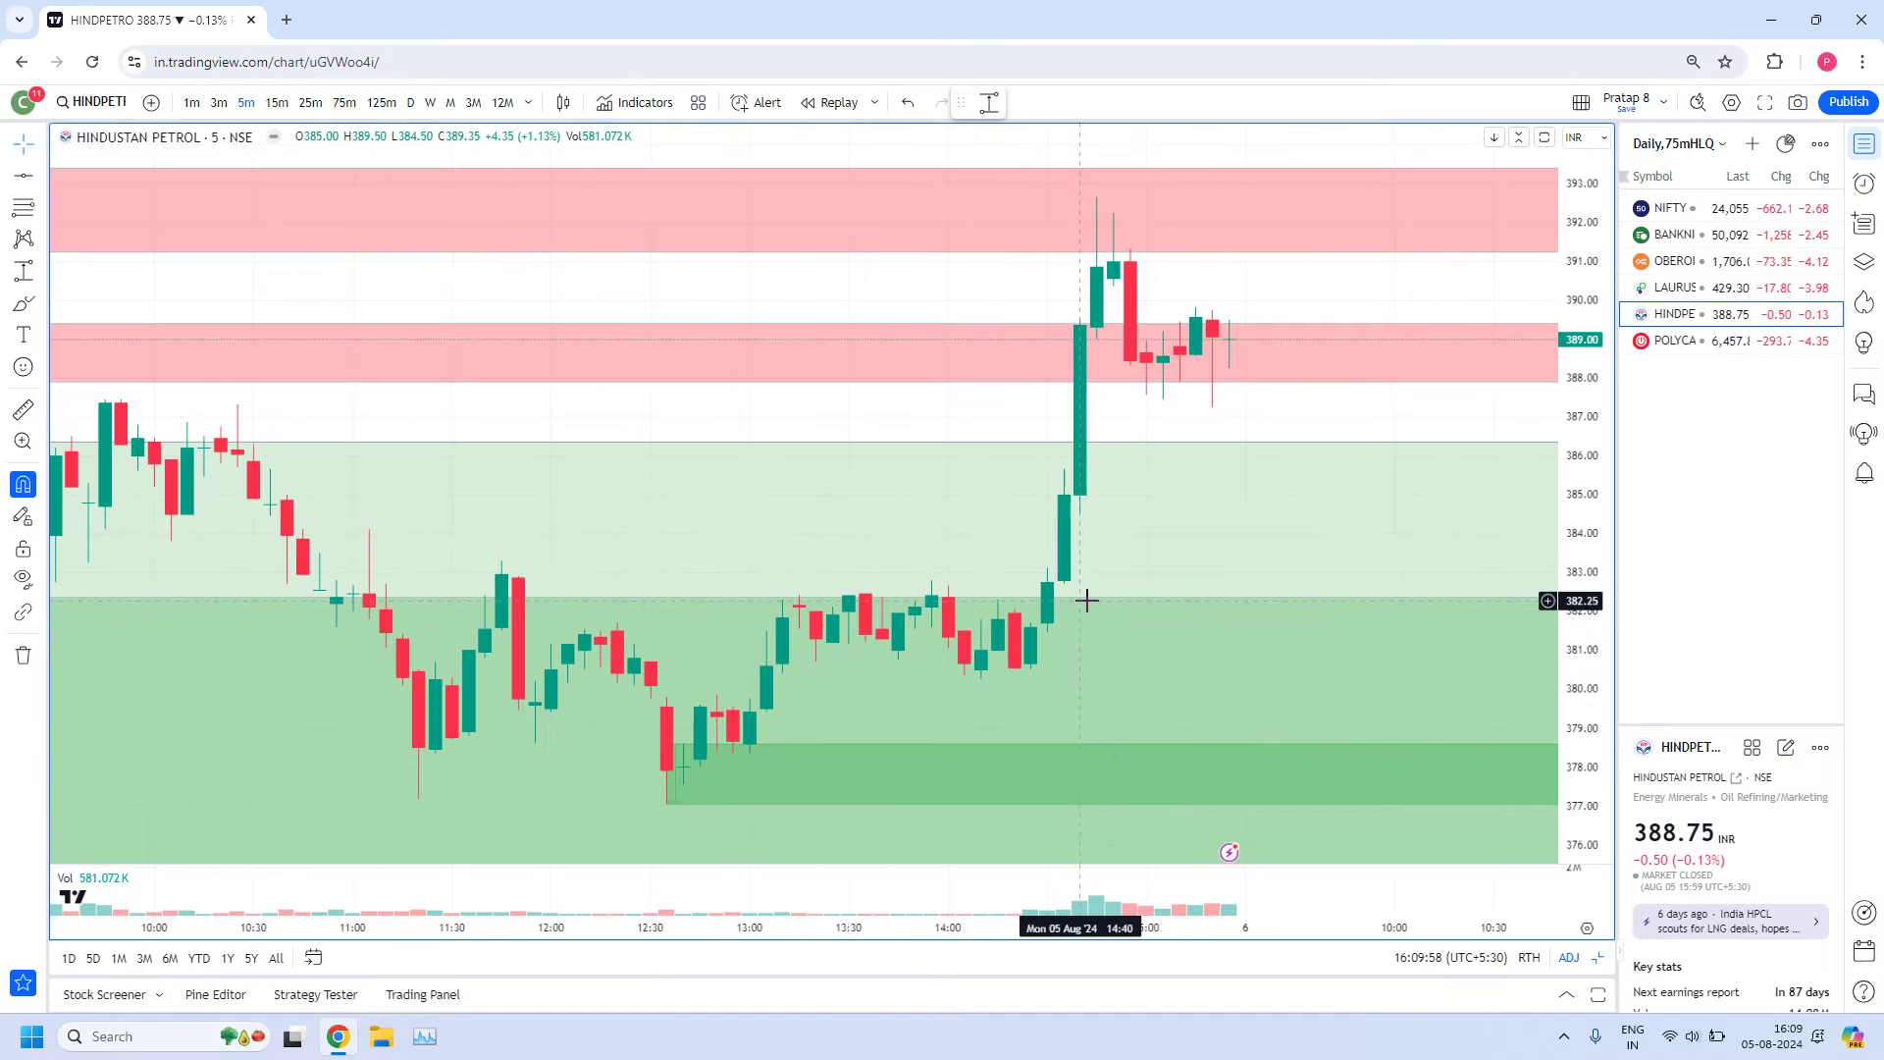
scroll(548, 779, "up", 1)
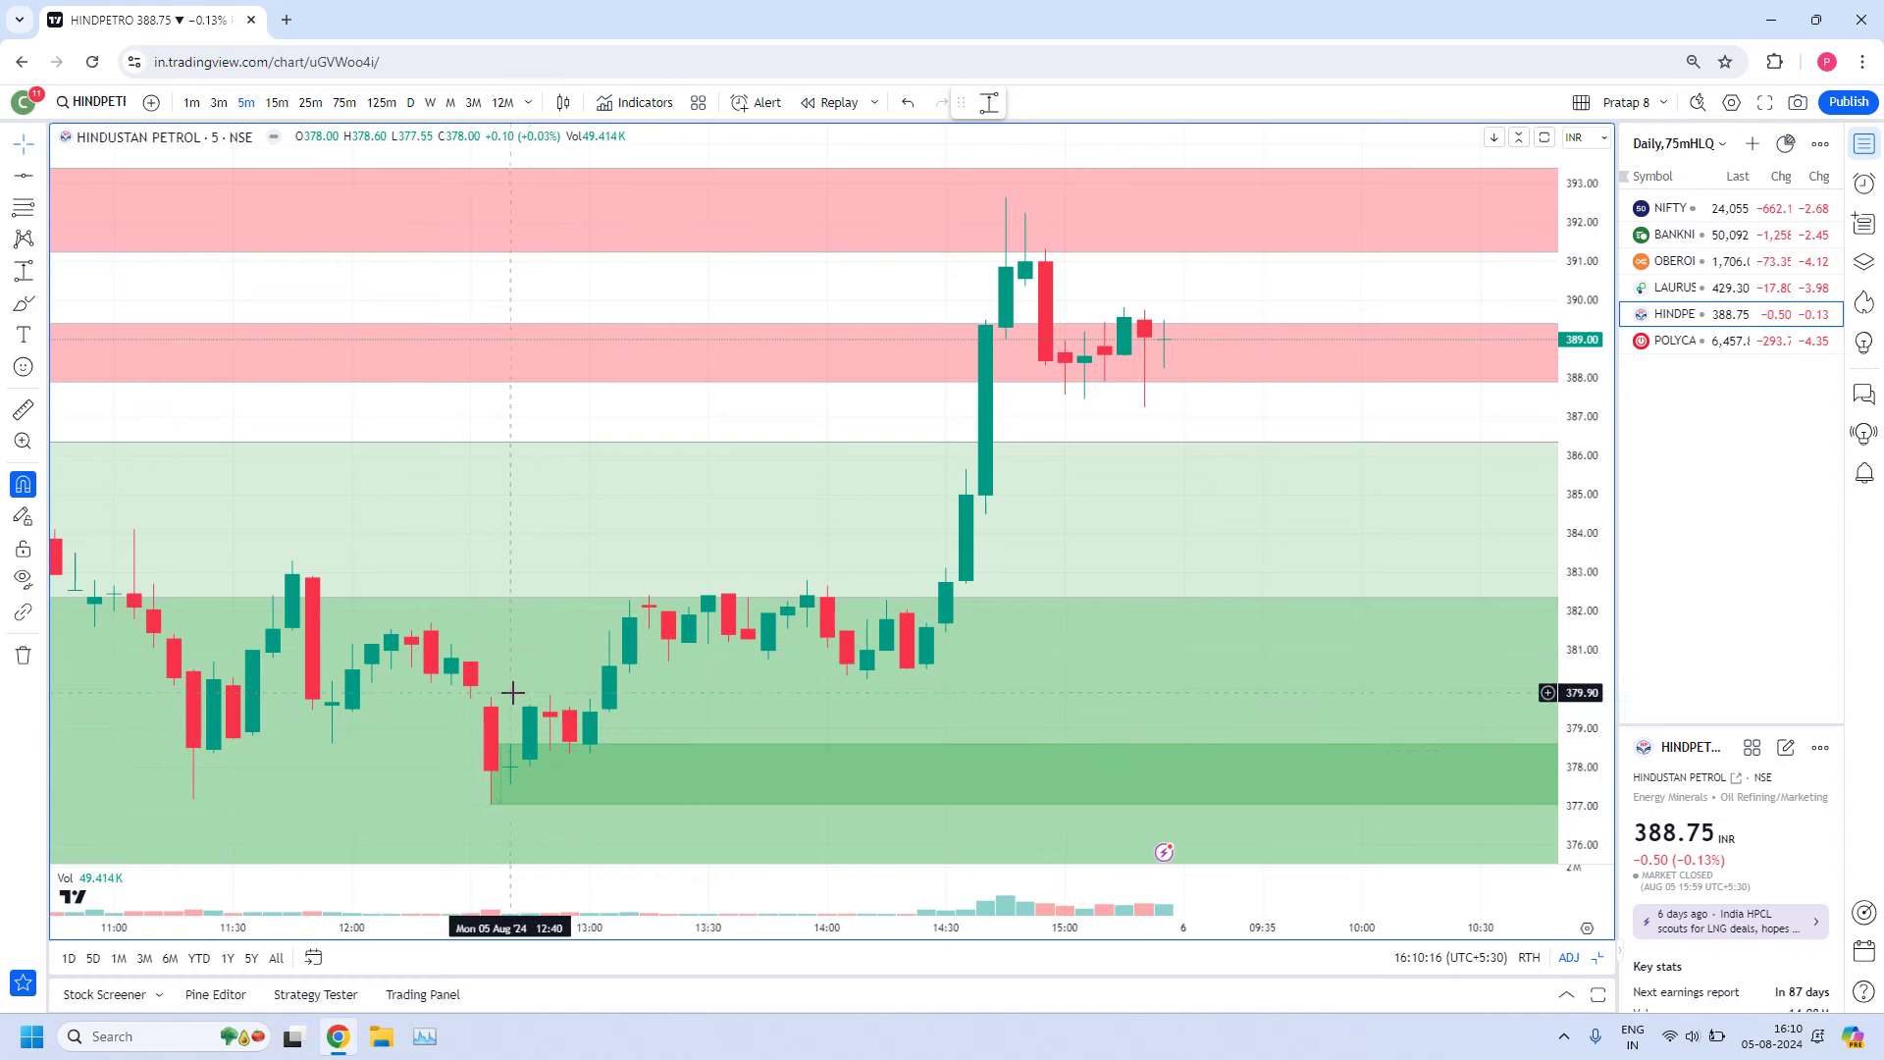
left_click(589, 754)
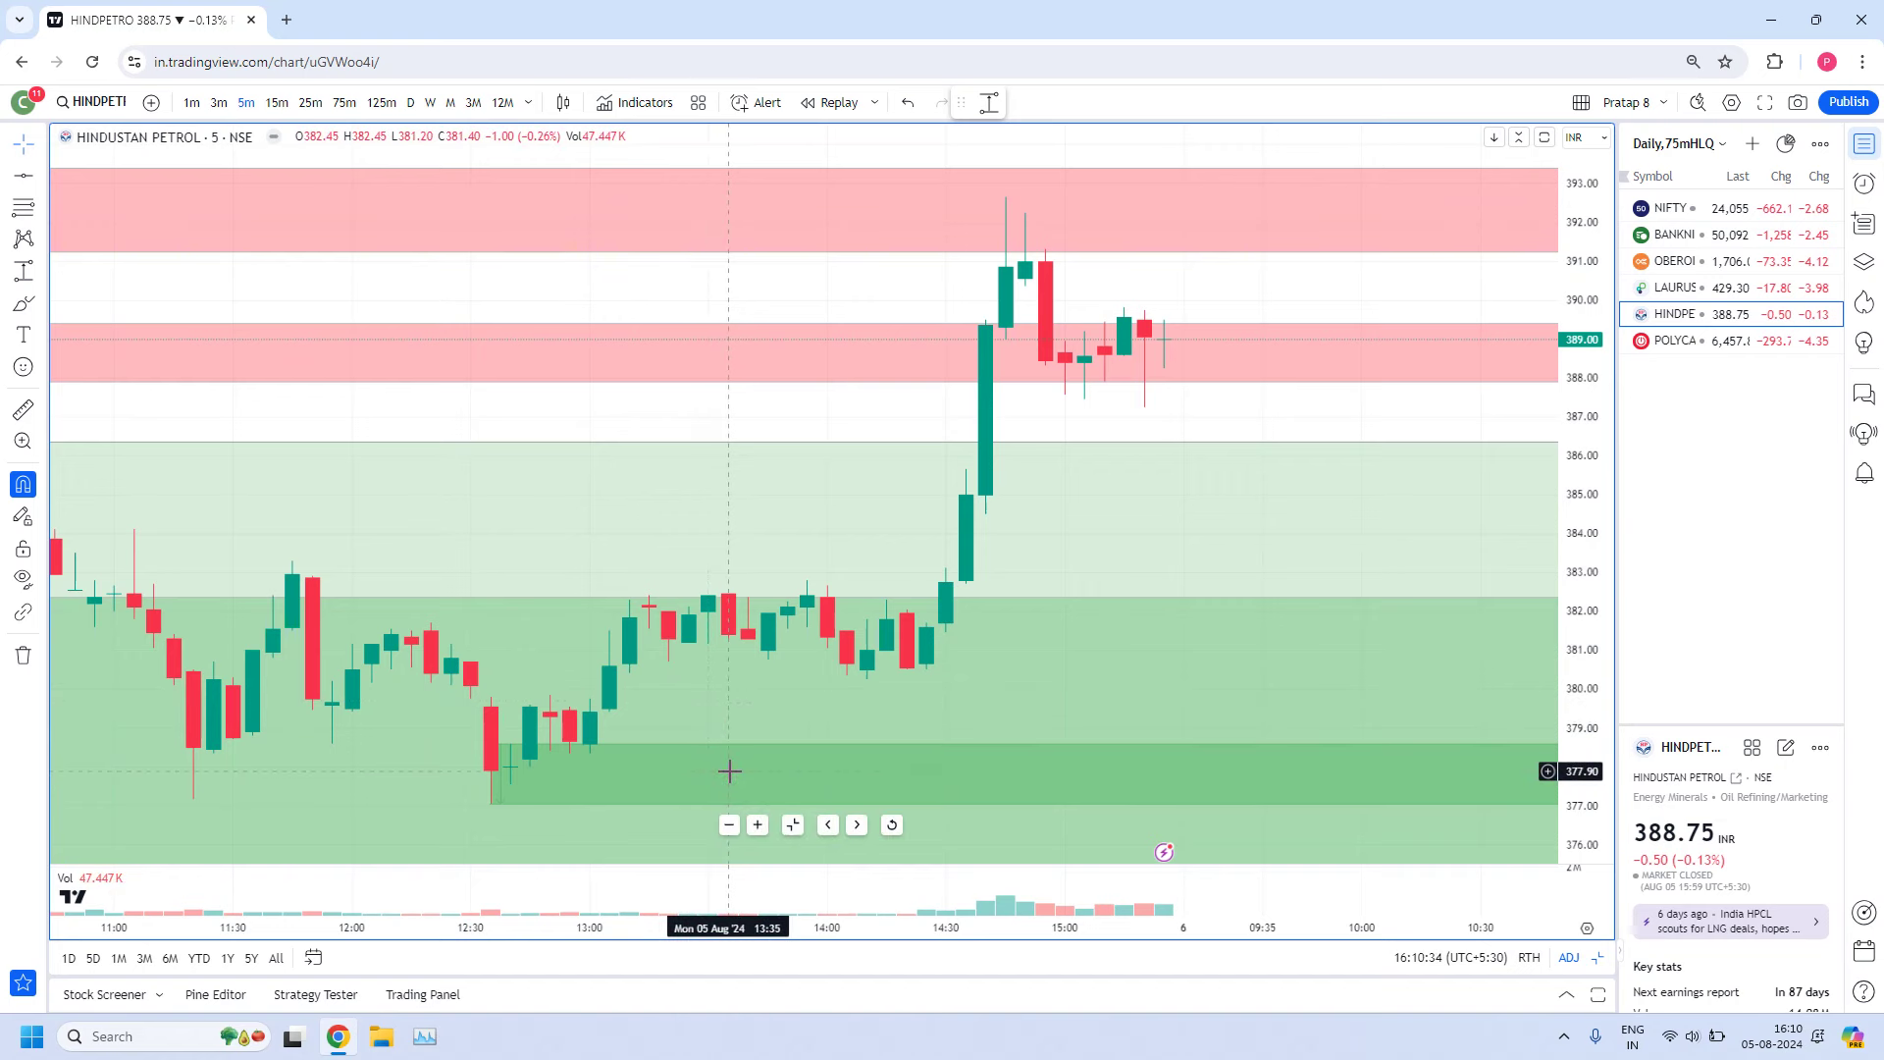
scroll(909, 491, "down", 2)
scroll(911, 493, "up", 3)
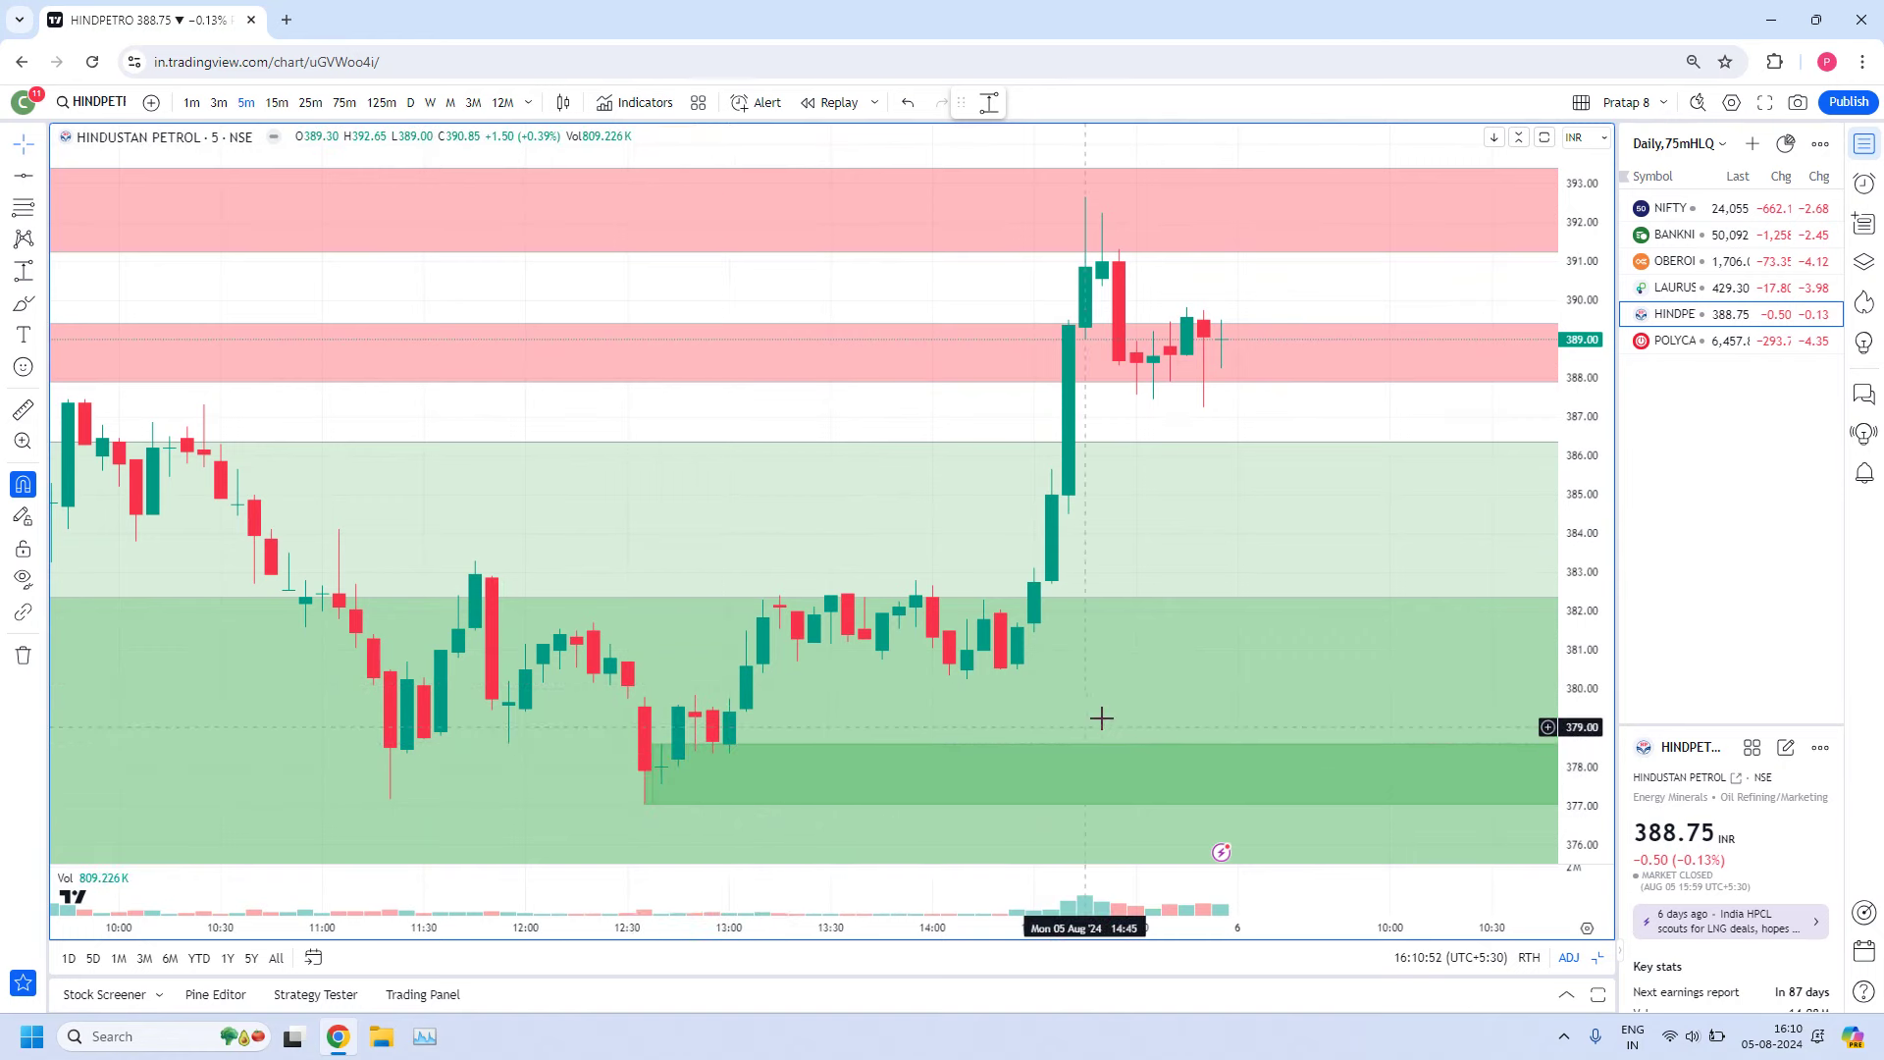
scroll(1109, 689, "down", 5)
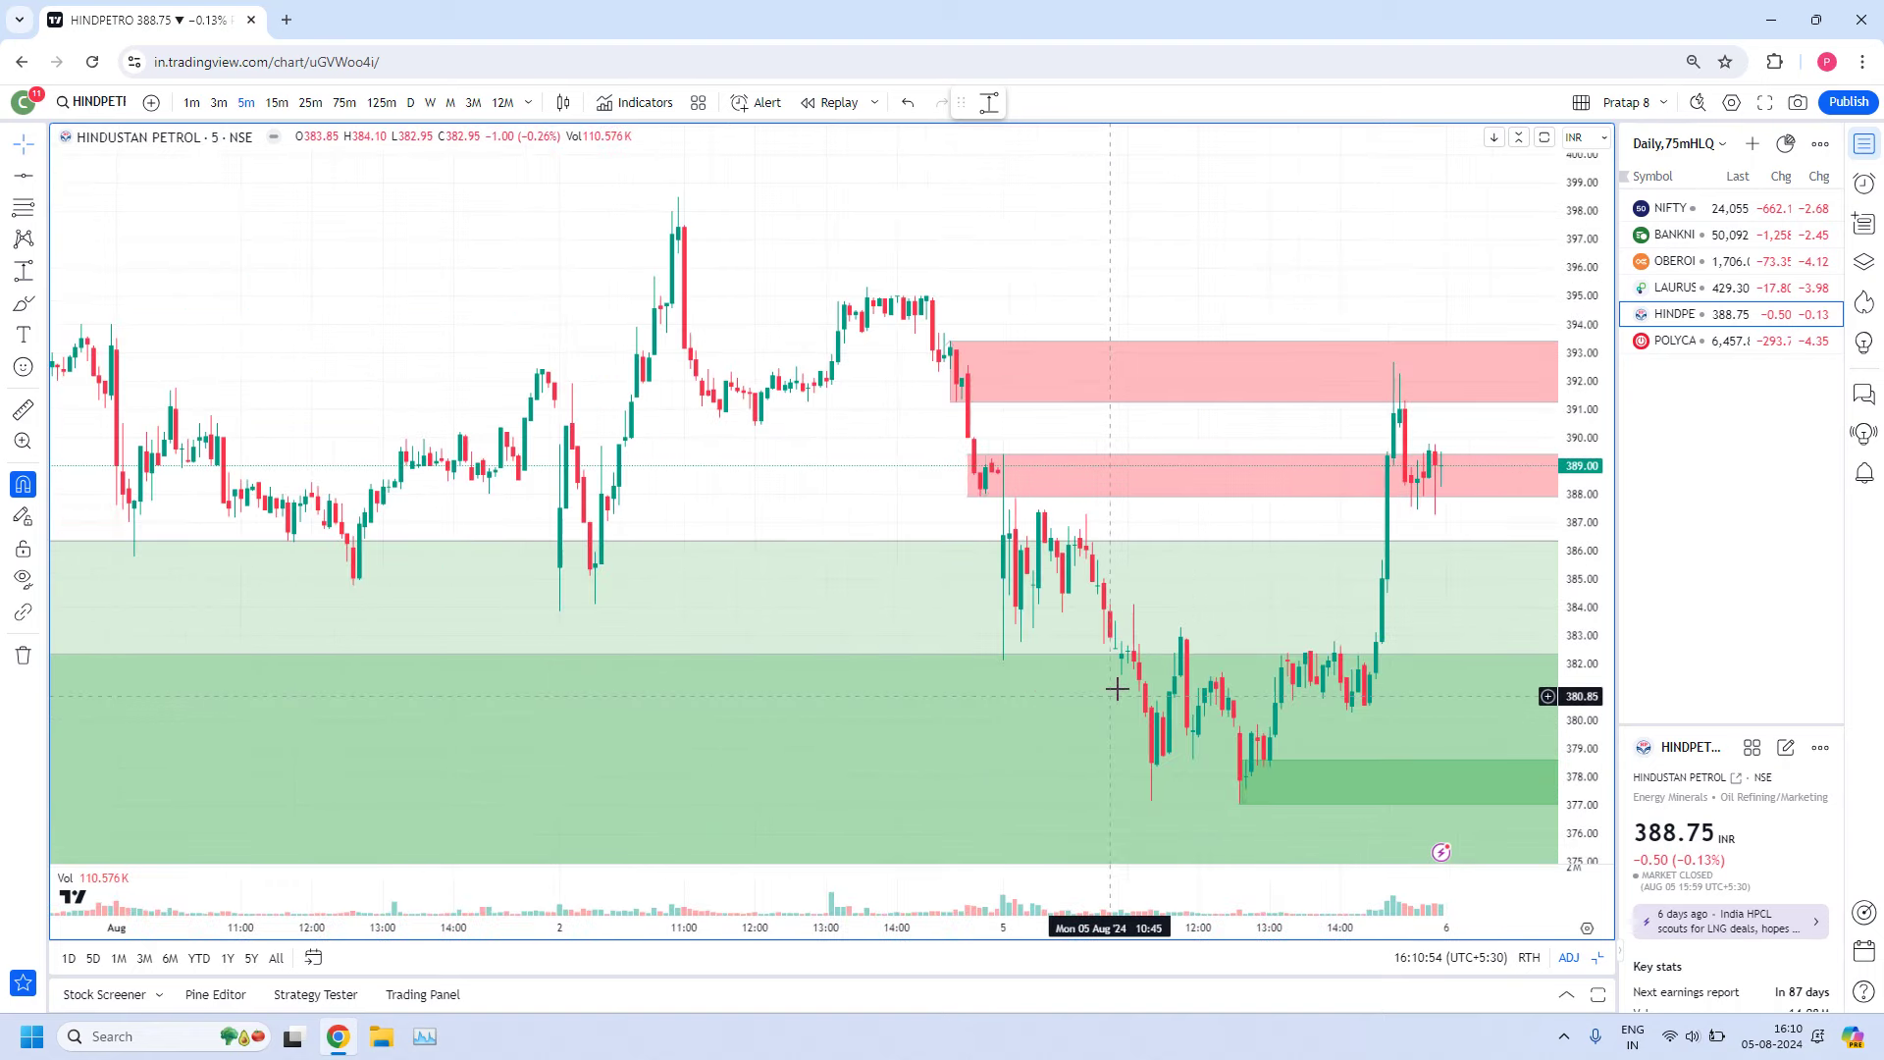
Review the 29–30 July base and breakout candles of Hindustan Petroleum's demand zones on the 15-minute and 5-minute timeframes
left_click(278, 103)
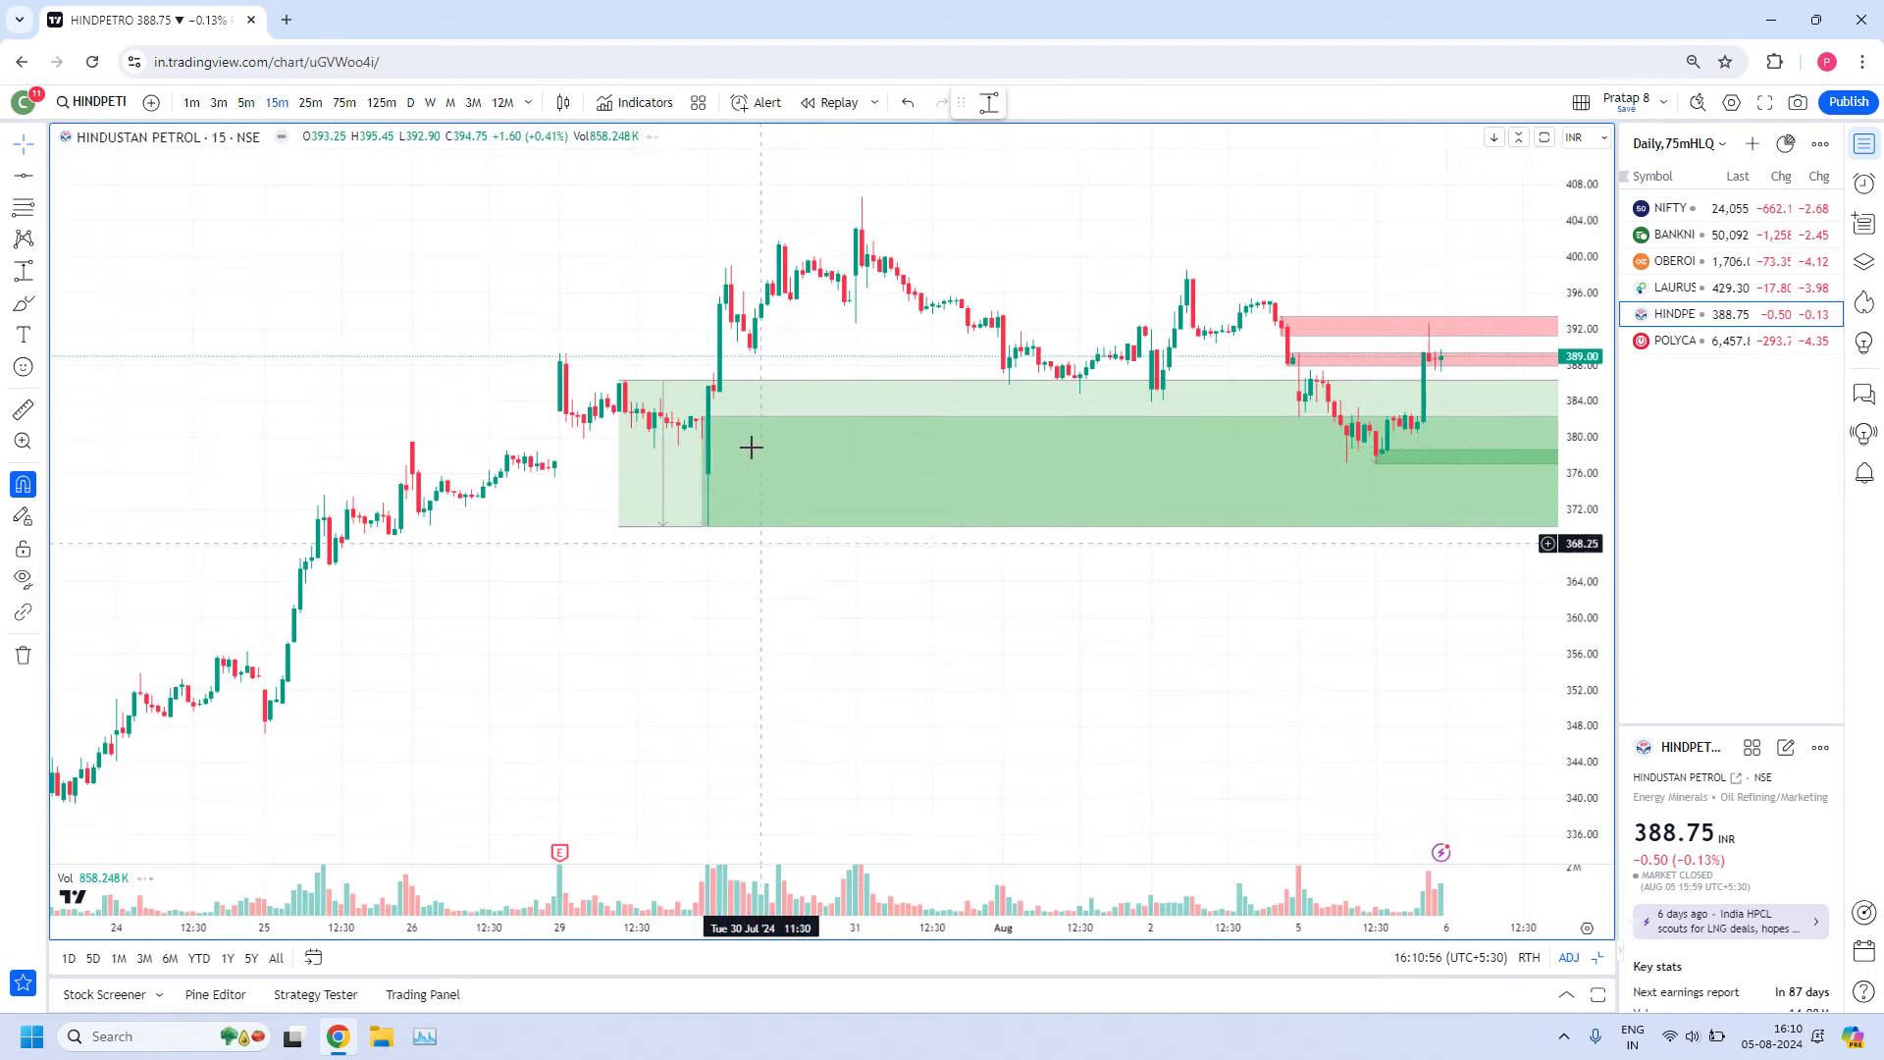
scroll(749, 446, "up", 3)
left_click_drag(180, 342, 1065, 186)
scroll(1019, 517, "up", 3)
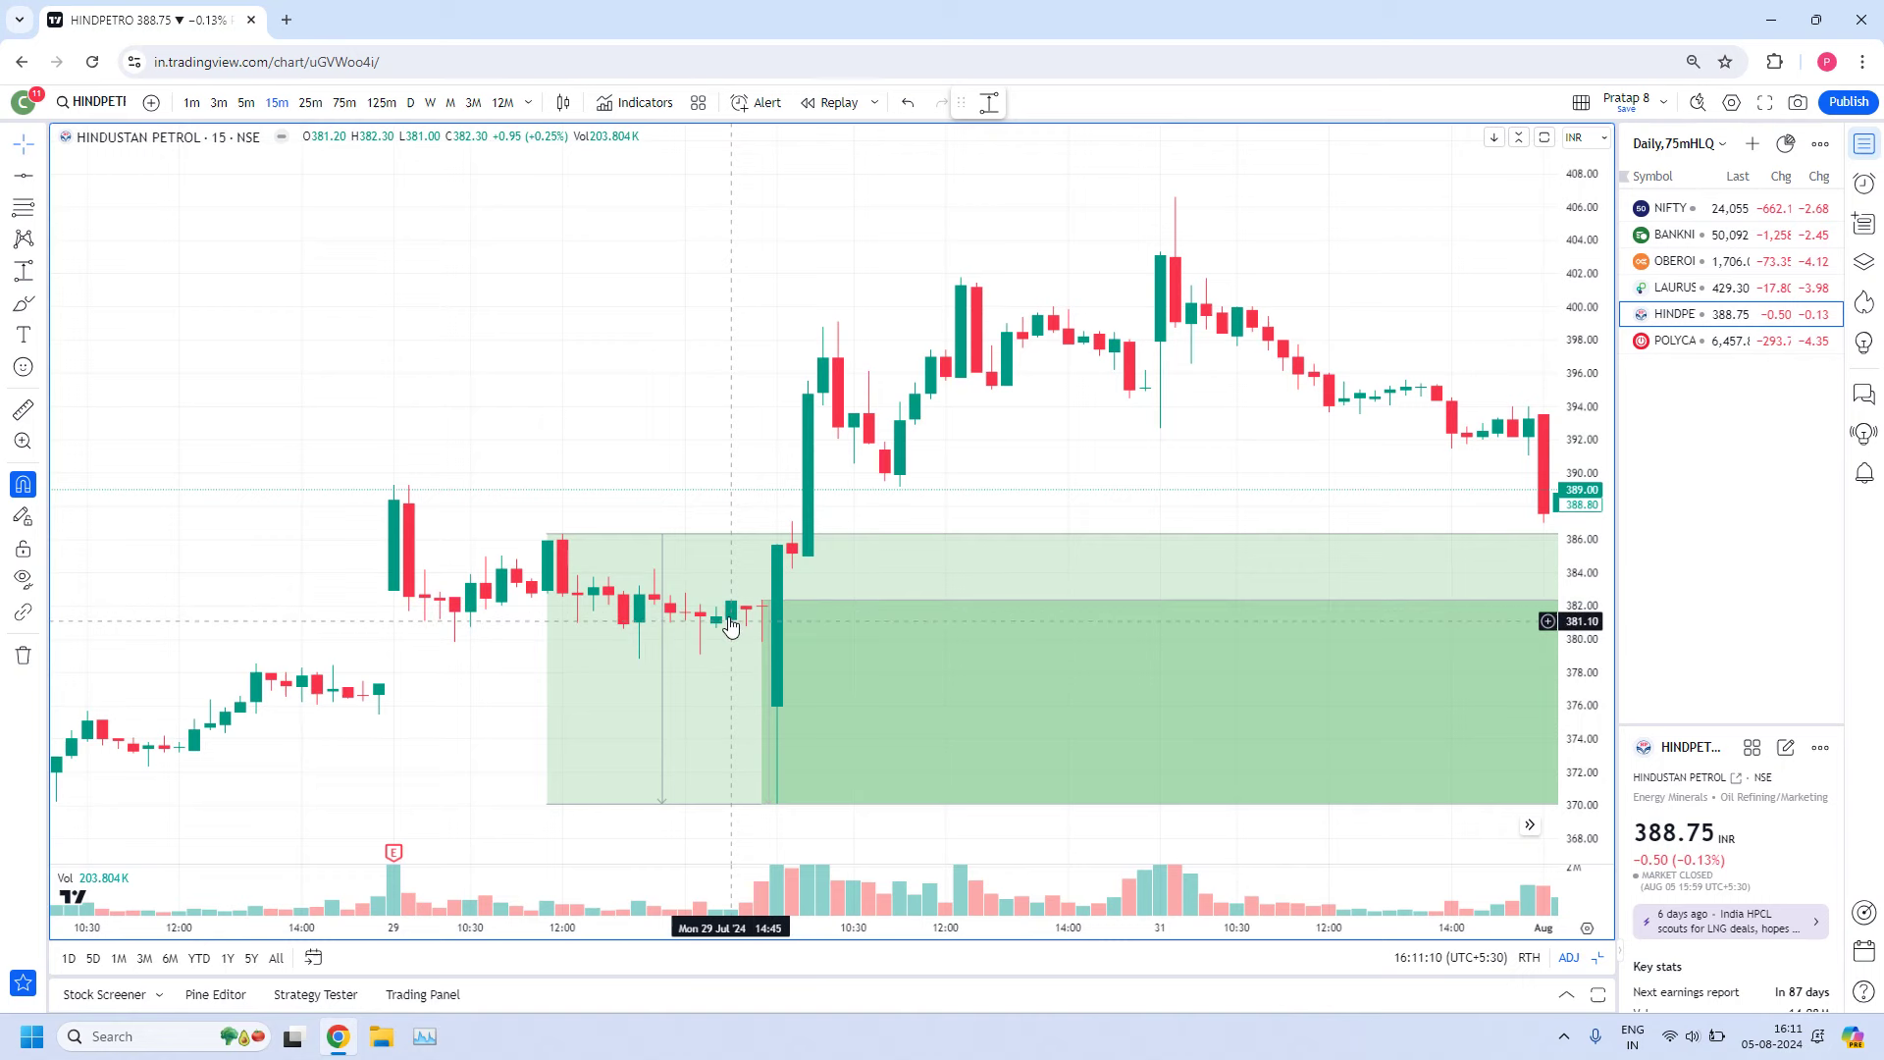
scroll(723, 618, "up", 1)
scroll(724, 618, "up", 1)
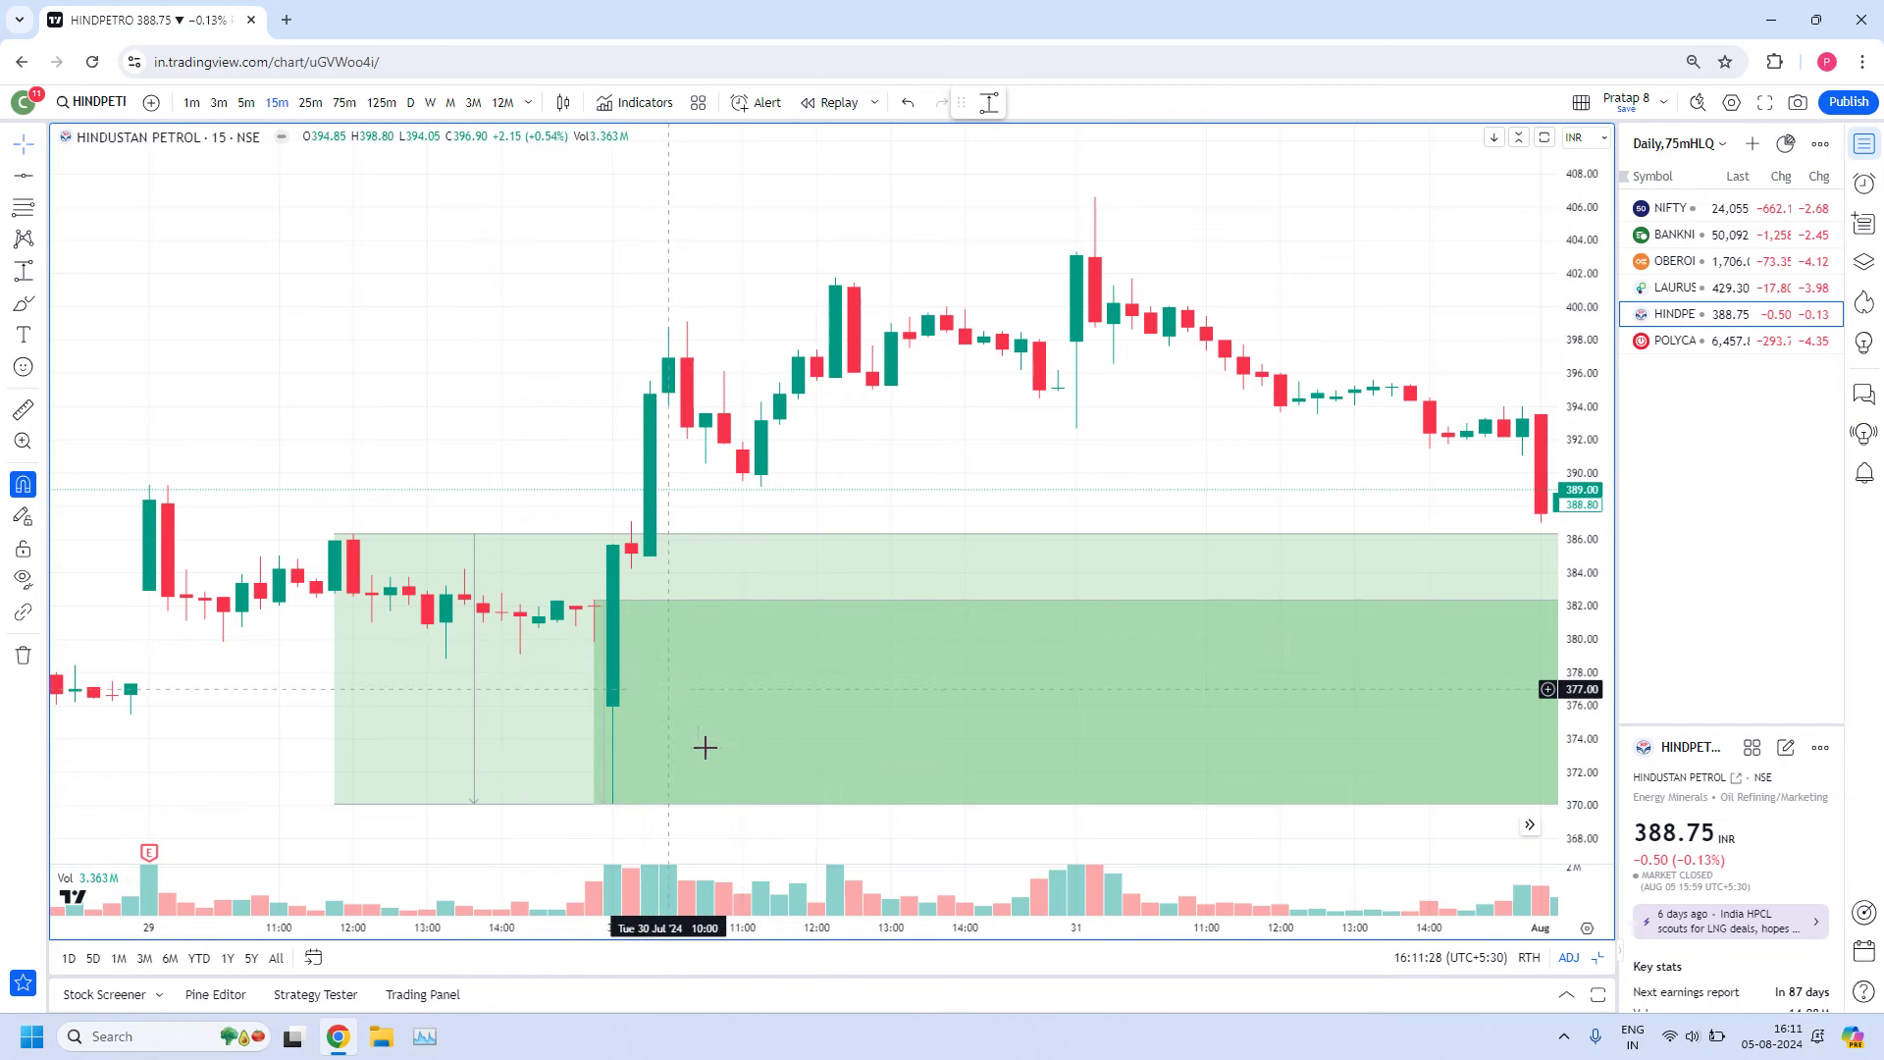
scroll(655, 687, "up", 3)
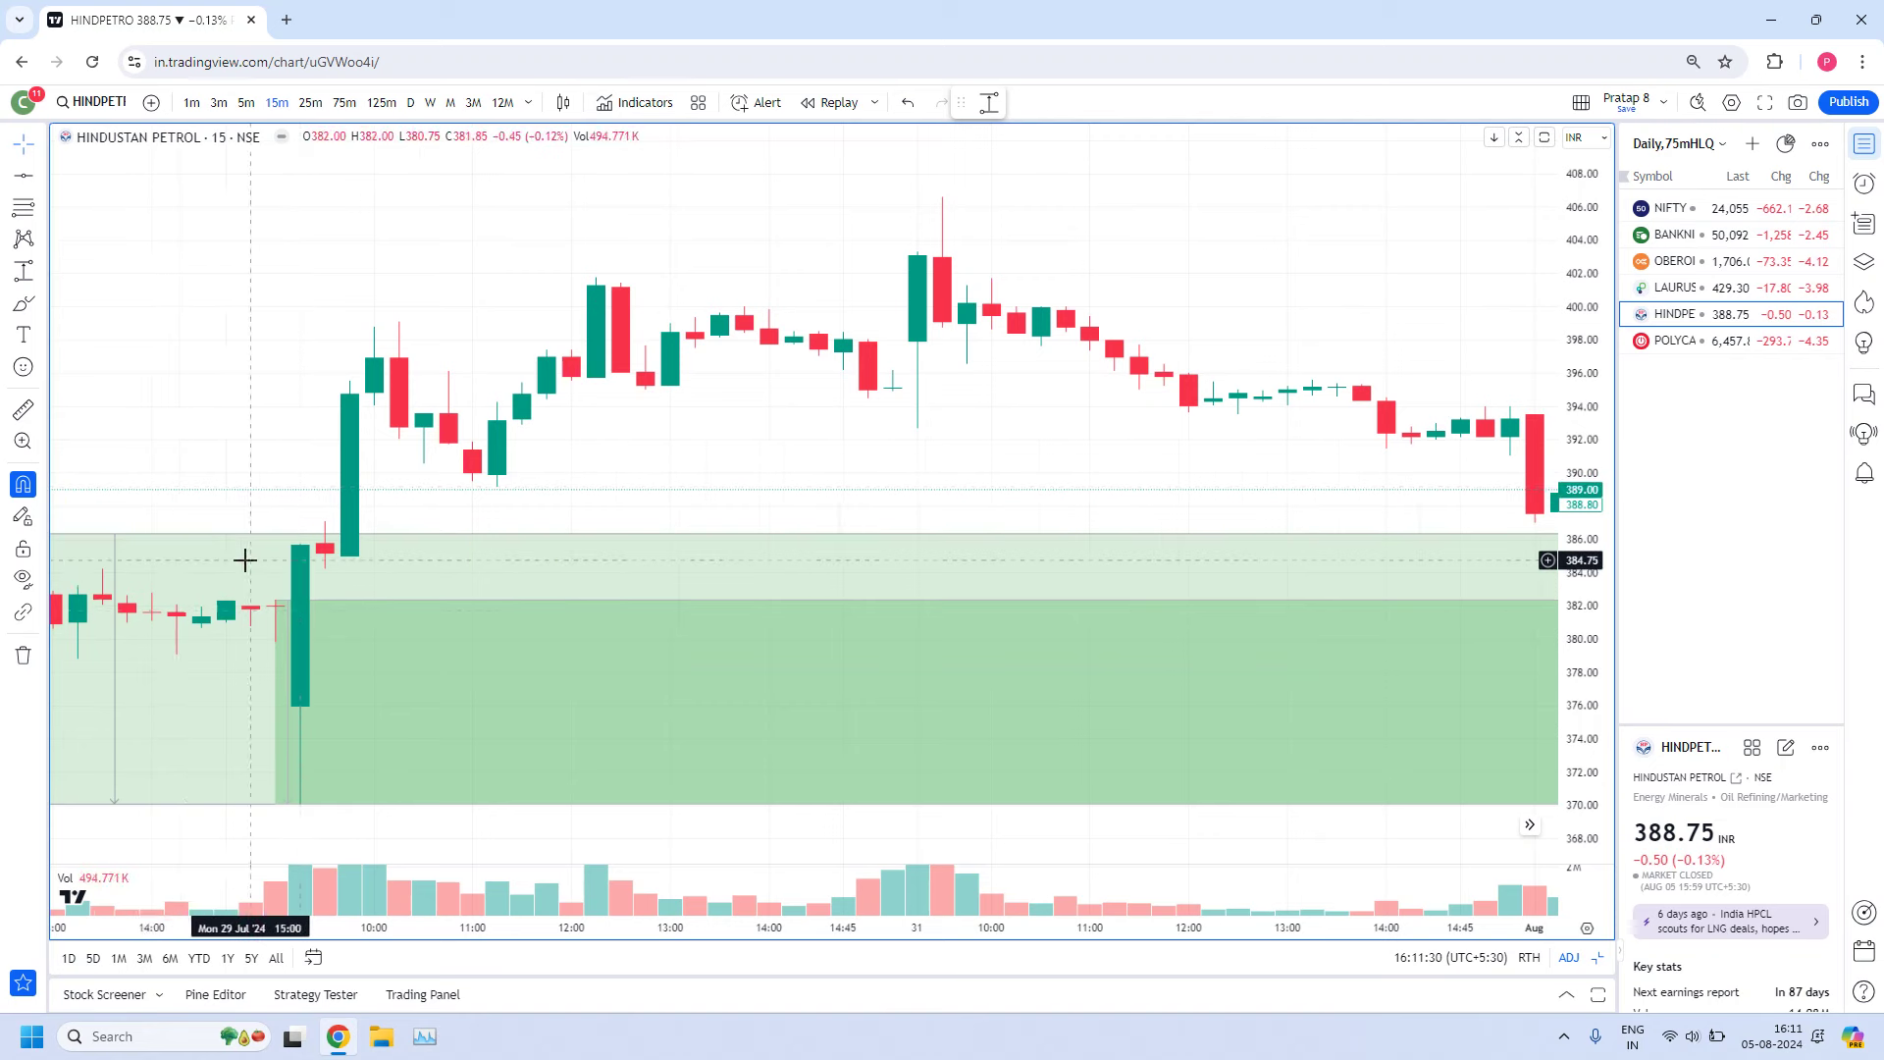
left_click_drag(246, 559, 677, 638)
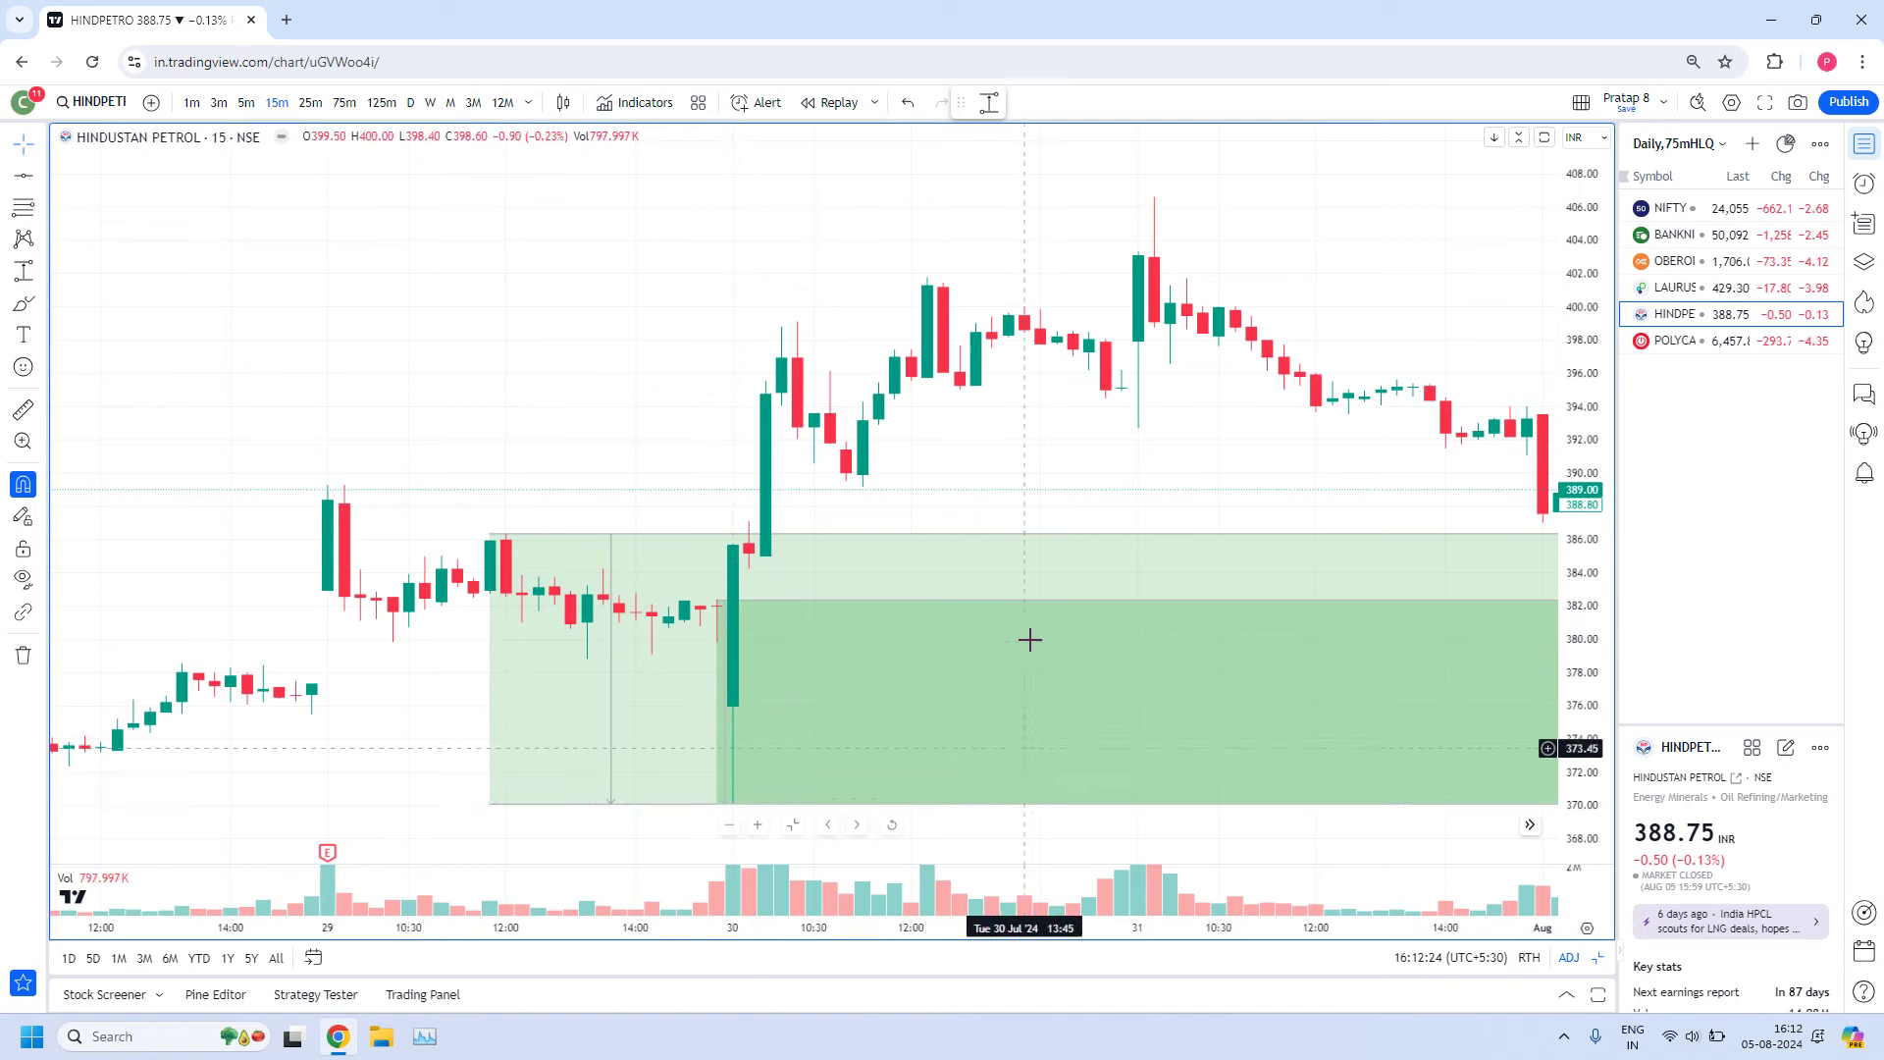
scroll(1132, 557, "down", 3)
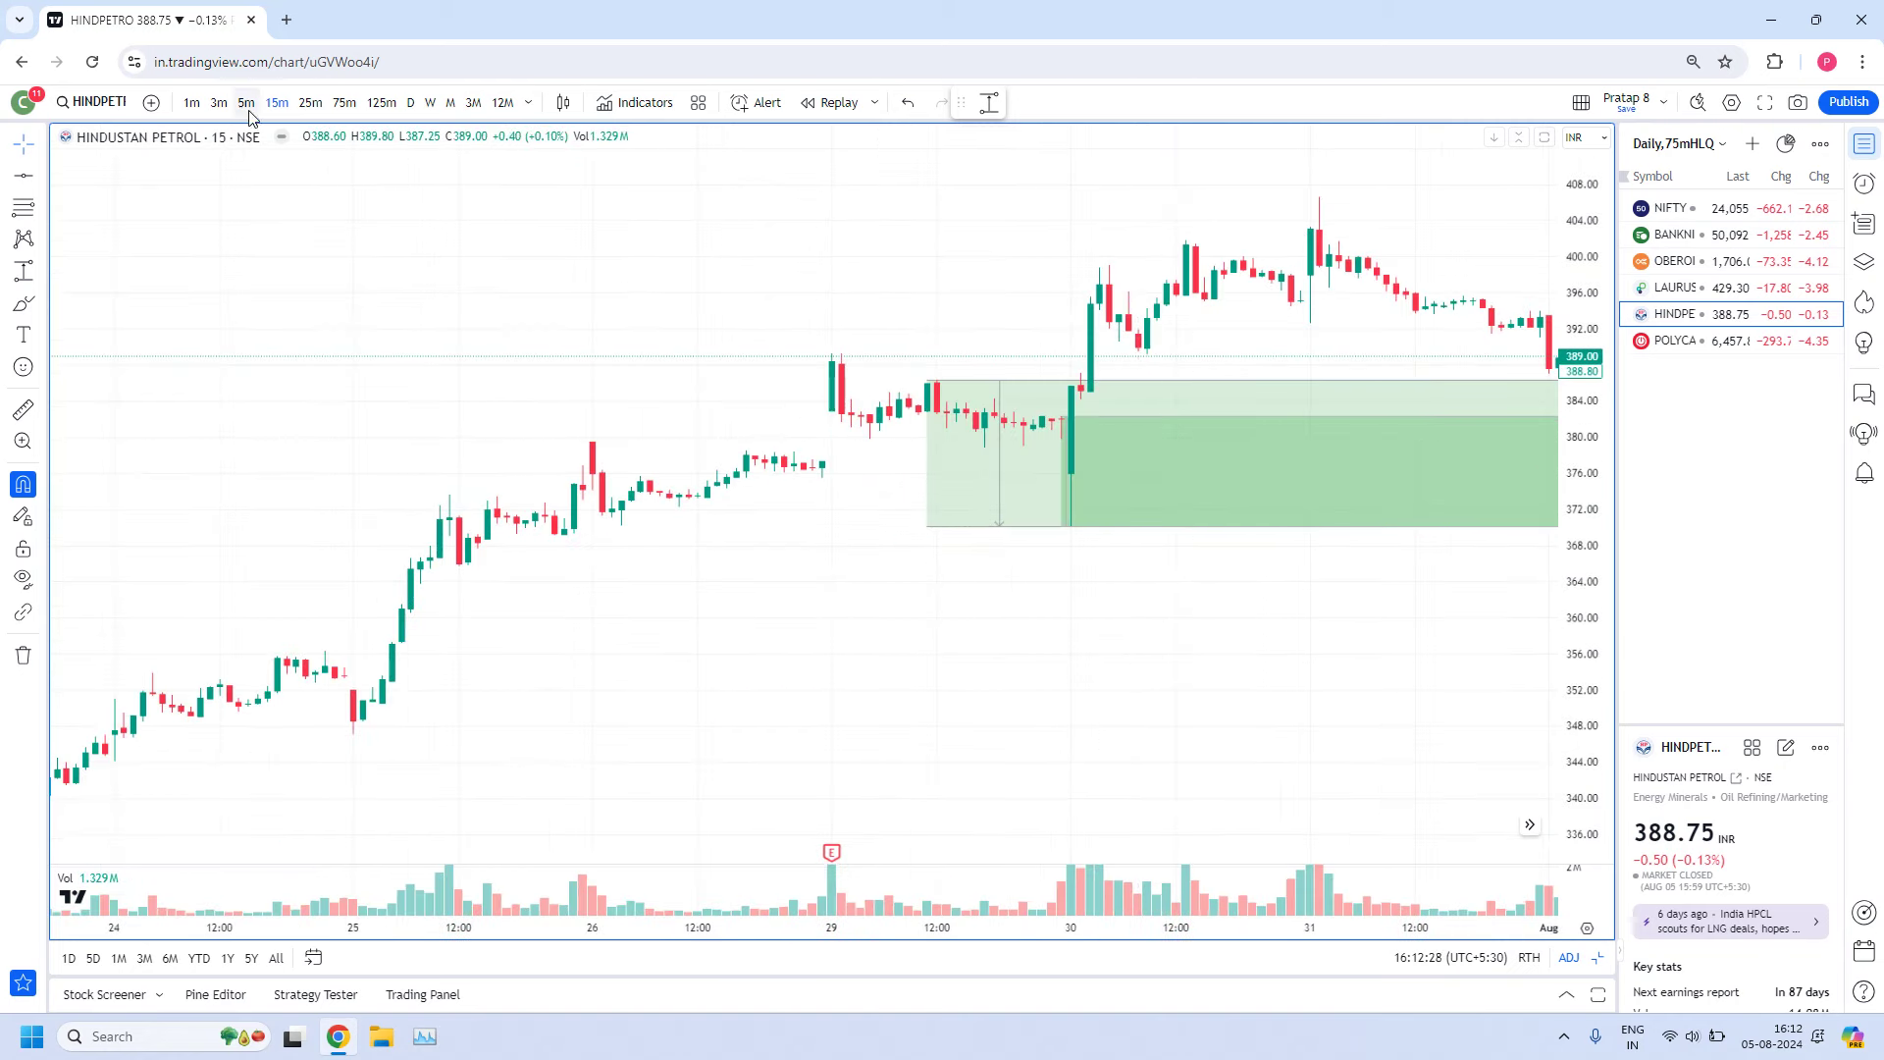
scroll(703, 703, "down", 5)
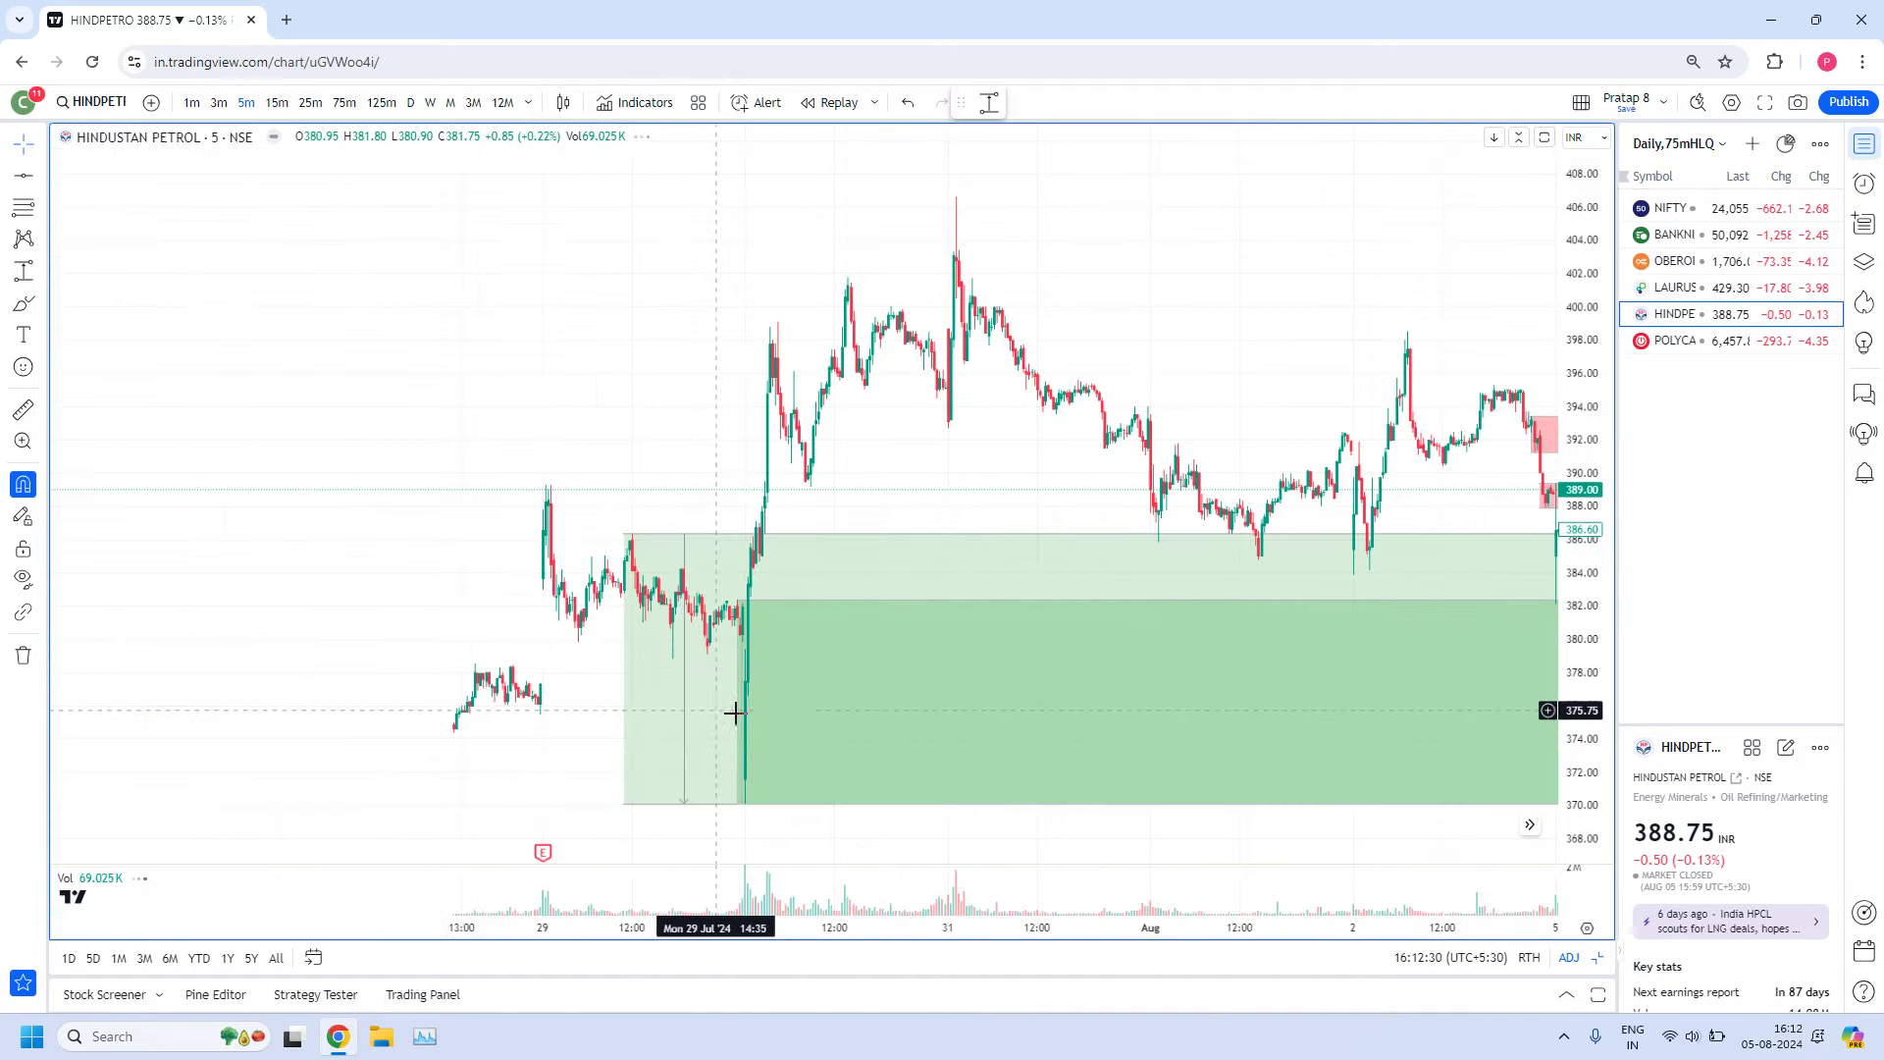
Examine the 5 August rally from its demand zone into the supply zones against the 29–30 July demand zones on the 5-minute timeframe
scroll(768, 615, "up", 2)
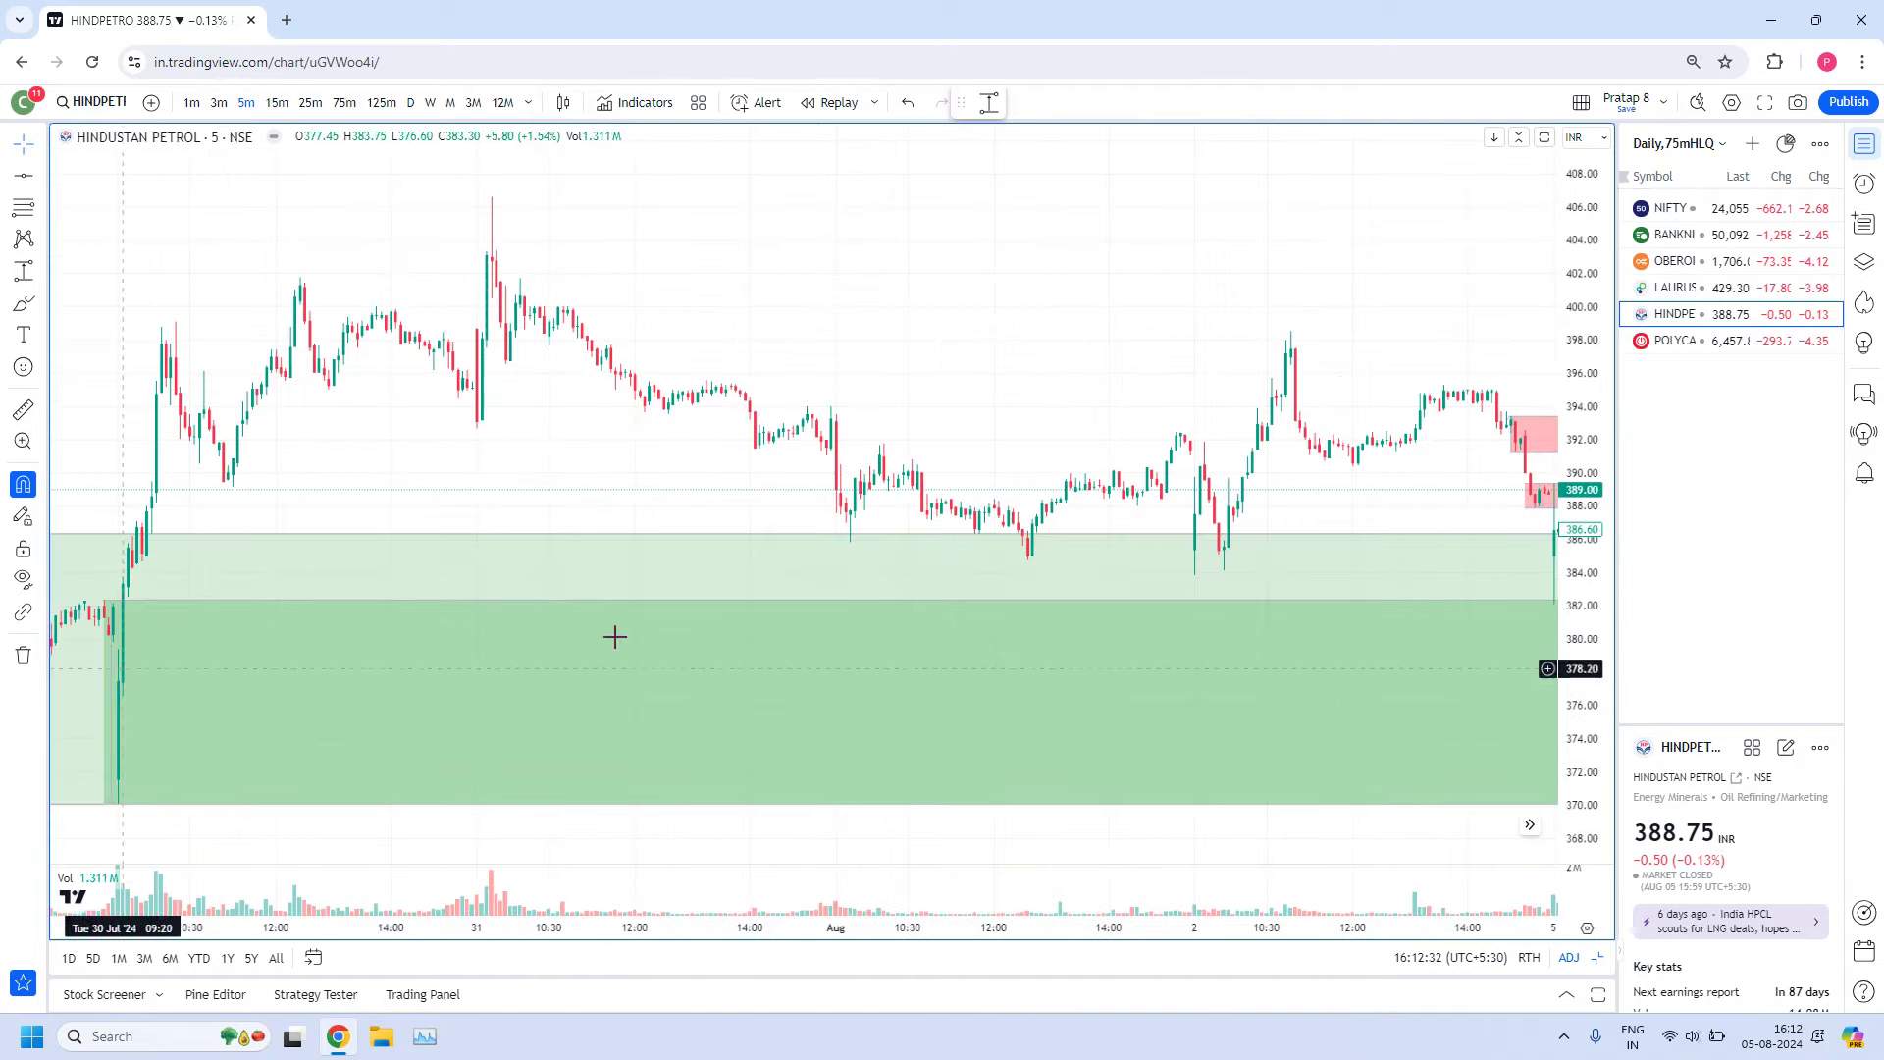
scroll(1198, 244, "right", 10)
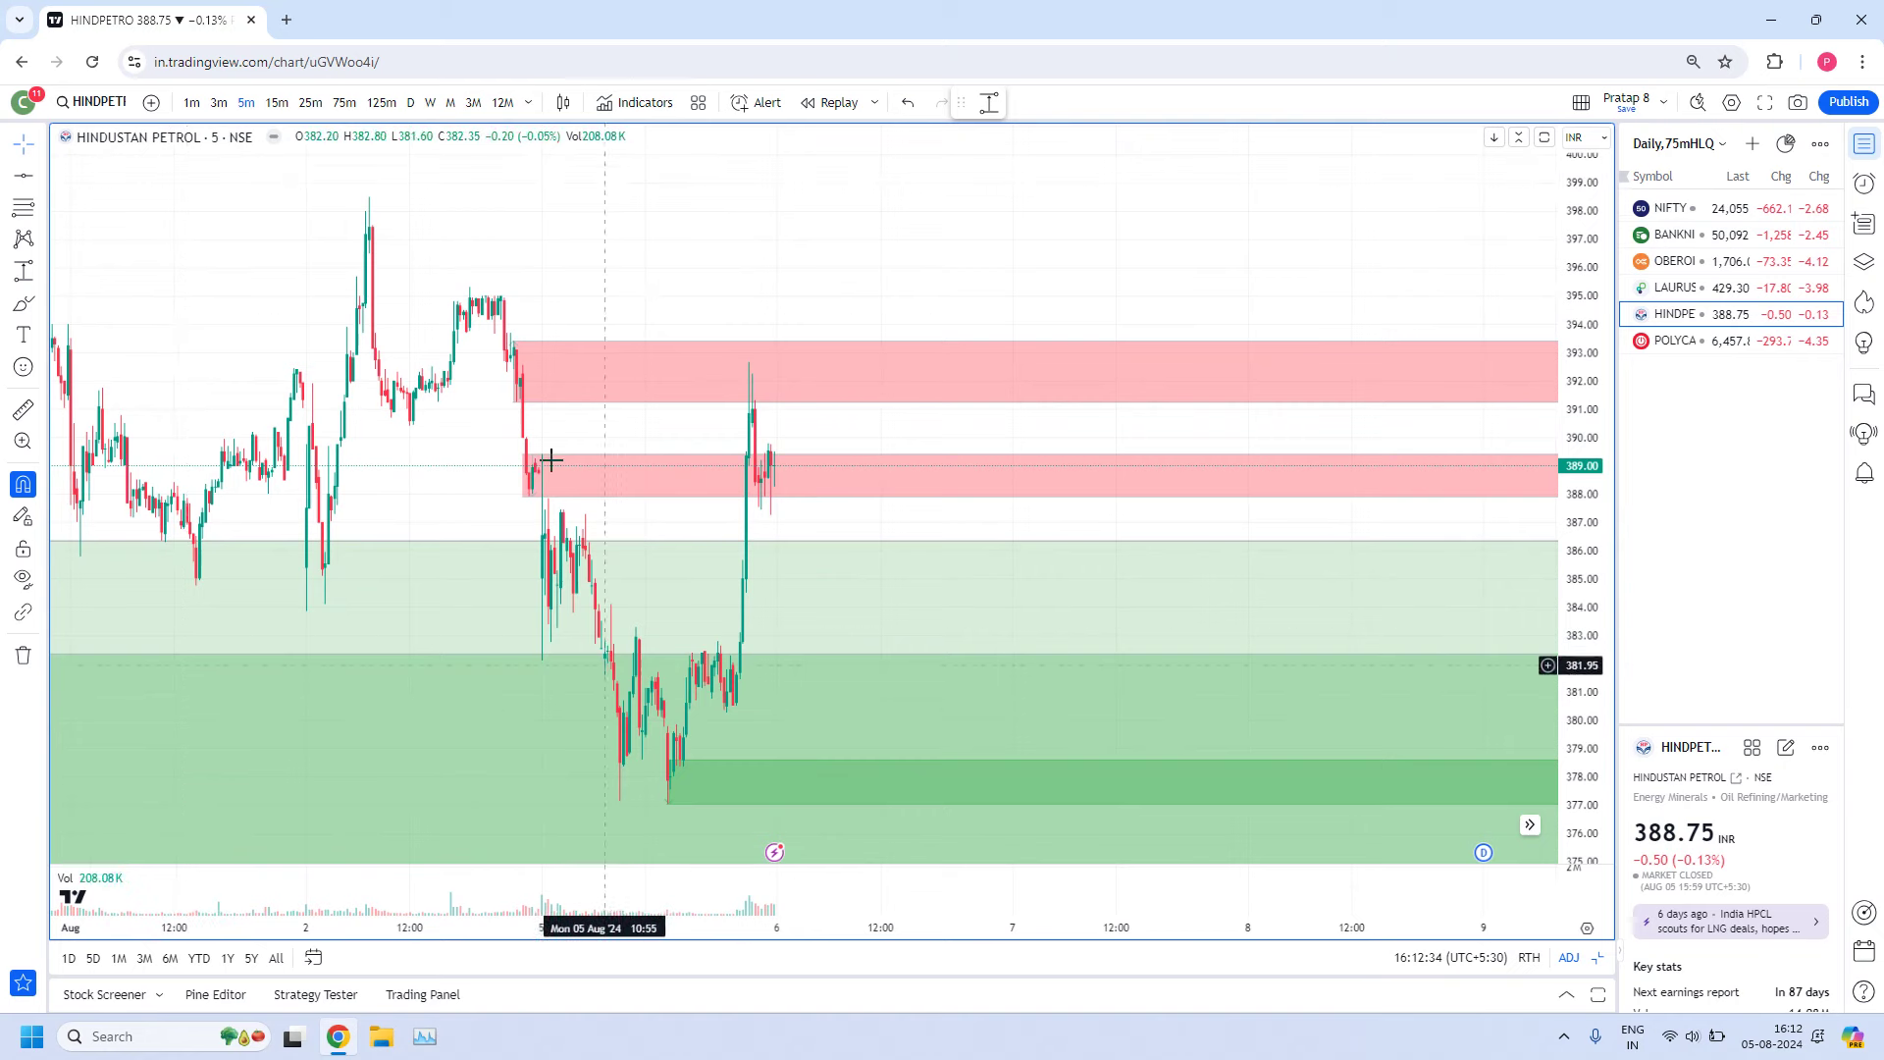
scroll(745, 343, "up", 2)
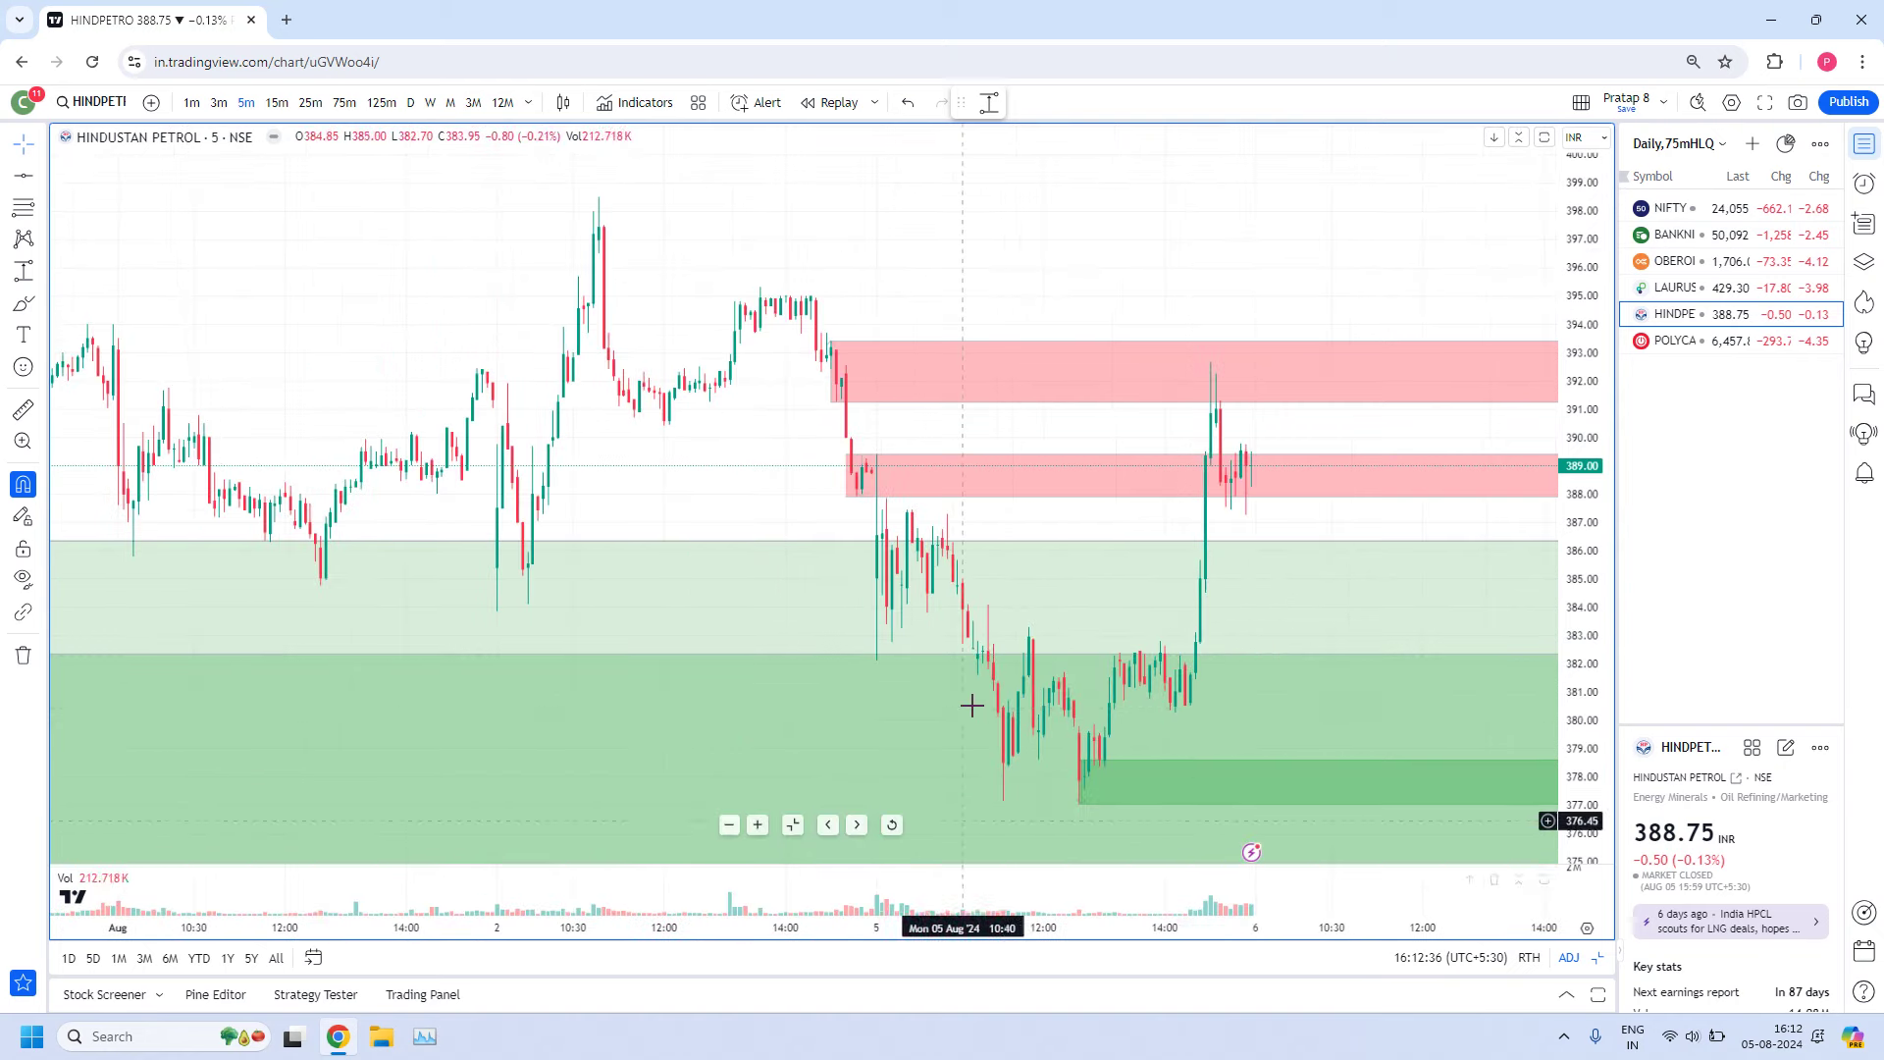
scroll(1207, 761, "up", 3)
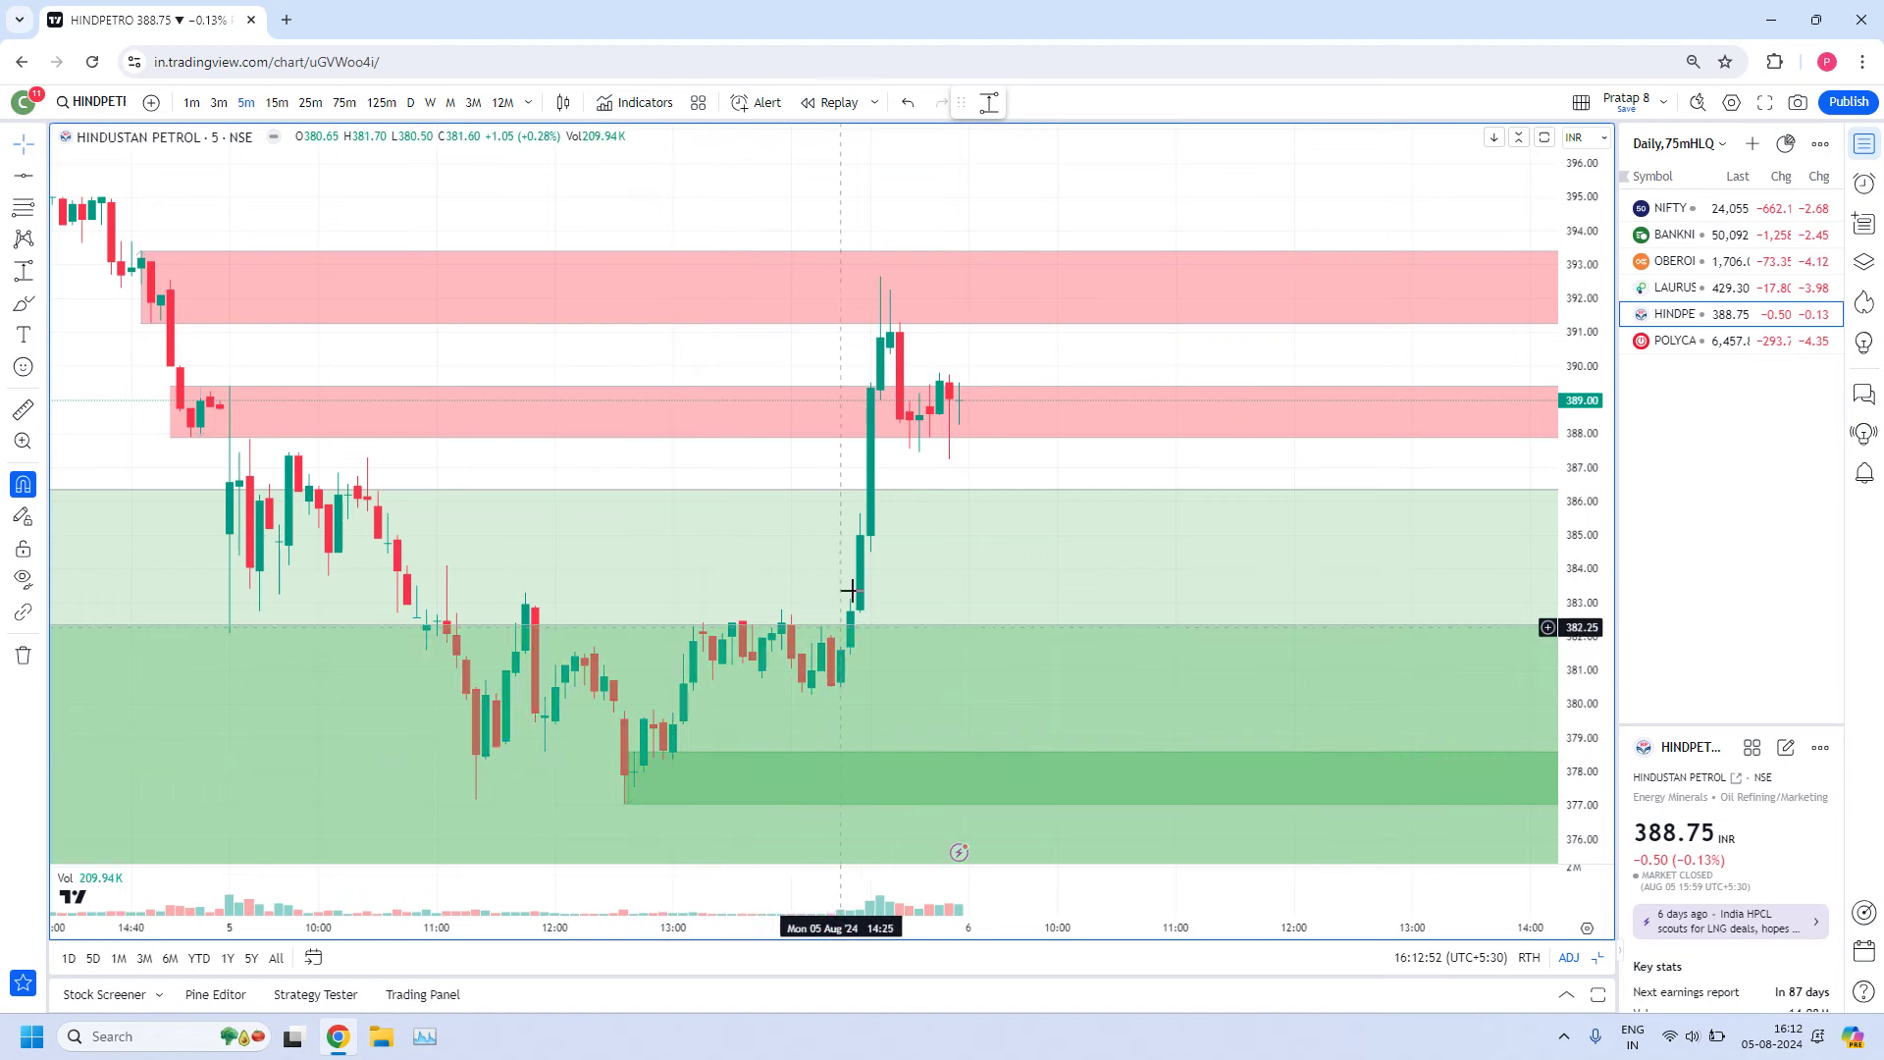
left_click(874, 439)
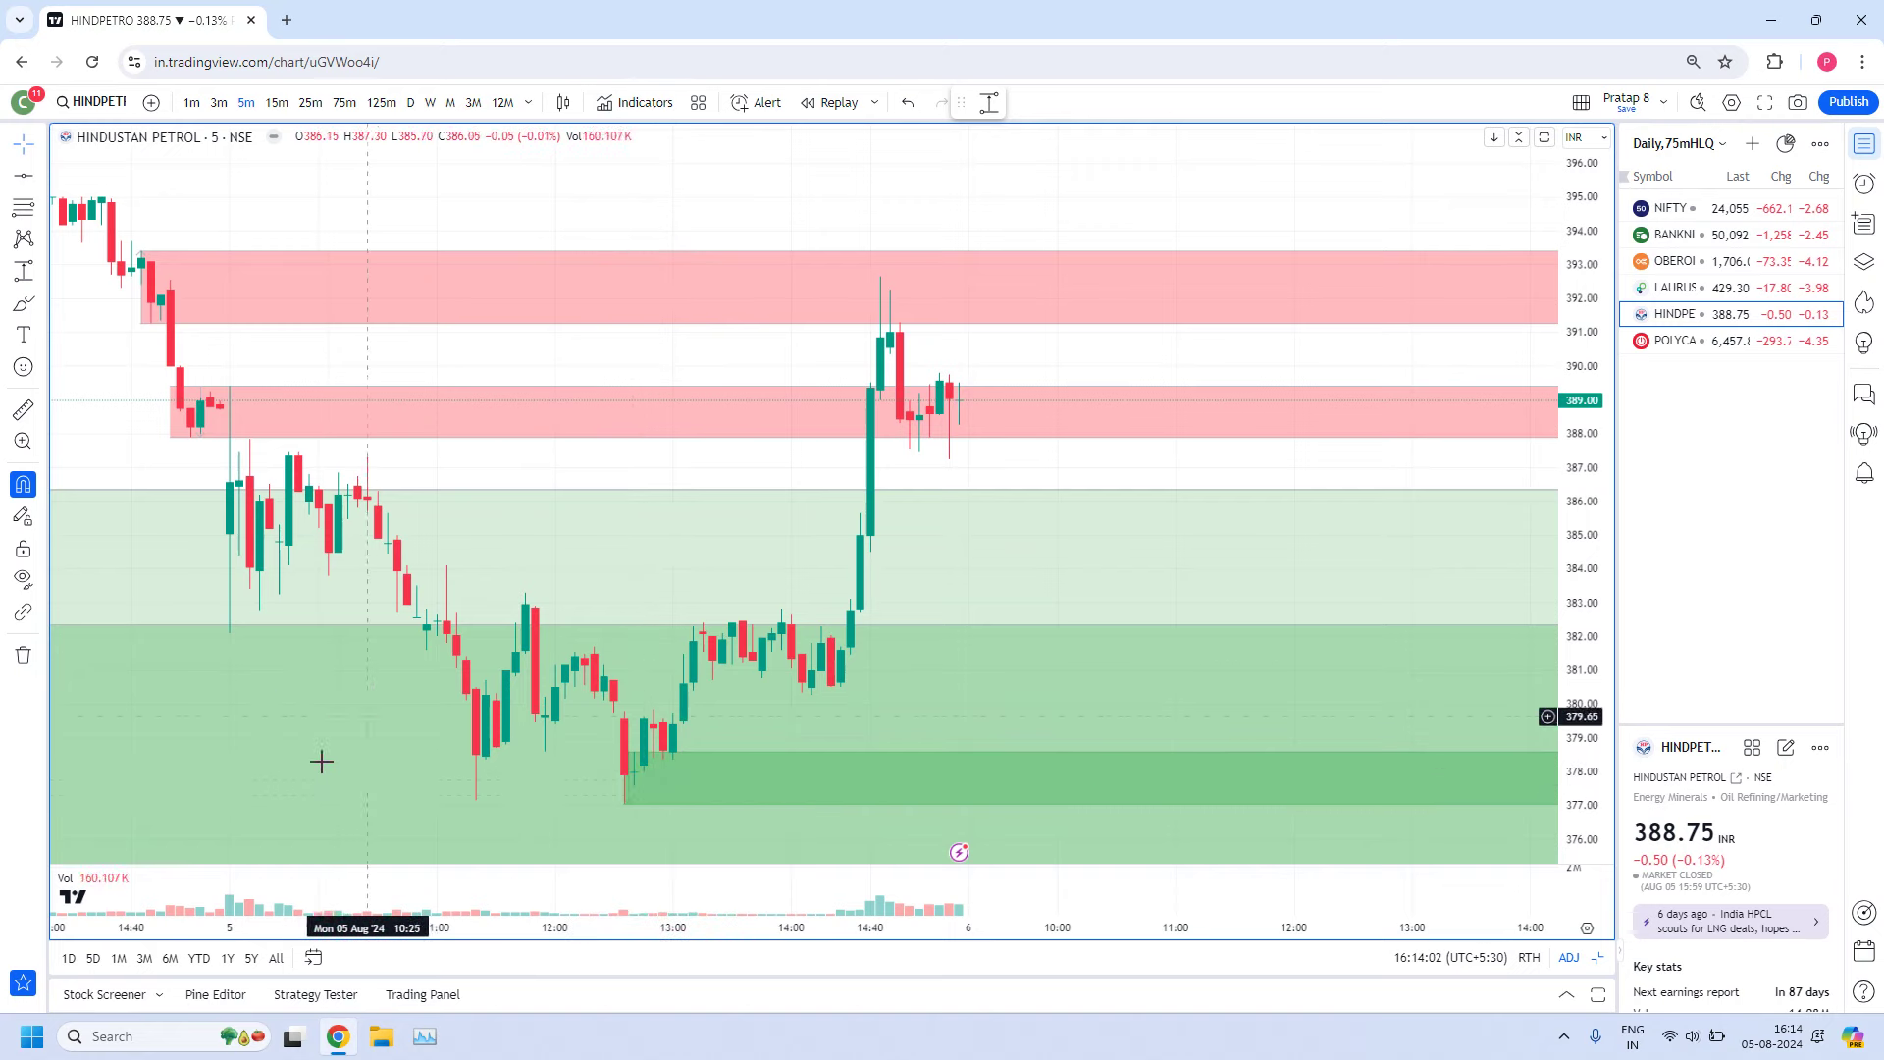
scroll(655, 664, "down", 5)
scroll(666, 679, "down", 3)
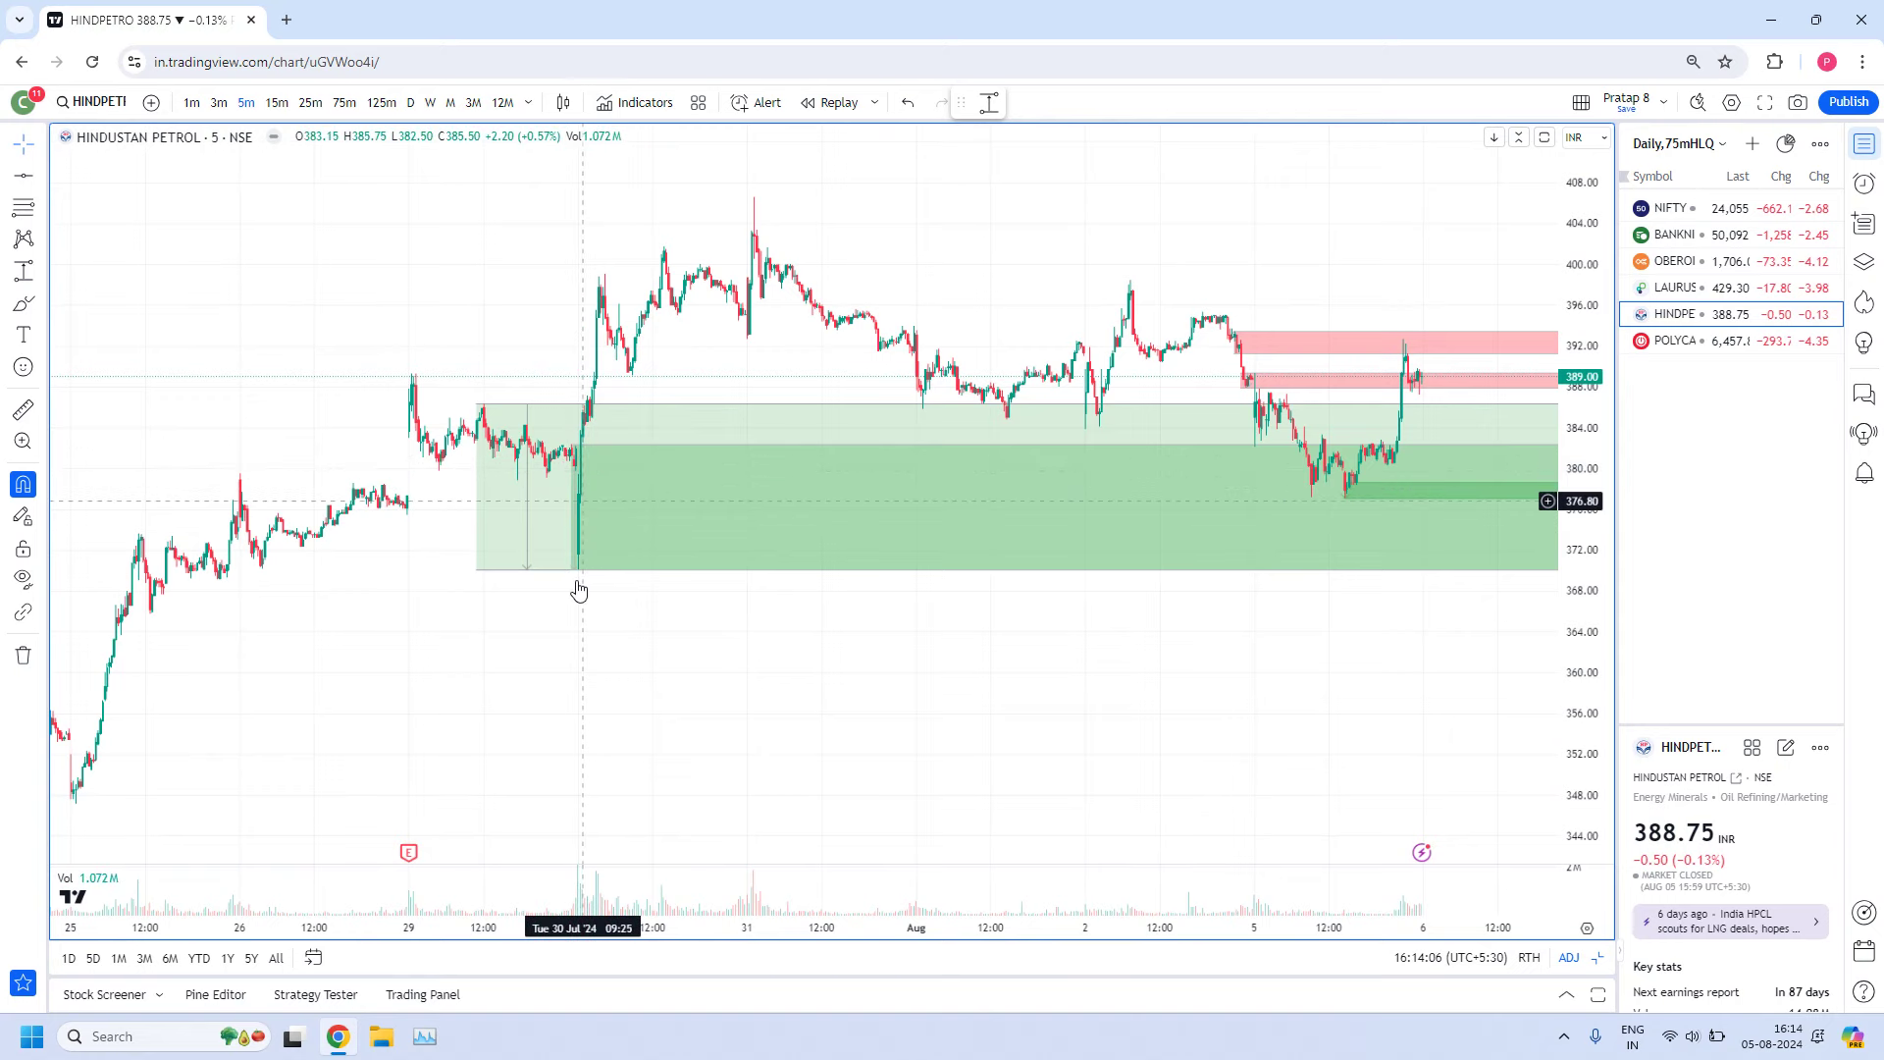
scroll(1171, 542, "up", 10)
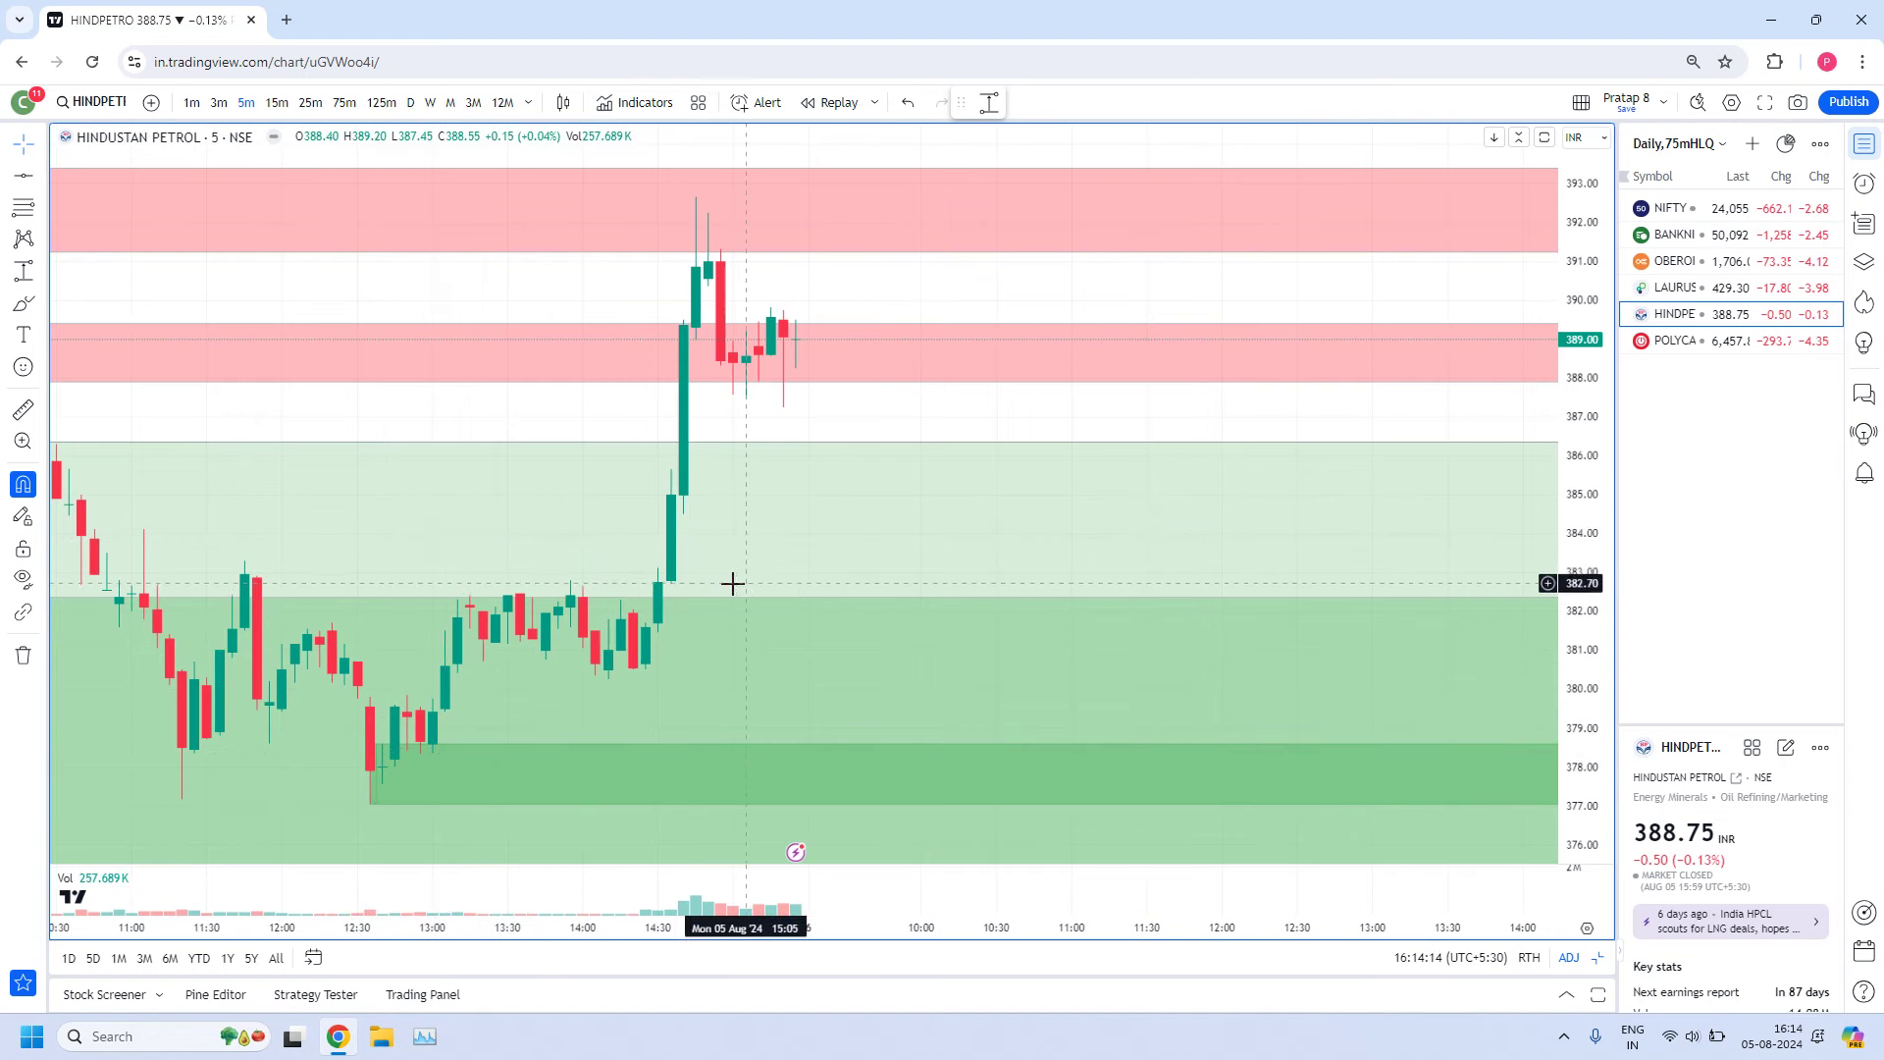
scroll(1040, 469, "down", 3)
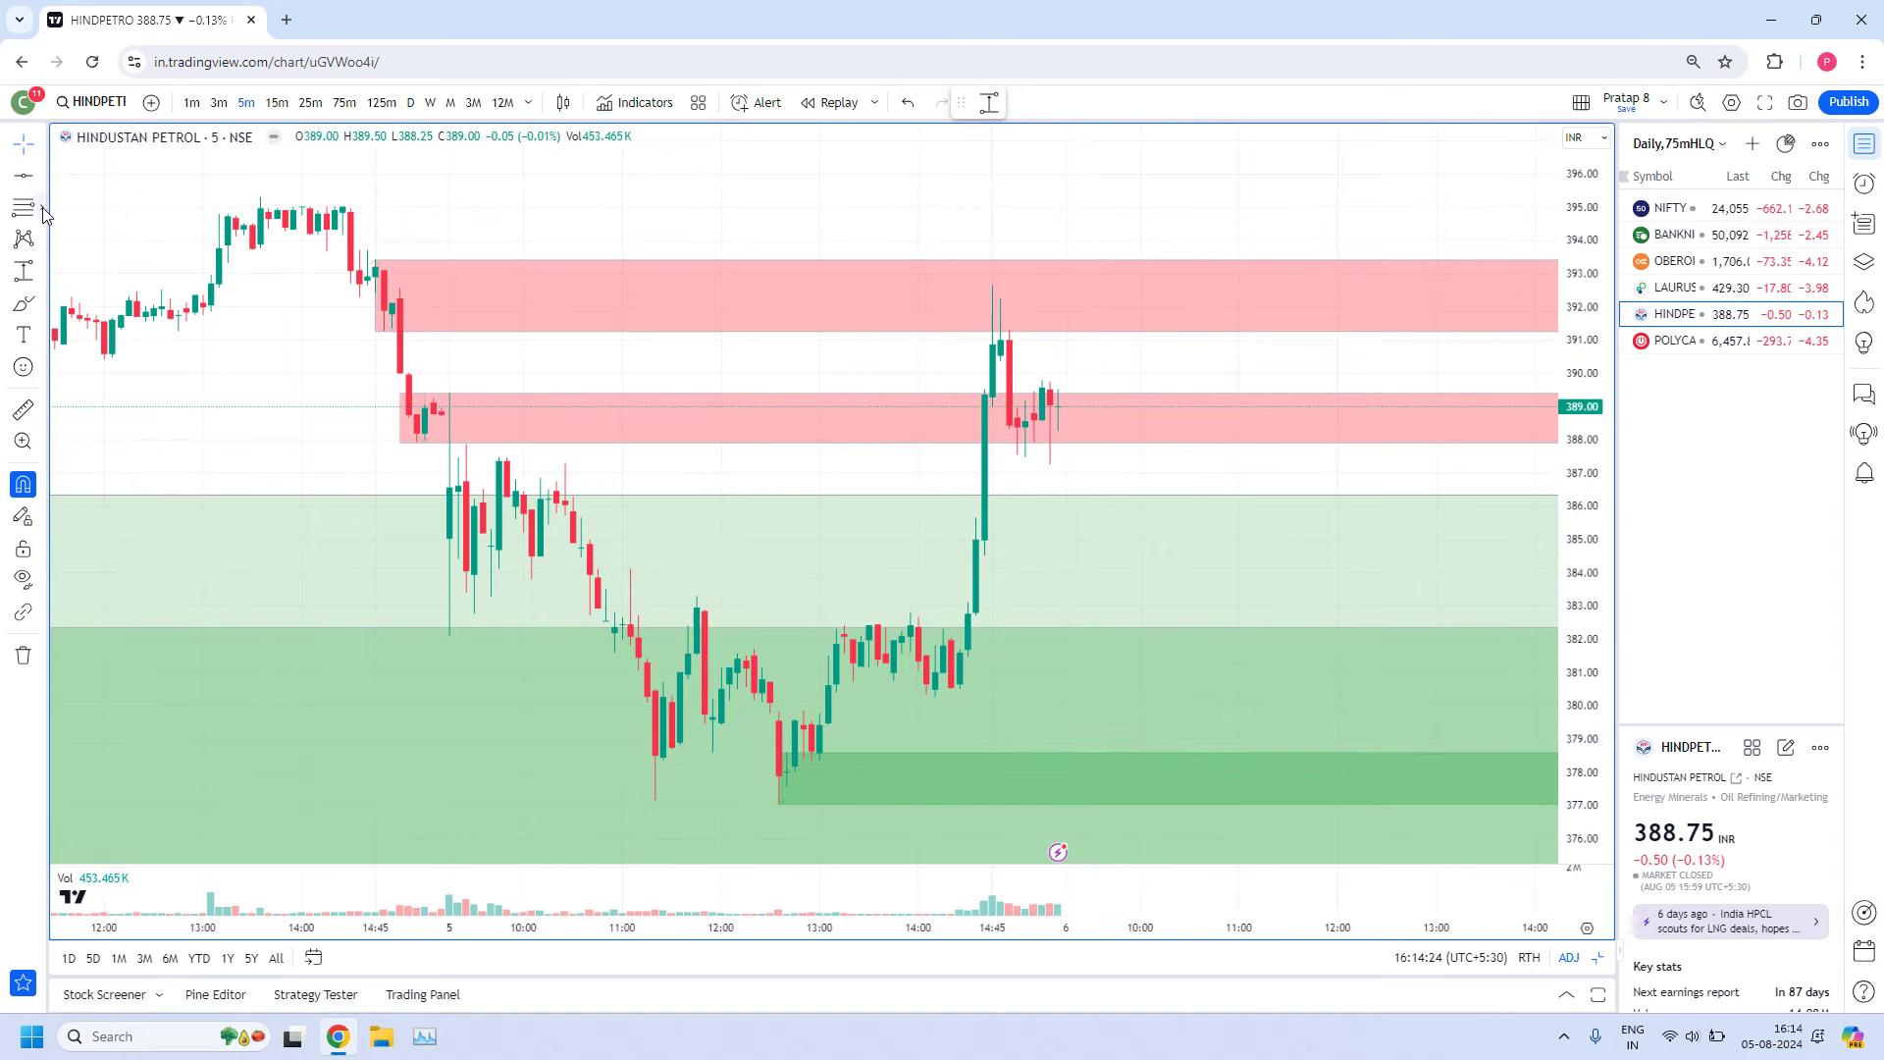
Place a long-position projection after the final 5 August candle, with its stop at 376.85 just below the 5 August demand zone
left_click(41, 278)
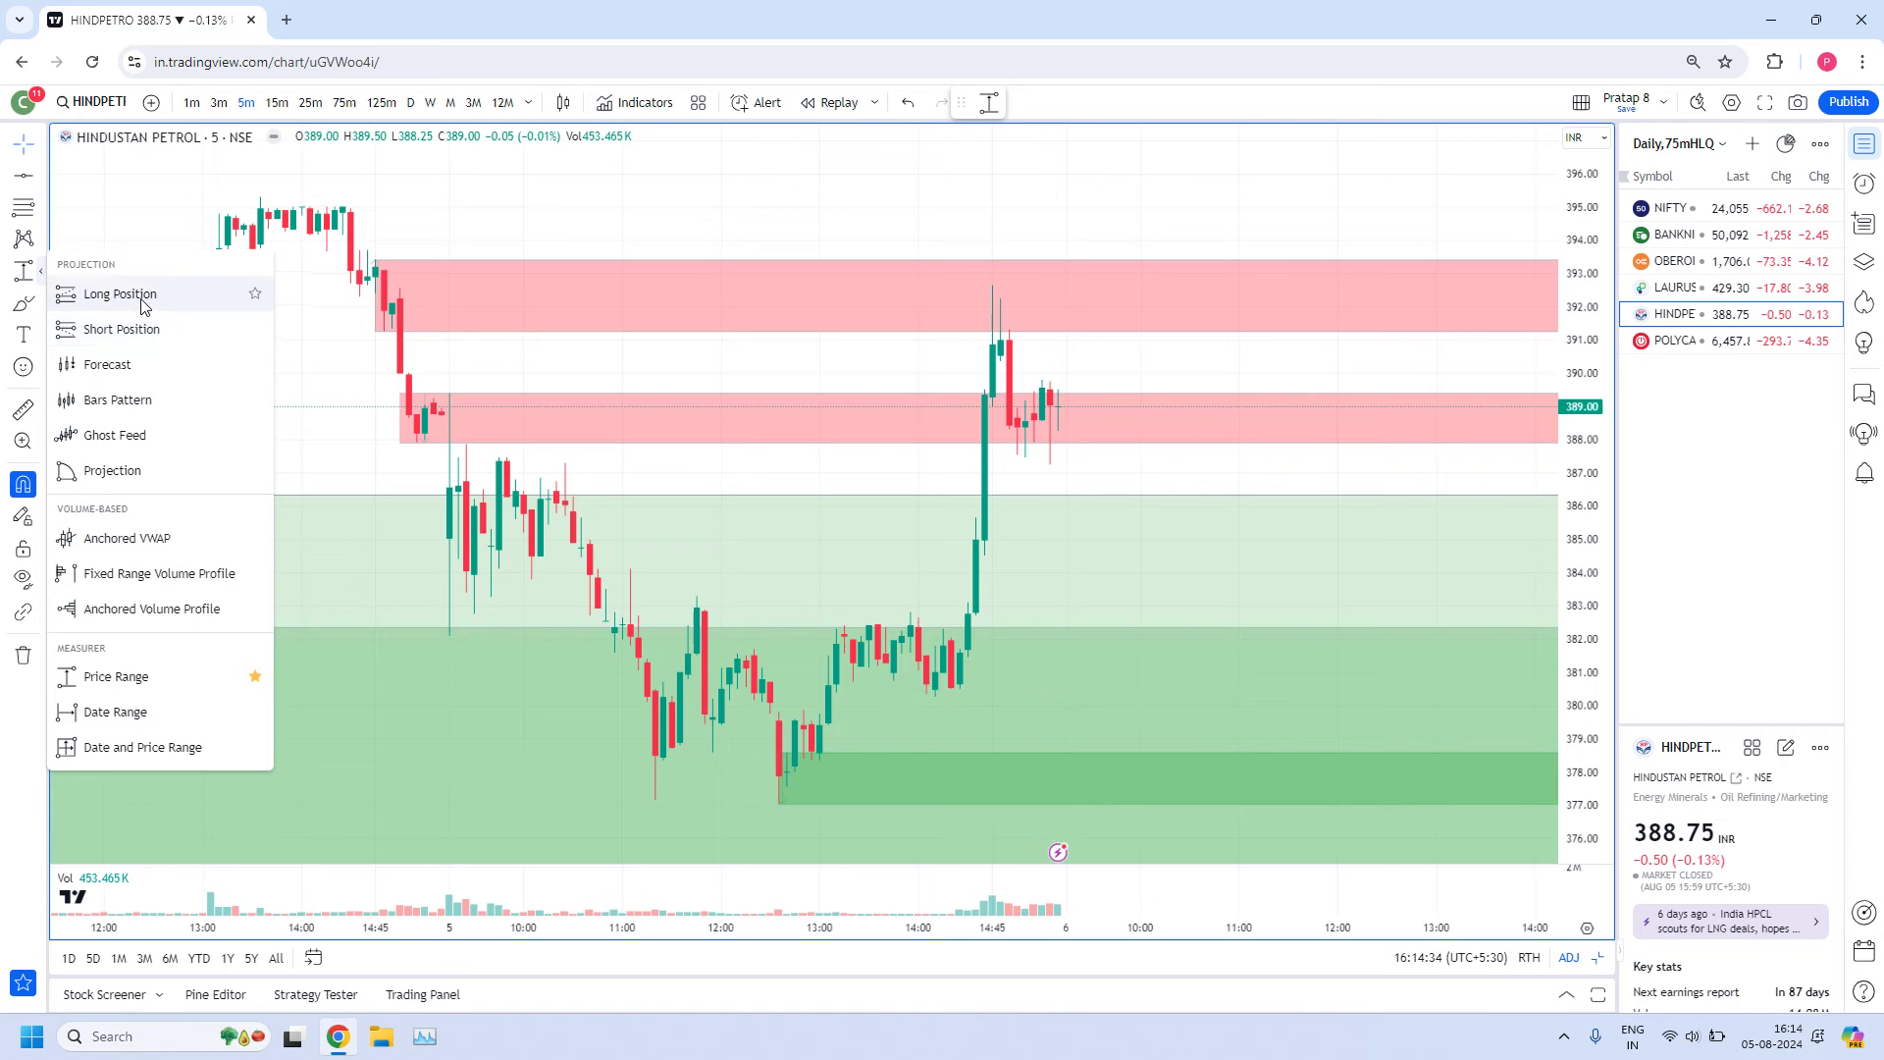
left_click(118, 295)
left_click(1057, 700)
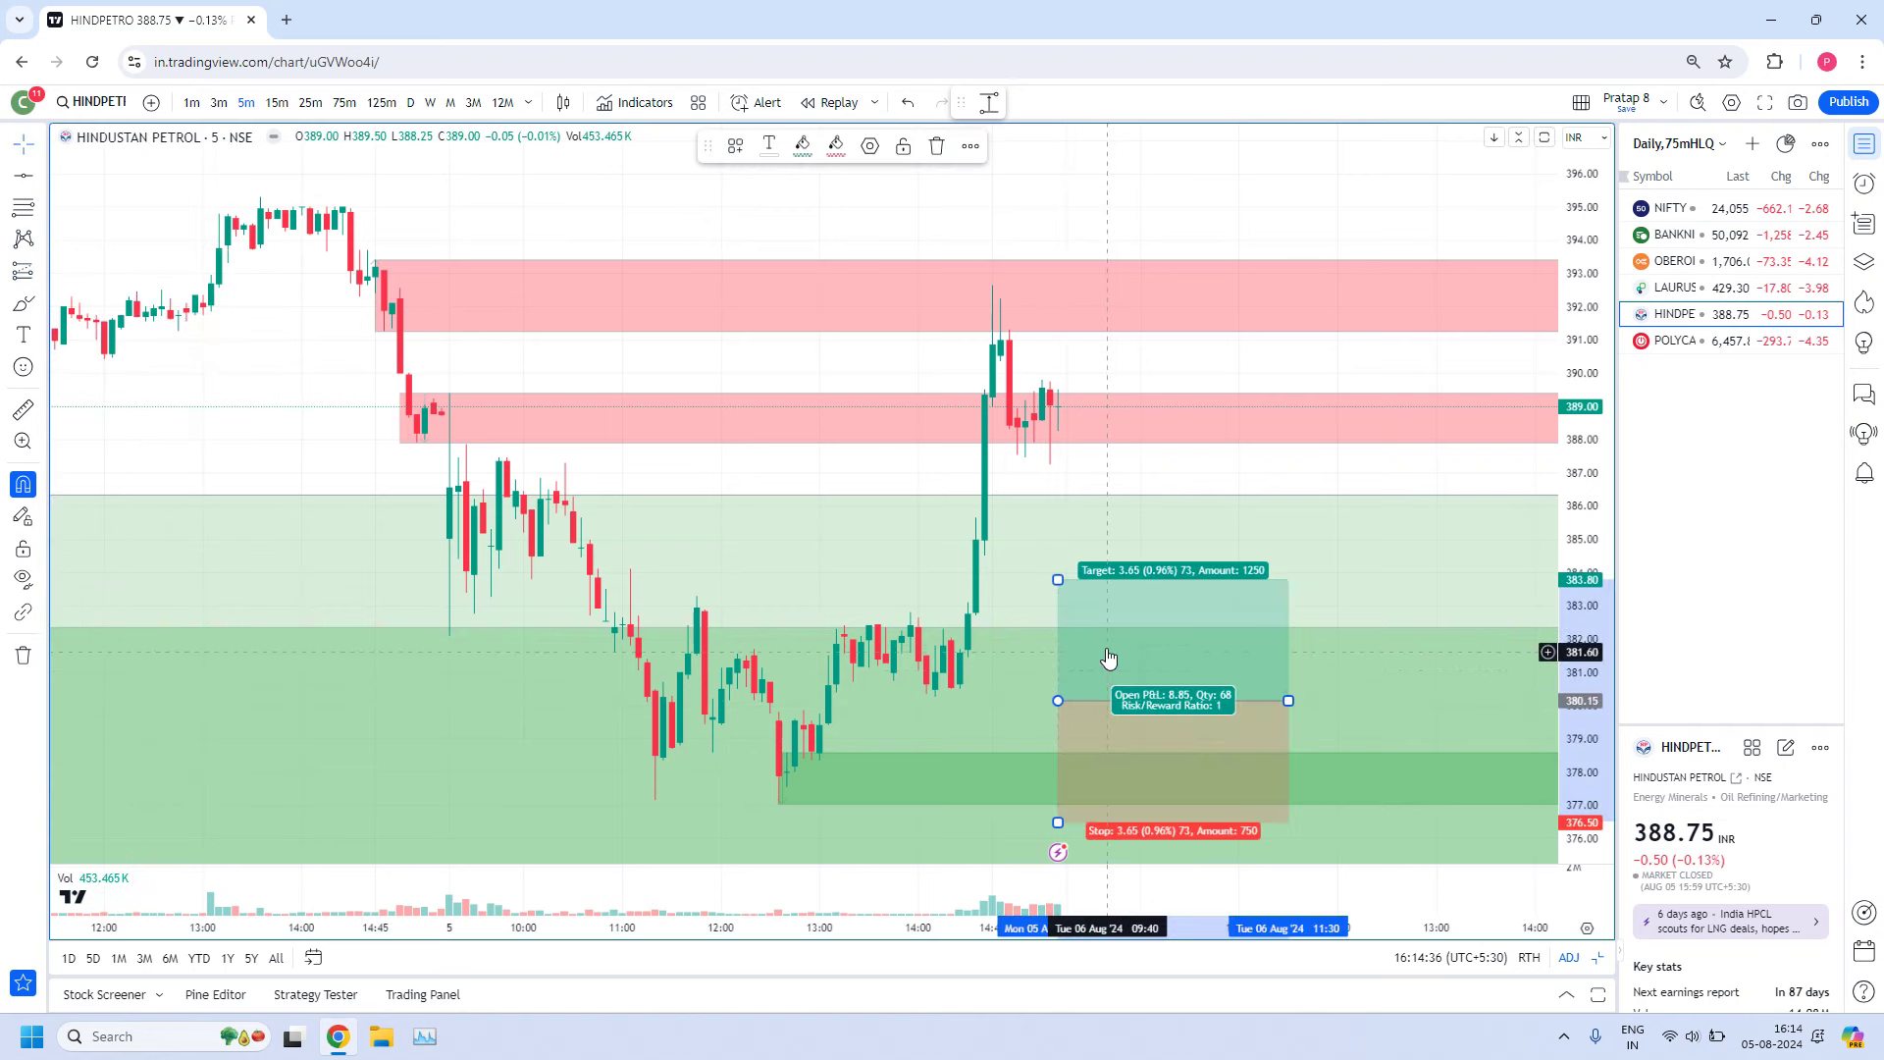
left_click_drag(1106, 648, 1108, 694)
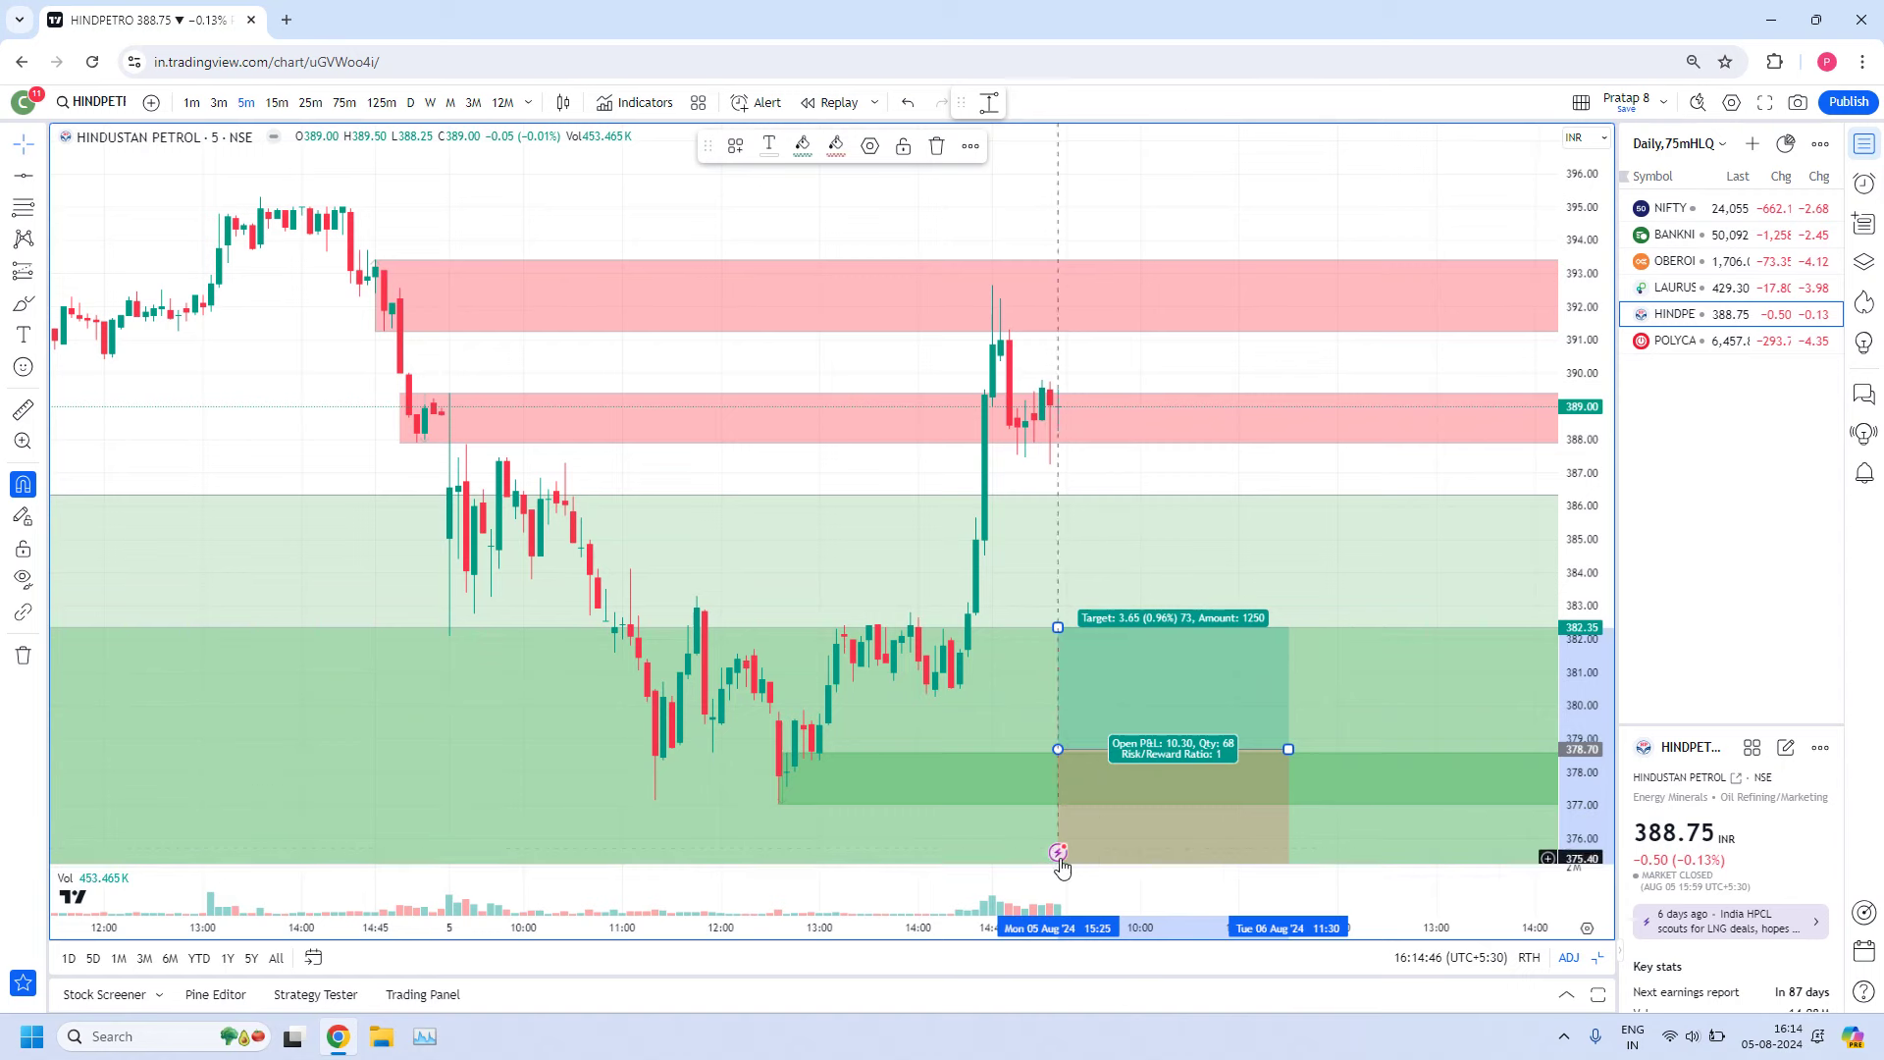
mouse_move(1102, 715)
left_mouse_down()
mouse_move(1129, 702)
mouse_move(1124, 677)
mouse_move(1128, 702)
left_mouse_up()
scroll(1187, 608, "down", 5)
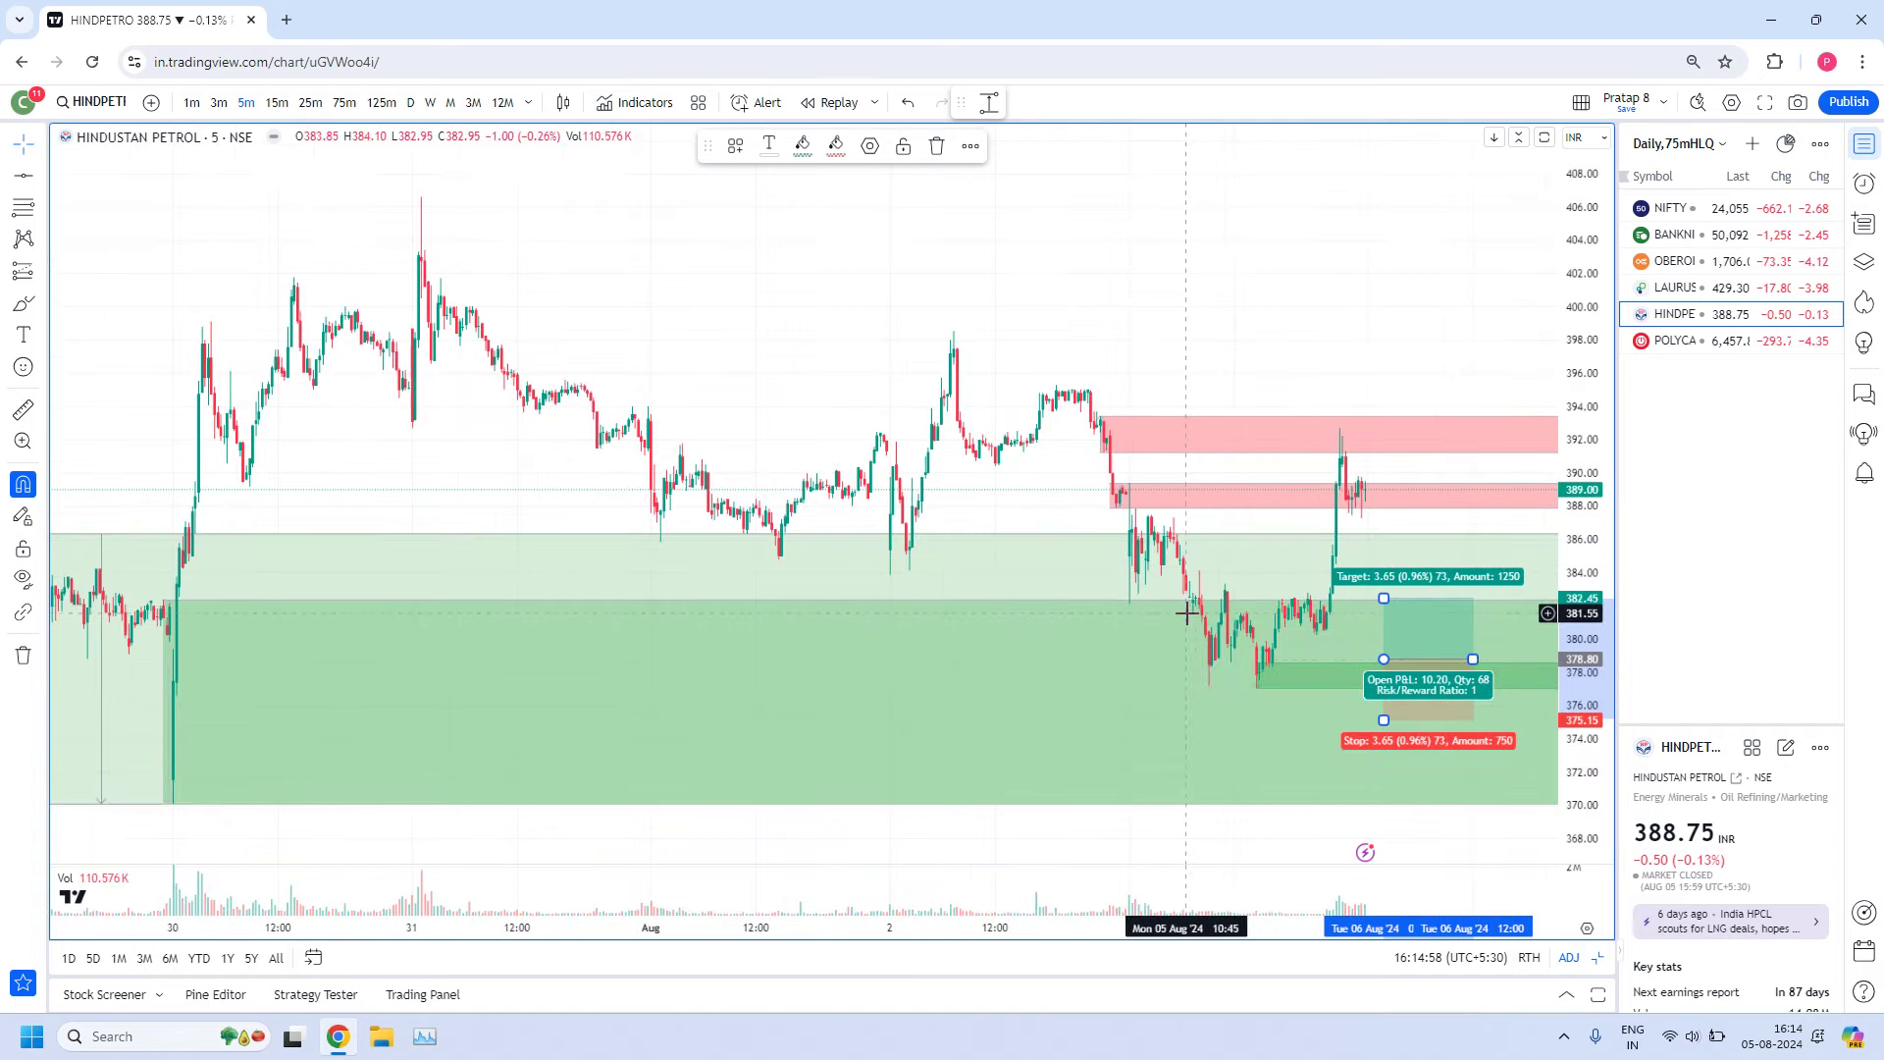
left_click_drag(1412, 616, 1412, 592)
scroll(1393, 590, "up", 1)
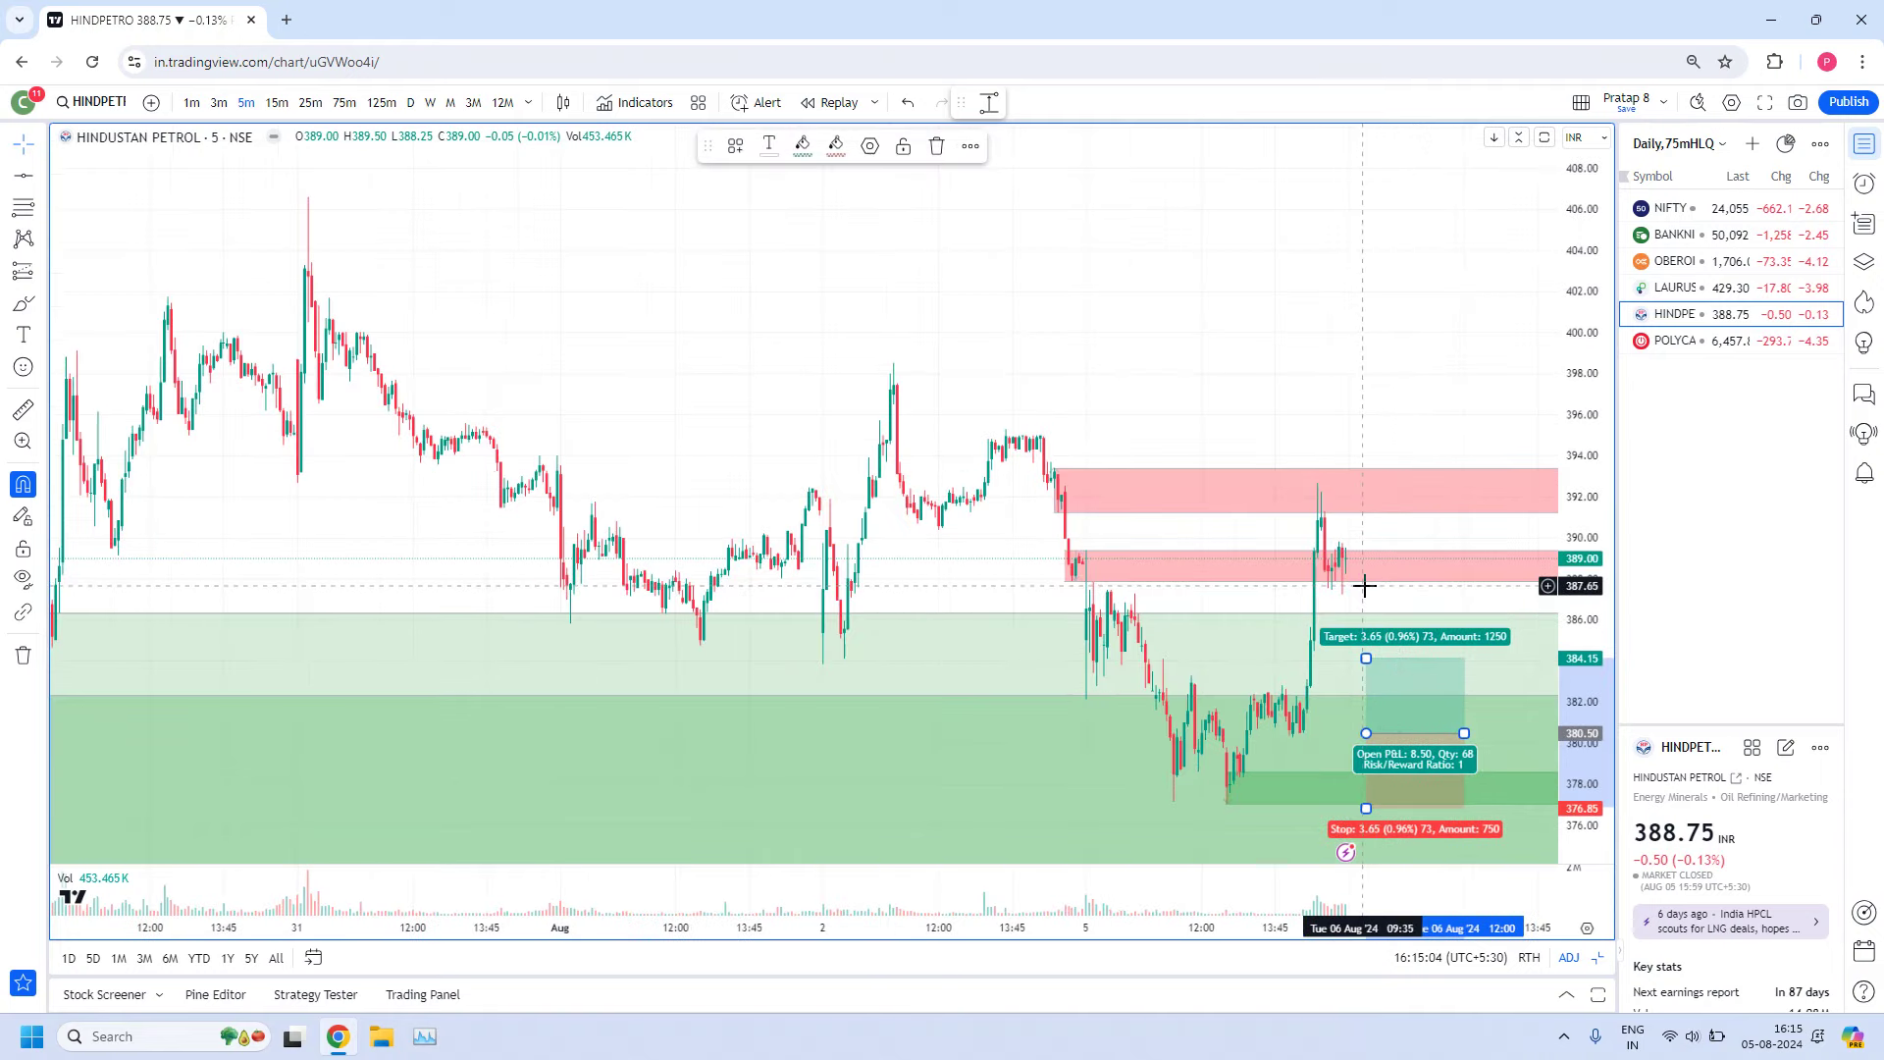
scroll(1364, 587, "up", 4)
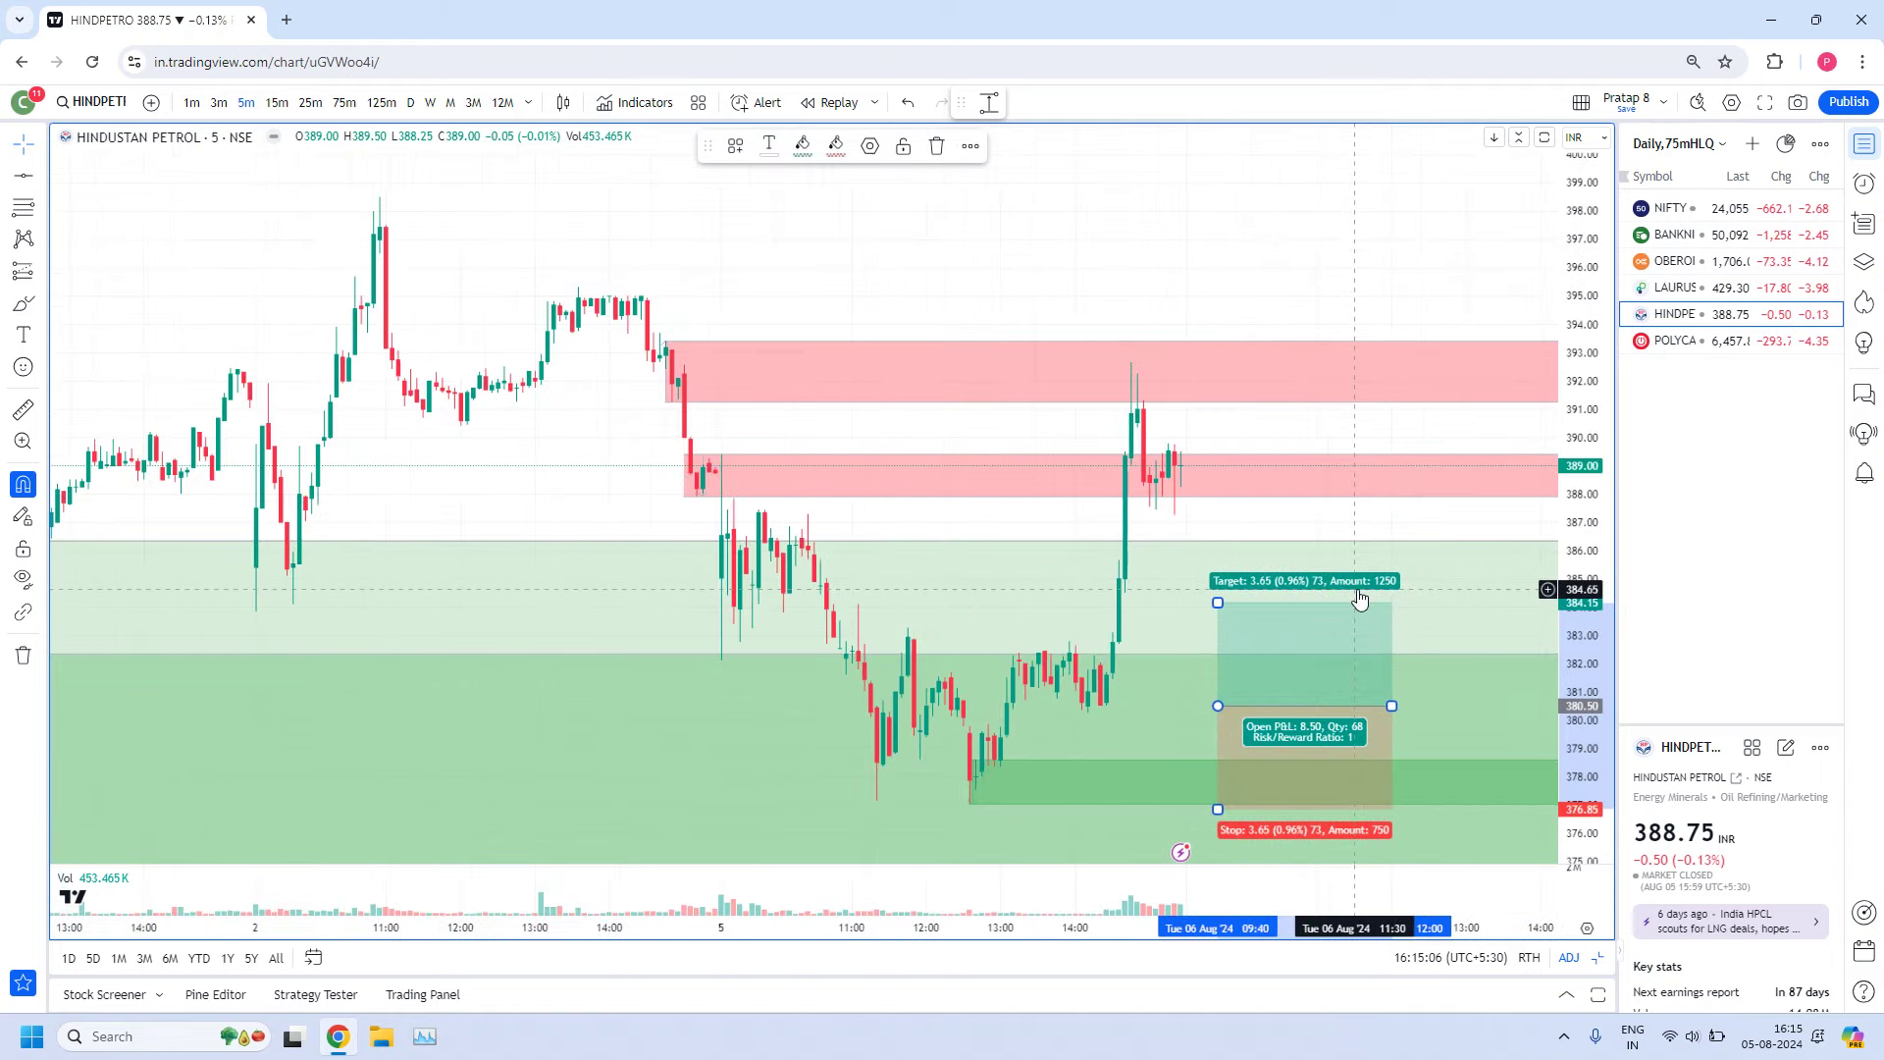
scroll(1358, 593, "up", 5)
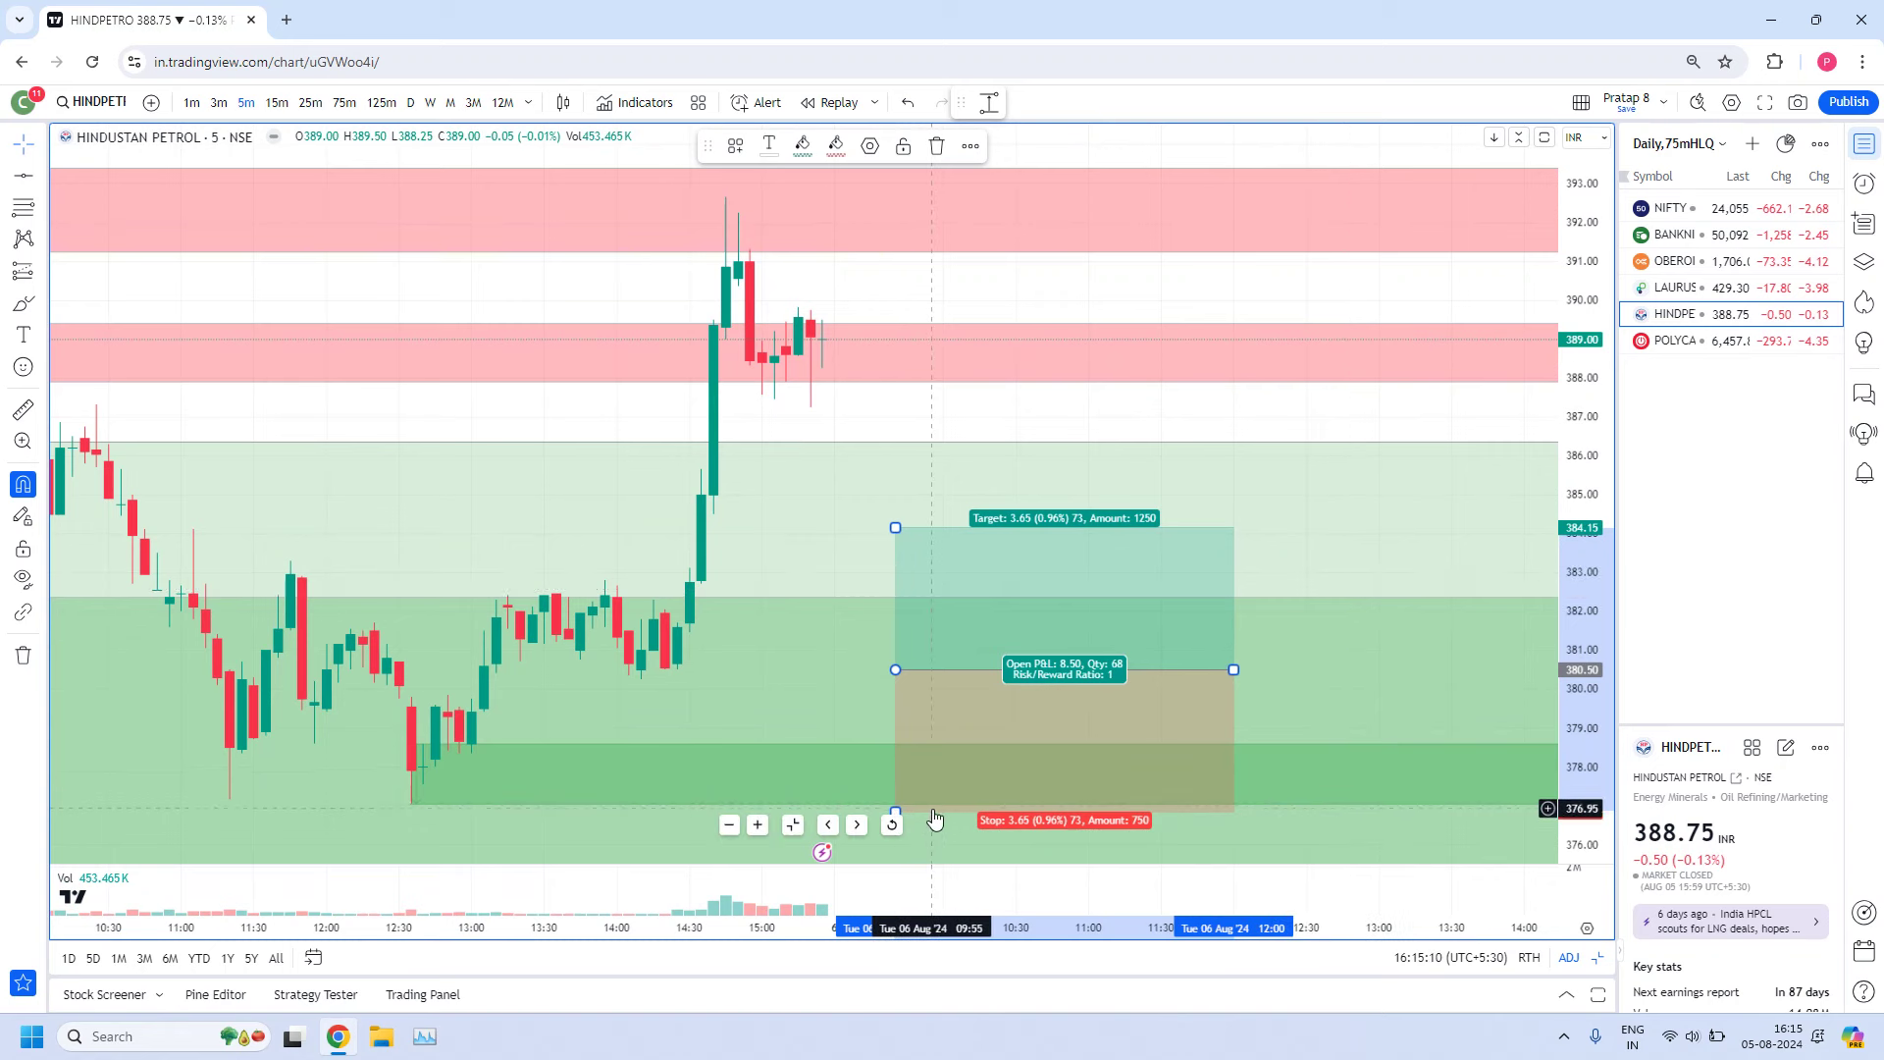
Set the long position's entry to 378.65 at the demand zone's upper edge and its target to 387.75 just below the nearer supply zone
left_click_drag(896, 669, 898, 740)
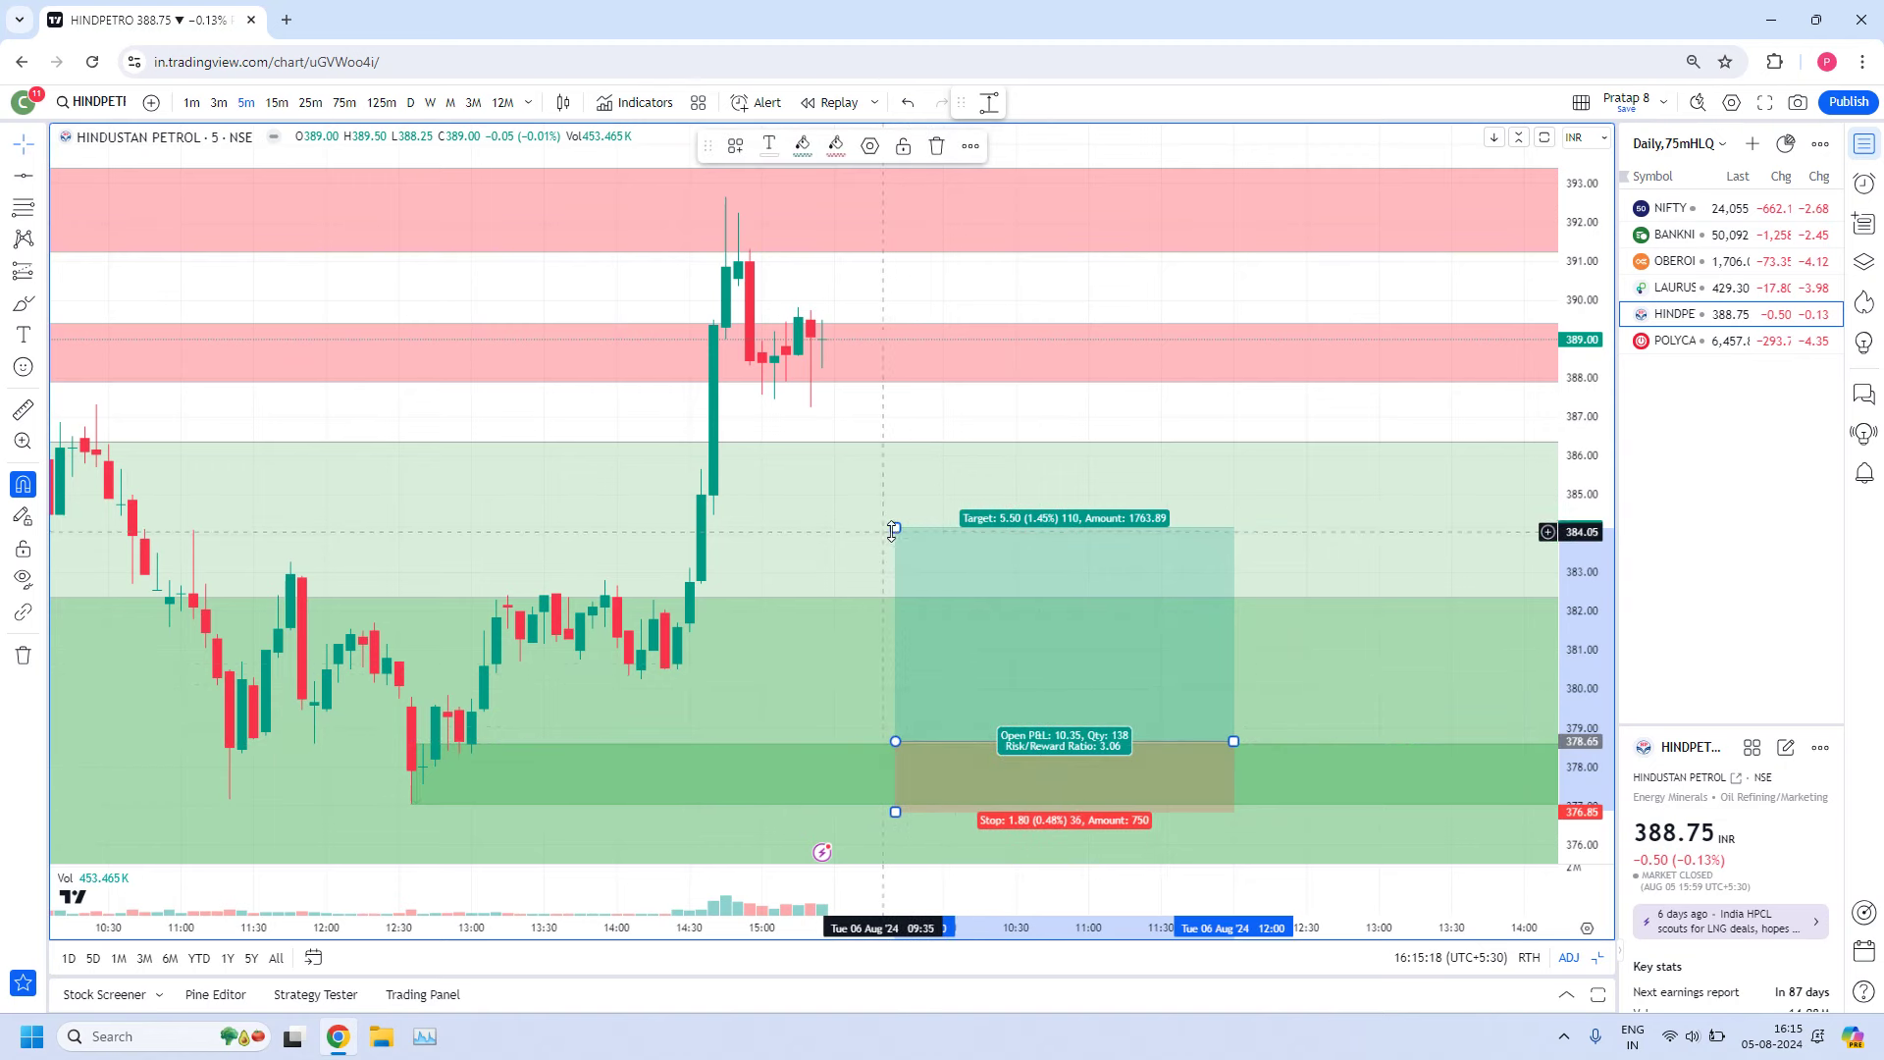
left_click_drag(895, 527, 894, 390)
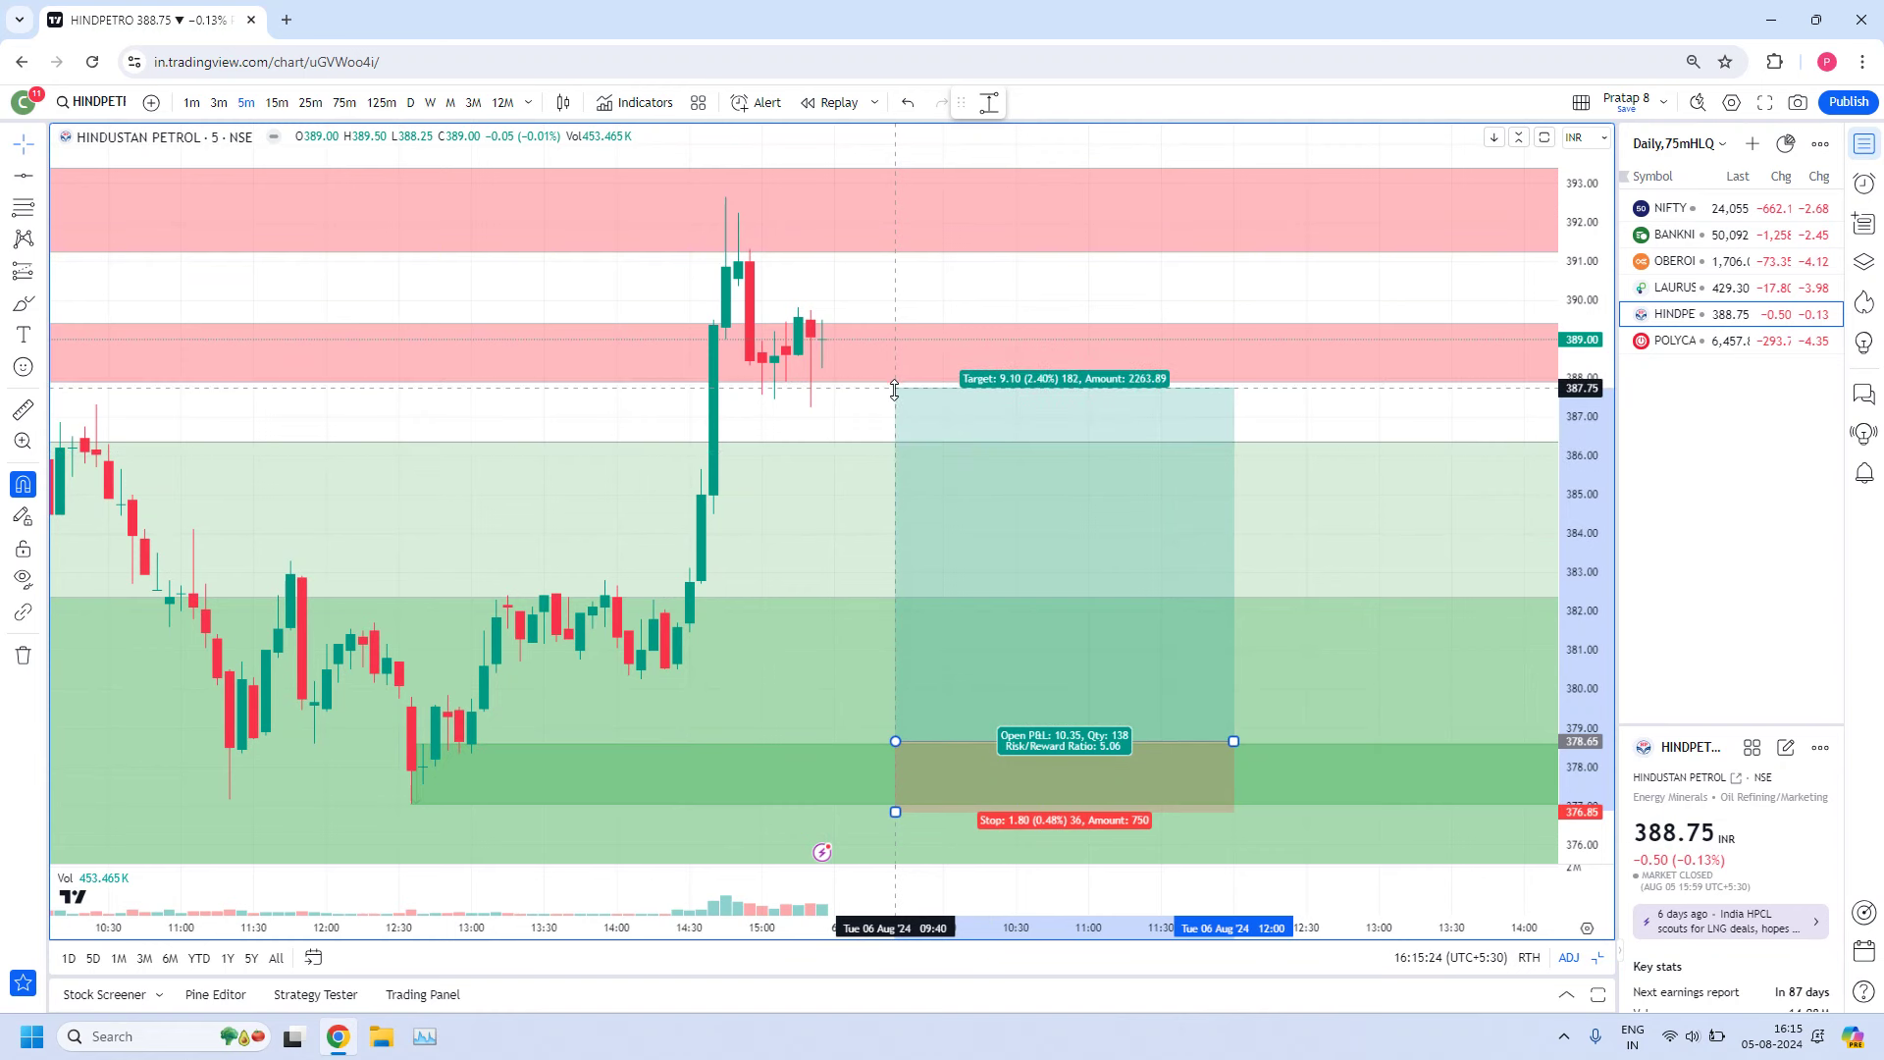
left_click(895, 387)
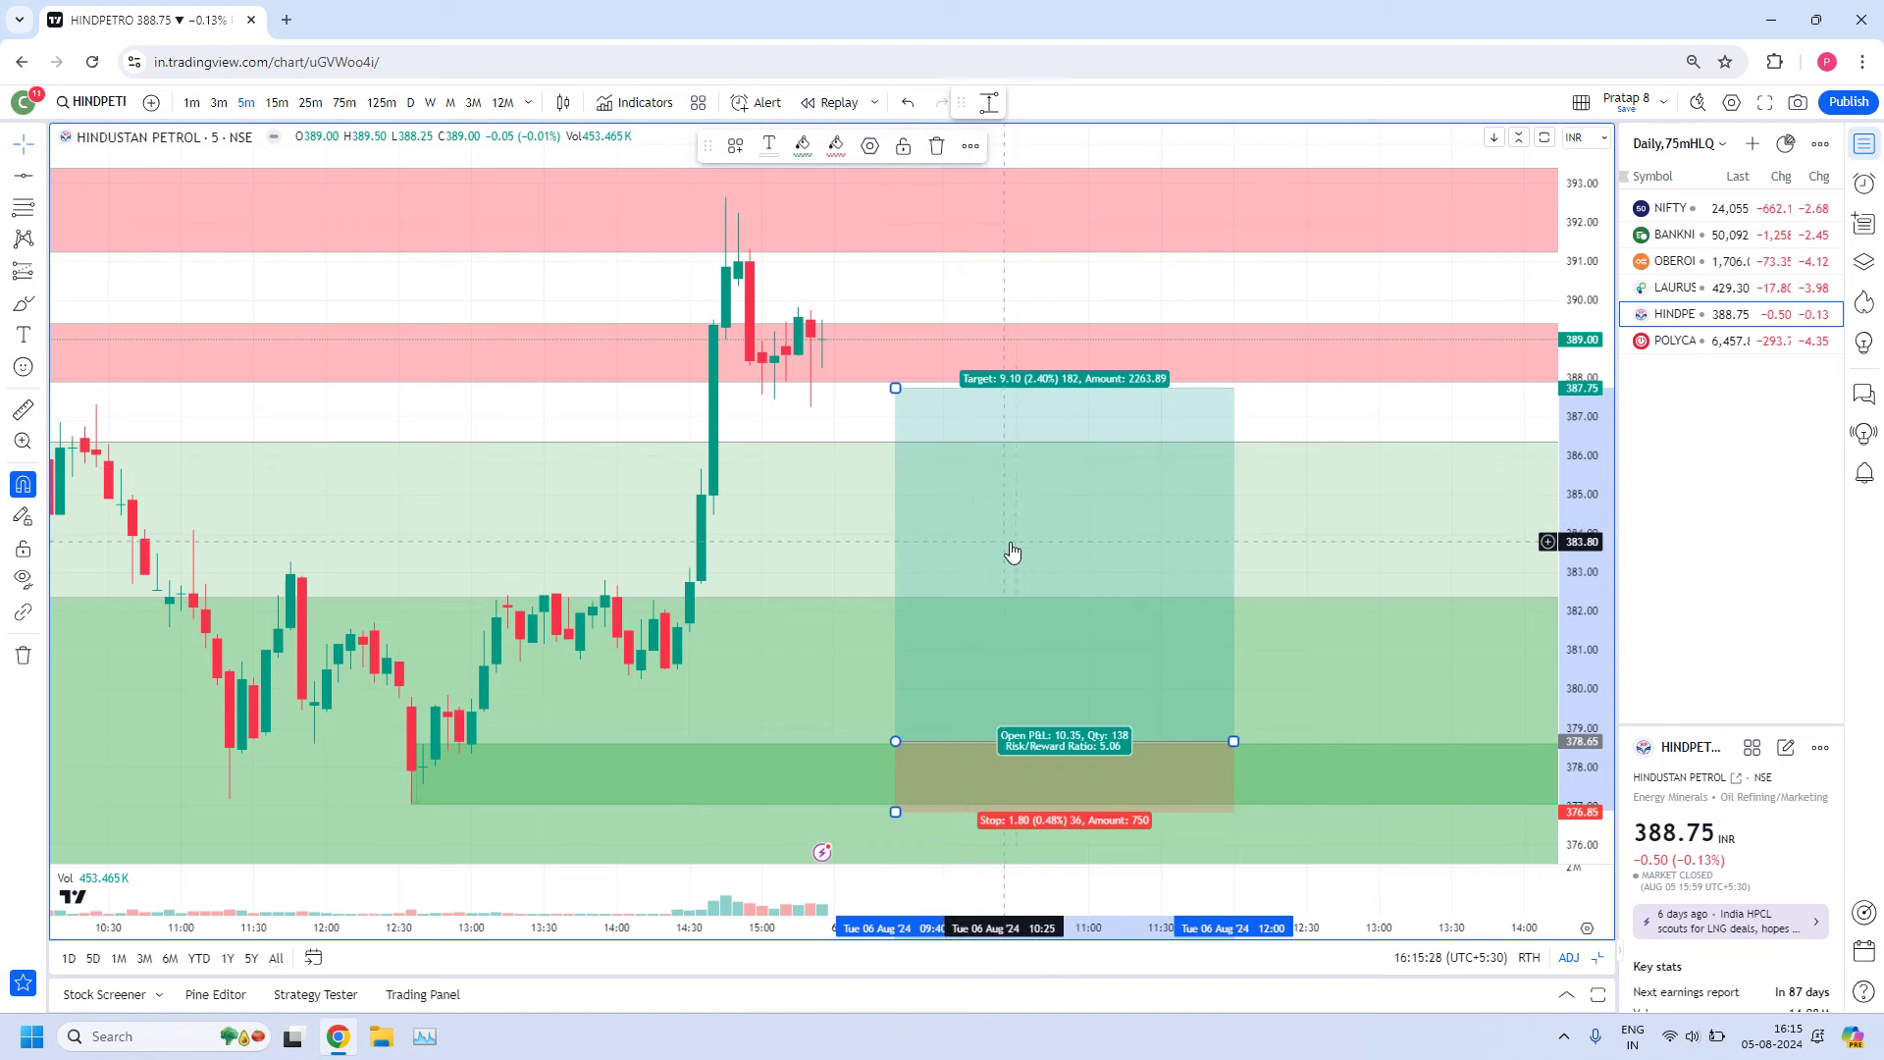
scroll(1012, 552, "down", 3)
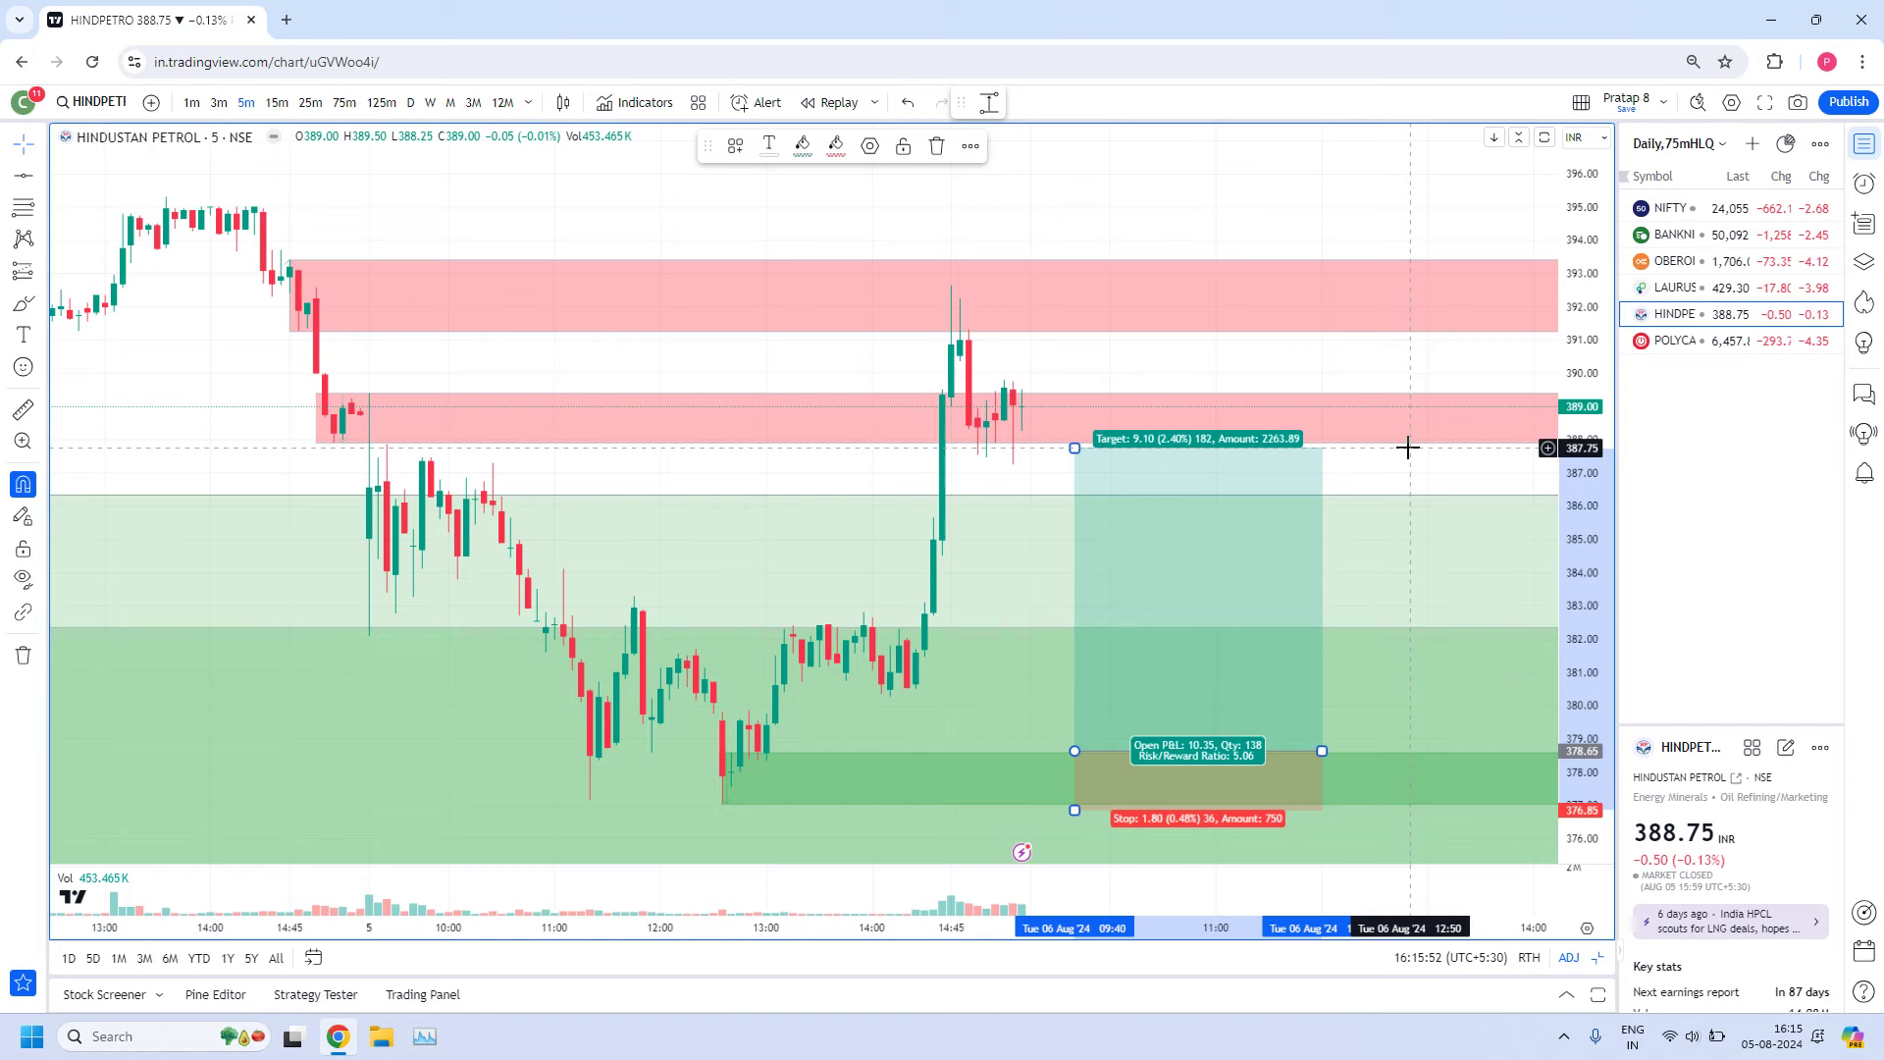
Switch to Calculator and enter the long position's target price of 387.75 as the start of a subtraction
key("super")
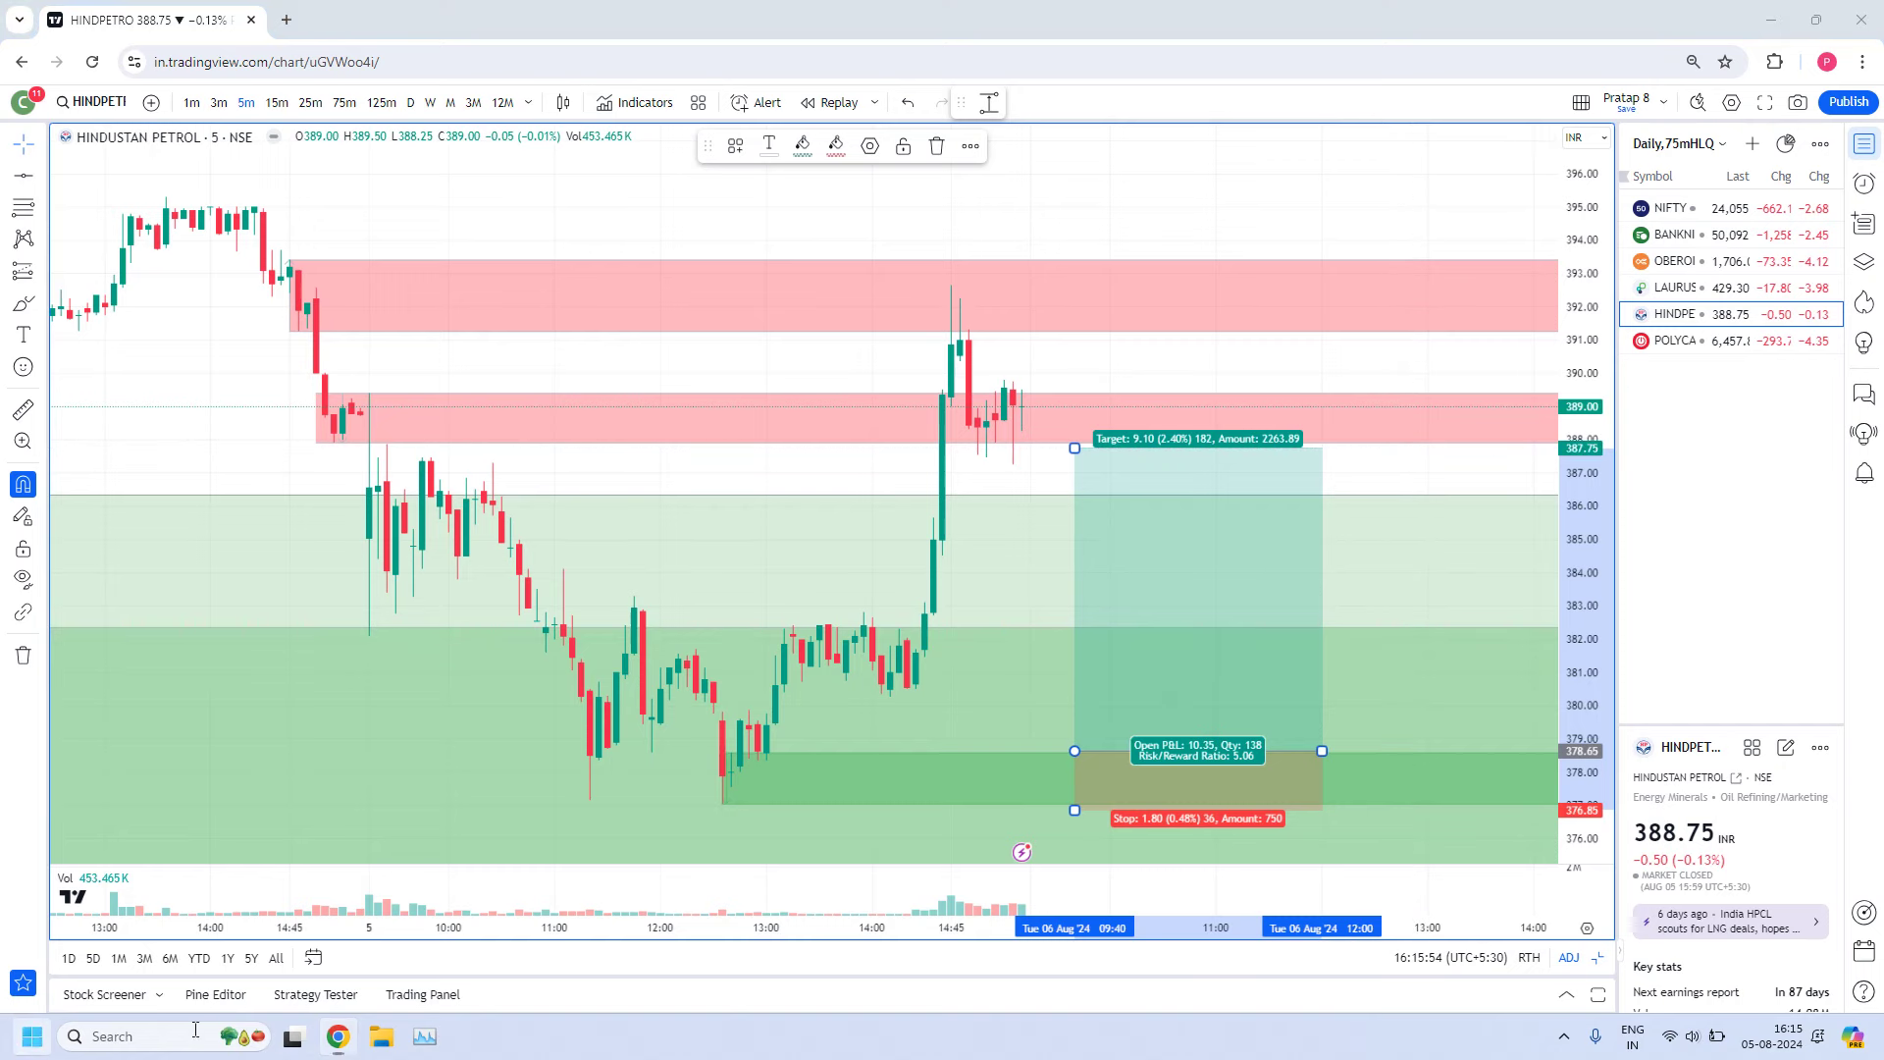
left_click(561, 544)
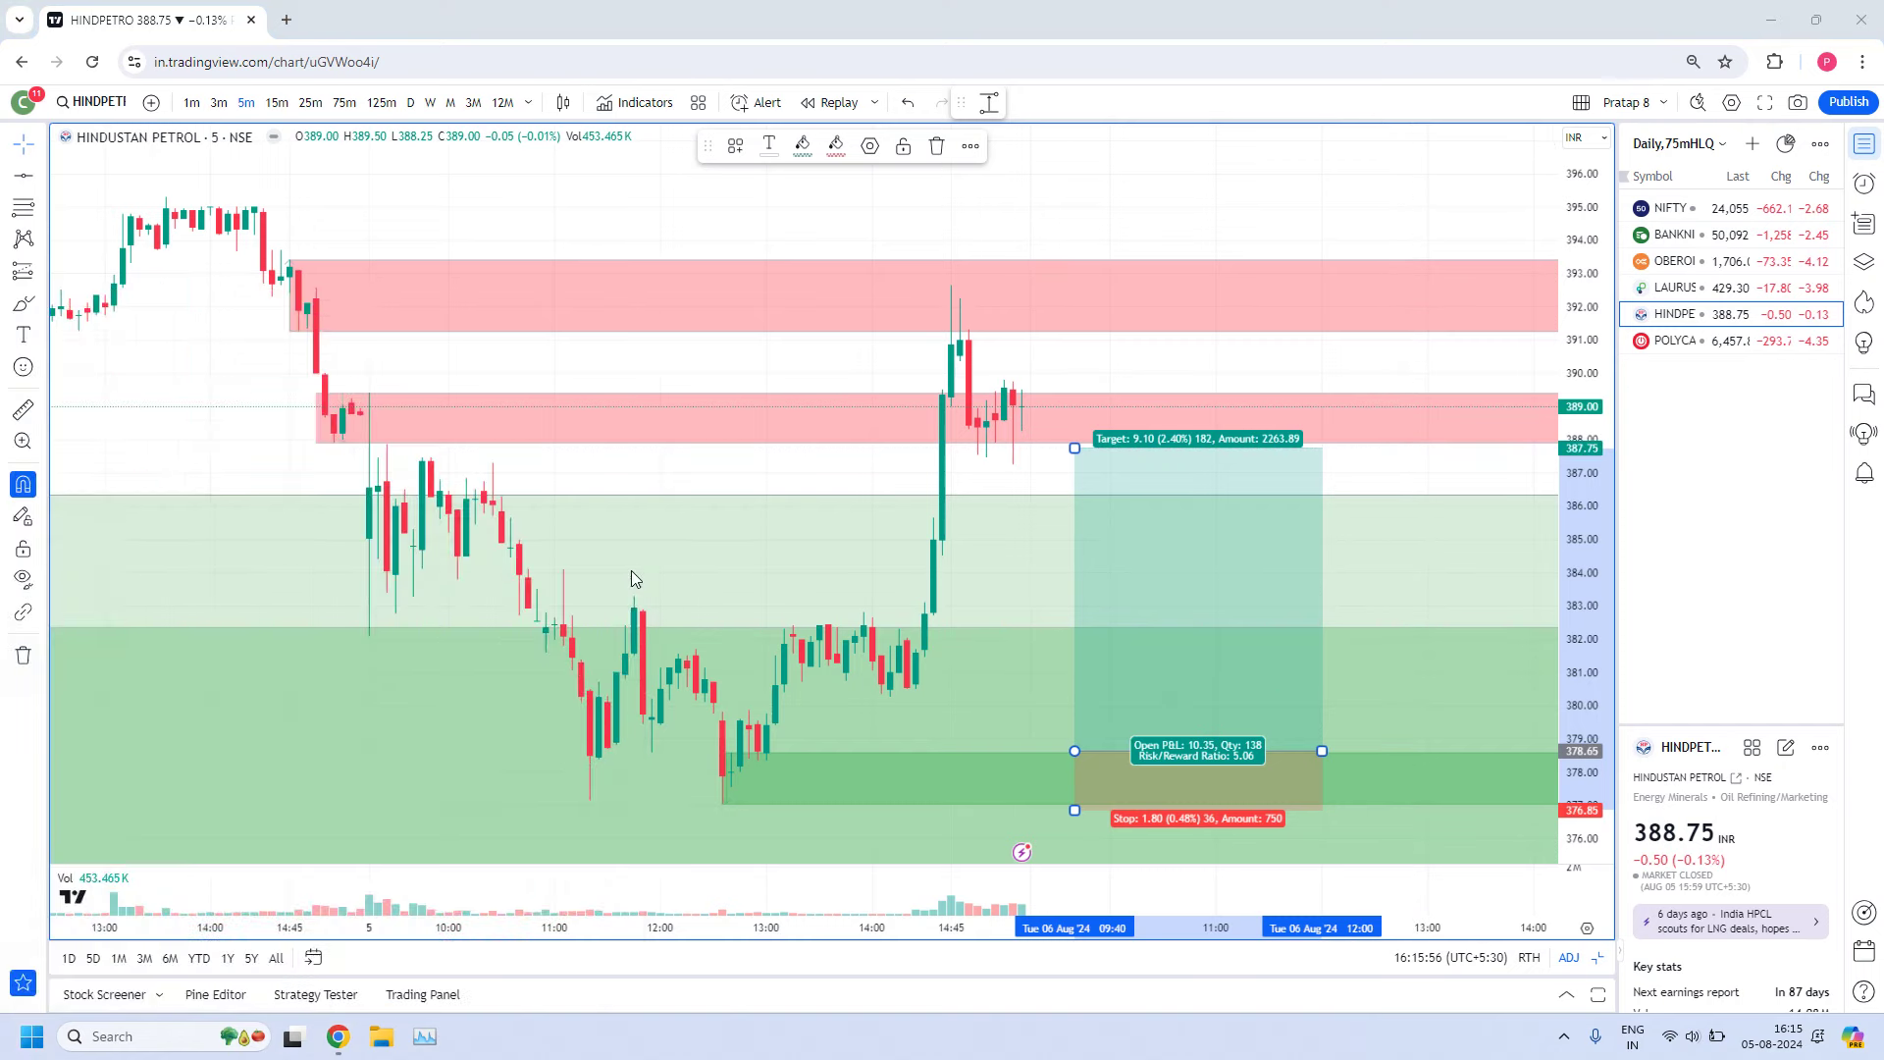
left_click(695, 785)
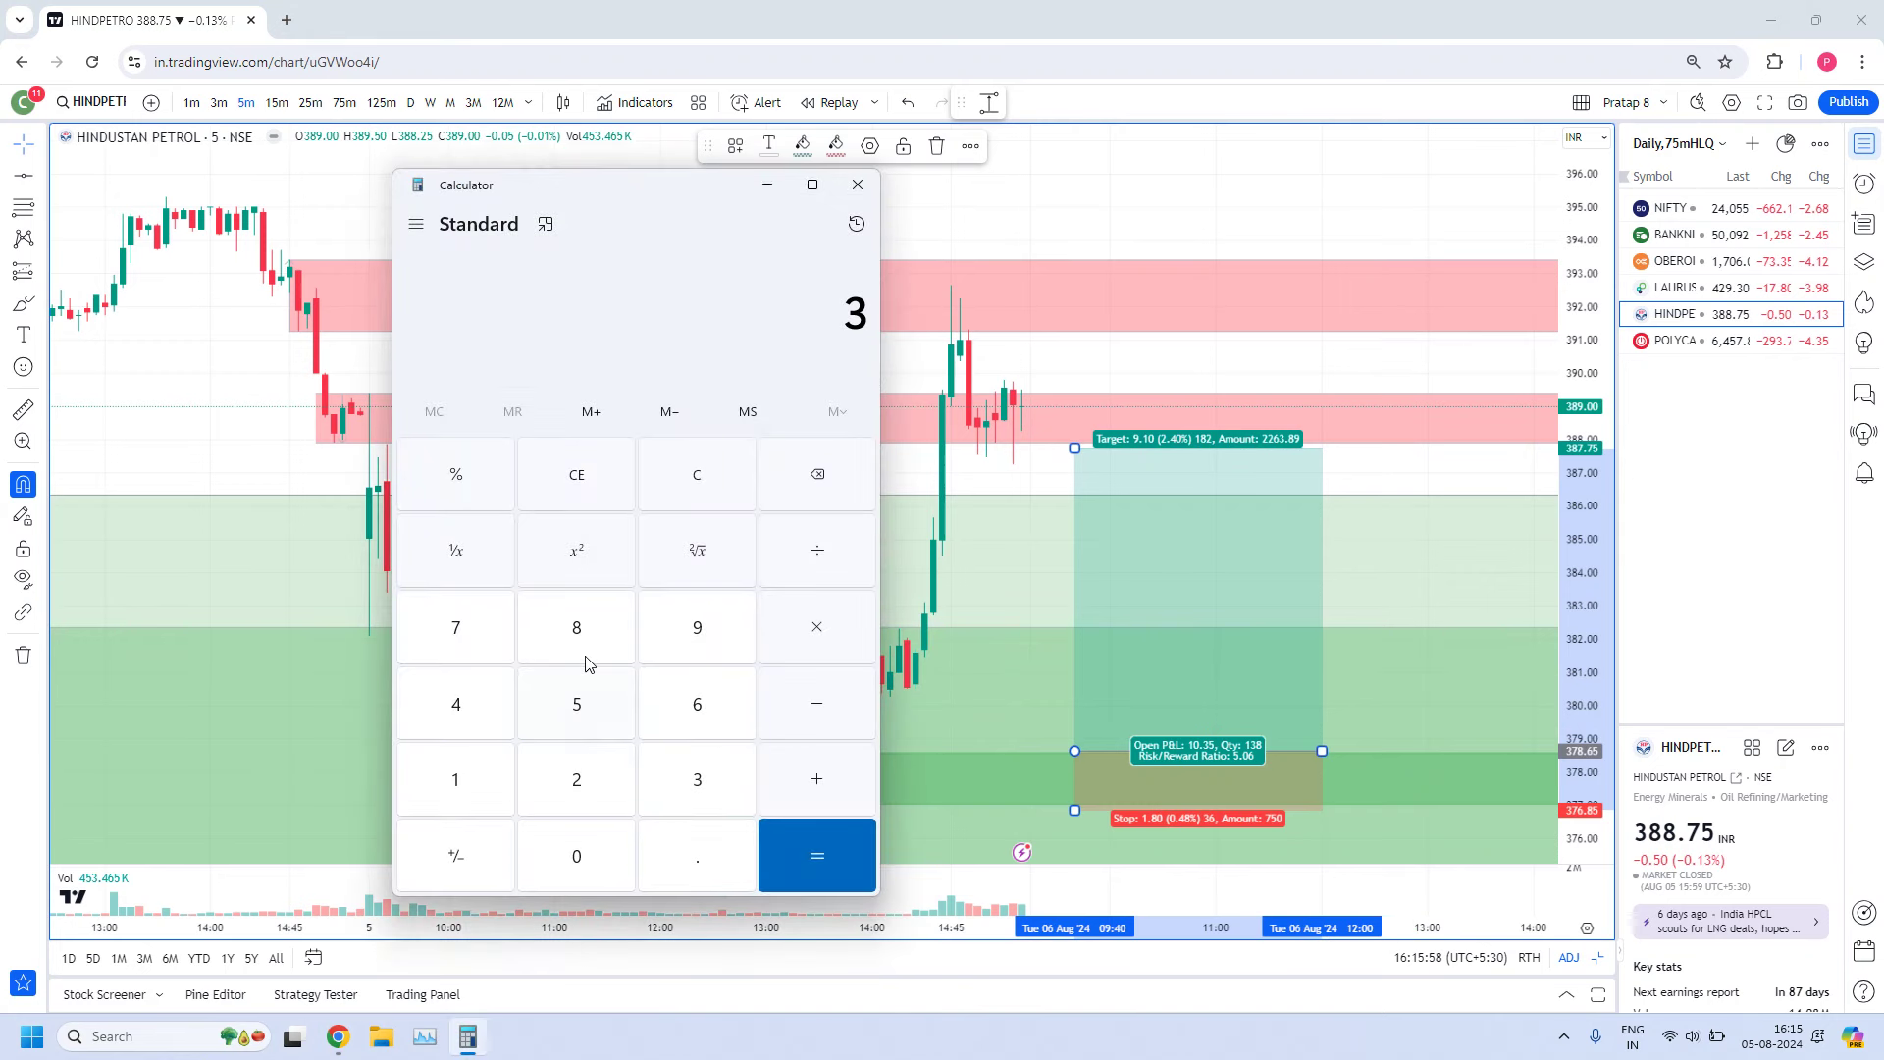
left_click(579, 633)
left_click(456, 625)
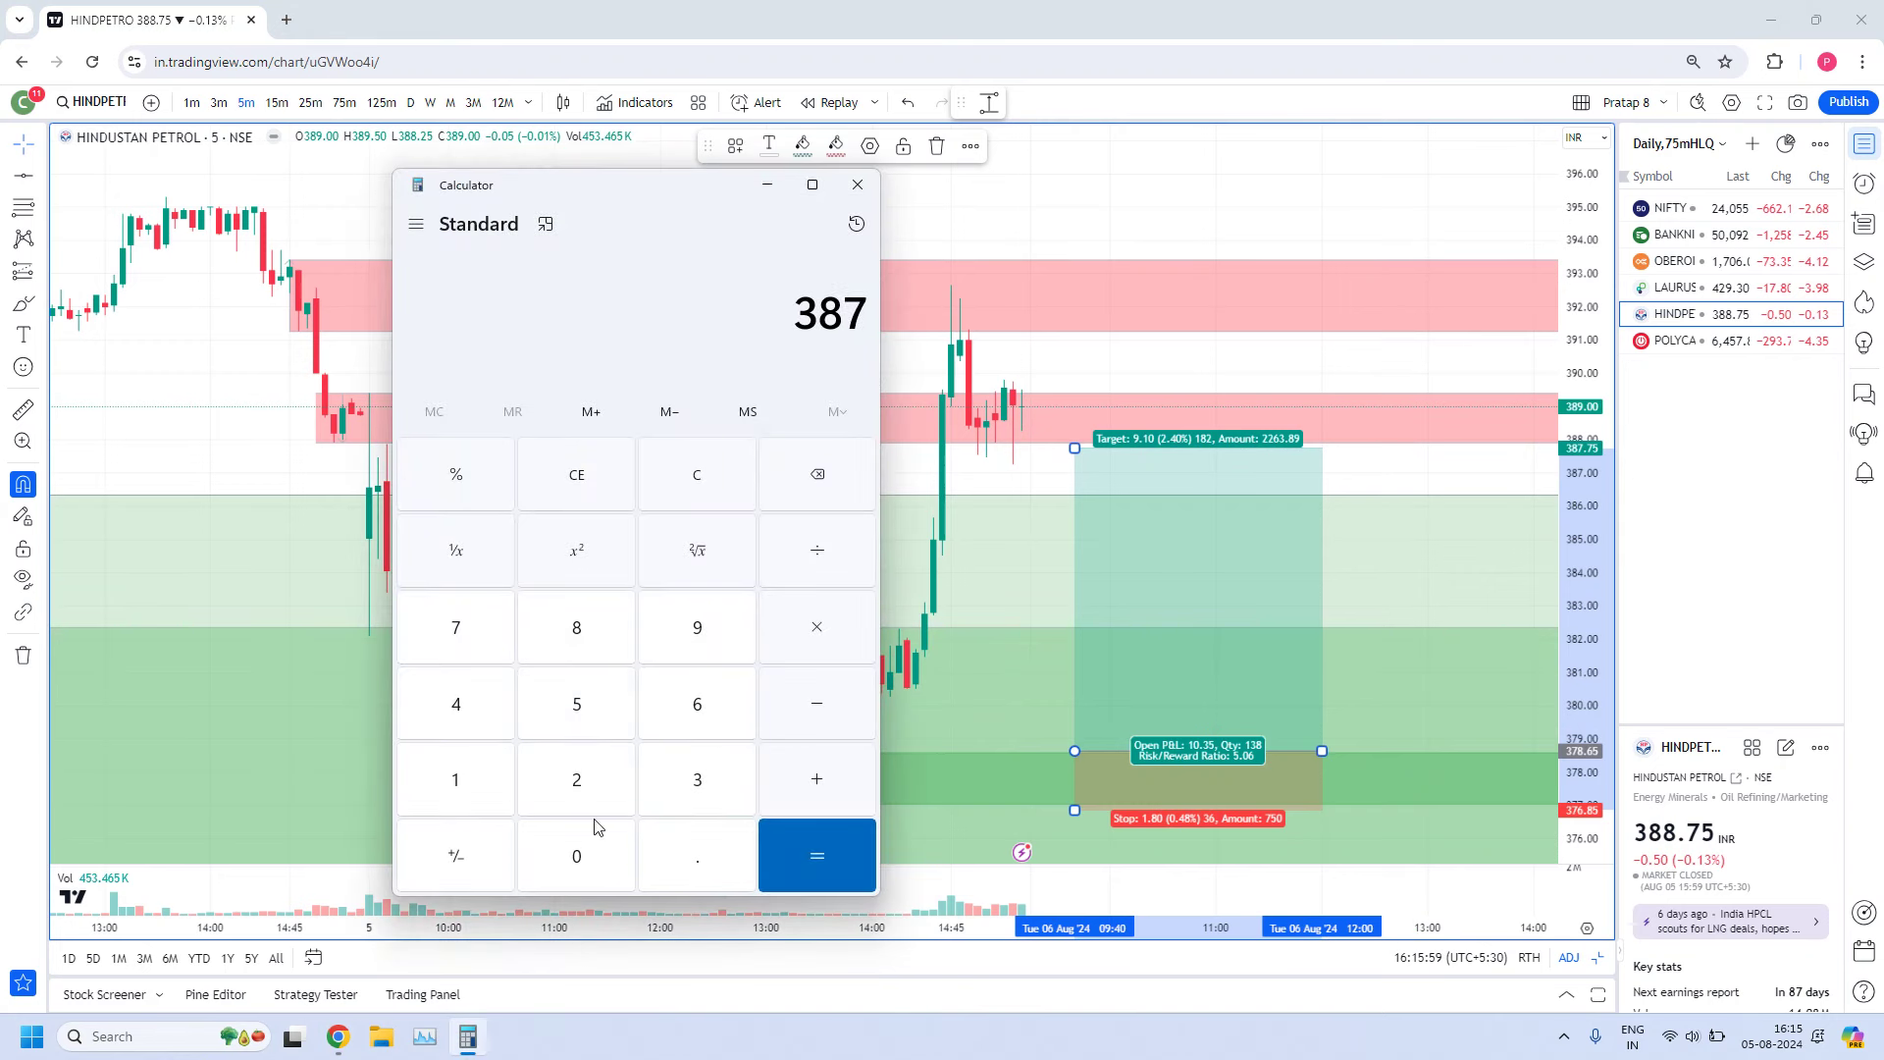
left_click(701, 862)
left_click(465, 644)
left_click(568, 687)
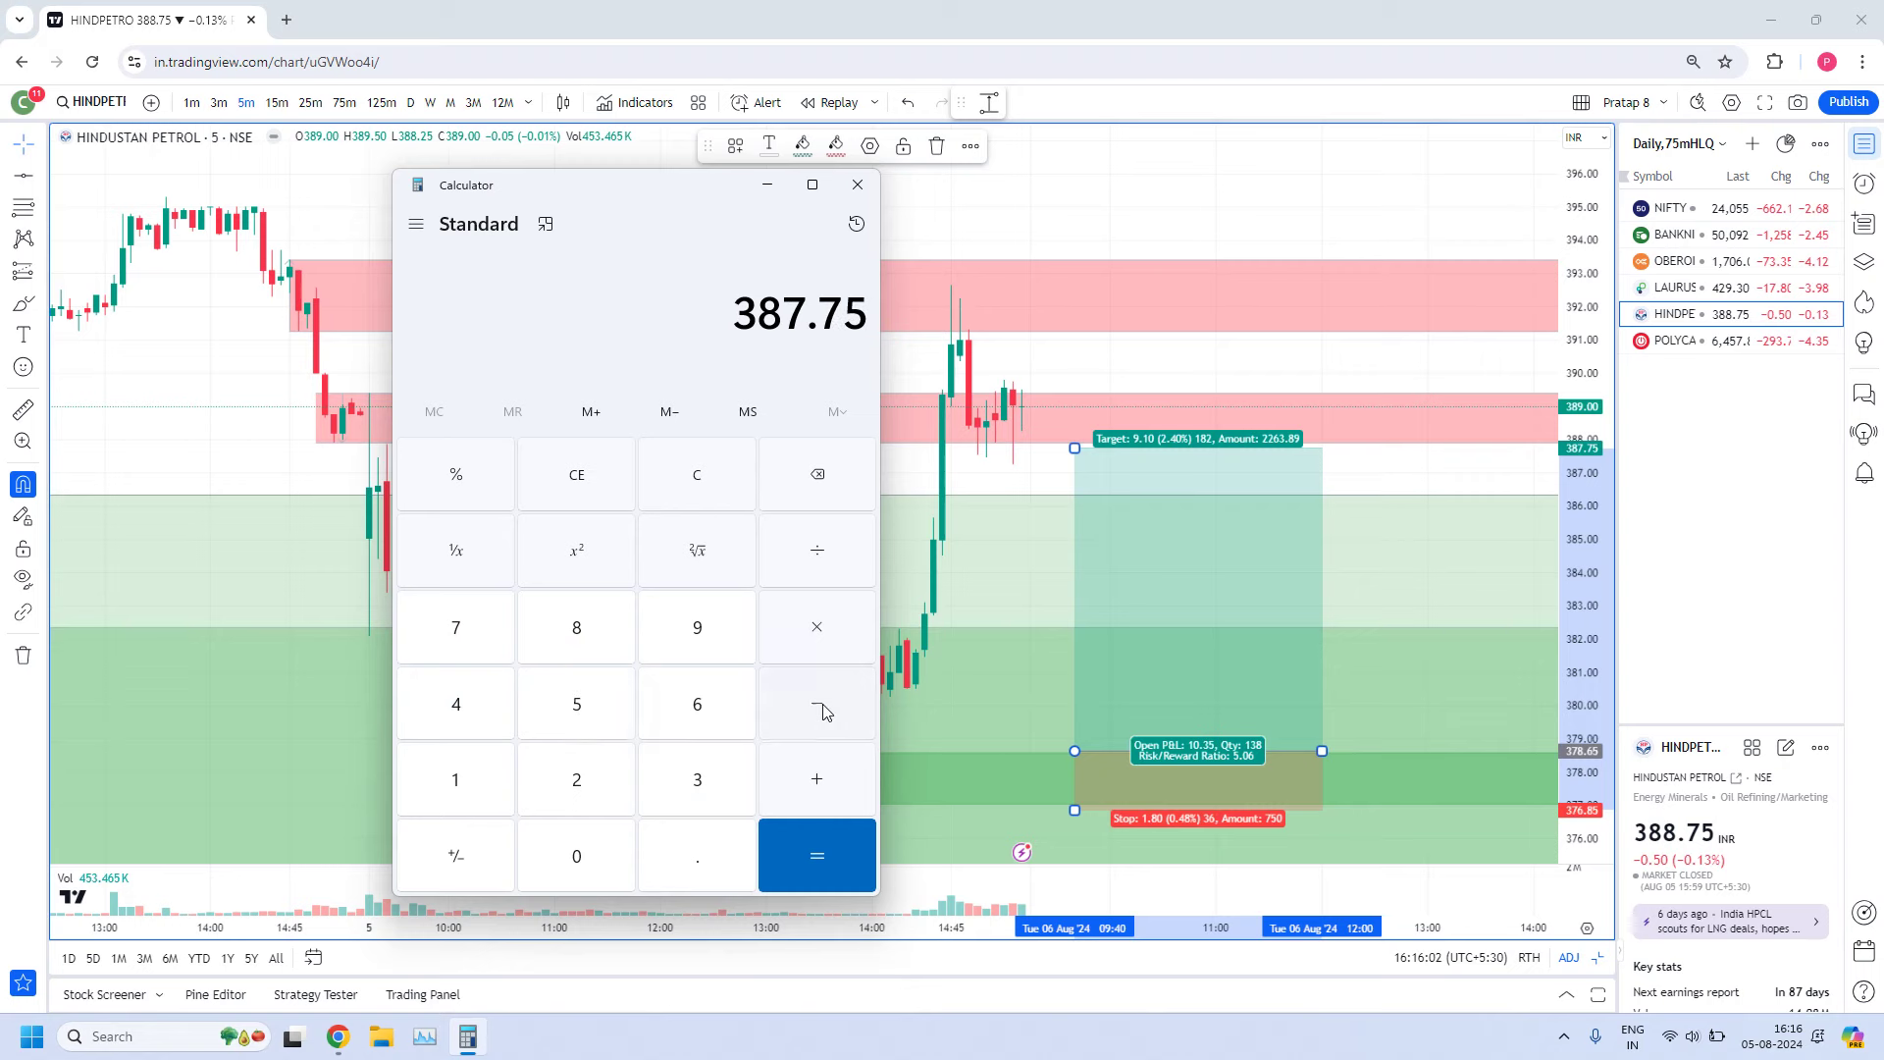
left_click(822, 712)
Check the entry price on the chart and subtract 378.65 from the target price in Calculator
left_click(1093, 517)
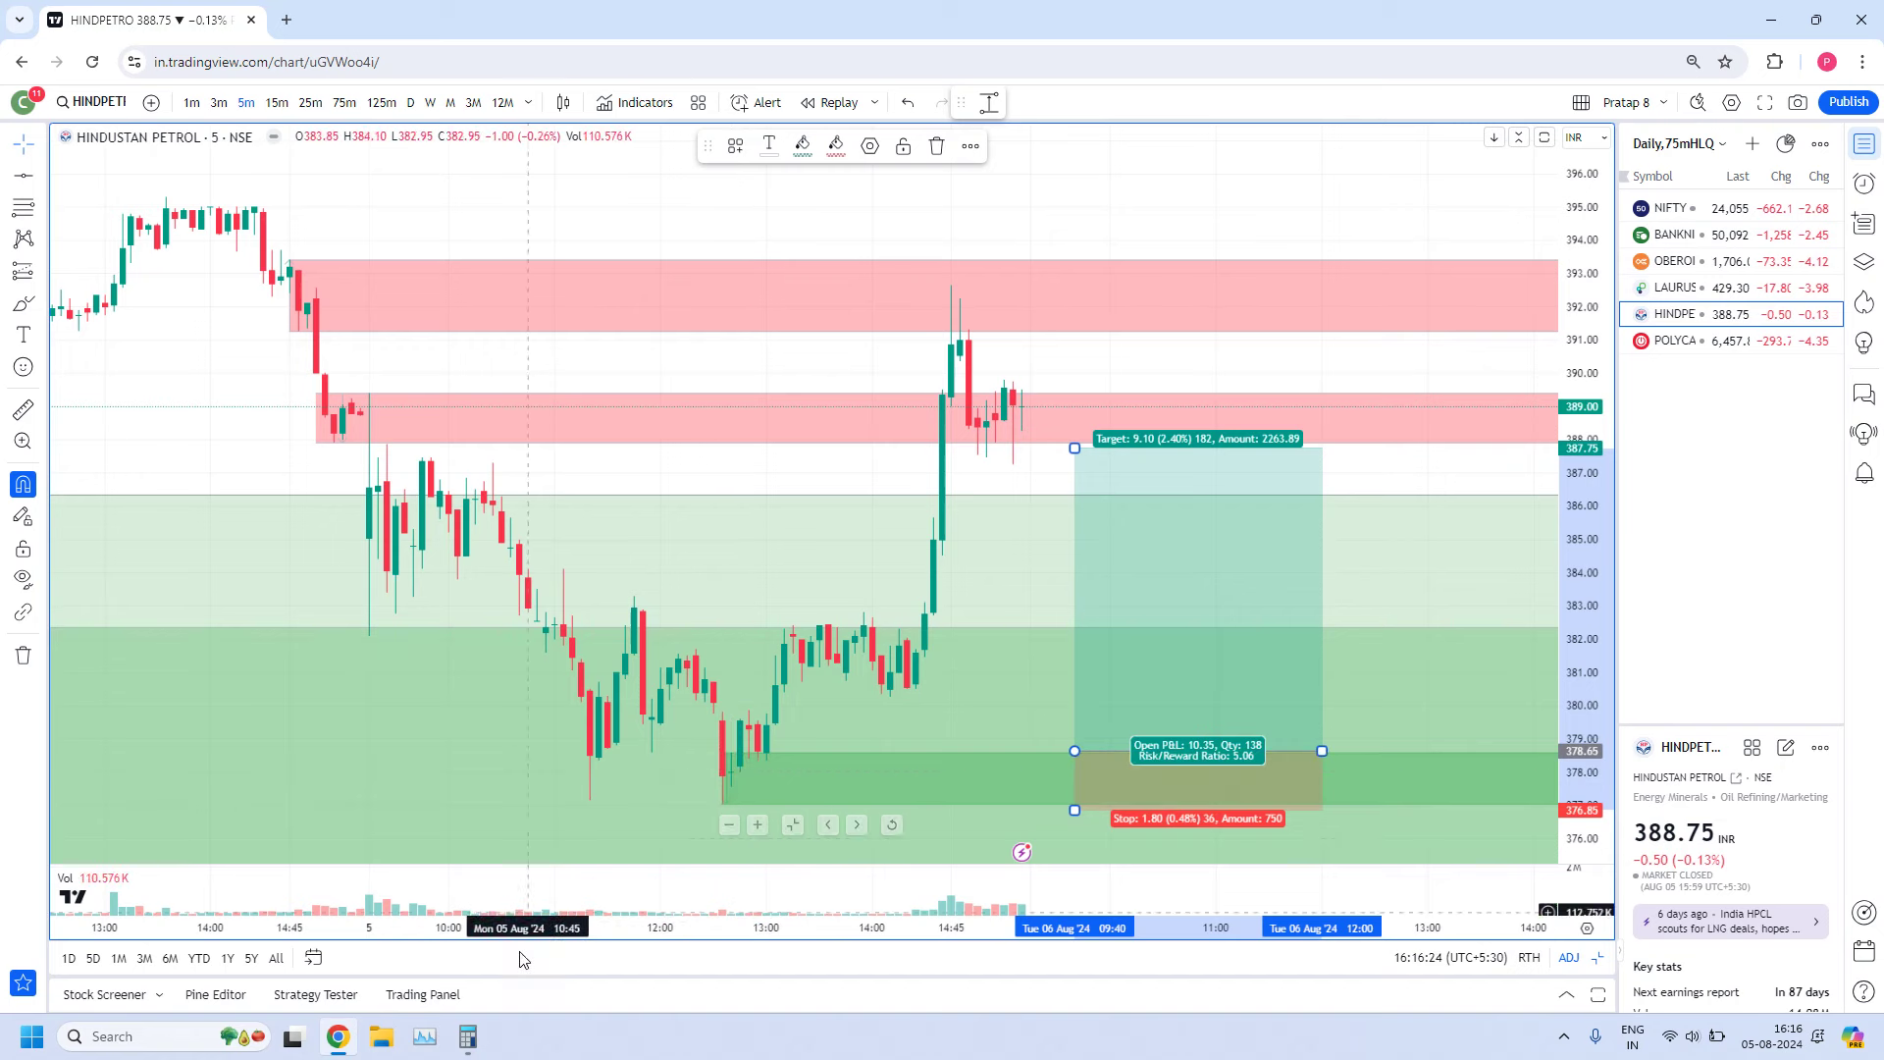
left_click(475, 1043)
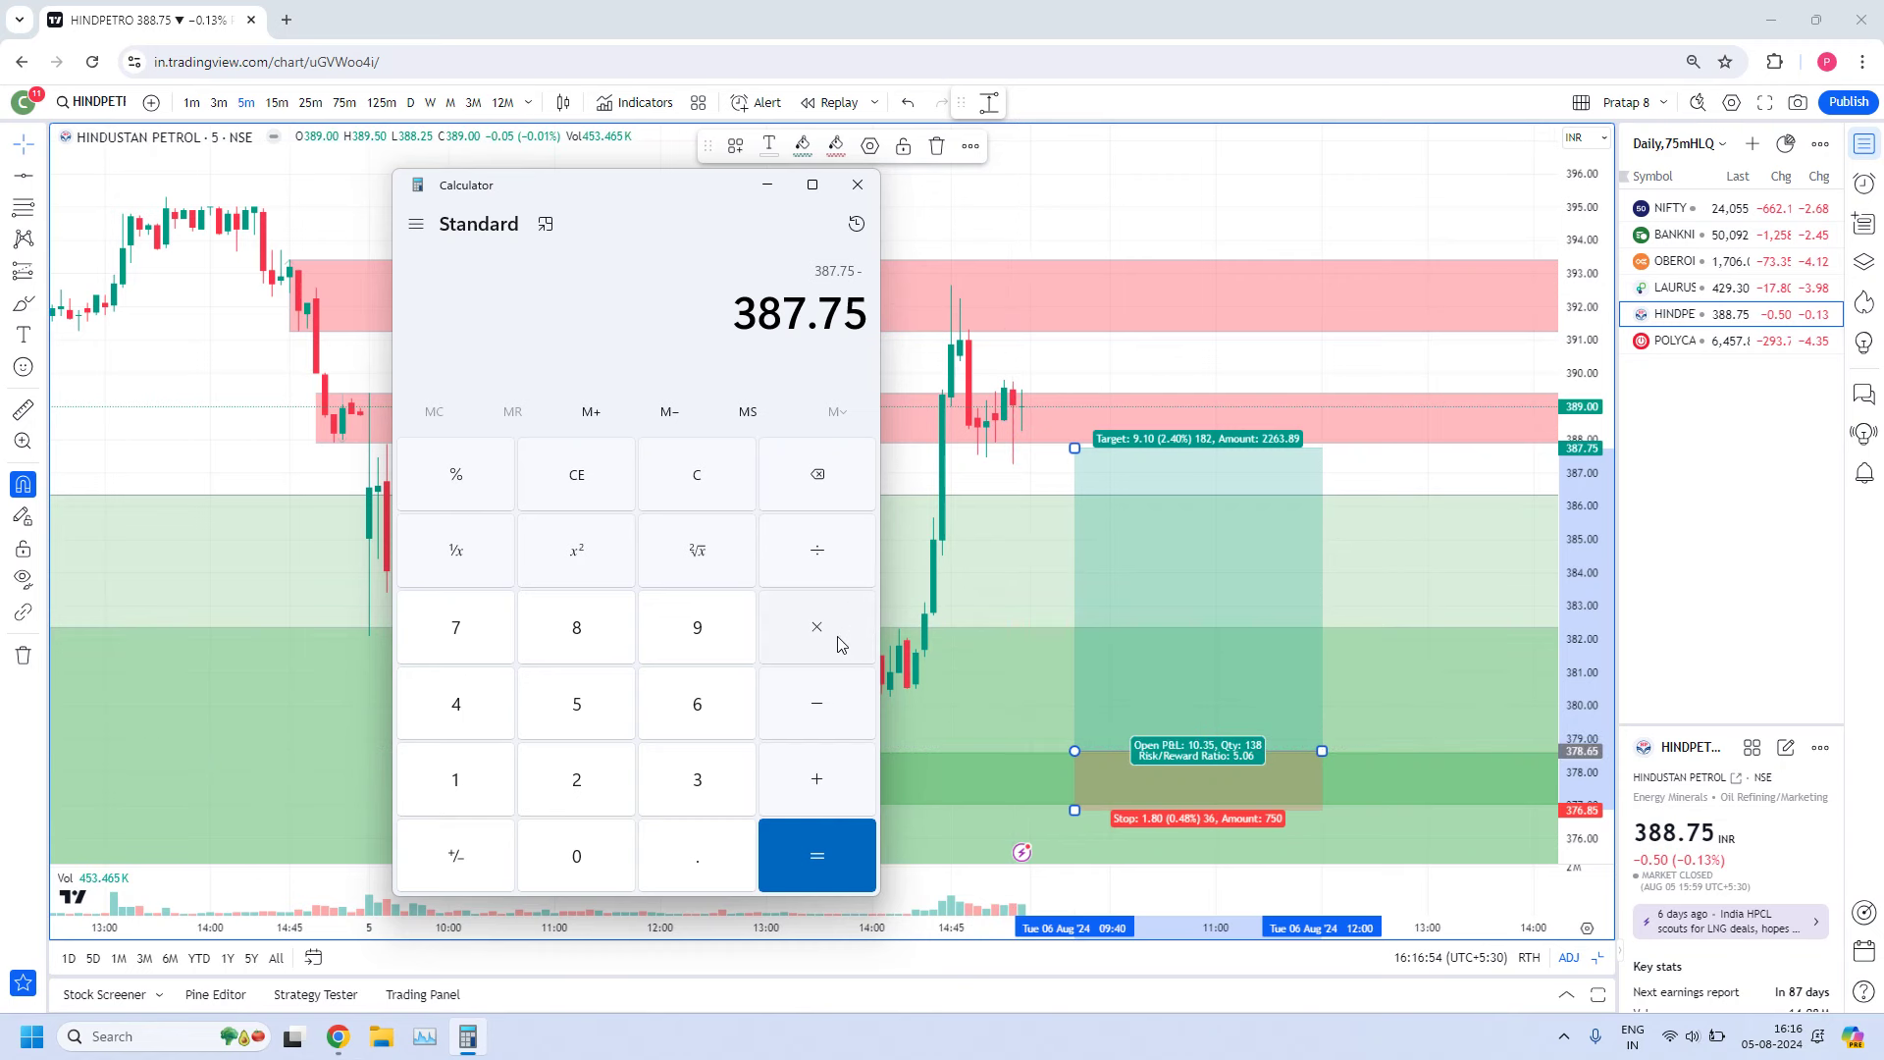
left_click(694, 781)
left_click(469, 650)
left_click(583, 648)
left_click(705, 842)
left_click(703, 707)
left_click(585, 705)
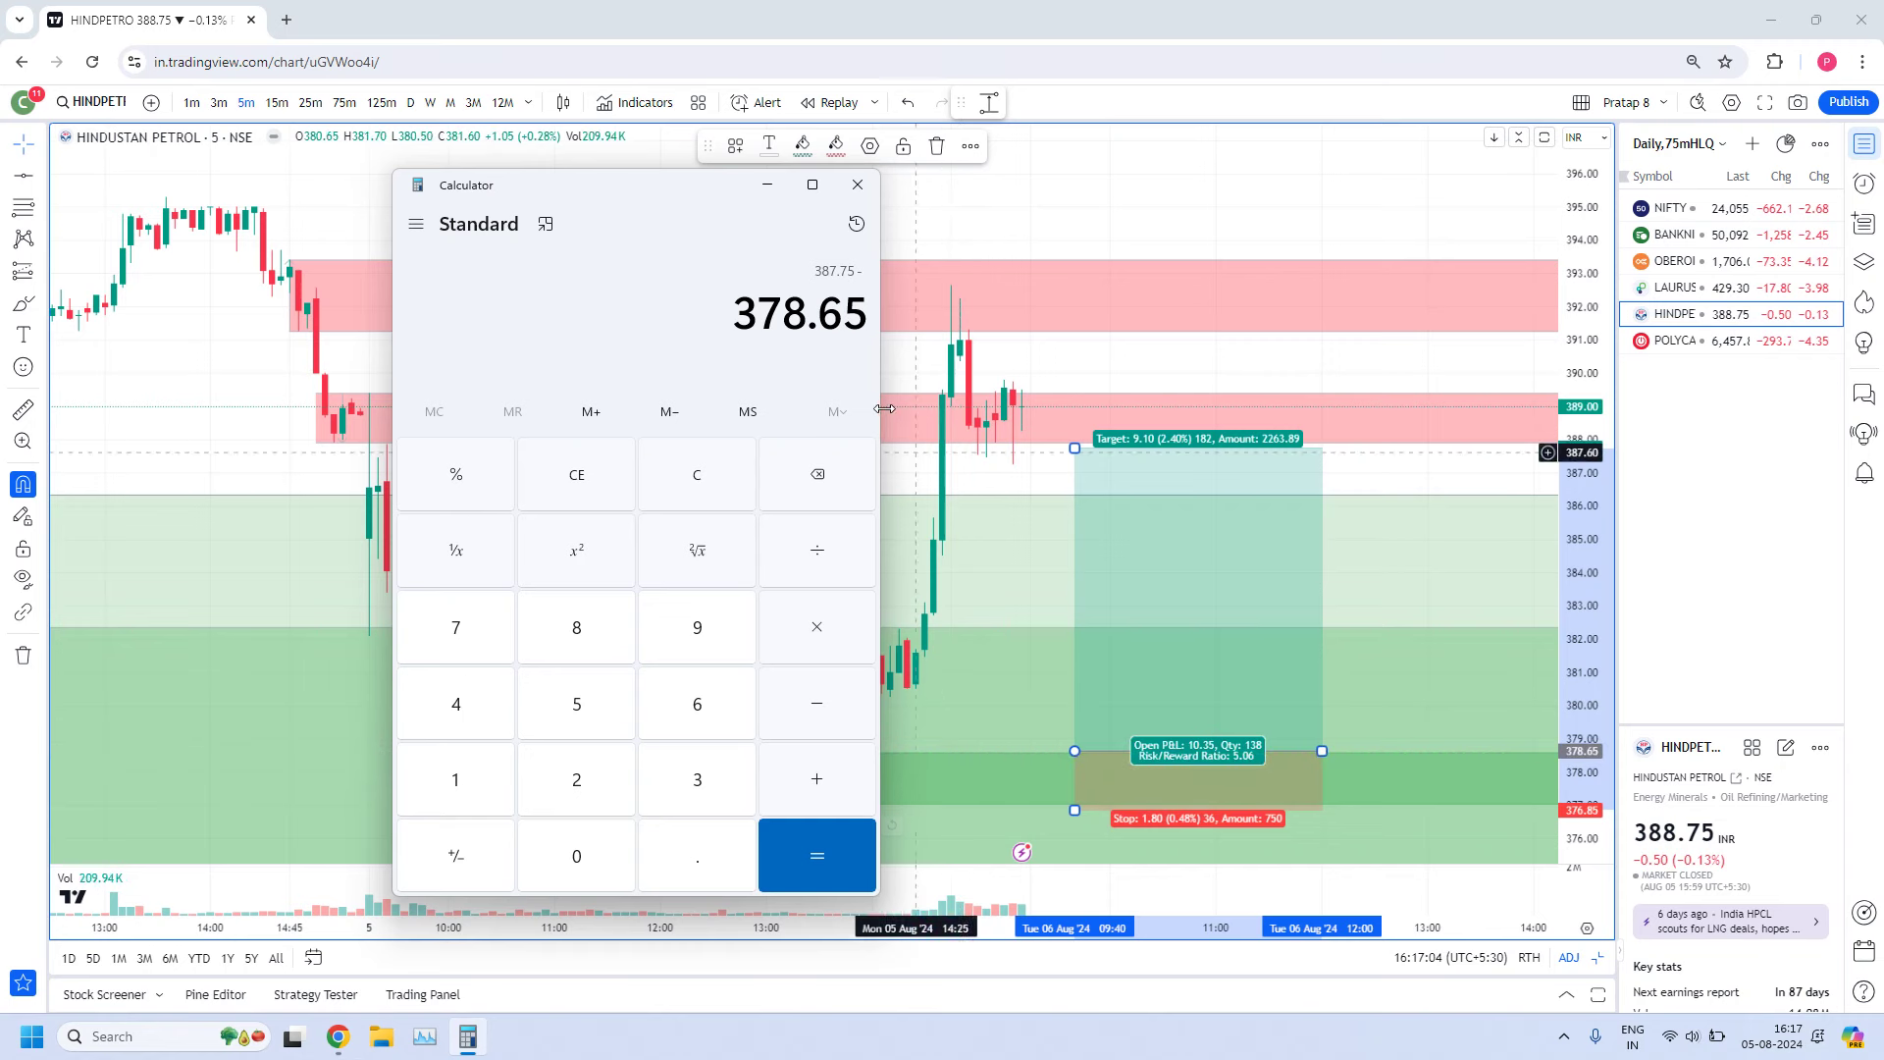
left_click(839, 842)
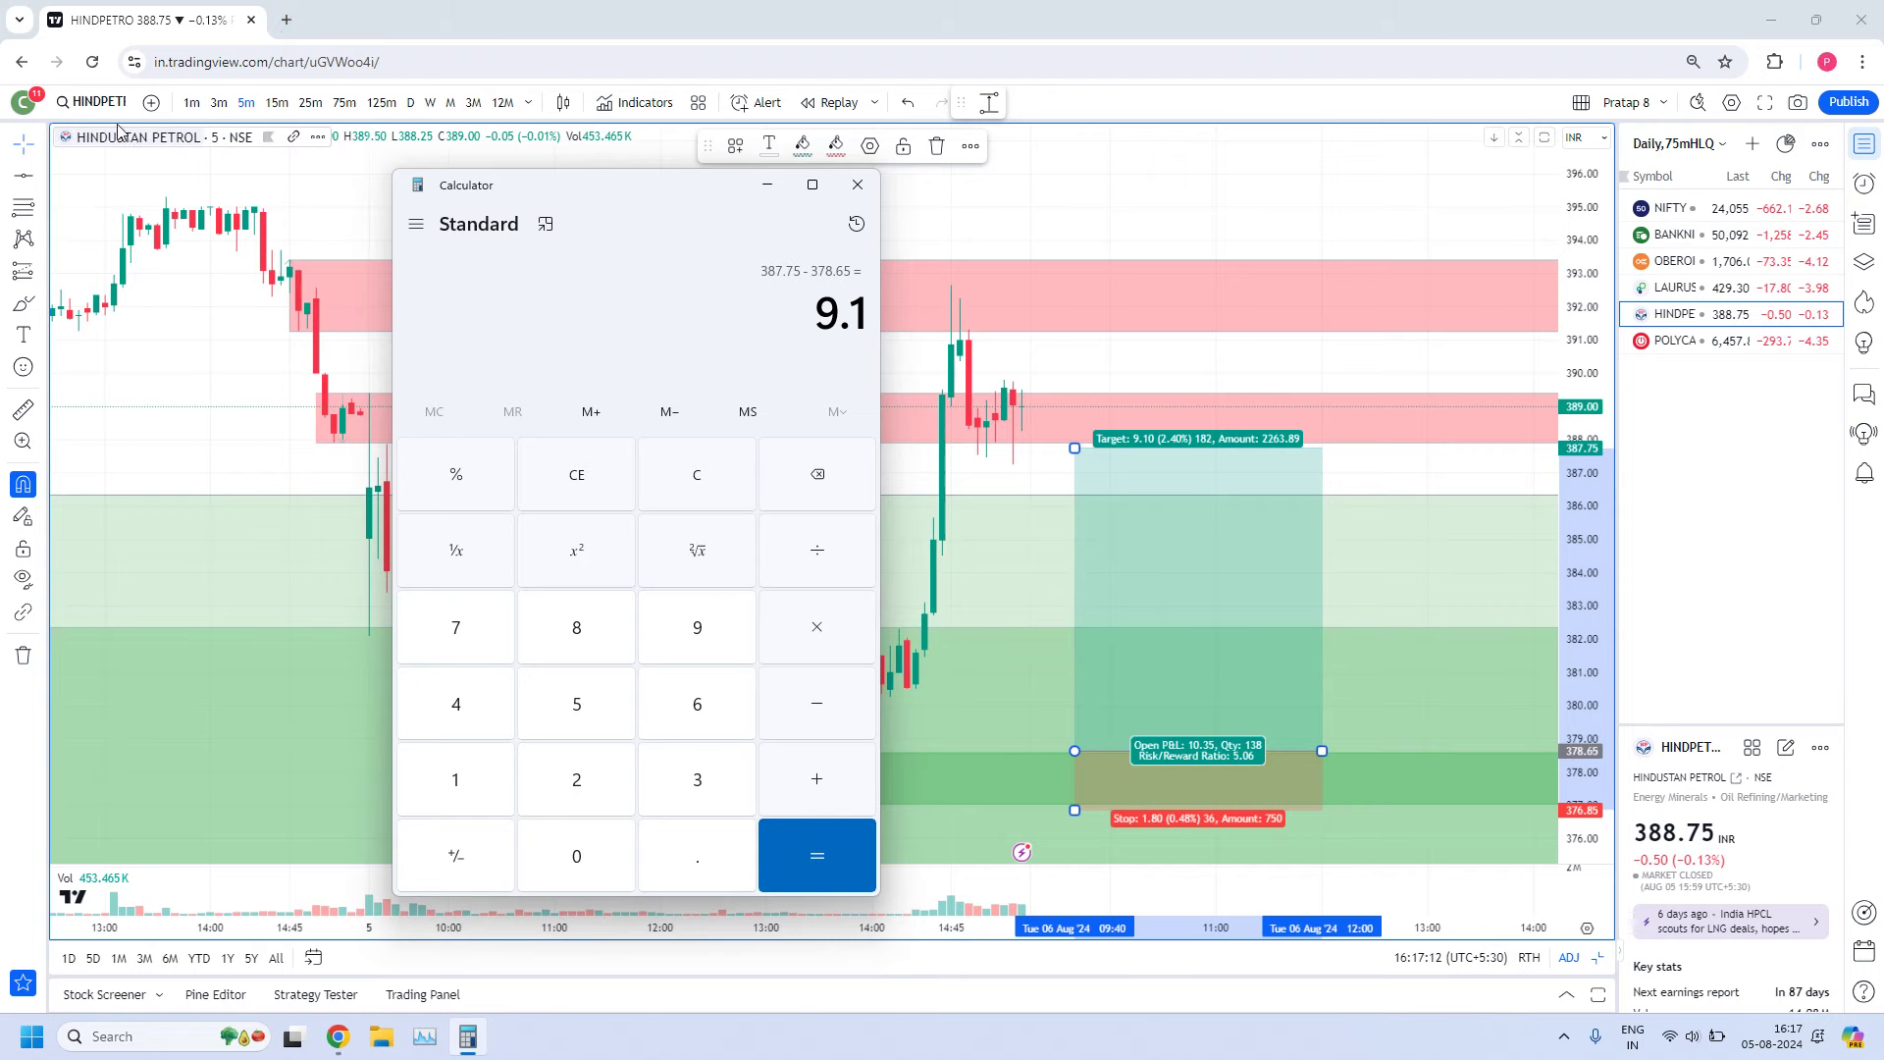
Copy the HINDPETRO ticker from the chart's symbol search and close the search without changing the symbol
left_click(91, 102)
right_click(675, 334)
left_click(744, 435)
left_click(1306, 291)
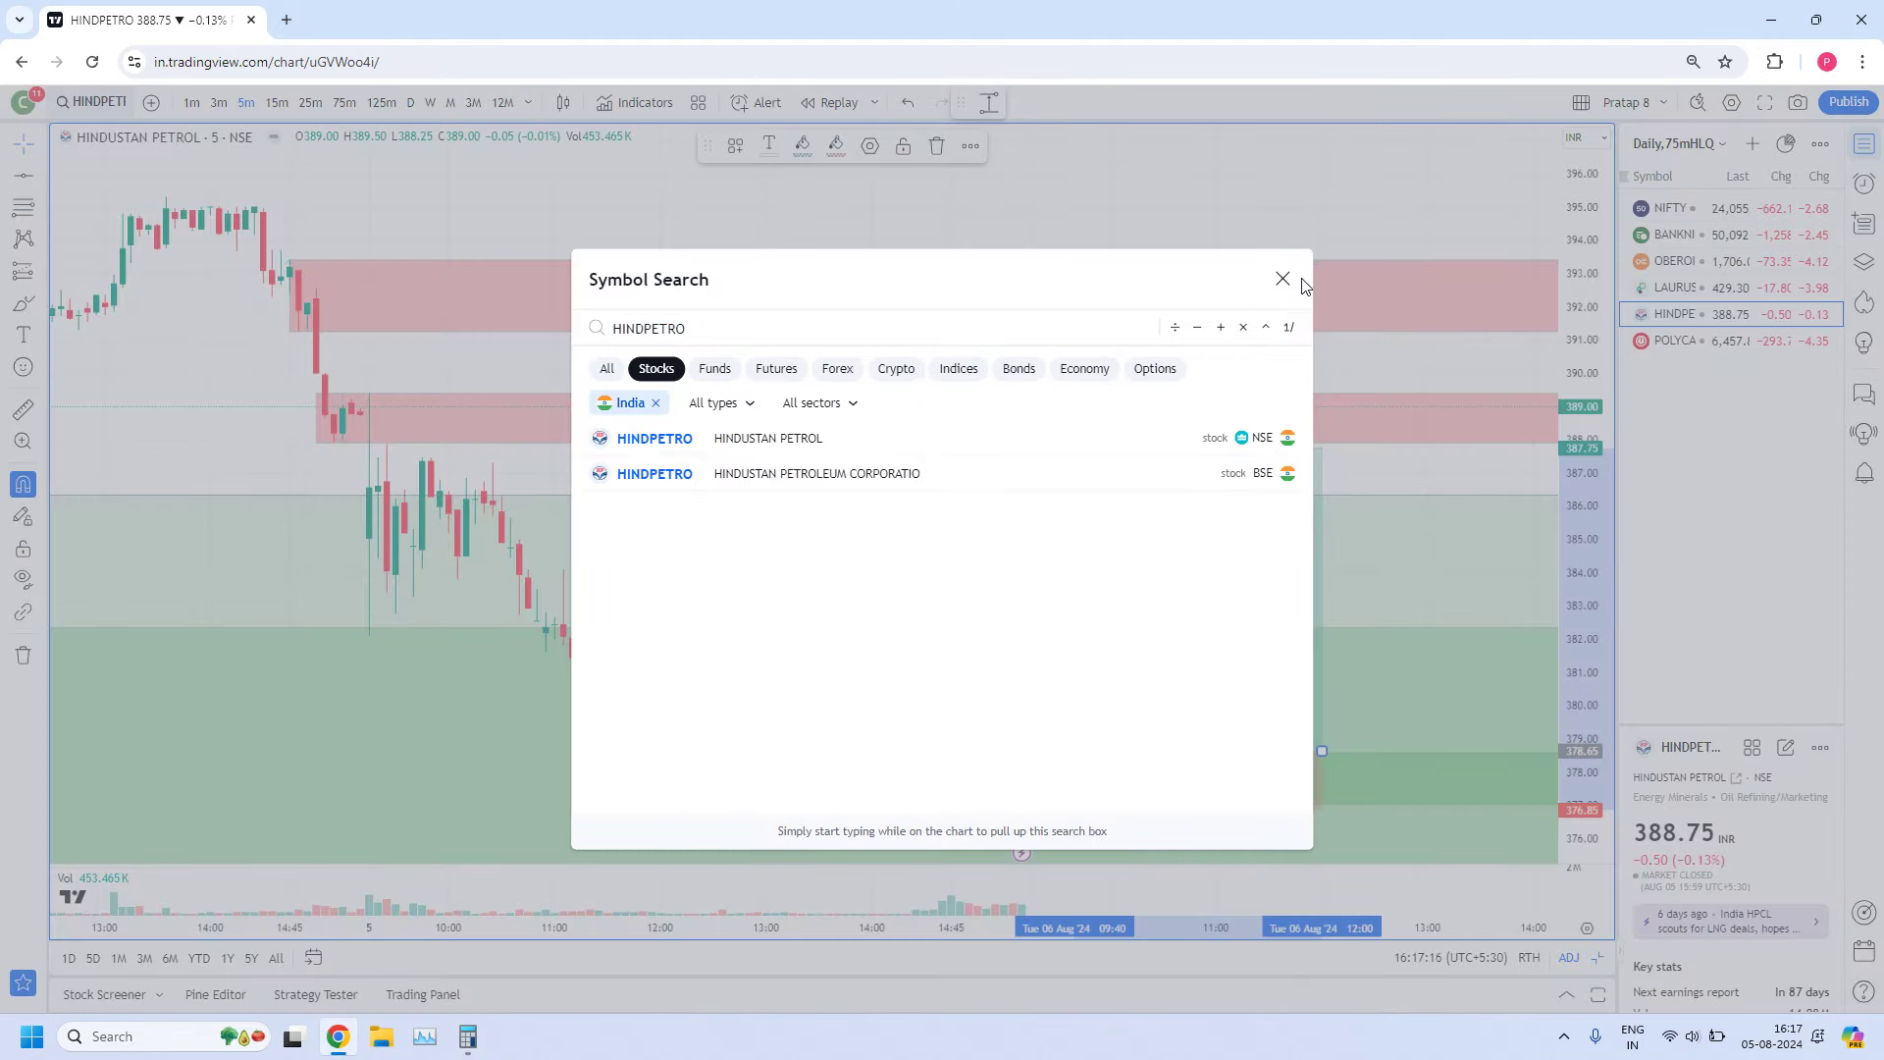
left_click(1283, 279)
Open Zerodha's F&O margin calculator in a new browser tab
left_click(286, 19)
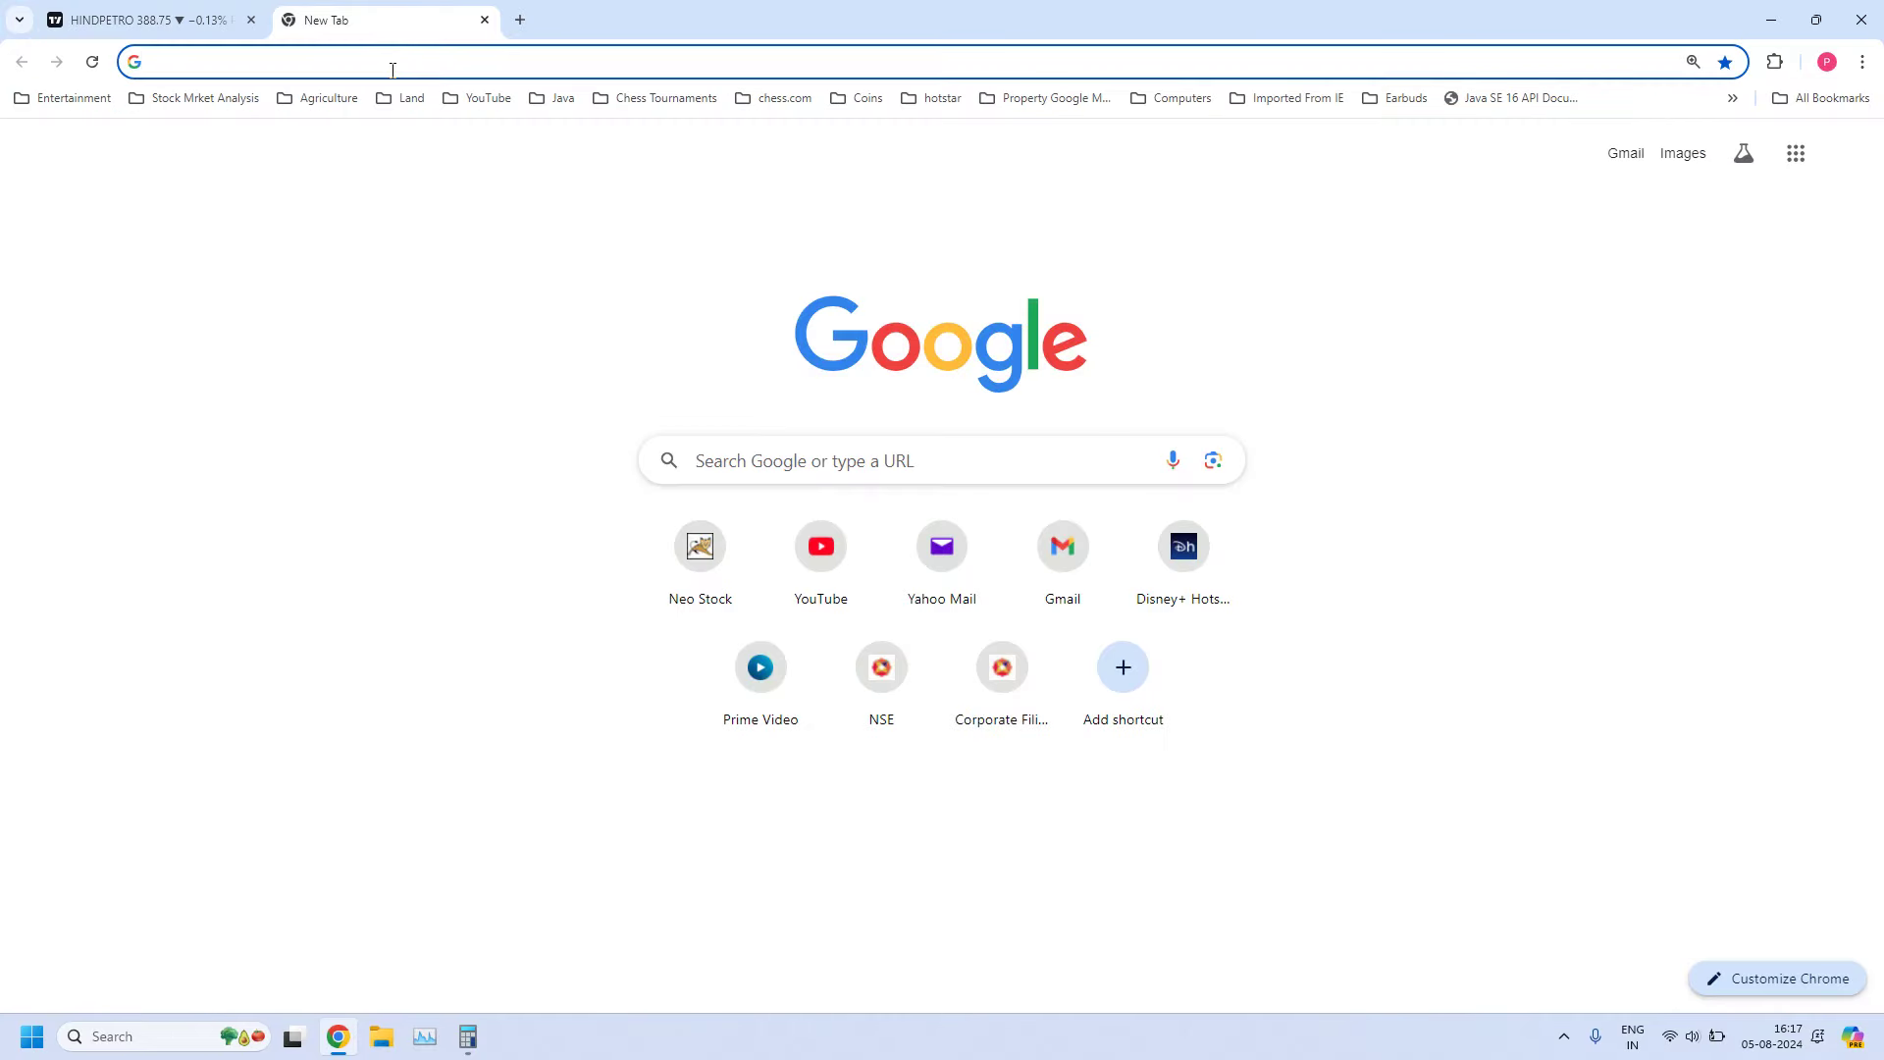
type("marg")
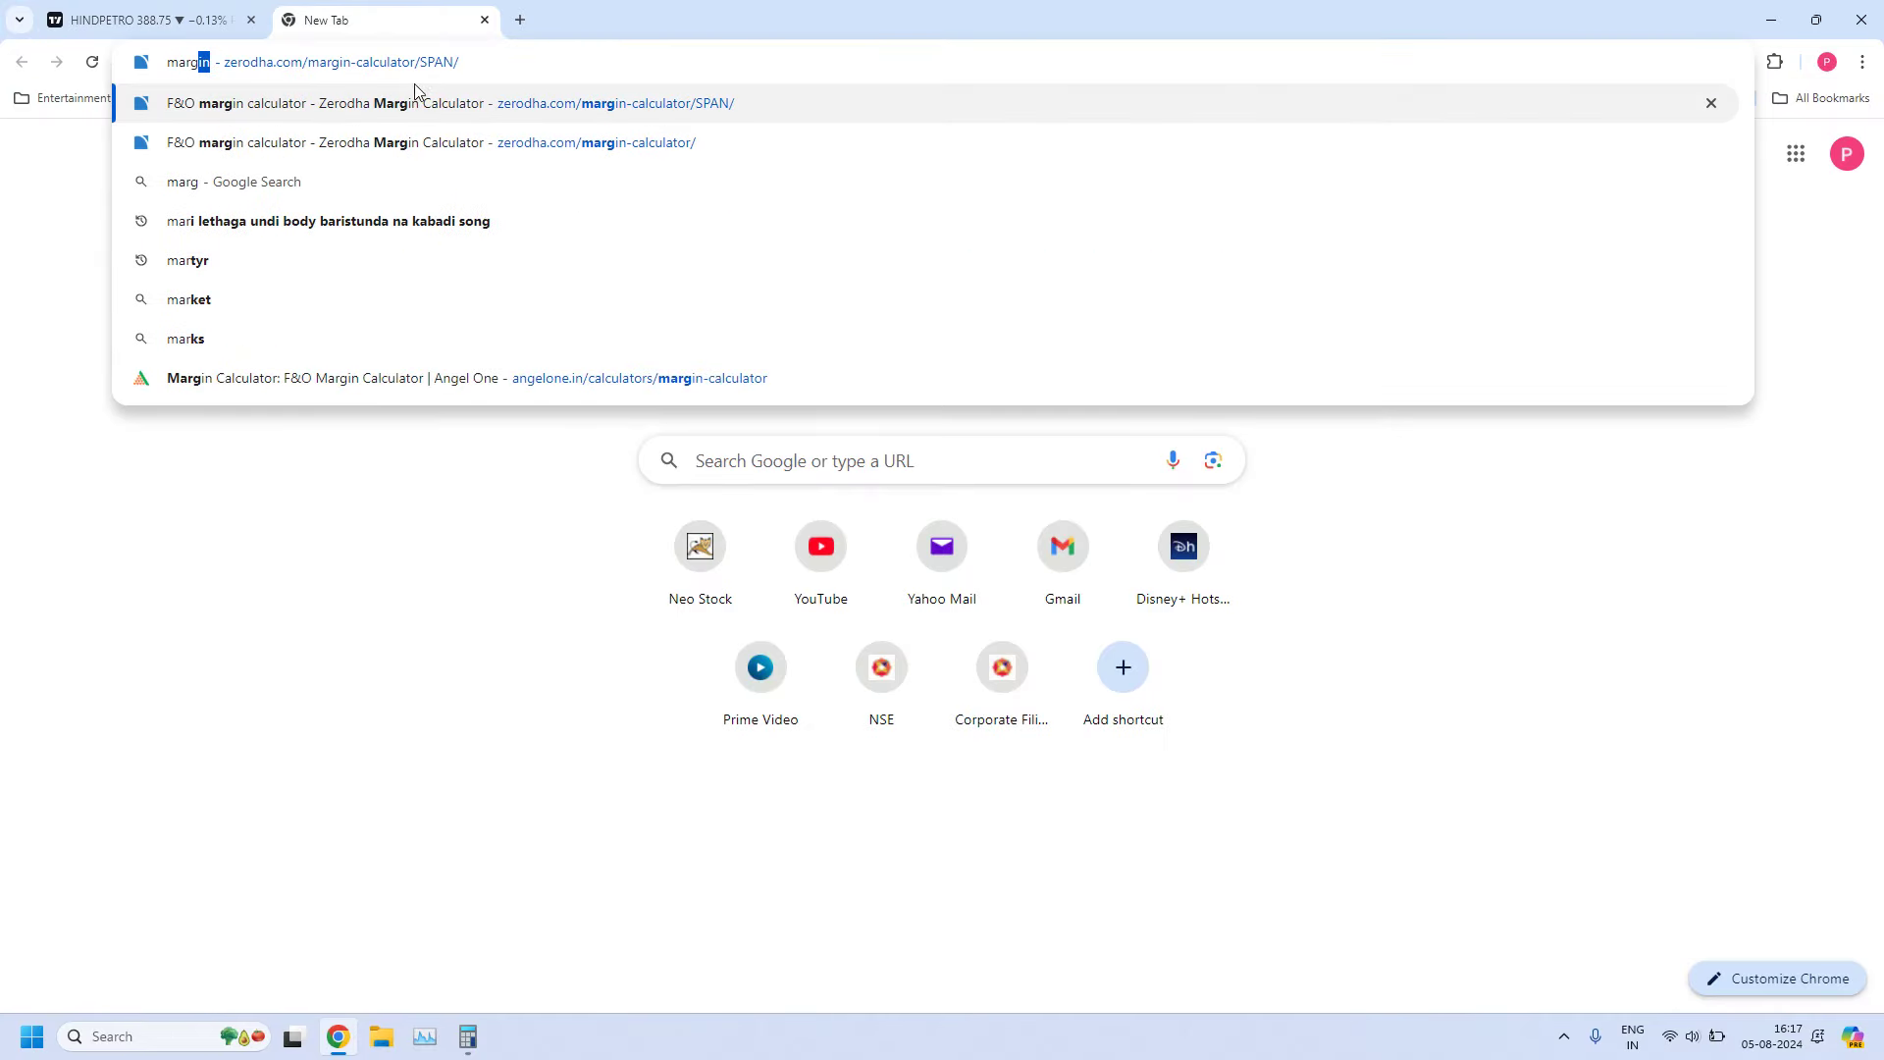
type("in")
left_click(665, 142)
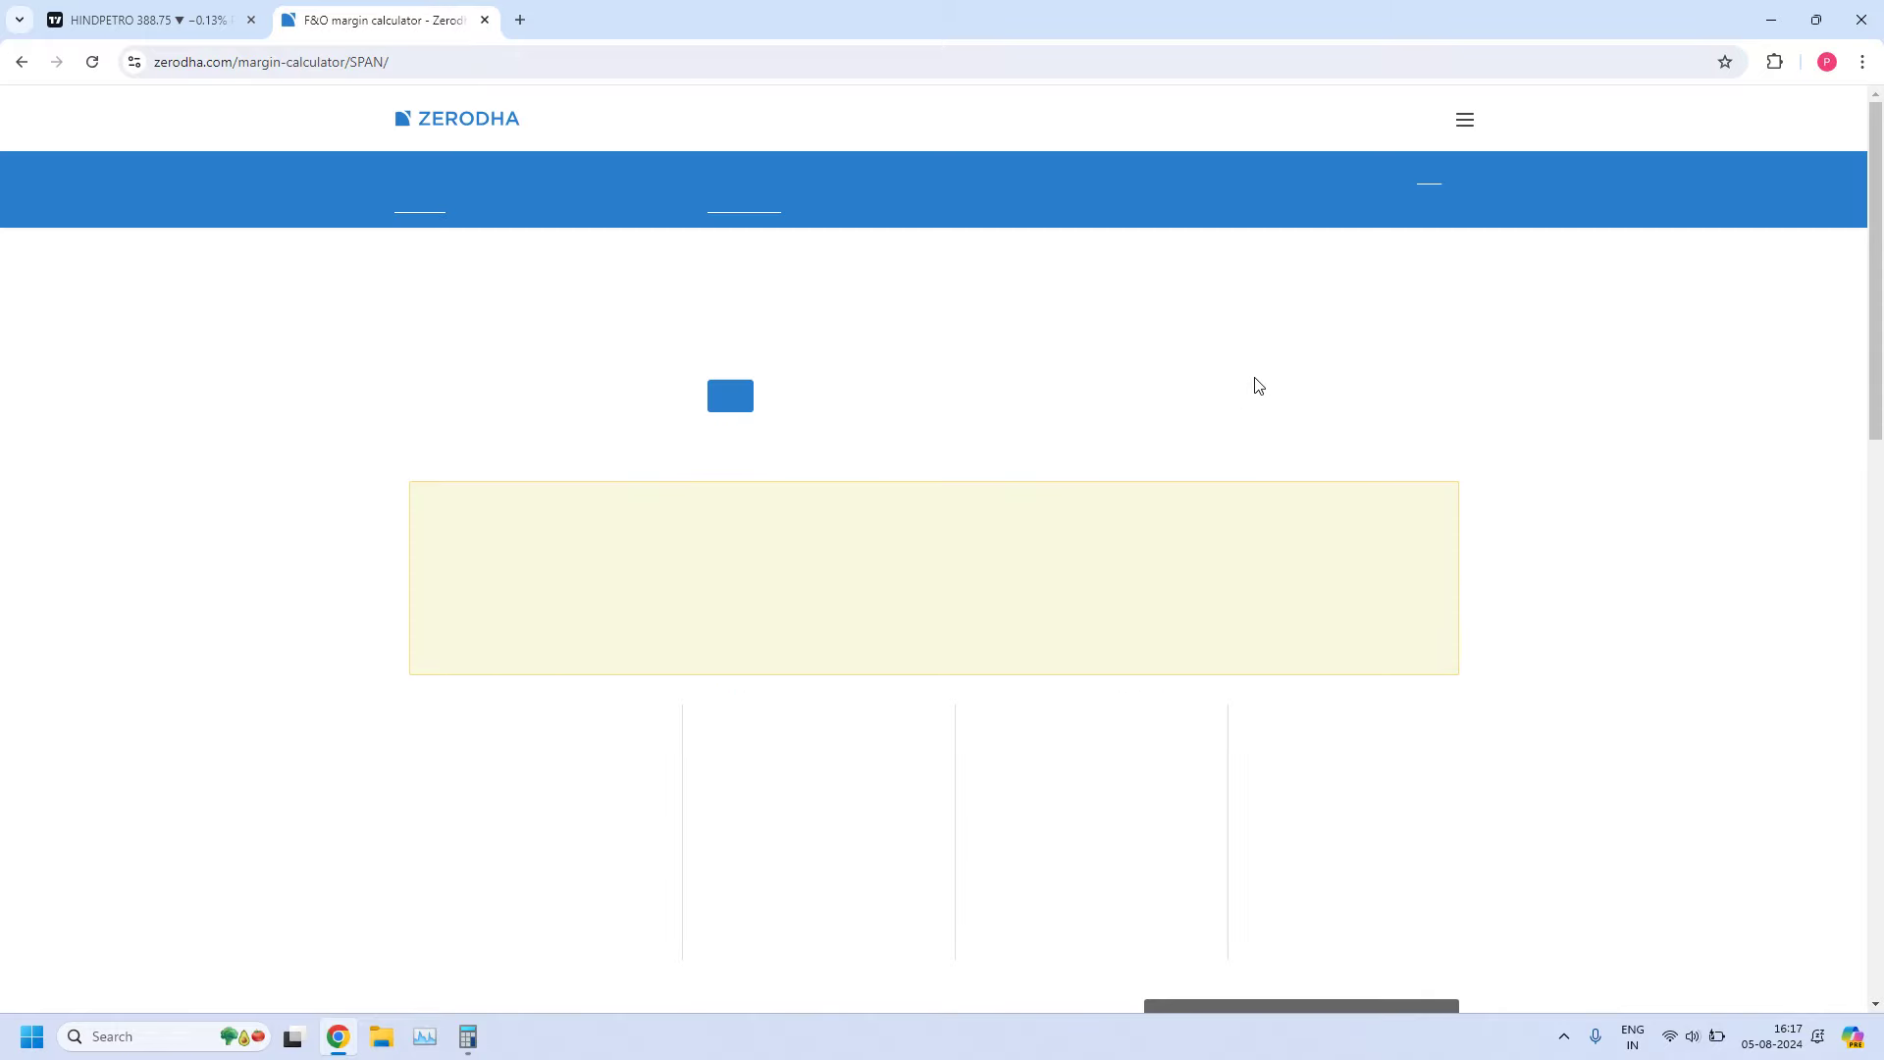
Select the HINDPETRO 29-AUG-2024 futures contract and add a buy position of 2025 quantity to the margin calculation
scroll(453, 601, "down", 5)
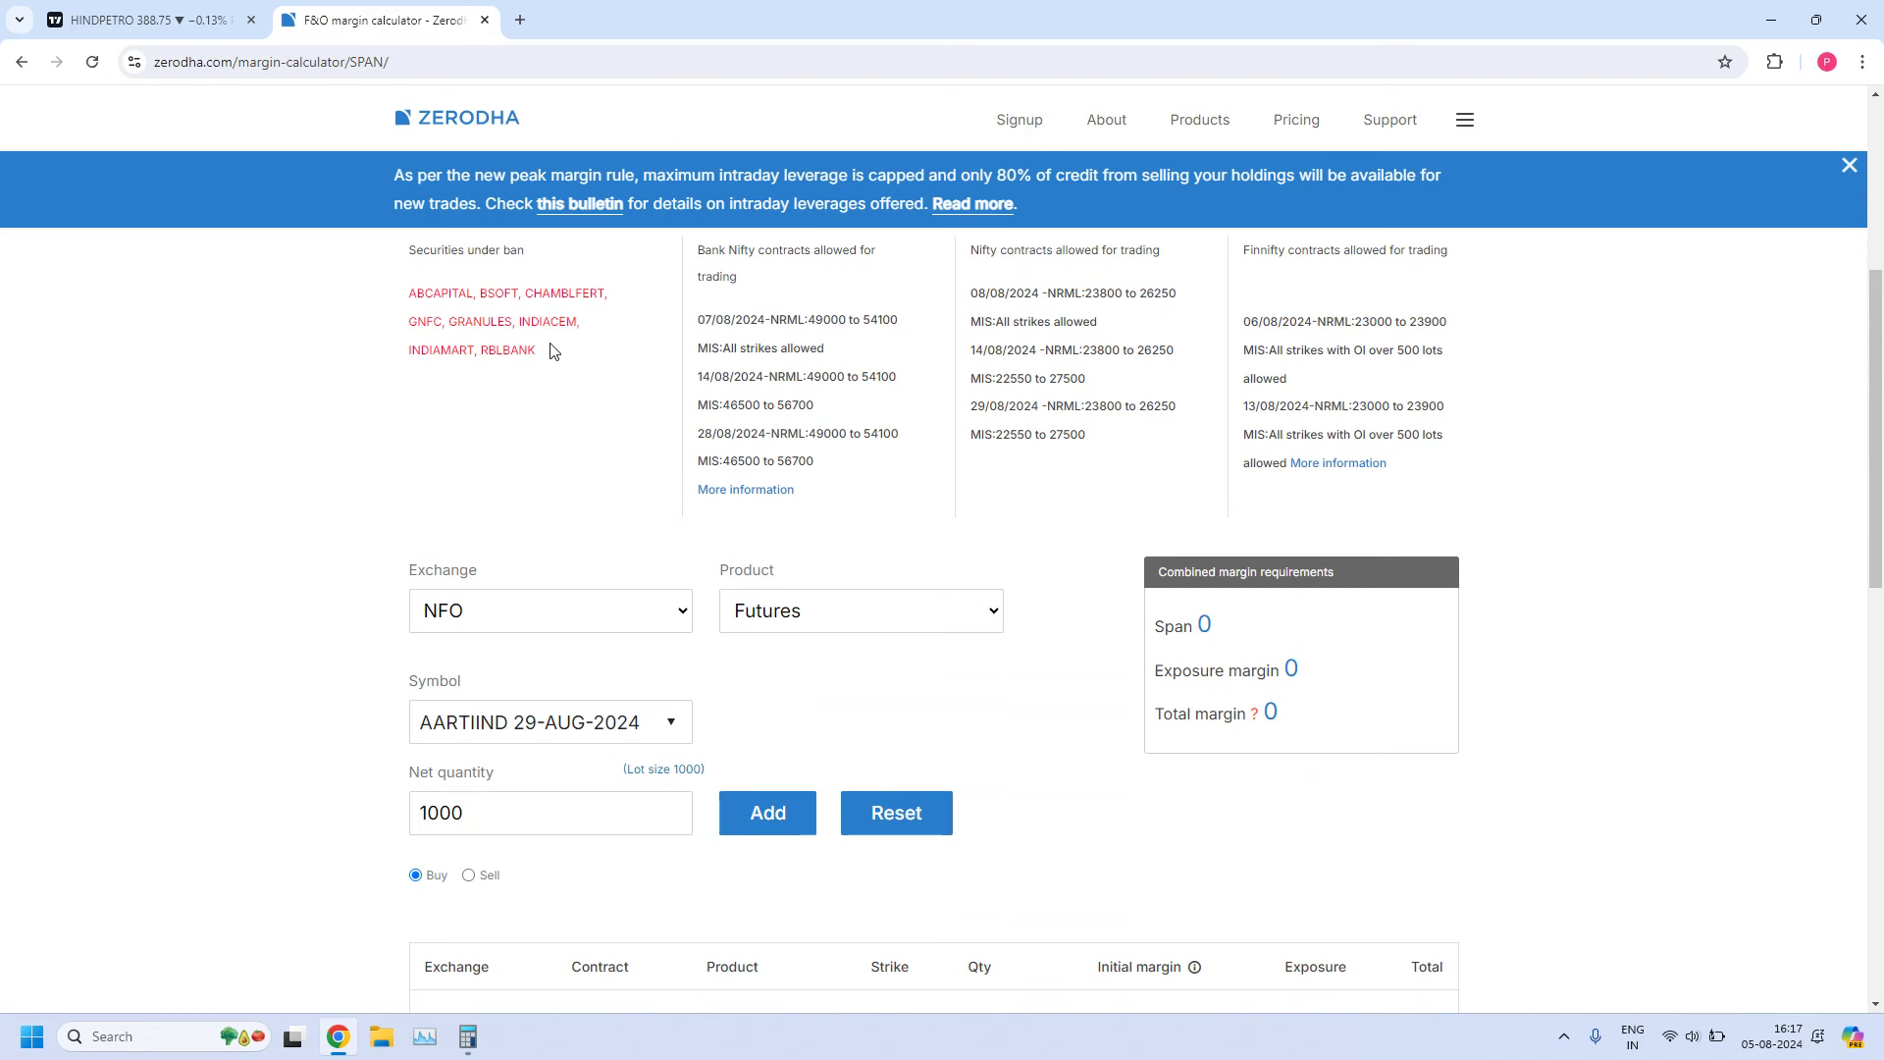
left_click(648, 722)
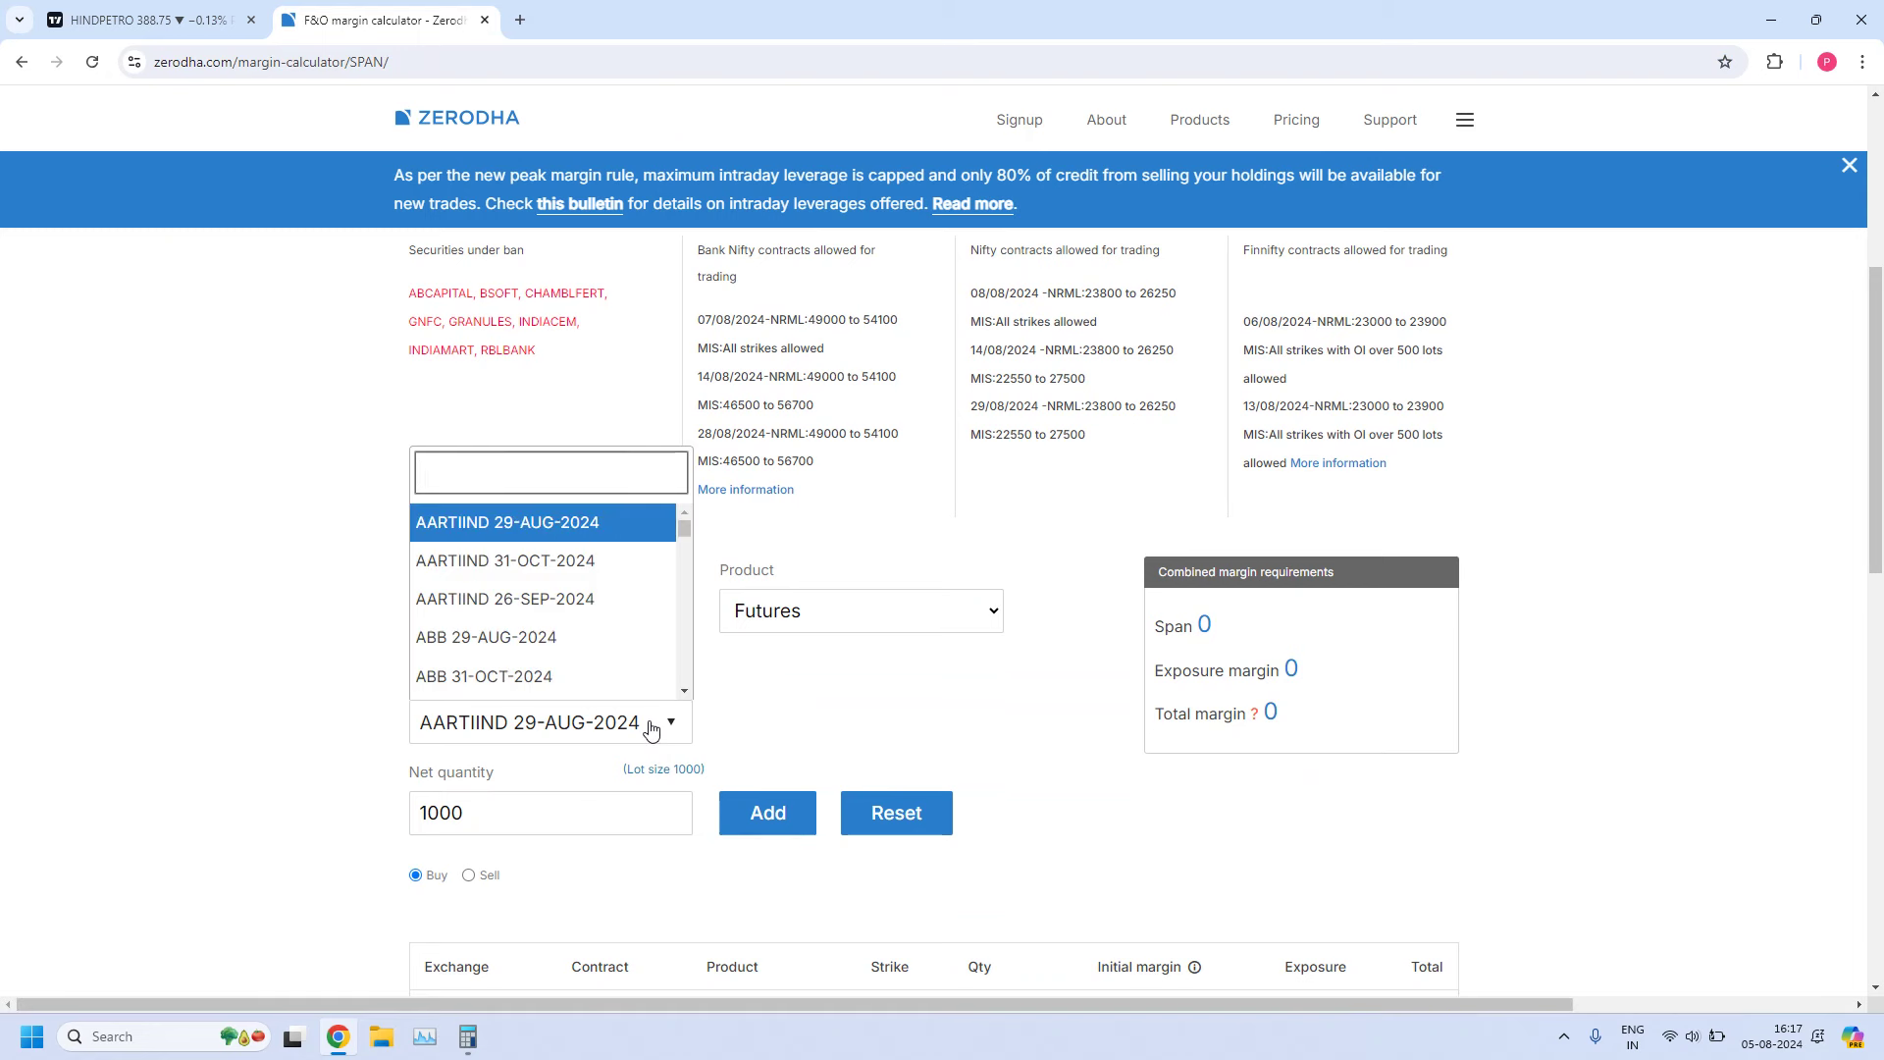
key("ctrl+v")
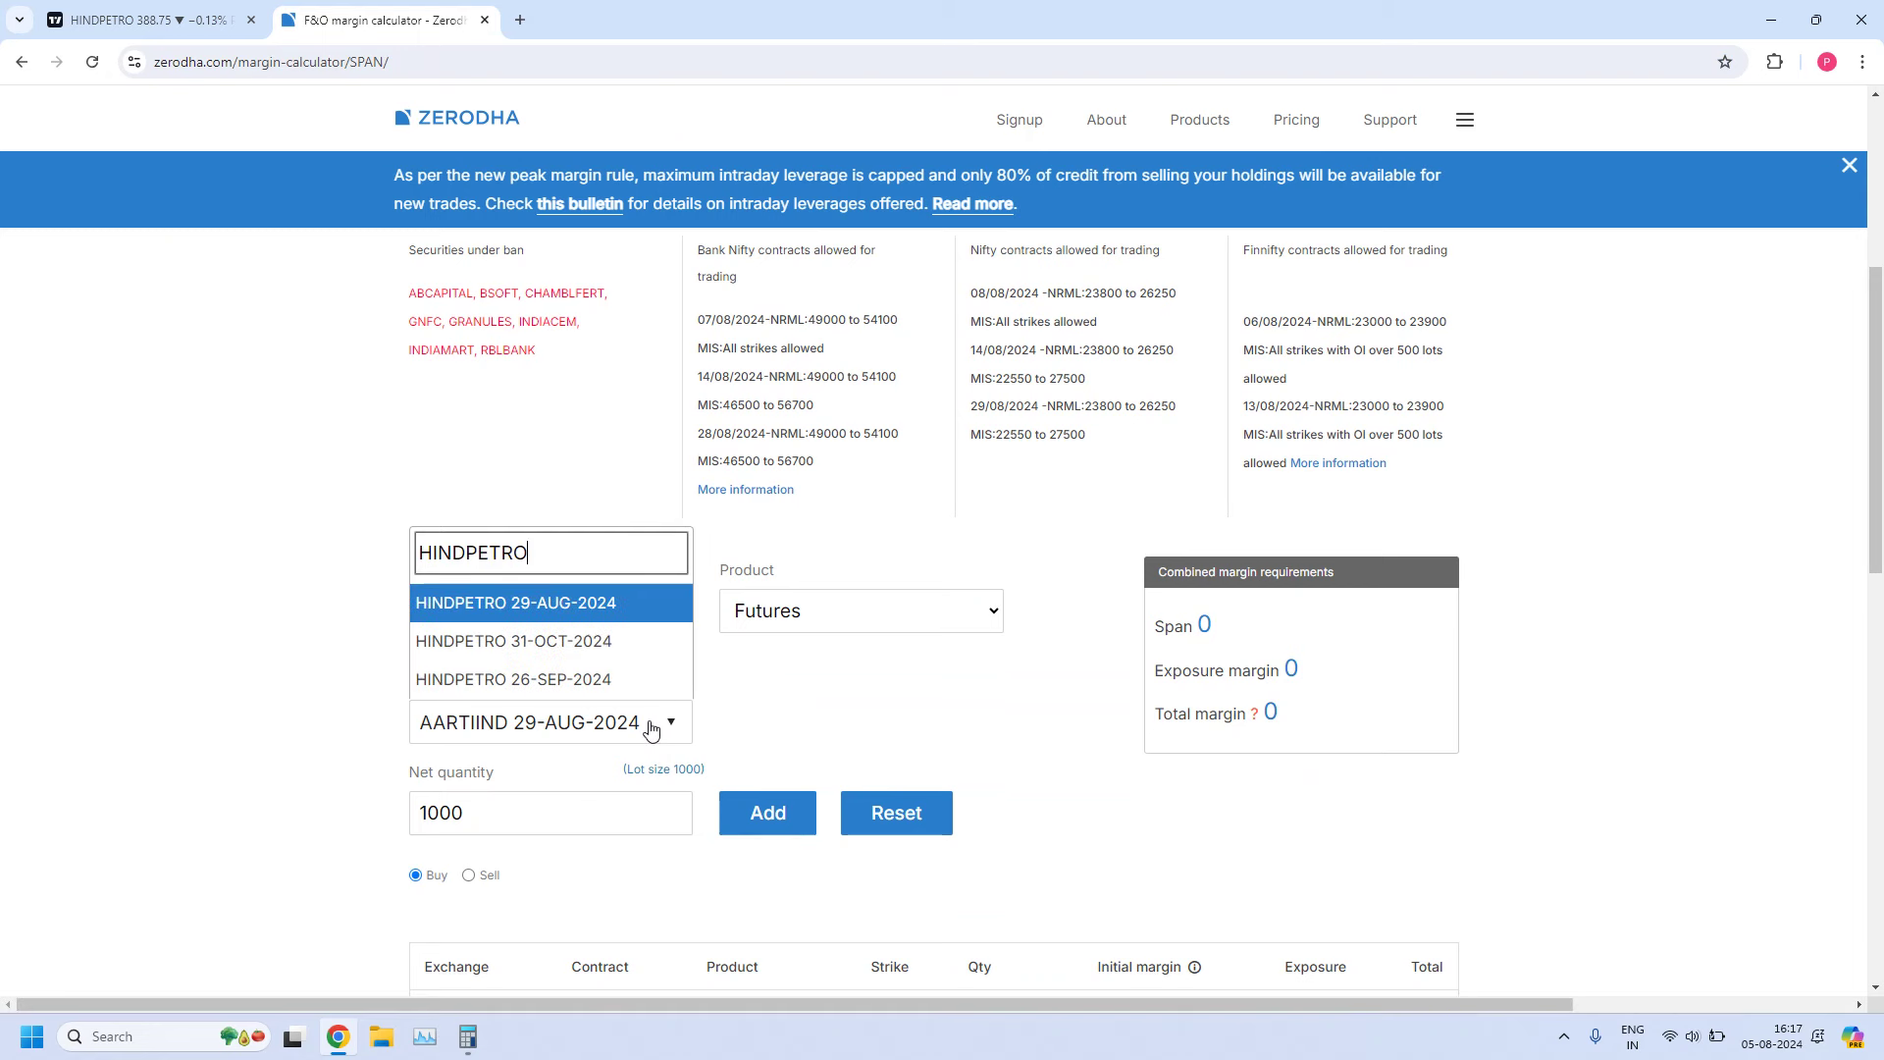
left_click(609, 603)
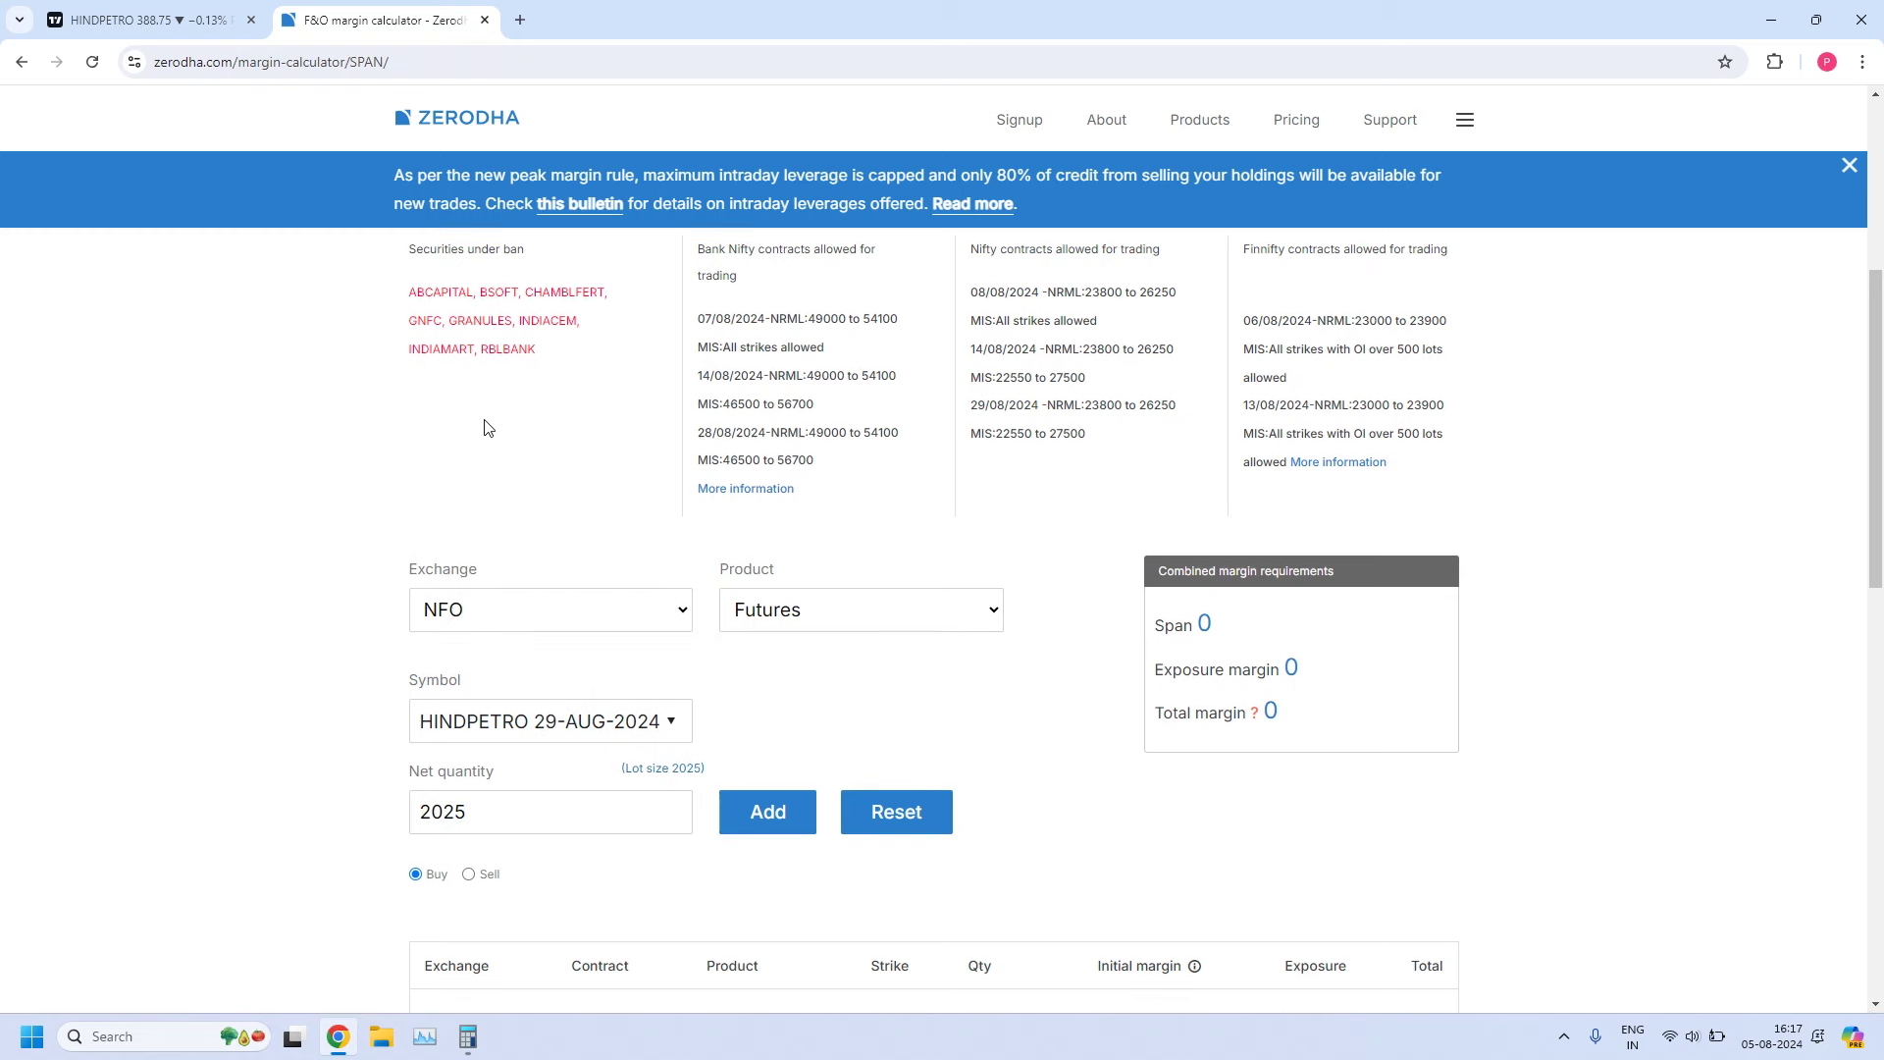
scroll(464, 561, "down", 1)
left_click(795, 720)
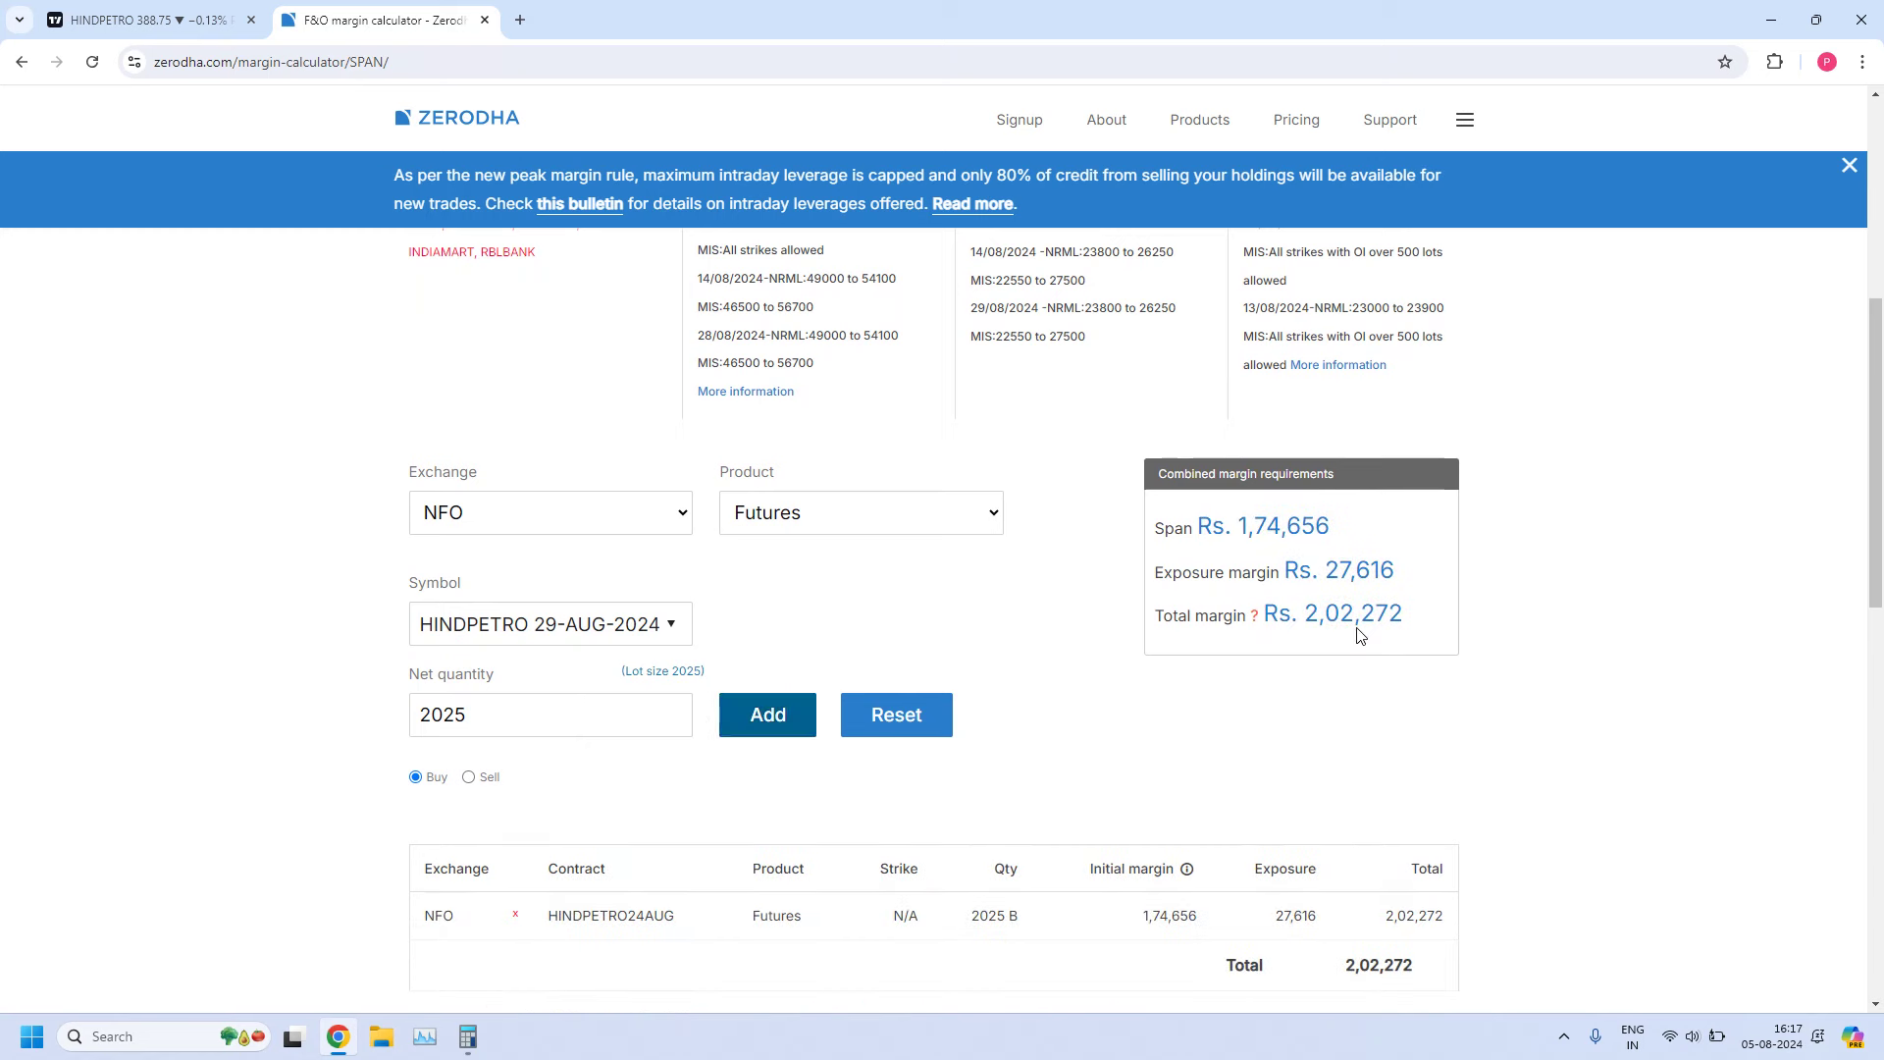
Check the chart's long position against the margin page, then multiply the point difference by the 2025 lot size in Calculator
key("ctrl+Tab")
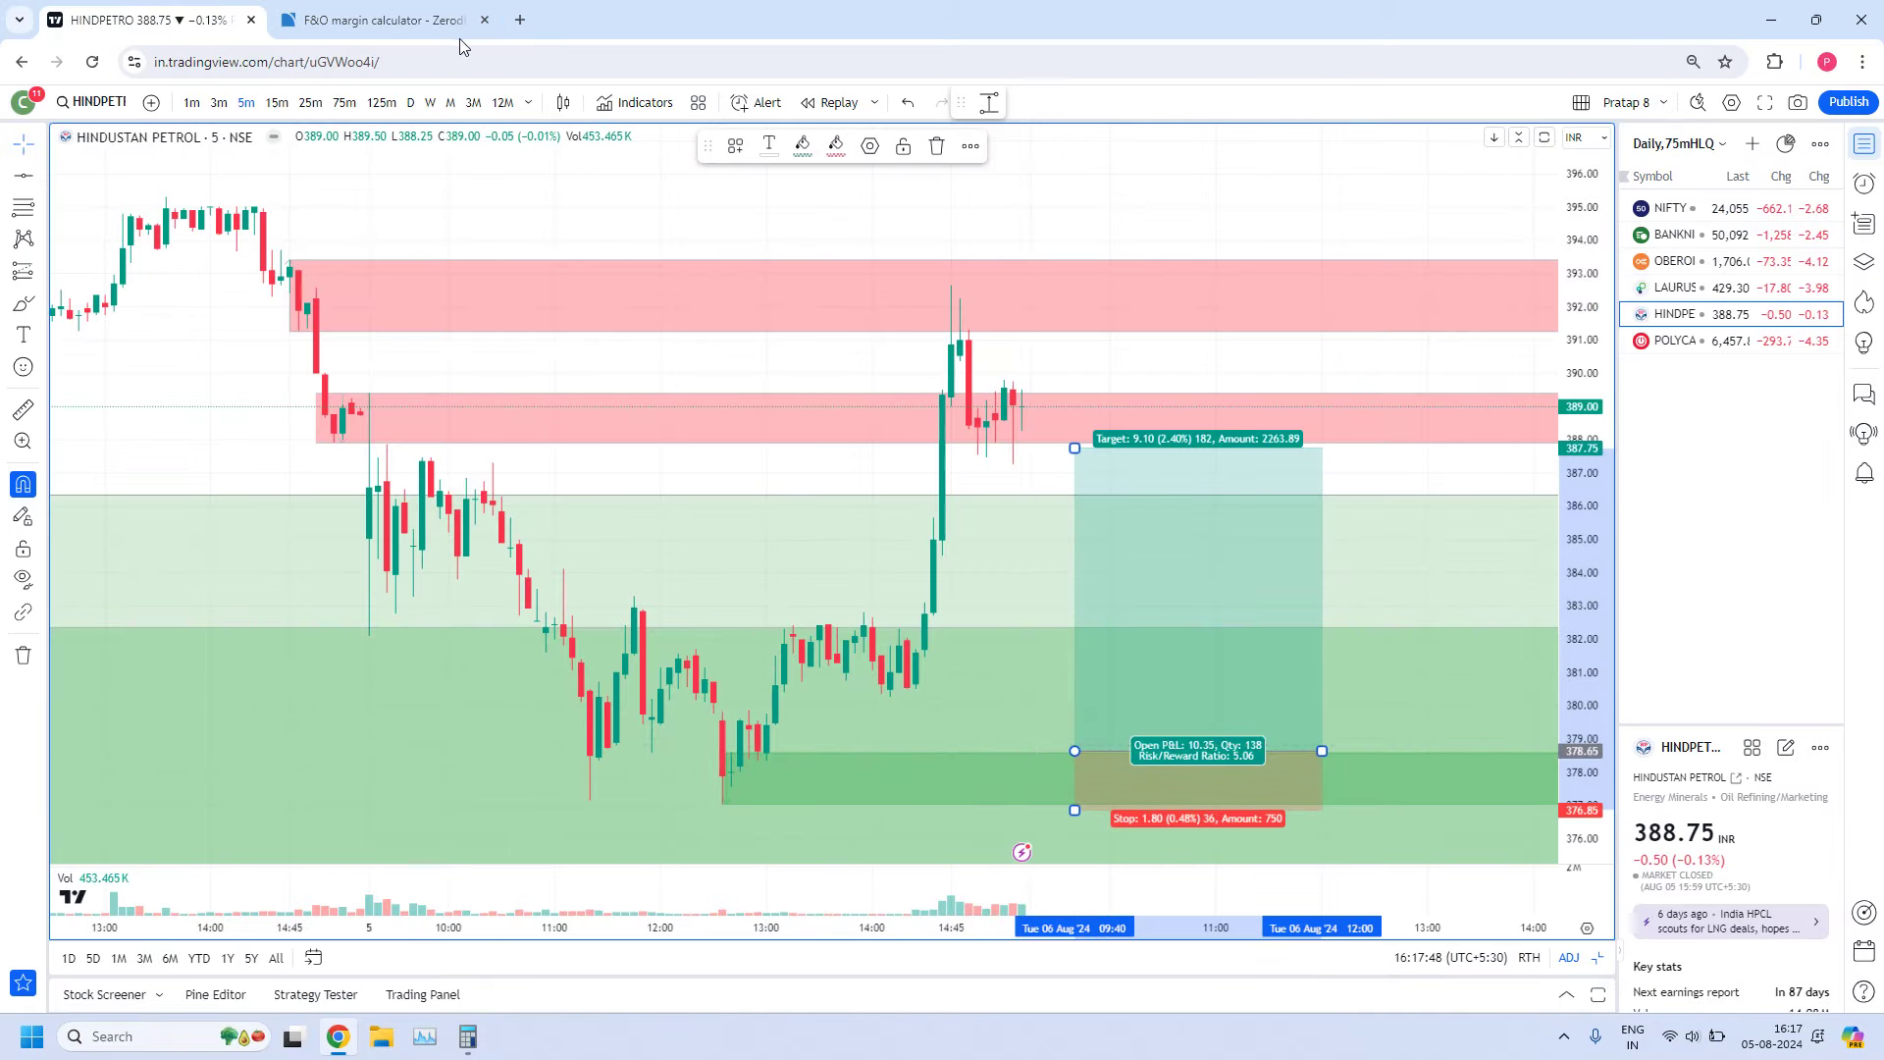
left_click(383, 19)
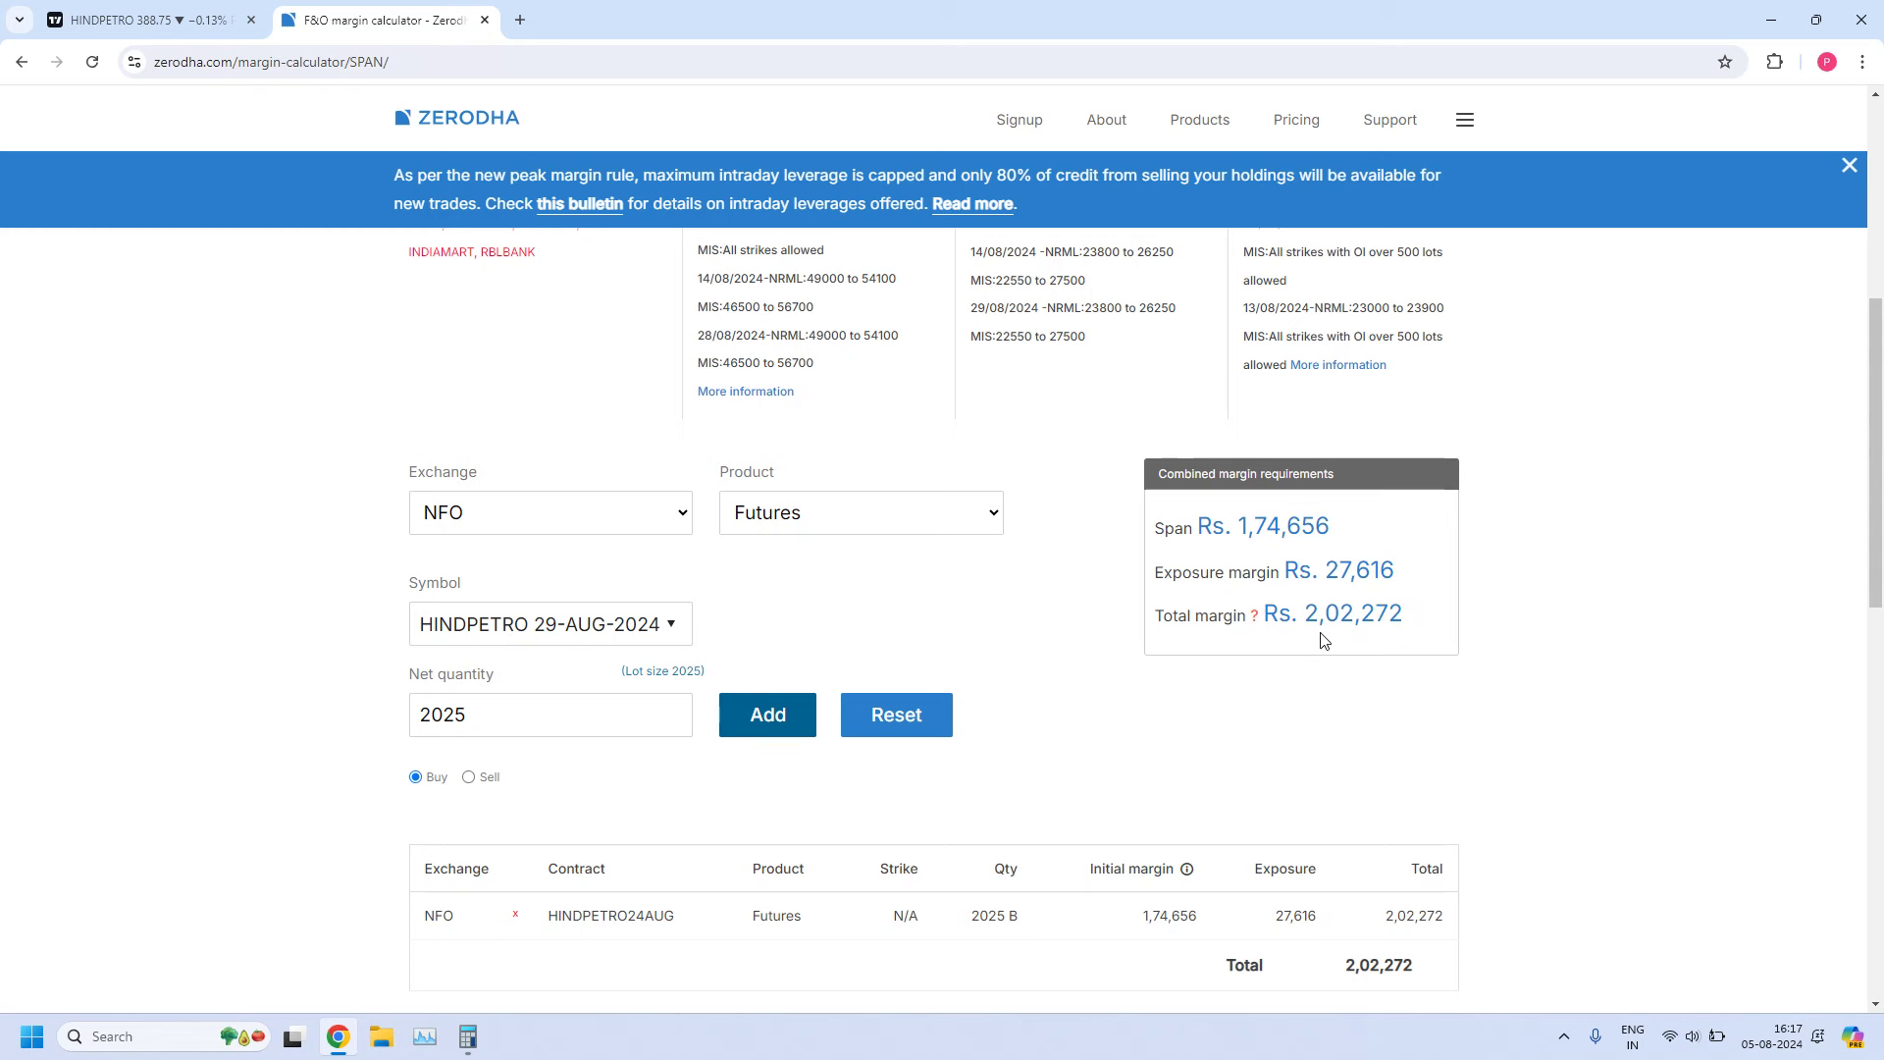
left_click(466, 1040)
left_click_drag(577, 192, 726, 193)
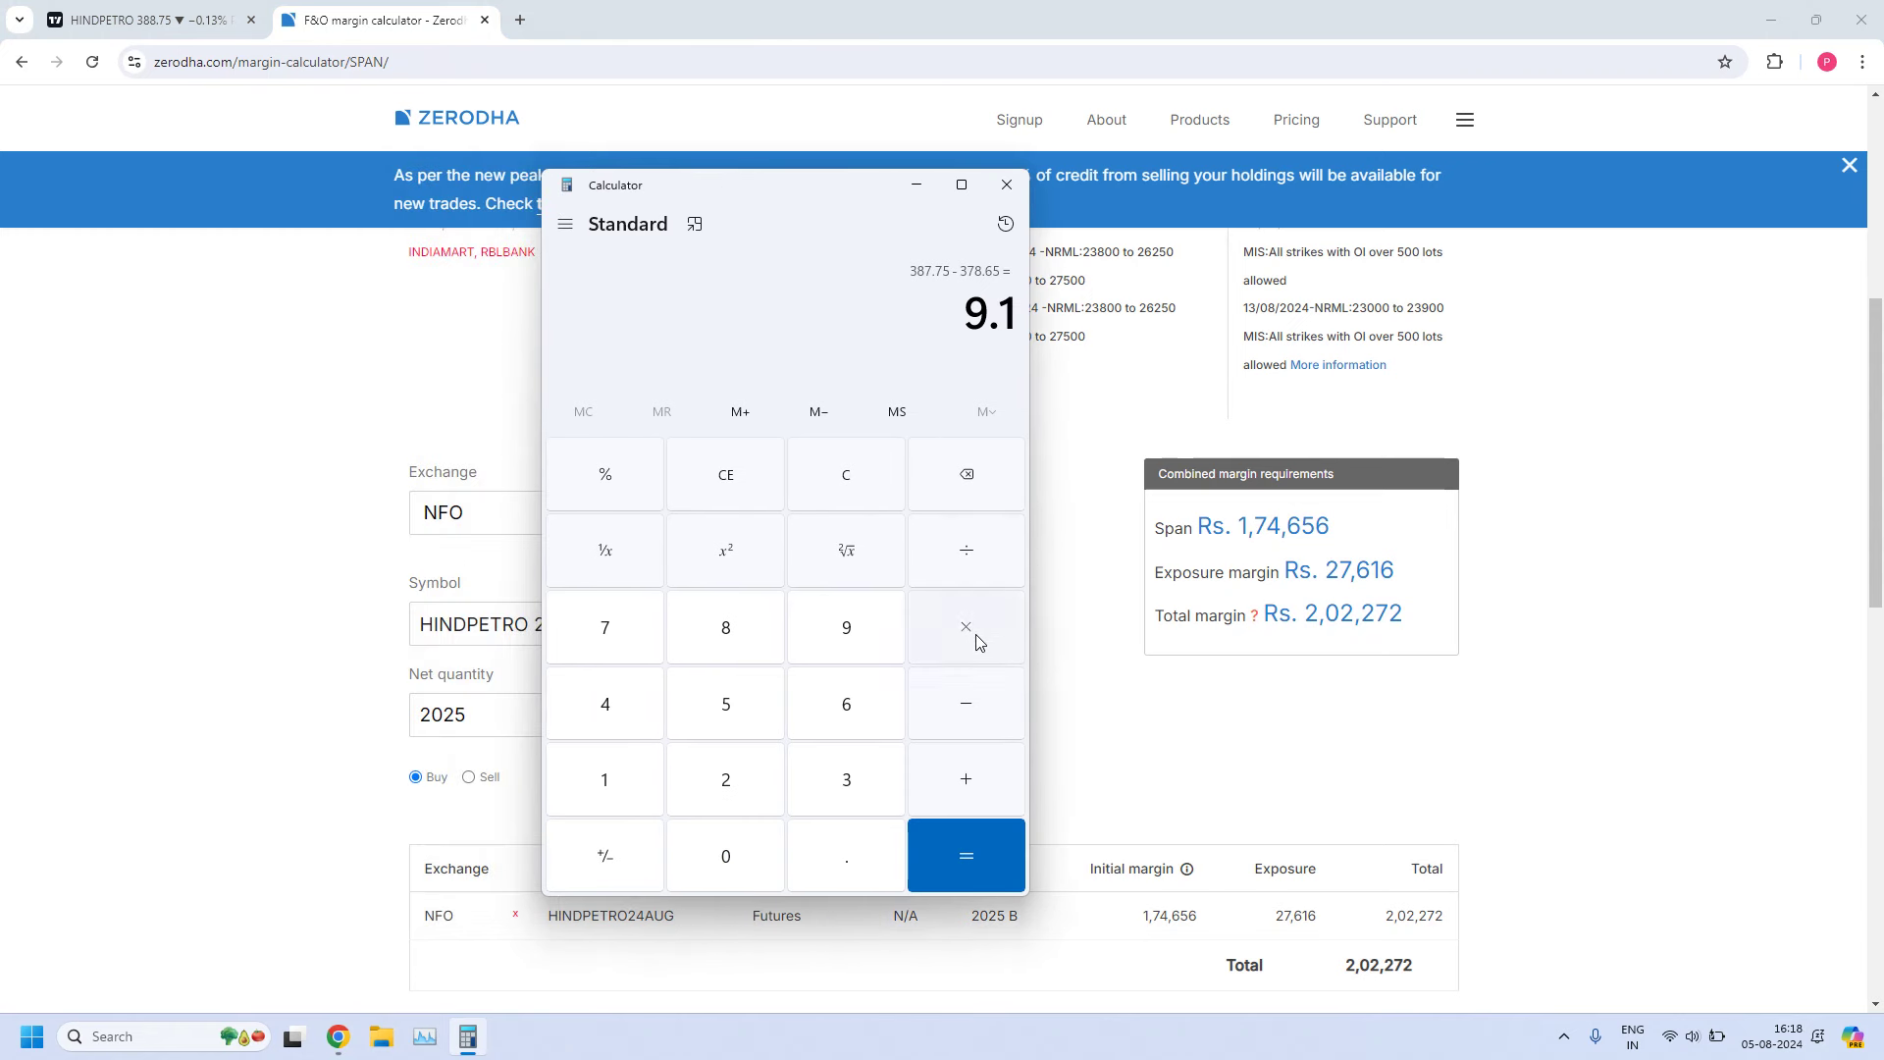
left_click(743, 770)
left_click(727, 848)
left_click(727, 775)
left_click(738, 696)
left_click(983, 857)
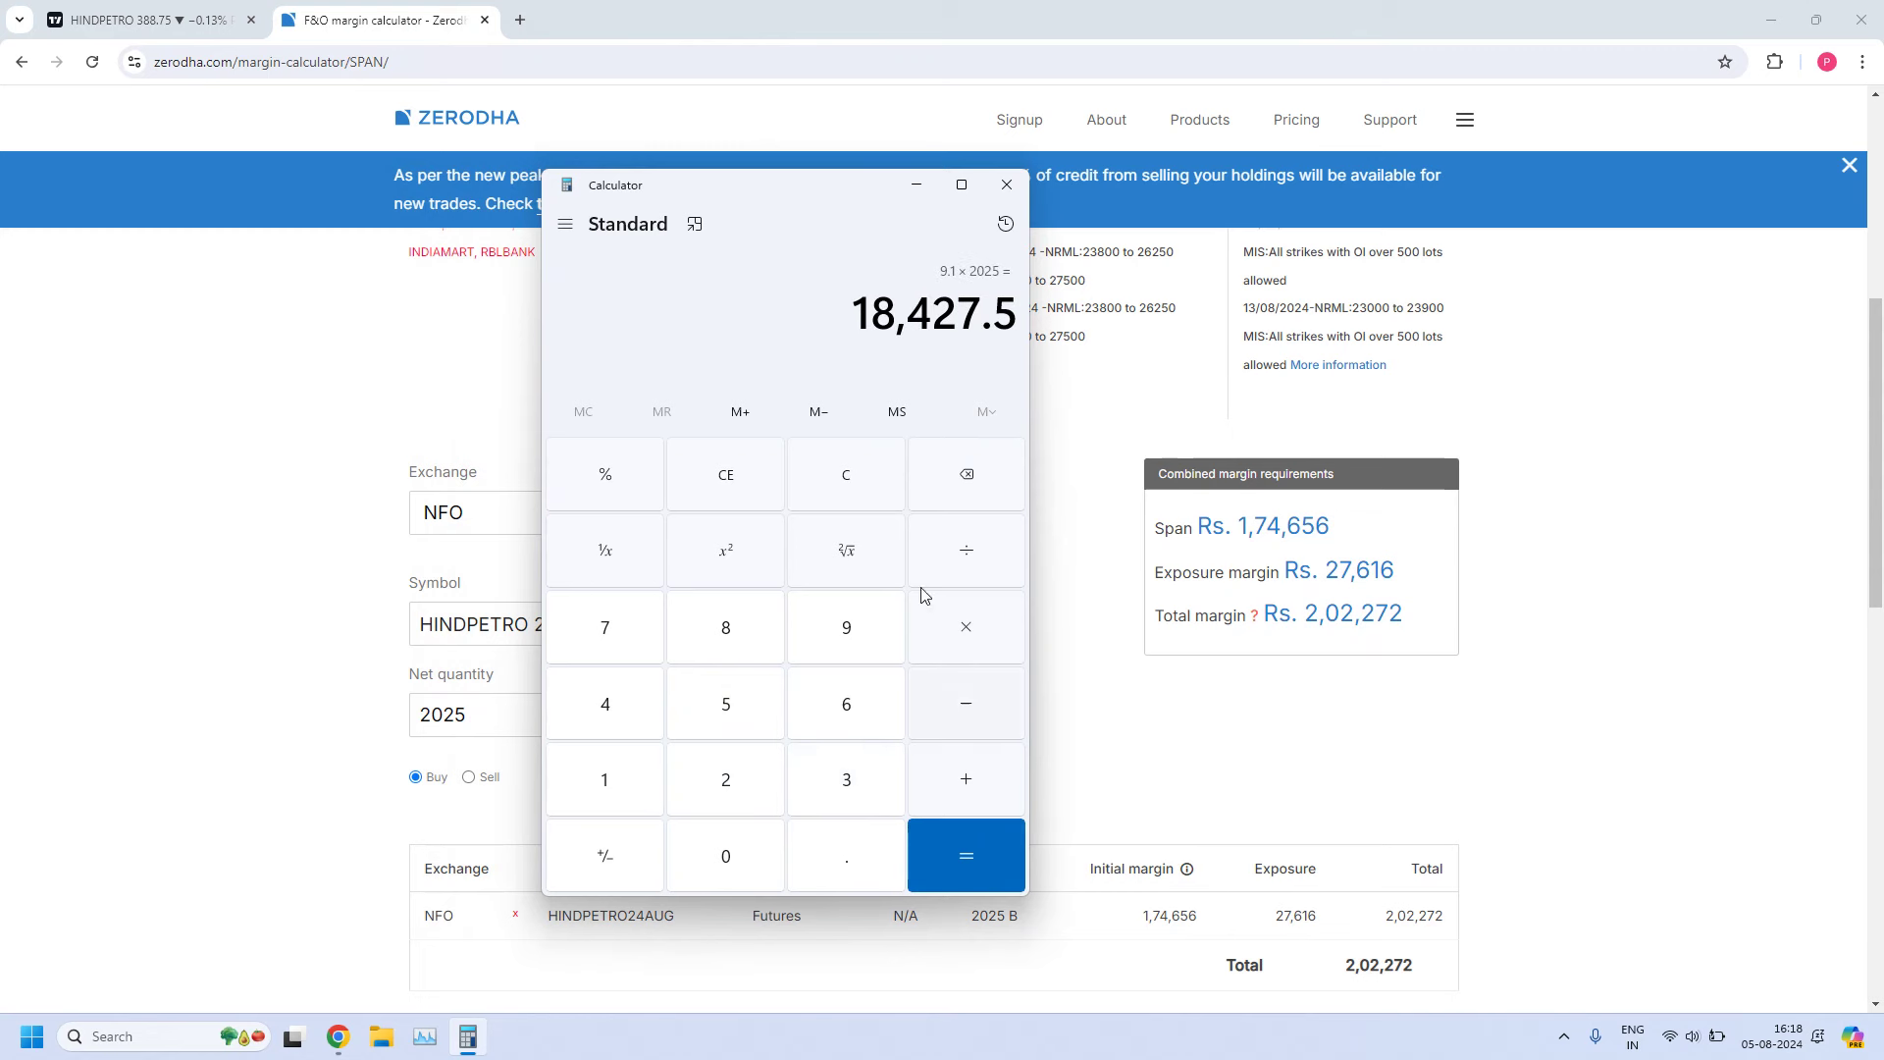
Work out the percentage return in Calculator by multiplying the profit by 100 and dividing it by a 202000 margin
left_click(628, 782)
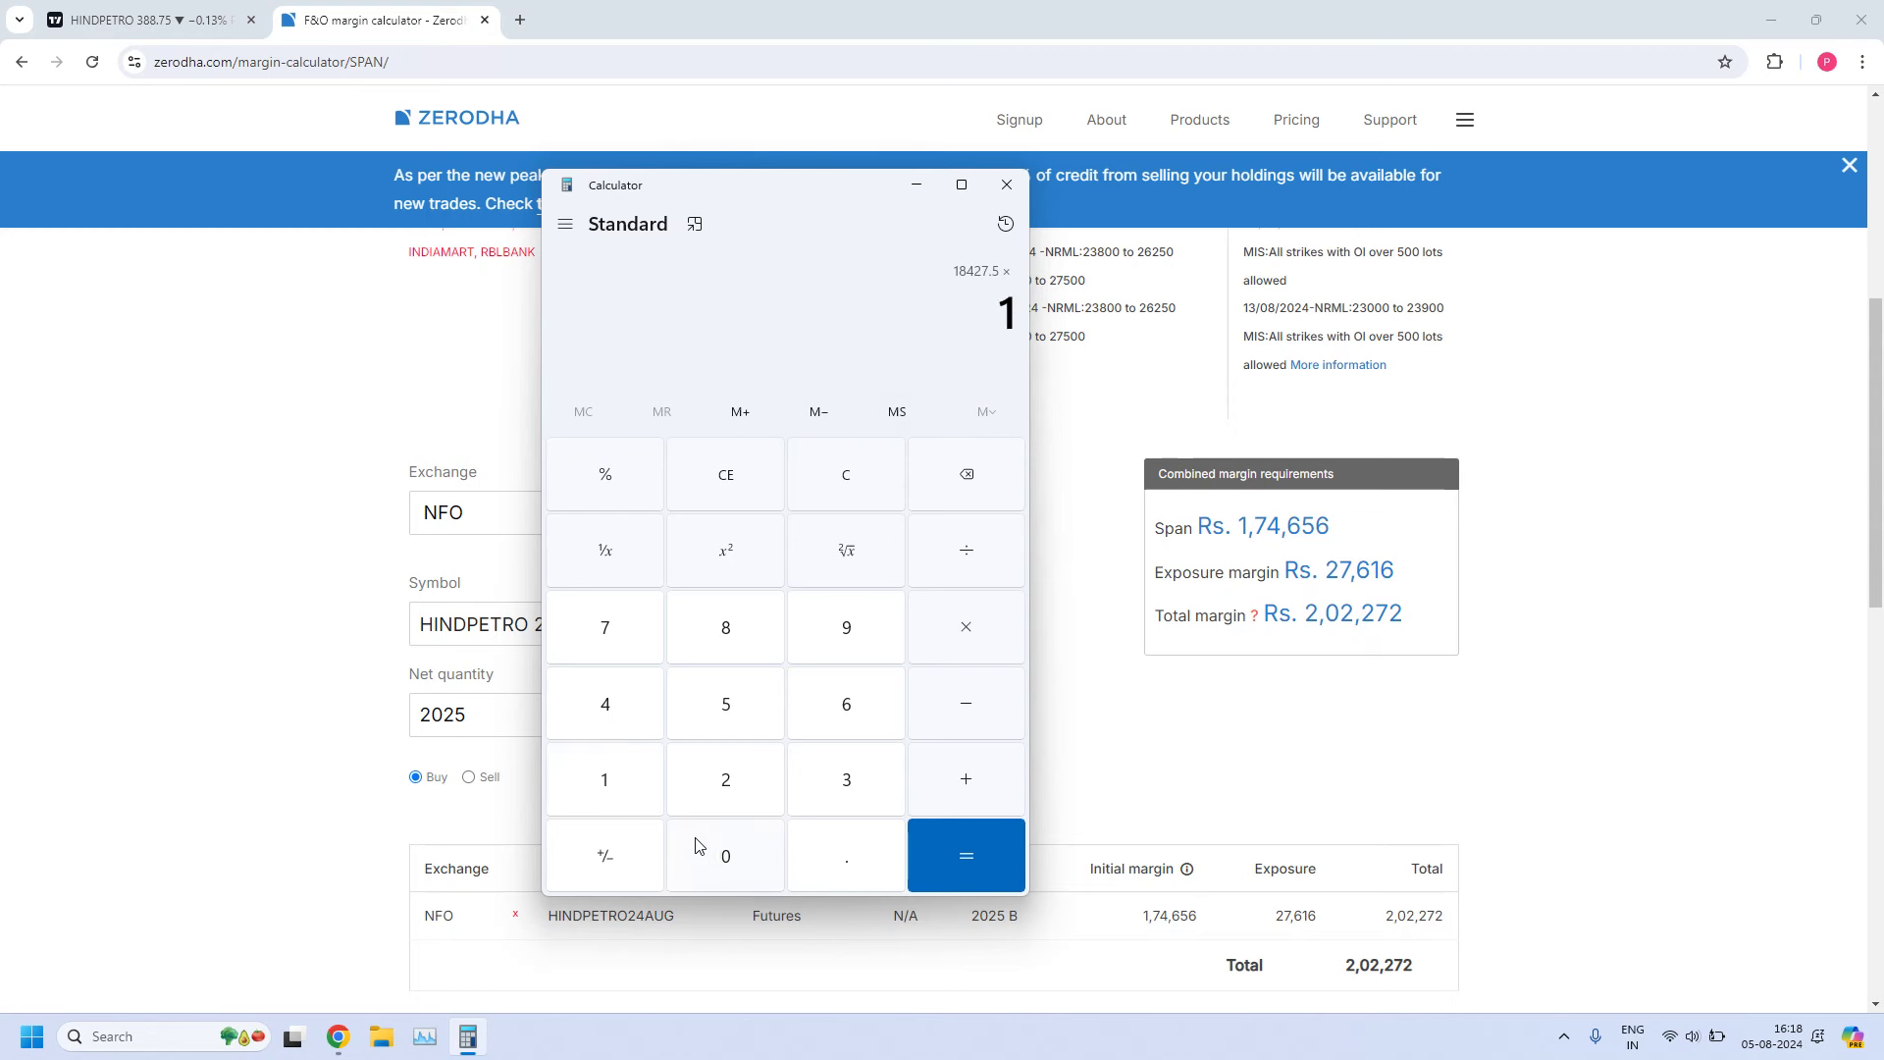
double_click(773, 854)
left_click(975, 566)
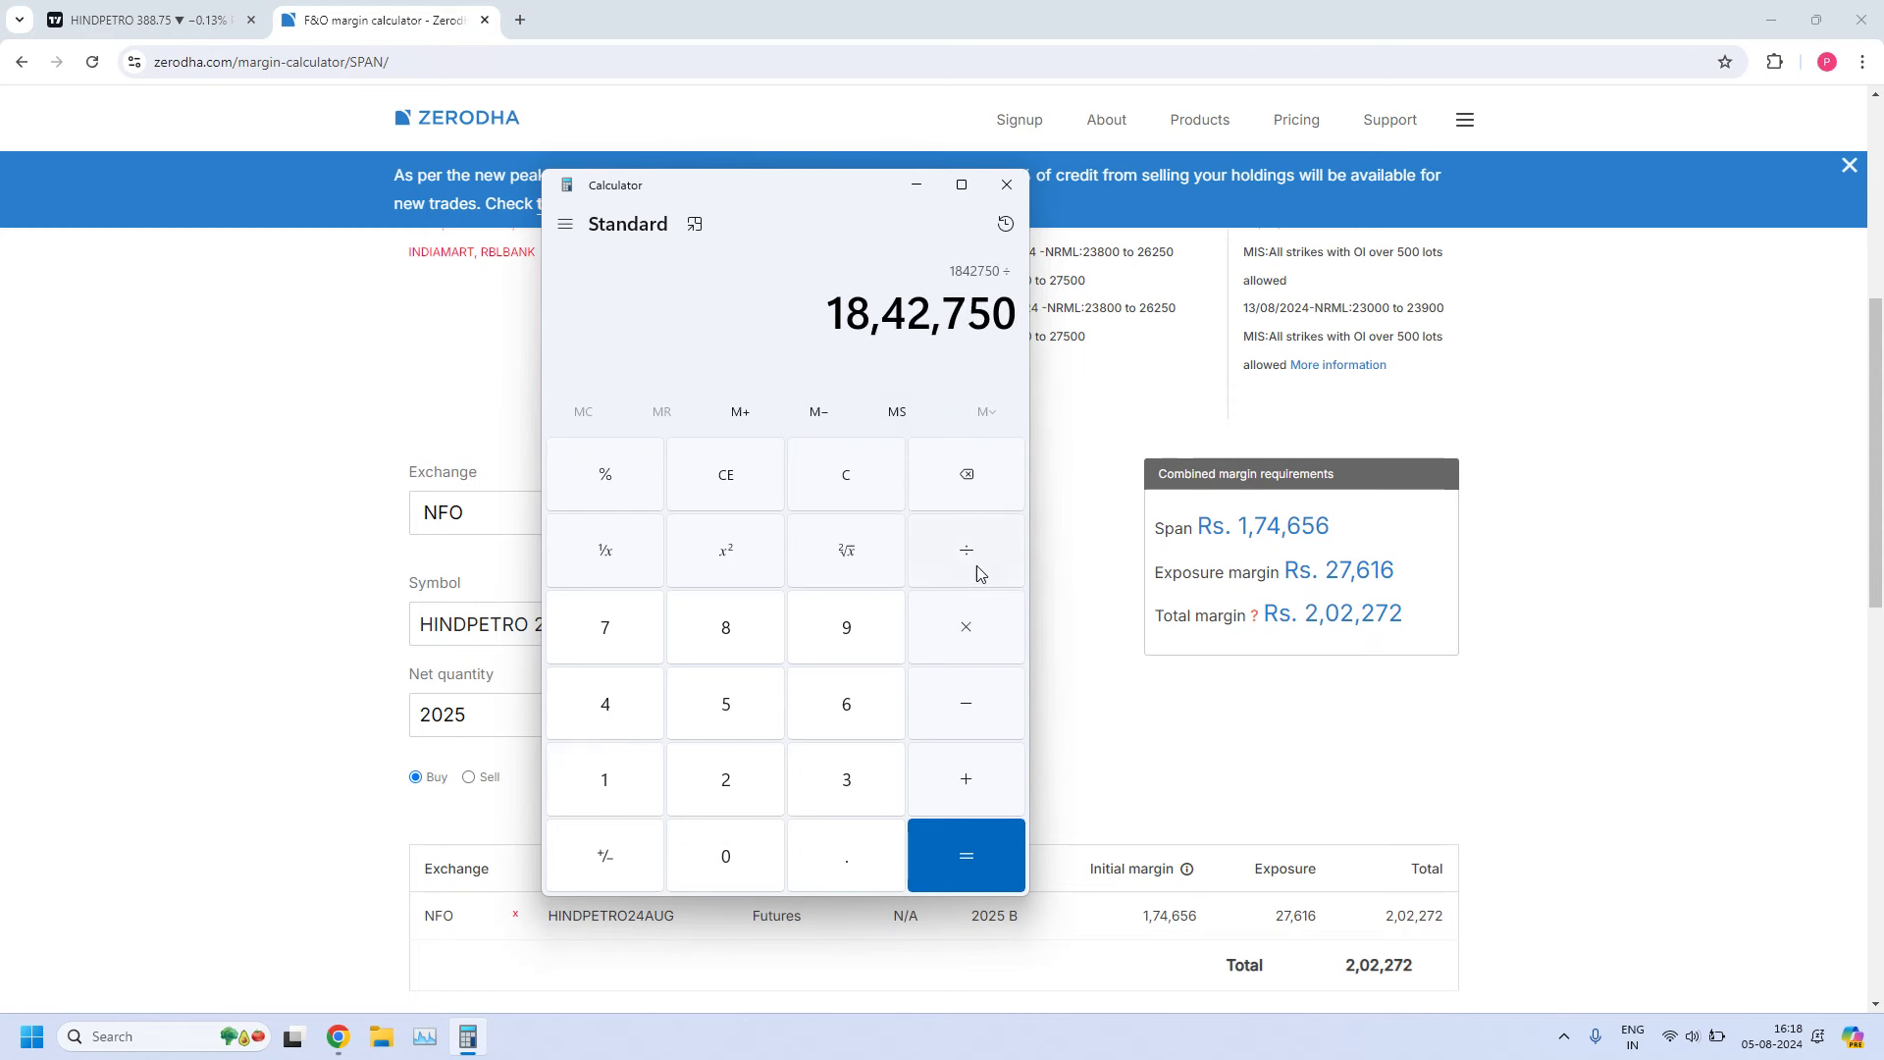
left_click(727, 782)
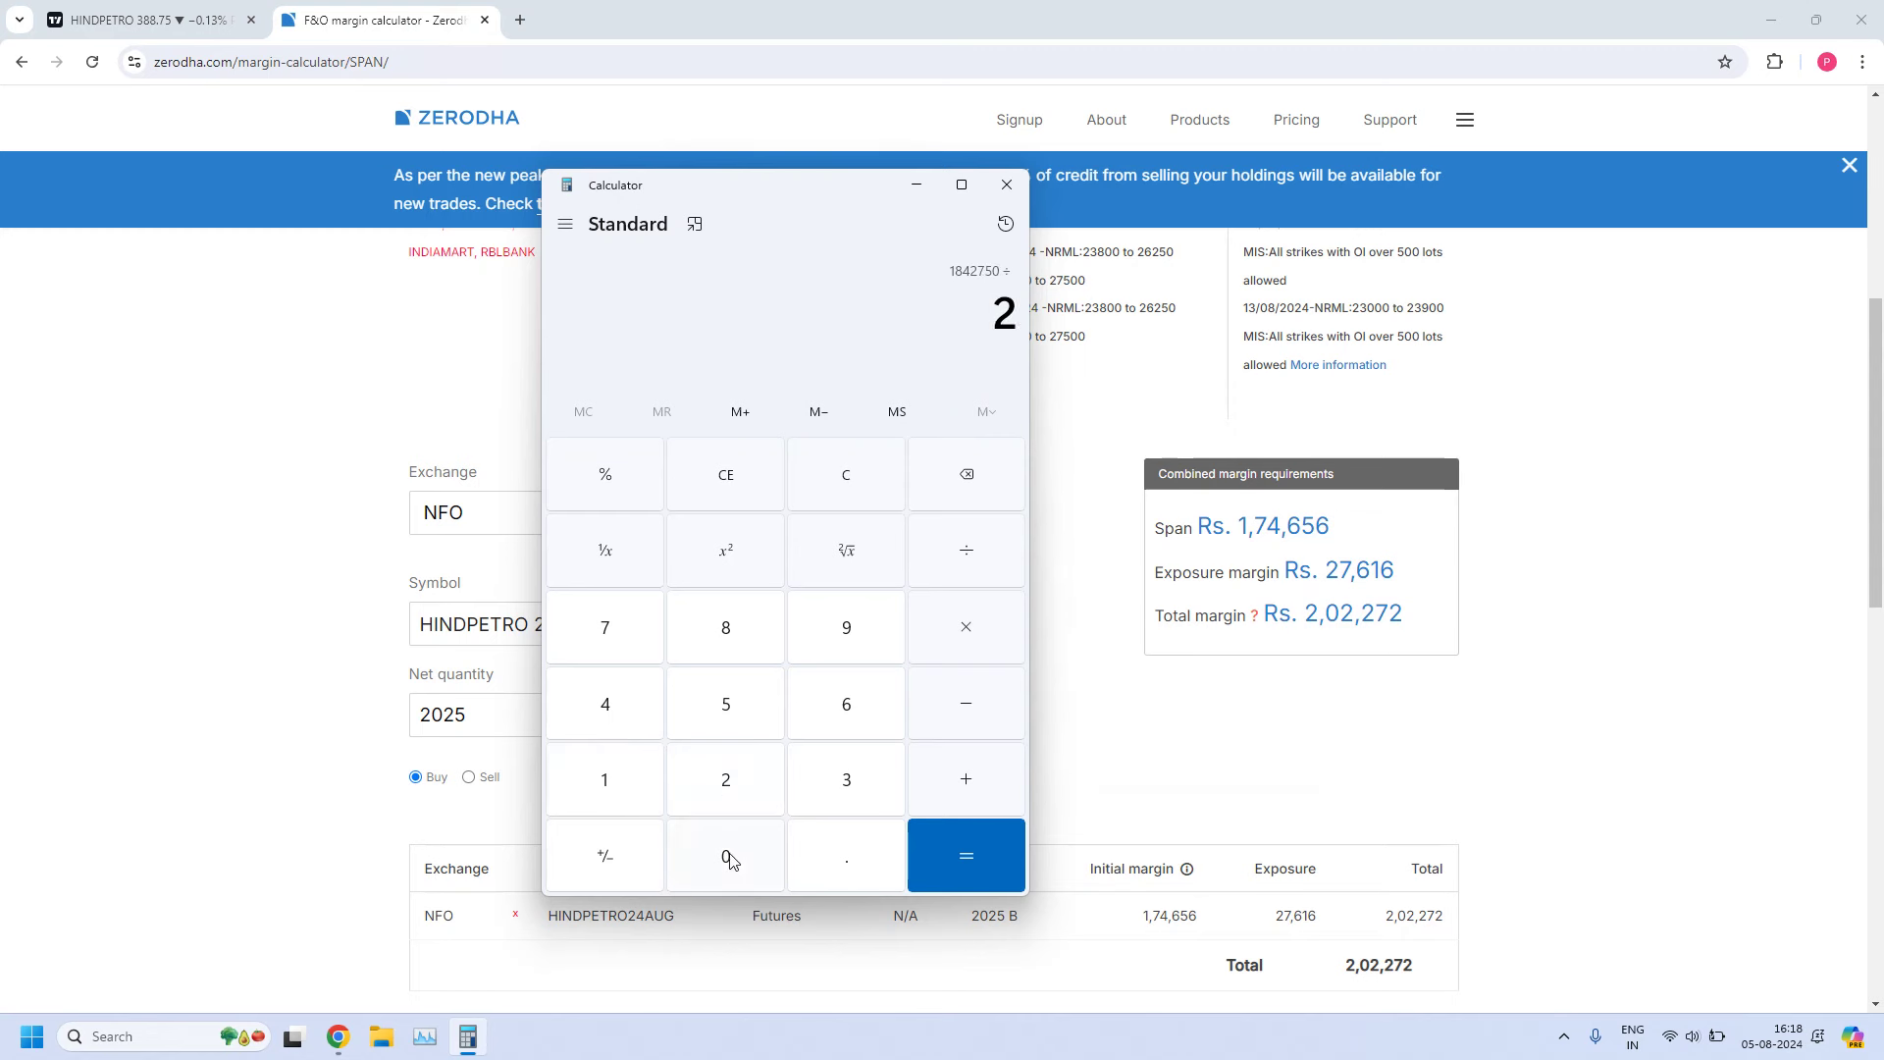
left_click(729, 873)
left_click(738, 802)
left_click(724, 867)
left_click(724, 871)
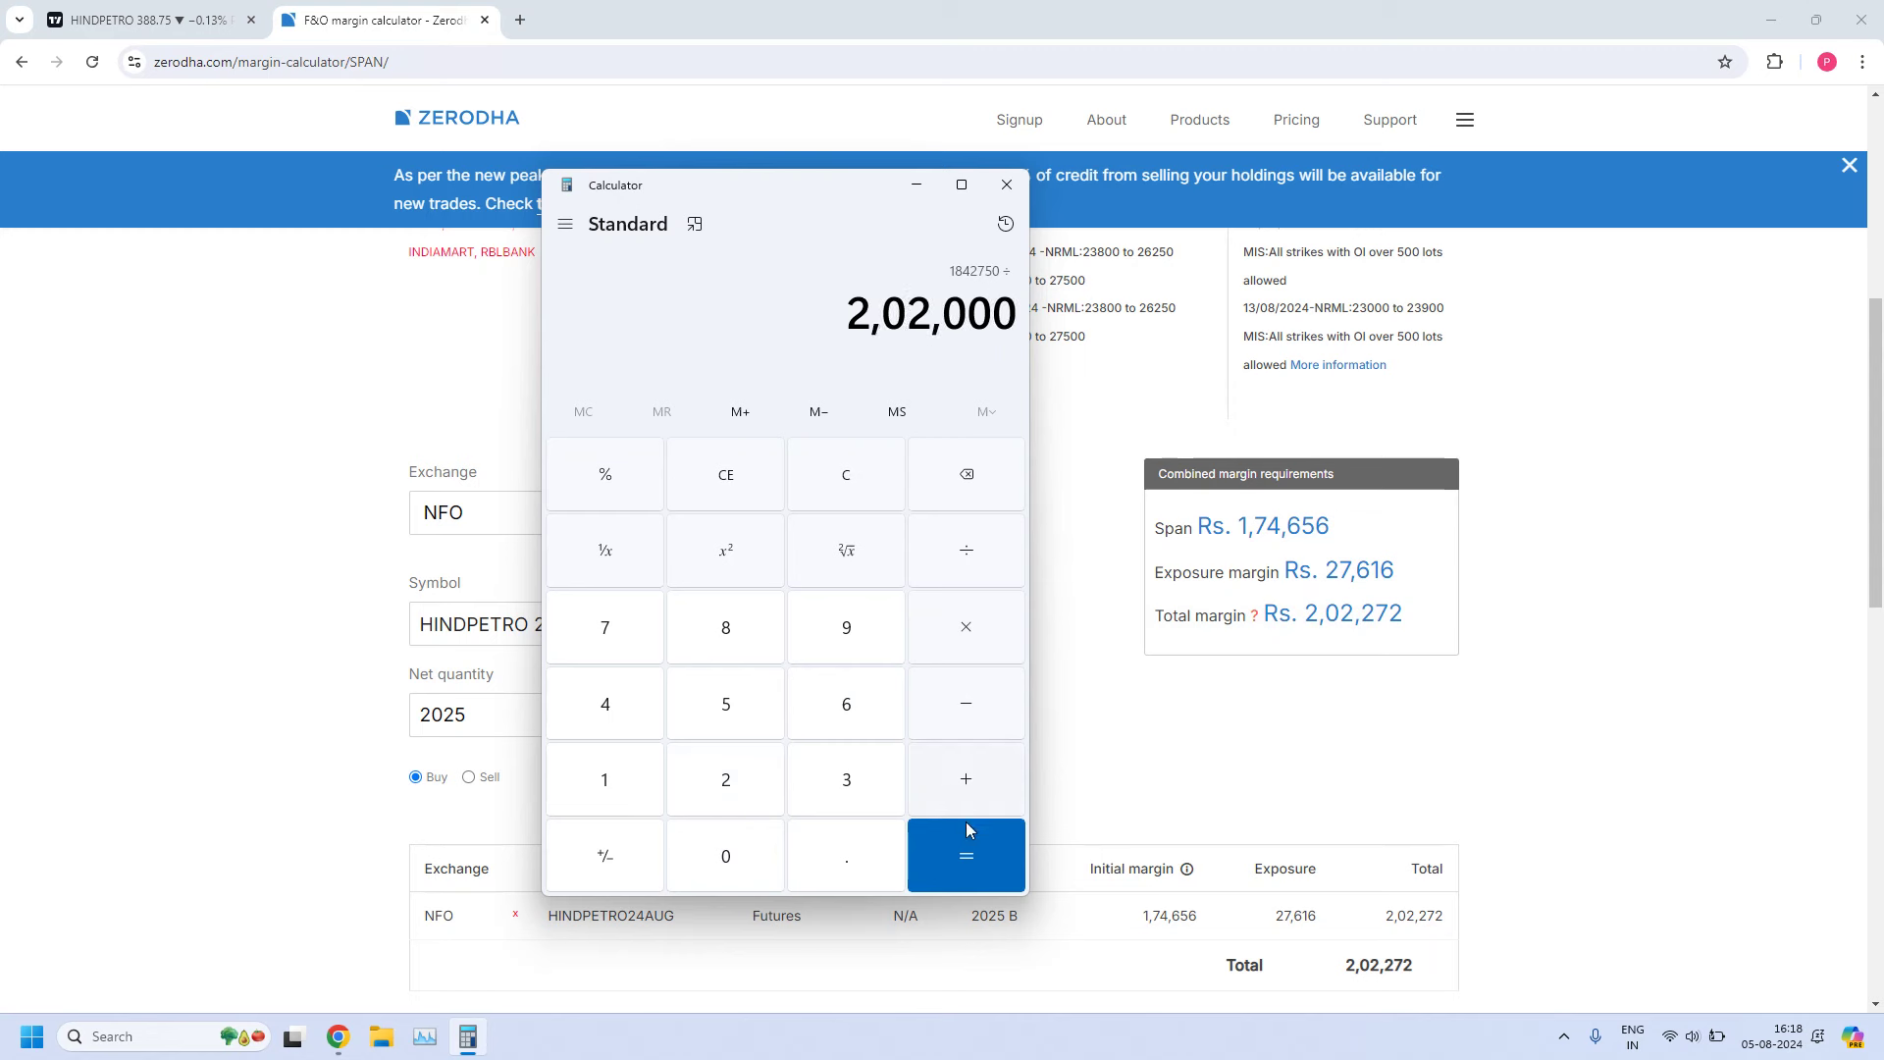
left_click(970, 860)
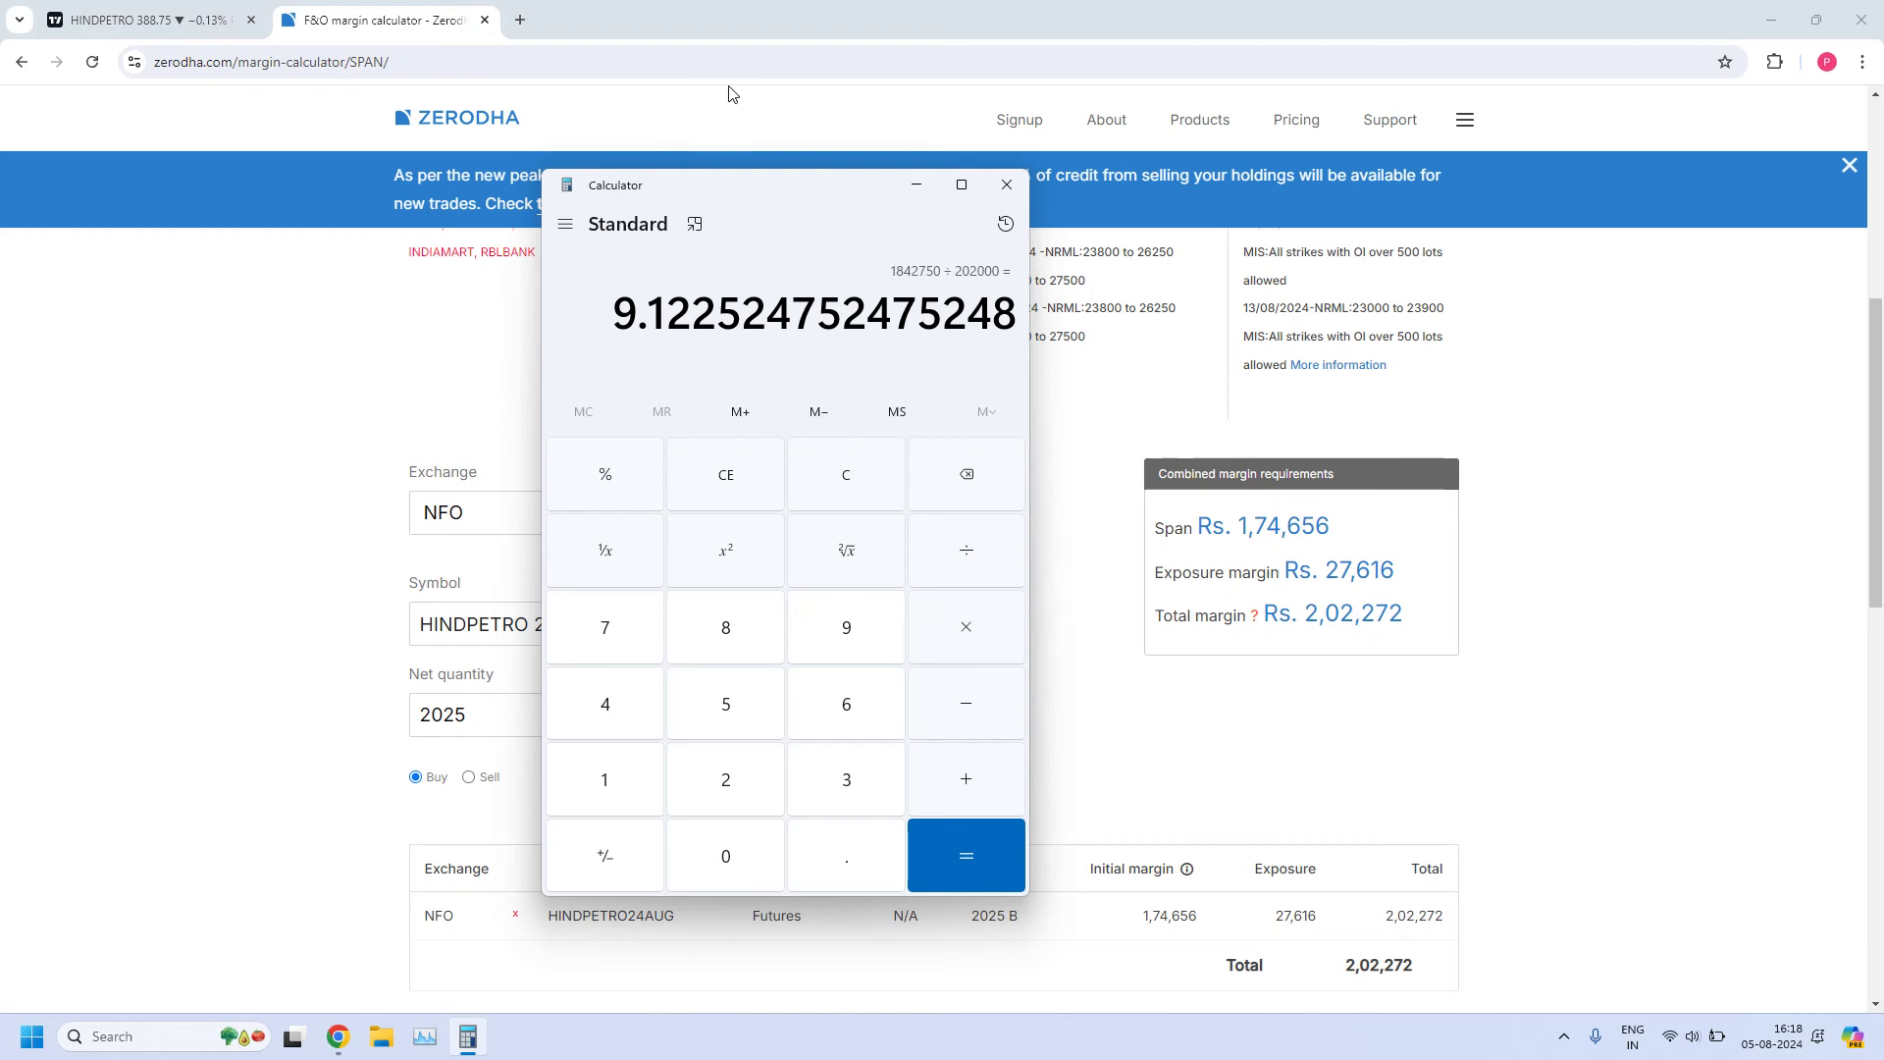
Return to the Hindustan Petroleum chart in TradingView and switch it to the 15-minute timeframe to review the zones
left_click(761, 12)
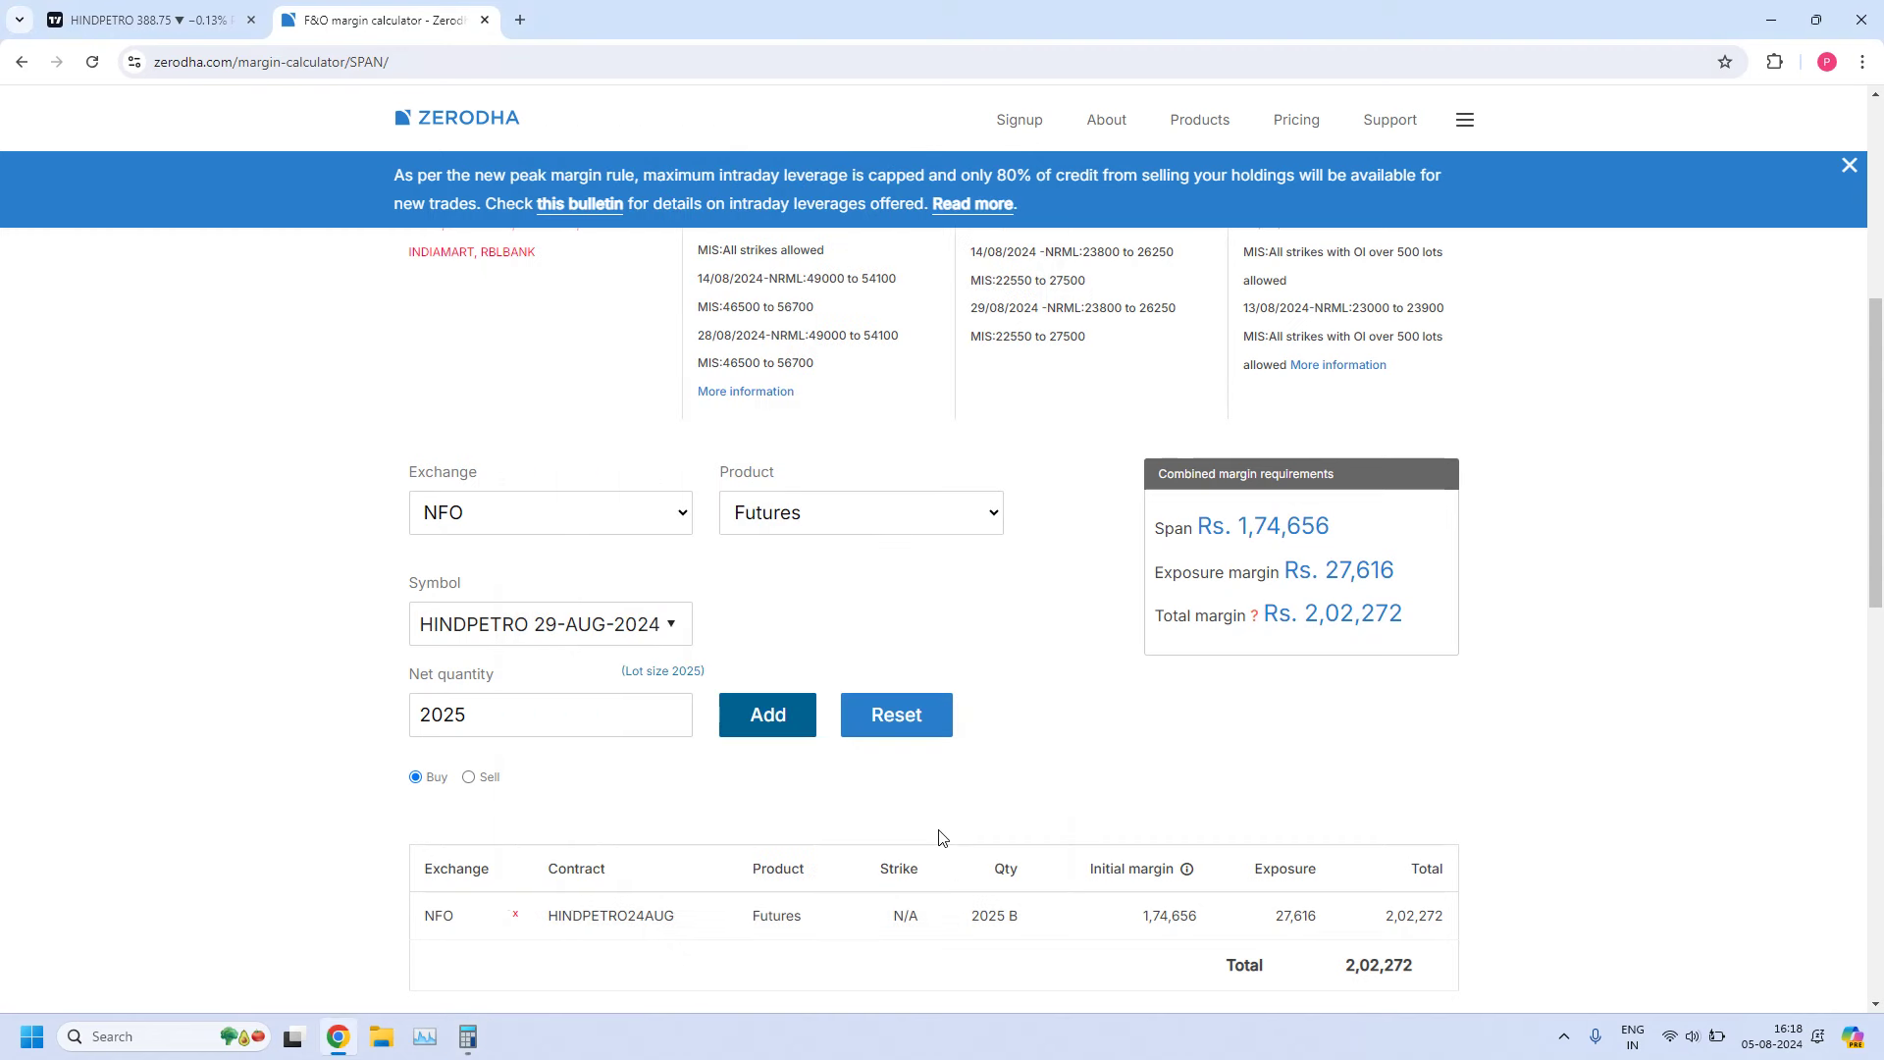
left_click(212, 14)
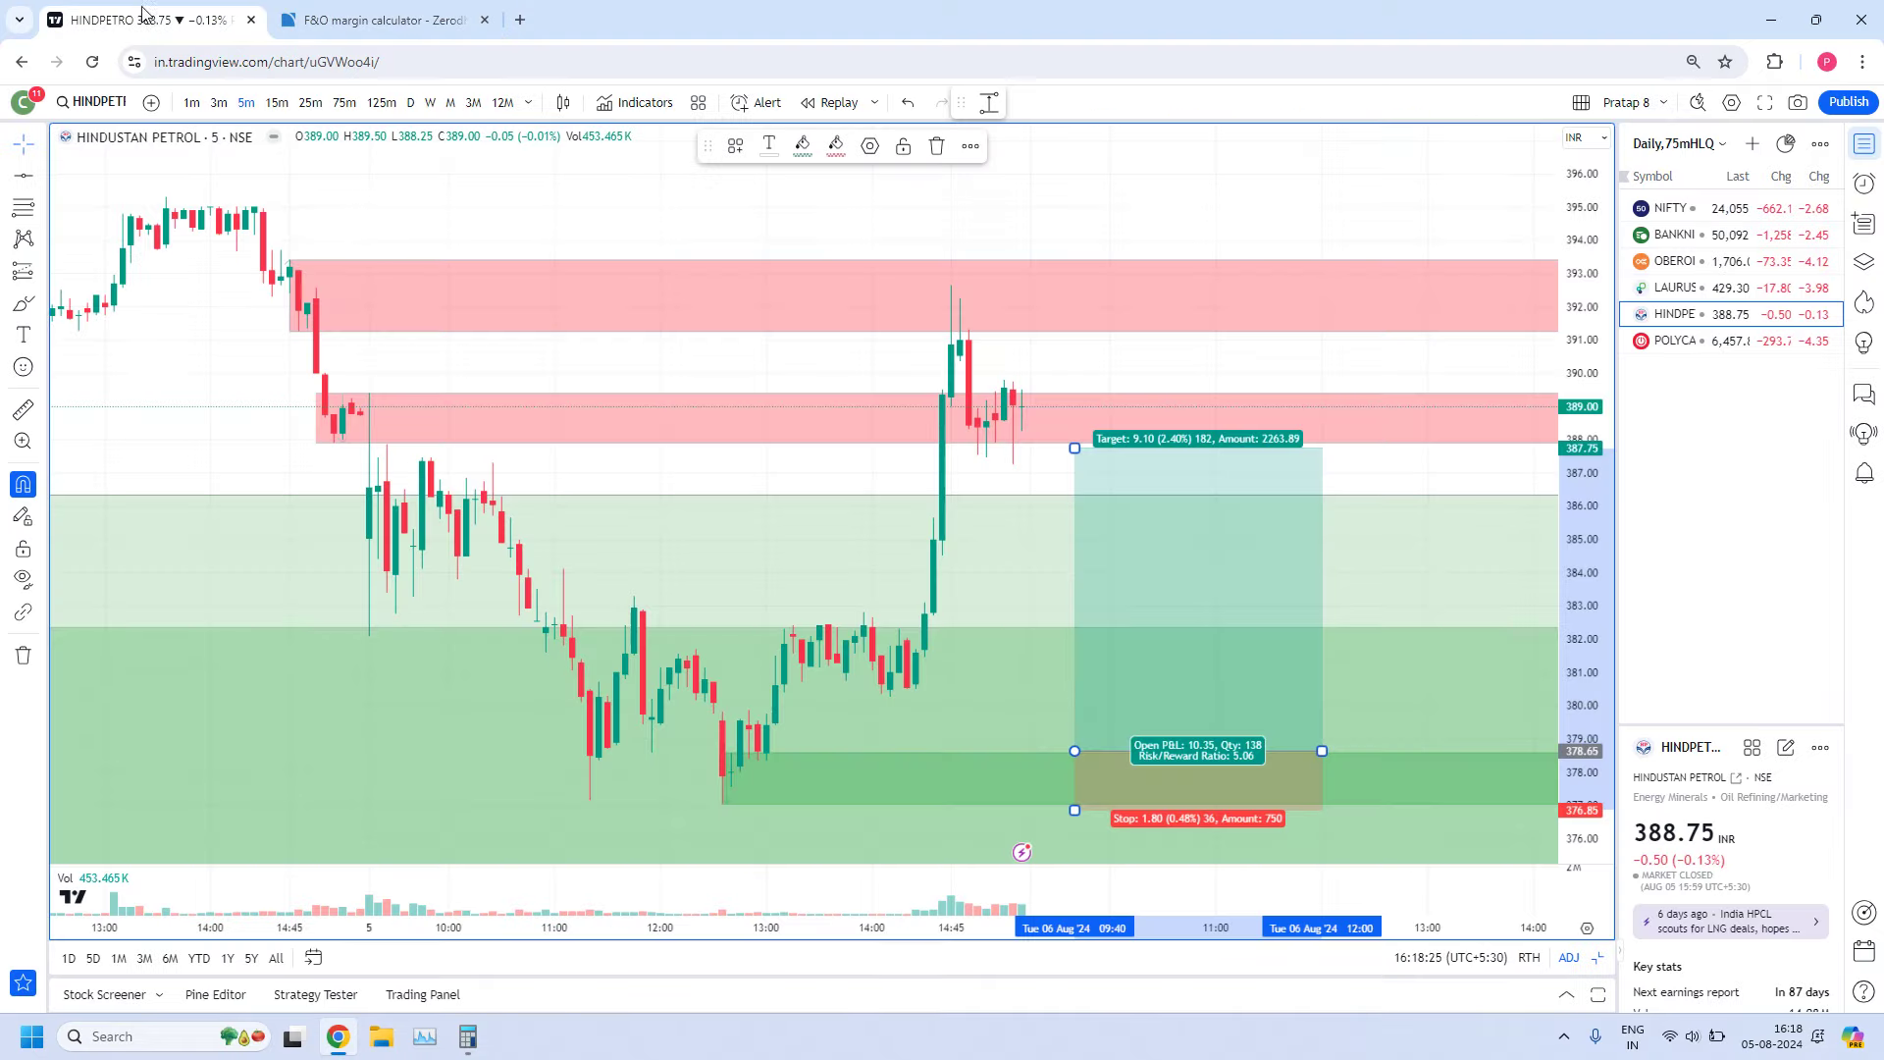
scroll(1103, 695, "up", 2)
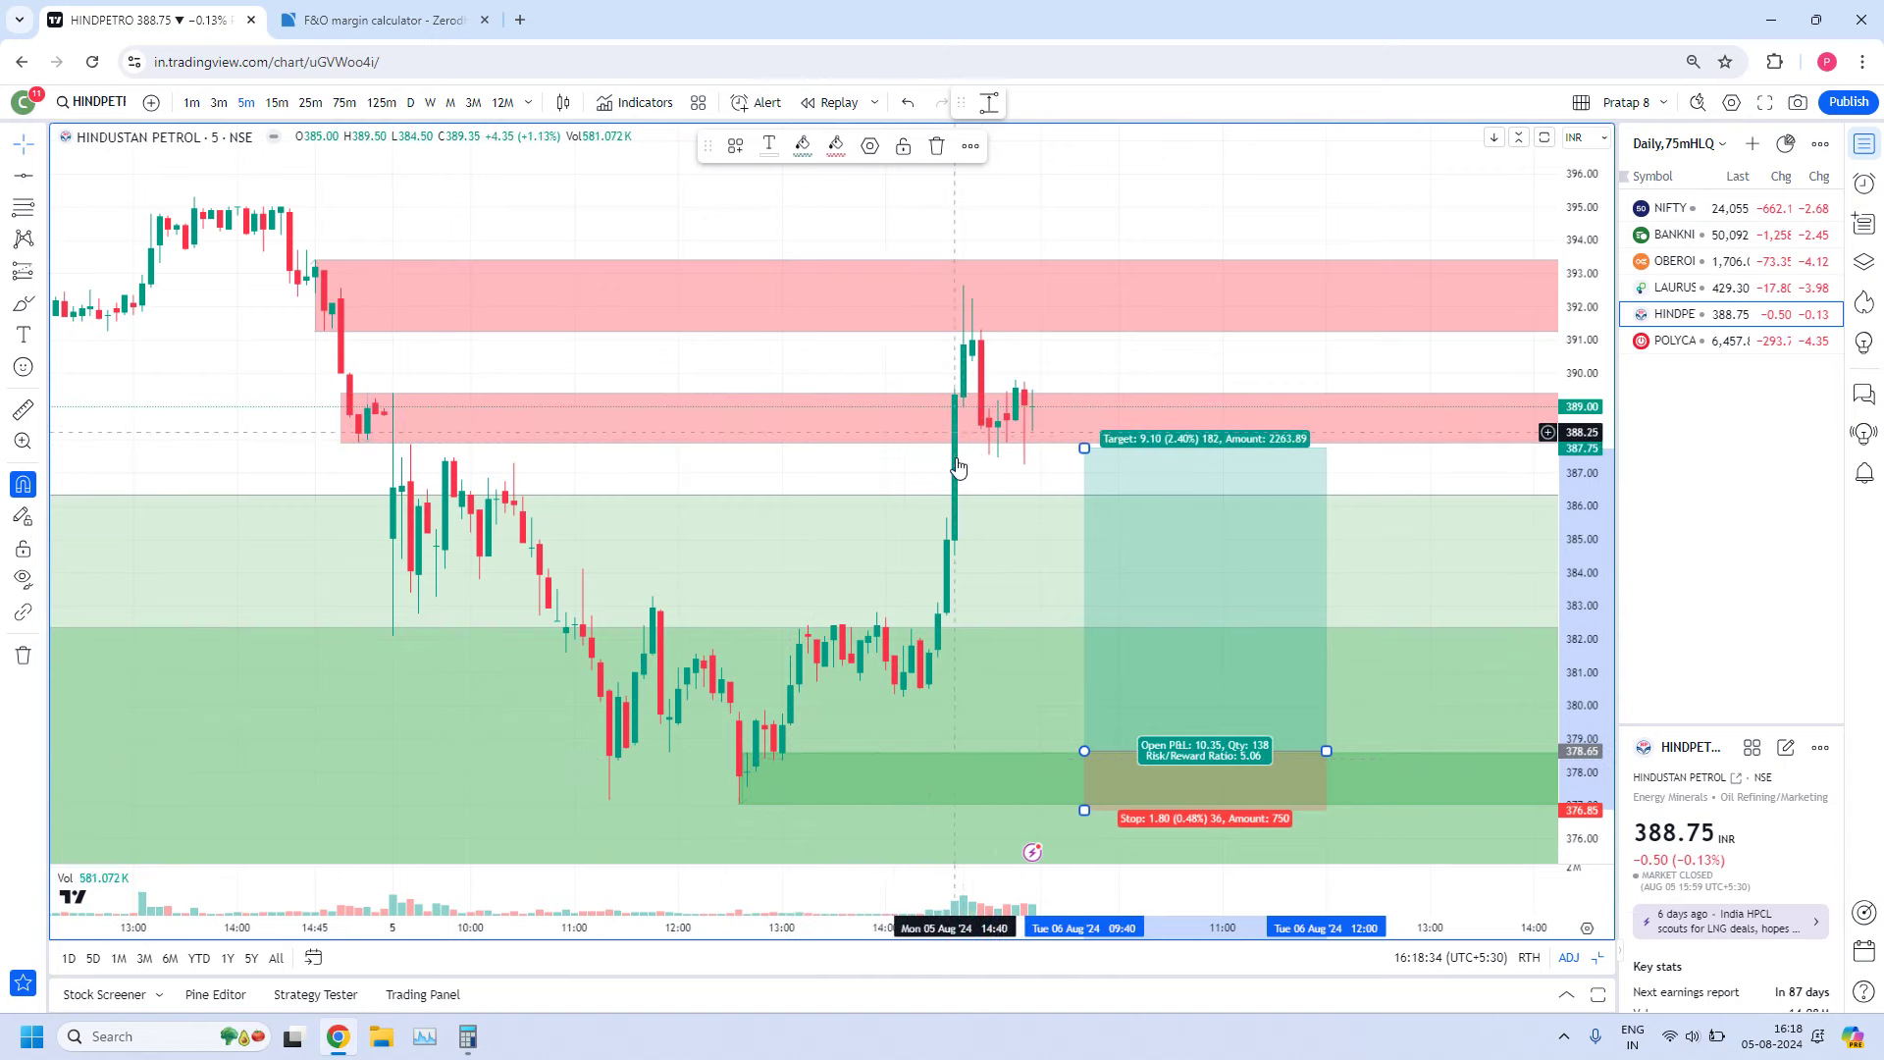
scroll(1070, 447, "down", 5)
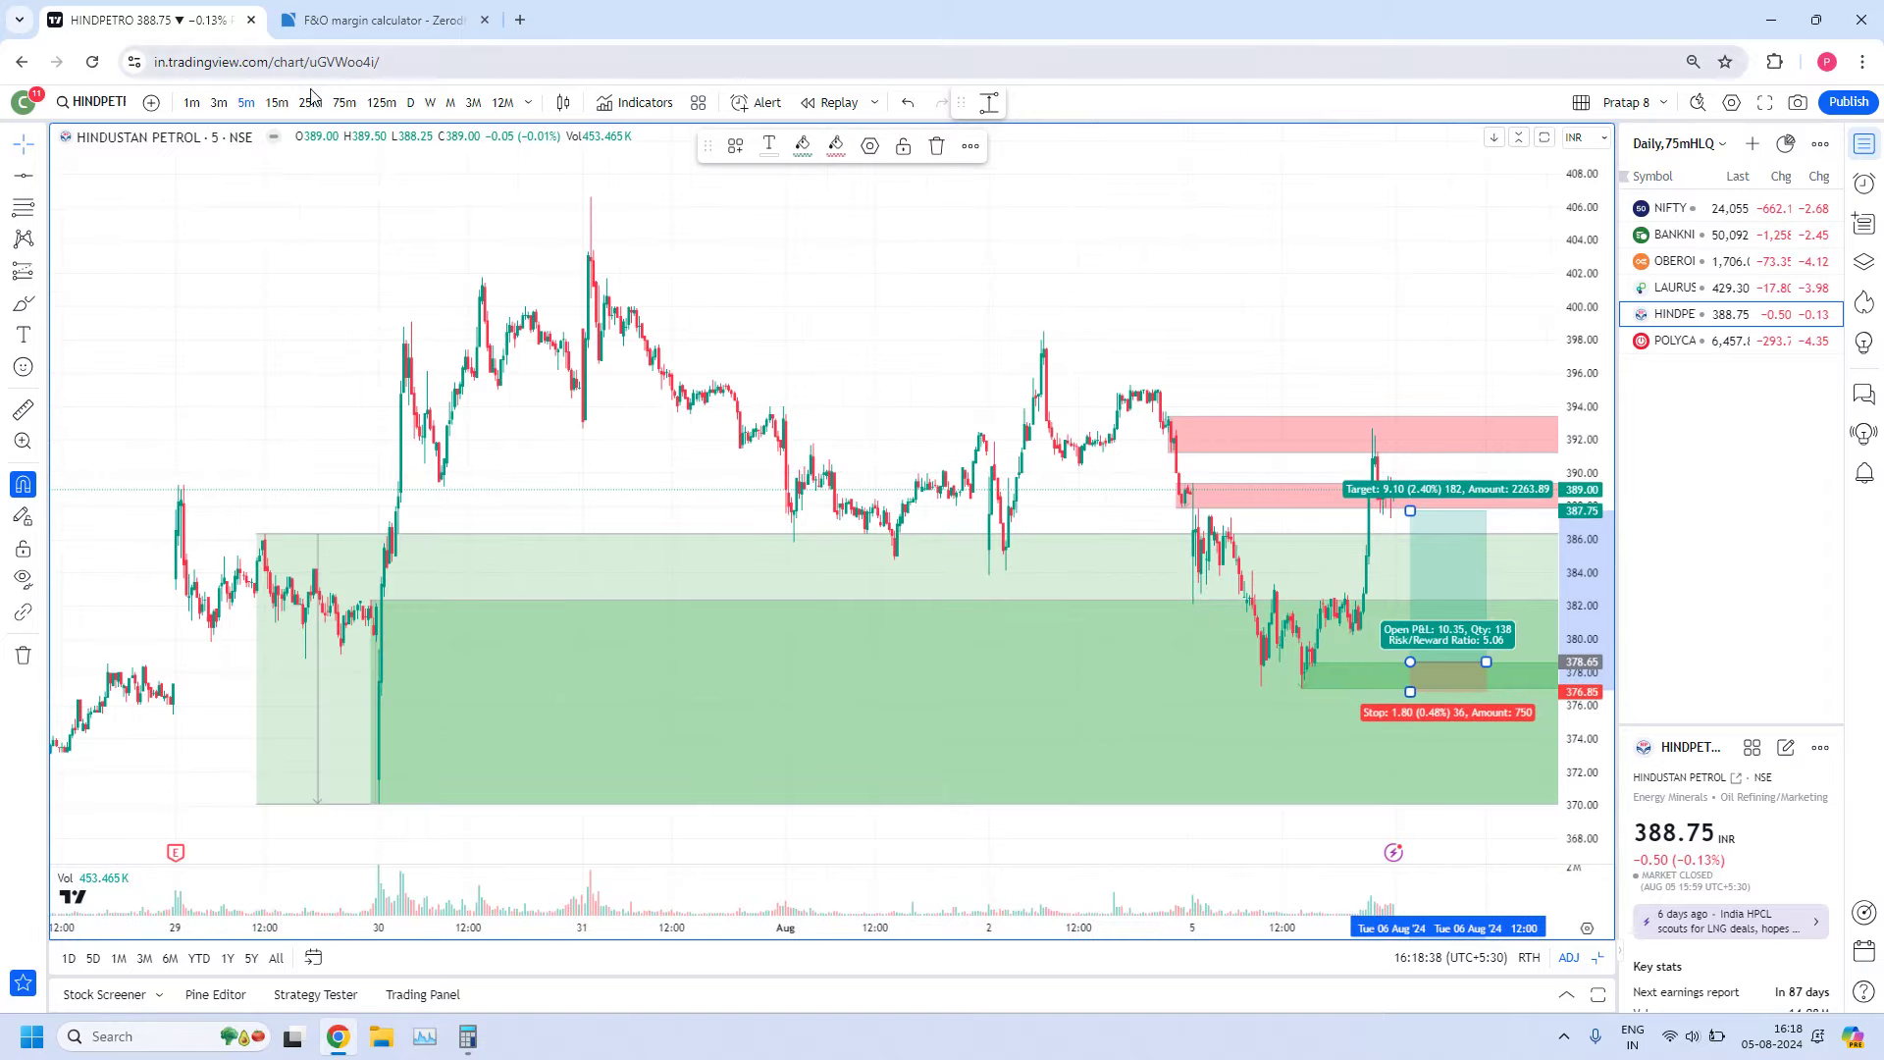
left_click(278, 103)
scroll(839, 515, "up", 3)
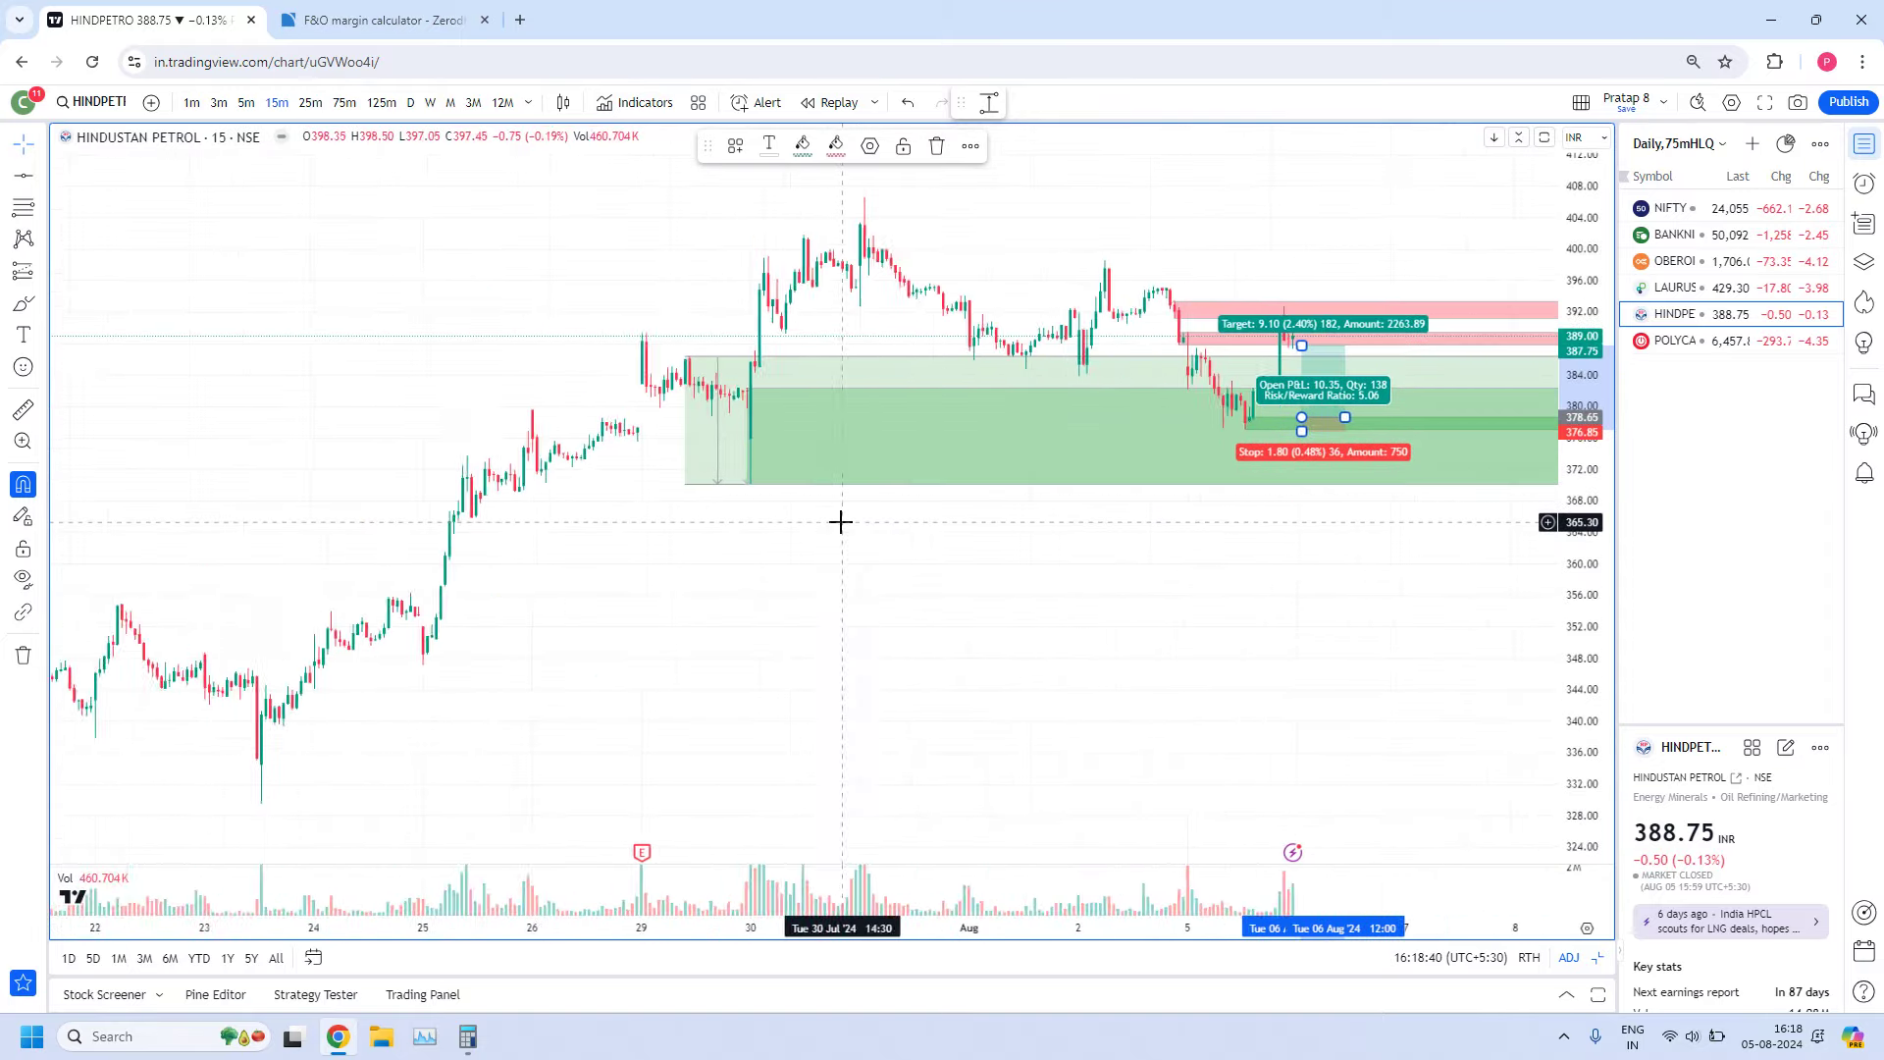
scroll(837, 508, "up", 3)
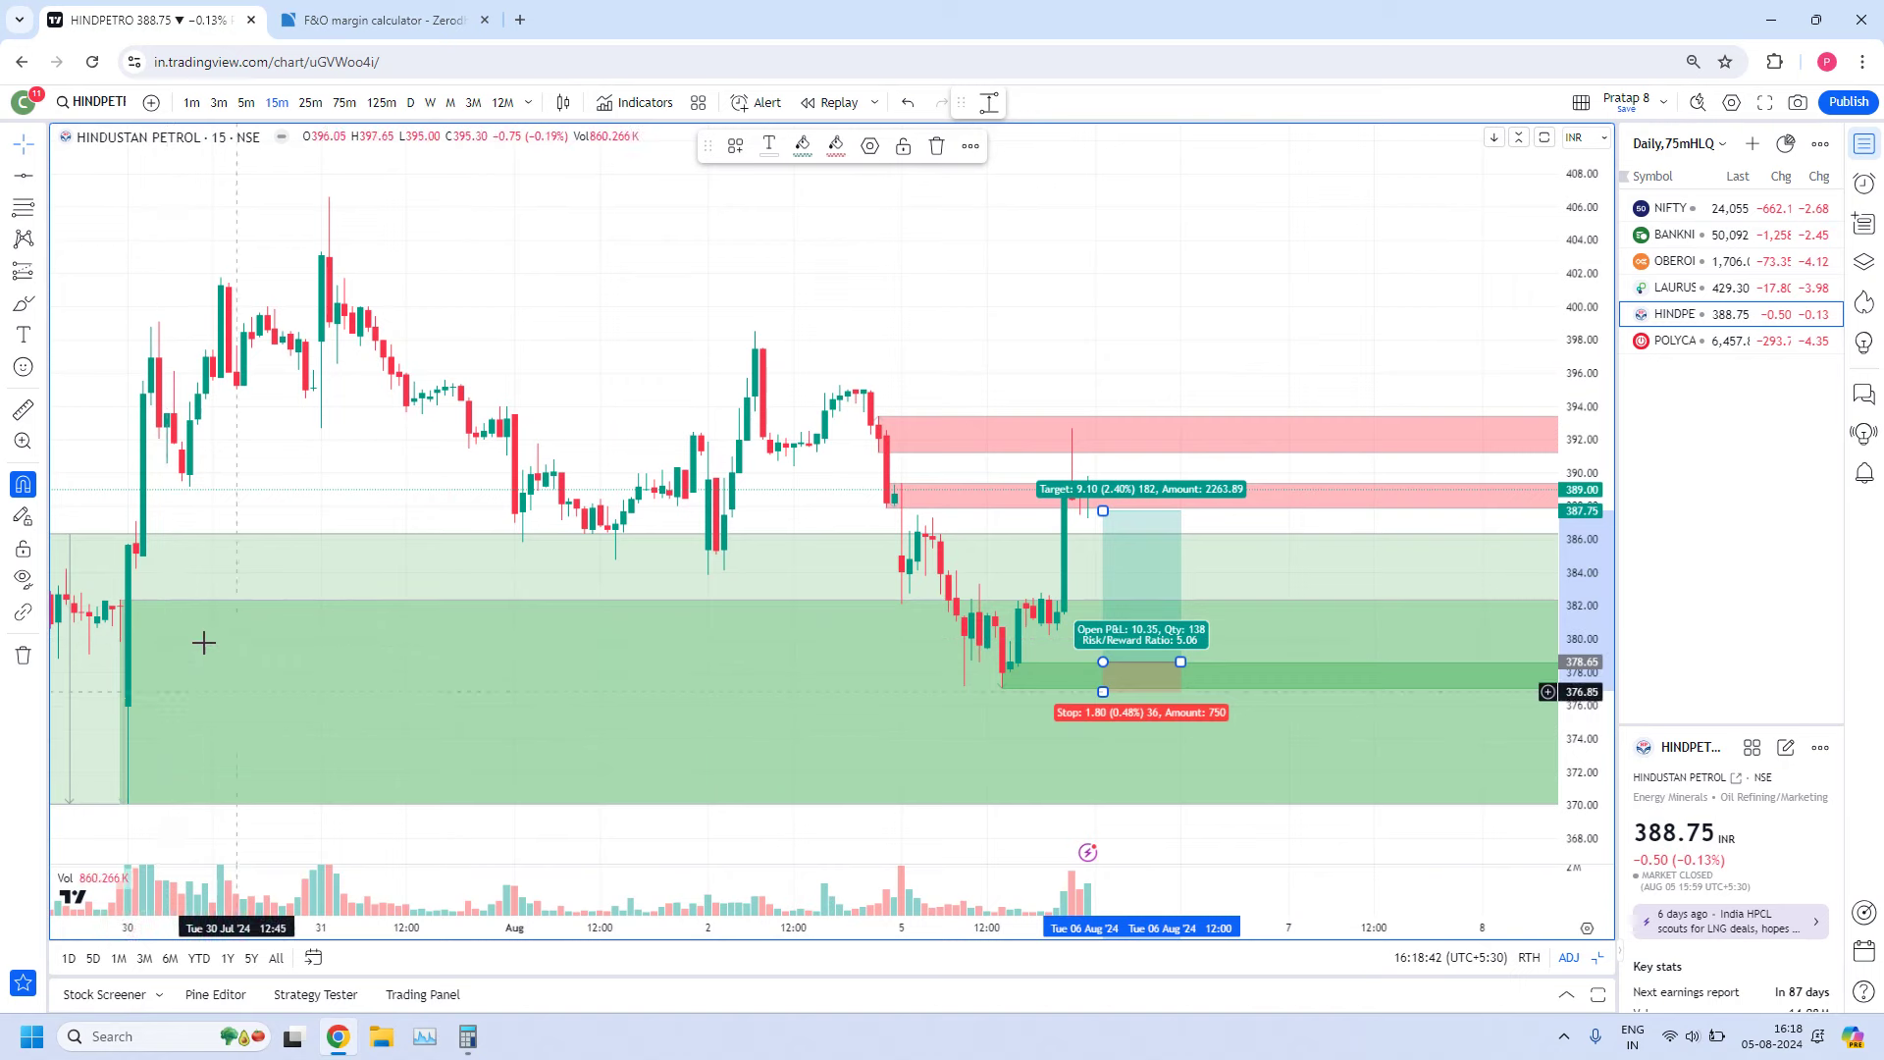
scroll(418, 435, "down", 3)
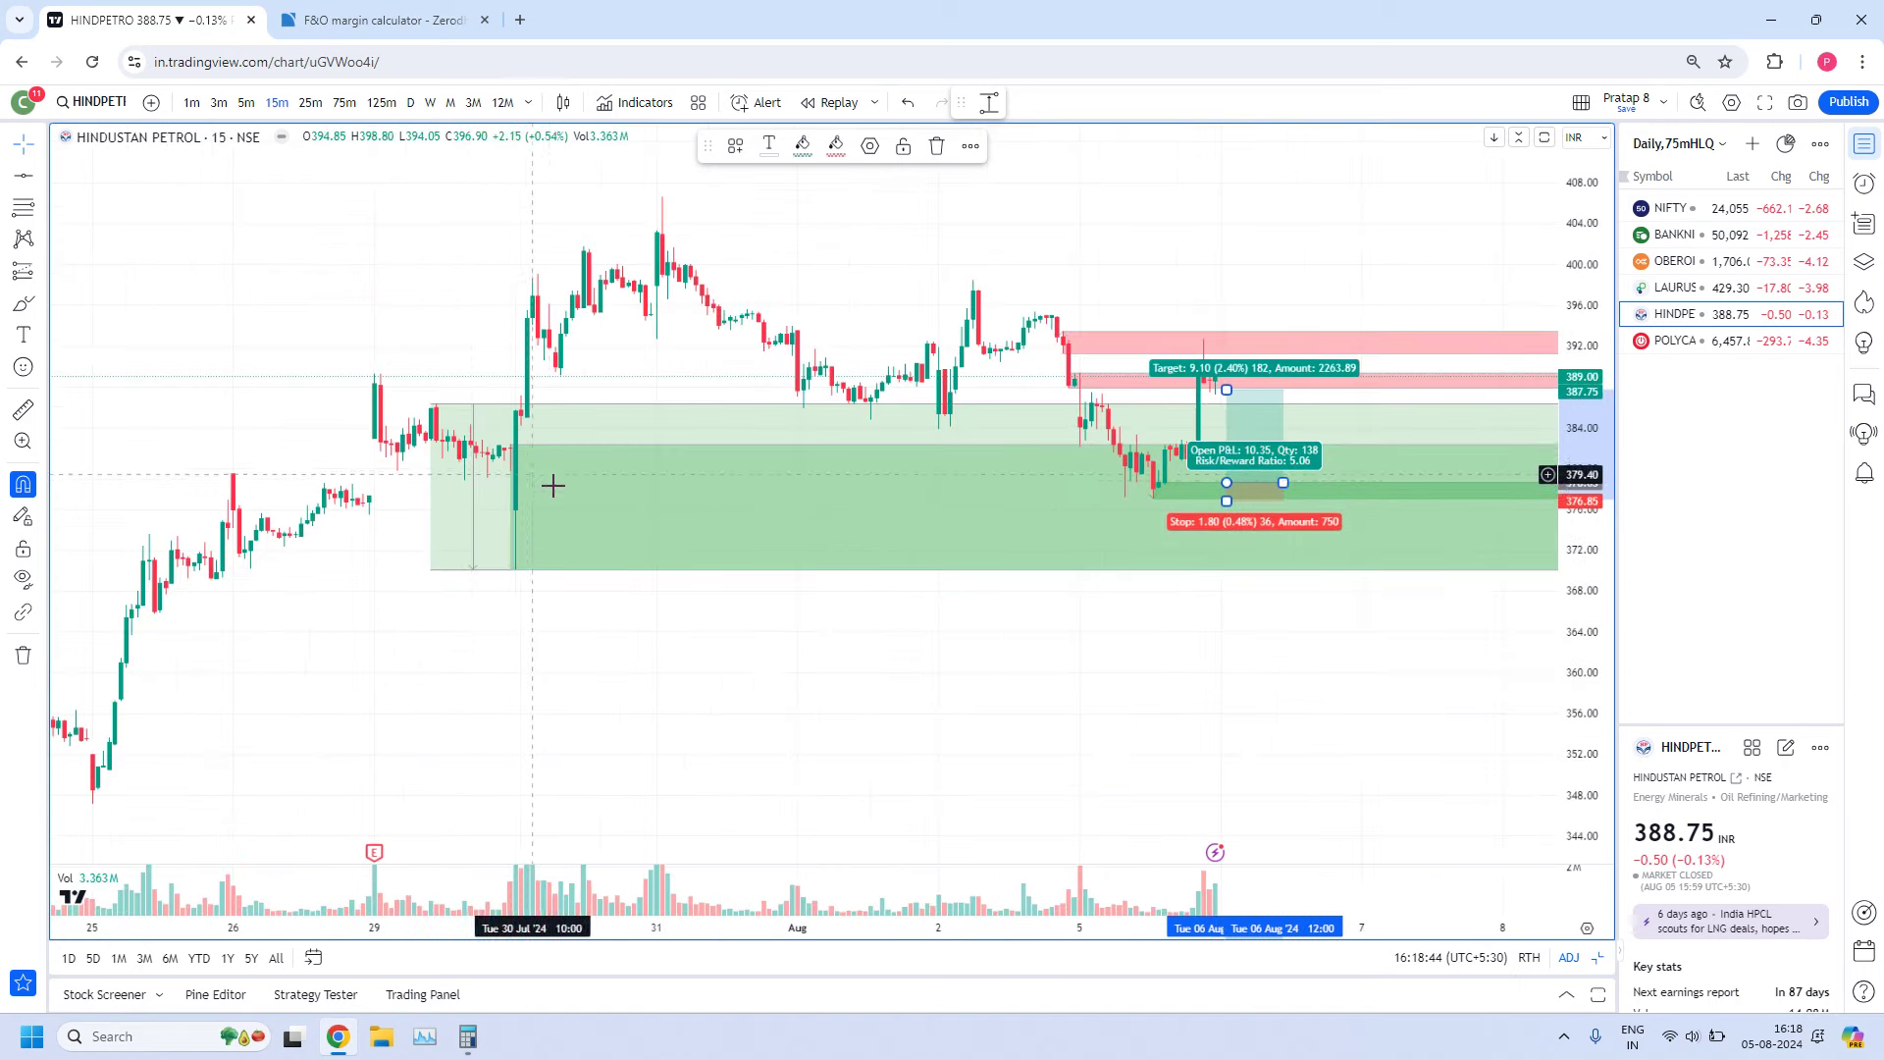
scroll(540, 497, "up", 3)
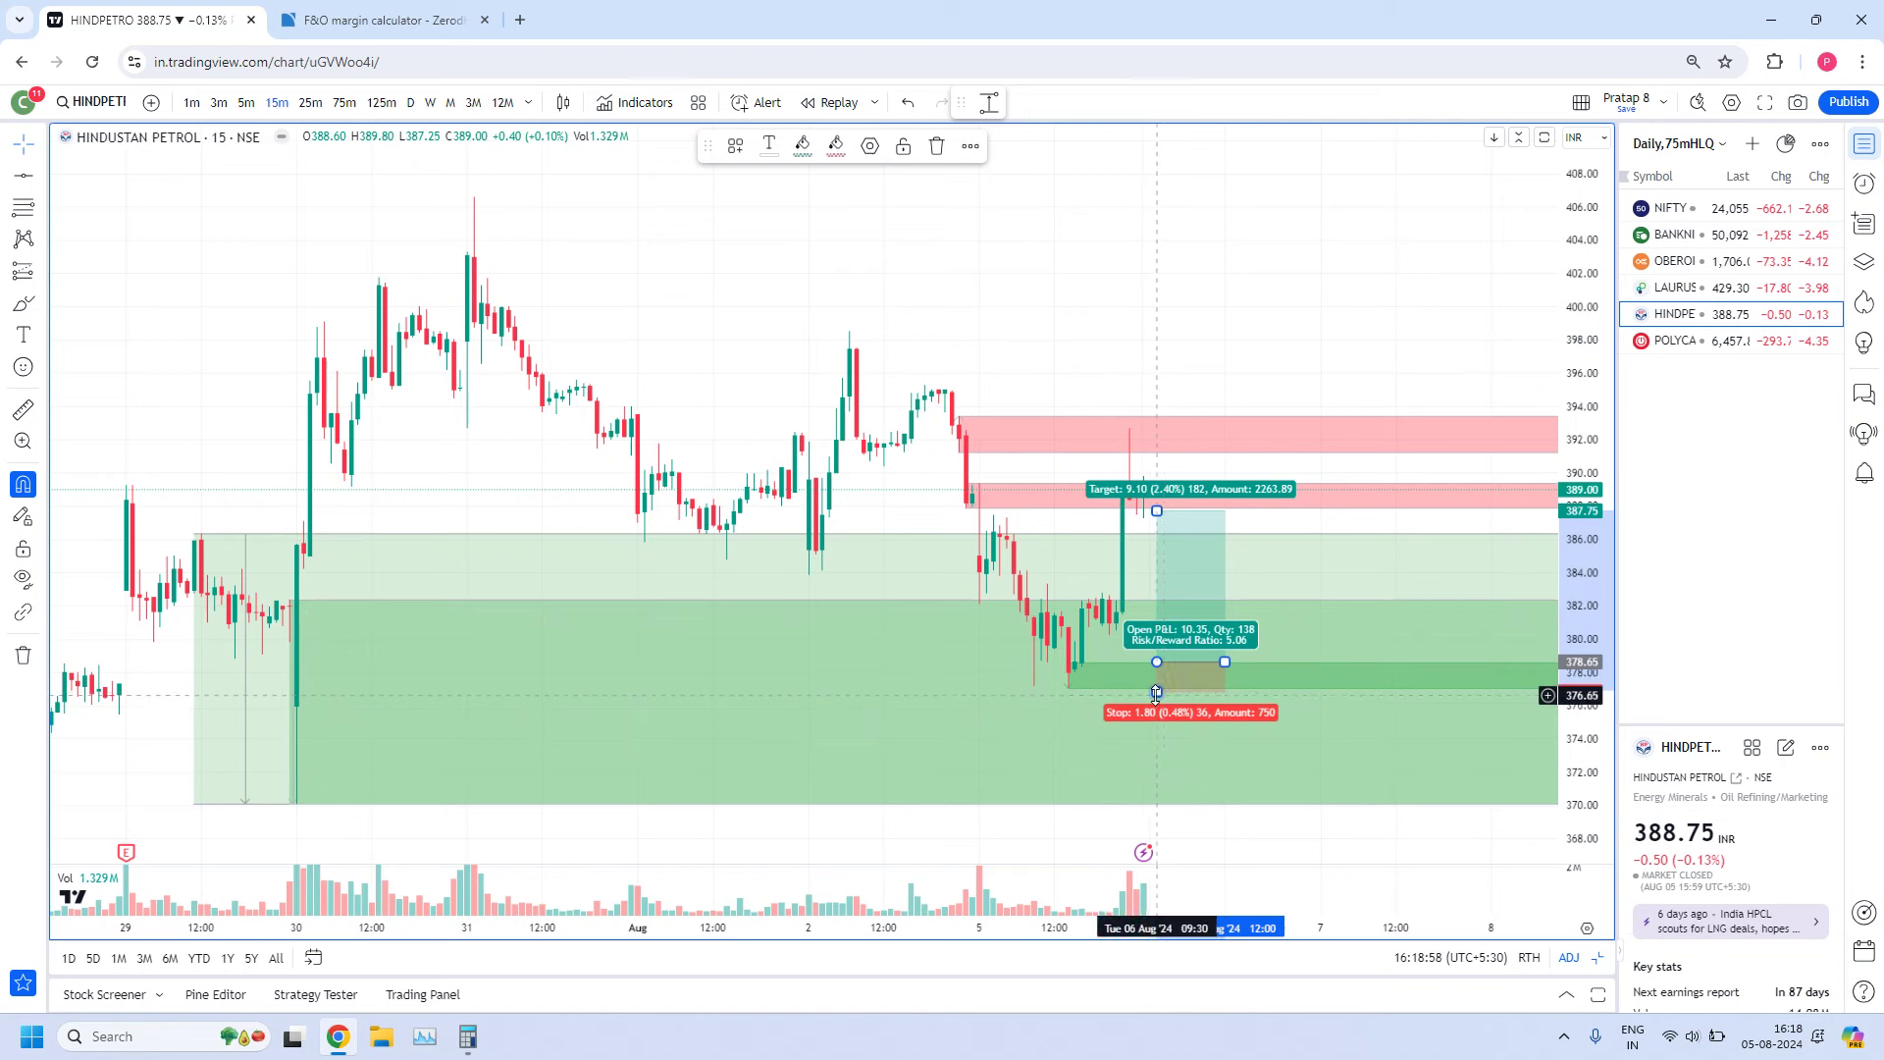
Delete the long position and the two darker demand zones inside the large light green zone
key("Delete")
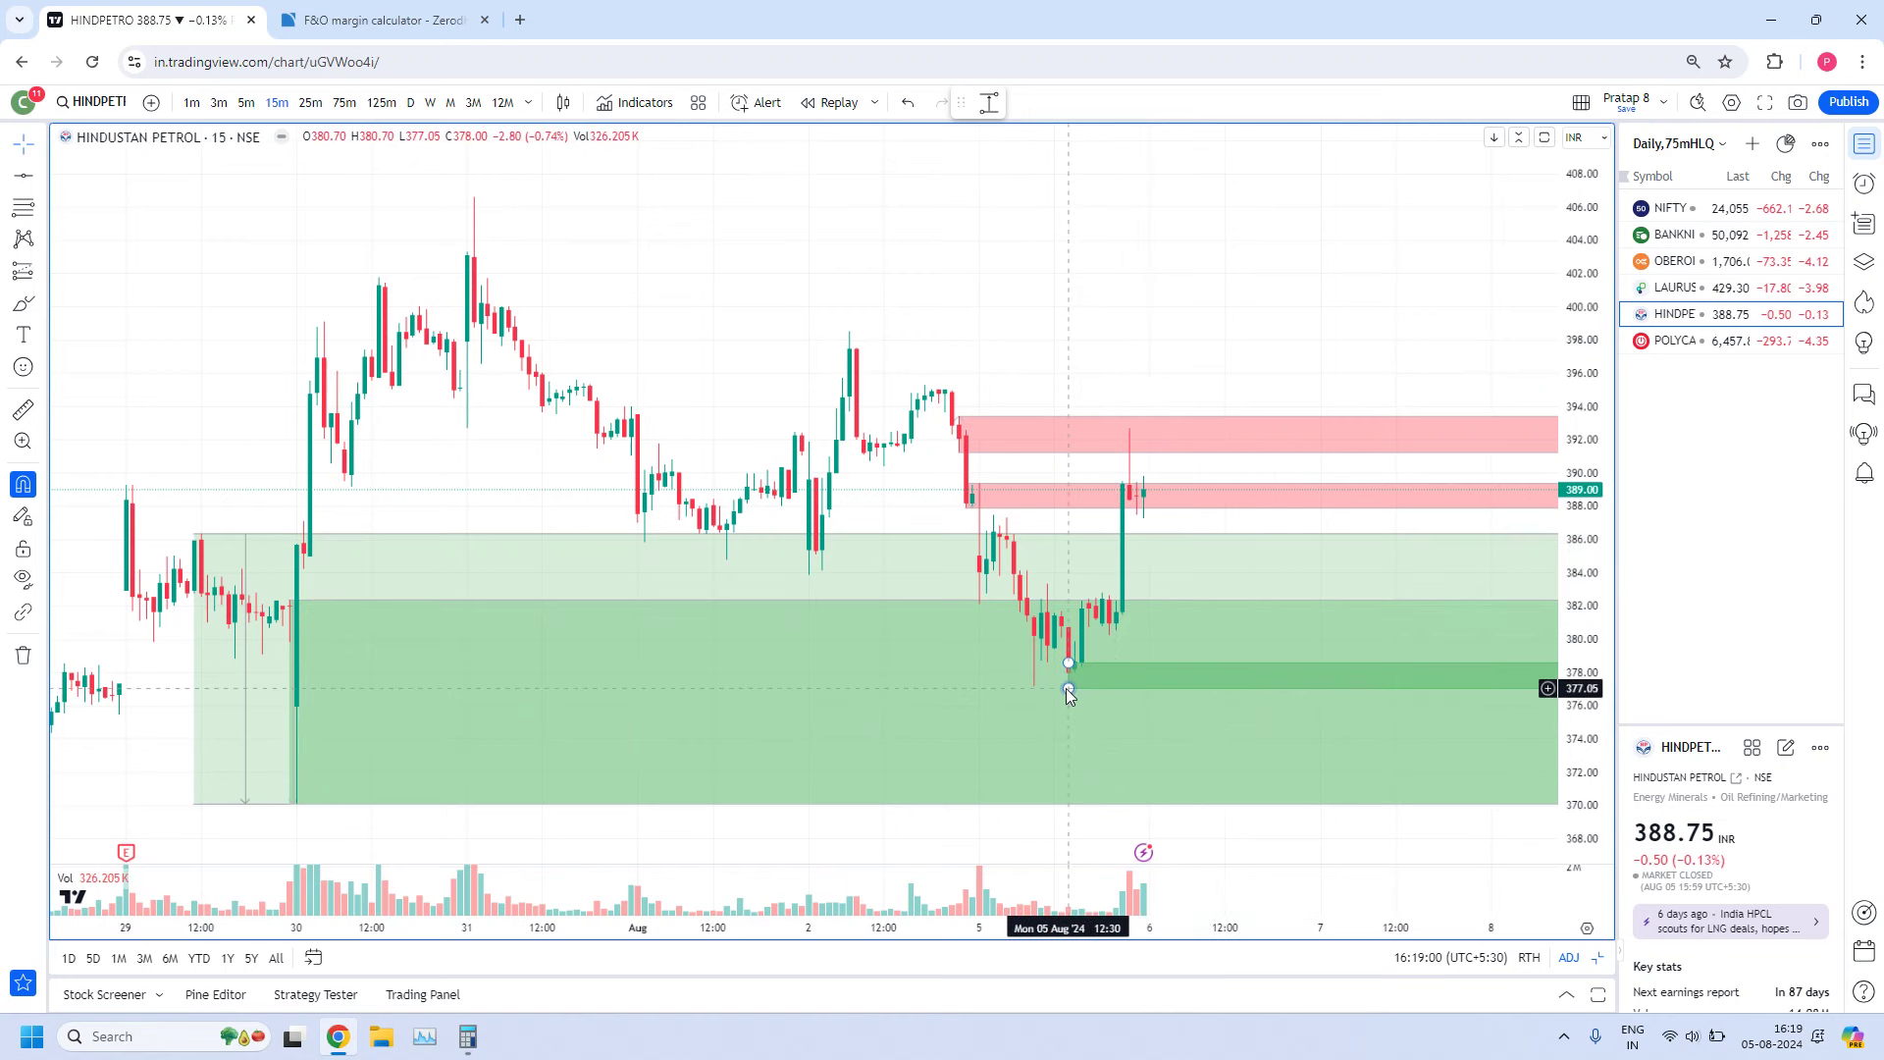
left_click(1067, 688)
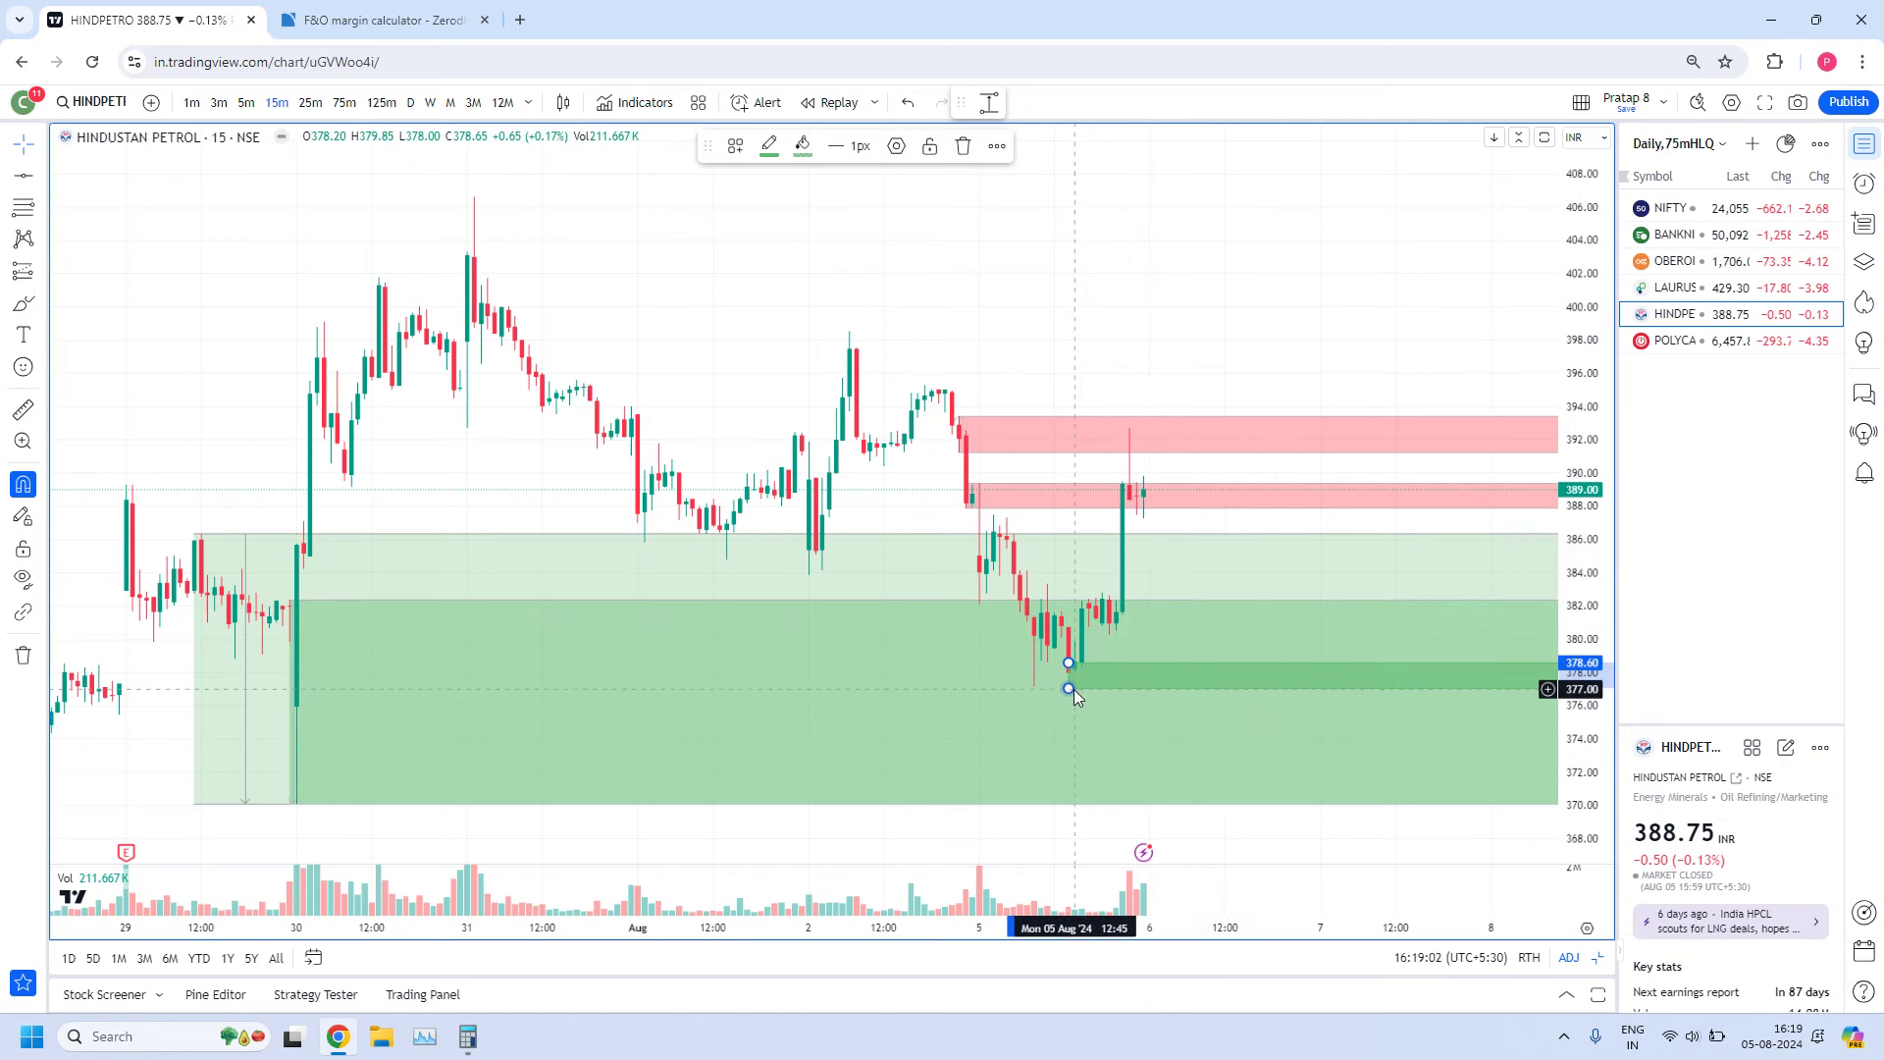
key("Delete")
left_click(301, 616)
key("Delete")
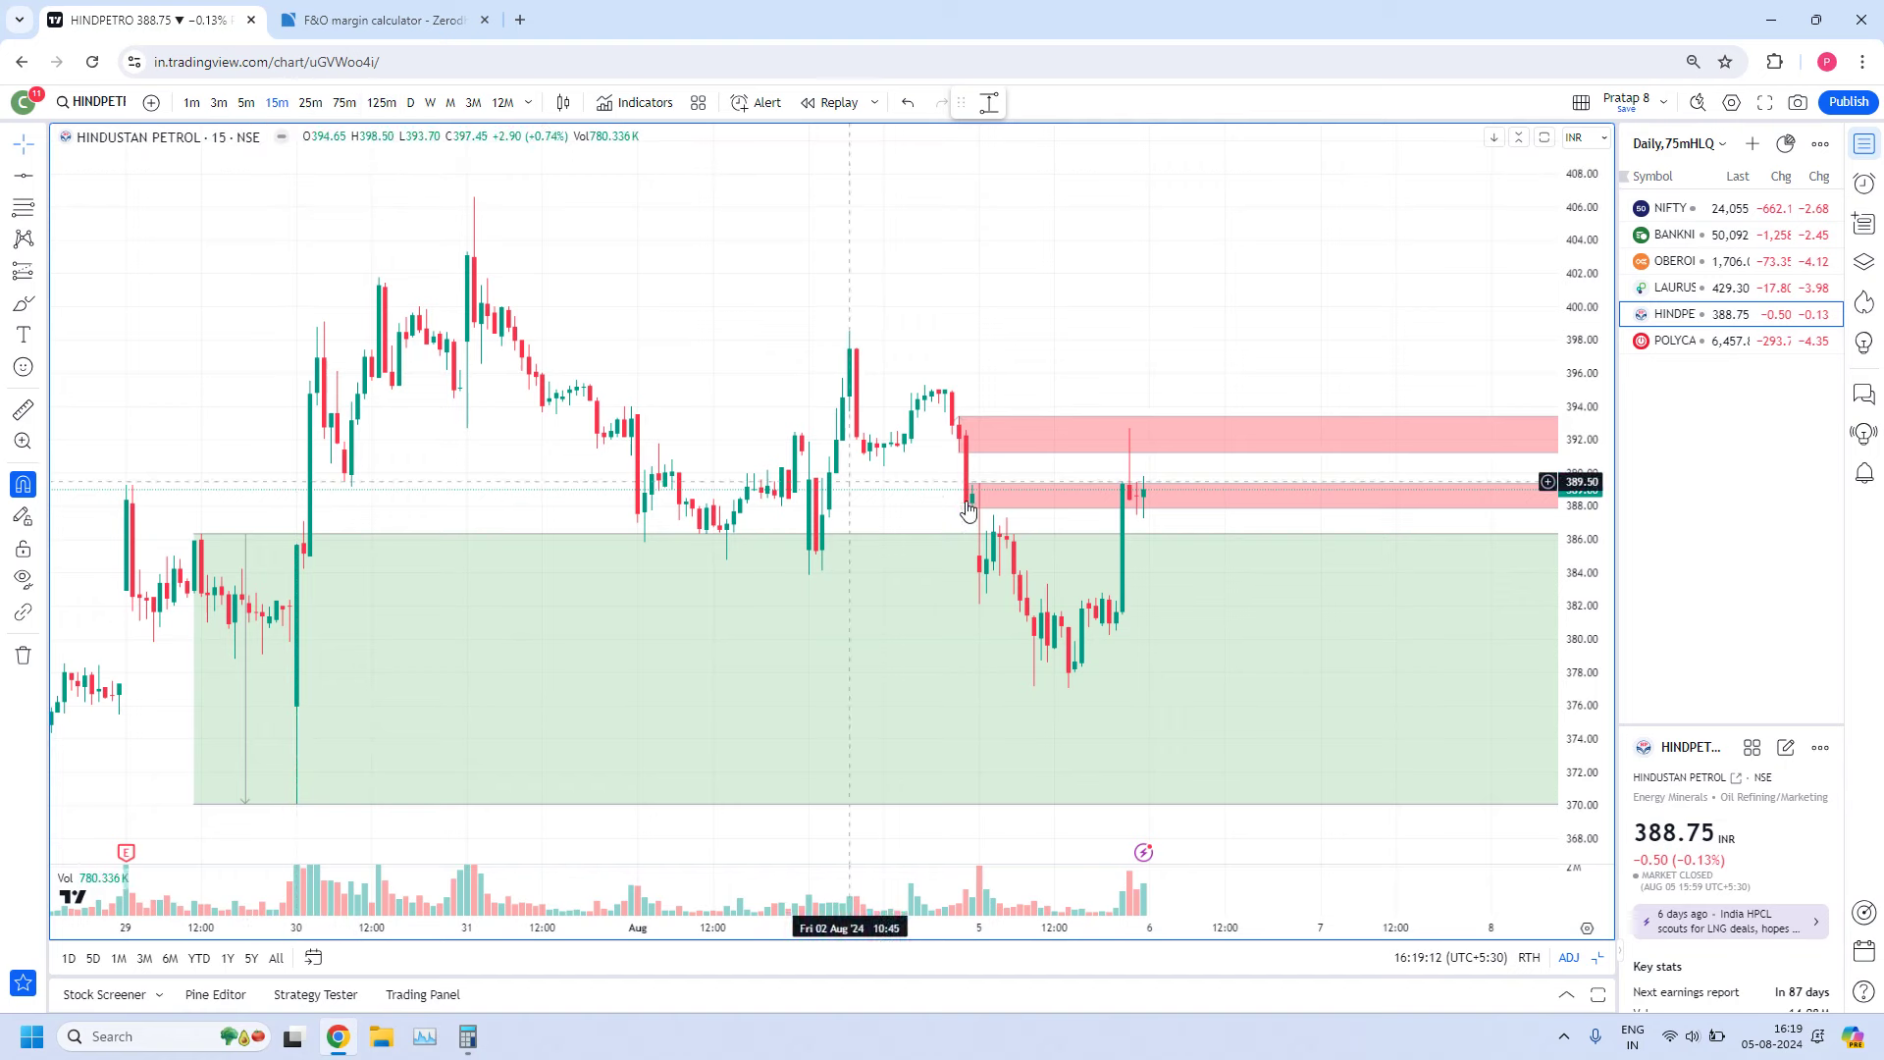
Examine how price moves between the red supply zones and the large demand zone on the 15-minute chart
scroll(971, 496, "up", 3)
scroll(1047, 442, "down", 3)
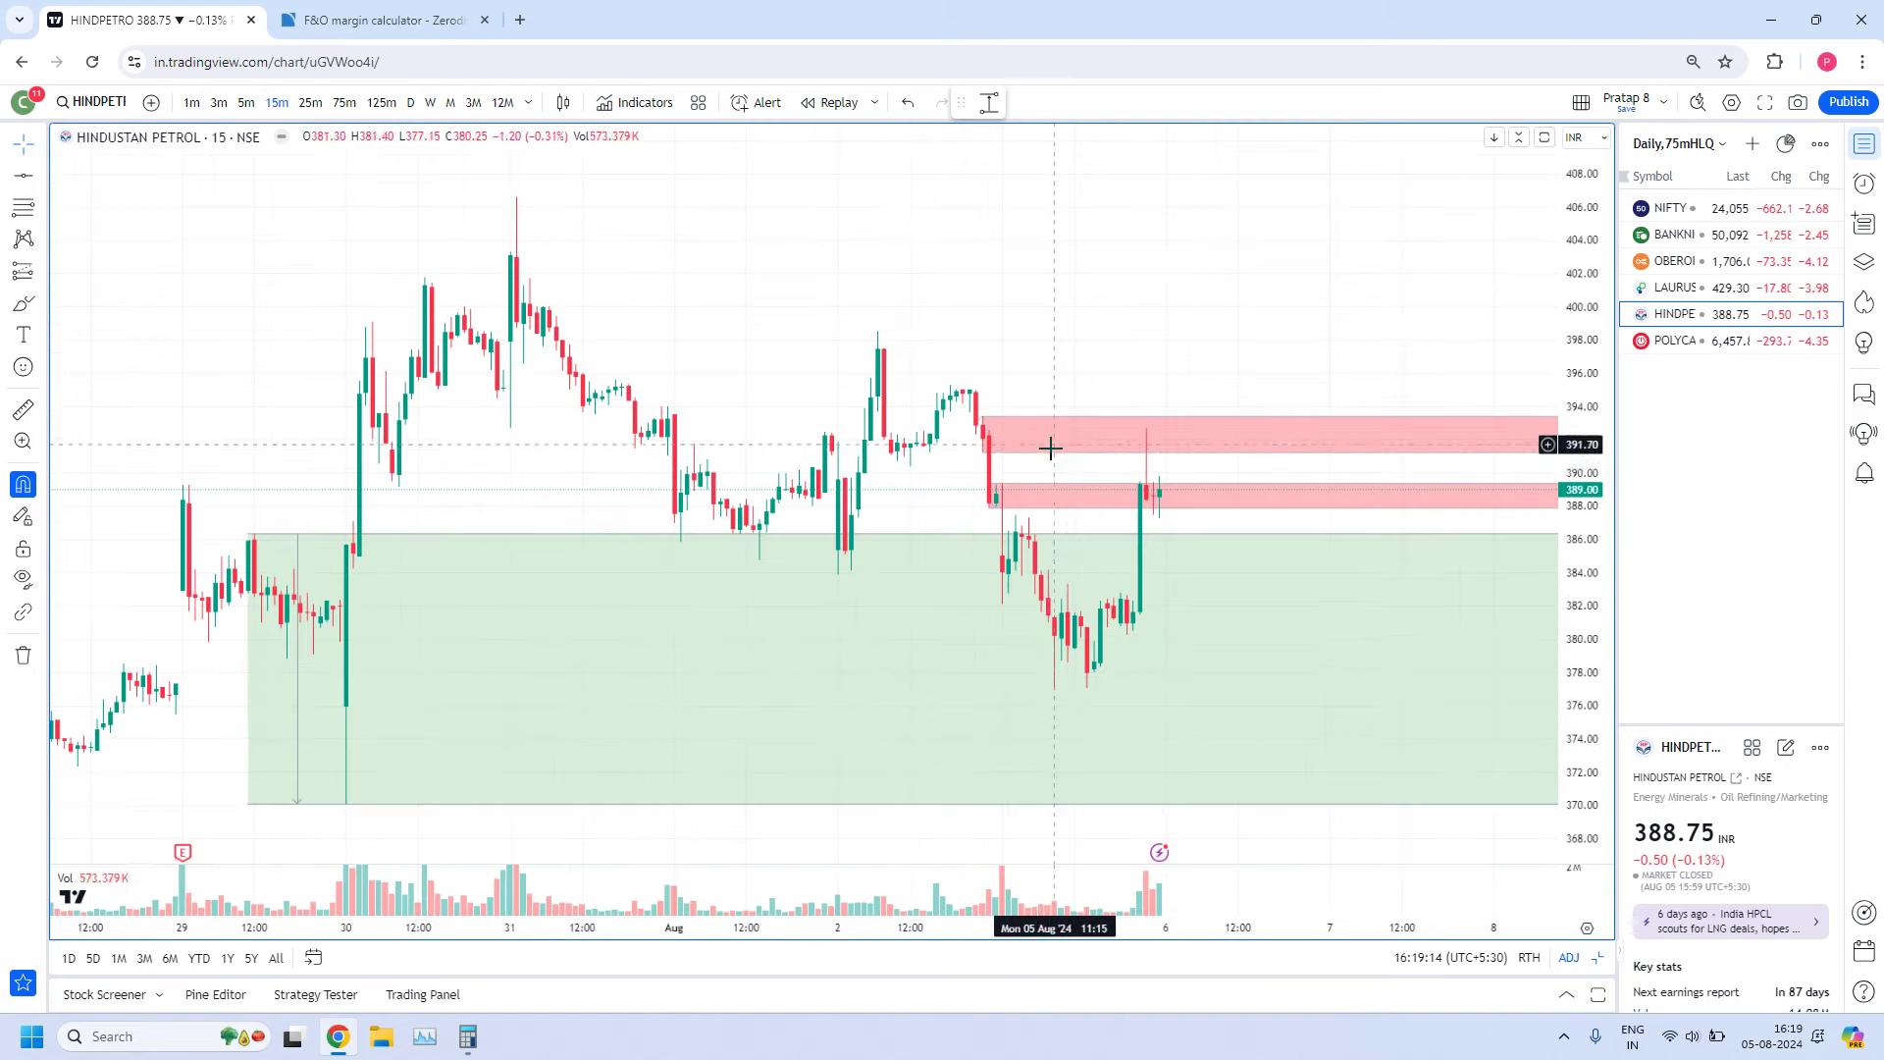
scroll(1134, 650, "up", 2)
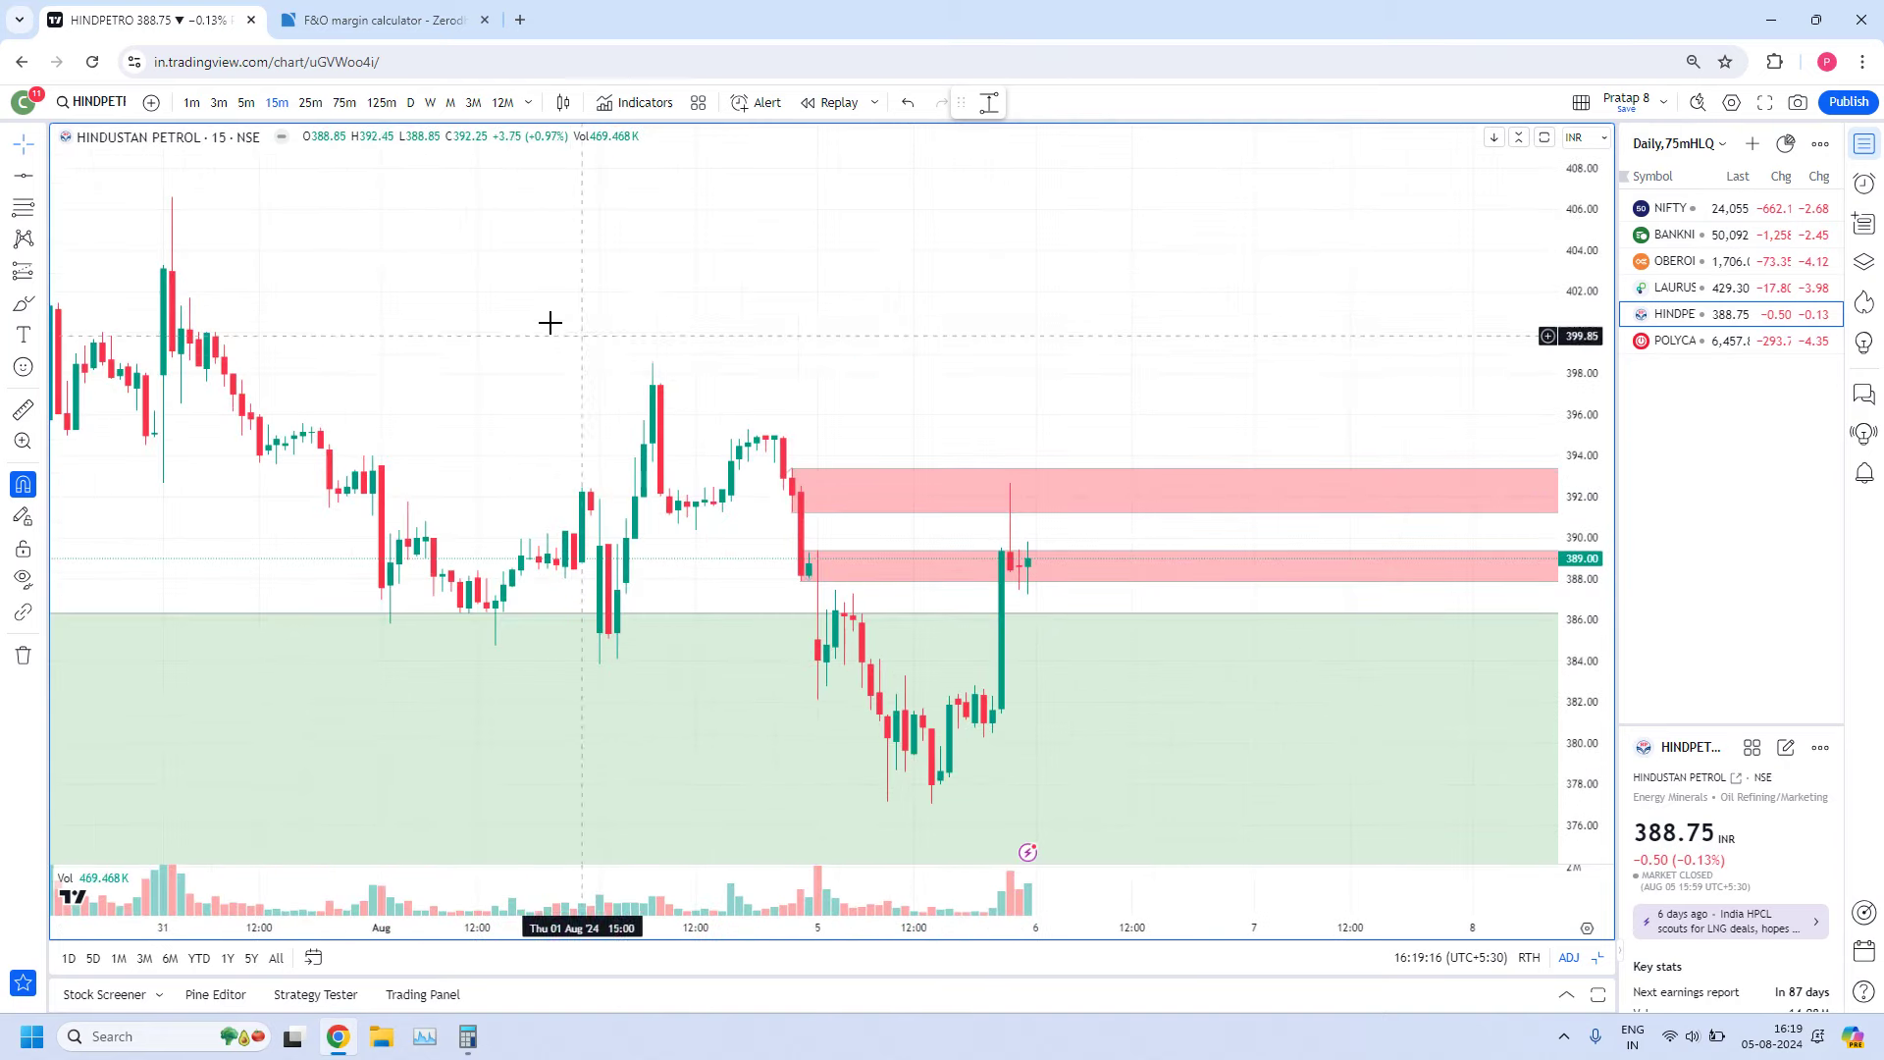
left_click_drag(472, 320, 903, 281)
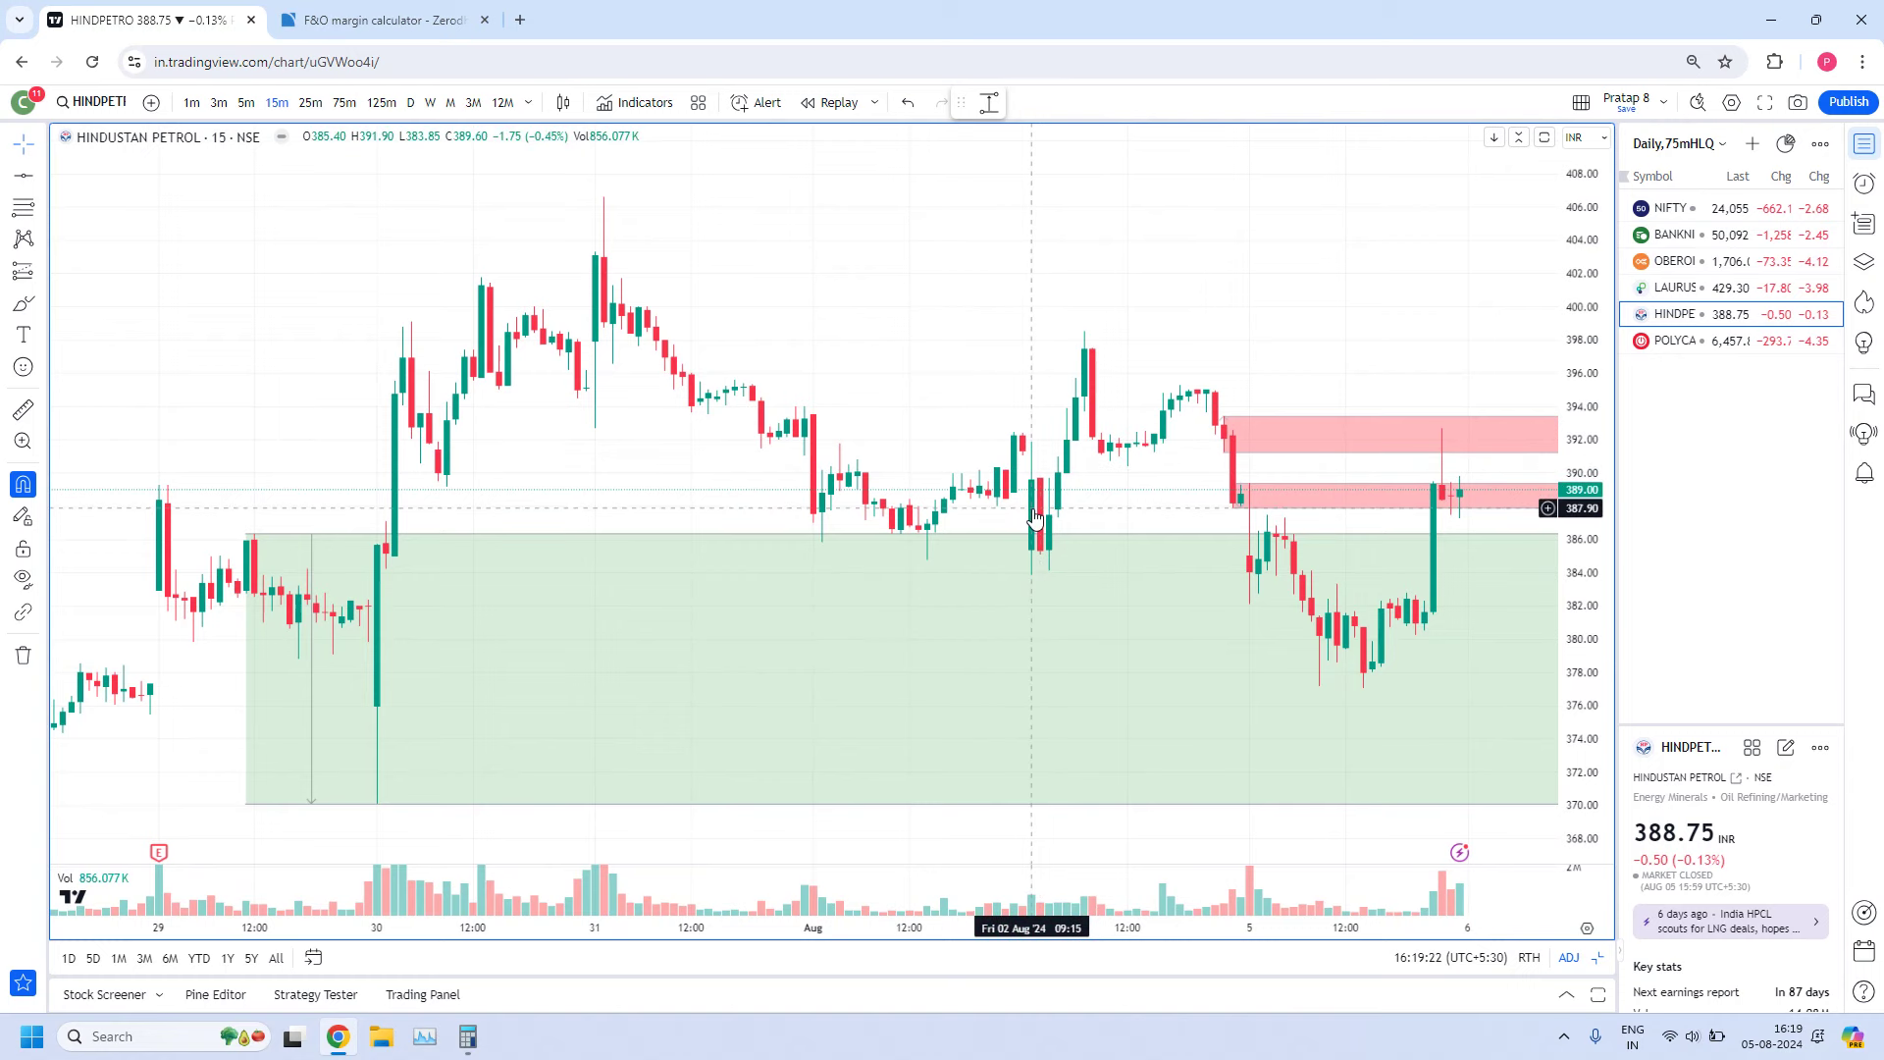
left_click_drag(1230, 227, 1152, 222)
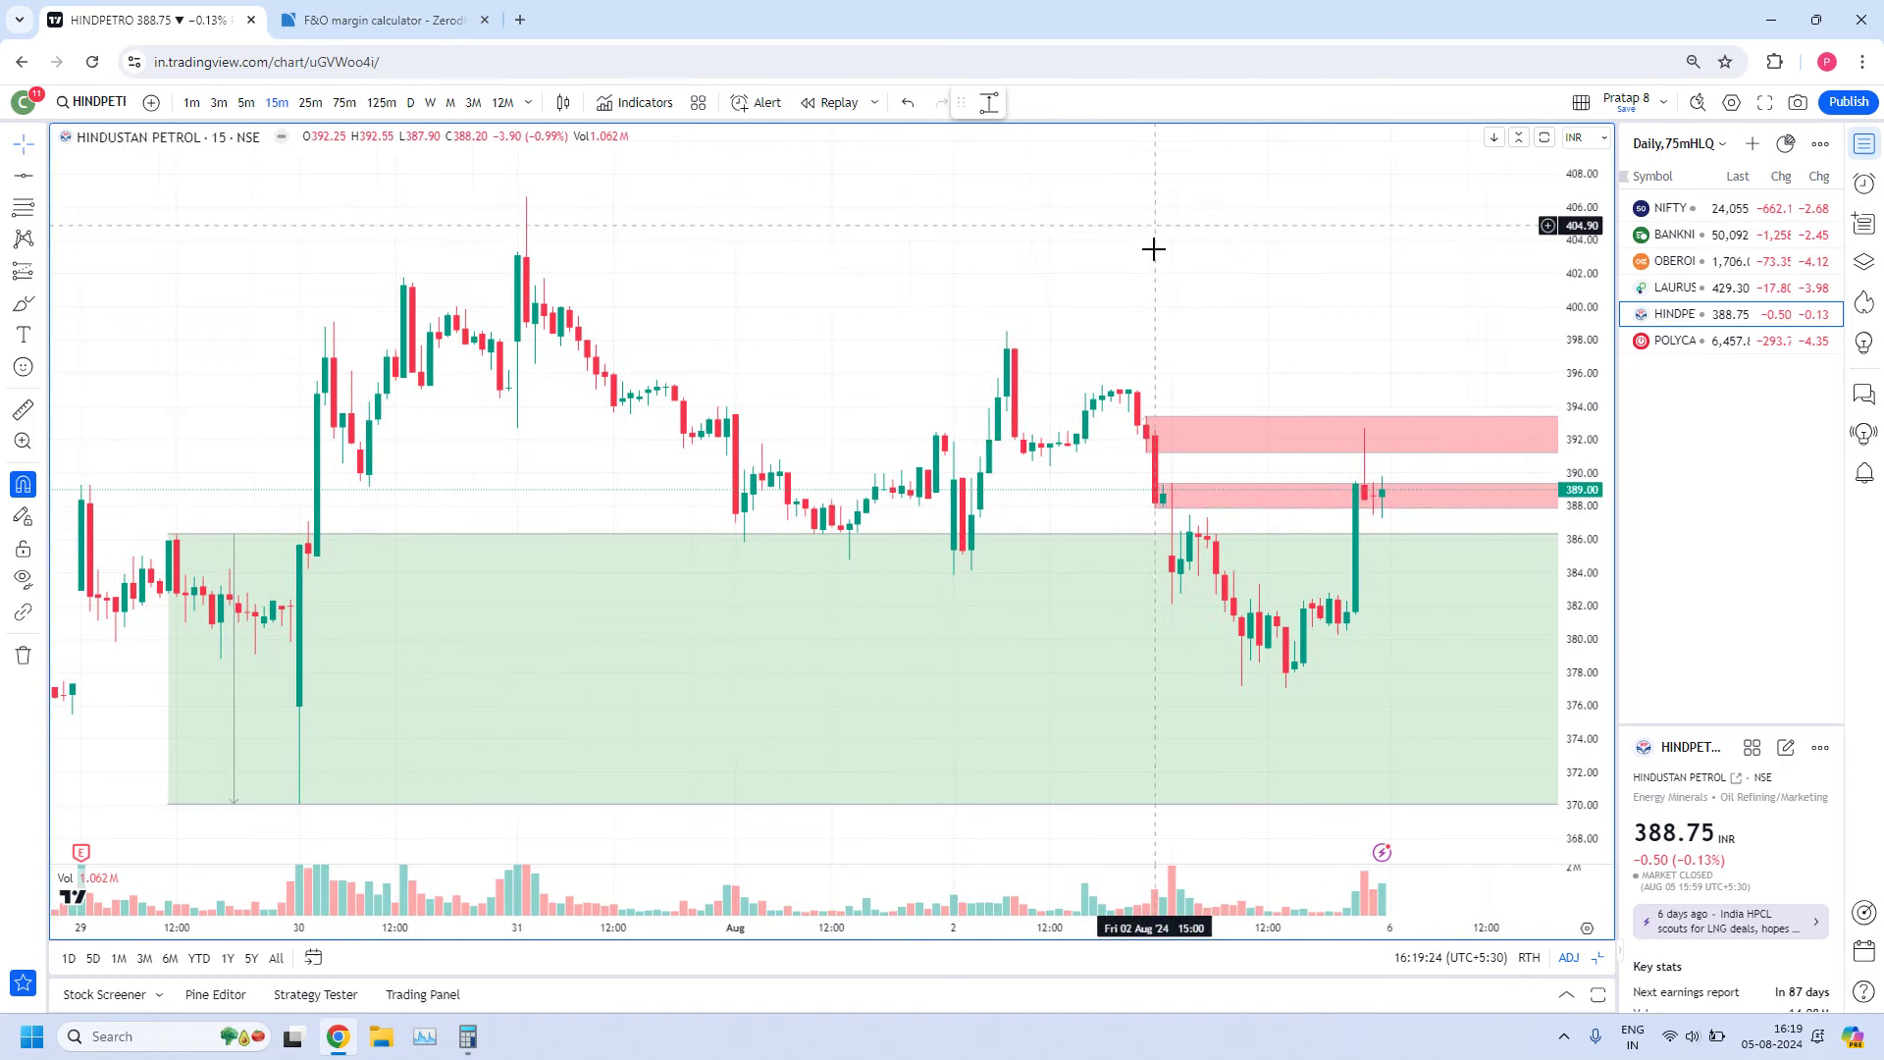
scroll(1065, 564, "up", 5)
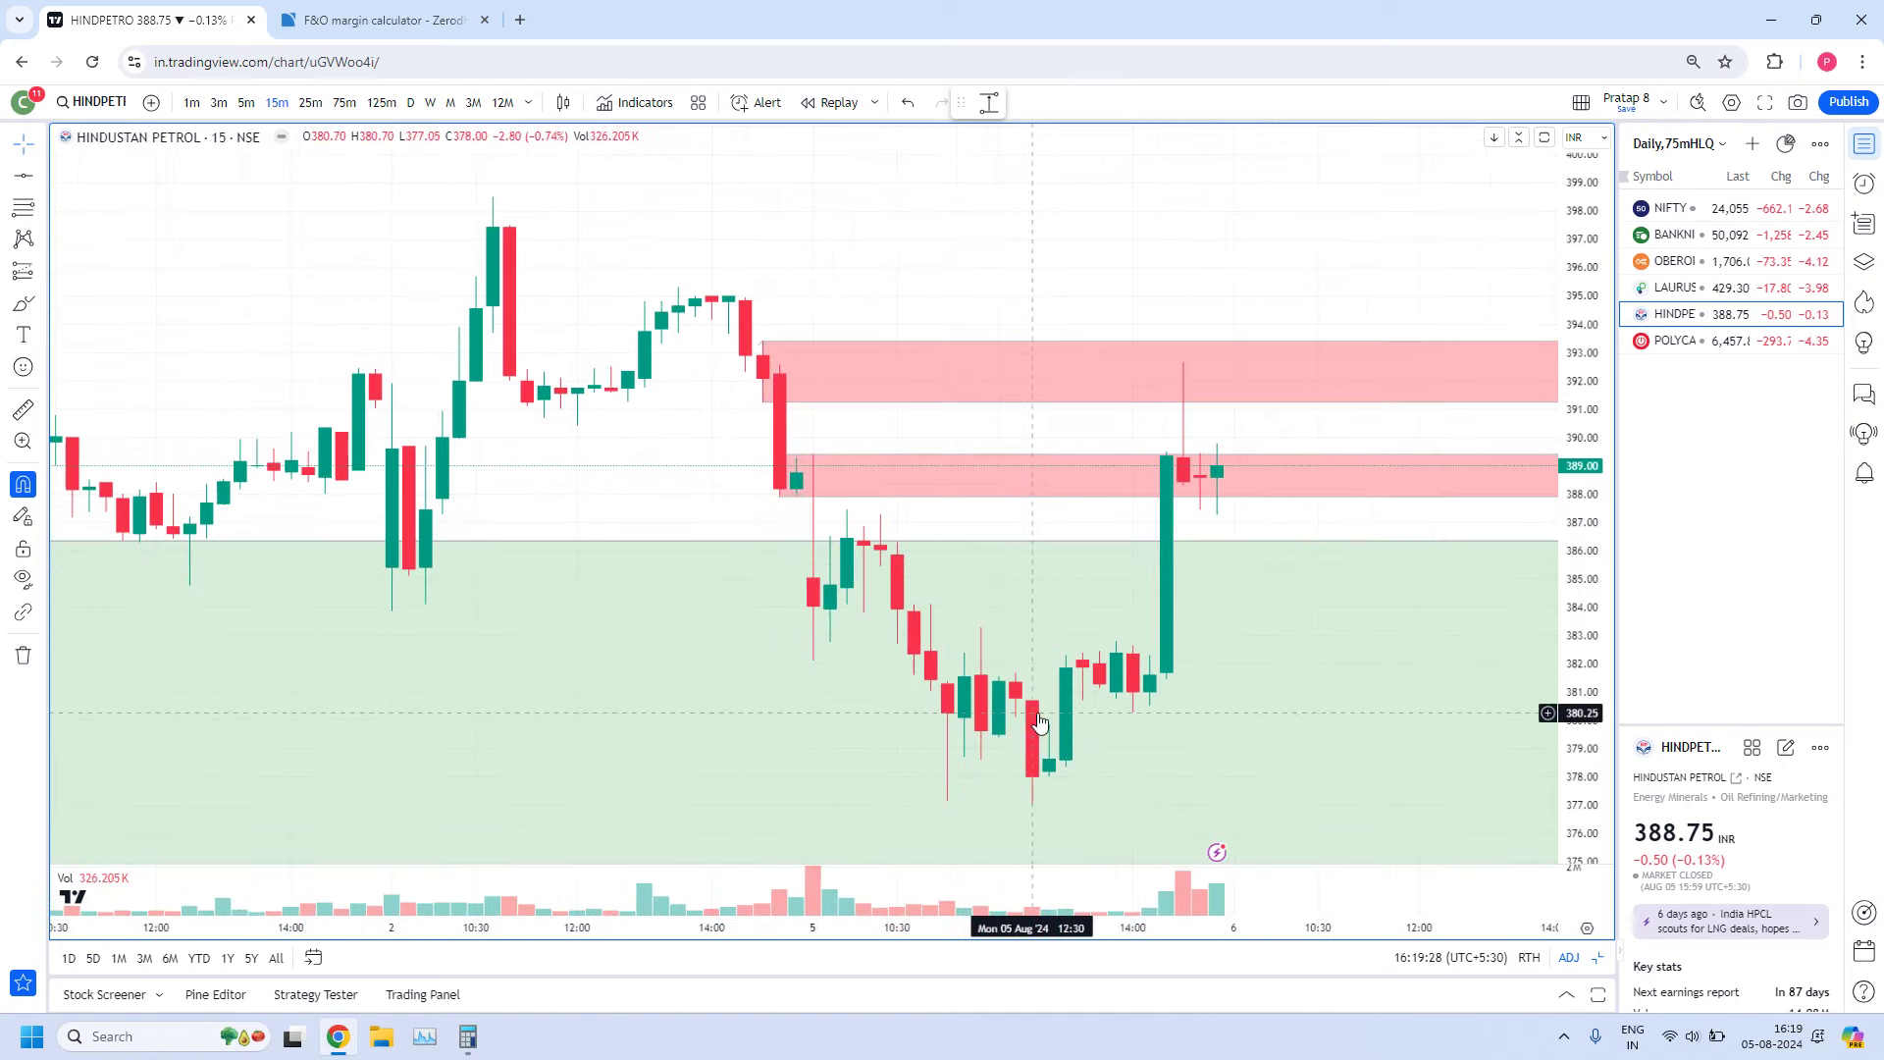
scroll(1066, 664, "down", 10)
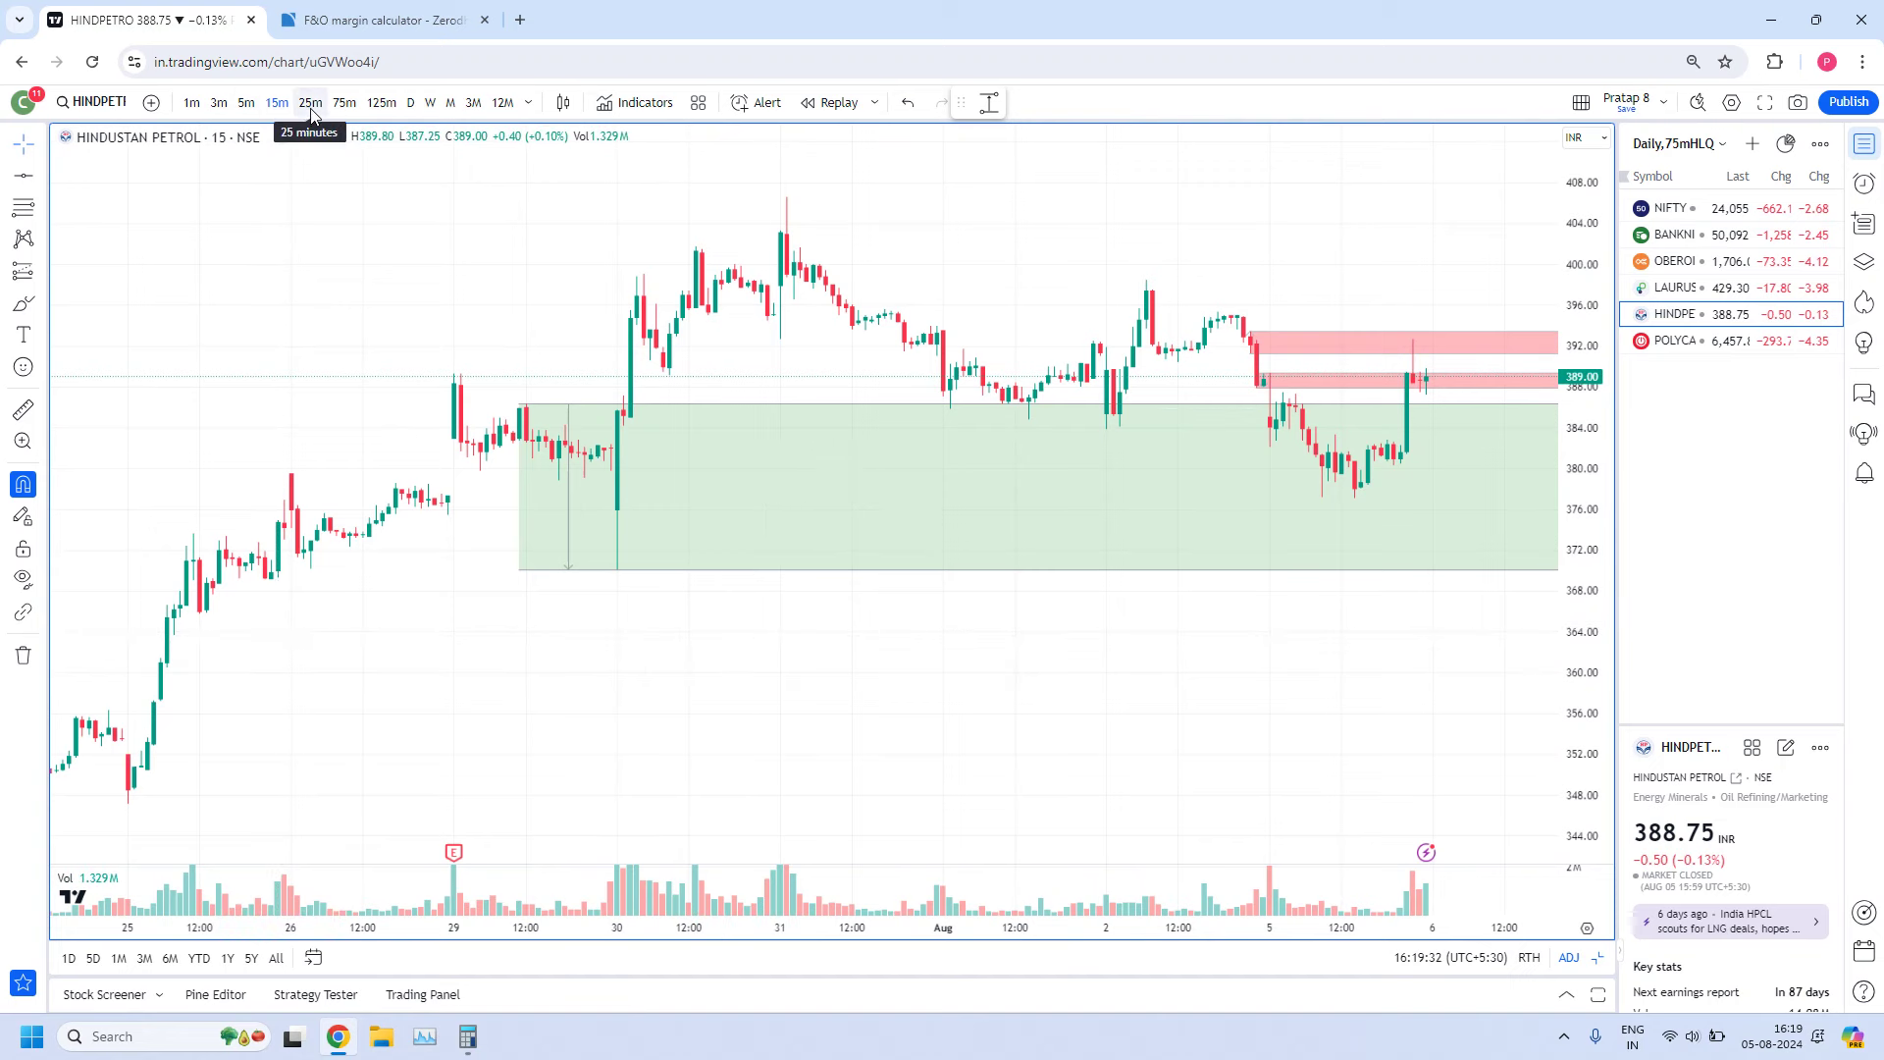
Compare the demand zone on the 75-minute timeframe, then return to the 15-minute chart and inspect the latest candles
left_click(343, 102)
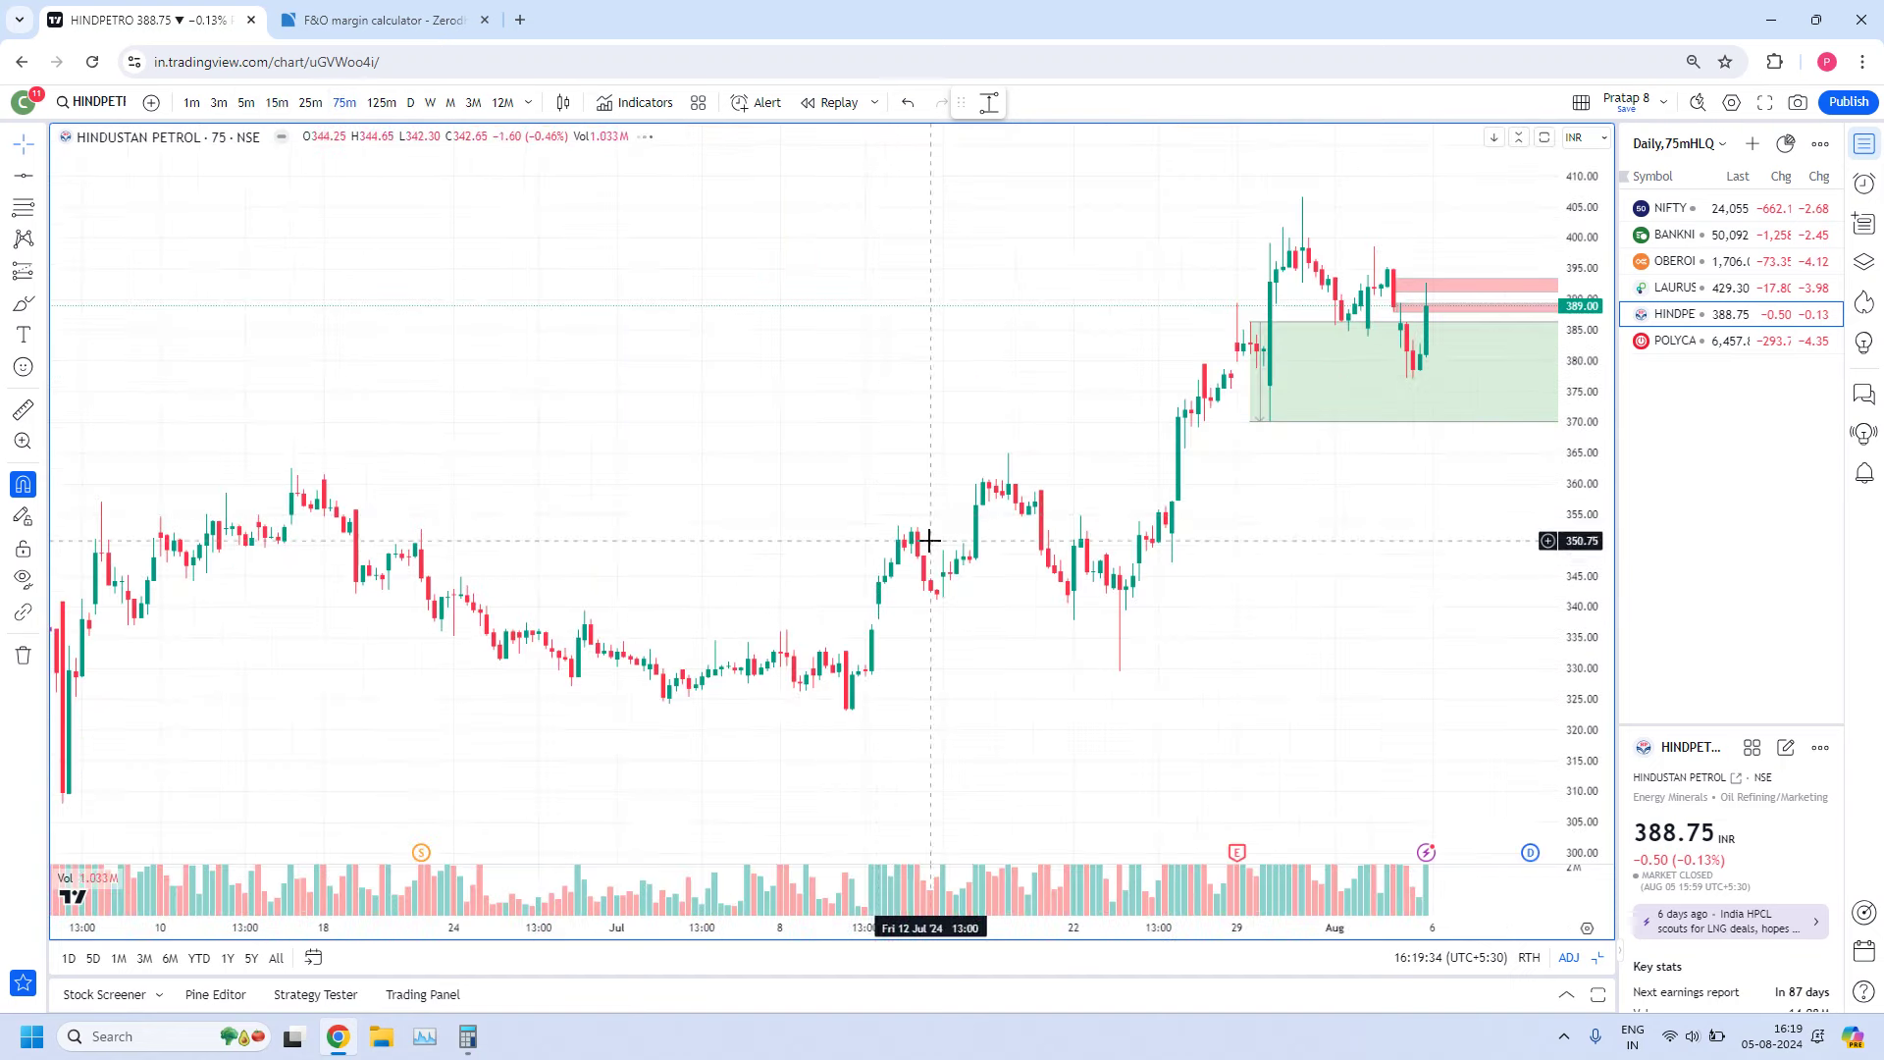
scroll(1132, 387, "up", 5)
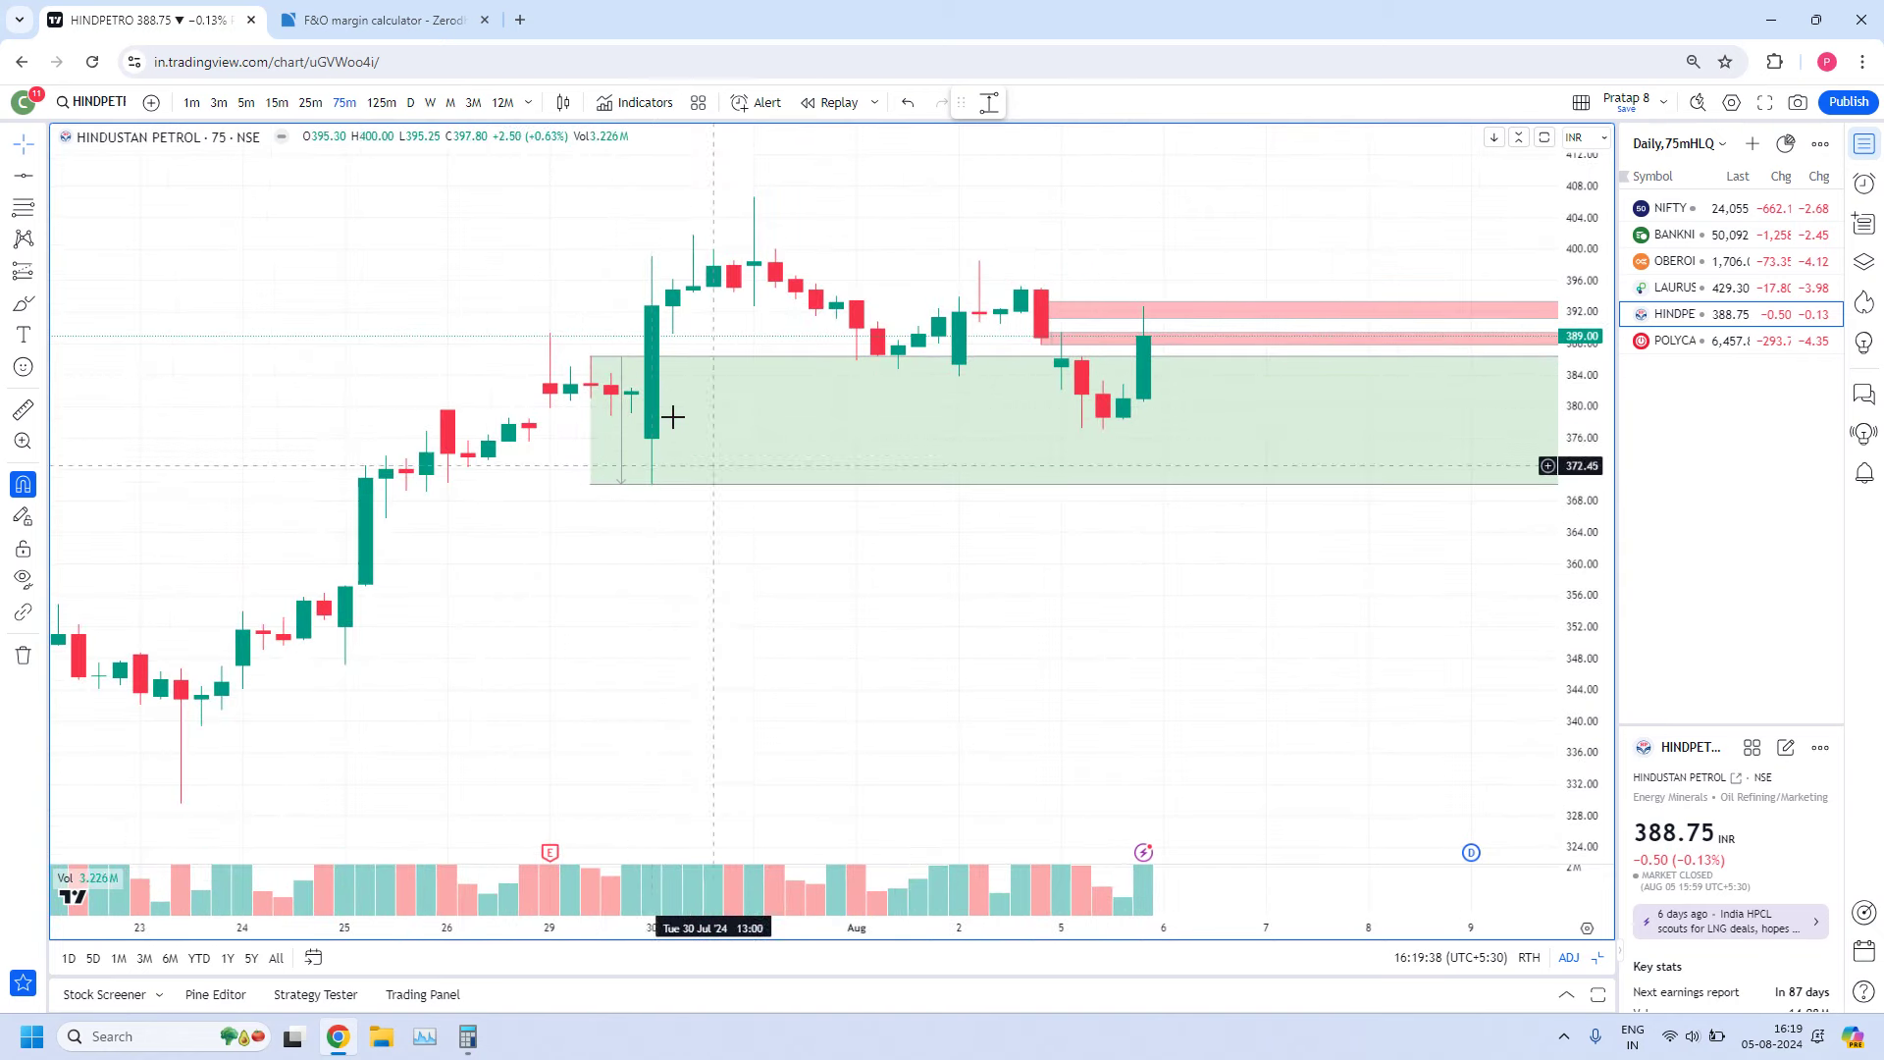
left_click(279, 102)
scroll(912, 576, "down", 5)
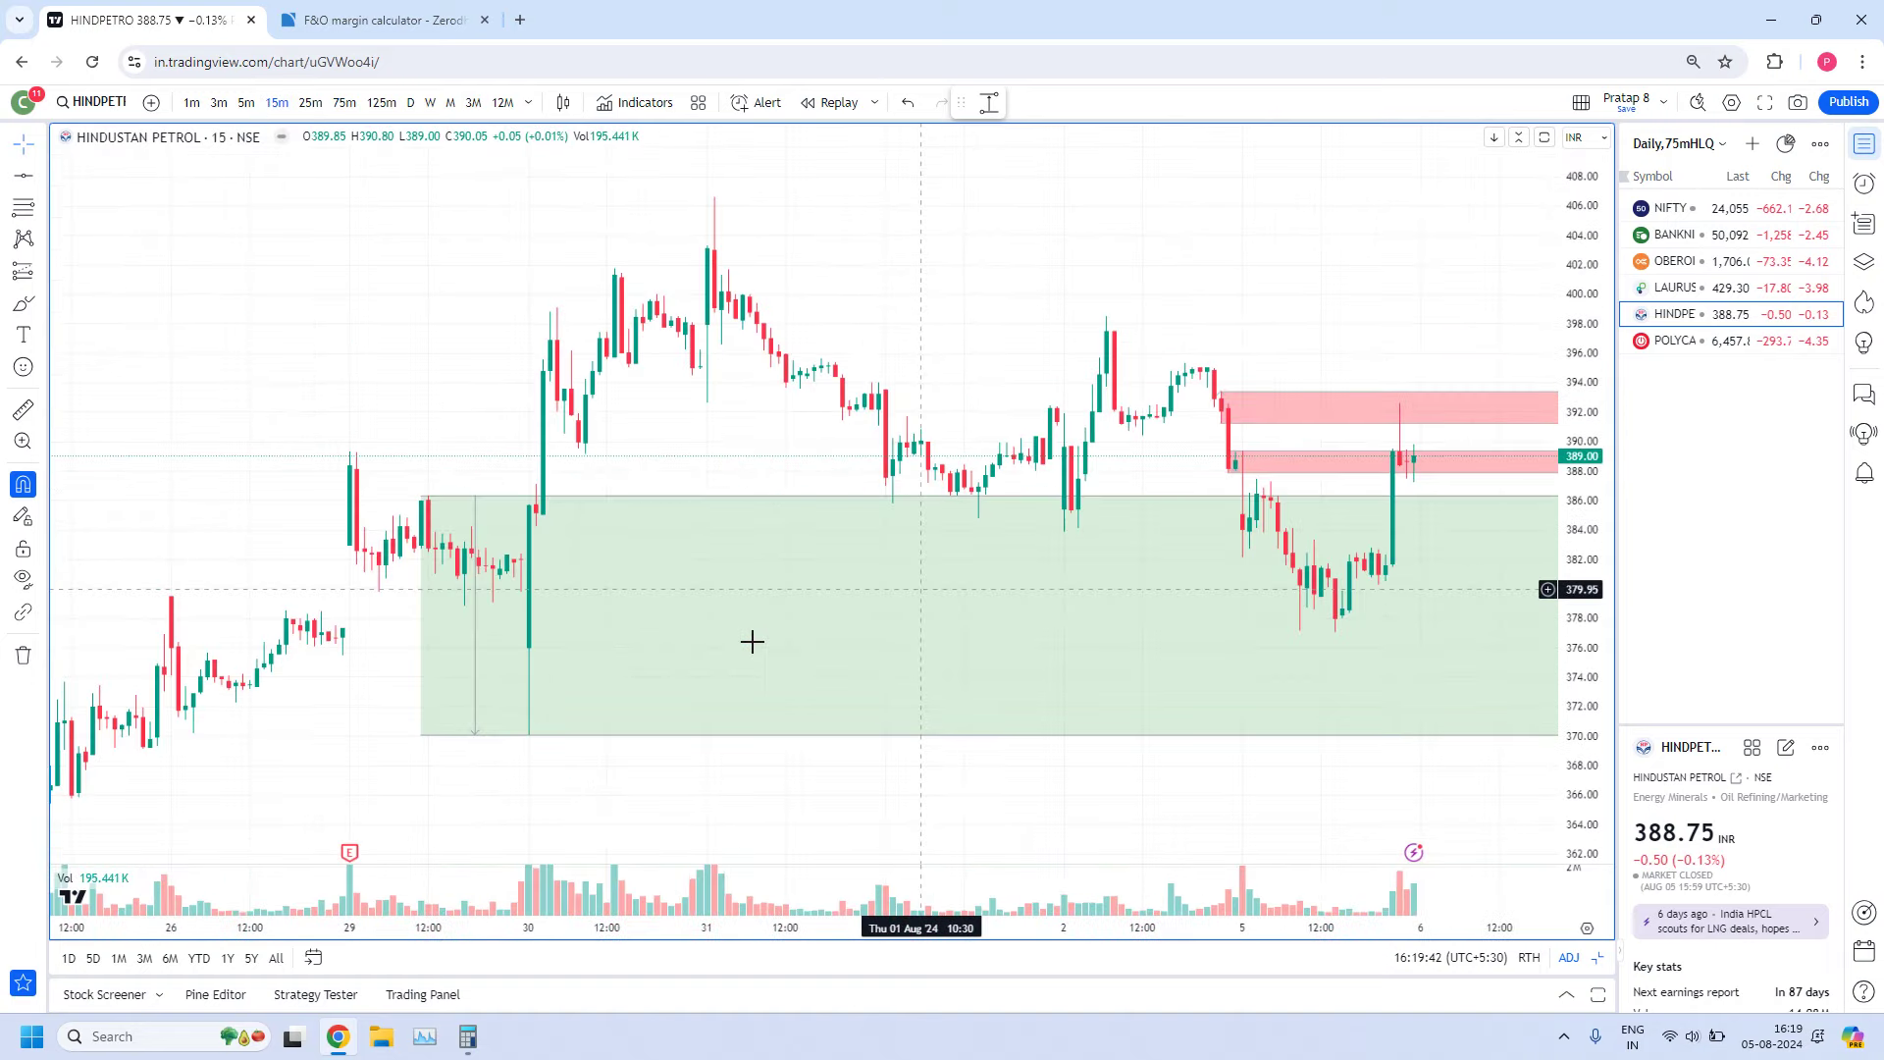
scroll(1144, 408, "up", 5)
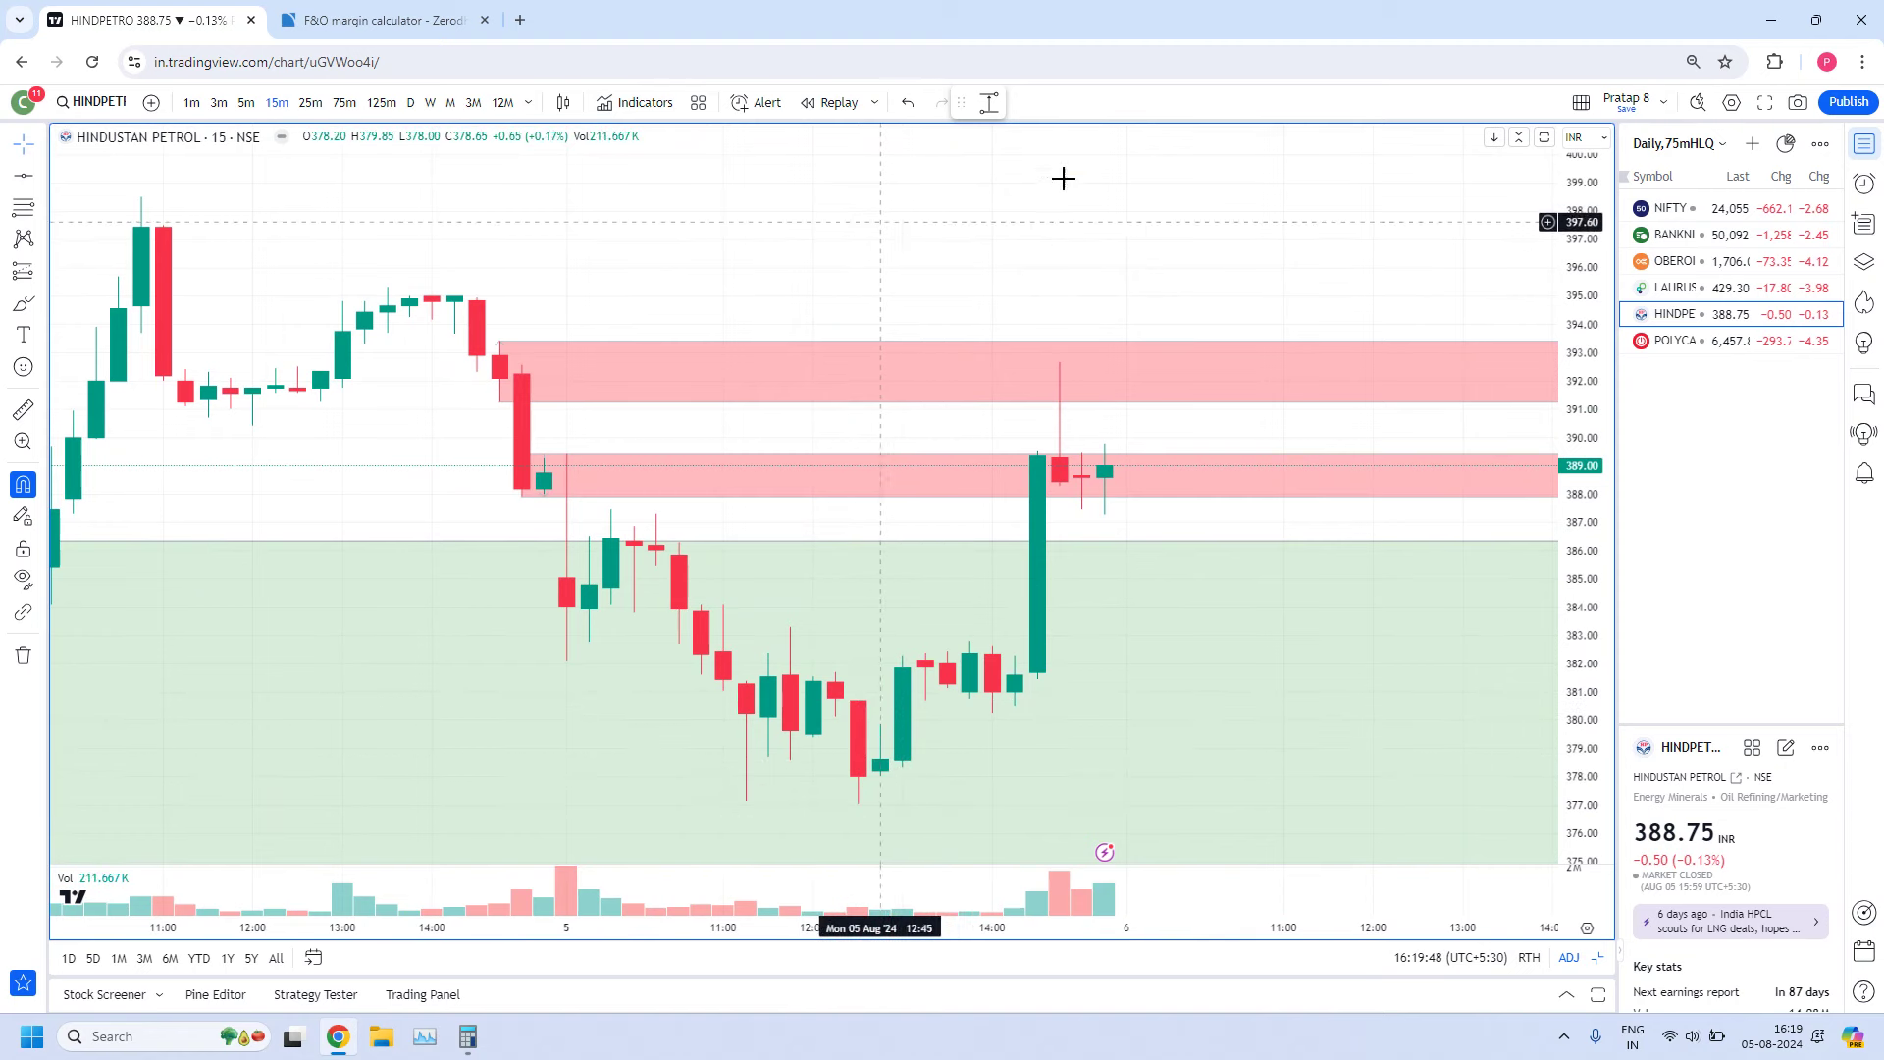
Mark a demand zone from 379.85 to 377.05 at the 5 August low on the 15-minute chart using the 125/75 DZ template
left_click(989, 104)
left_click(880, 724)
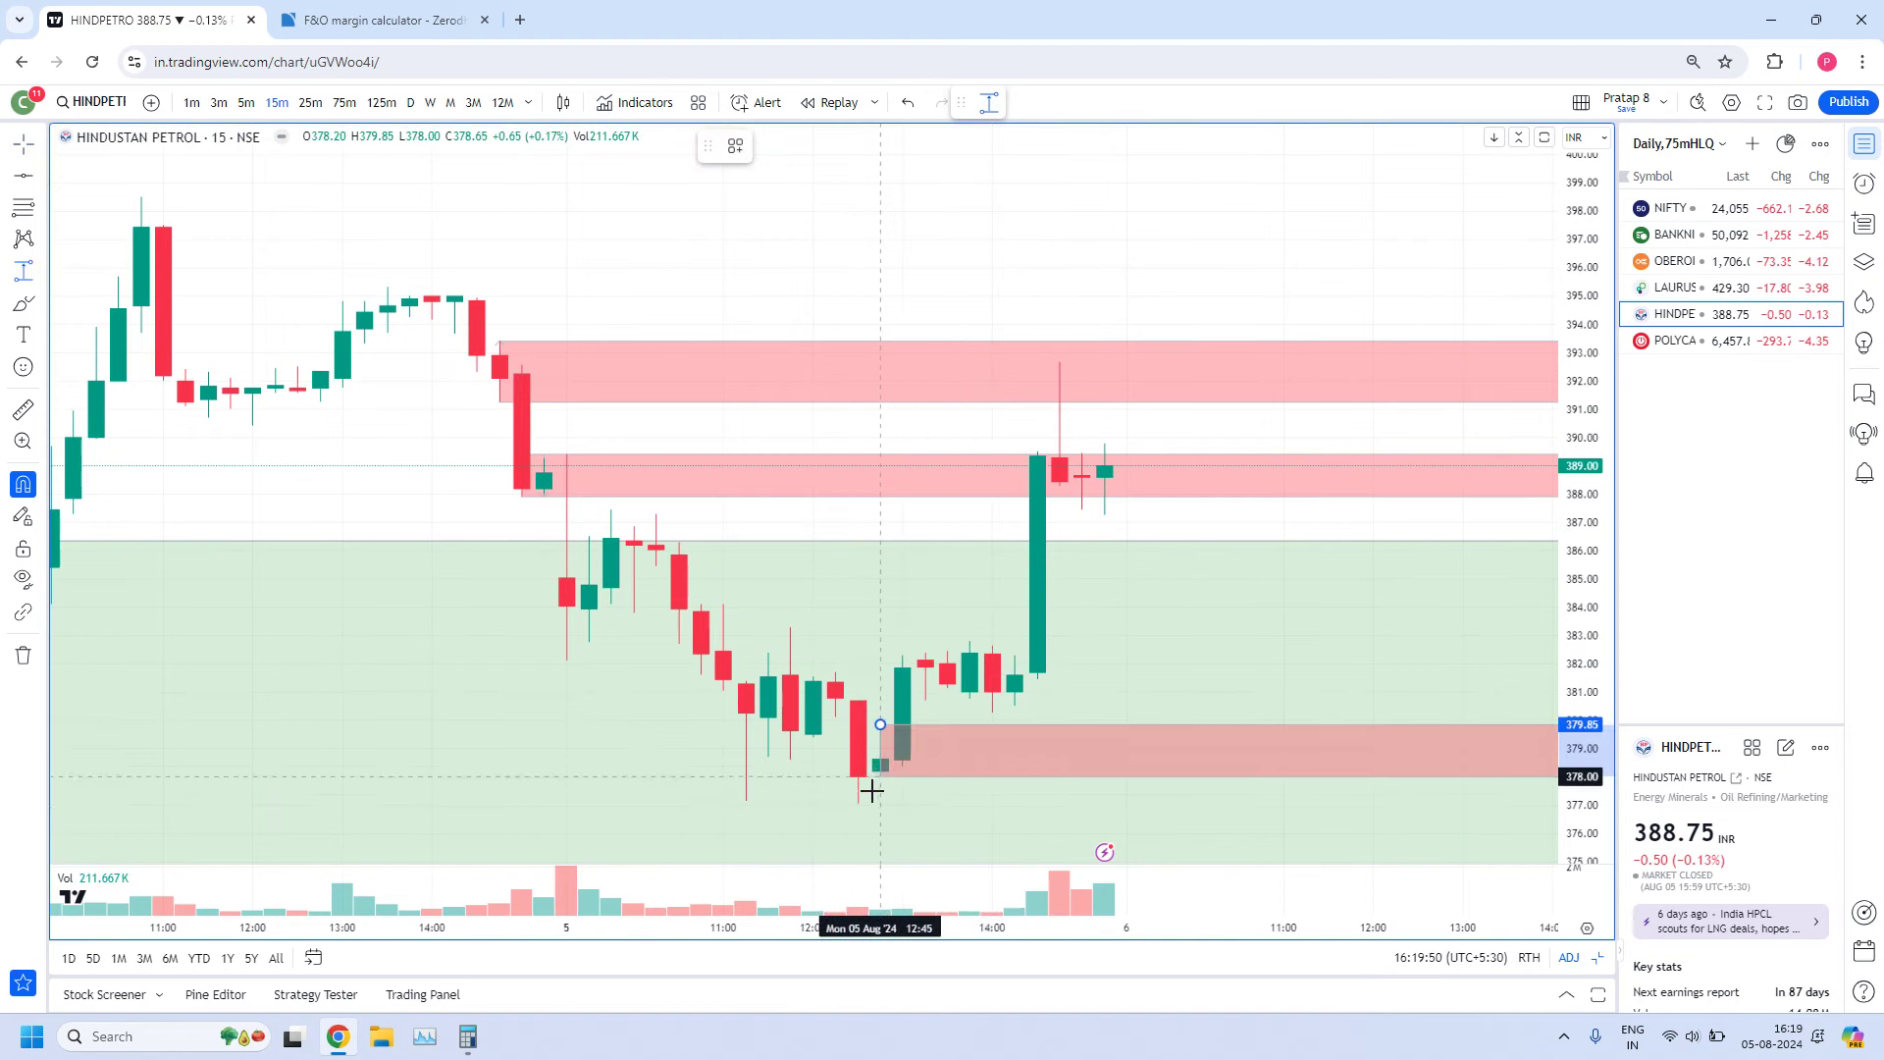
left_click(862, 804)
right_click(861, 803)
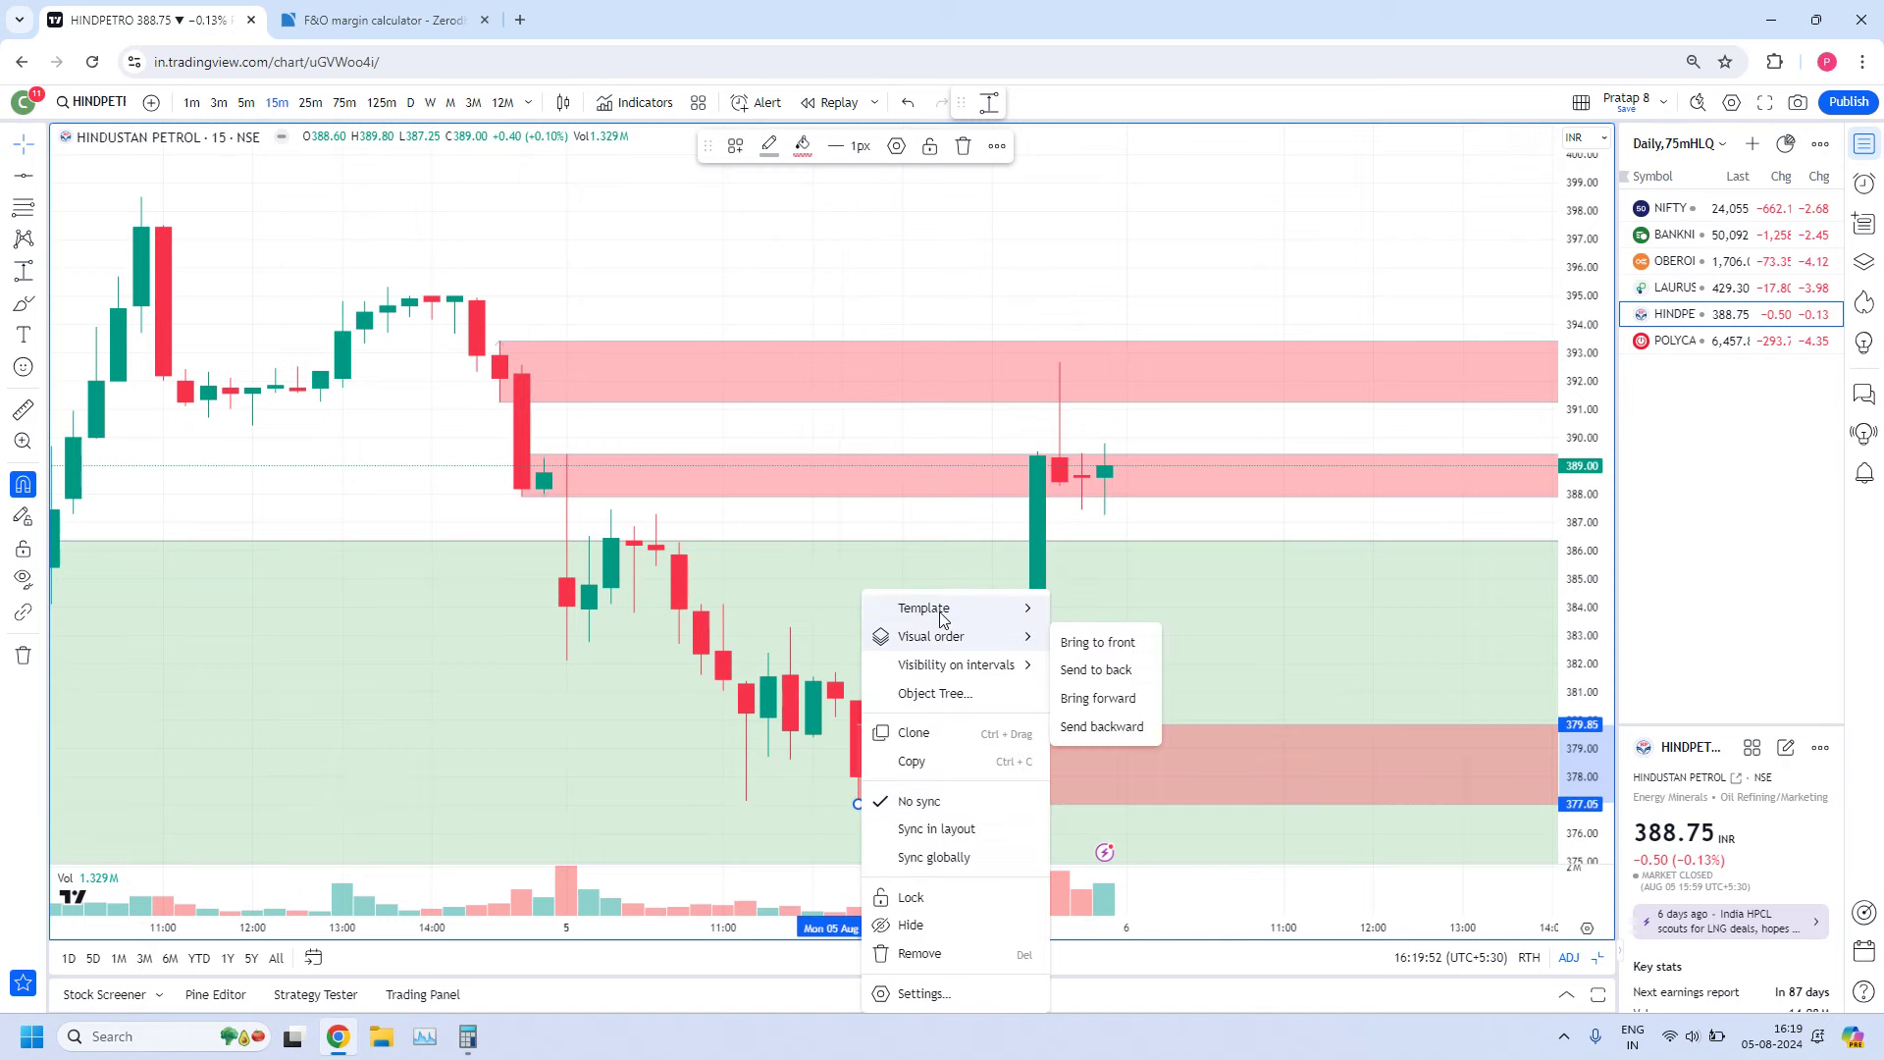
mouse_move(940, 614)
left_click(1087, 681)
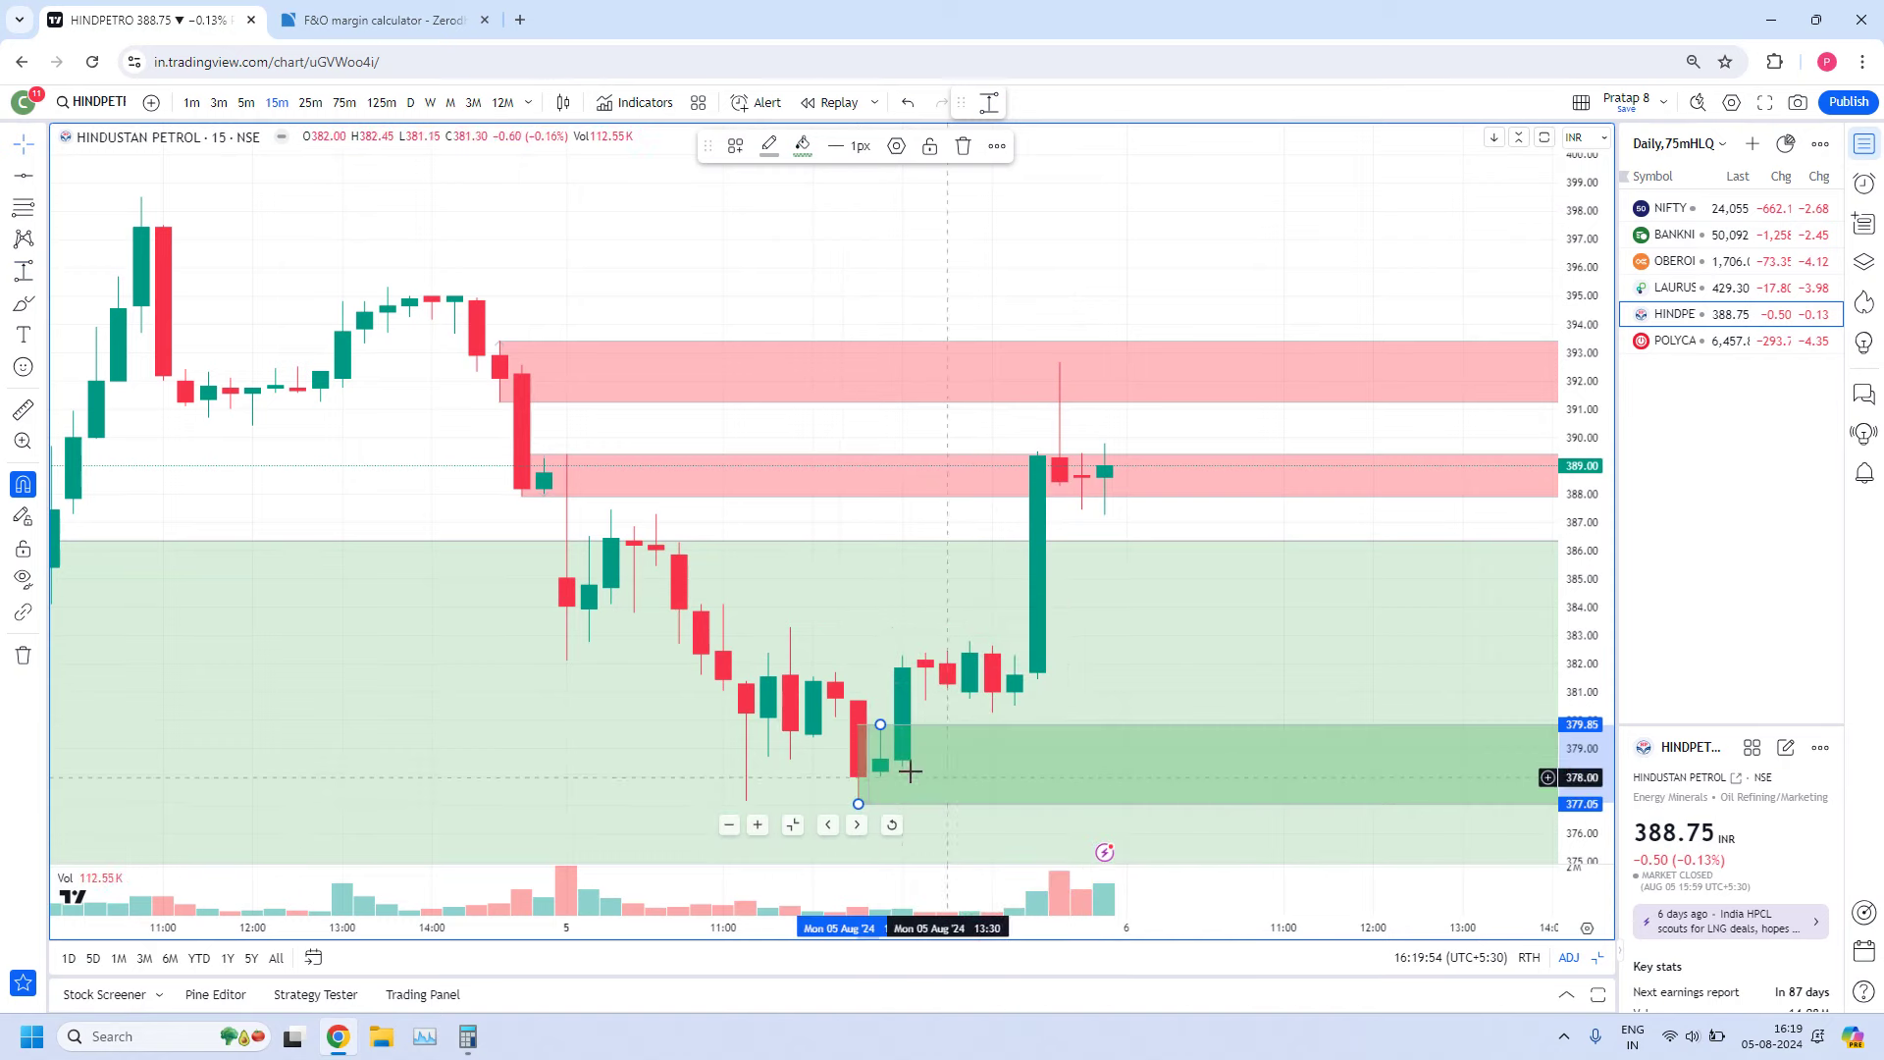
left_click(913, 776)
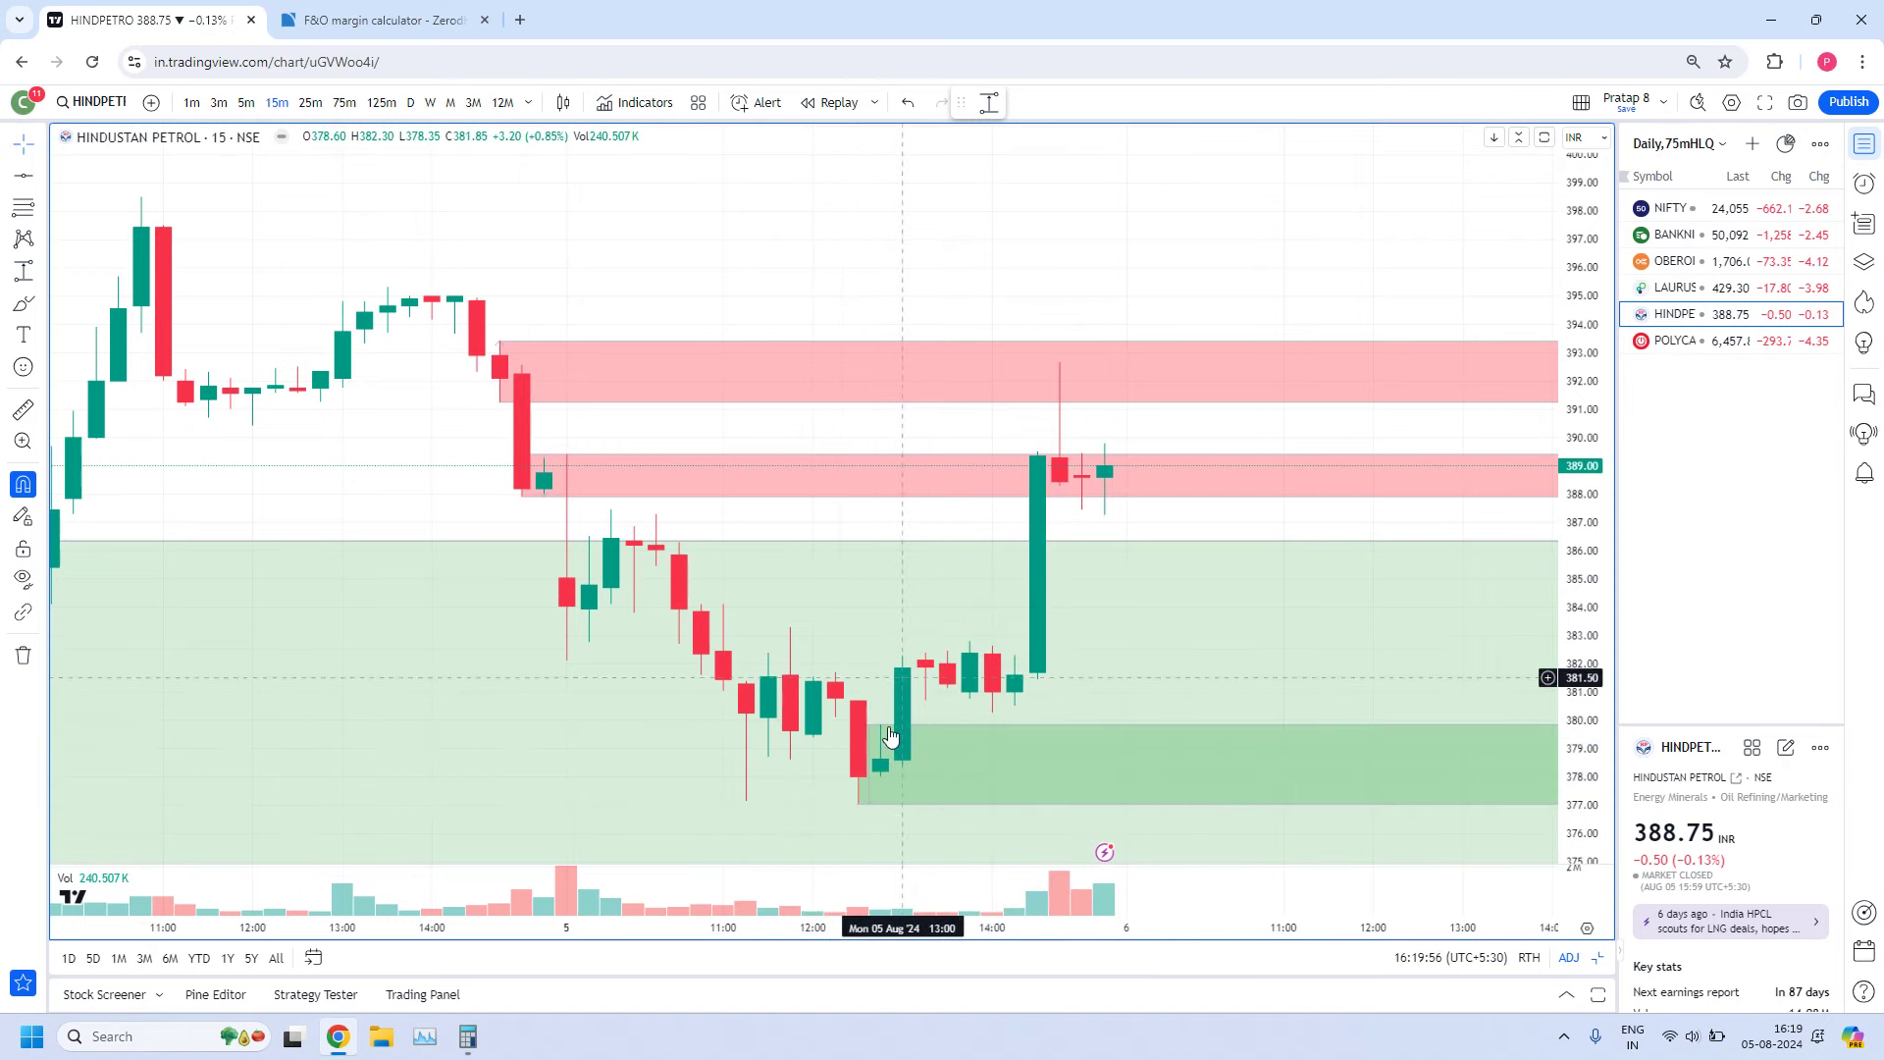
Switch to the 5-minute timeframe and mark a demand zone from 378.60 to 377.05 at the low, applying the DZ template
left_click(246, 103)
scroll(1102, 424, "left", 5)
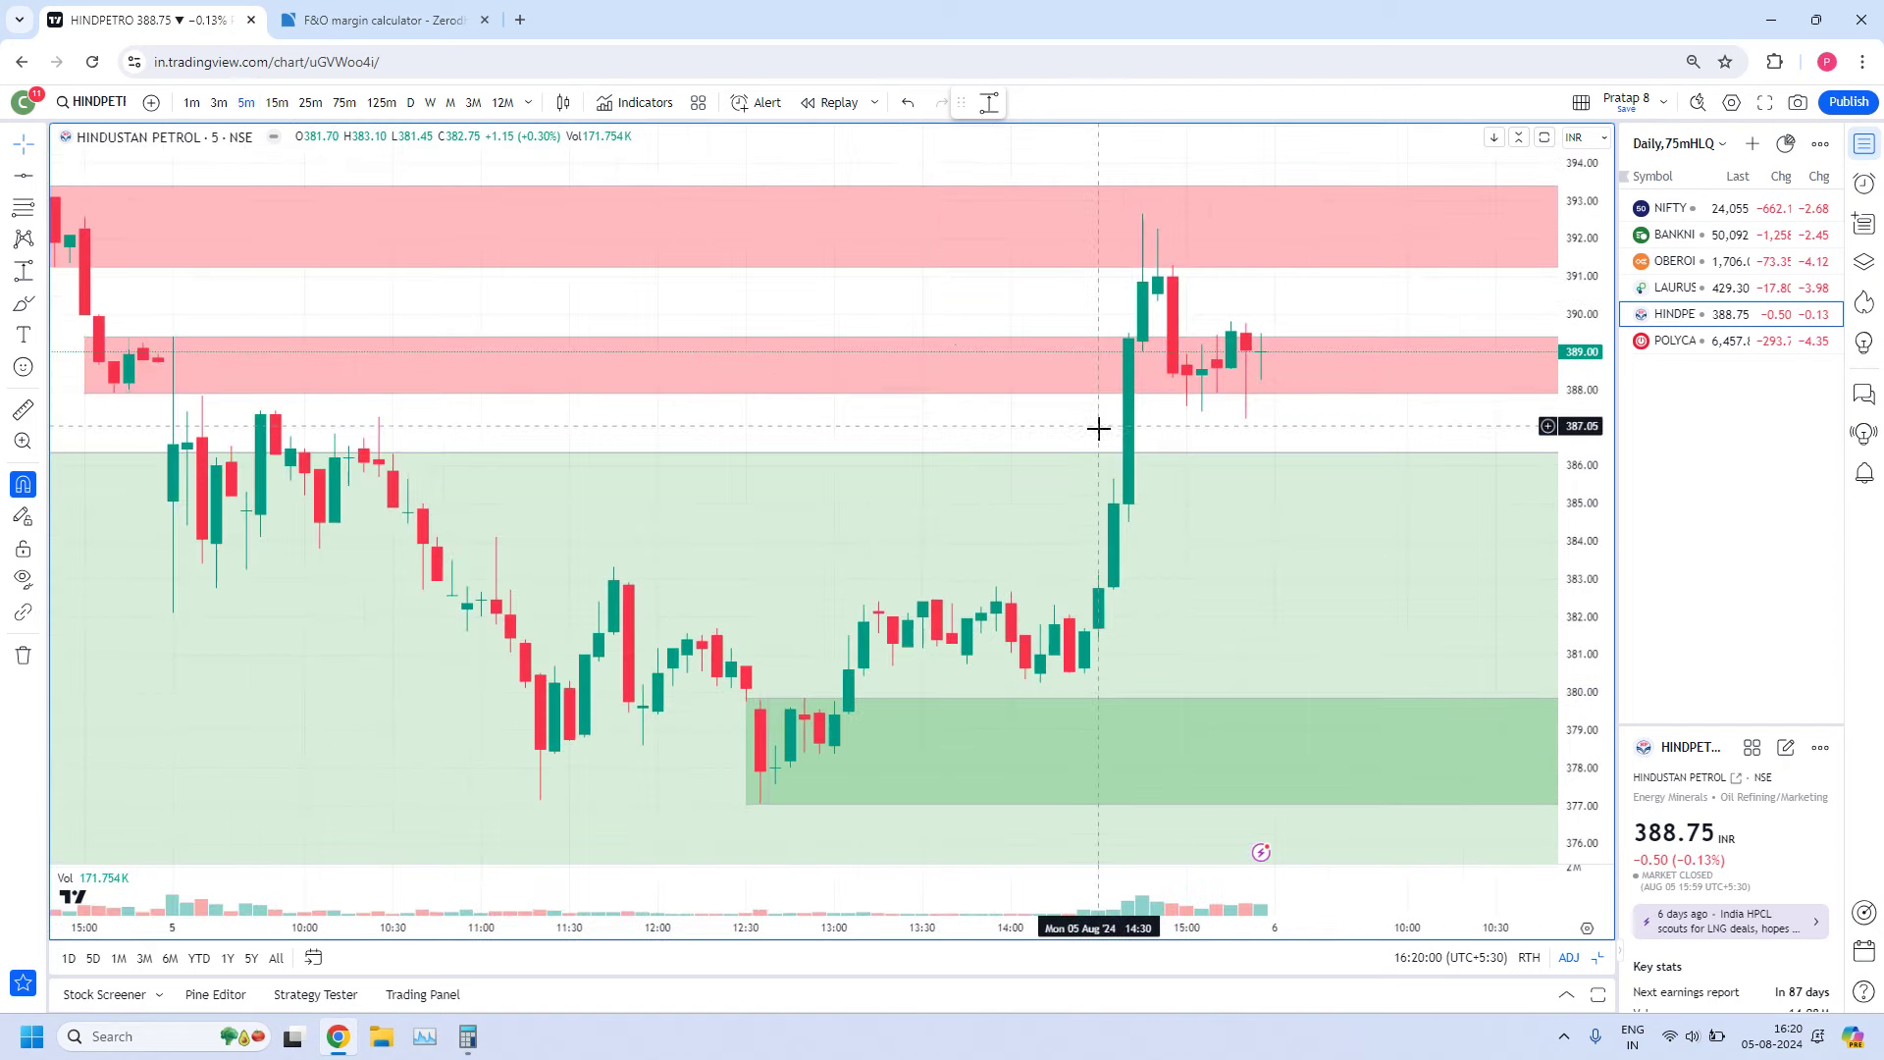
scroll(1097, 430, "right", 3)
left_click(989, 102)
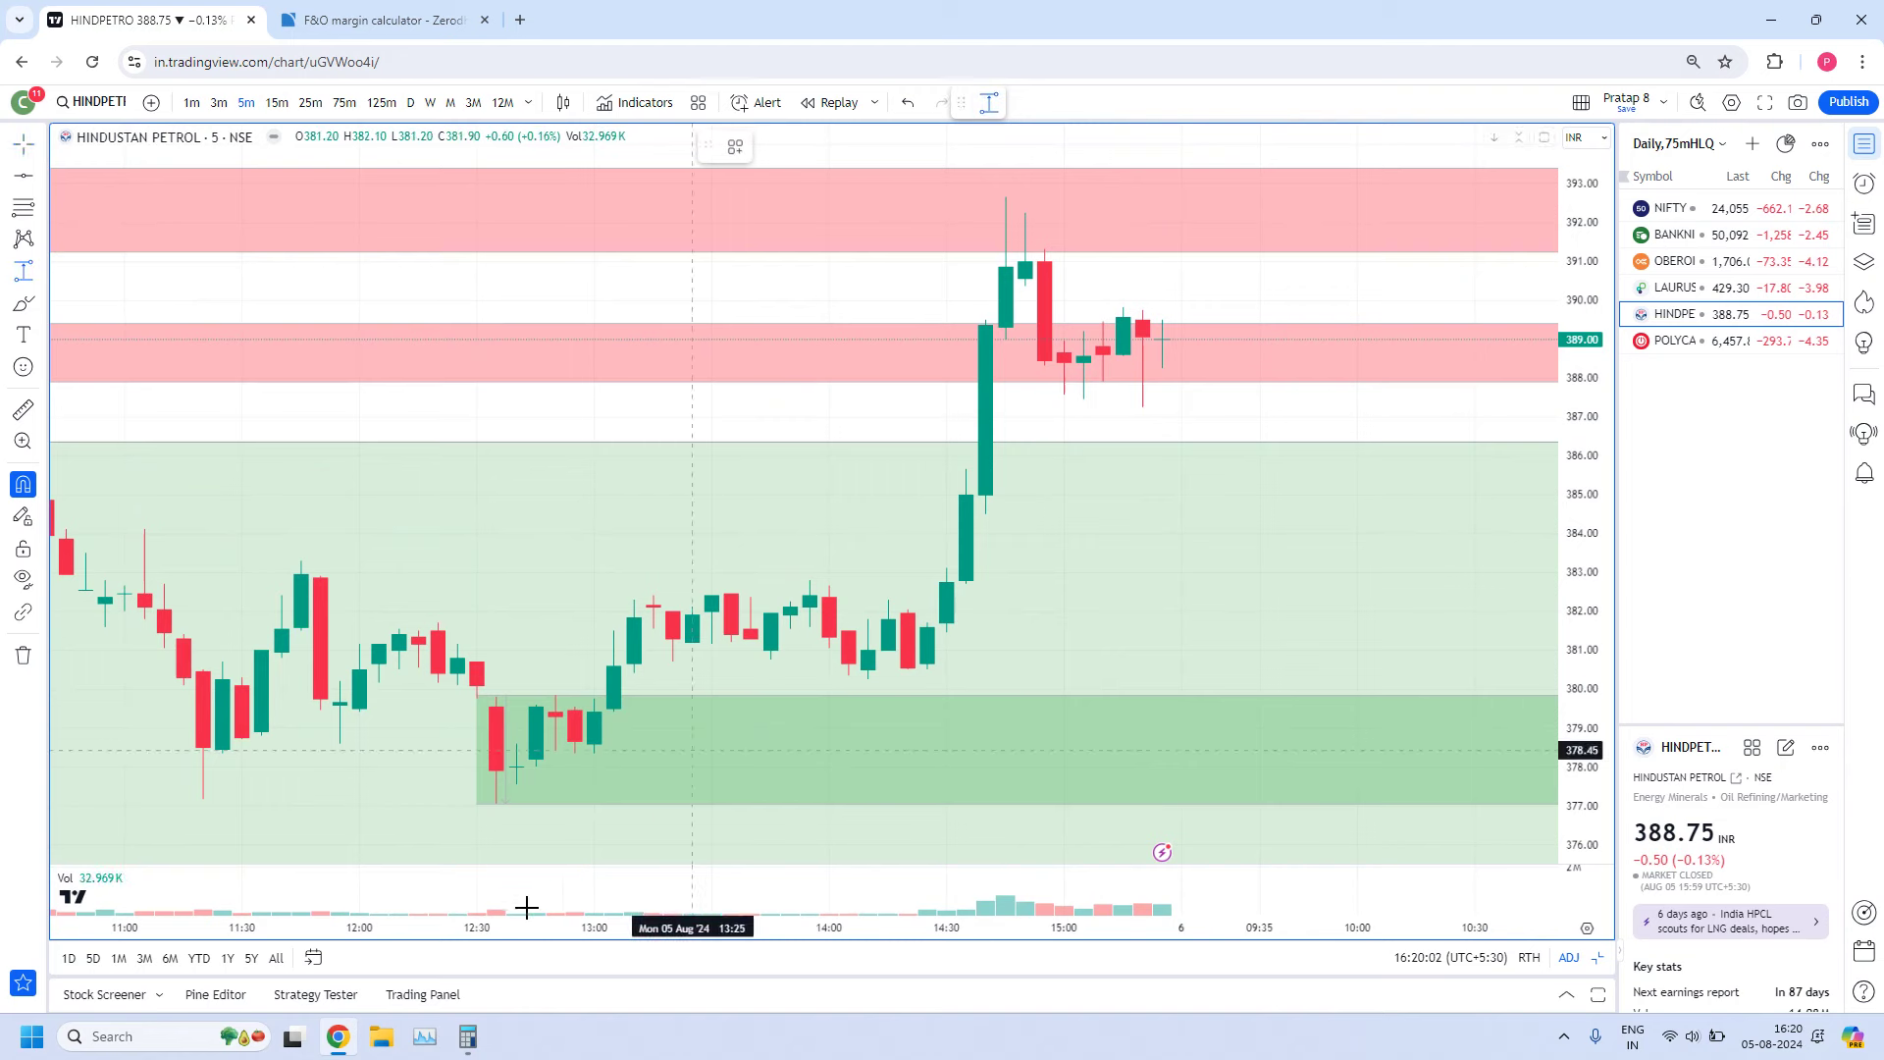
left_click(516, 744)
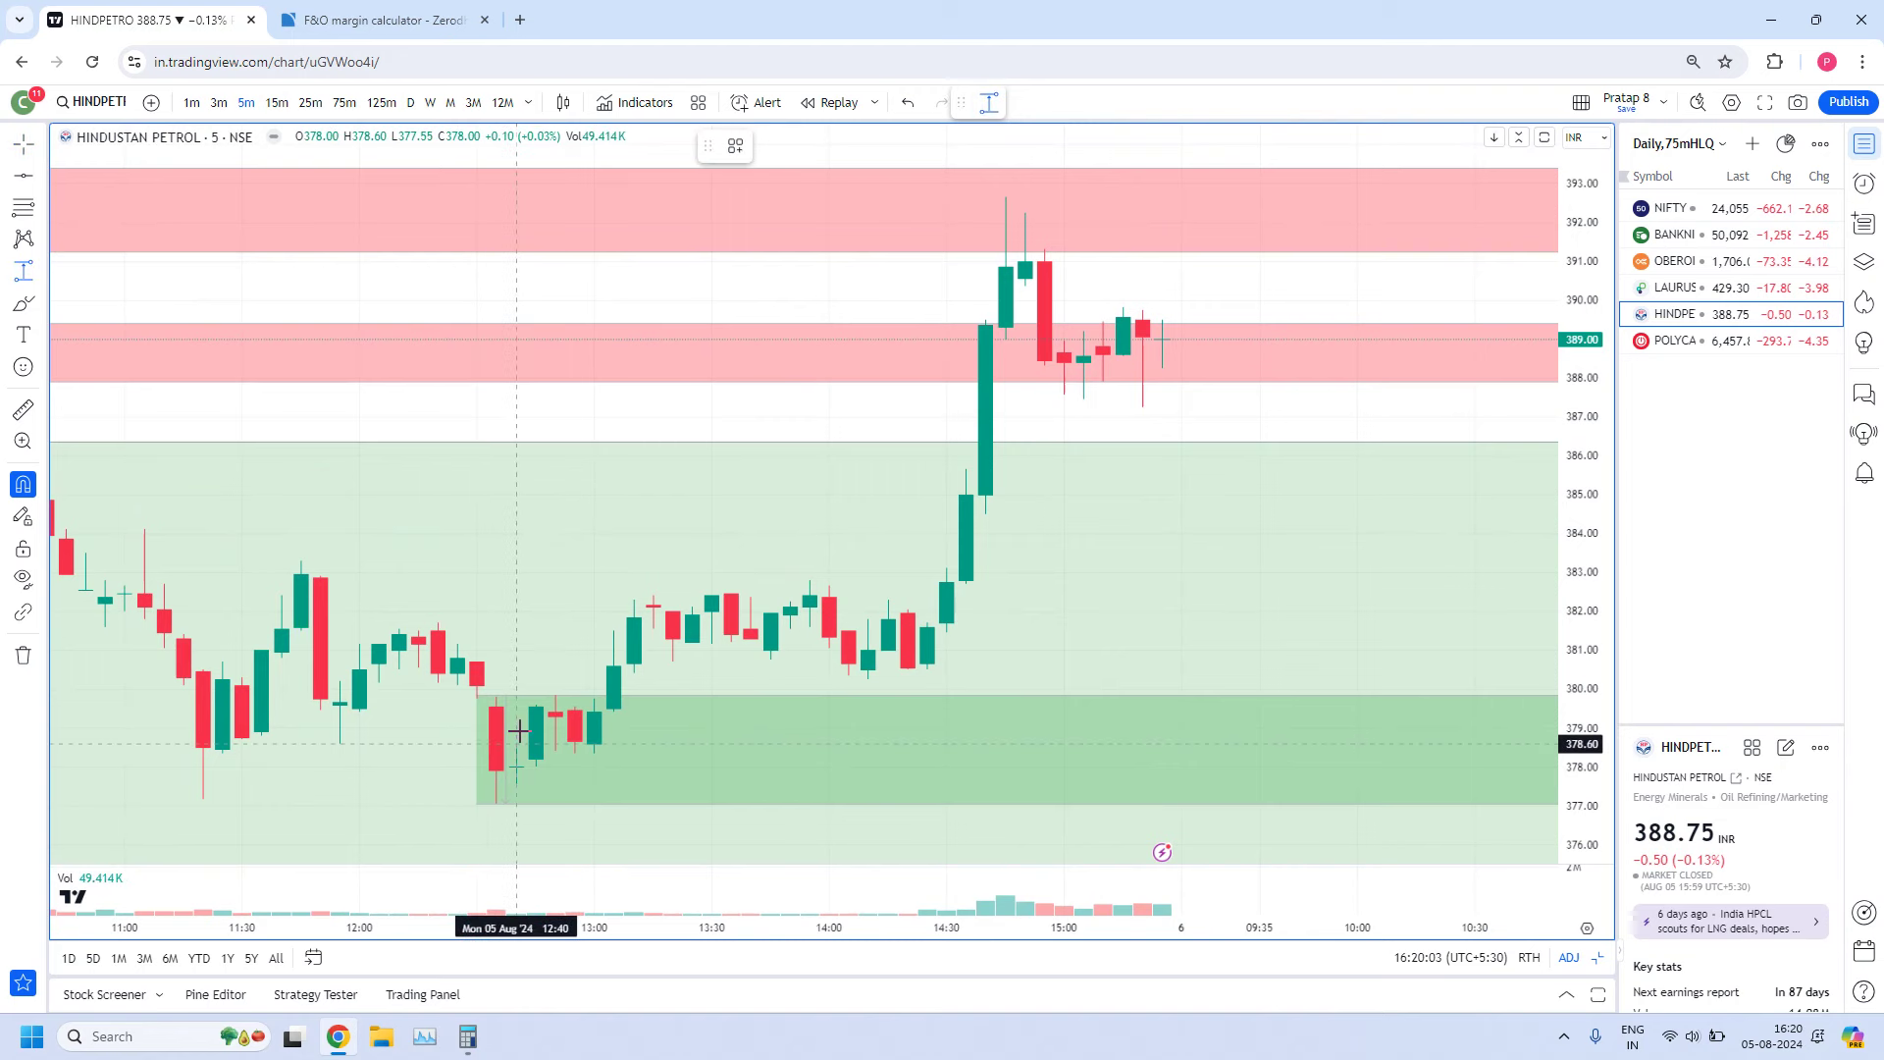
left_click(488, 817)
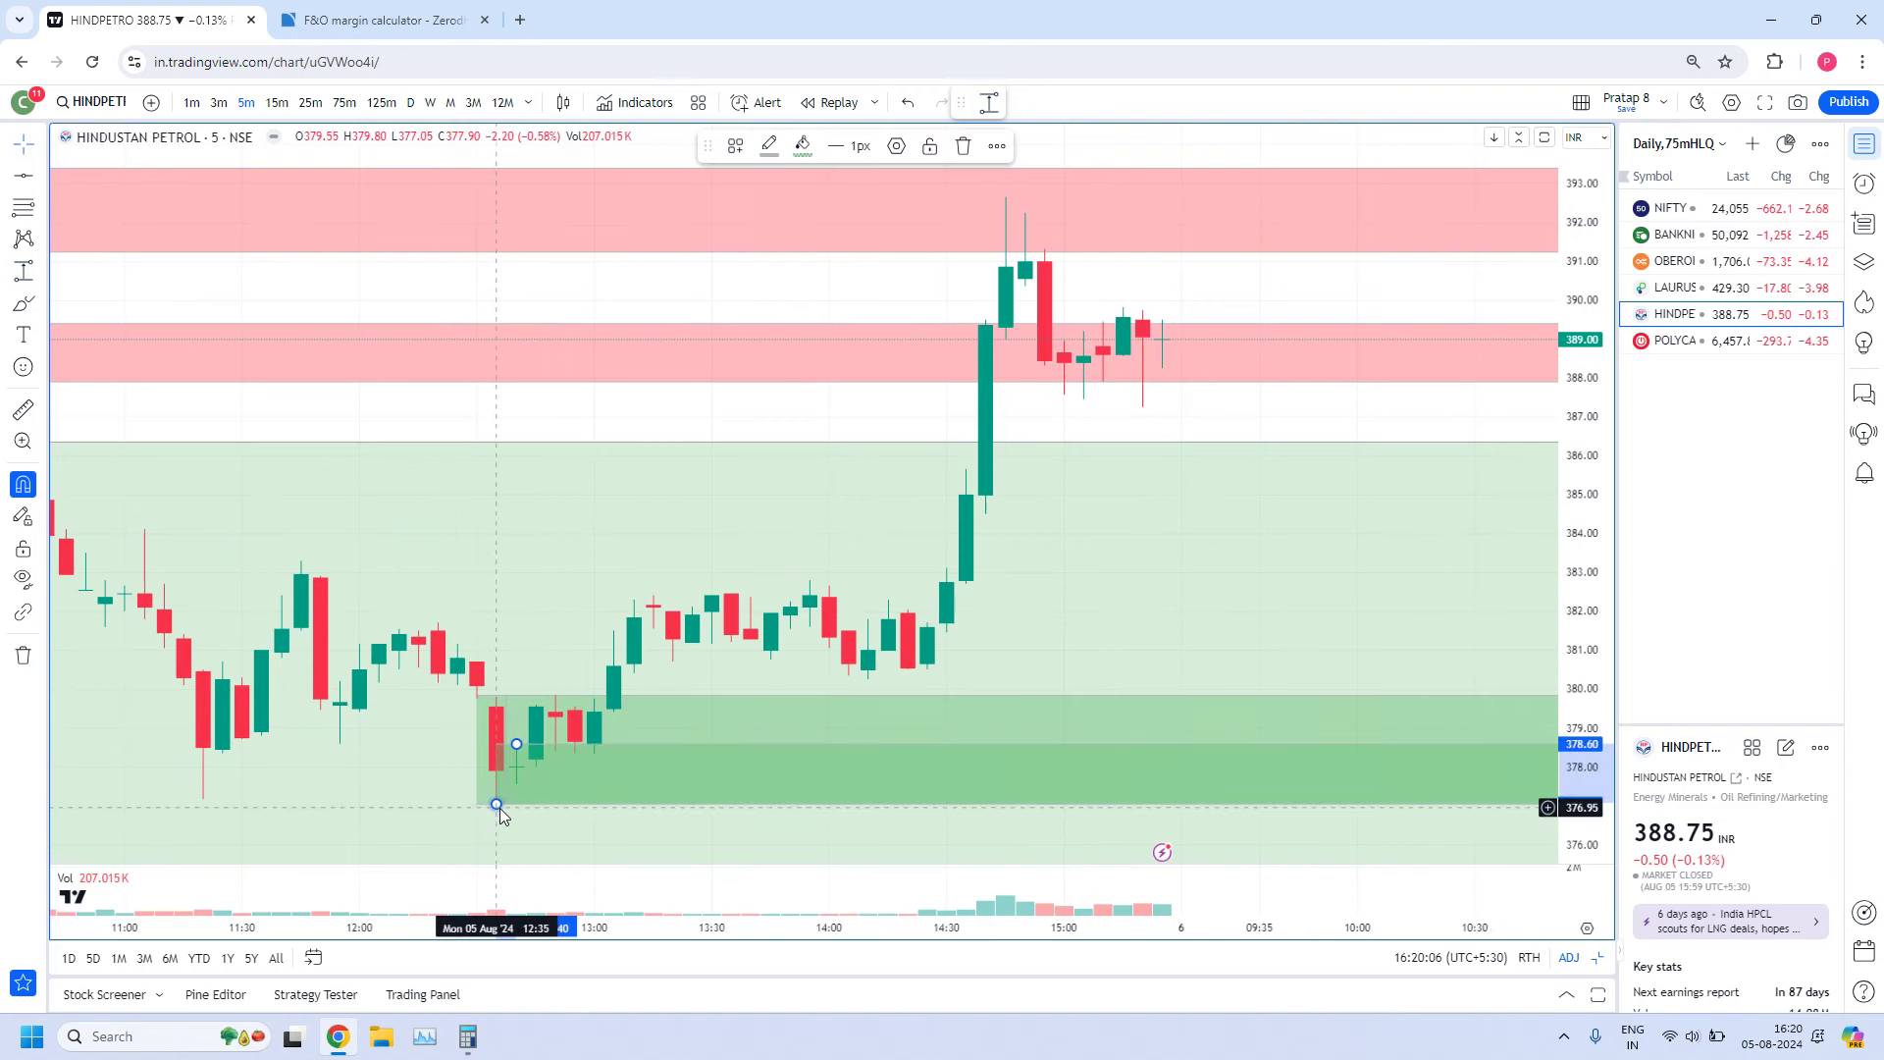
right_click(501, 812)
mouse_move(588, 608)
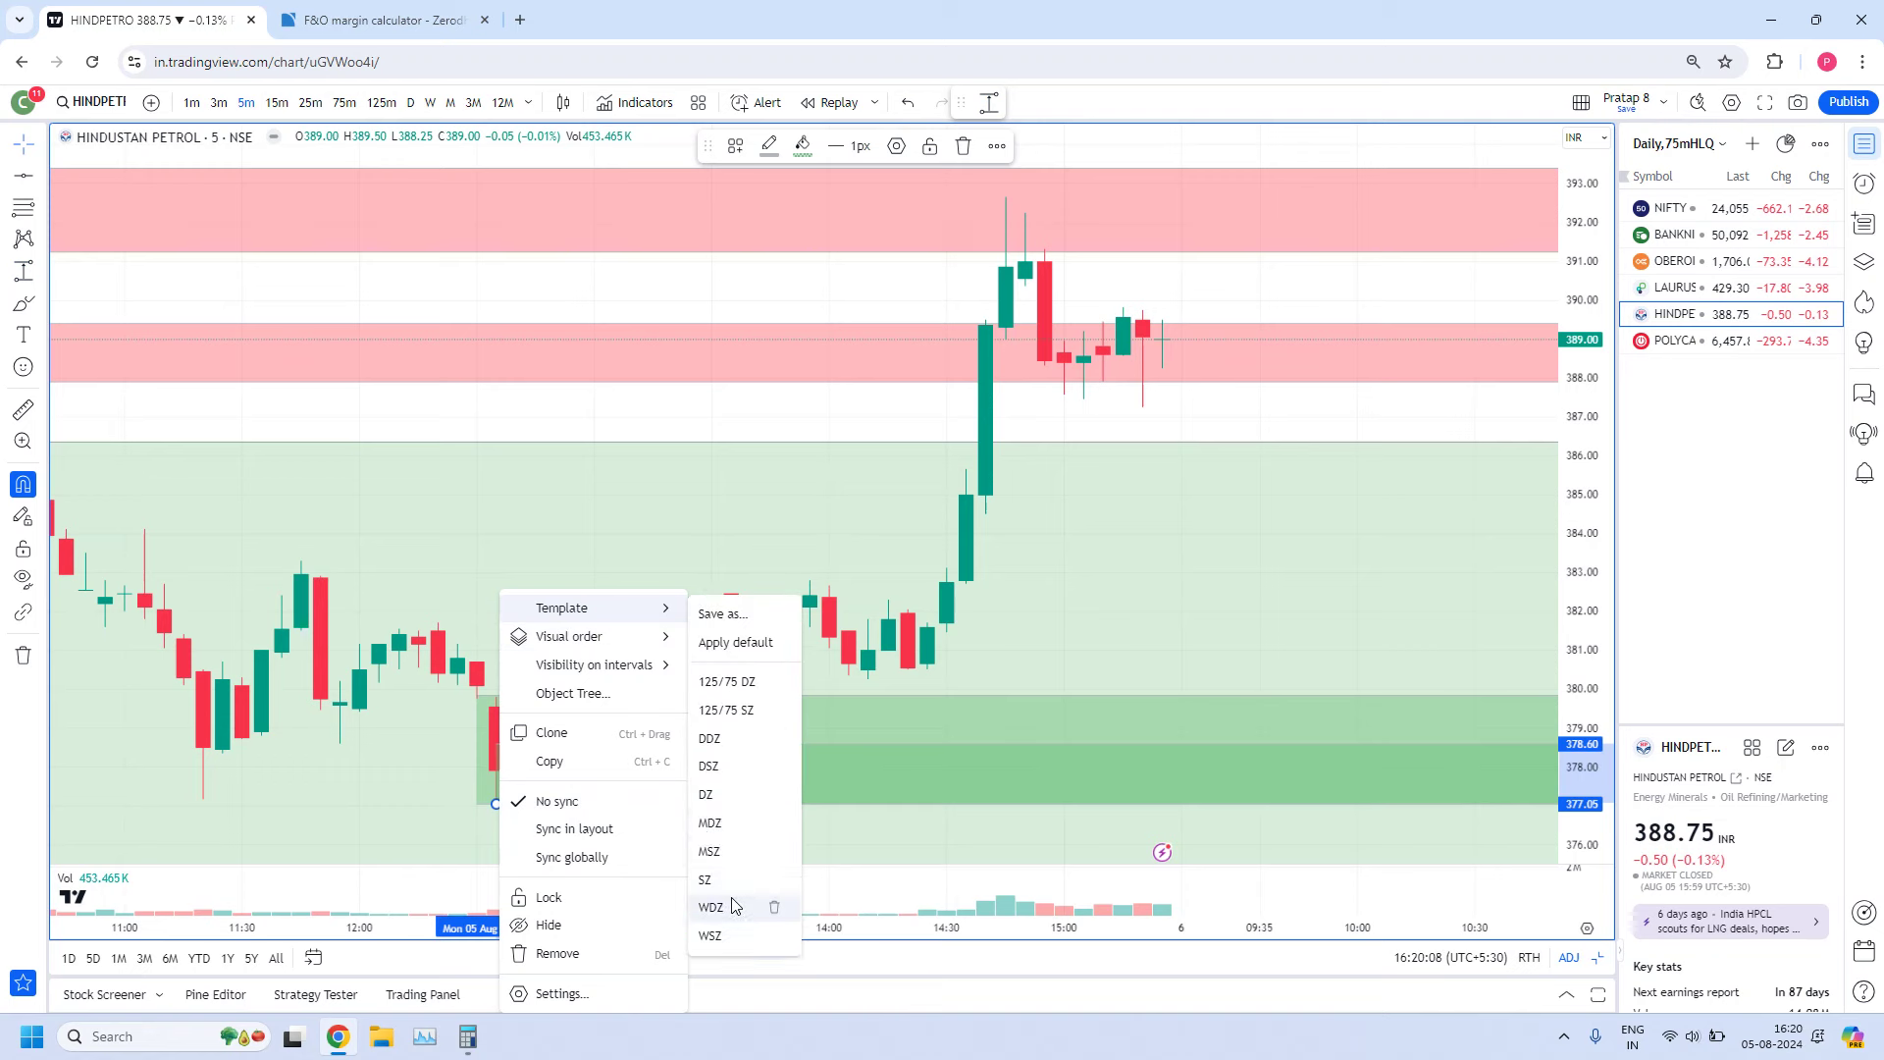
left_click(720, 805)
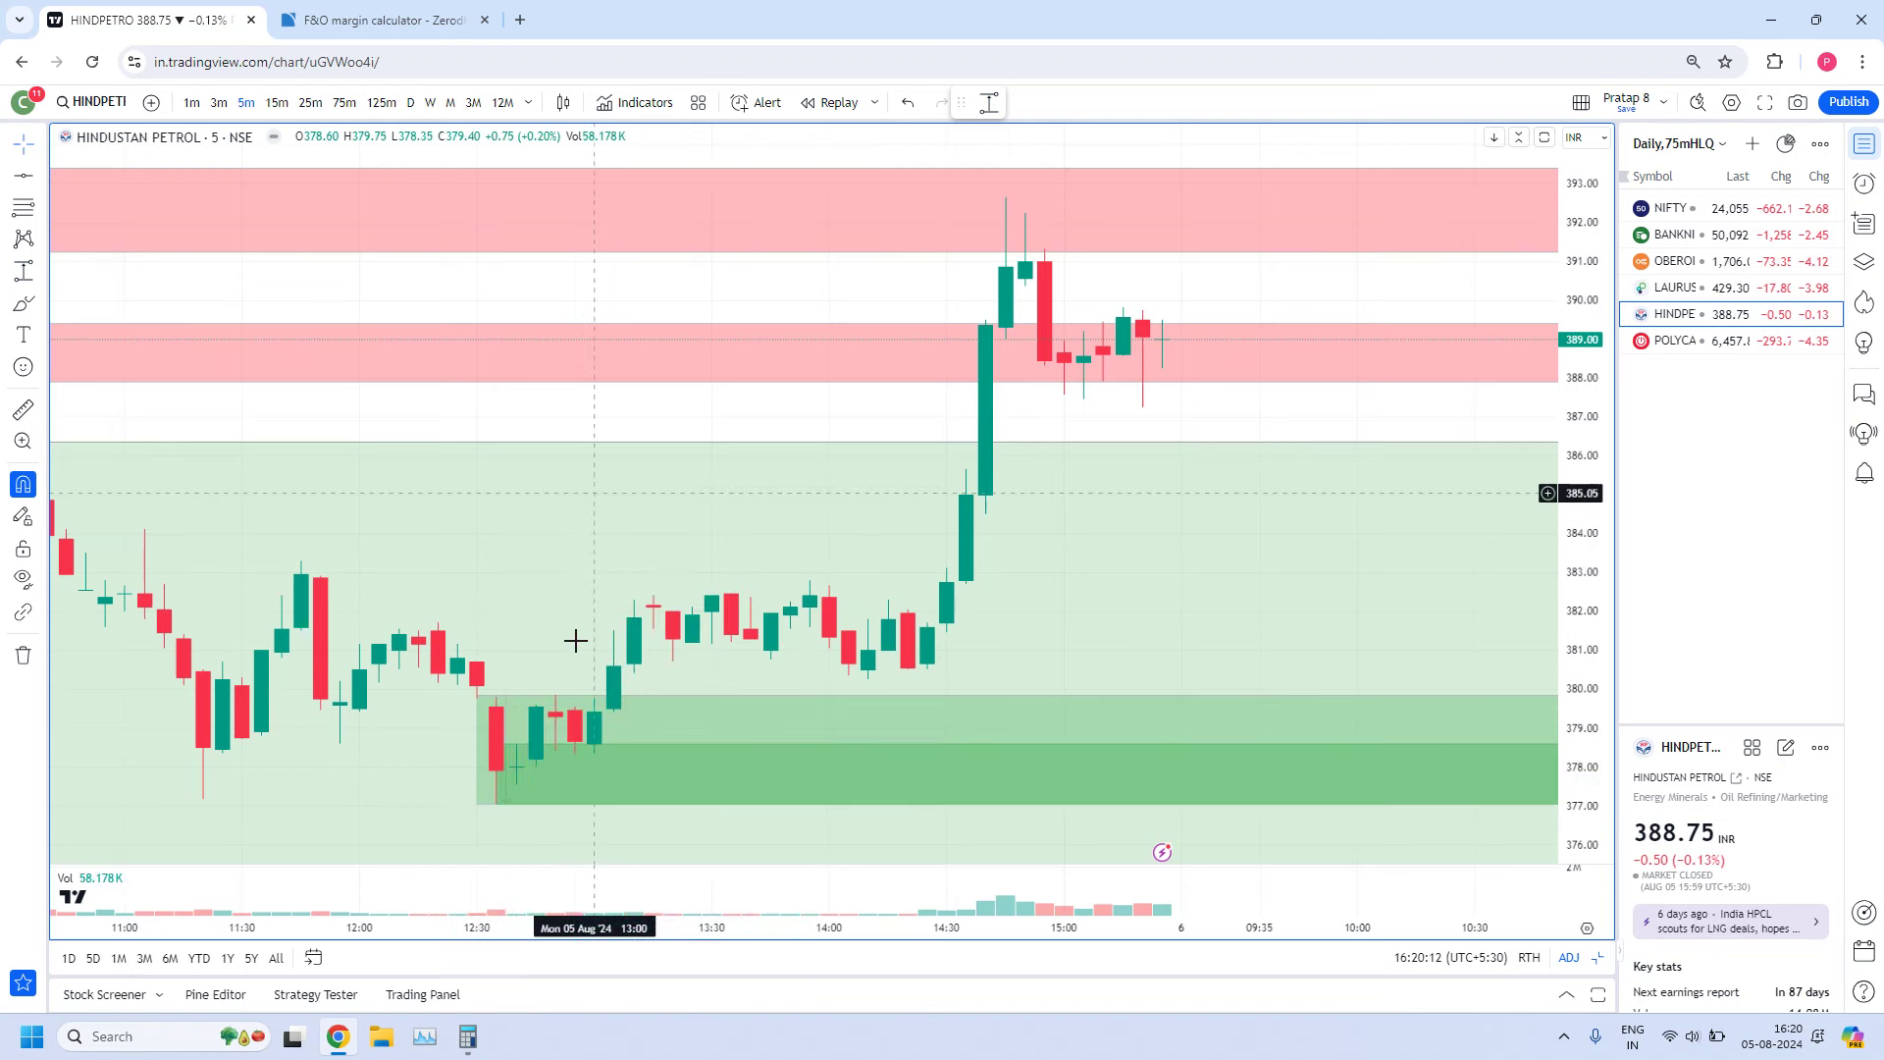
Compare the two nested demand zones on the 15-minute timeframe and again on the 5-minute timeframe
left_click(538, 688)
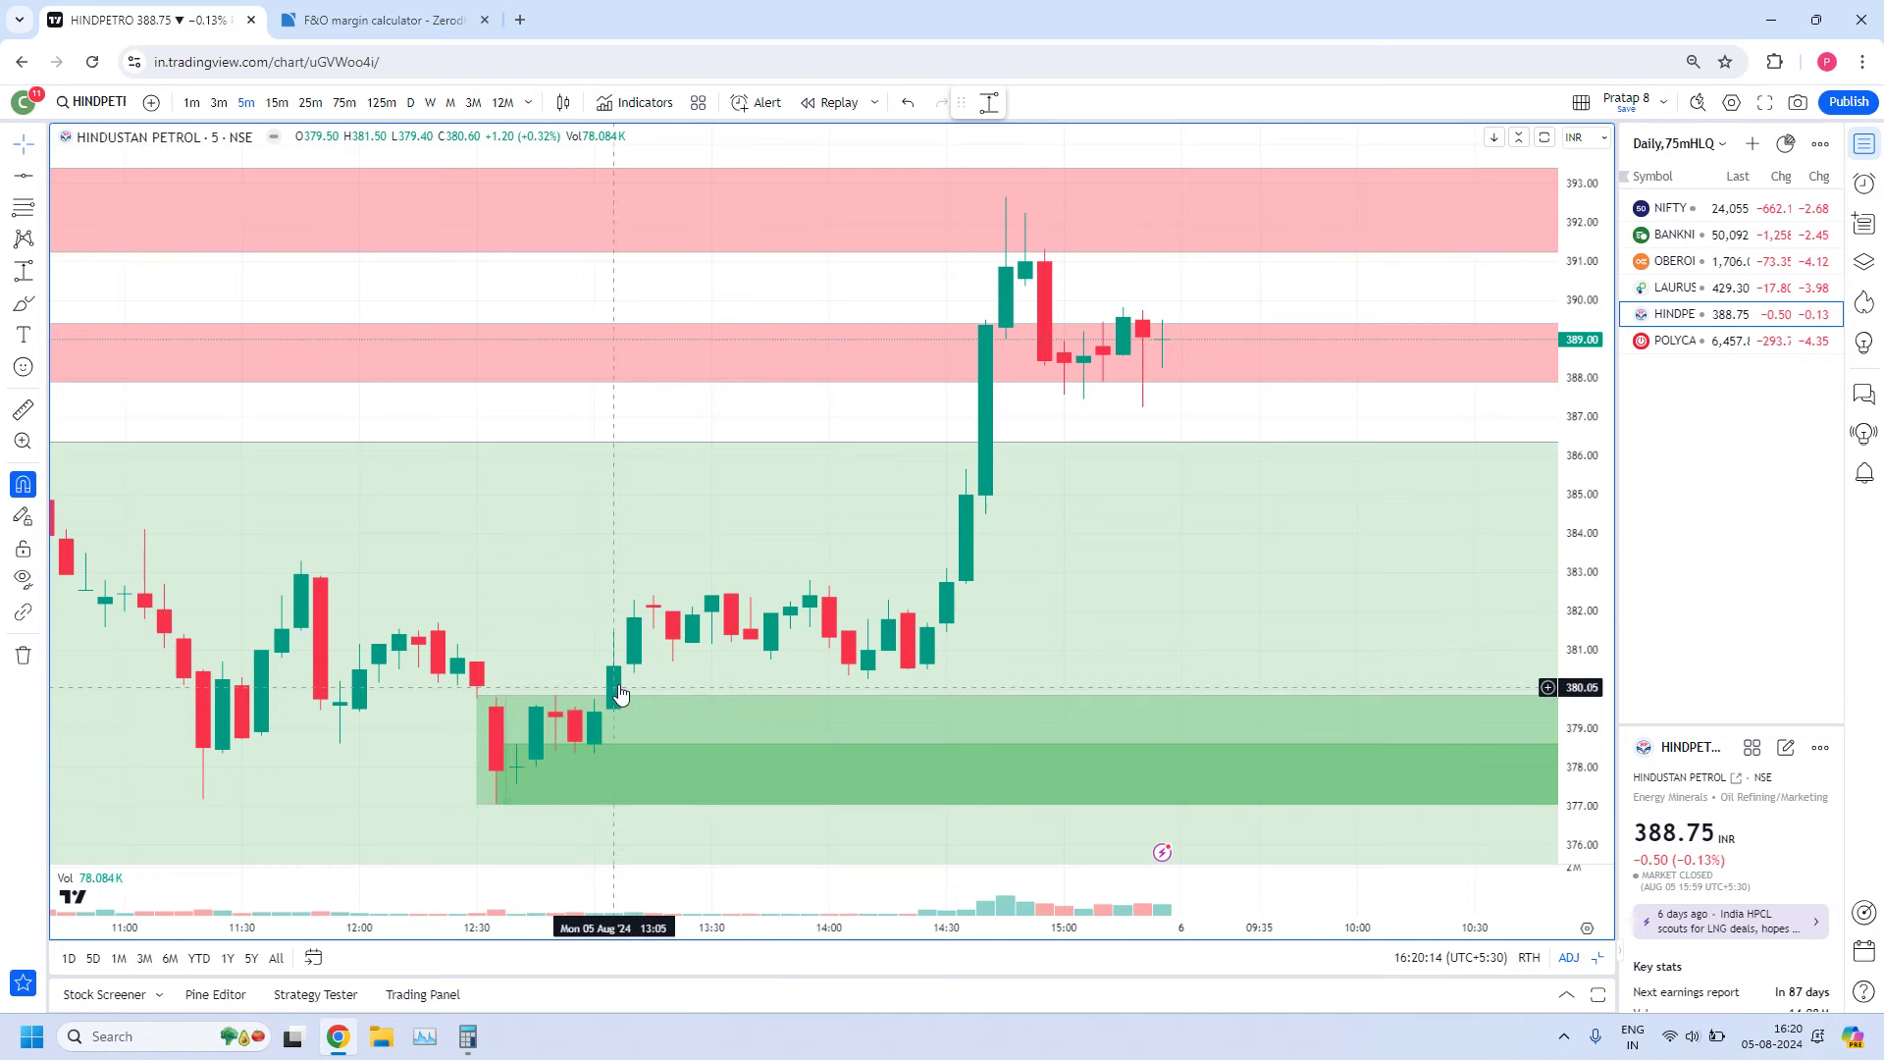
left_click(276, 108)
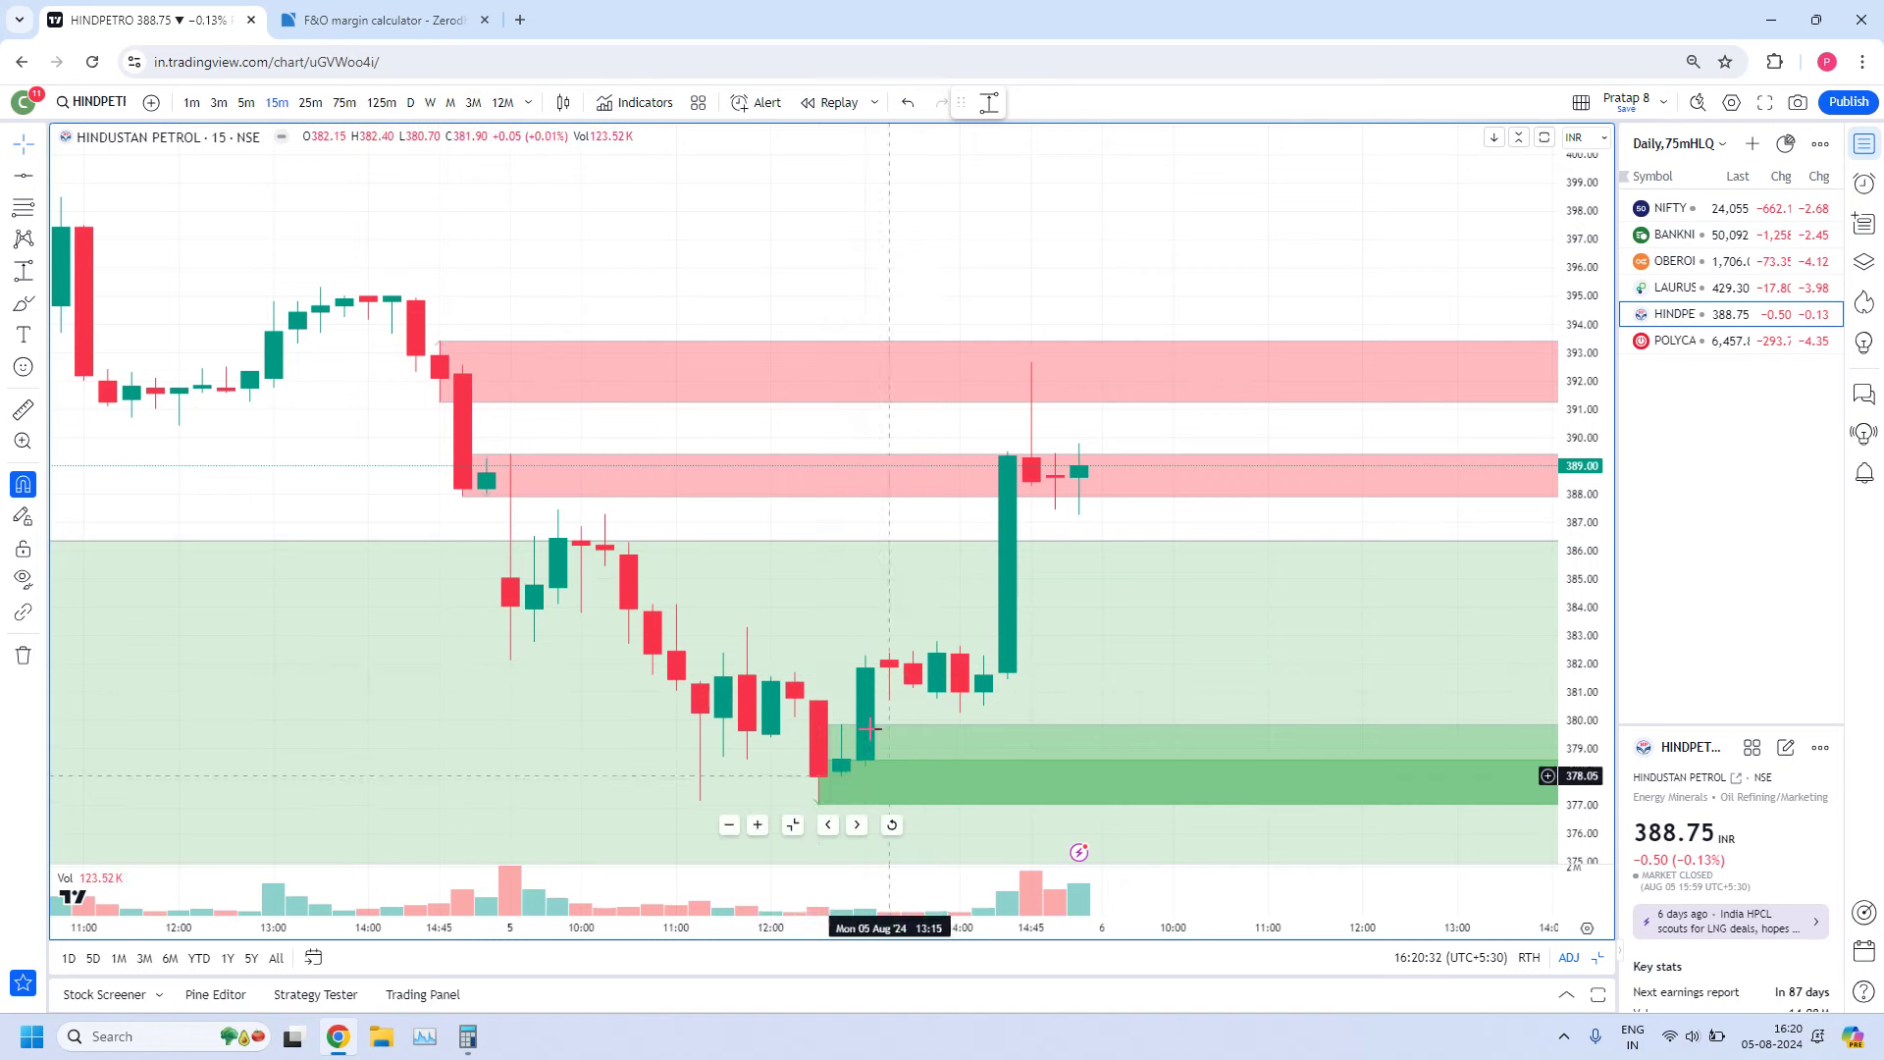
left_click(246, 102)
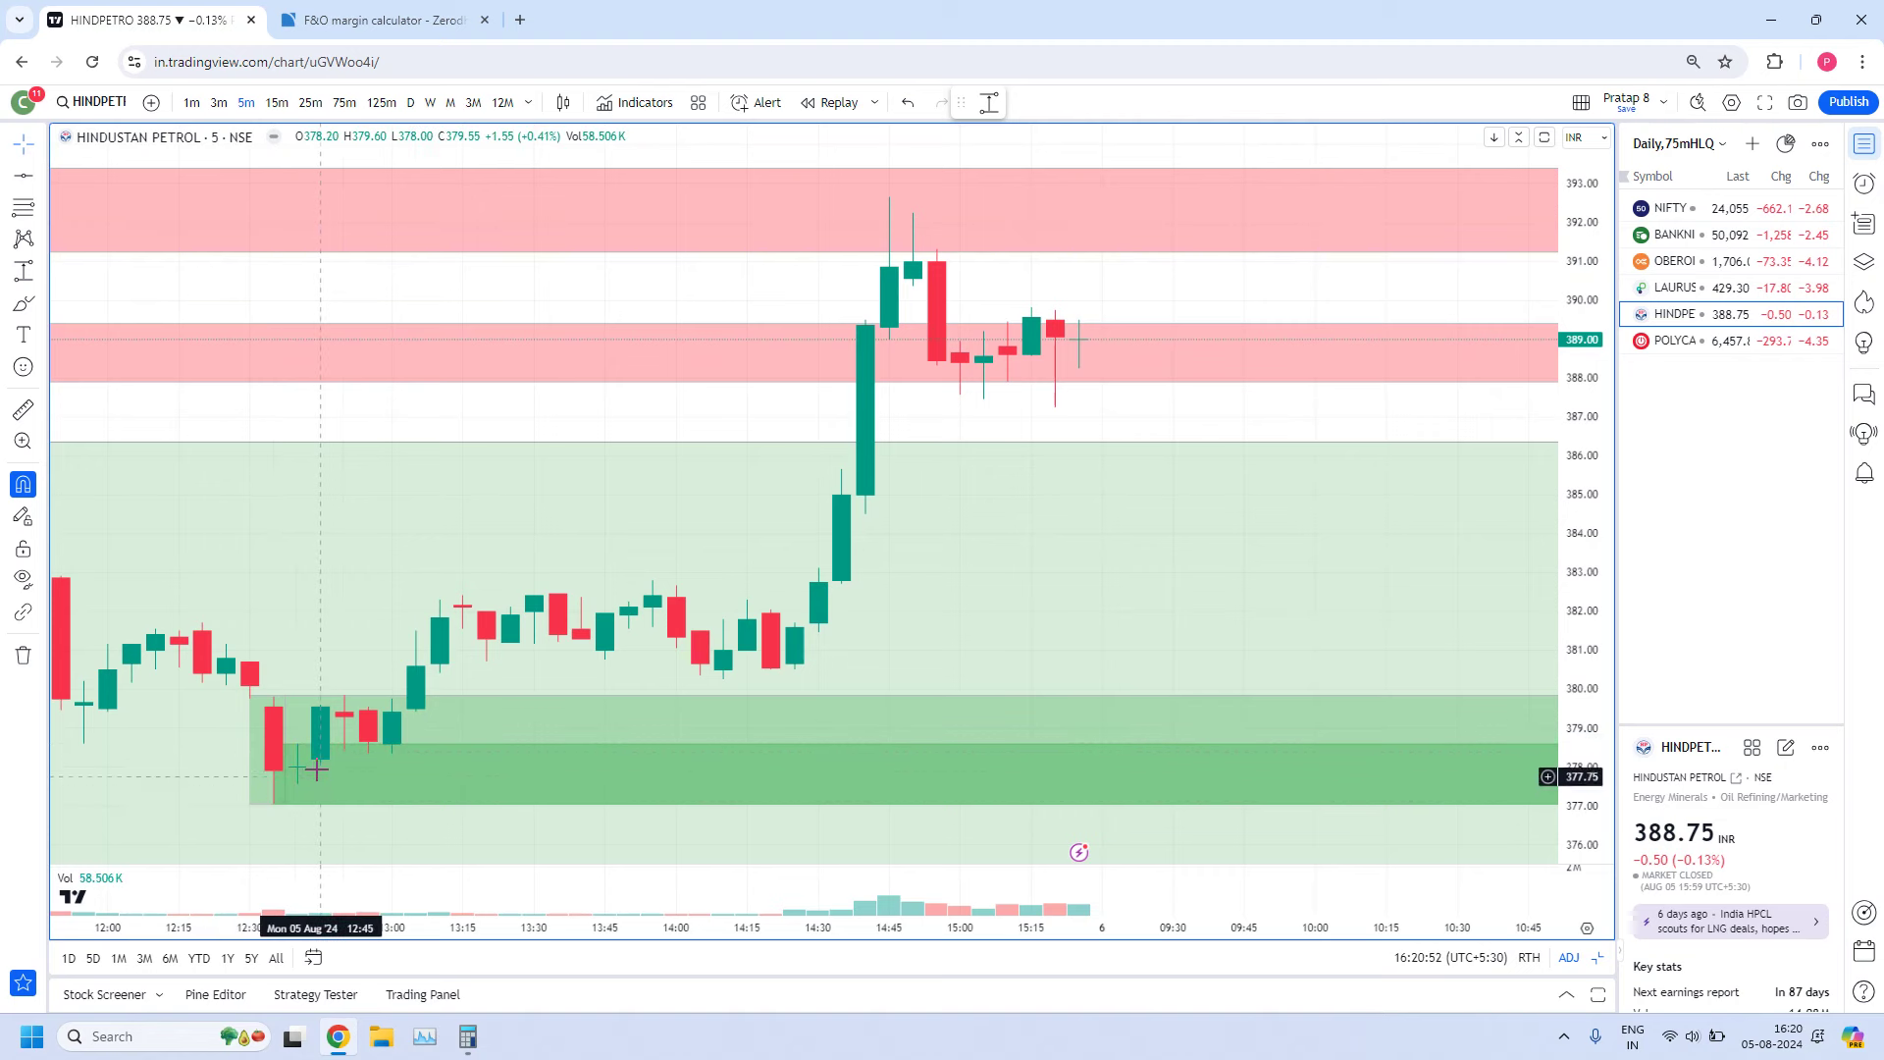
Try lowering the upper edge of the smallest demand zone to the base candle's body, and restore it to 378.60
left_click(289, 741)
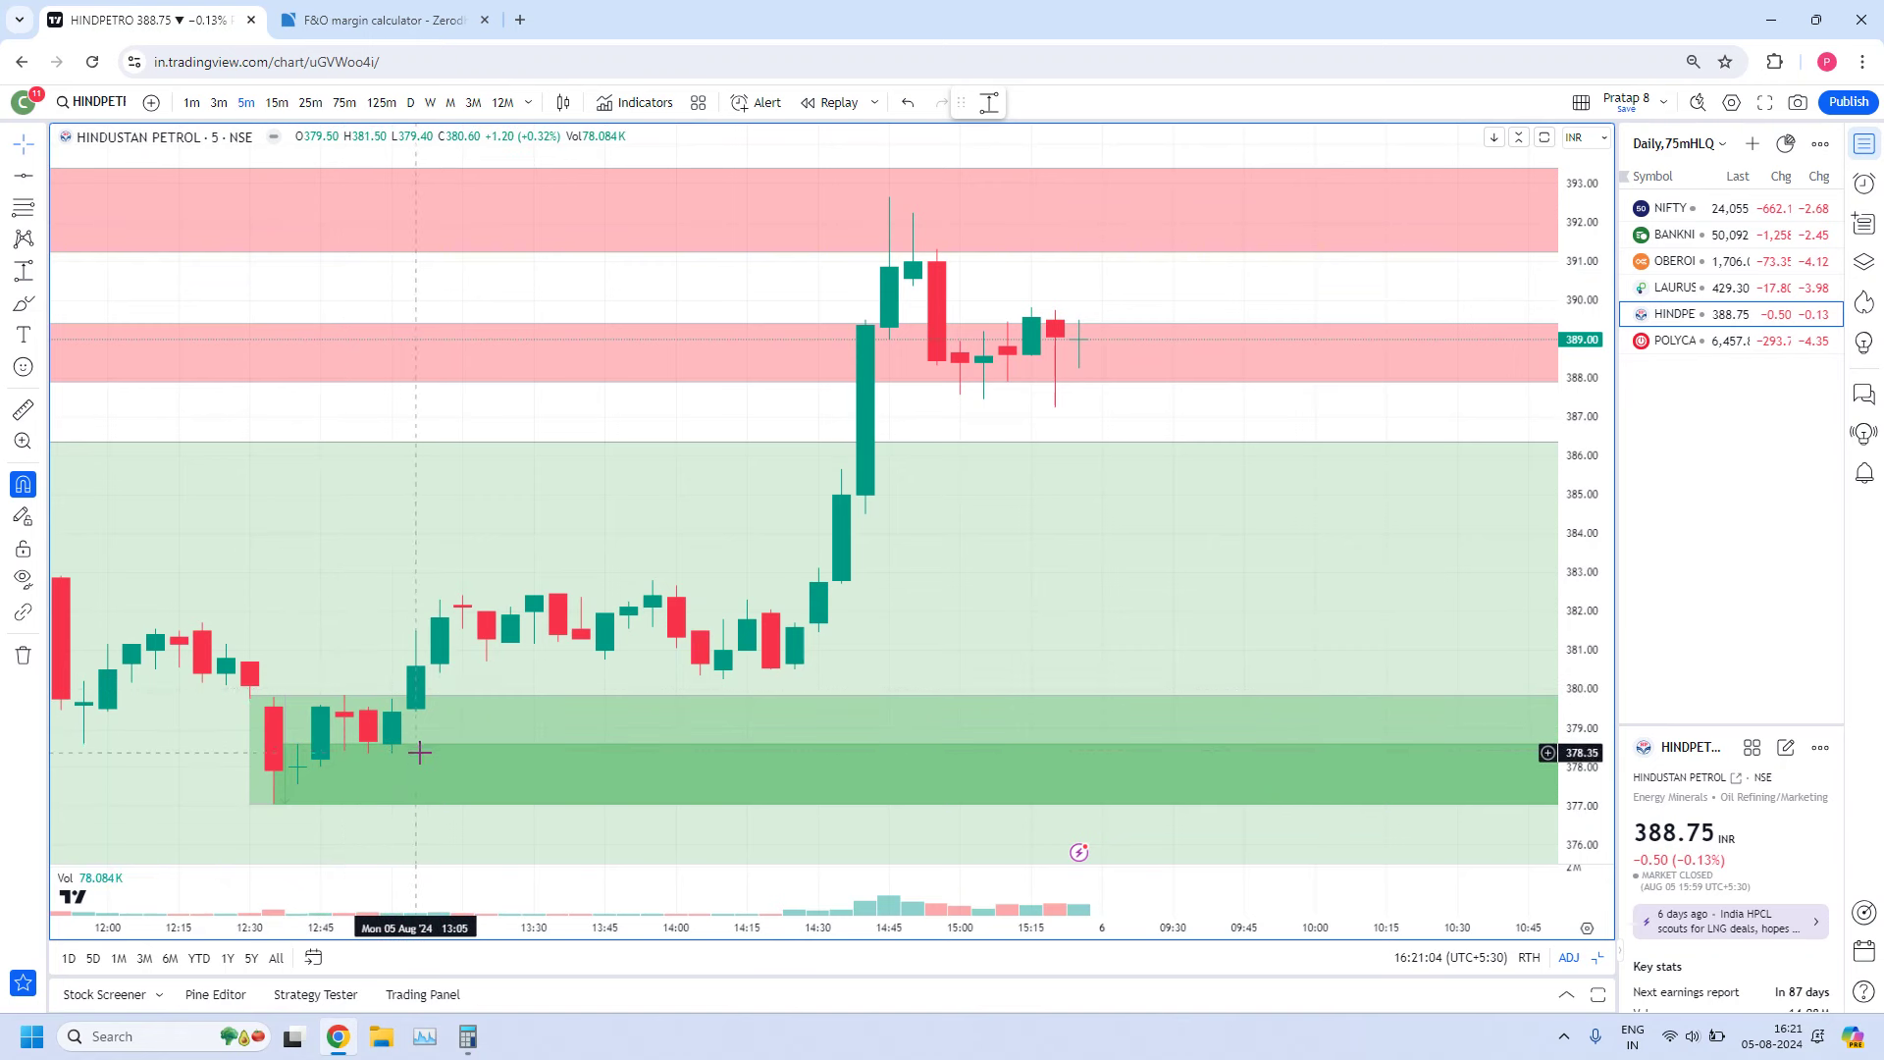
left_click_drag(296, 744, 298, 766)
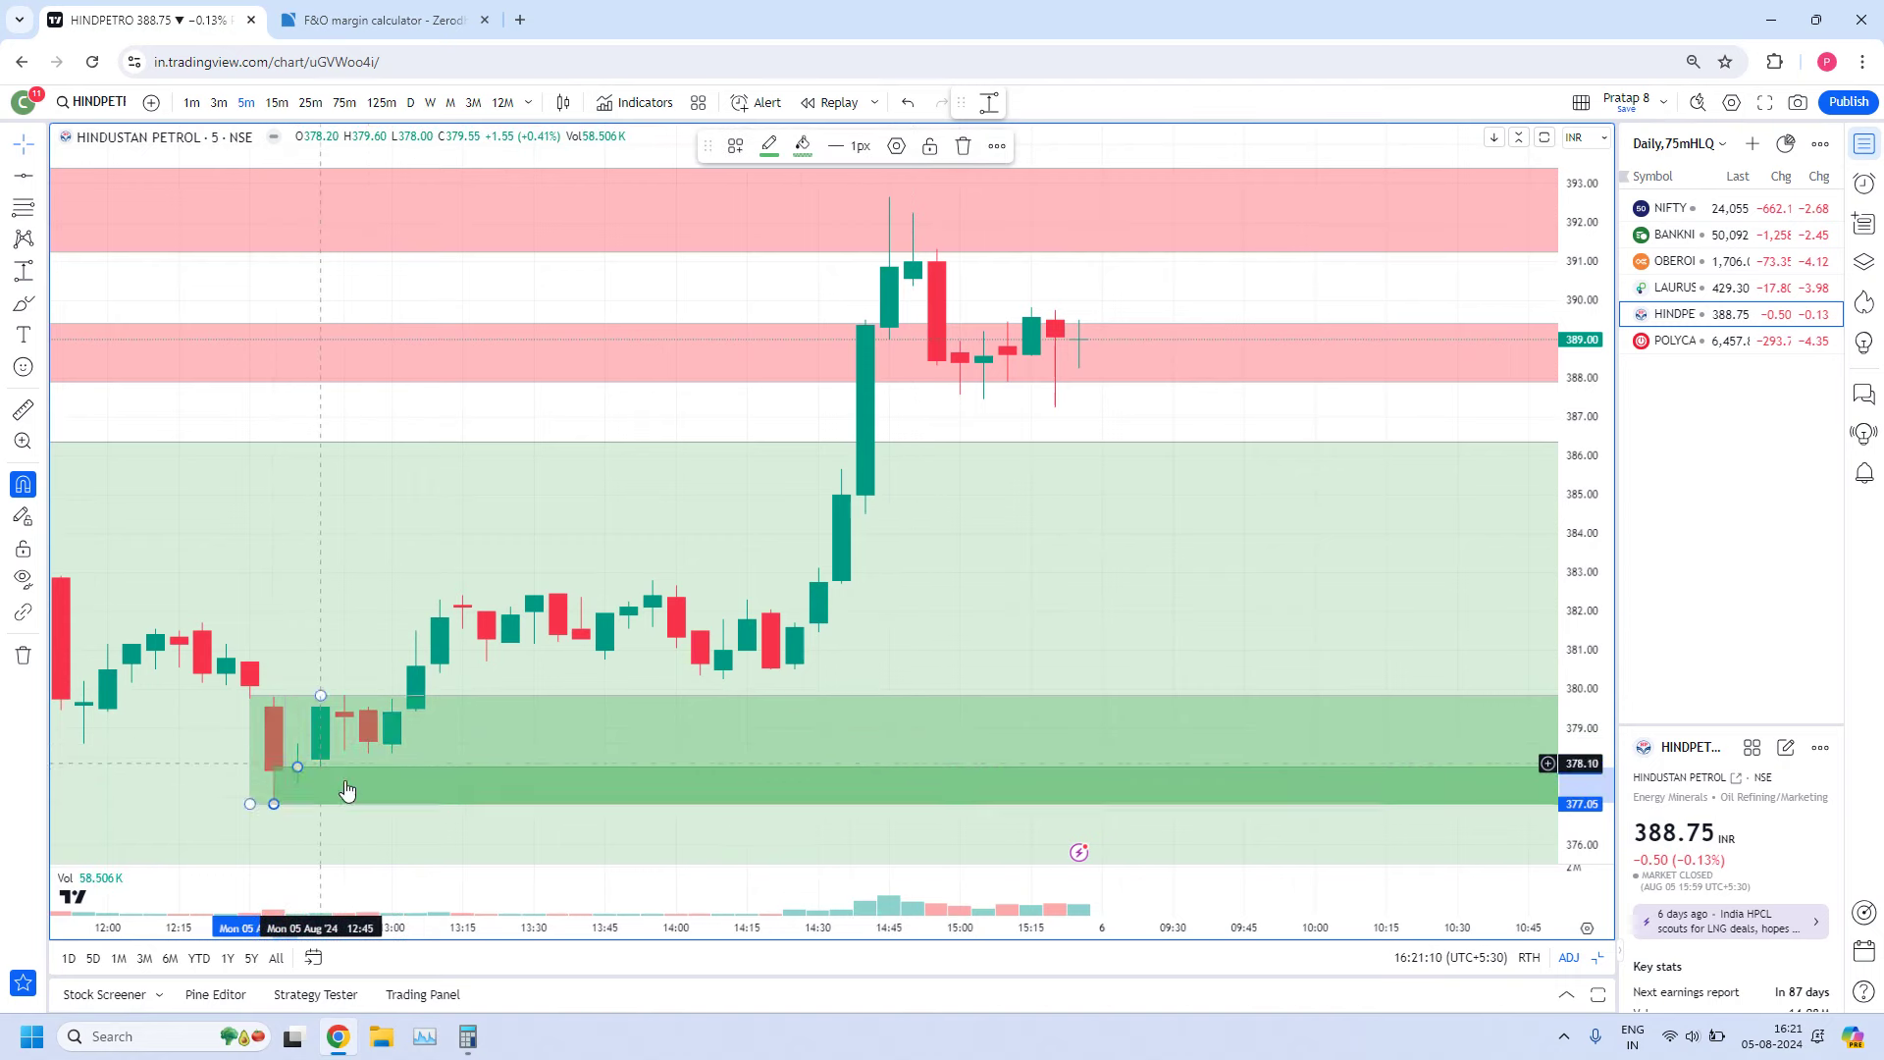
left_click_drag(298, 766, 298, 742)
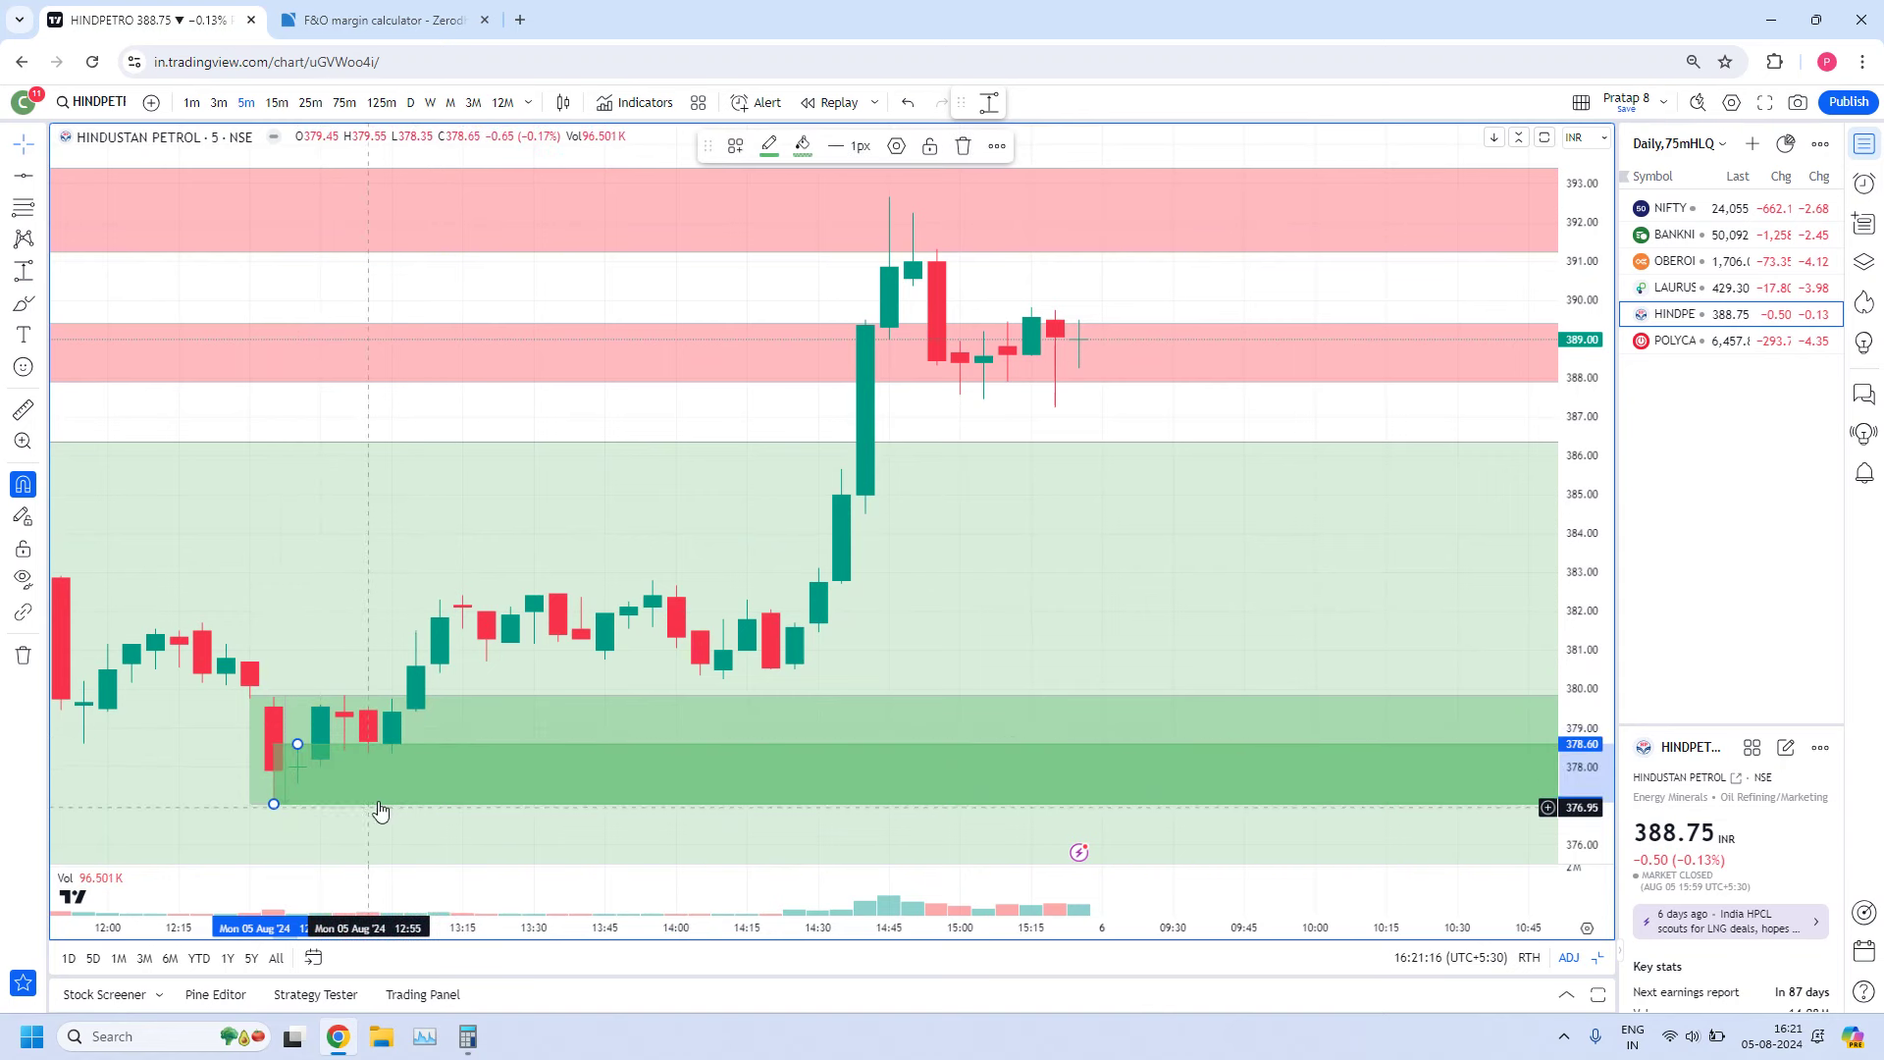
On the 15-minute timeframe, mark a demand zone from 382.35 down to the 30 July low at 370.10 with the 125/75 DZ template
scroll(1072, 551, "down", 5)
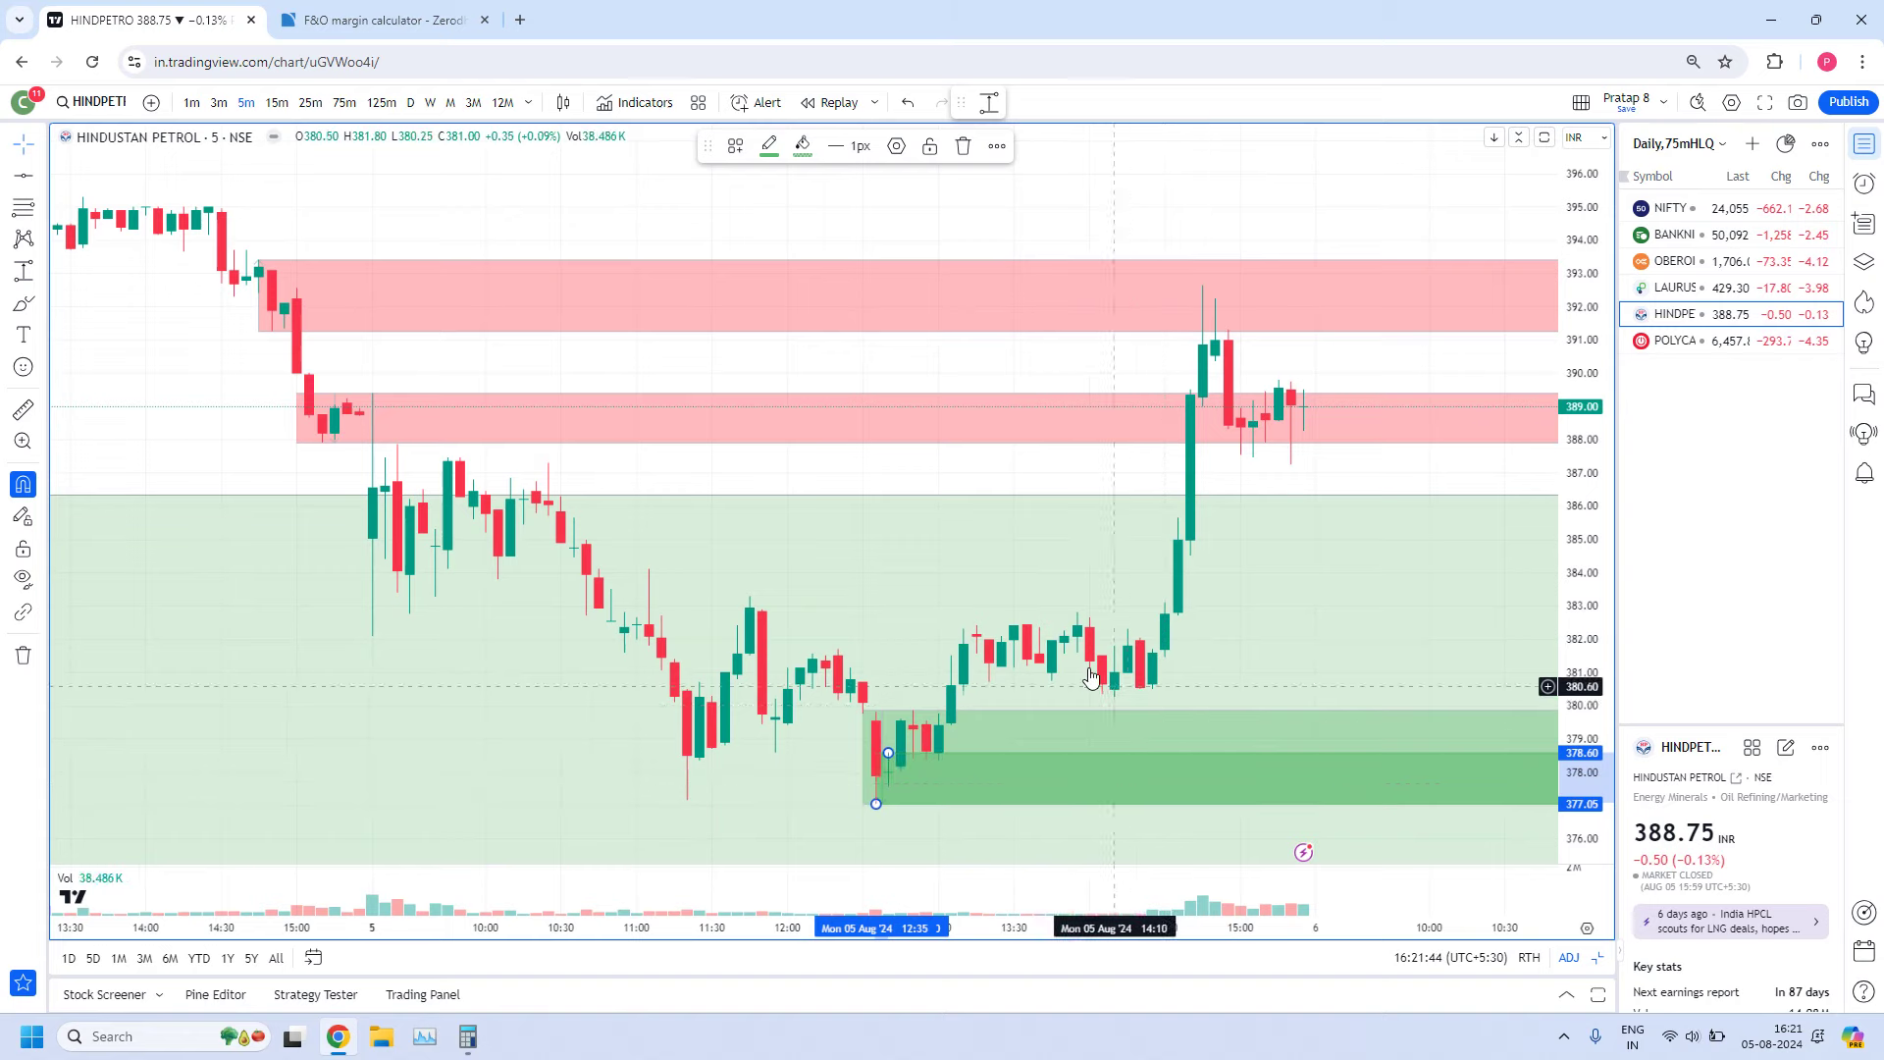
scroll(991, 697, "down", 6)
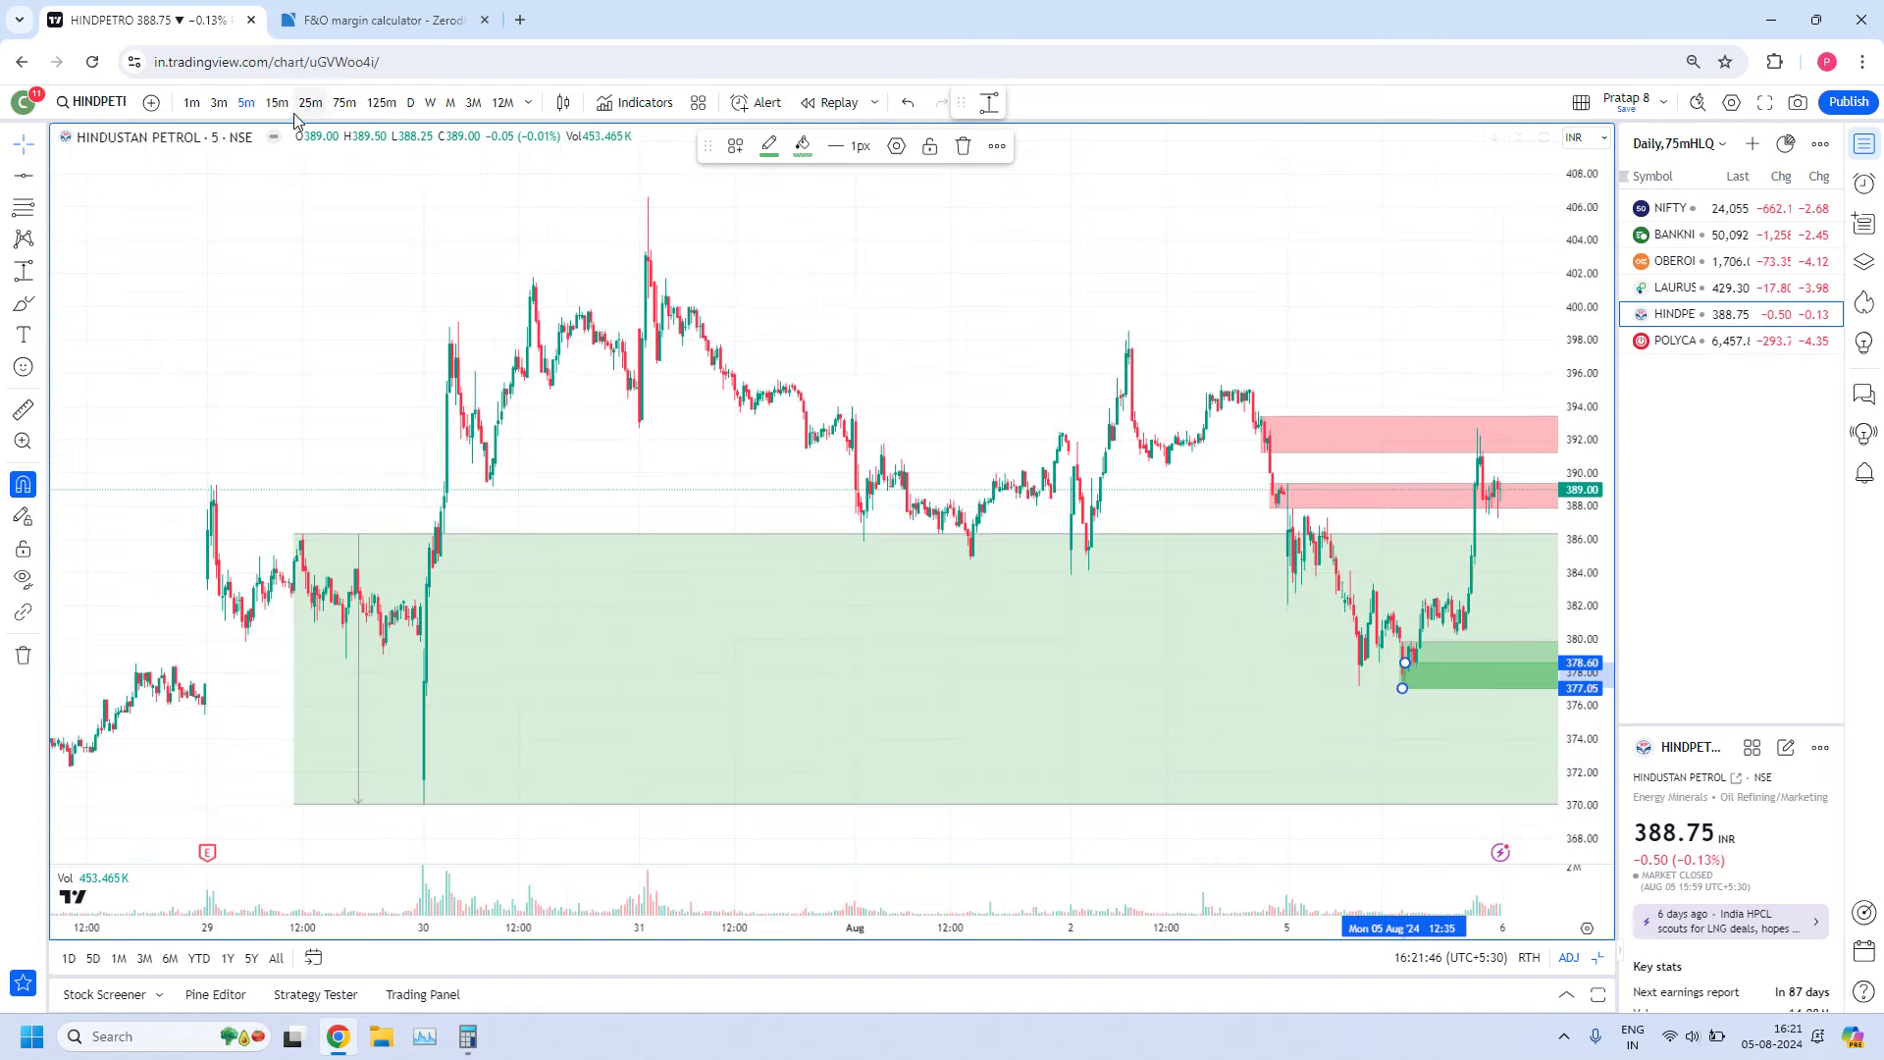
left_click(277, 102)
scroll(1083, 561, "up", 6)
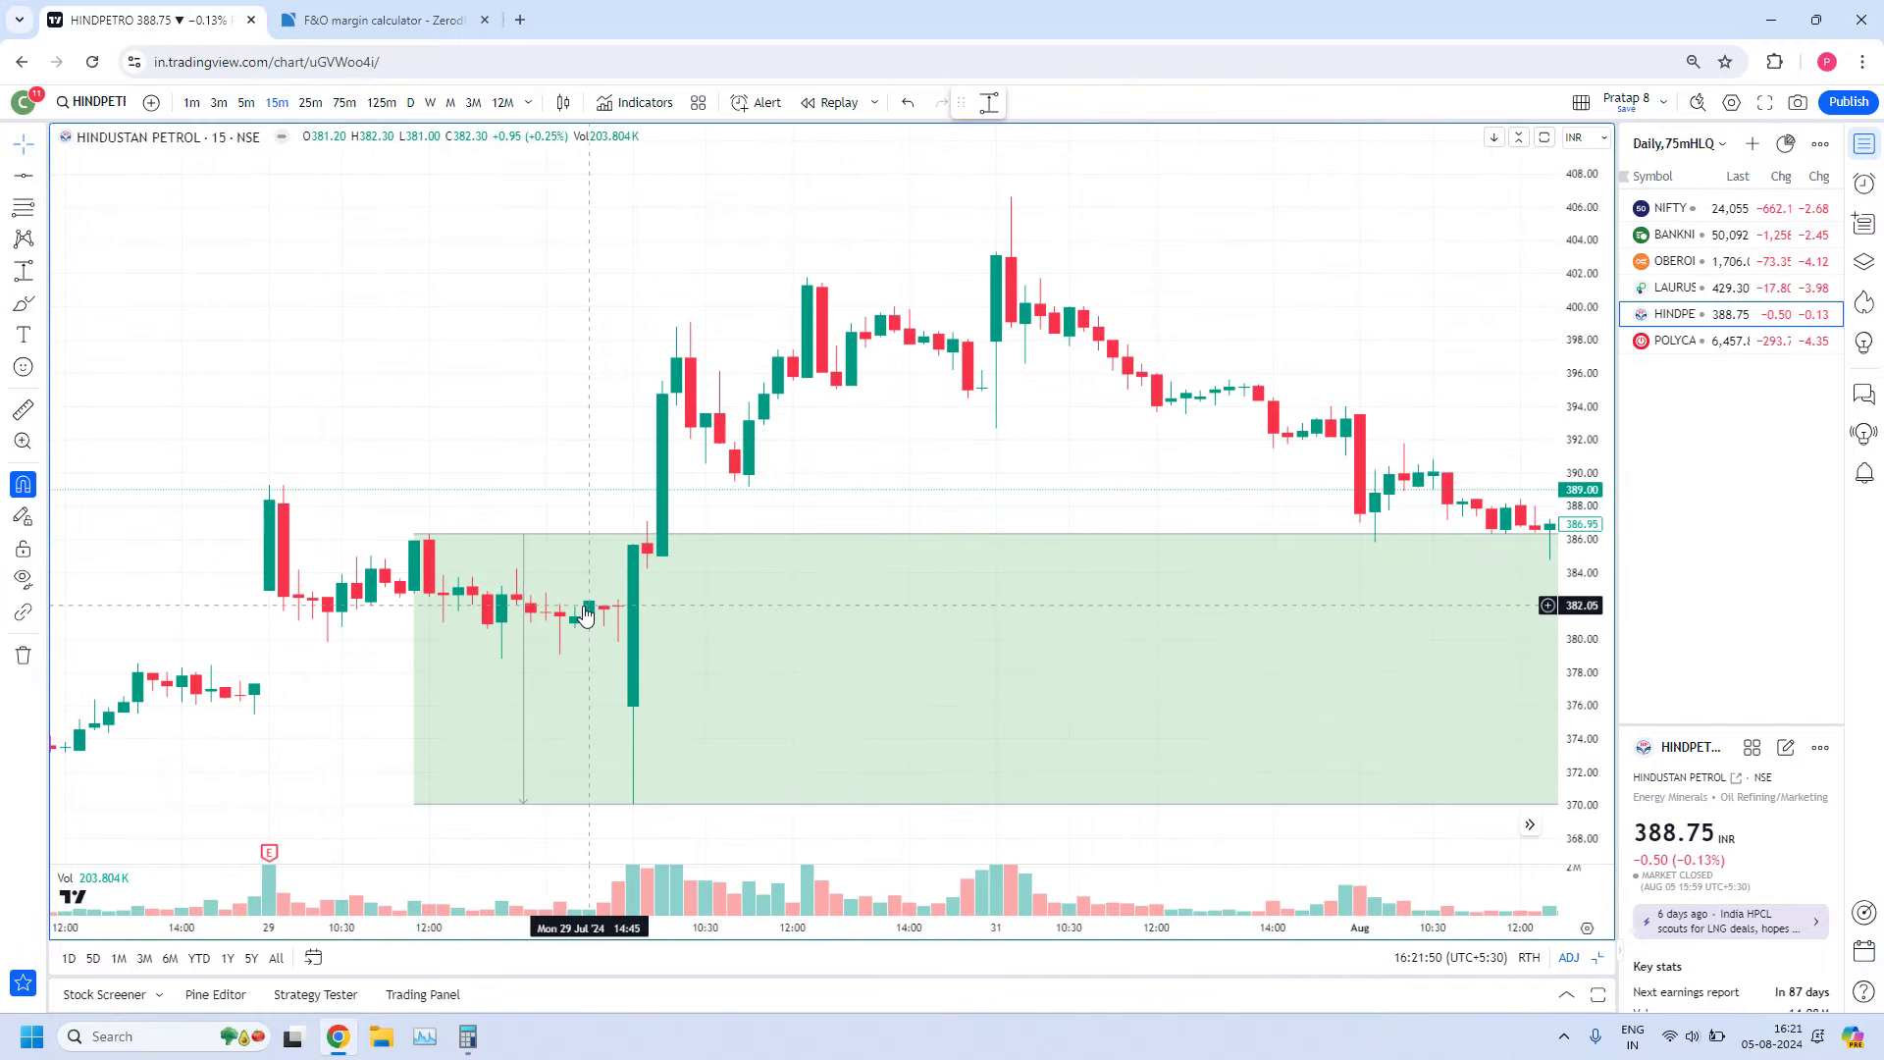
left_click(989, 104)
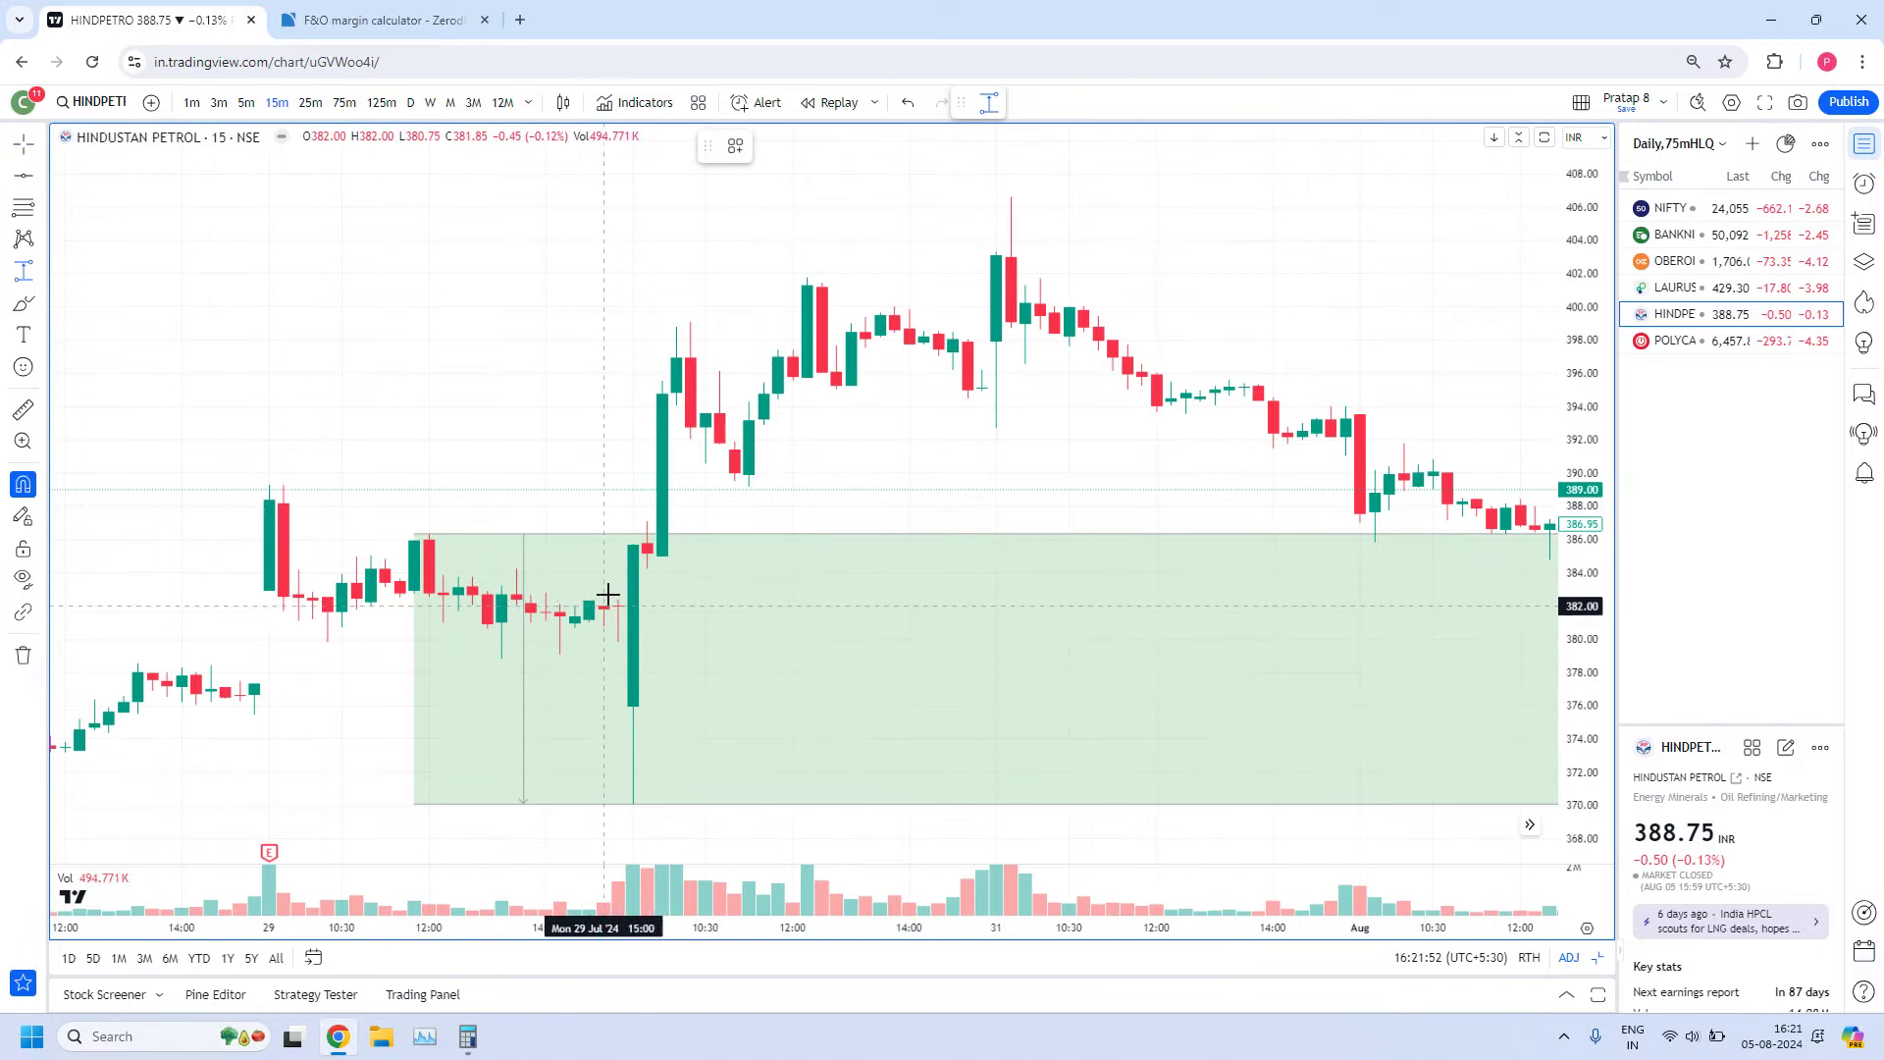
left_click(618, 600)
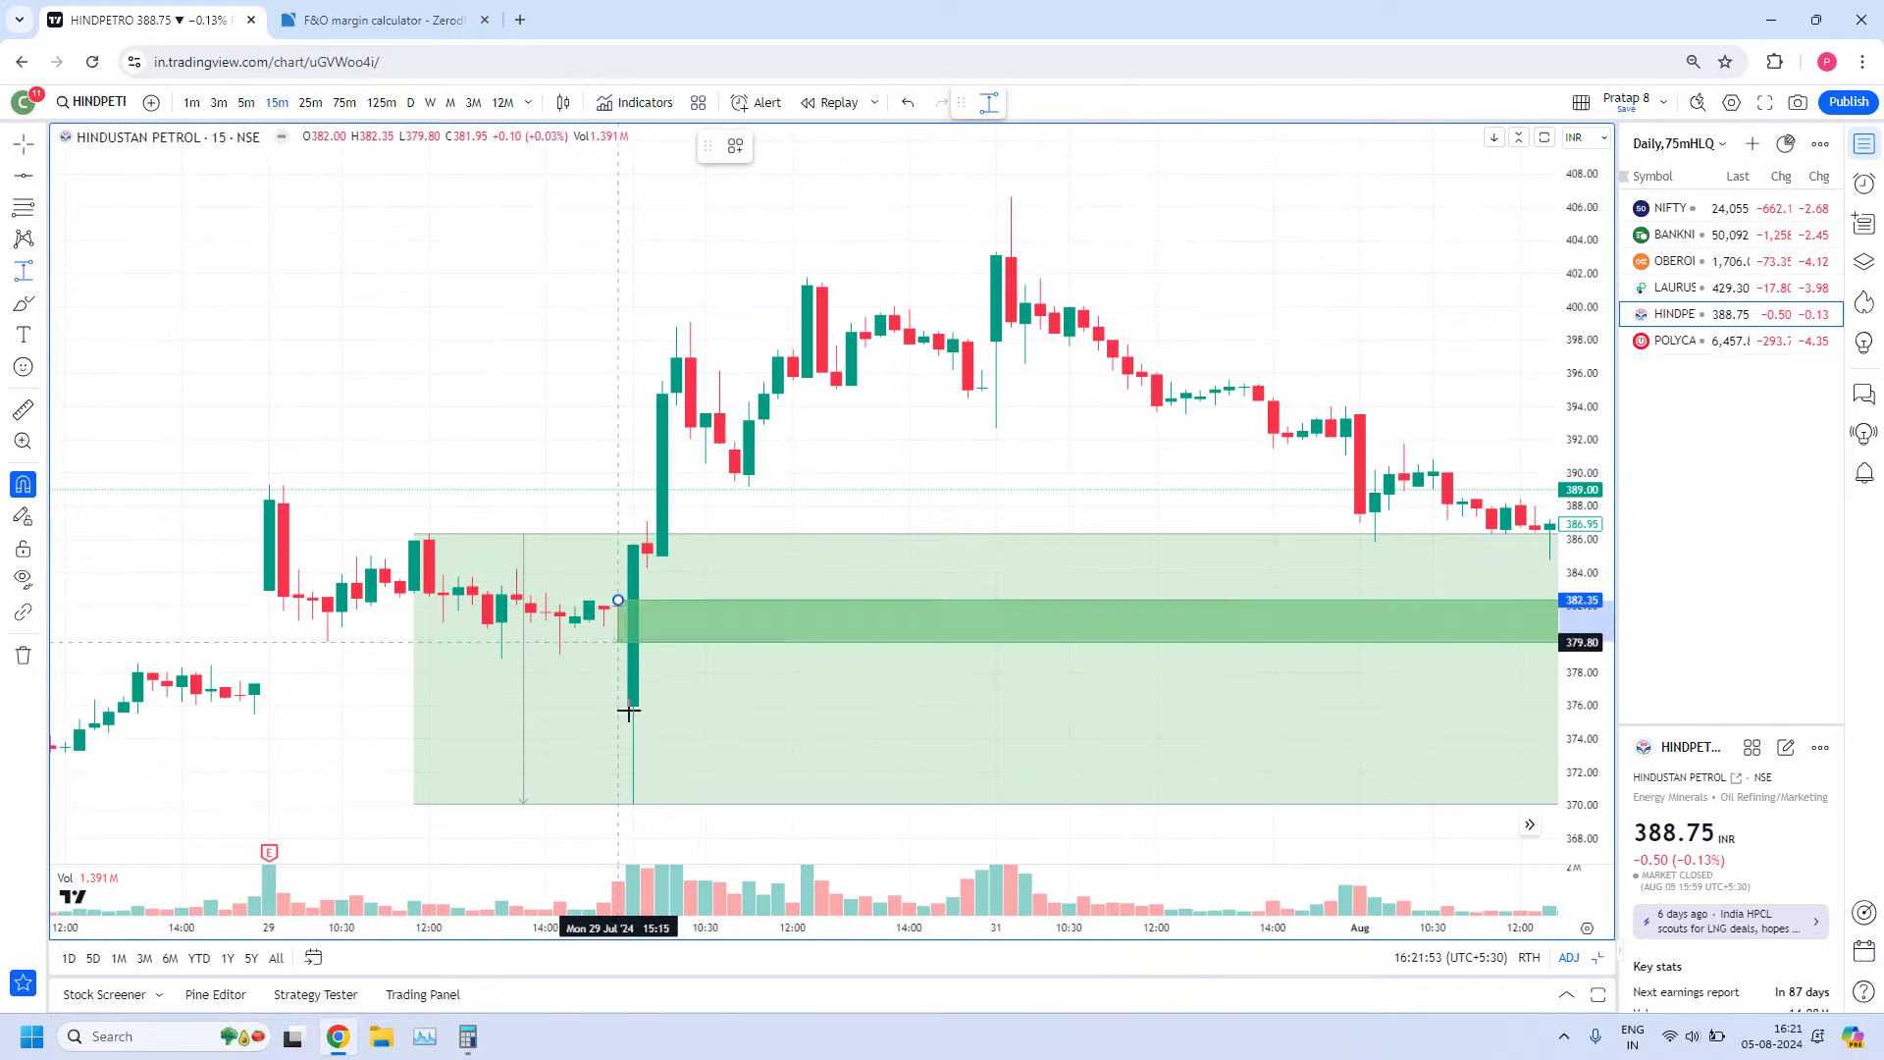
left_click(639, 808)
right_click(636, 805)
mouse_move(699, 608)
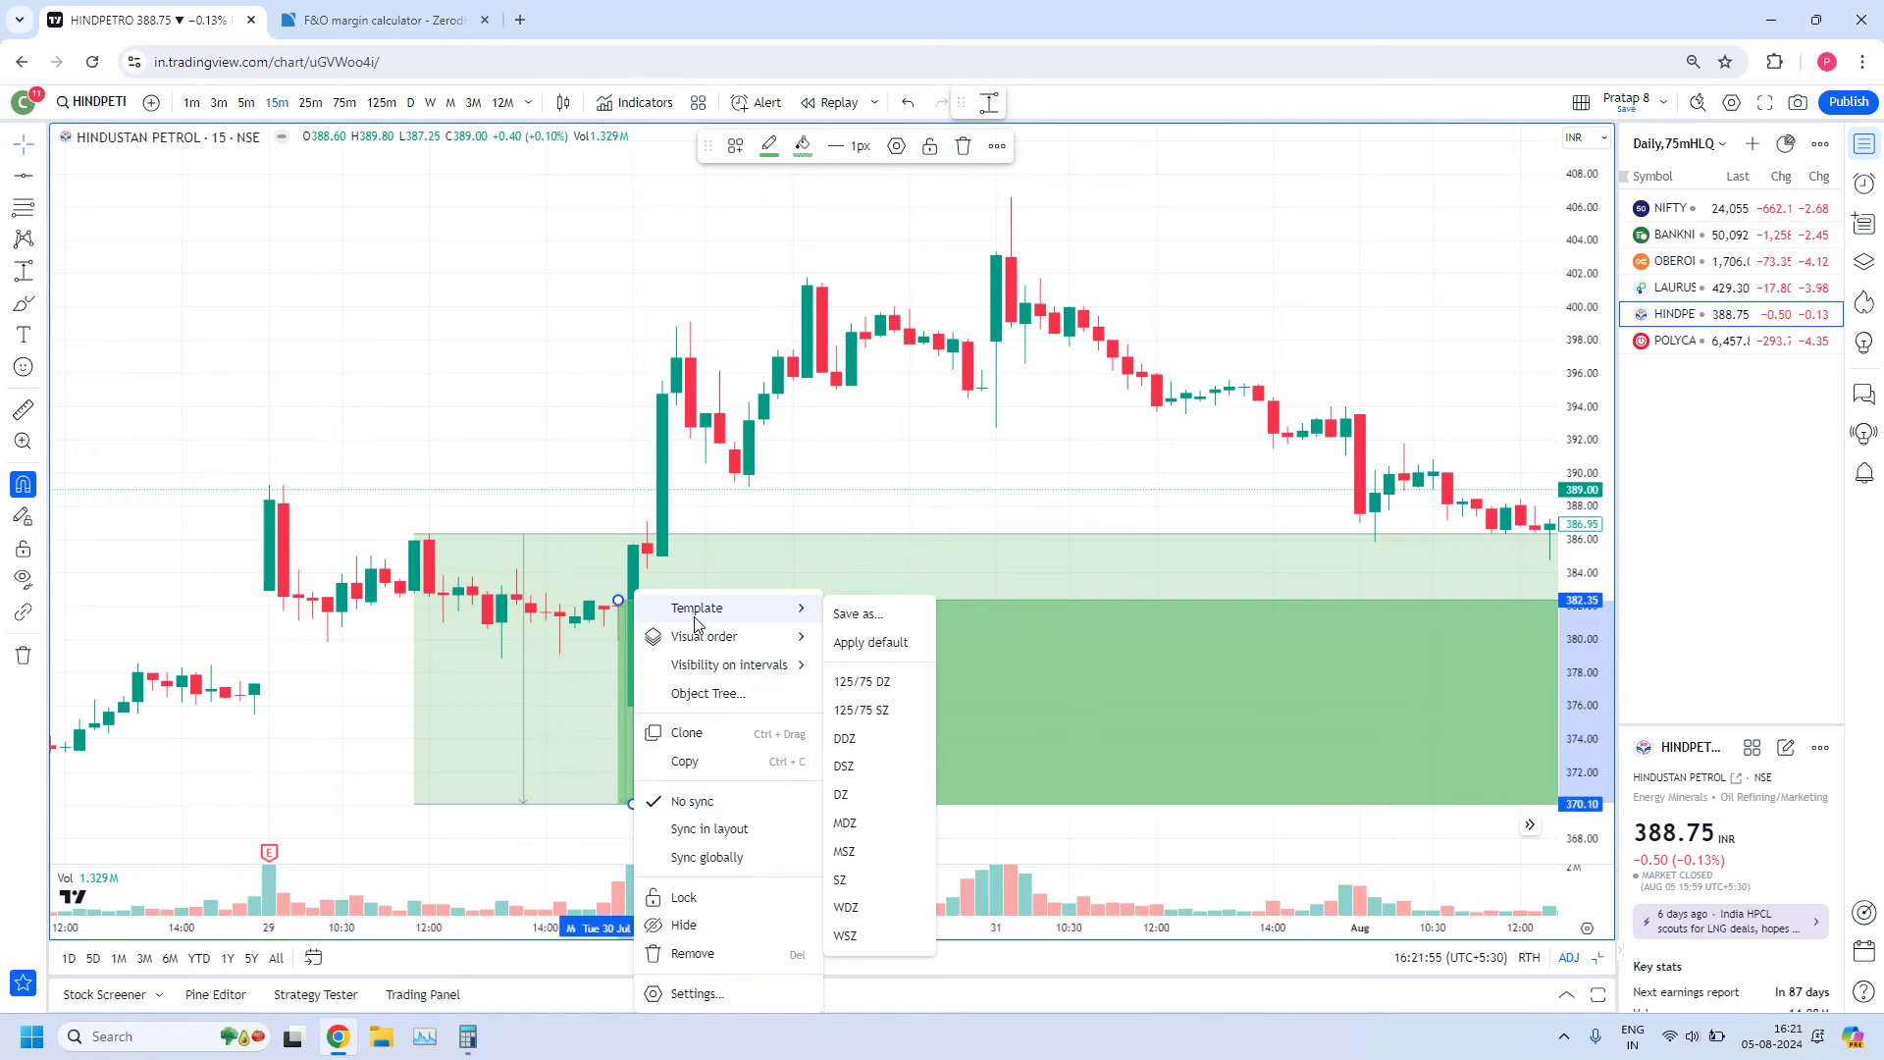
left_click(862, 683)
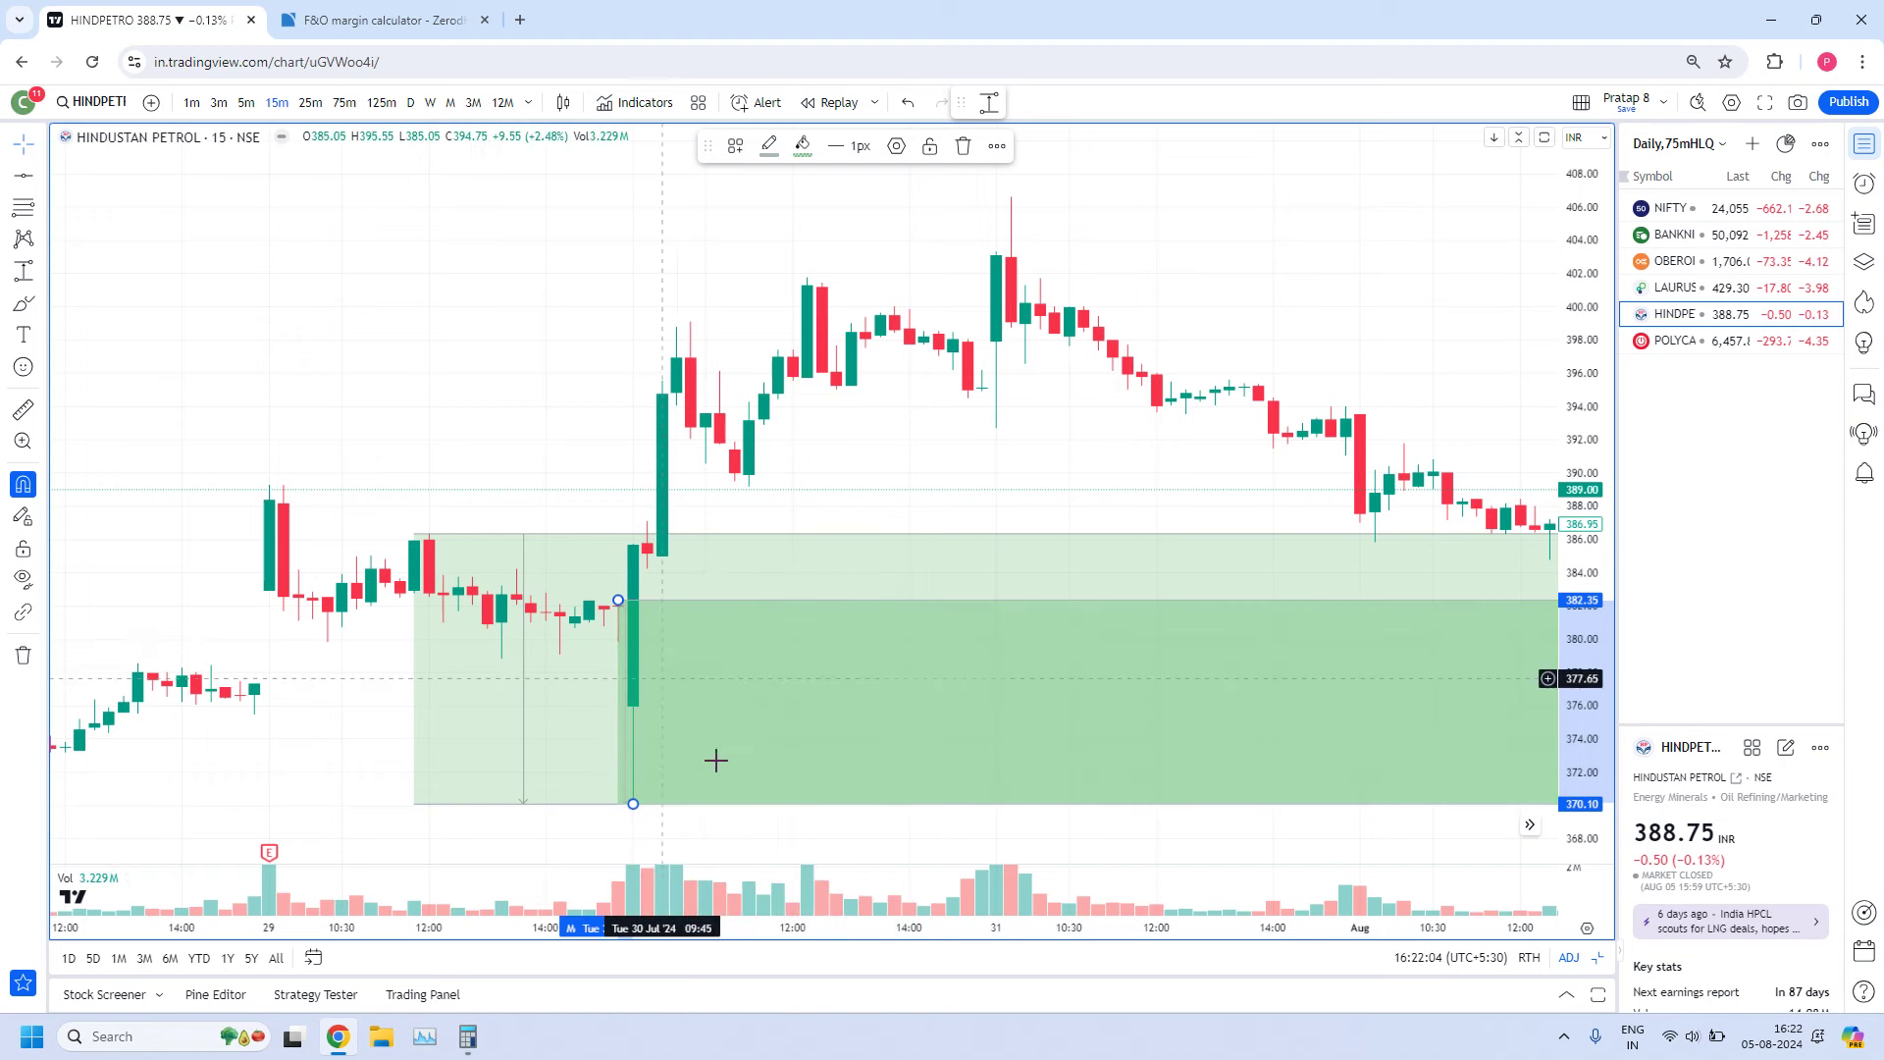
Return to the latest candles on the 5-minute timeframe and delete the demand zone spanning 379.85 to 377.05
scroll(908, 462, "down", 3)
left_click_drag(1337, 202, 291, 195)
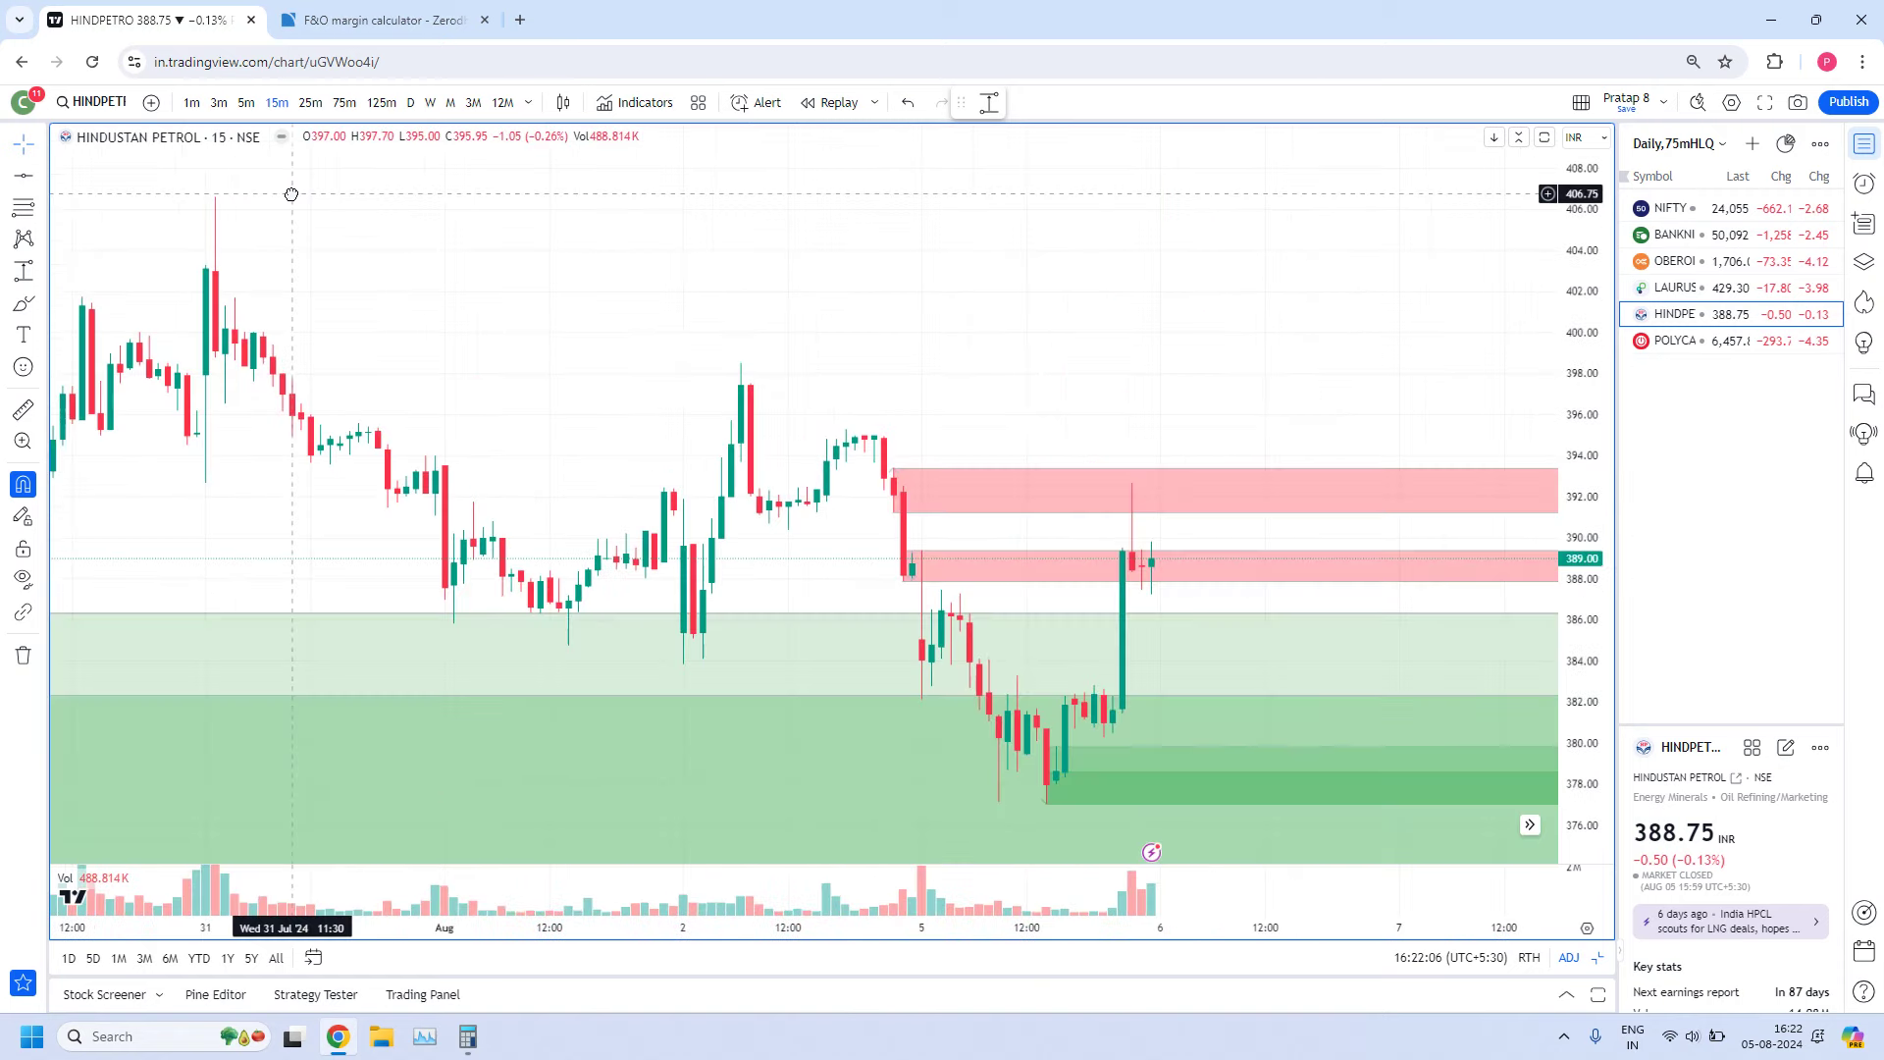
left_click(247, 103)
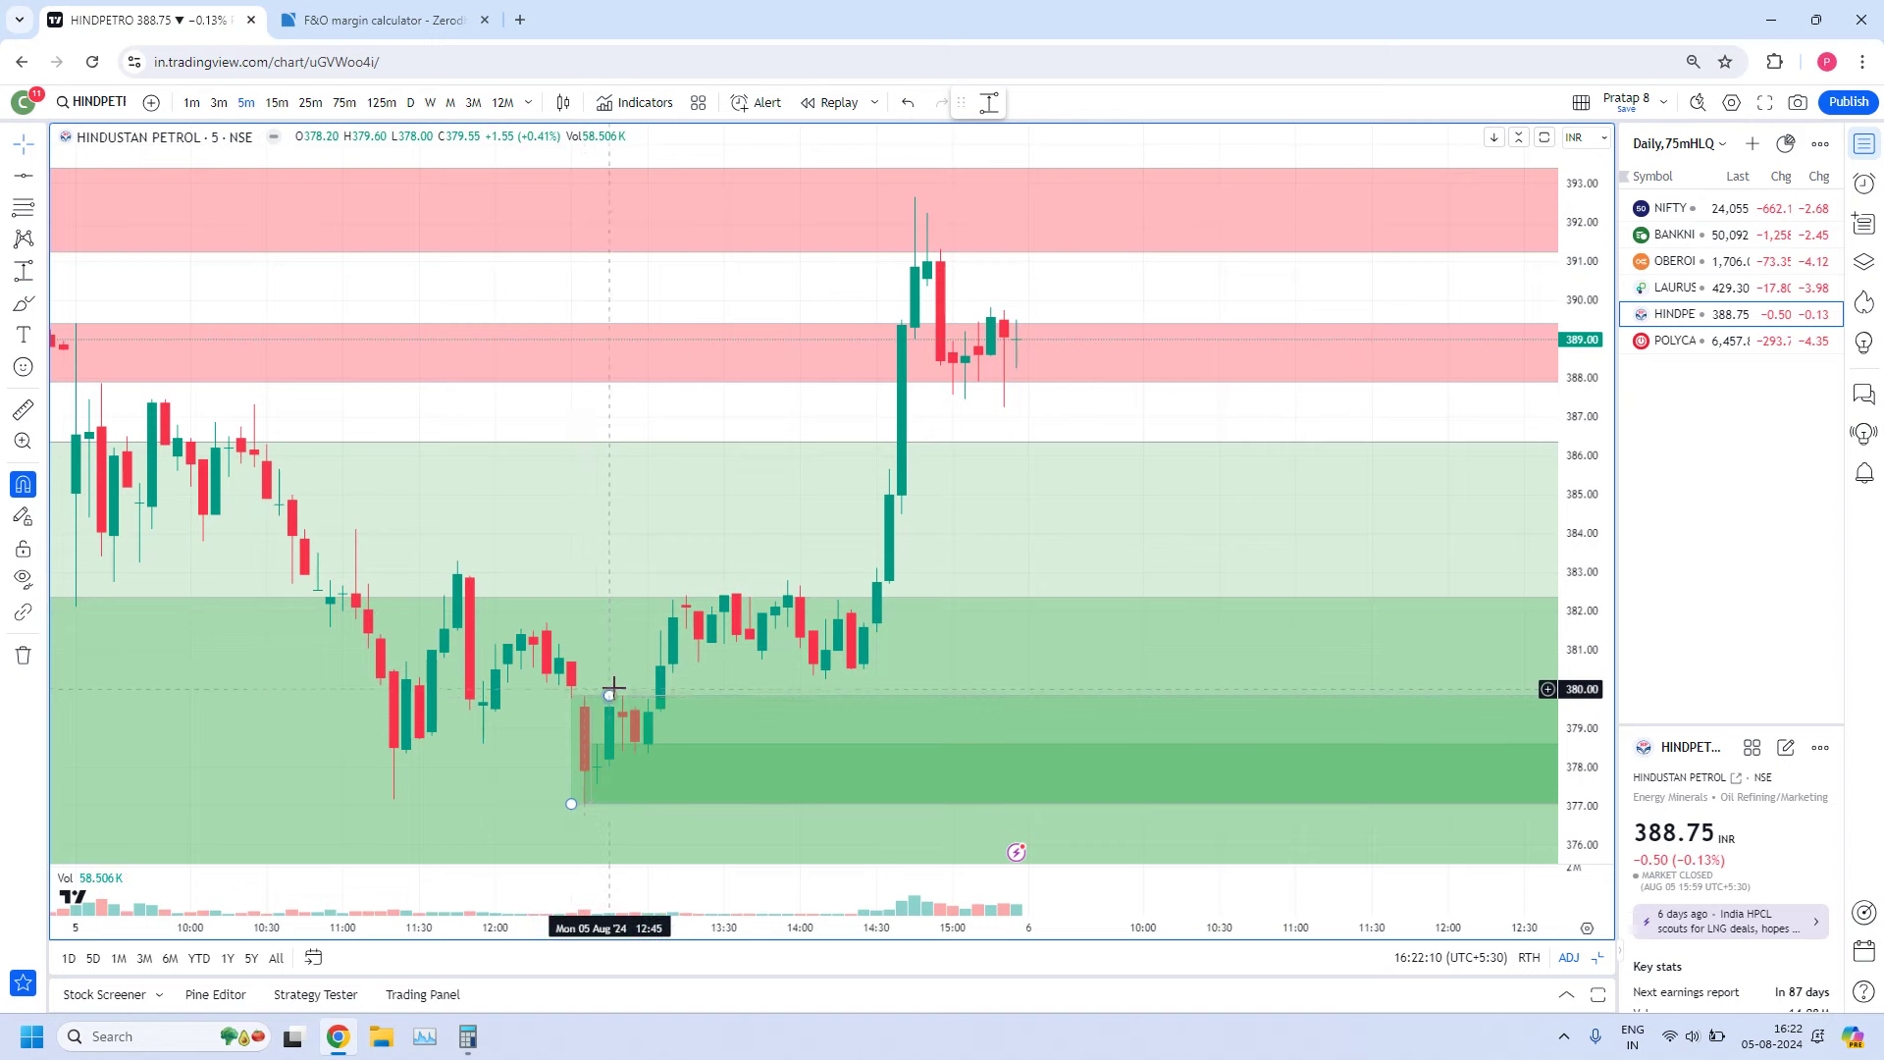
left_click(611, 697)
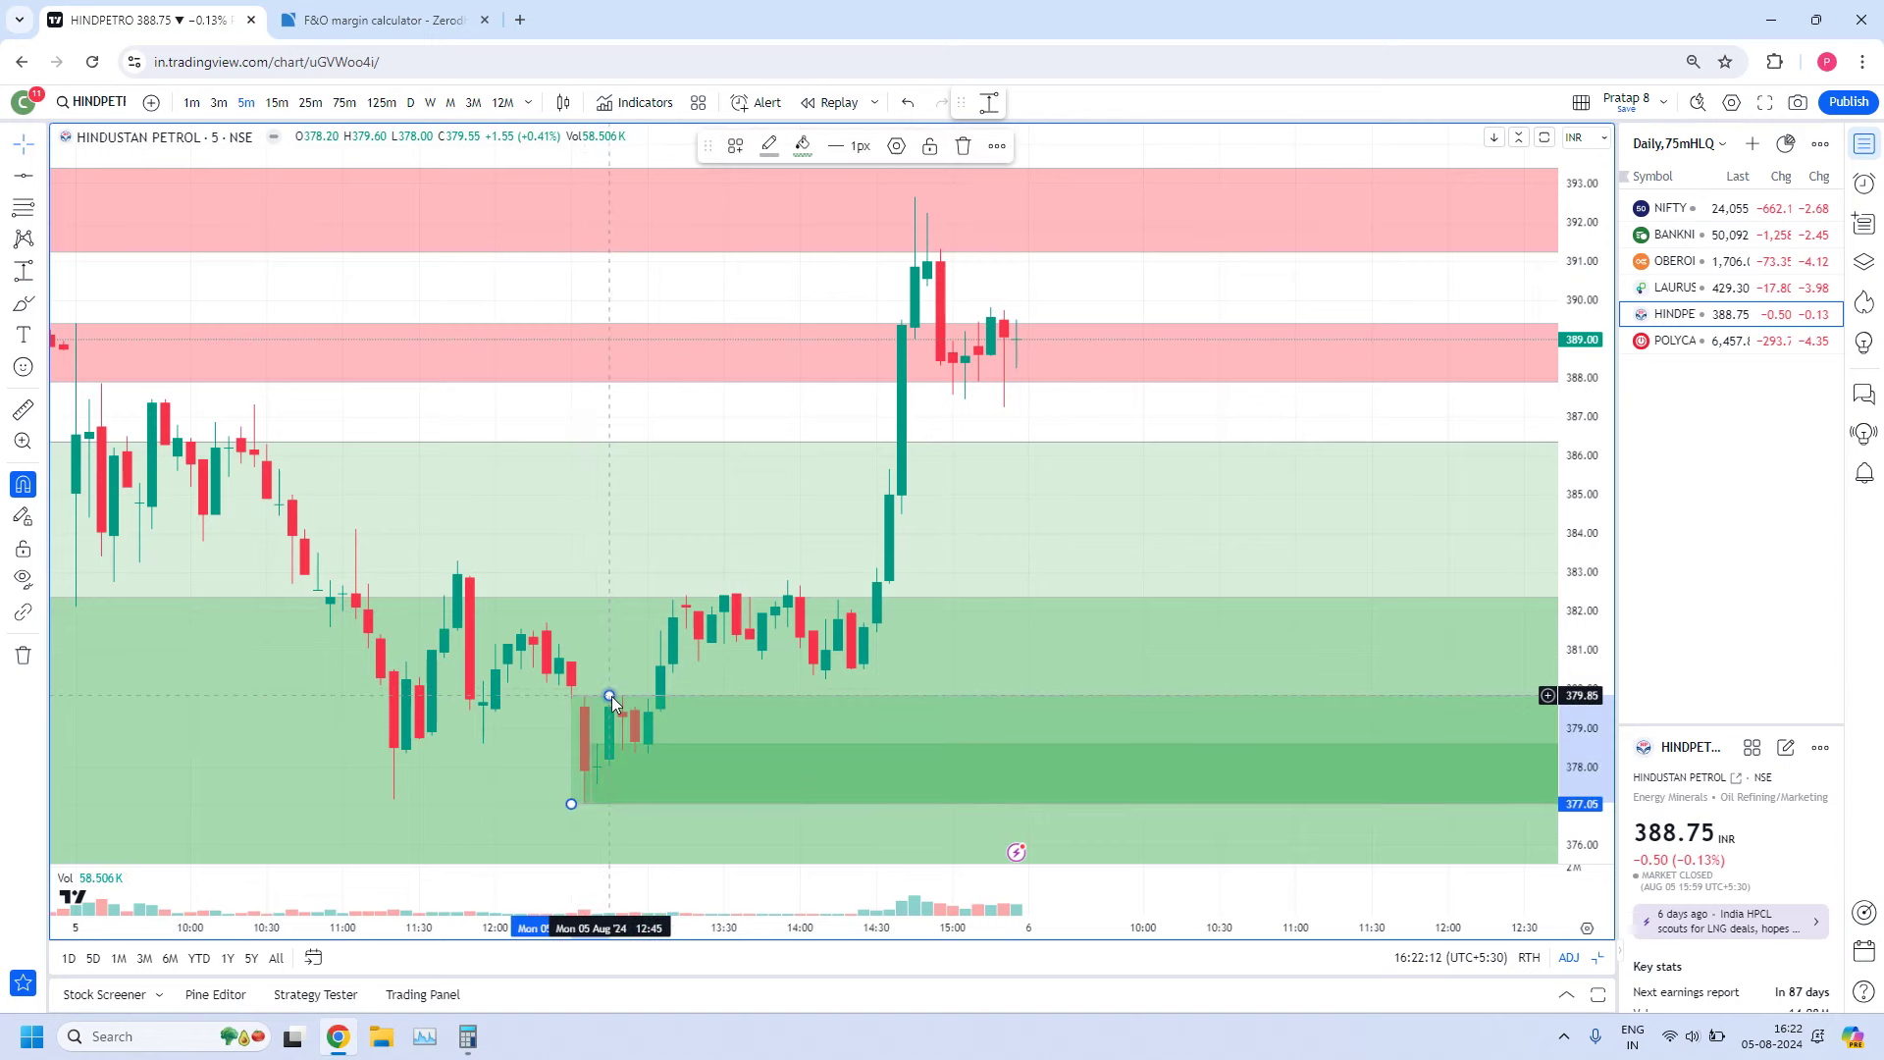
key("Delete")
Examine how the price moves between the nested green demand zones and the red supply zones on the 5-minute chart
scroll(746, 702, "down", 5)
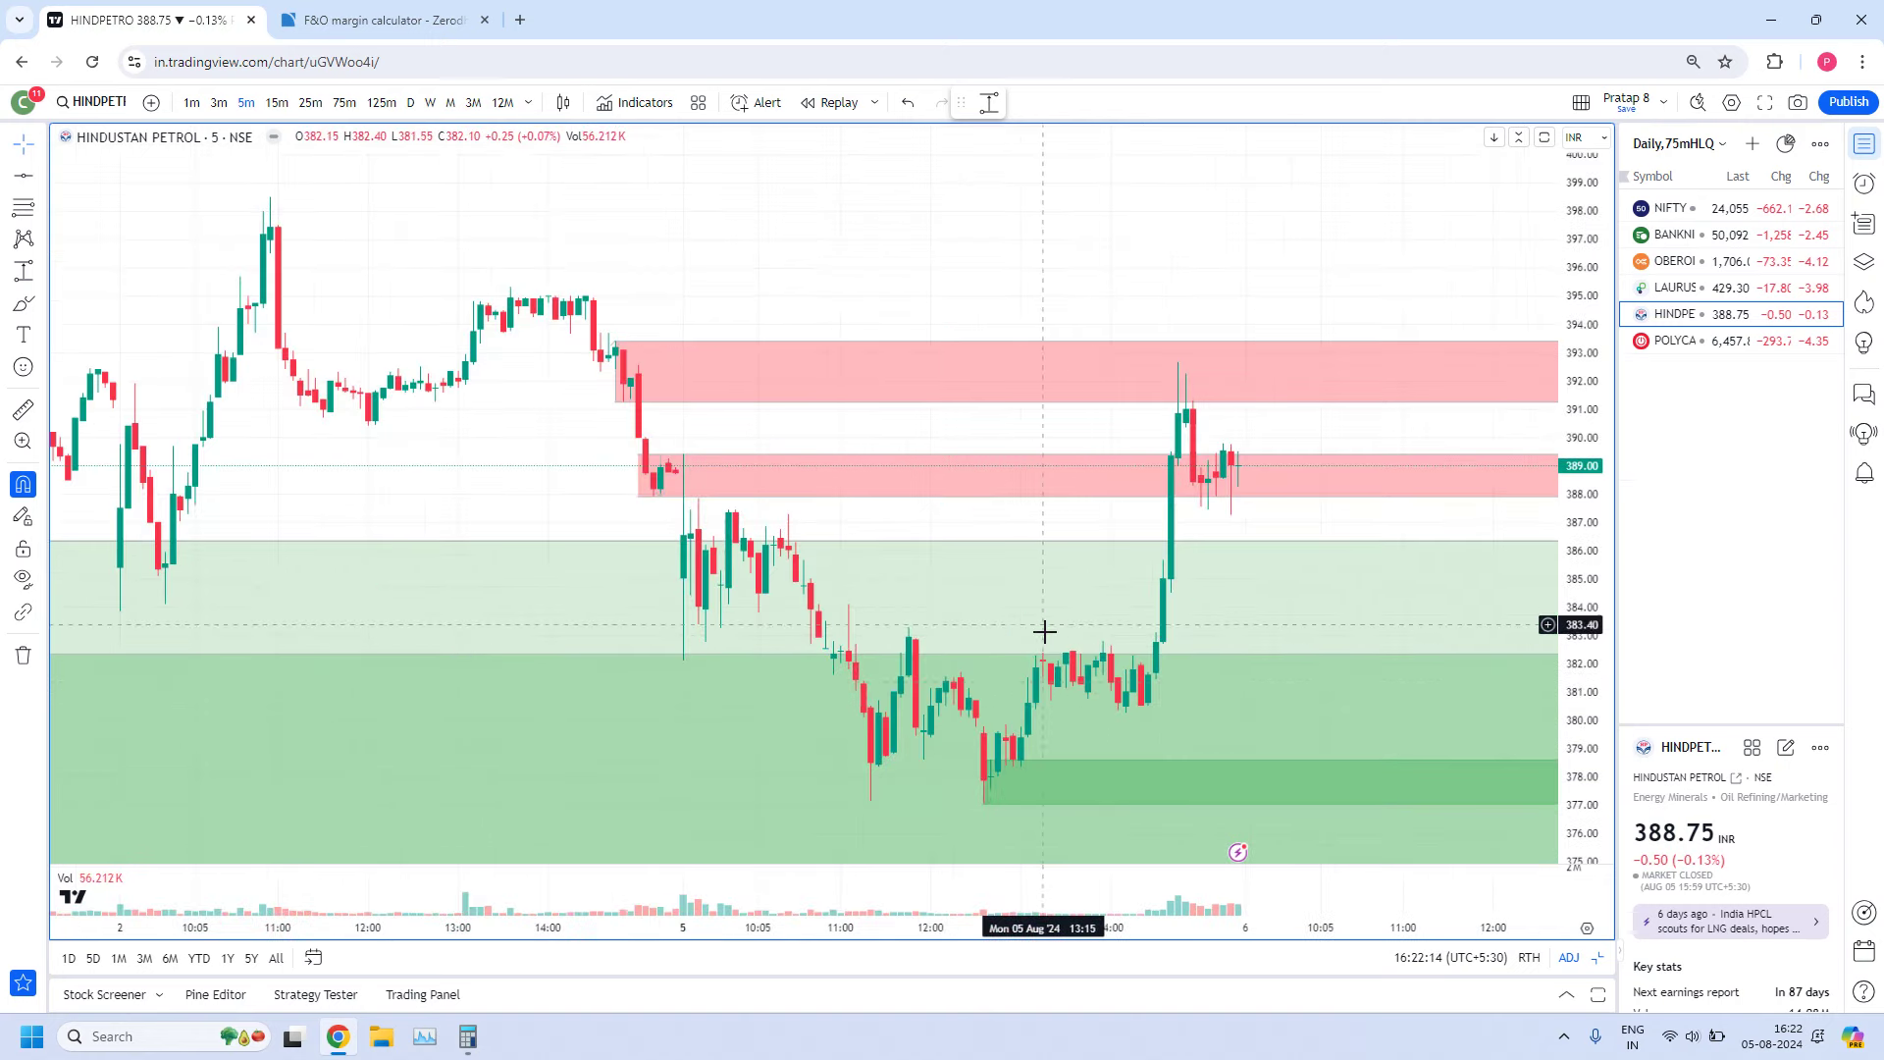
scroll(834, 697, "down", 3)
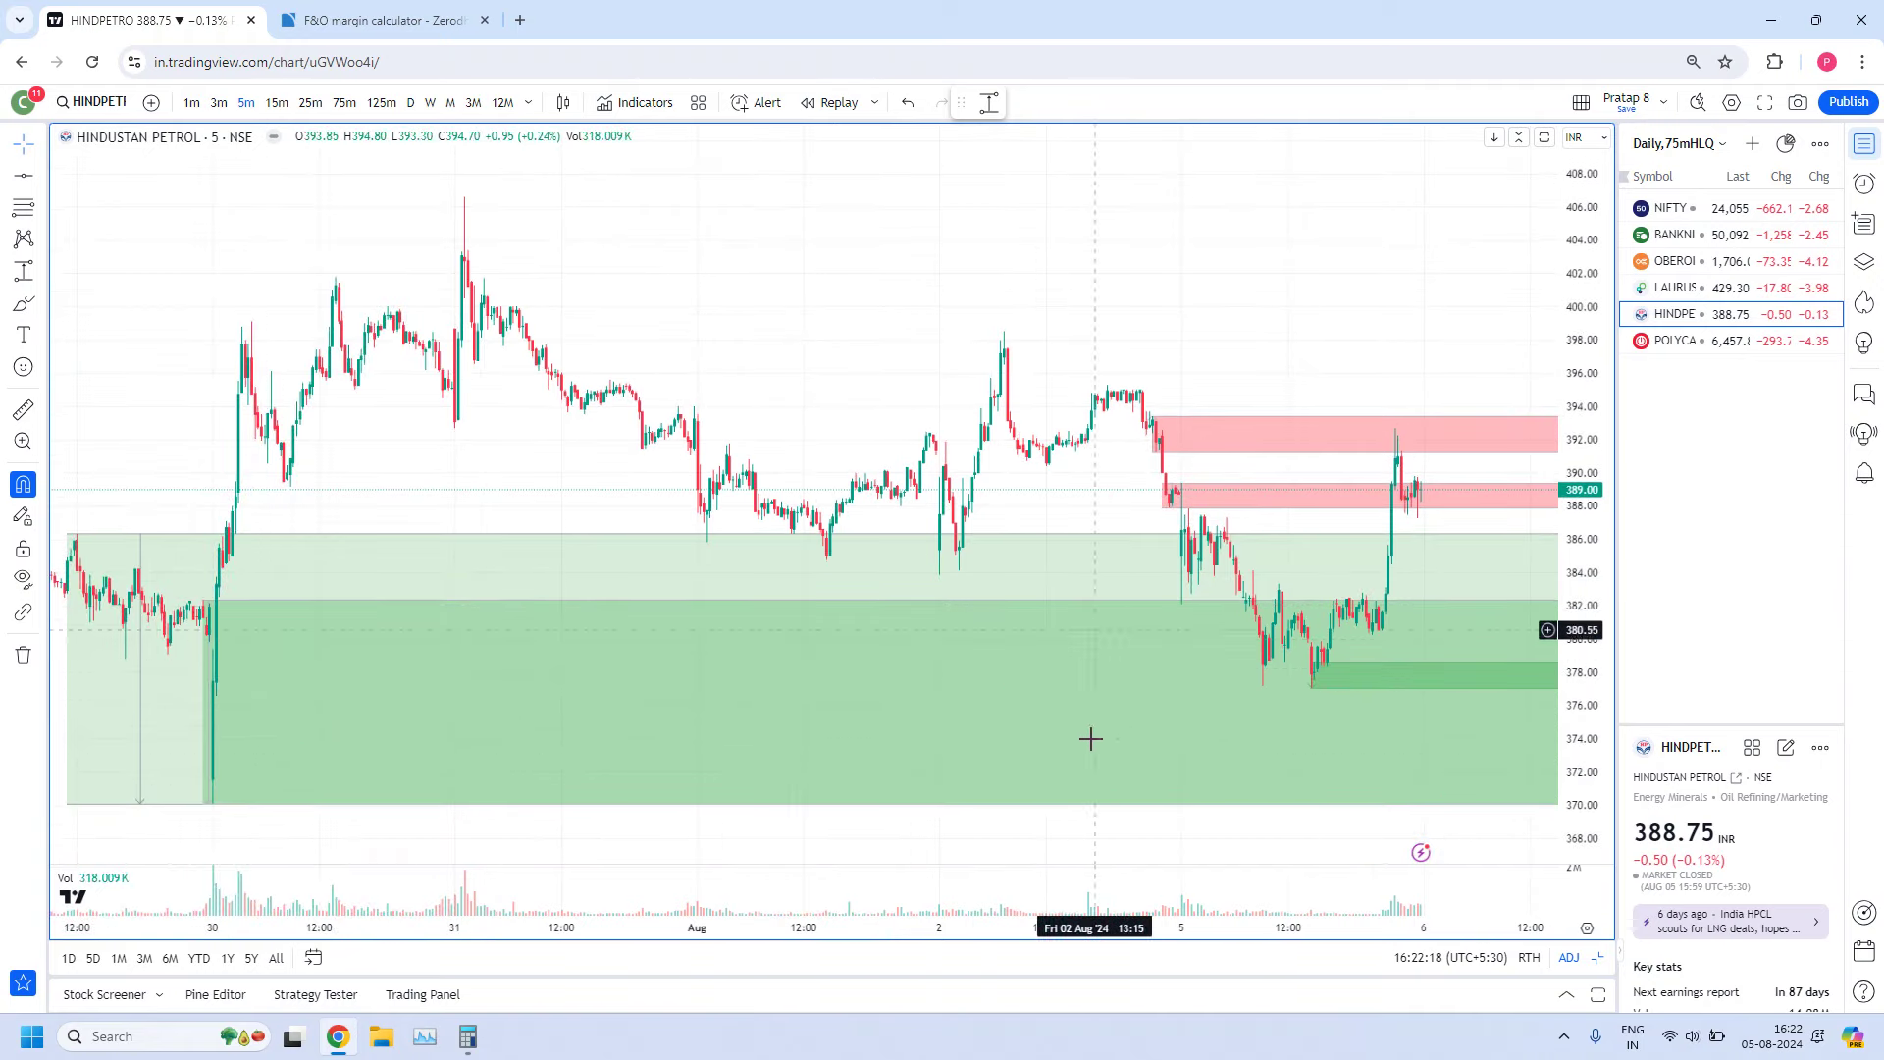
scroll(1152, 673, "up", 6)
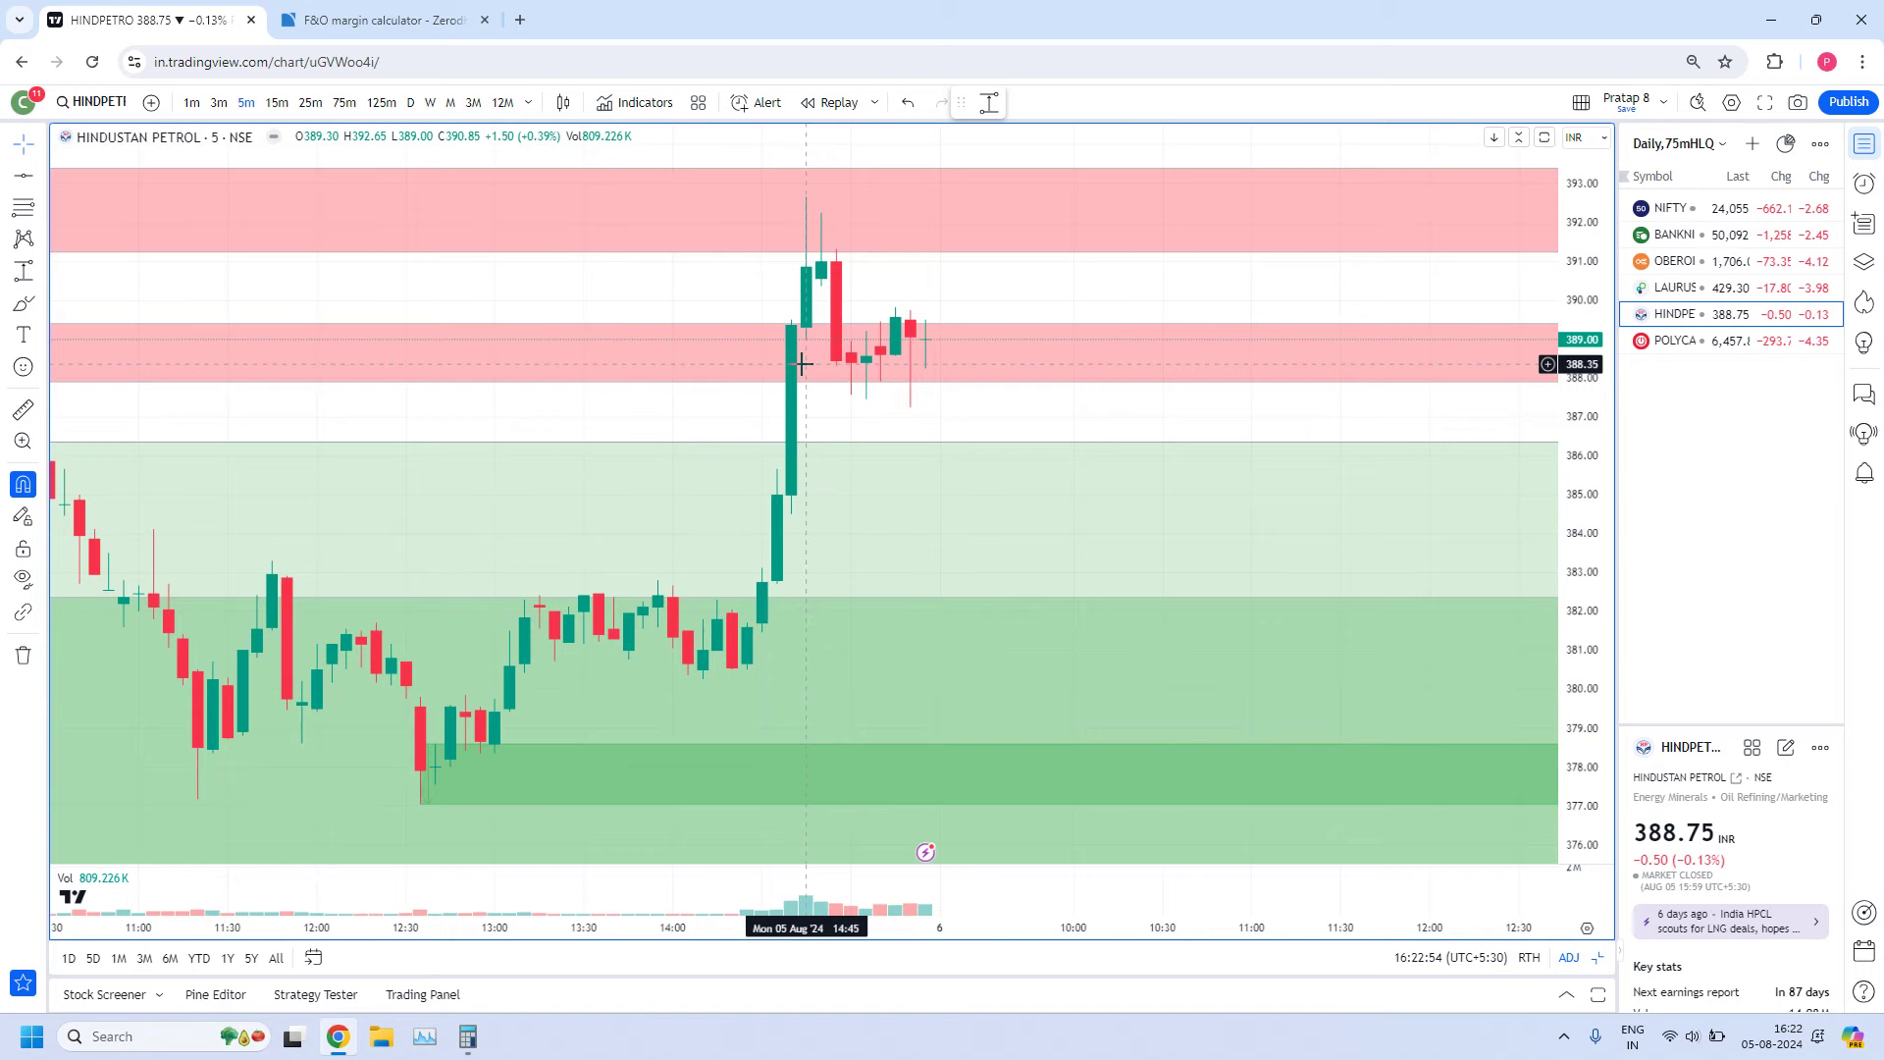
scroll(872, 588, "down", 5)
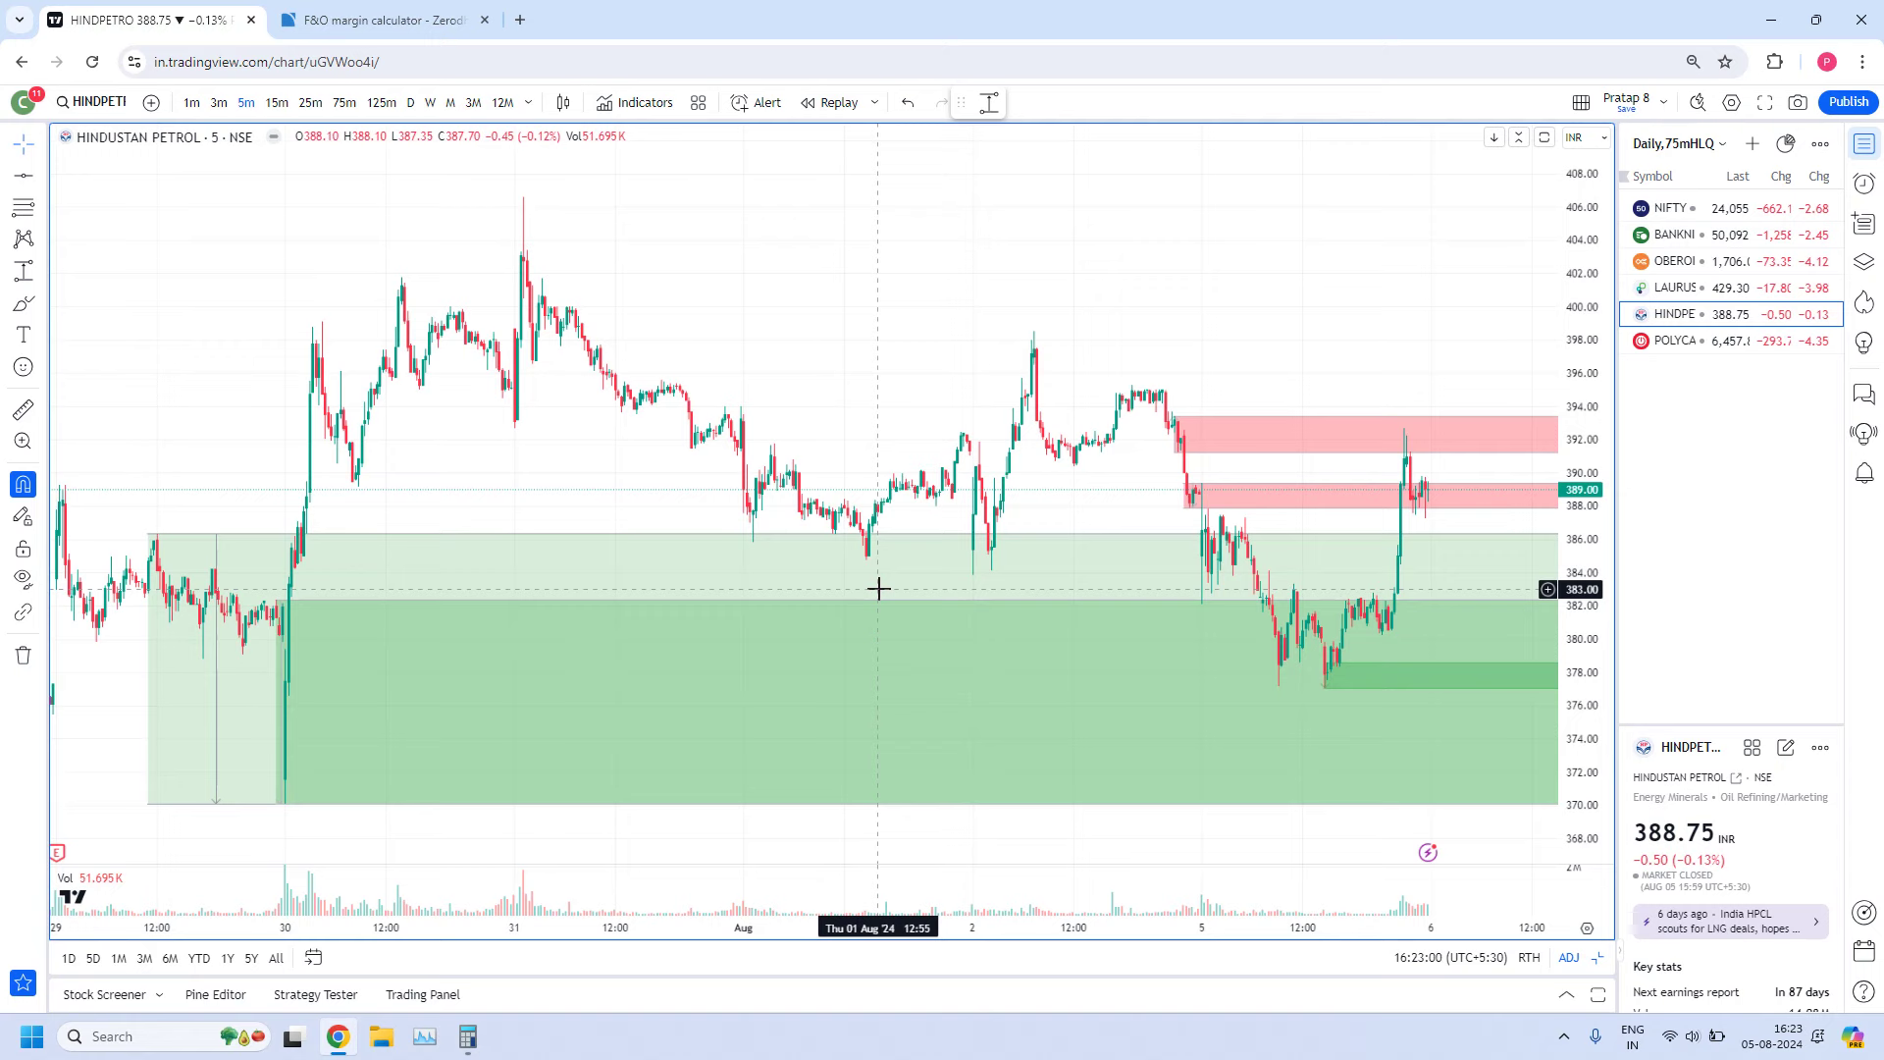
scroll(879, 589, "up", 5)
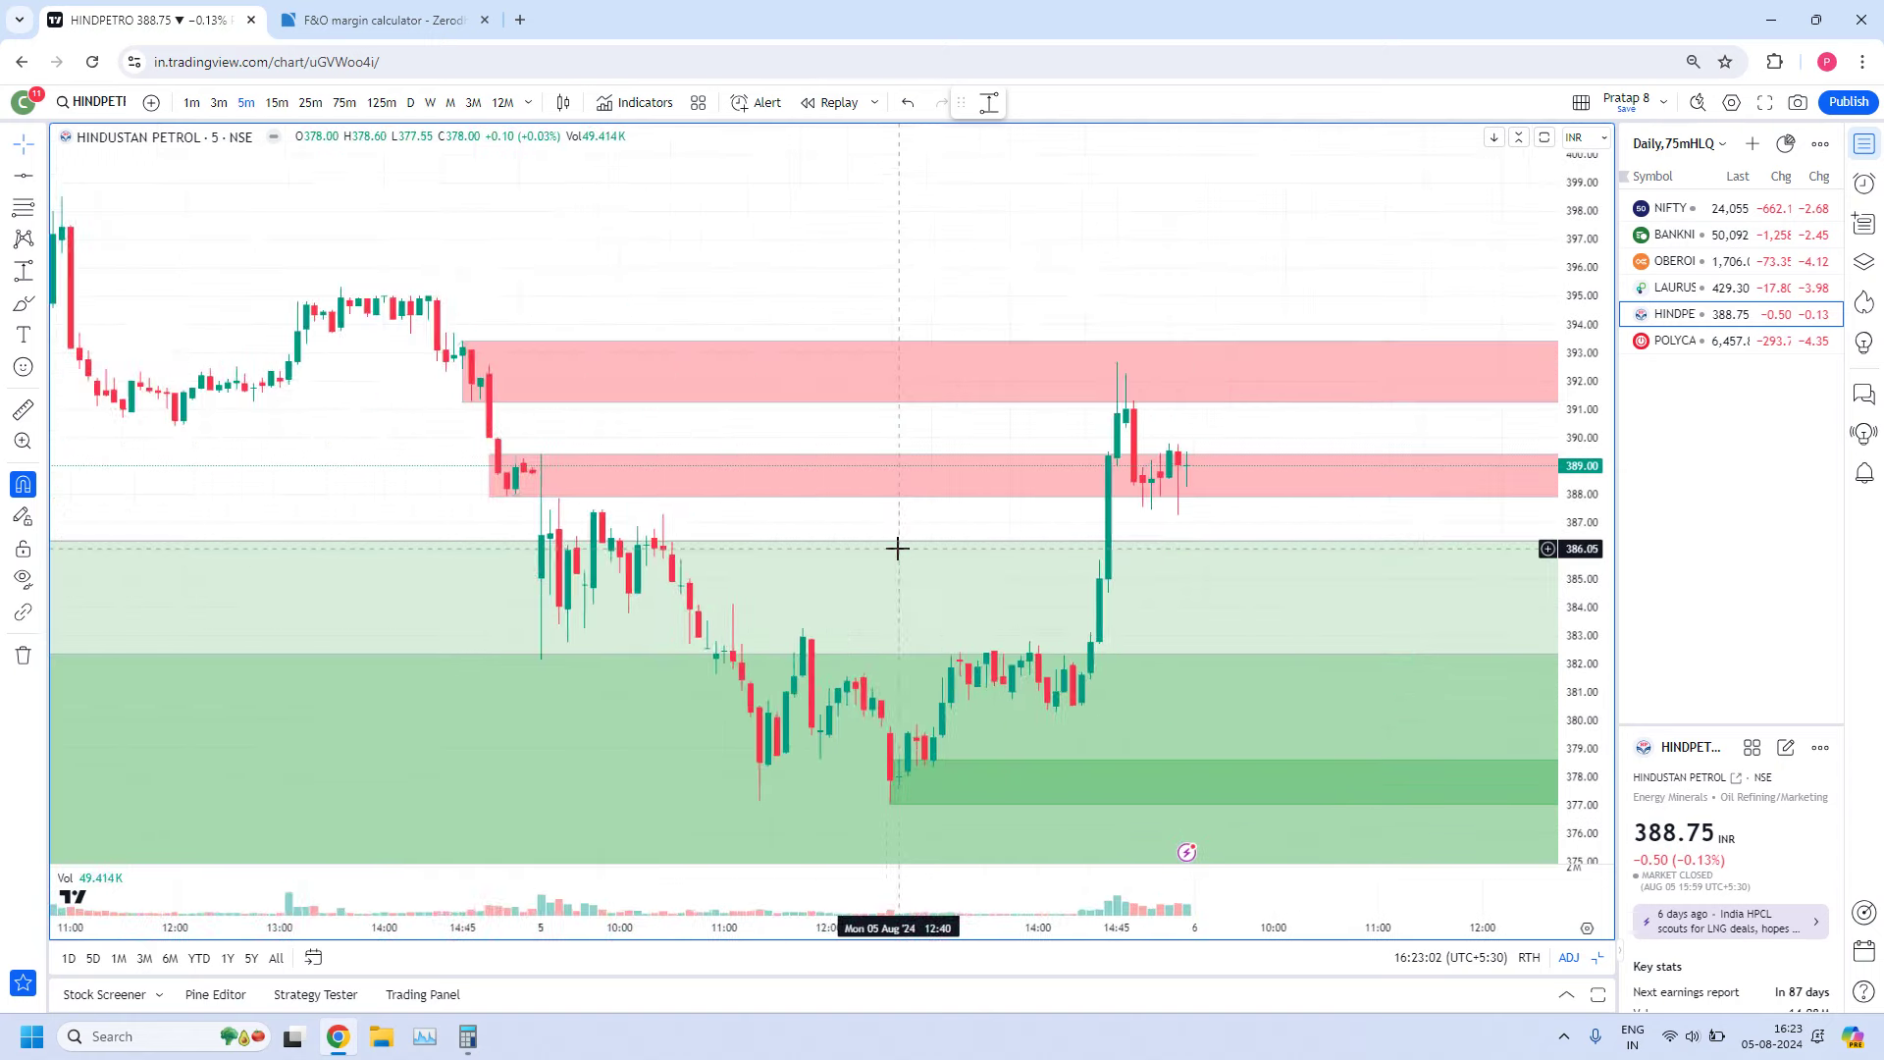
left_click_drag(751, 764, 1155, 576)
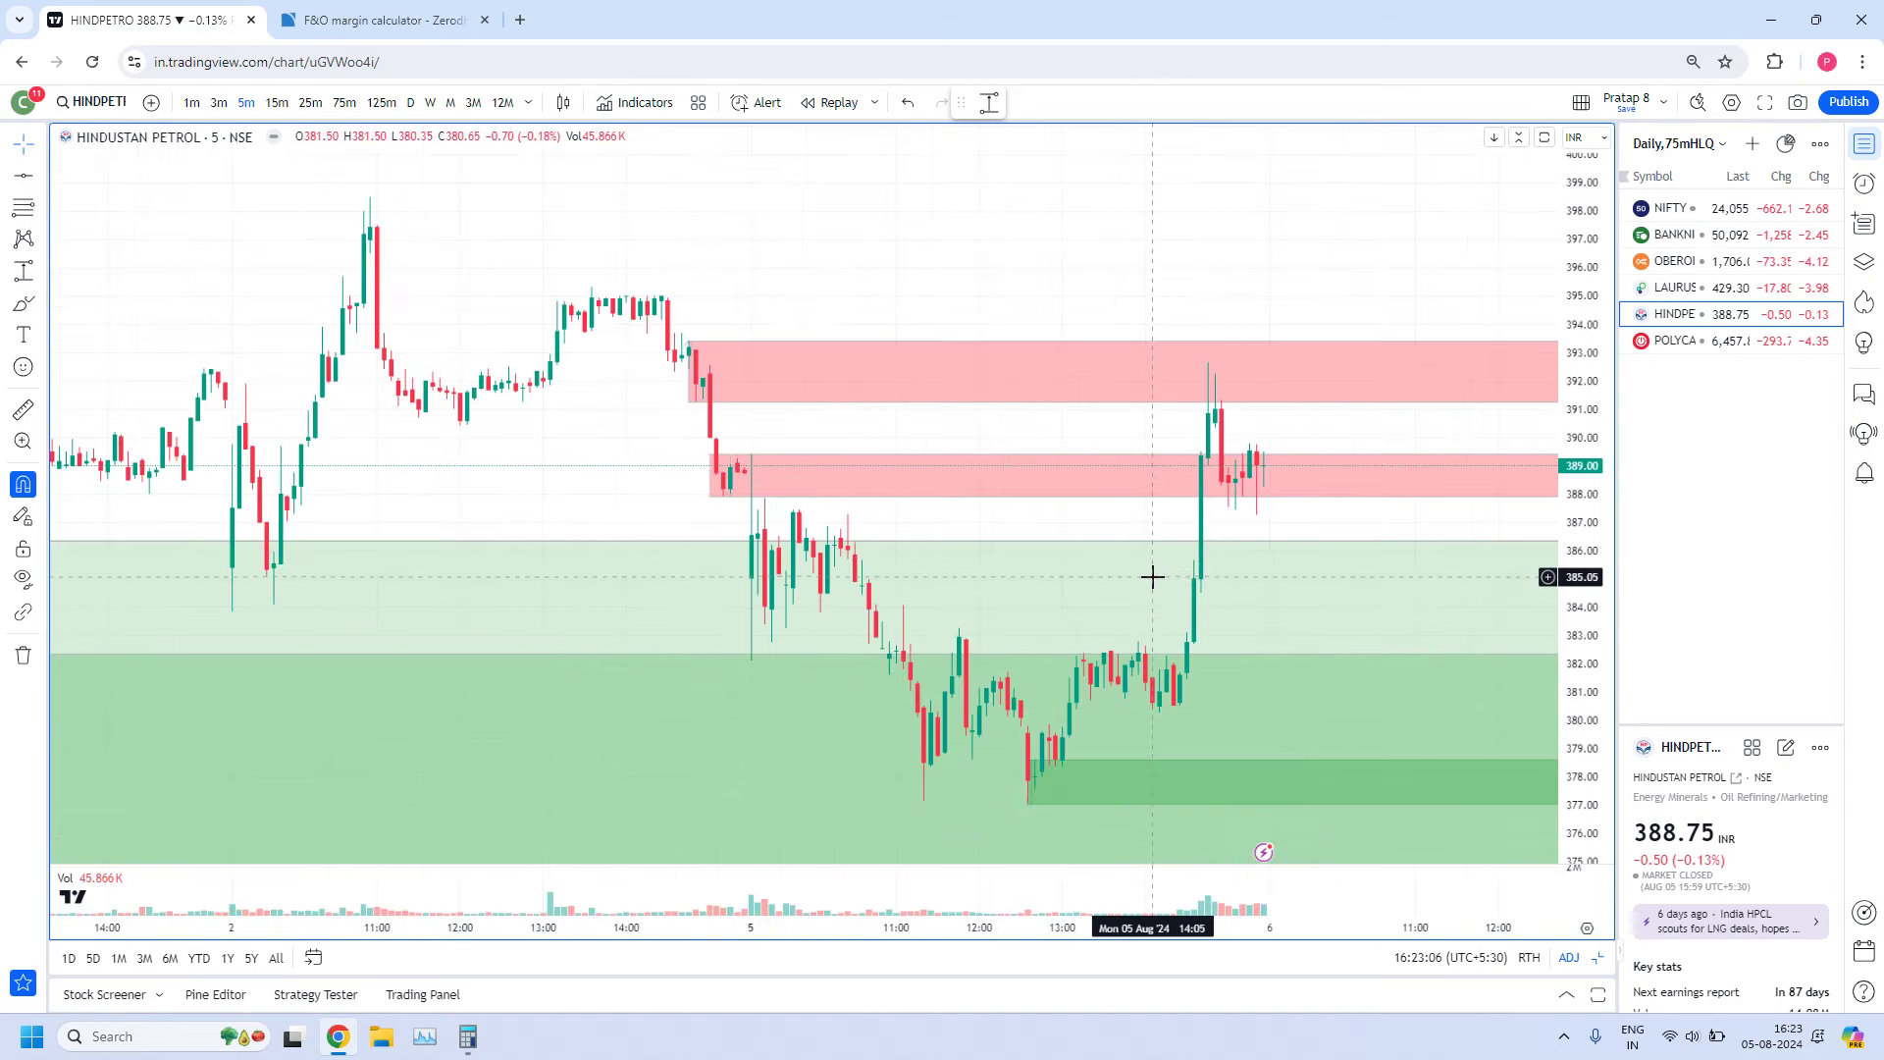
scroll(1153, 579, "down", 3)
scroll(1154, 587, "down", 4)
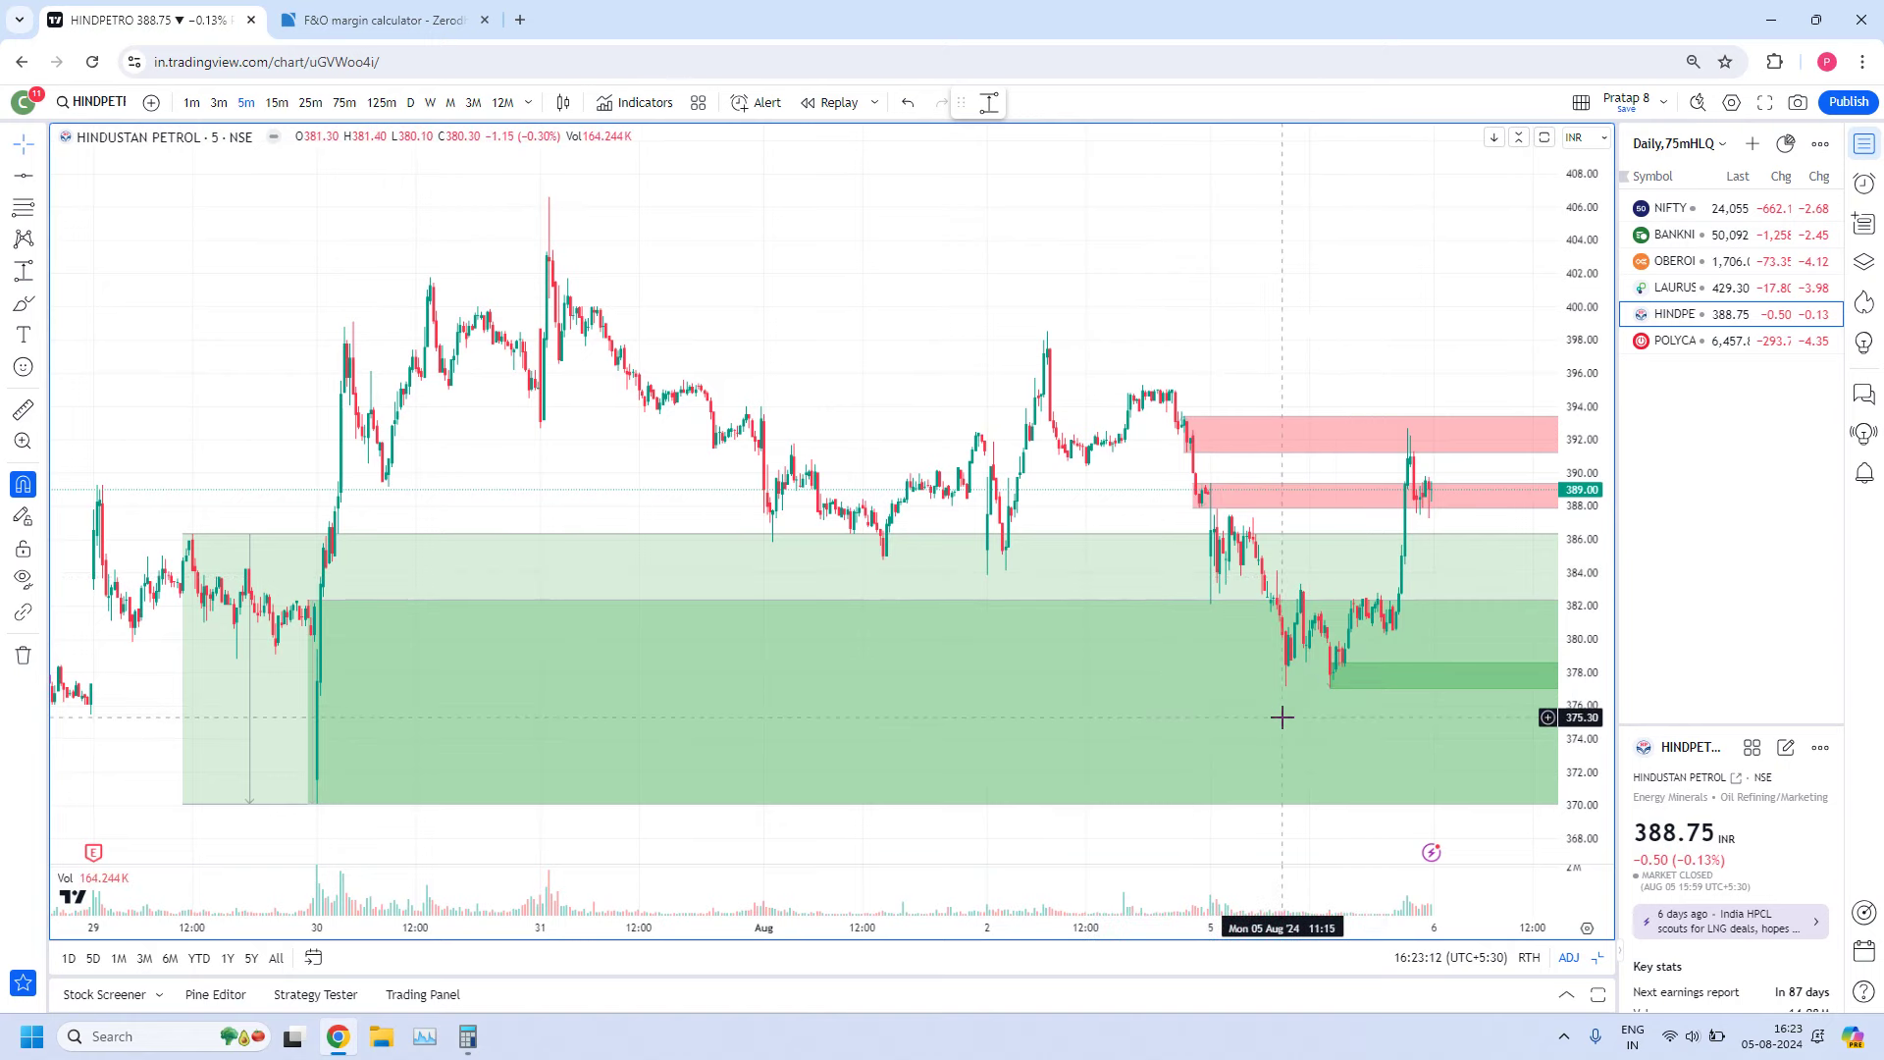
scroll(1281, 698, "up", 3)
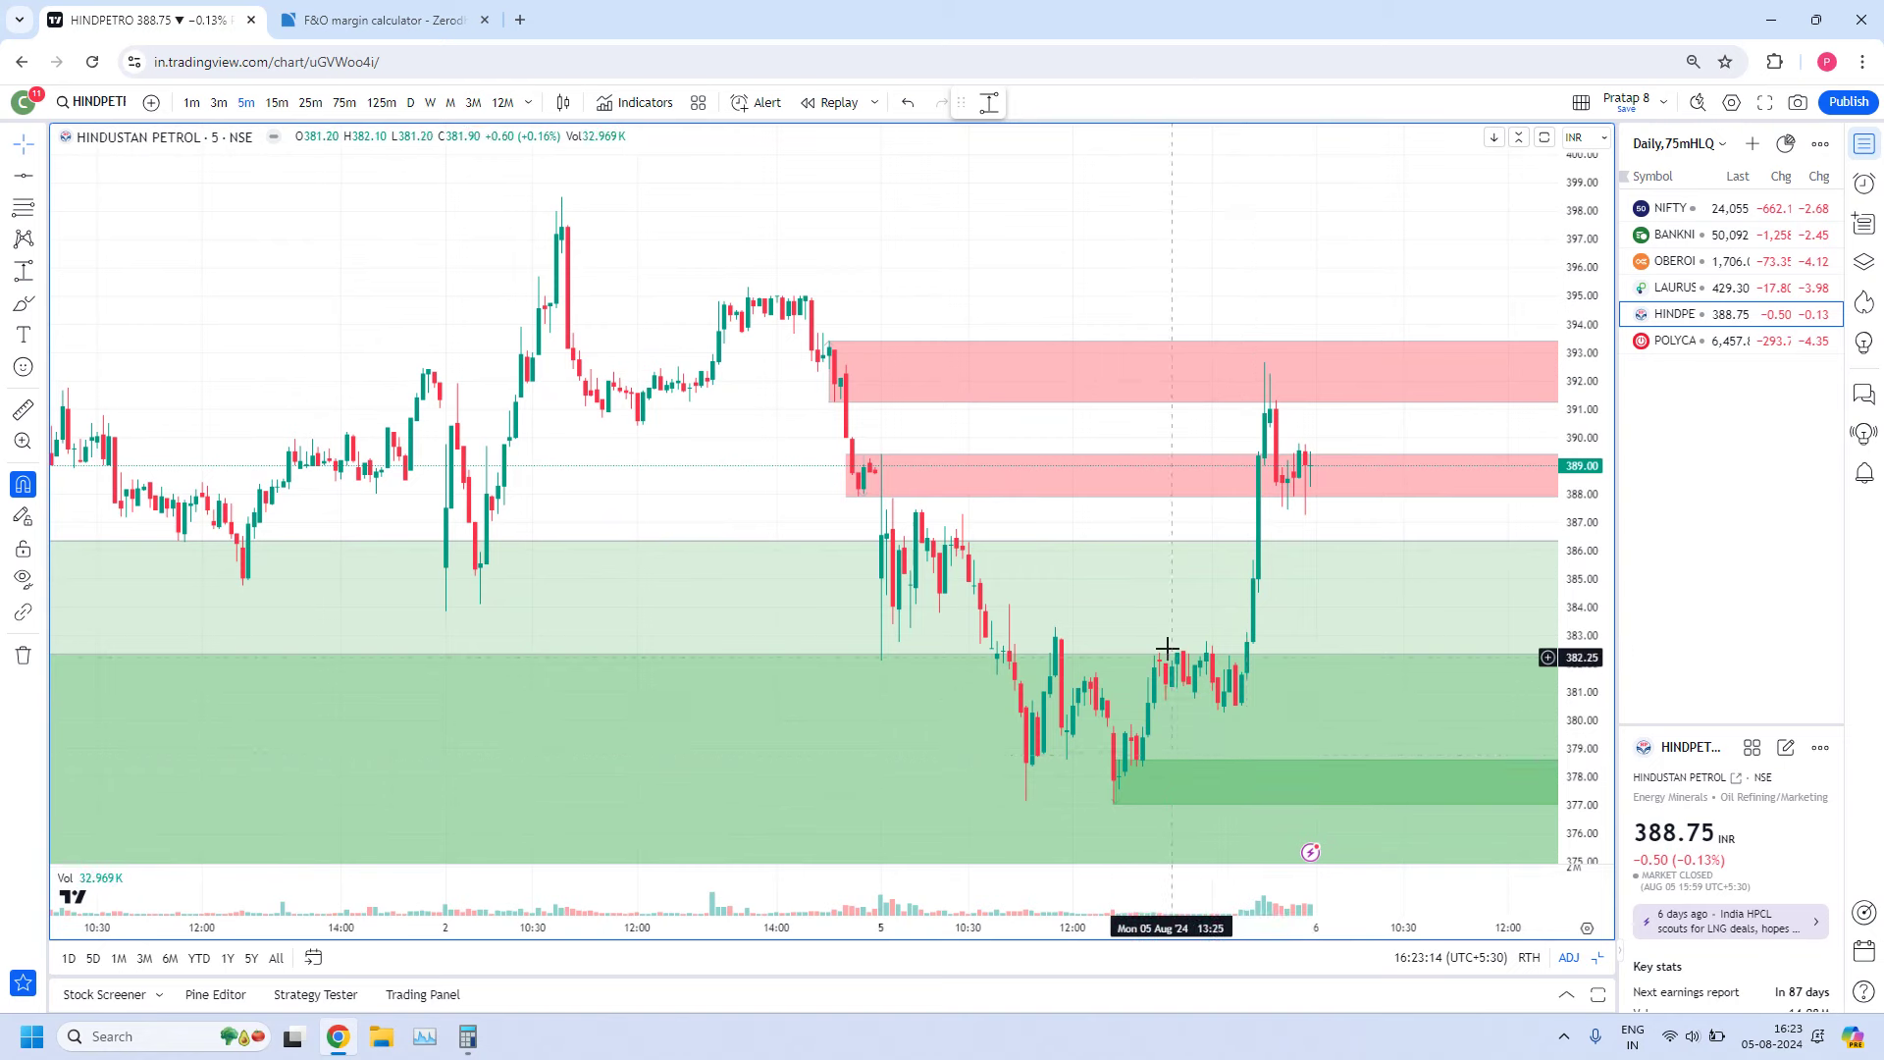
scroll(1203, 702, "down", 3)
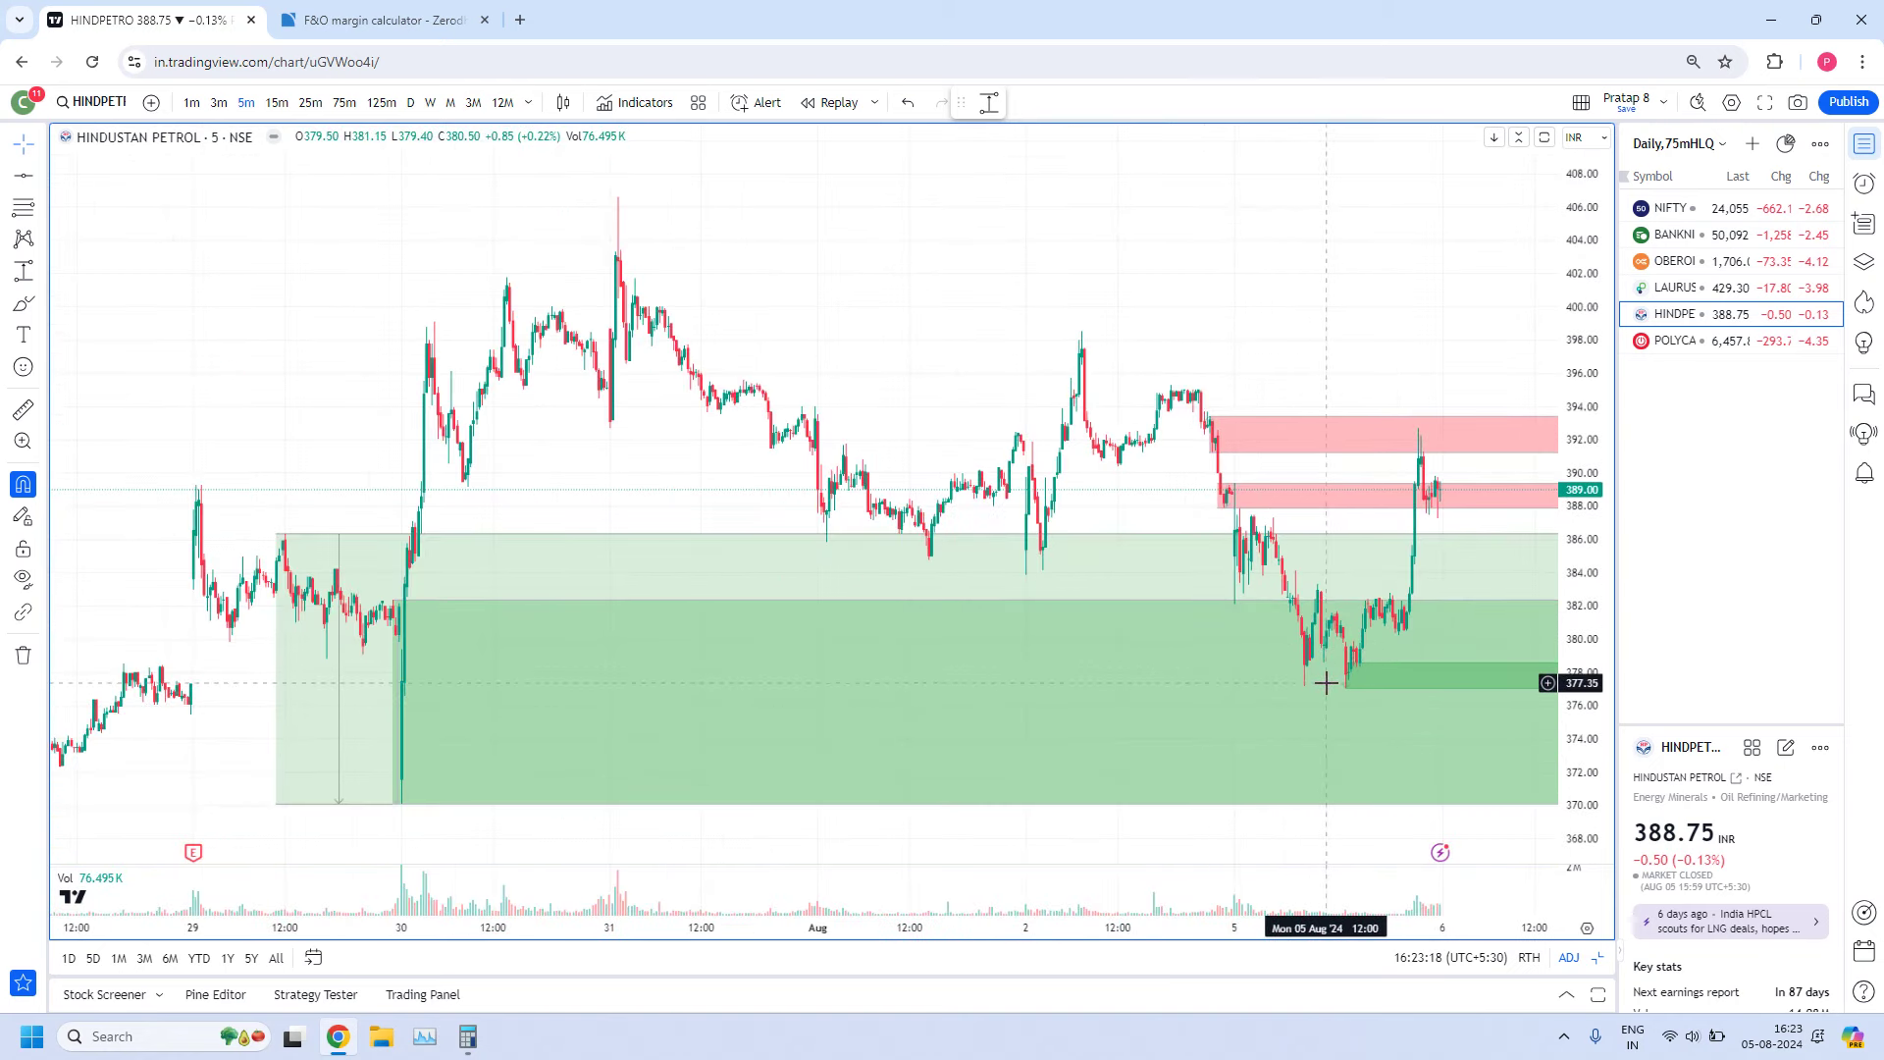
Examine the 5 August rally from the smallest demand zone up into the two red supply zones
scroll(1326, 682, "up", 3)
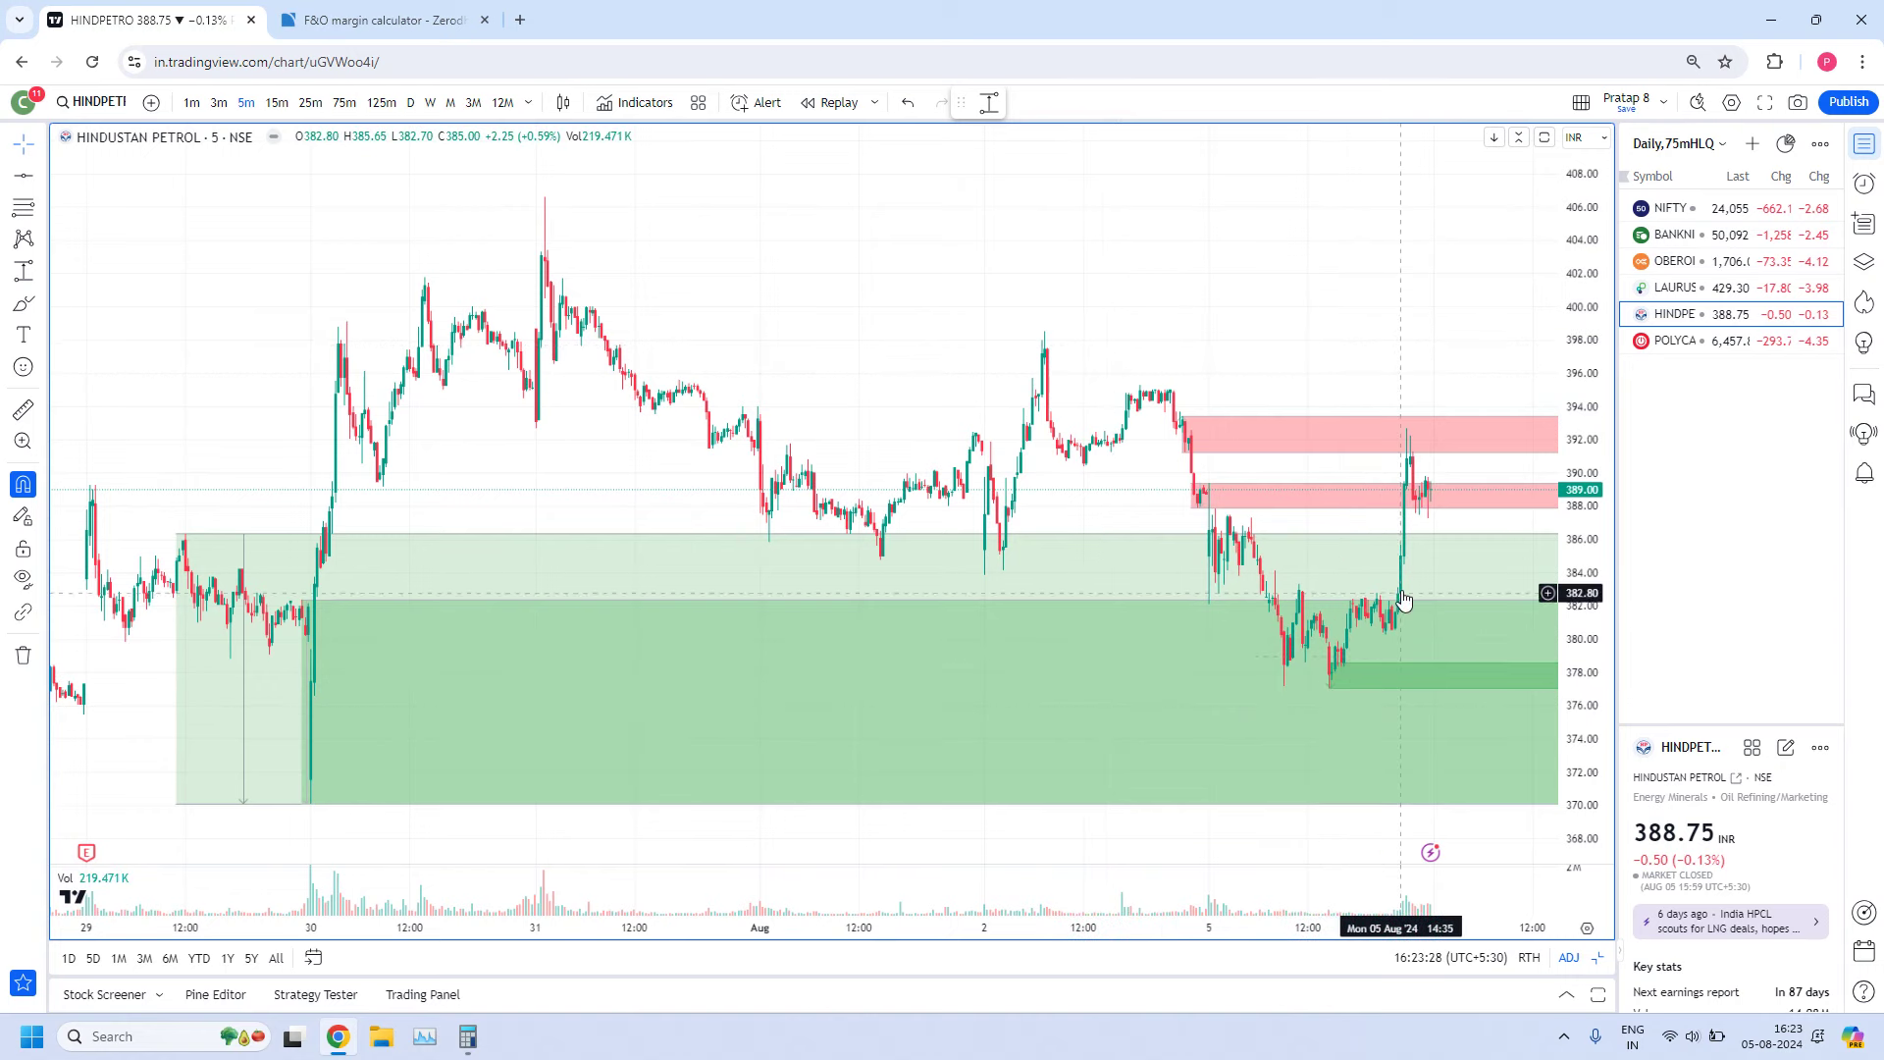
scroll(1357, 638, "up", 1)
scroll(1352, 628, "up", 4)
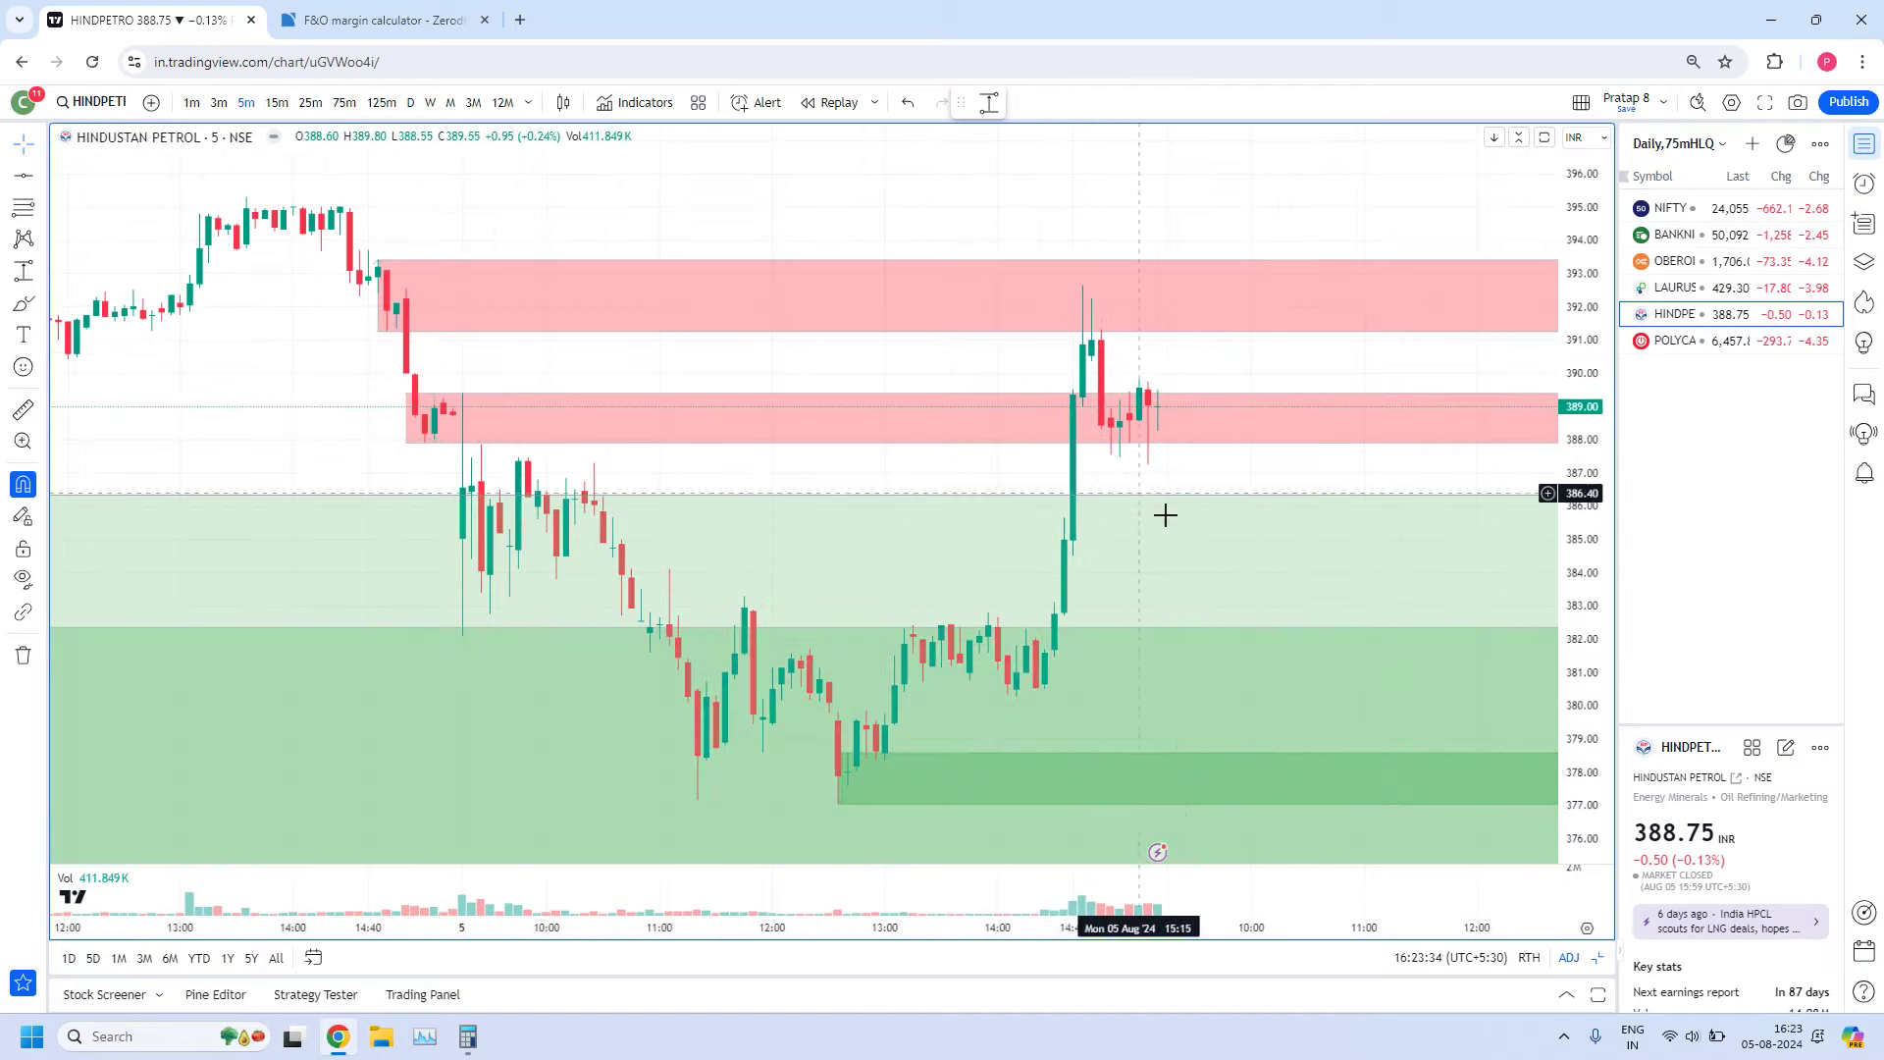
scroll(1217, 520, "down", 3)
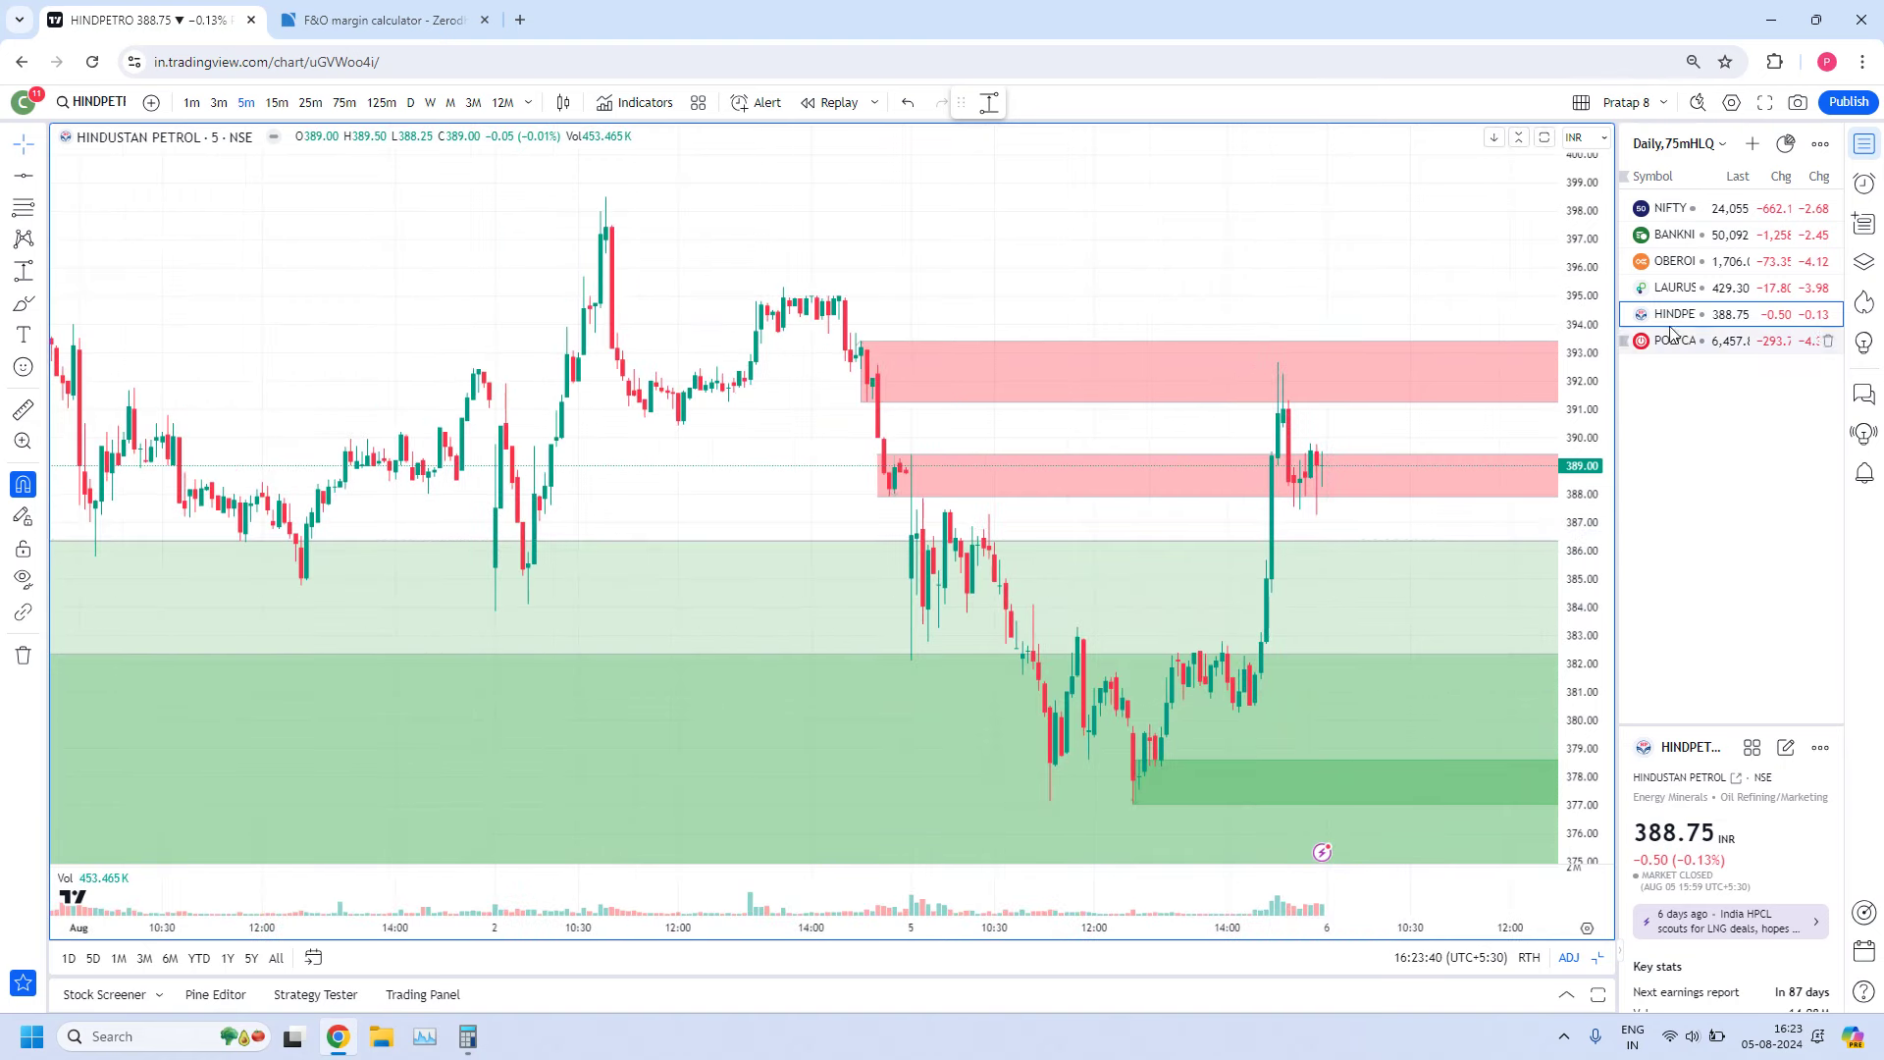
Open the Polycab India chart on the 75-minute timeframe and examine the price gap below its nested demand zones
left_click(1701, 351)
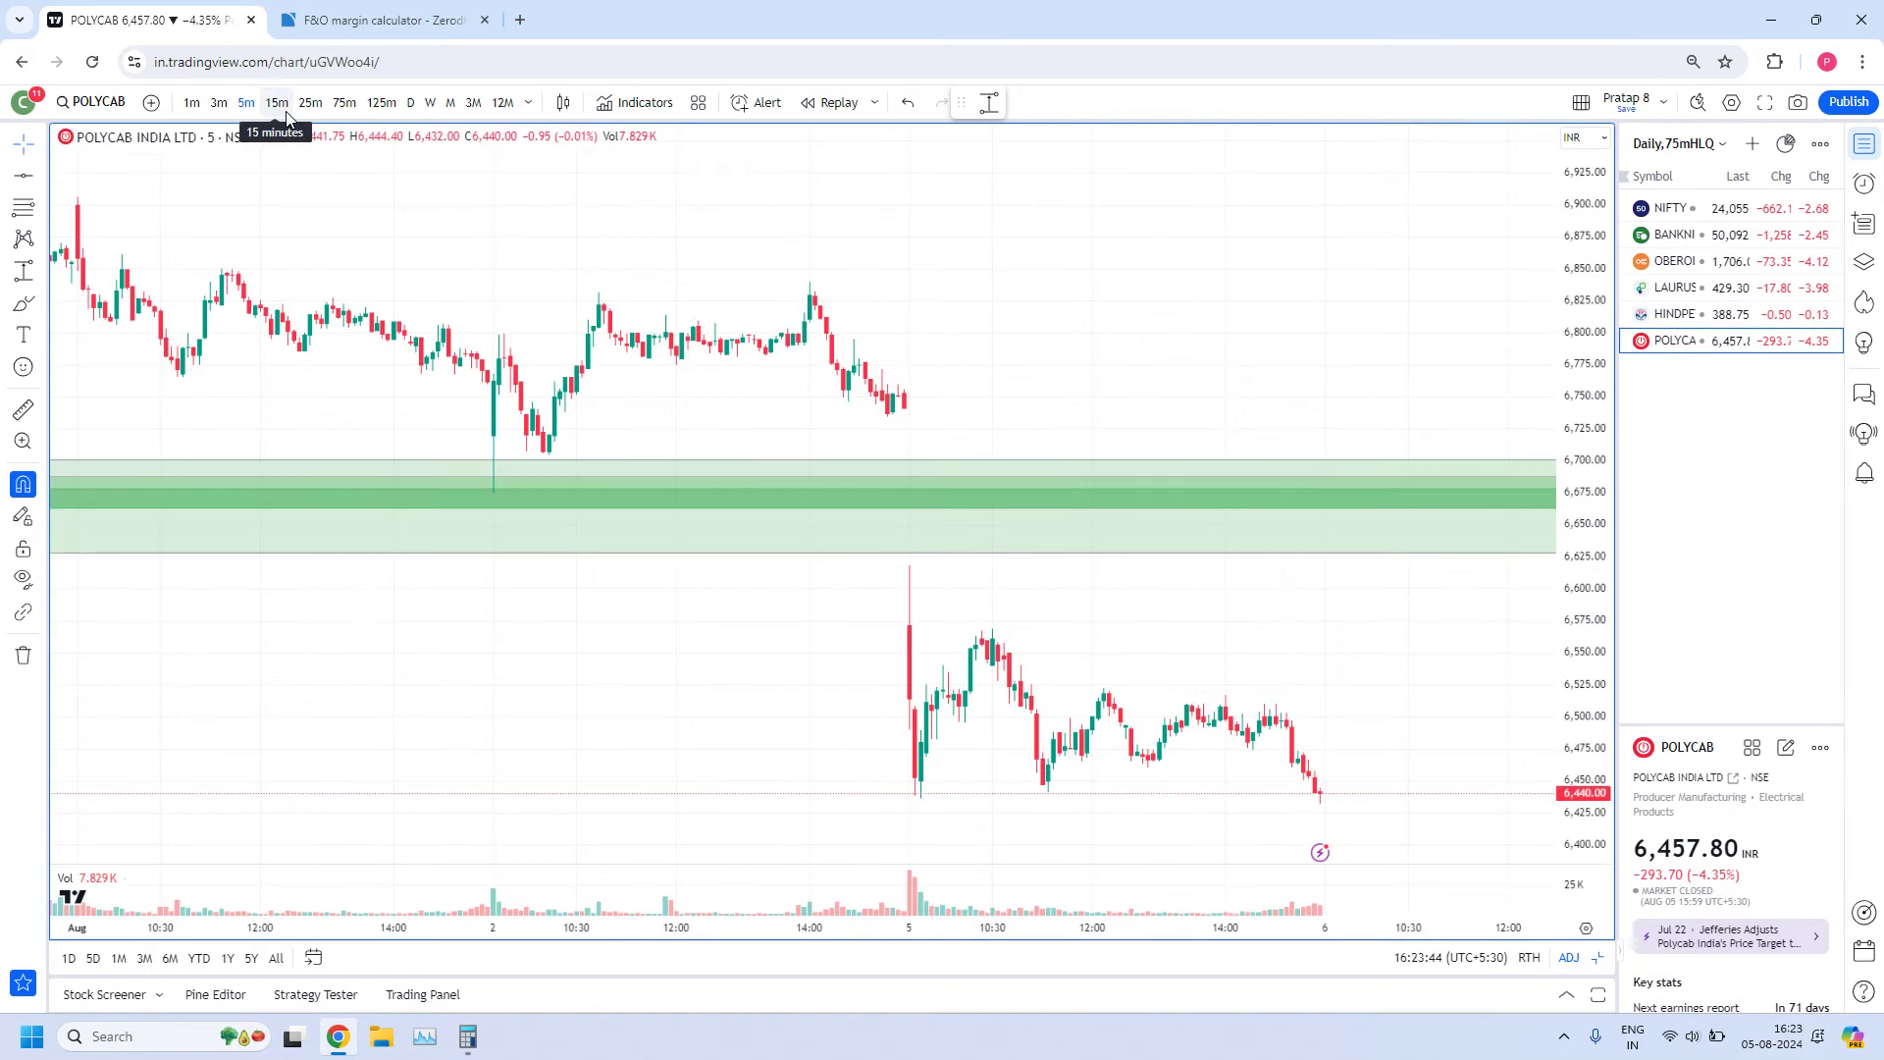
left_click(343, 102)
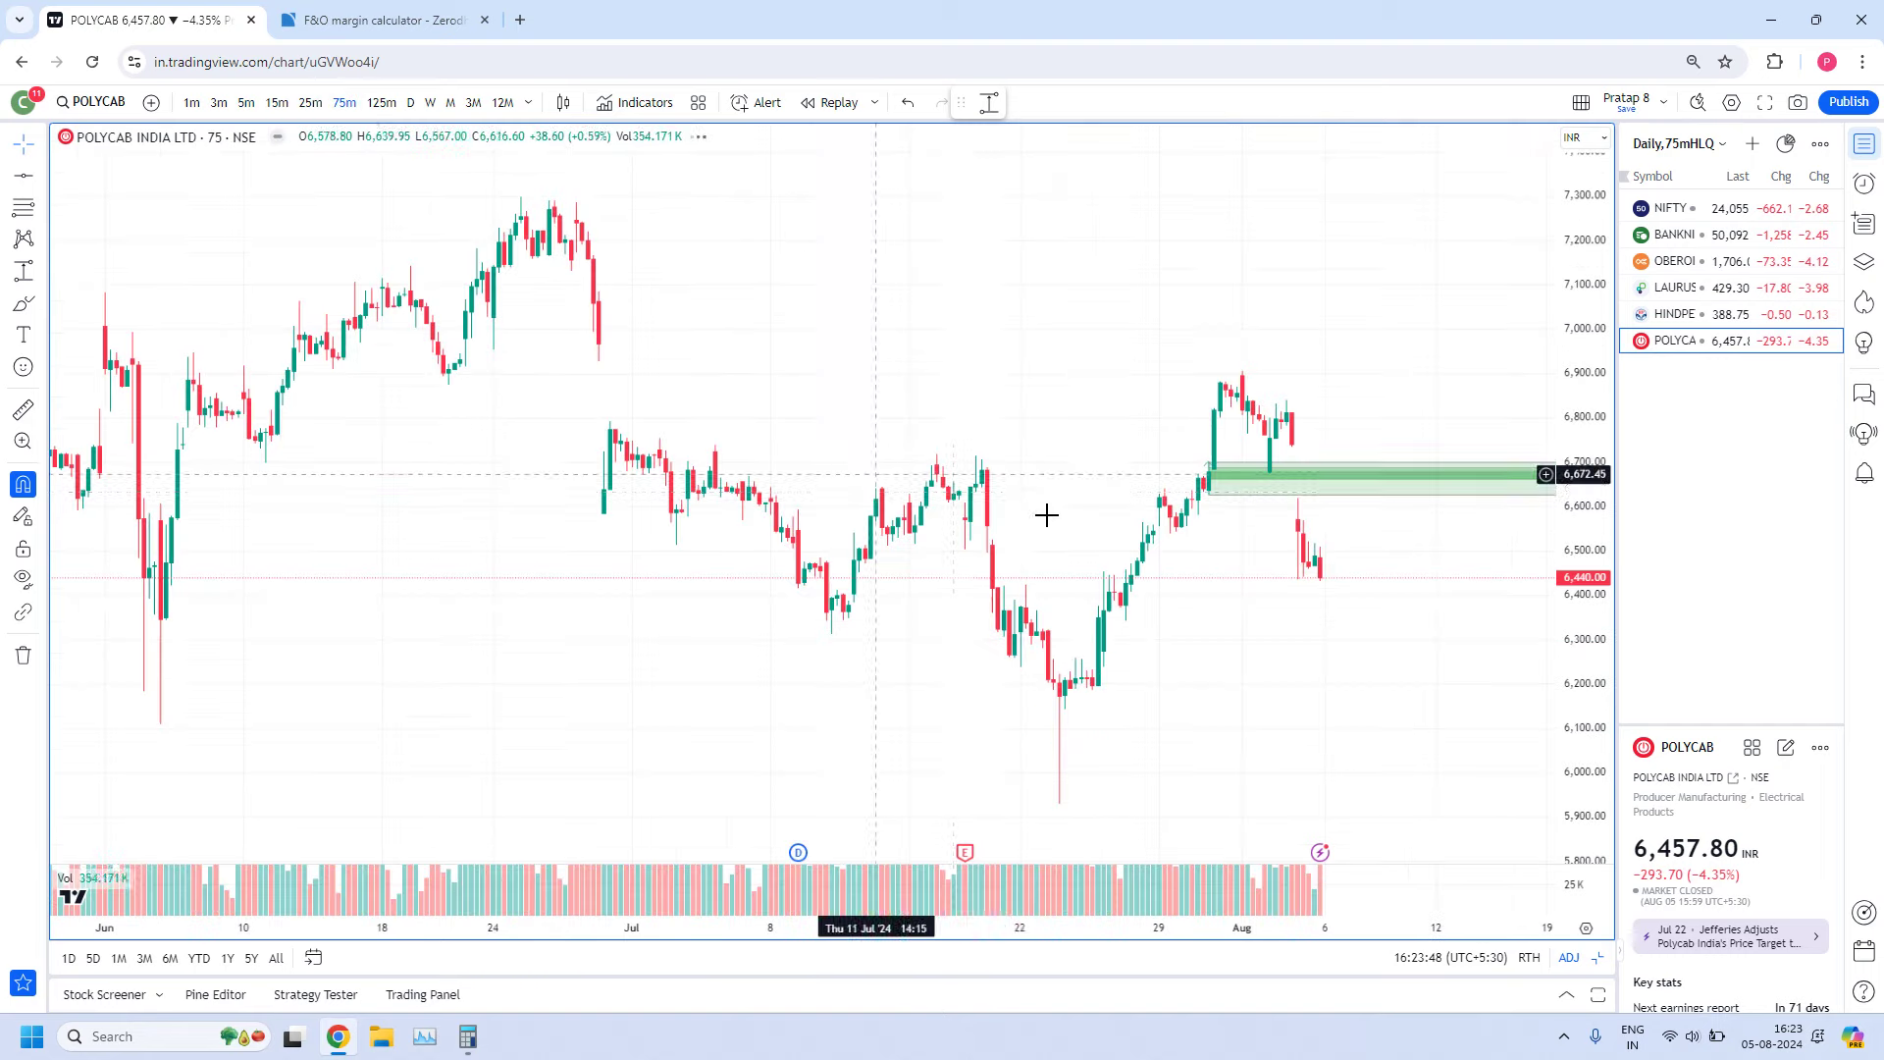
scroll(1231, 513, "up", 3)
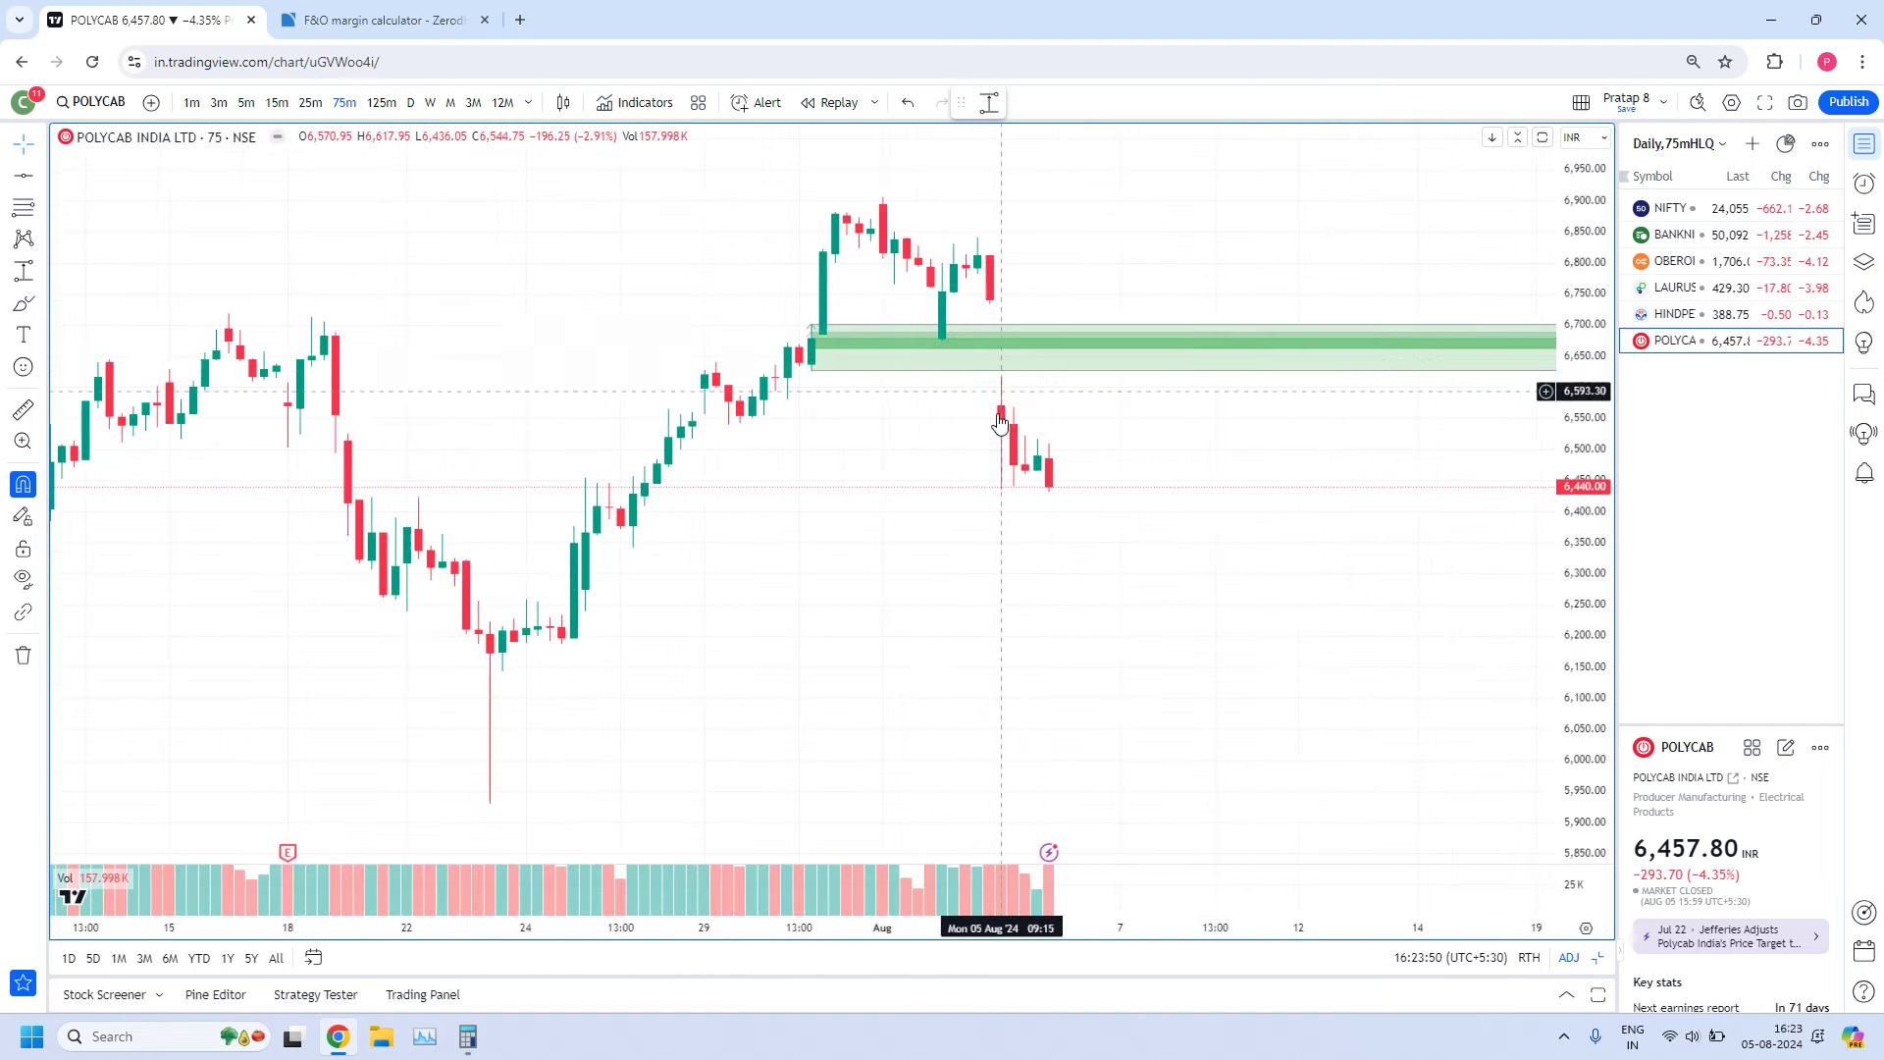
left_click(883, 343)
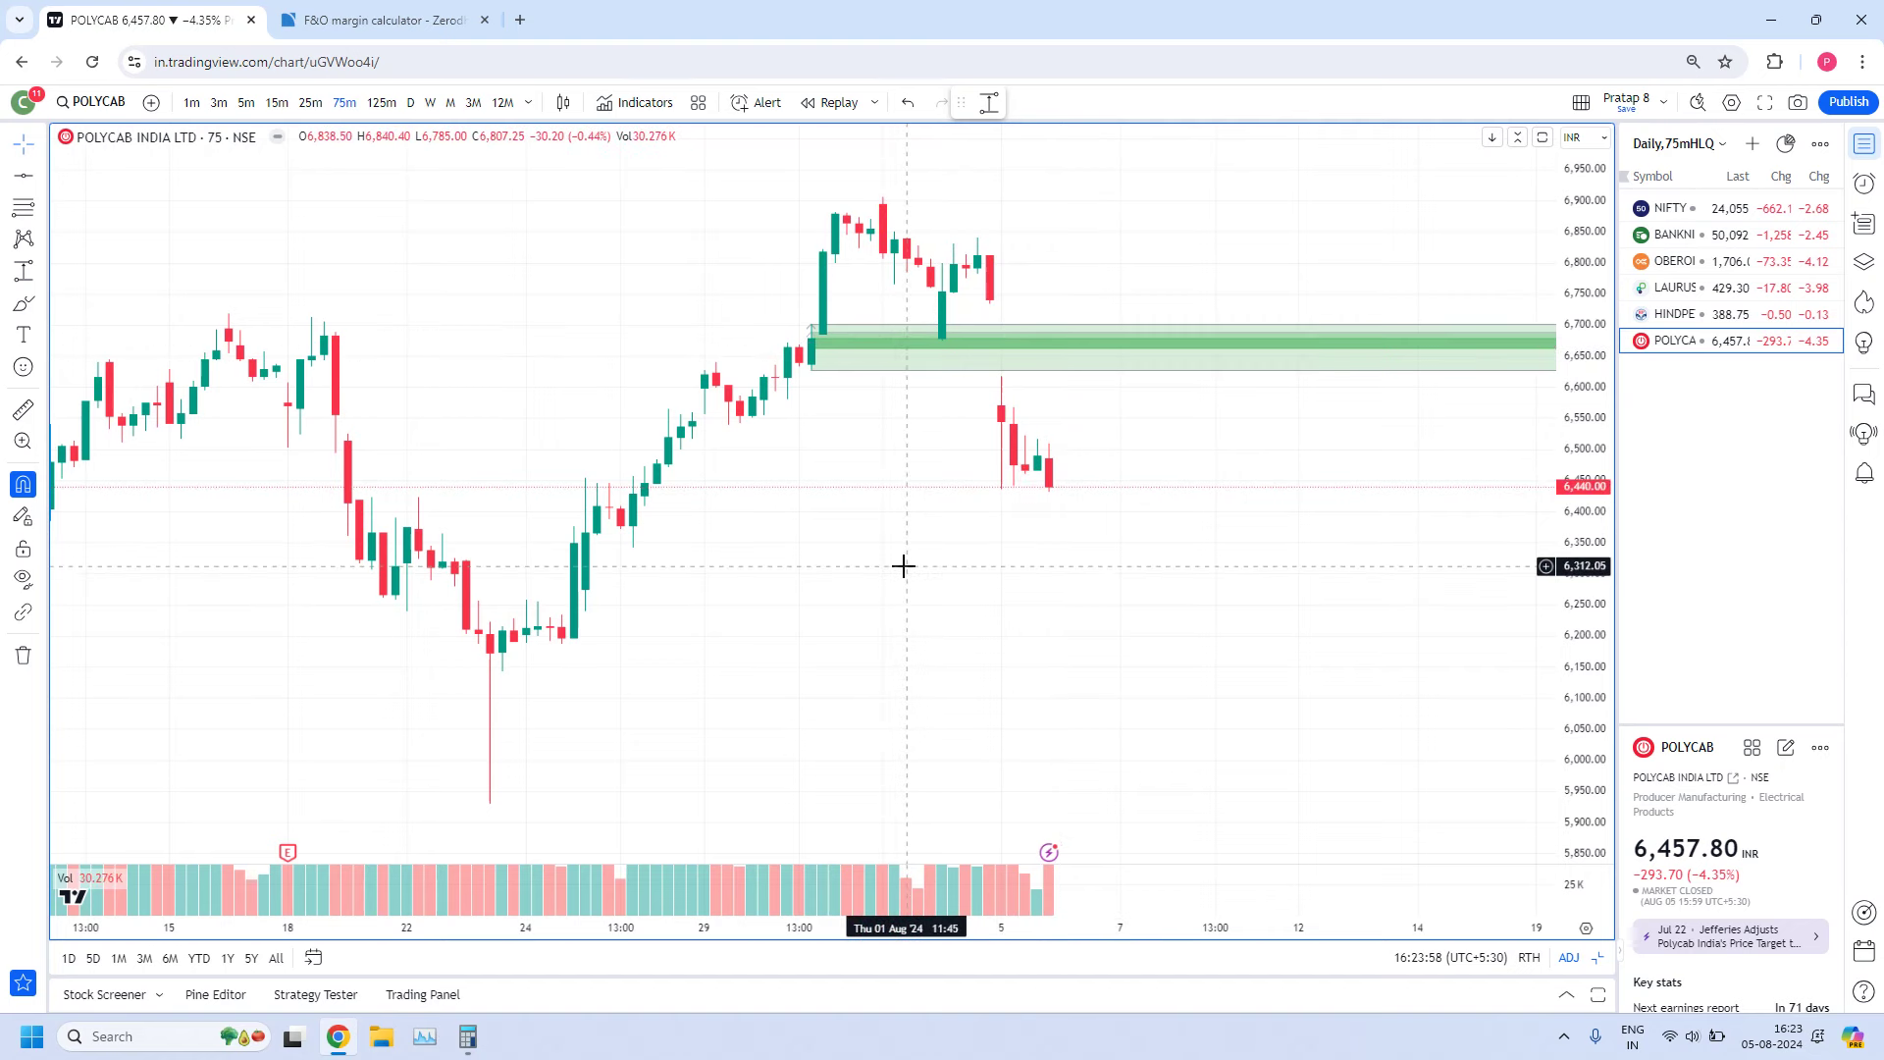
Check Polycab's demand zones on the 15-minute timeframe, and return to 75 minutes to inspect the candles that formed them
left_click(278, 104)
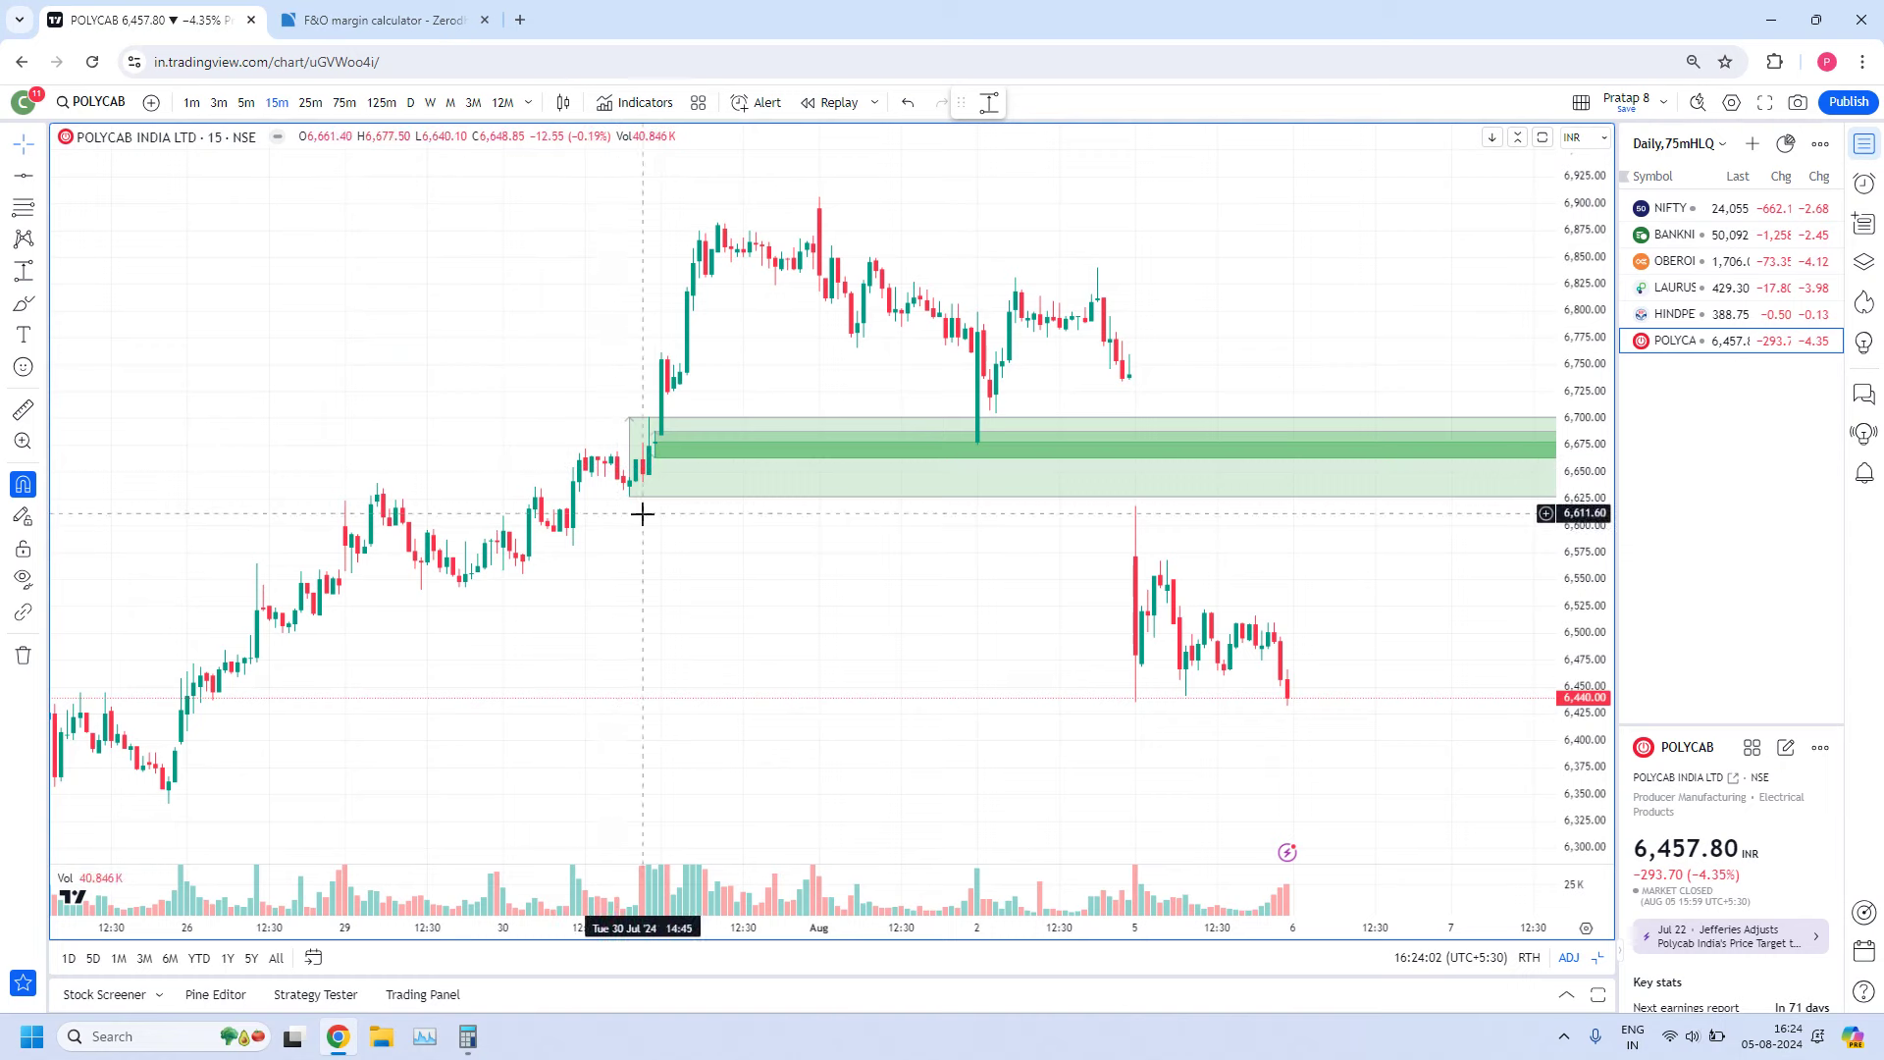
type("75")
key("Return")
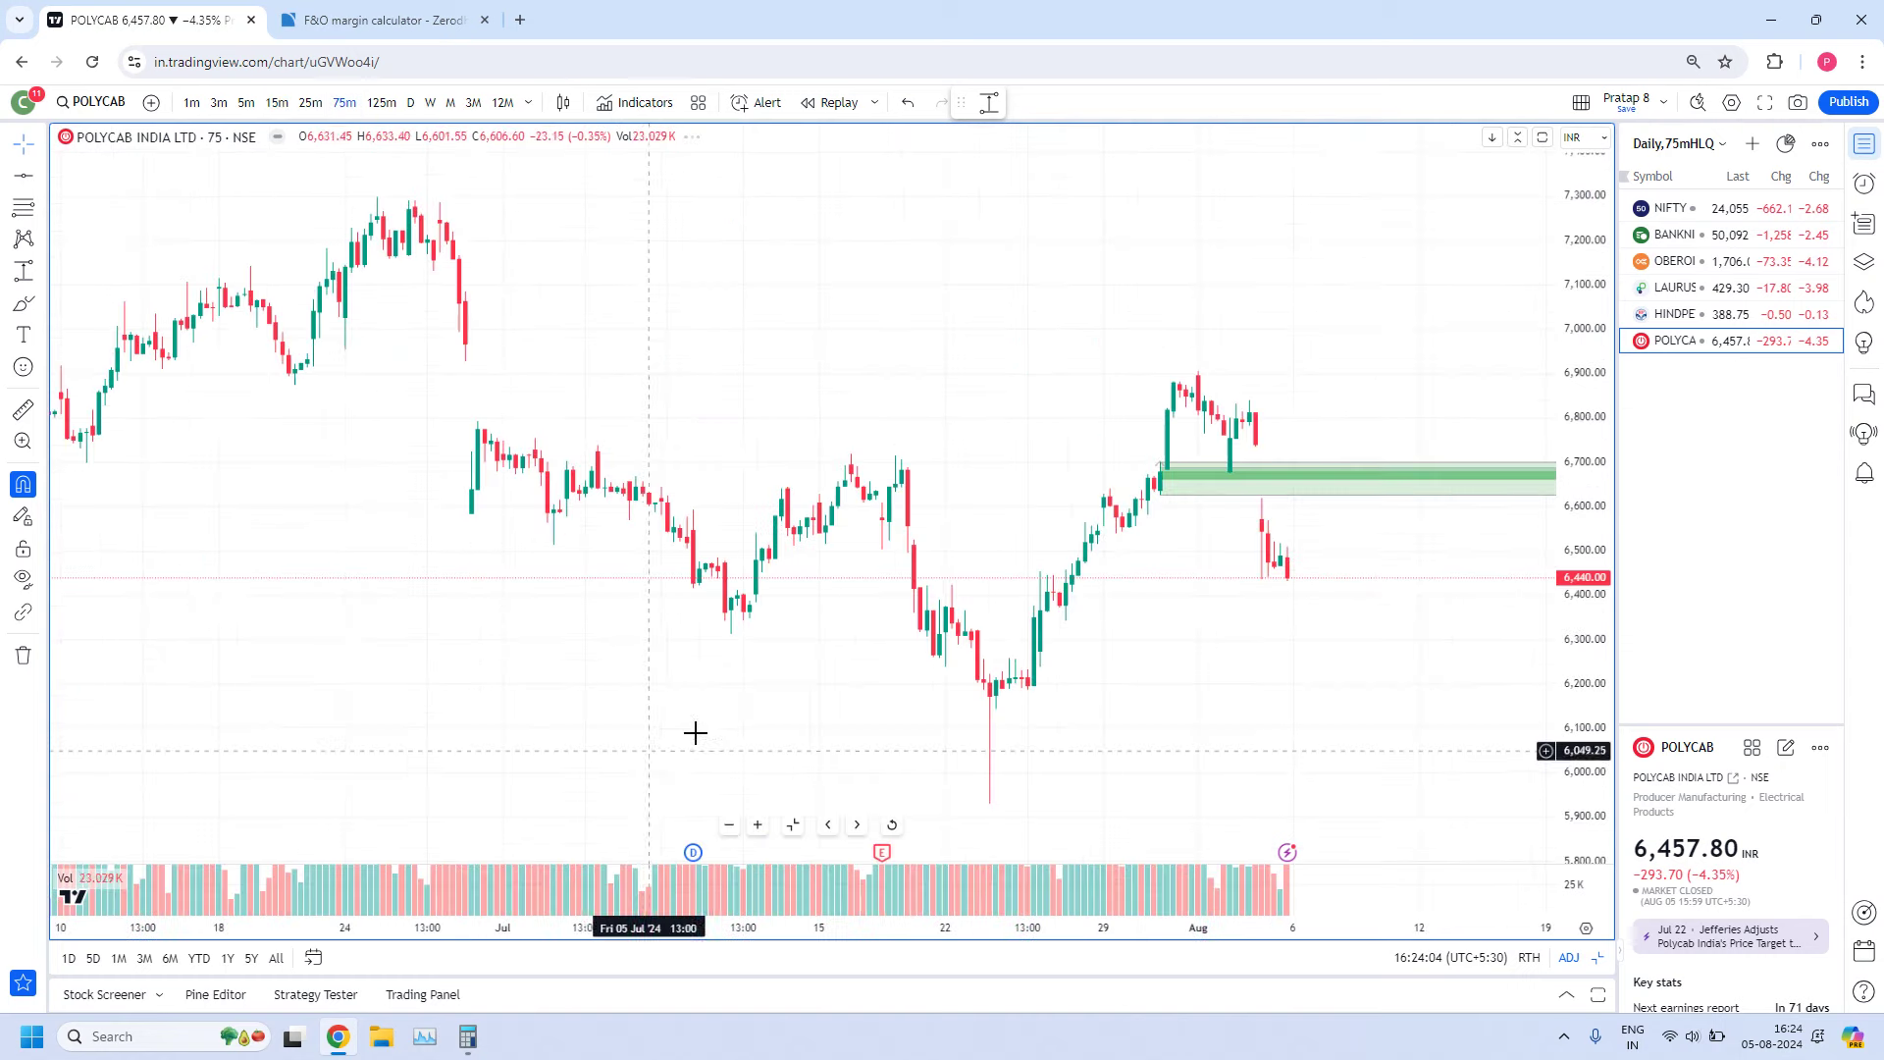
scroll(1009, 533, "up", 3)
left_click_drag(1010, 534, 622, 593)
scroll(625, 602, "up", 3)
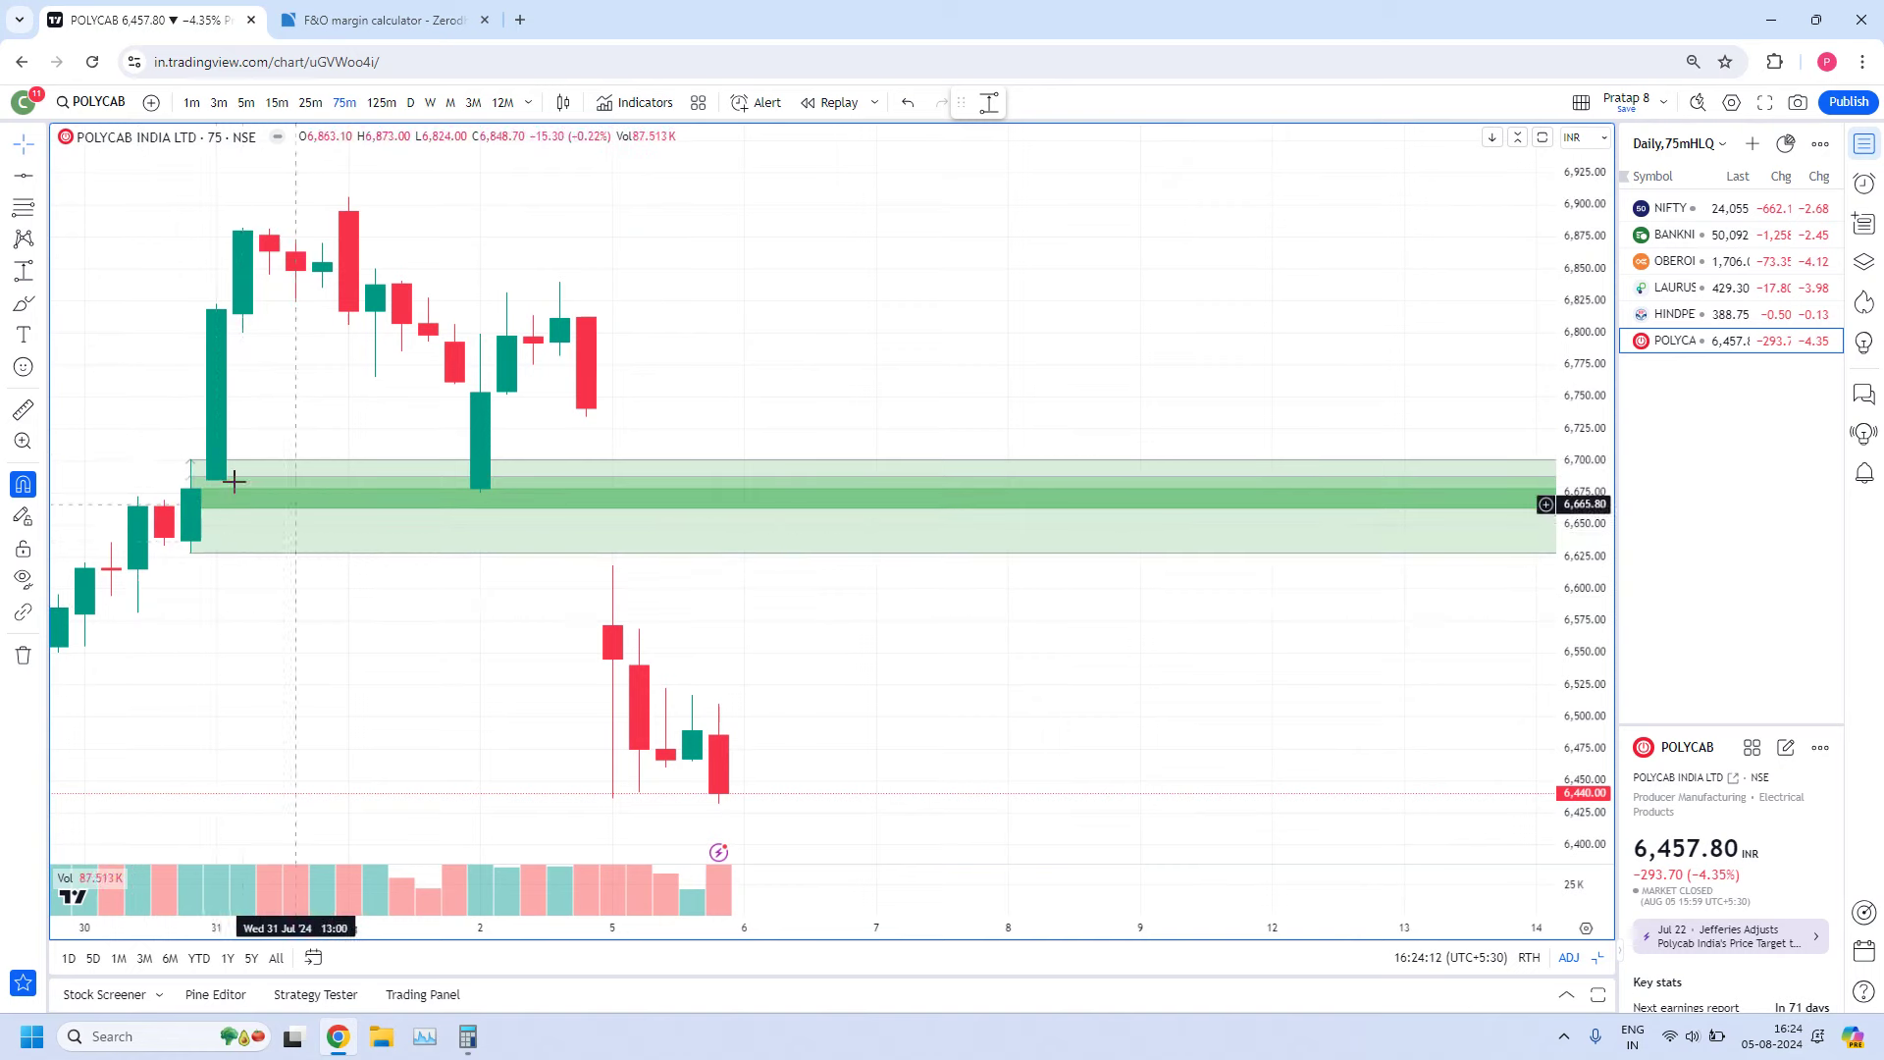
scroll(618, 638, "down", 2)
left_click_drag(606, 656, 745, 622)
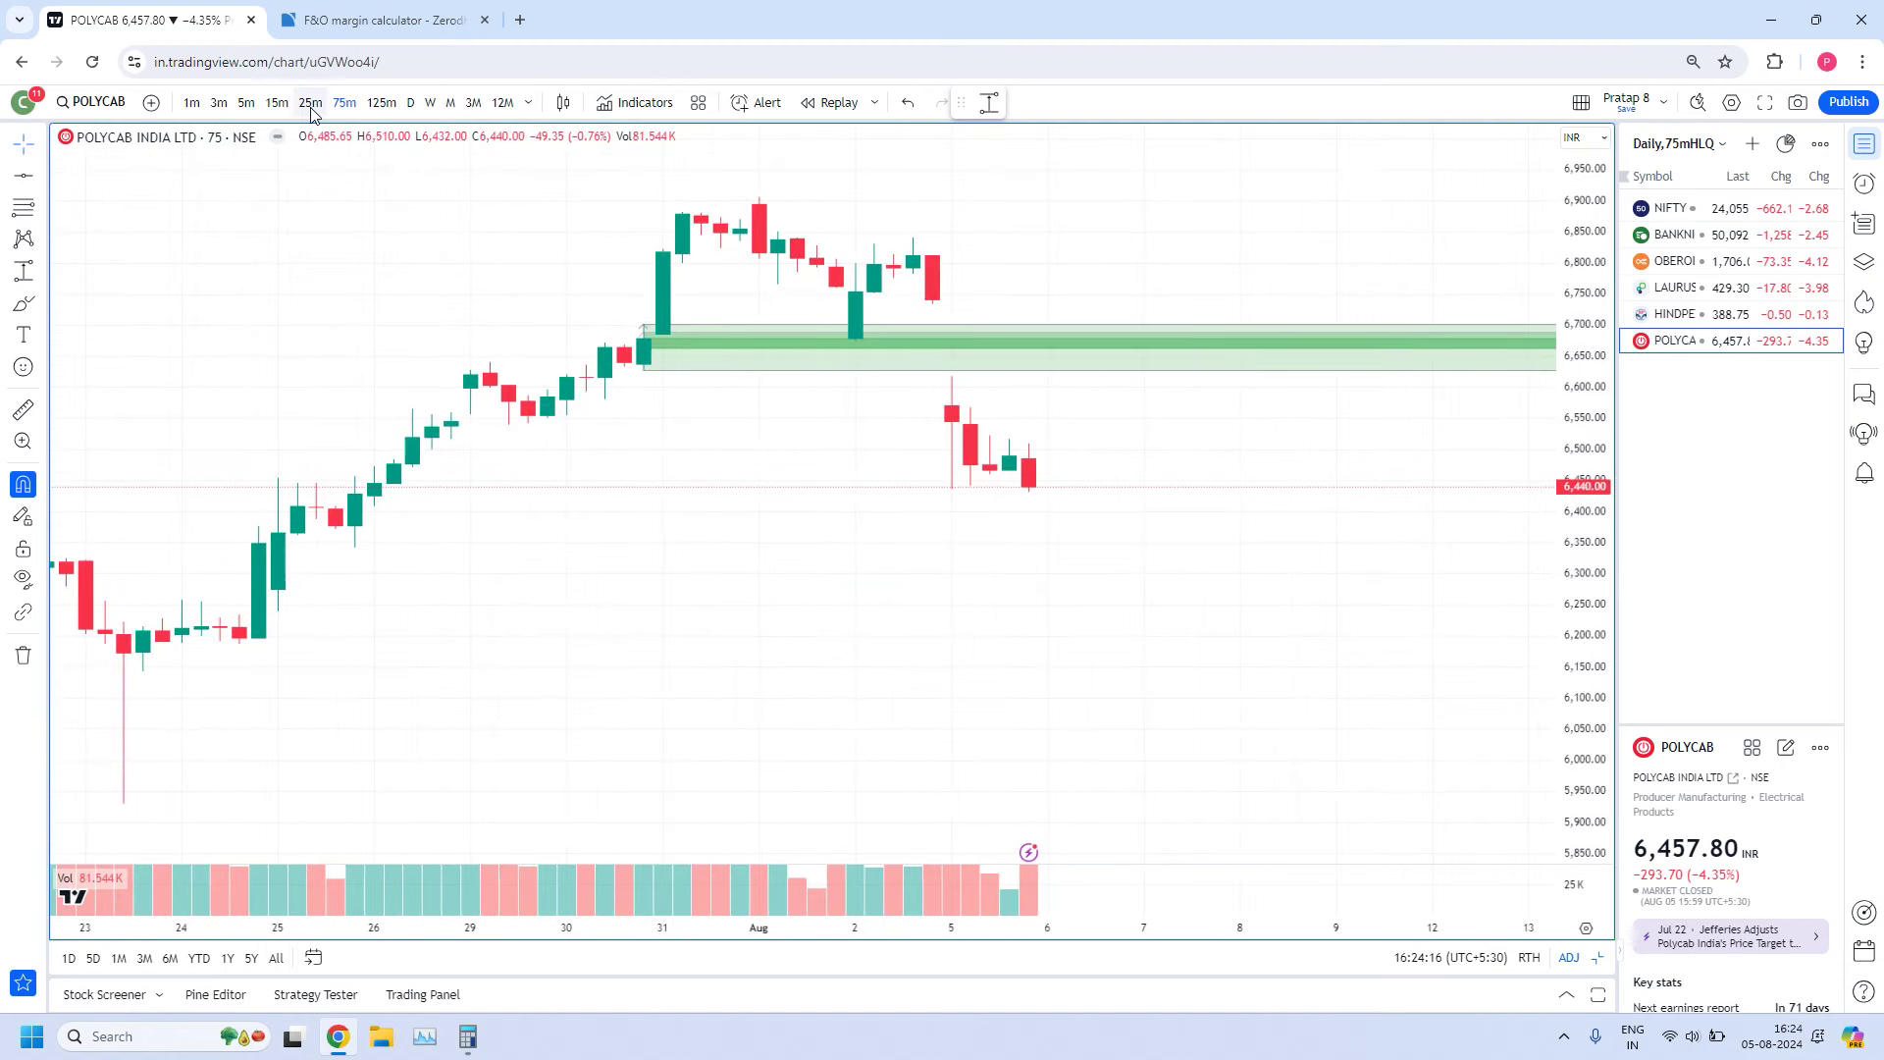
Switch Polycab to the 15-minute timeframe and examine the base of the middle demand zone
left_click(278, 103)
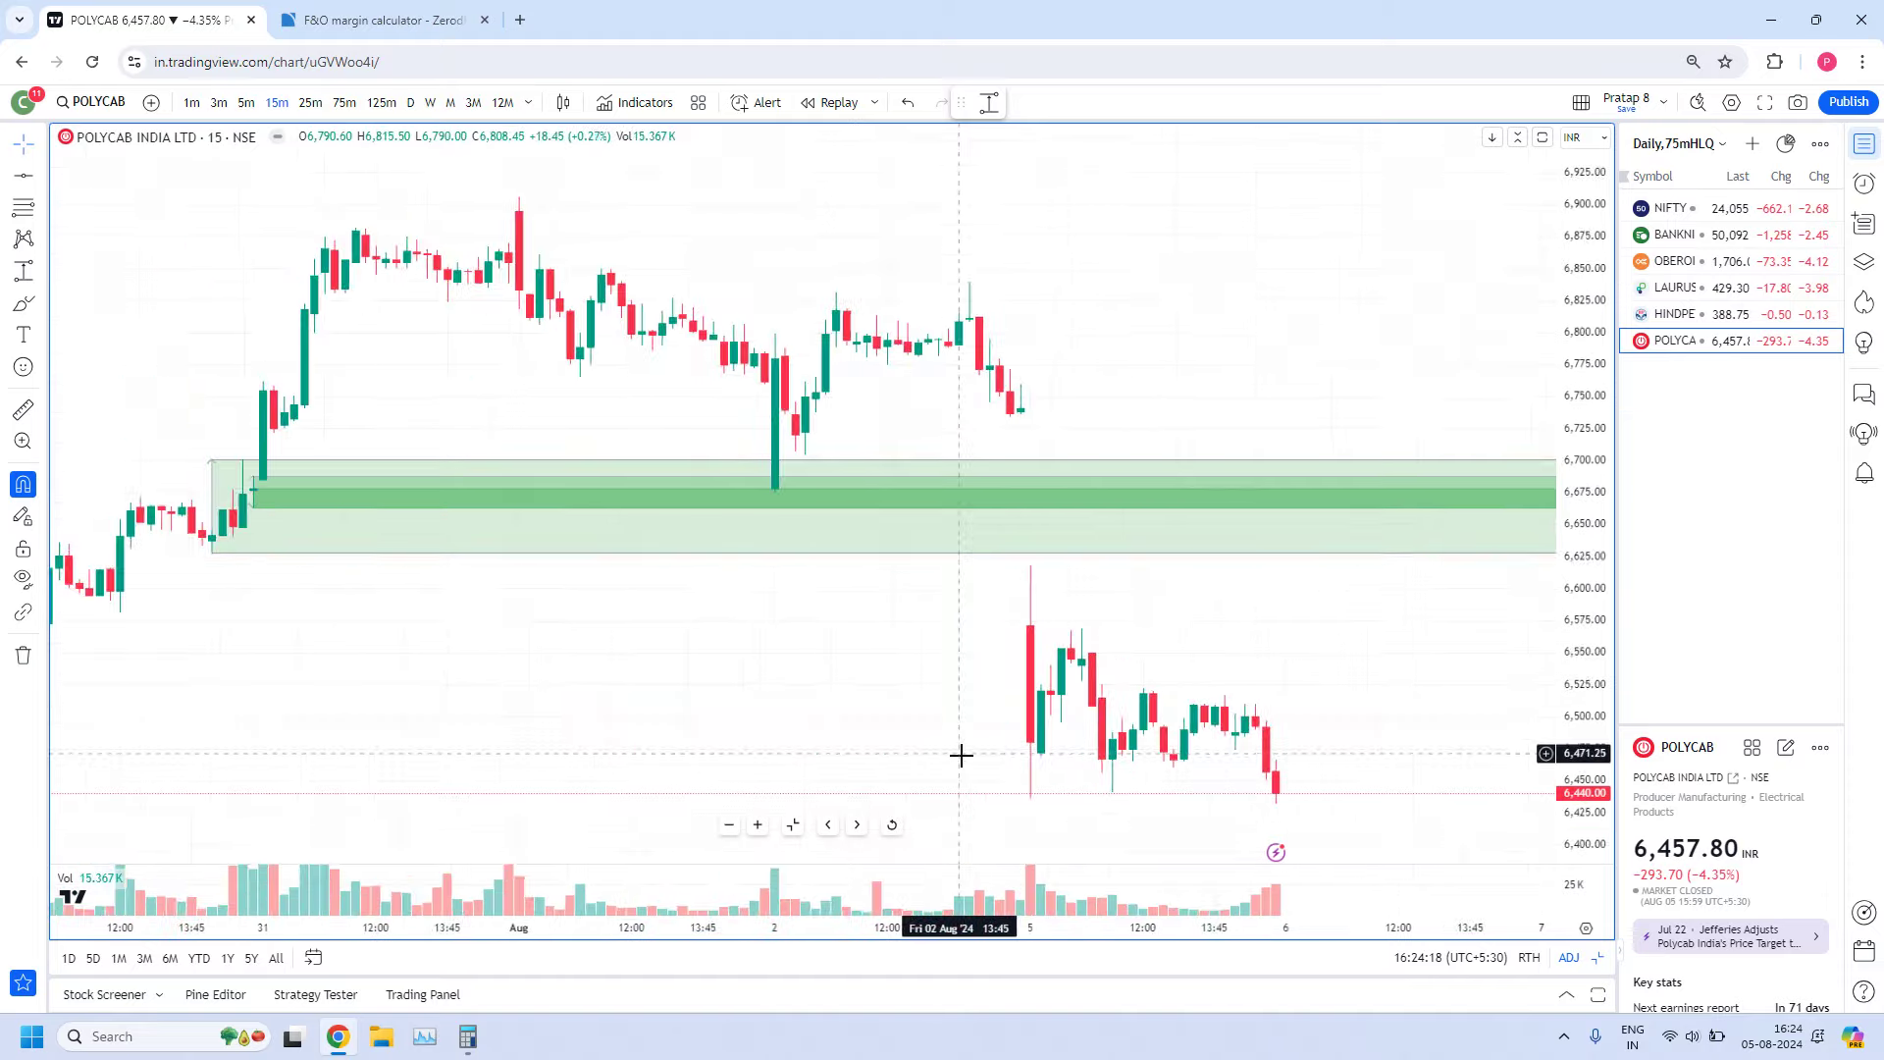
scroll(604, 687, "up", 2)
left_click_drag(687, 637, 491, 589)
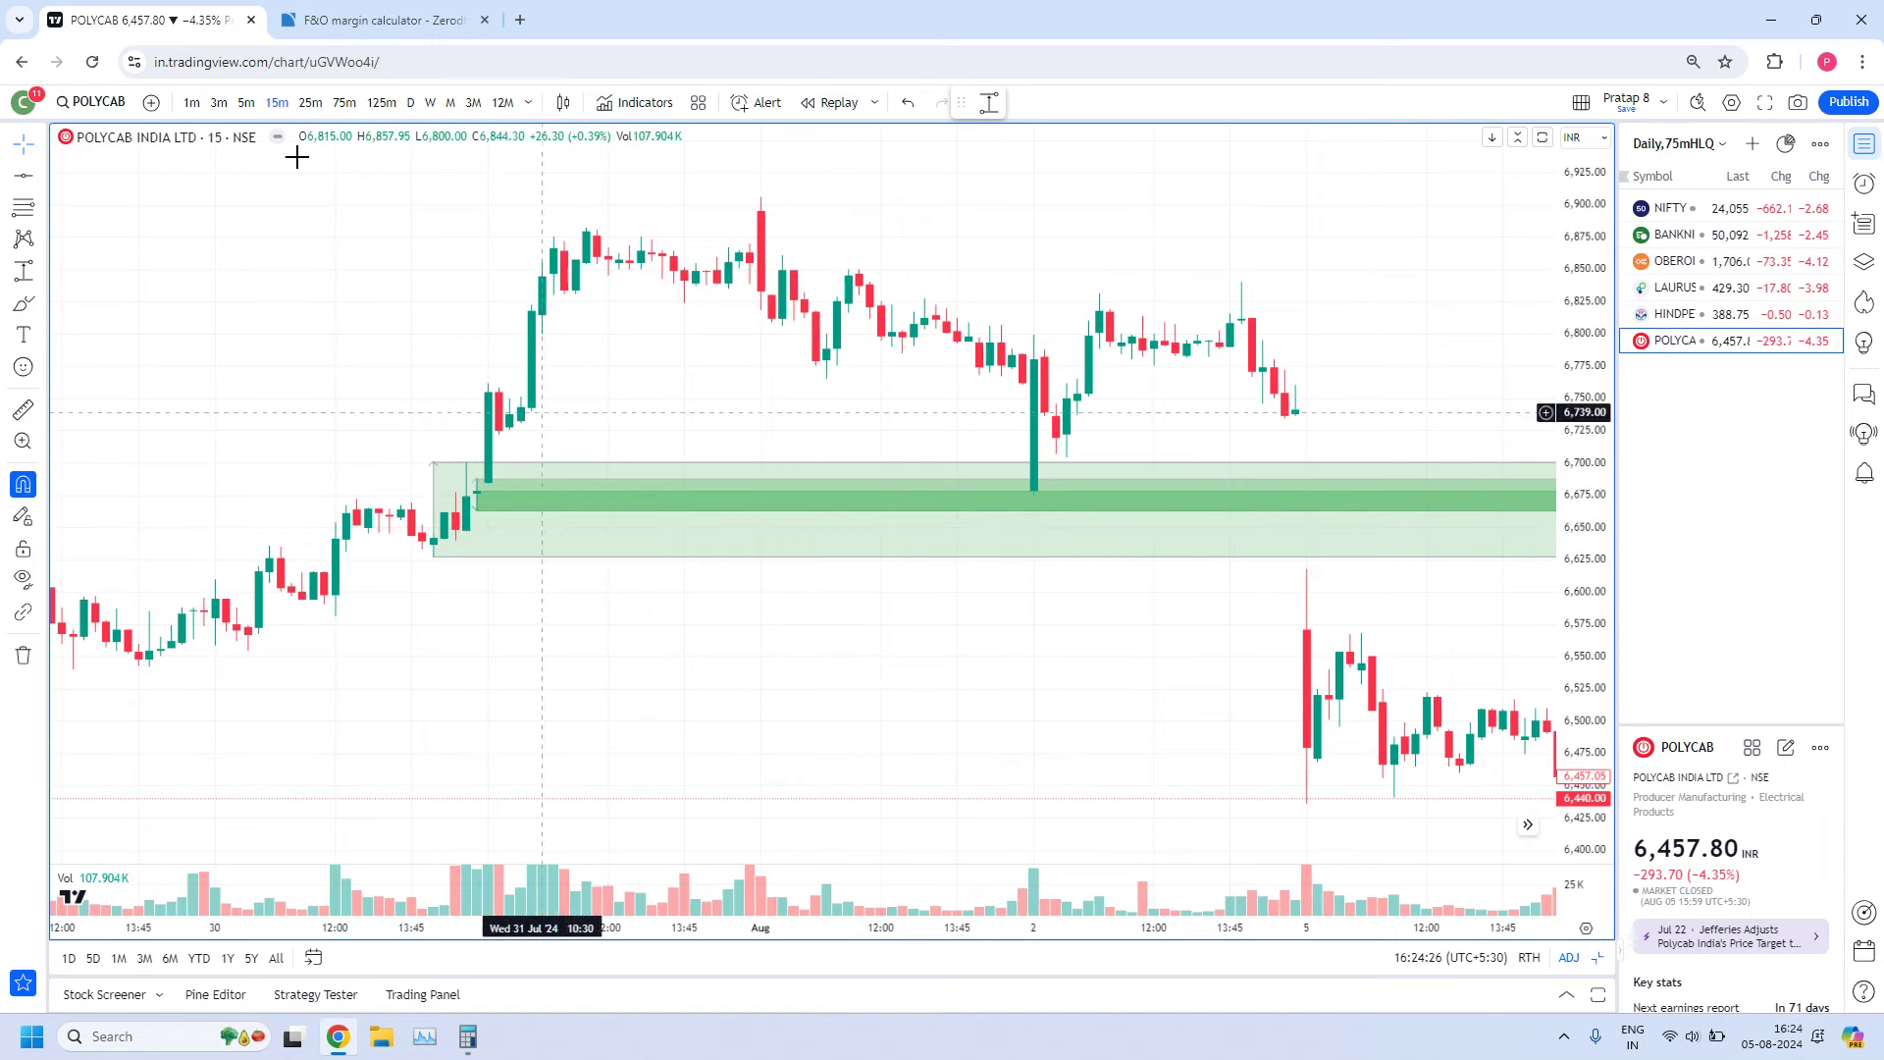
Switch Polycab to the 5-minute timeframe and examine the 30 July base candles of the nested demand zones
left_click(246, 102)
scroll(775, 746, "down", 5)
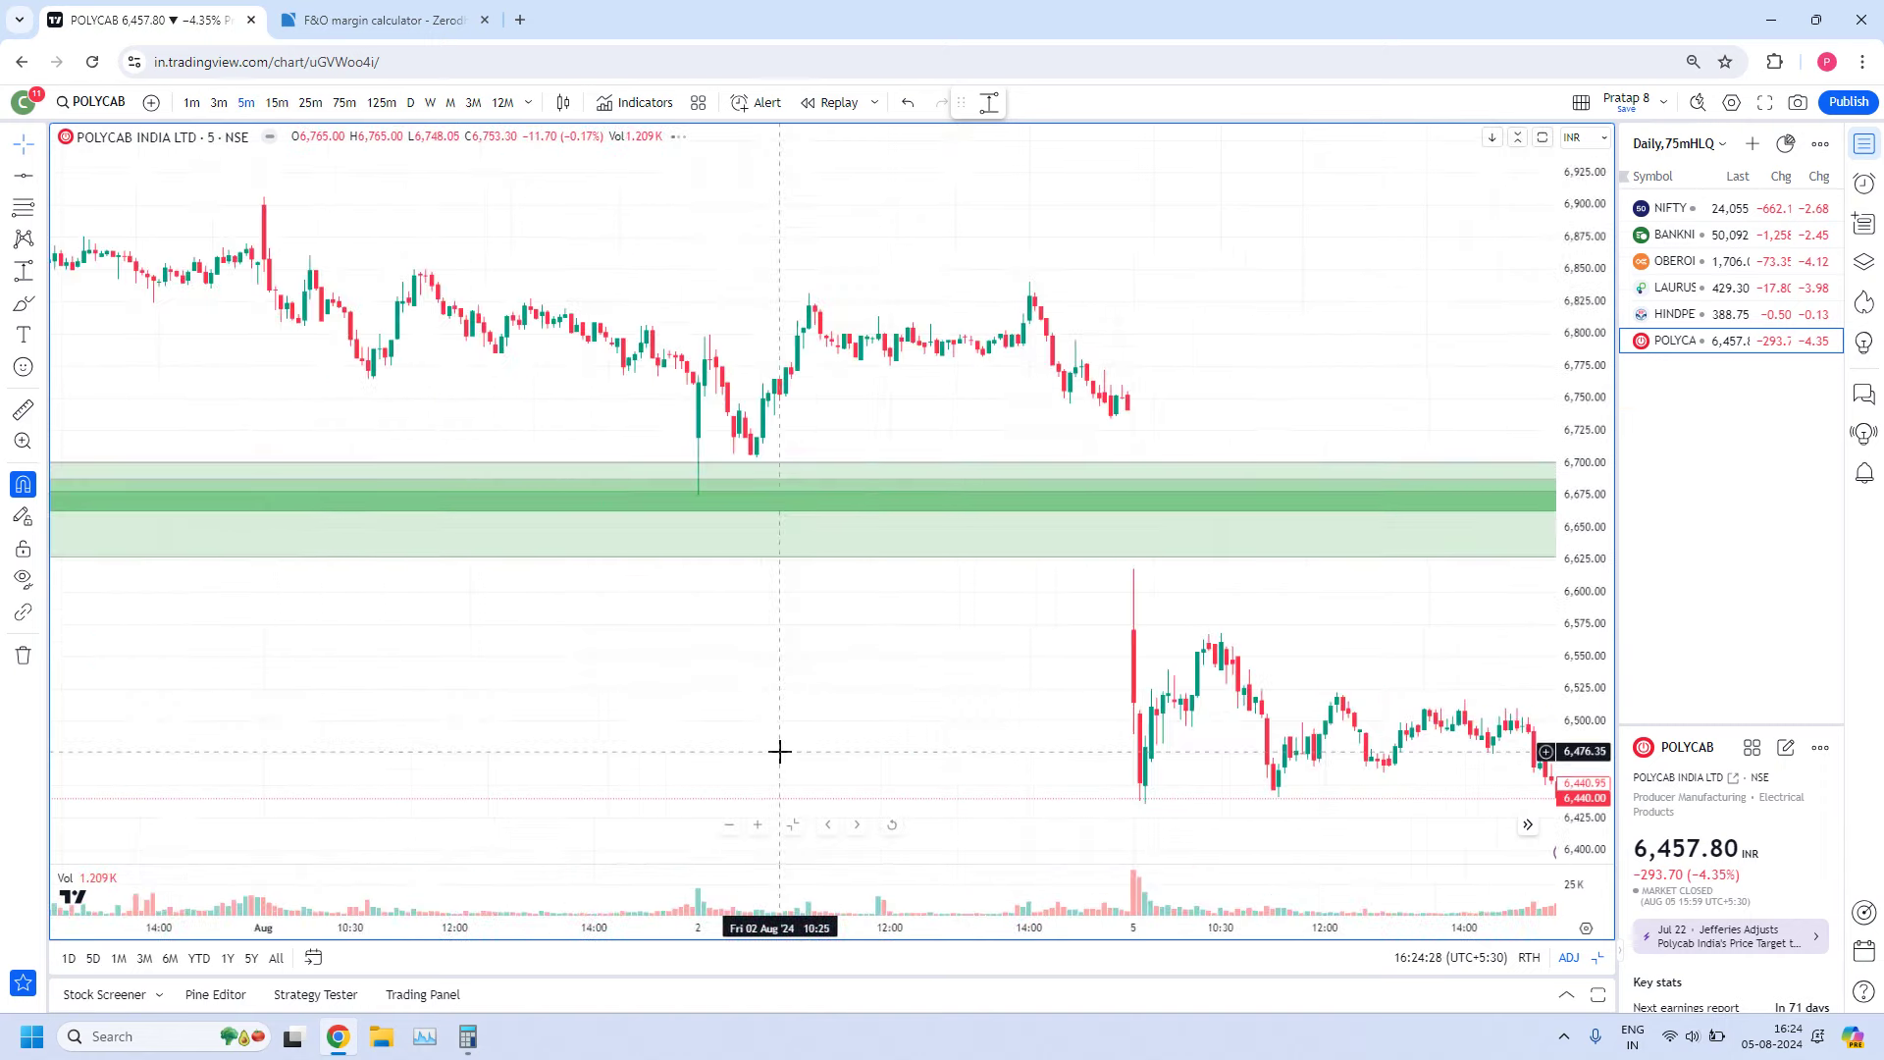
scroll(911, 649, "up", 5)
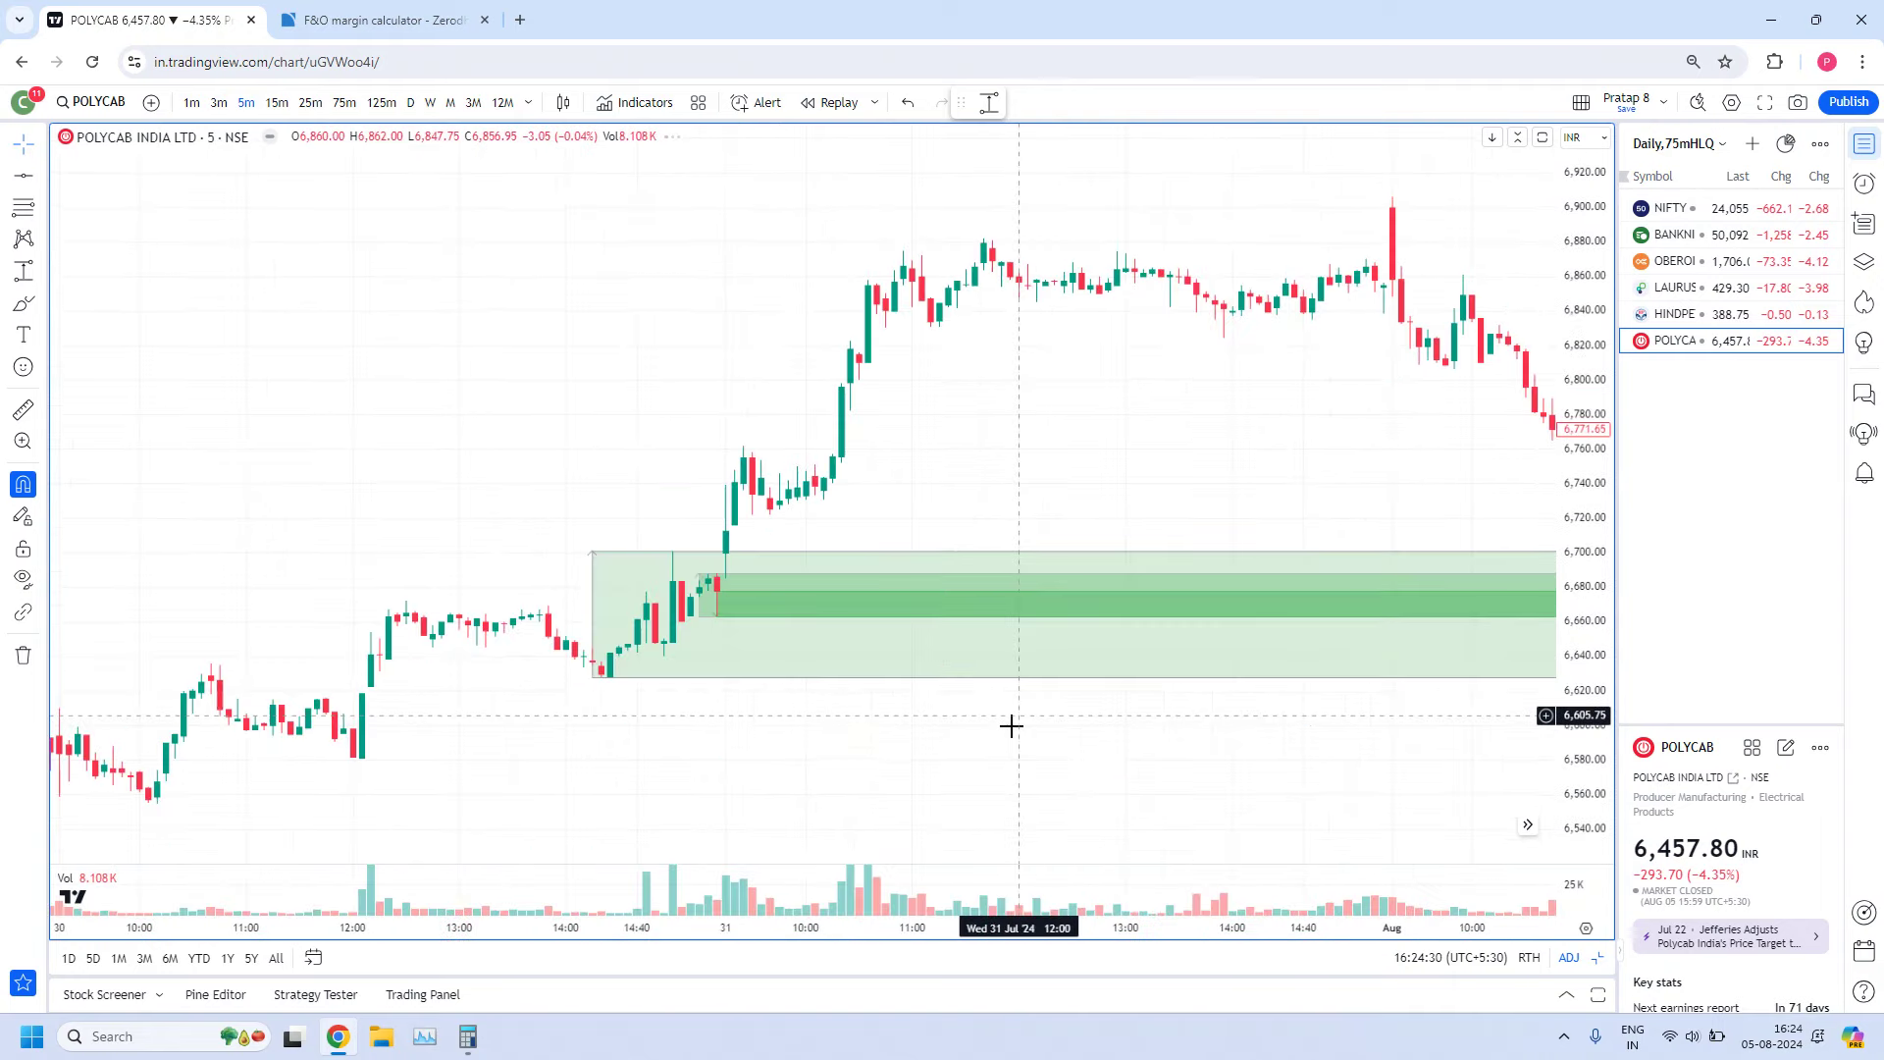
left_click_drag(1010, 723, 697, 251)
scroll(808, 774, "up", 2)
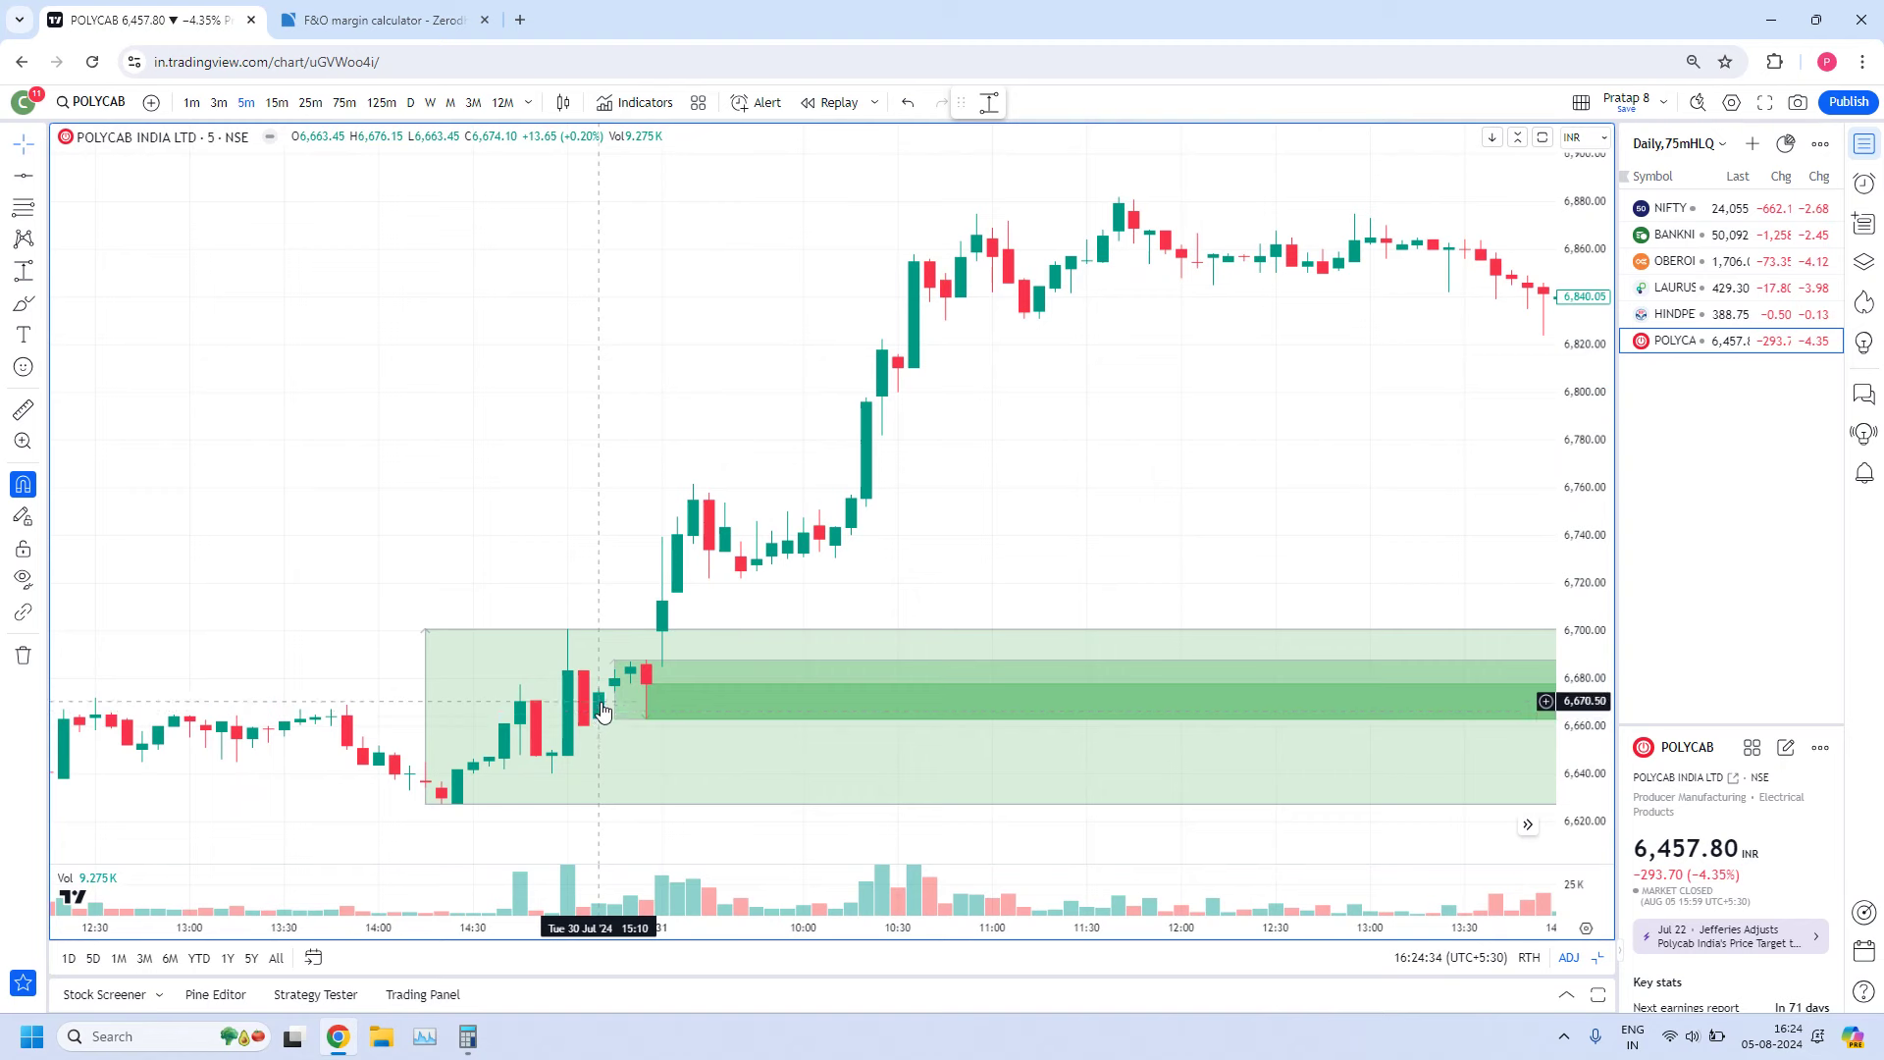
left_click(663, 660)
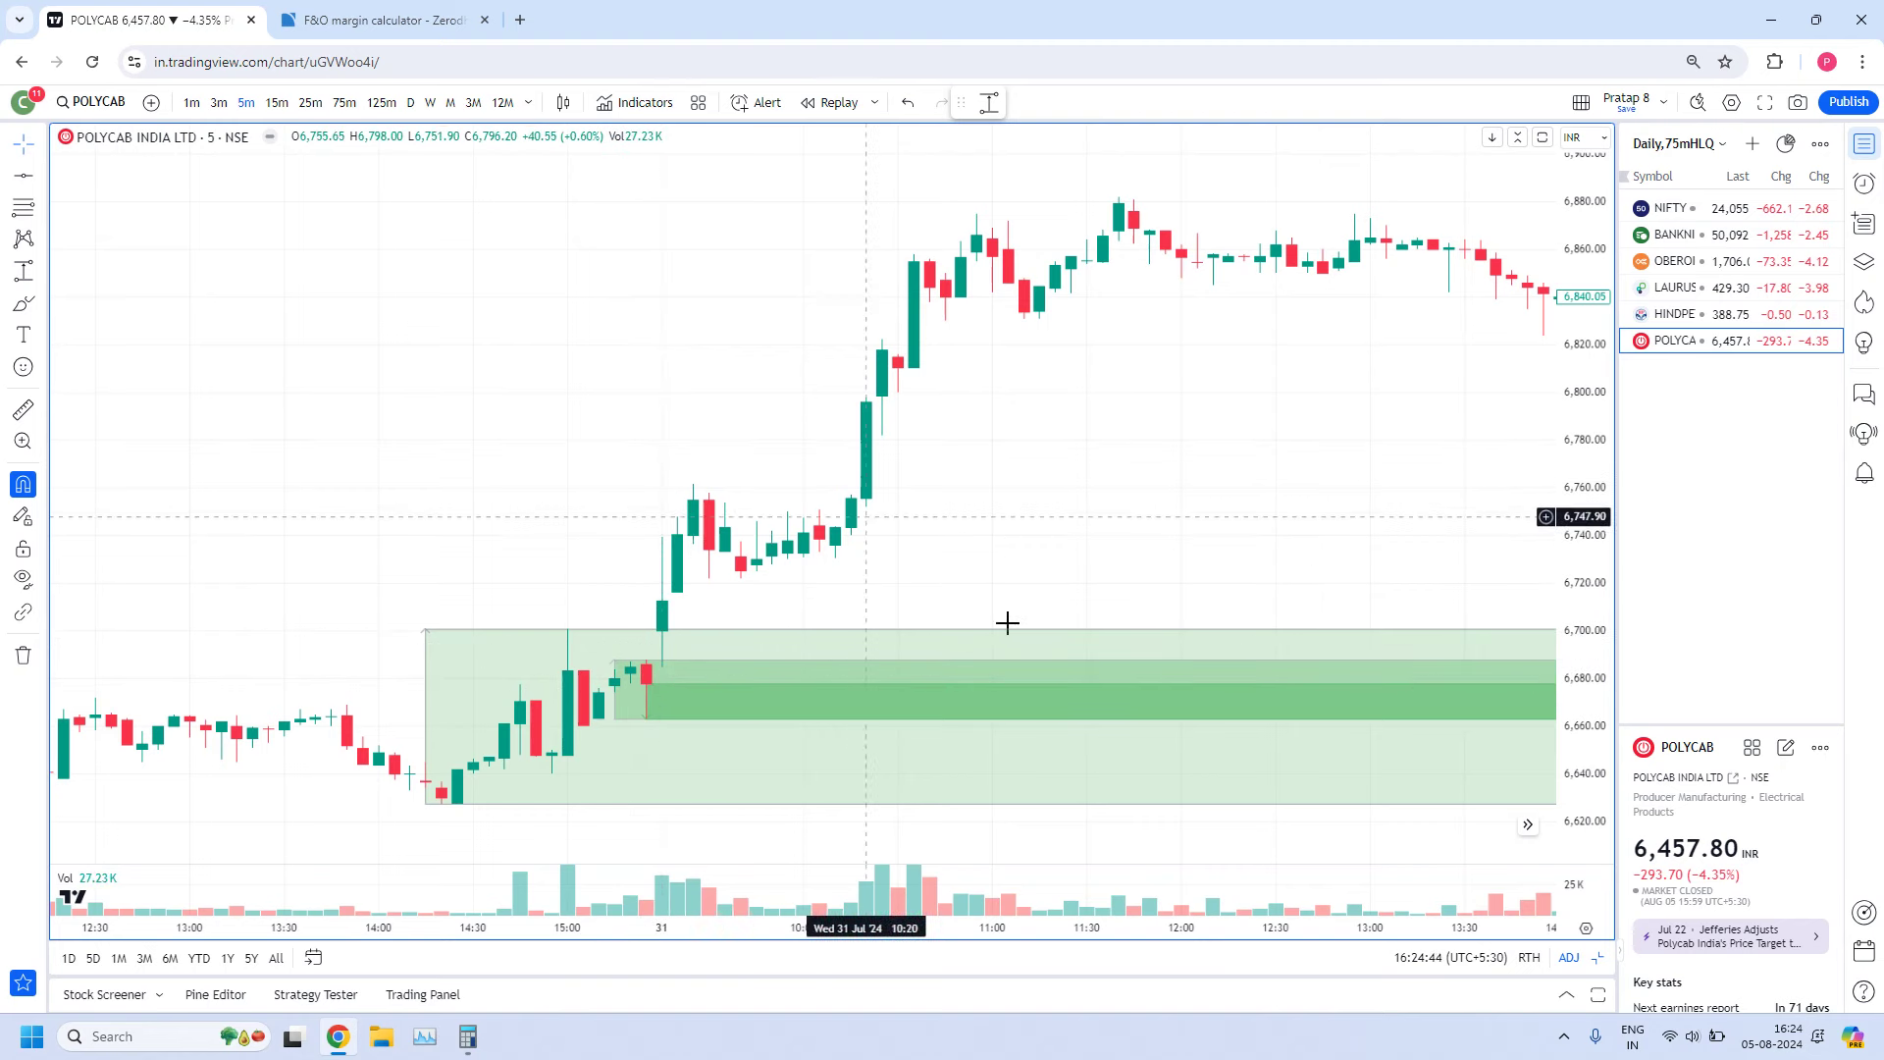
Try raising the upper edge of Polycab's smallest demand zone to 6,686.45, and restore it to 6,678.00
scroll(942, 854, "up", 2)
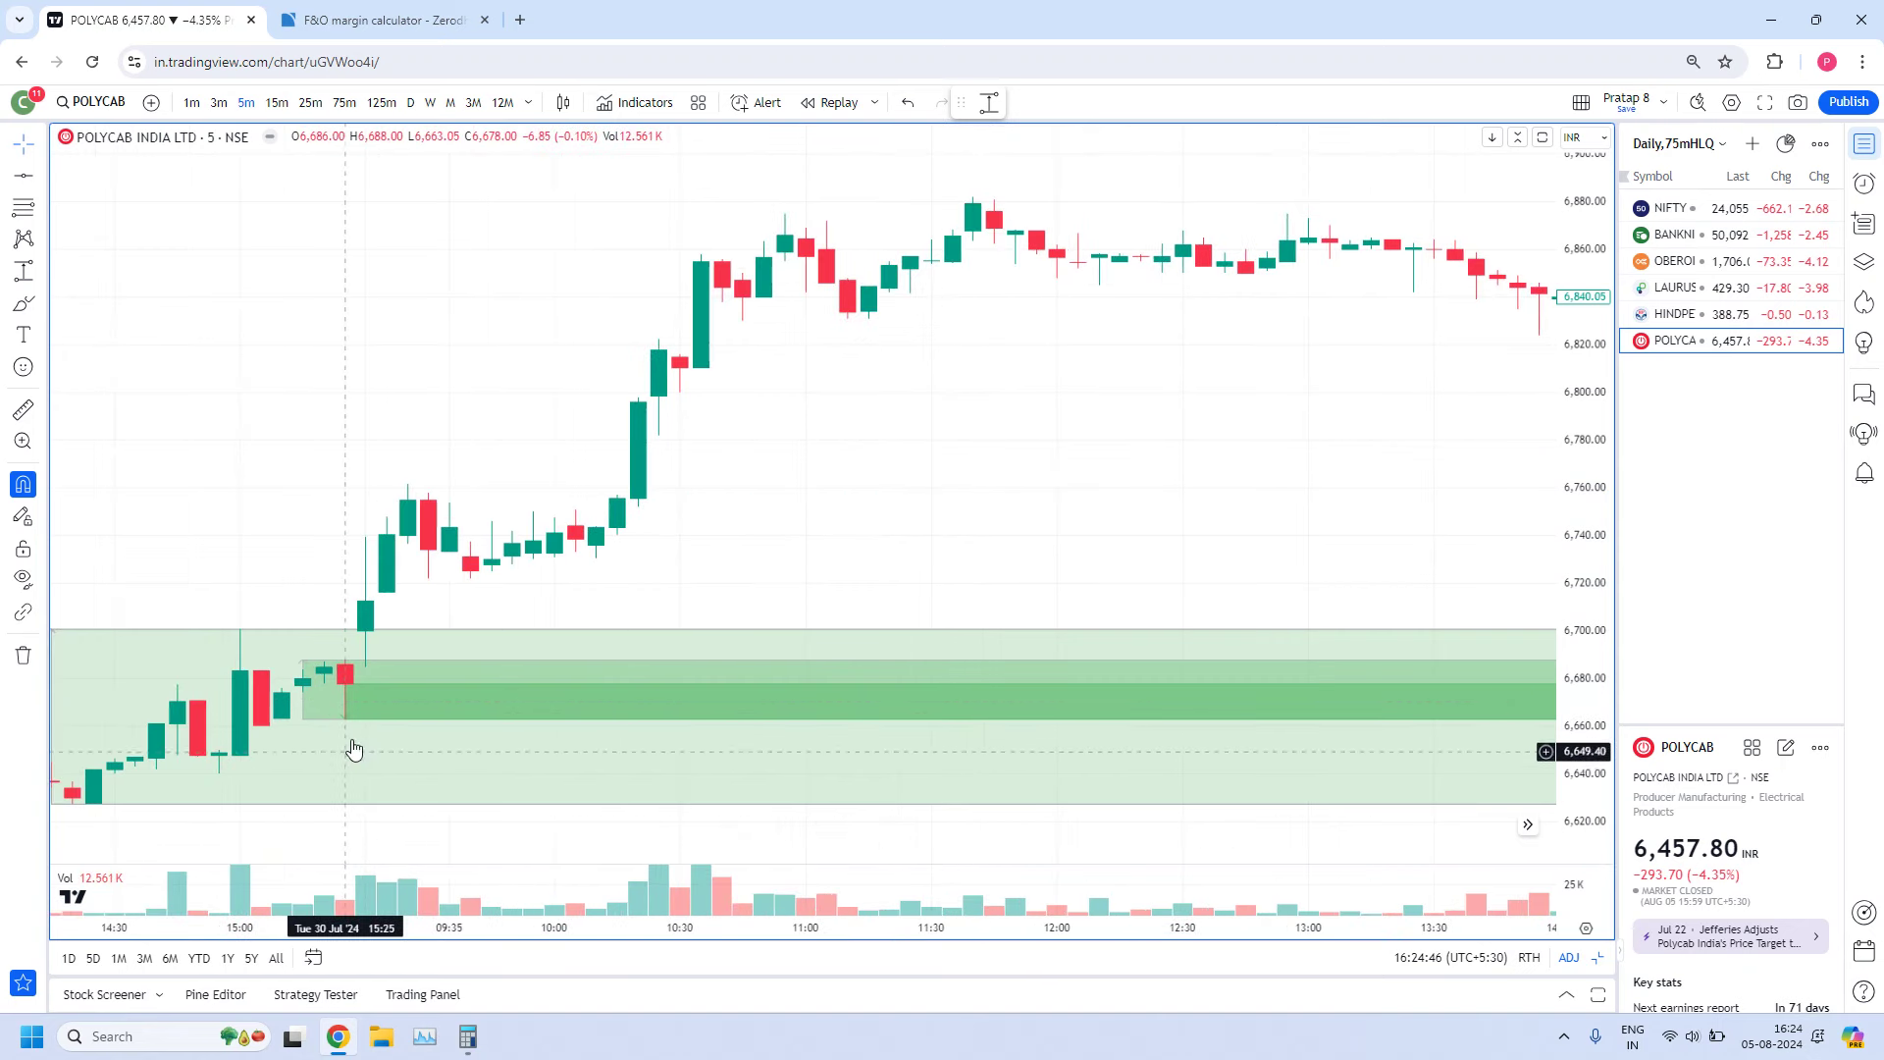
left_click_drag(343, 685, 345, 663)
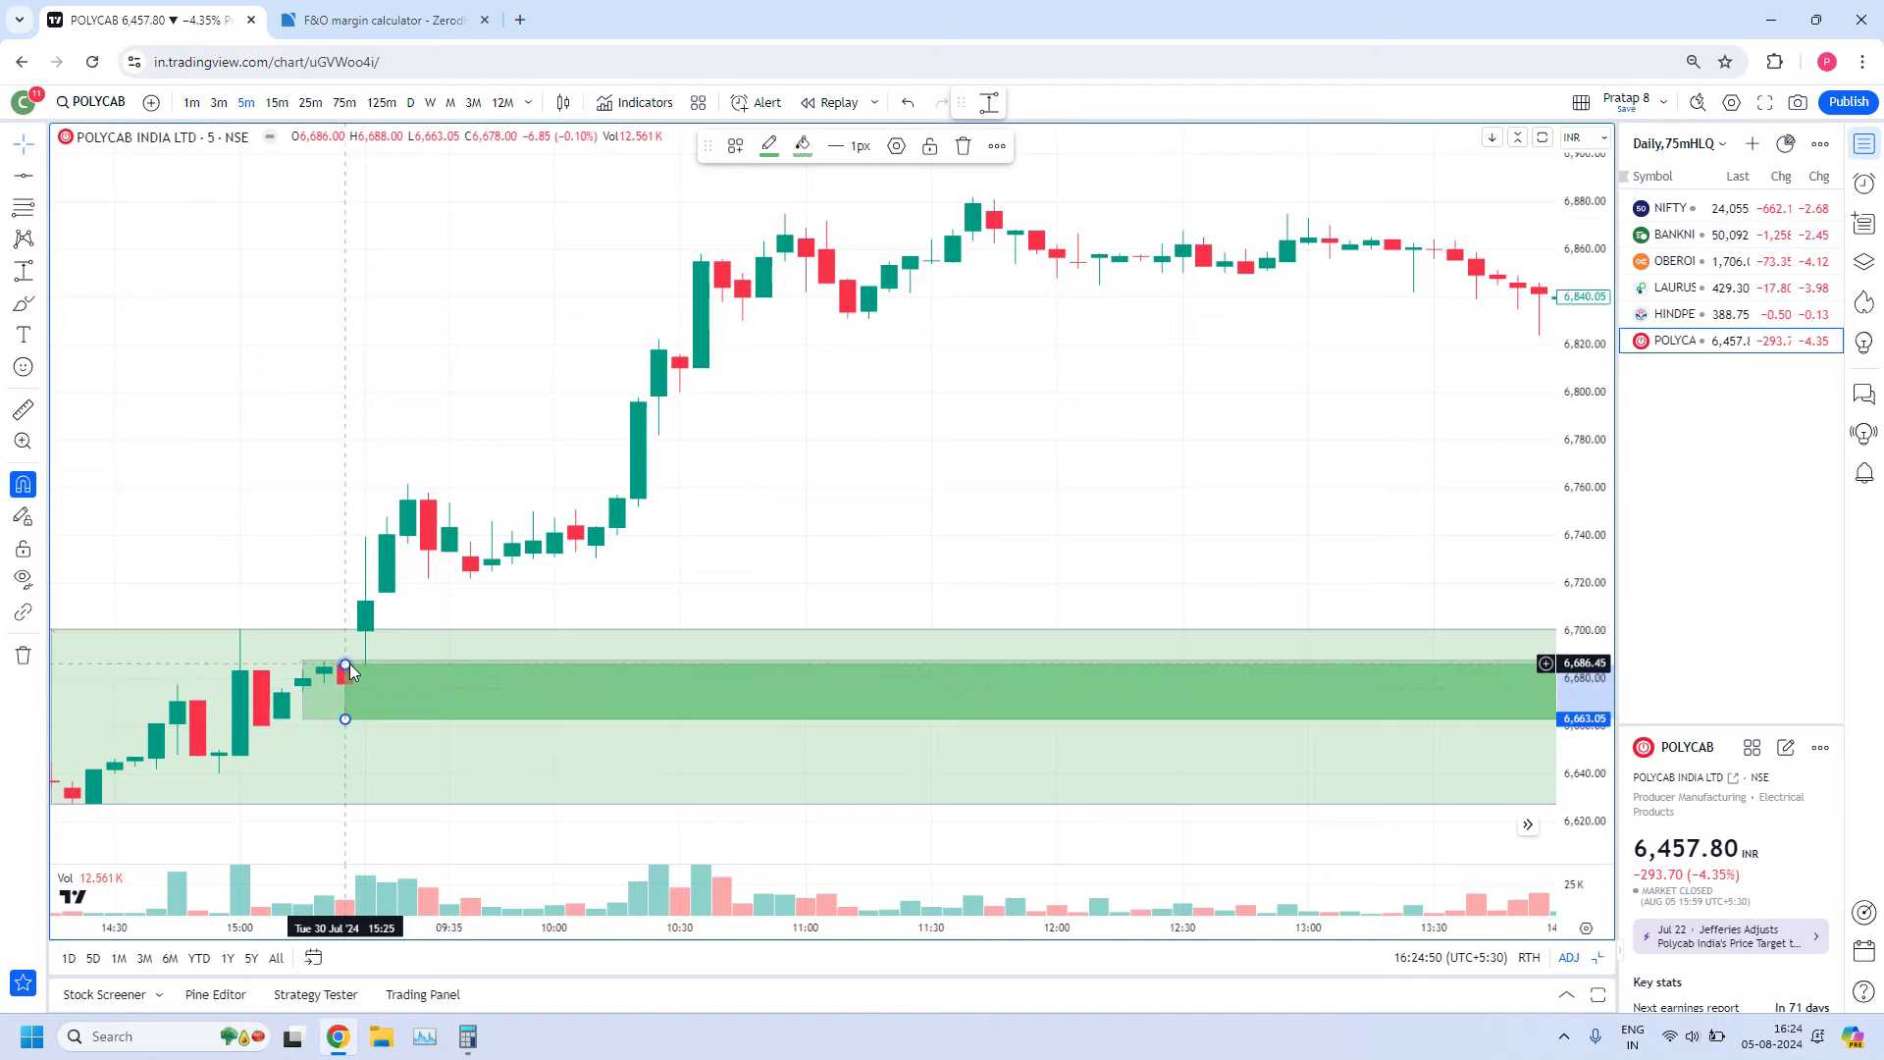
left_click_drag(349, 663, 345, 681)
Examine how the 2 August opening wick reacts at Polycab's nested demand zones on the 5-minute chart
scroll(1134, 629, "down", 2)
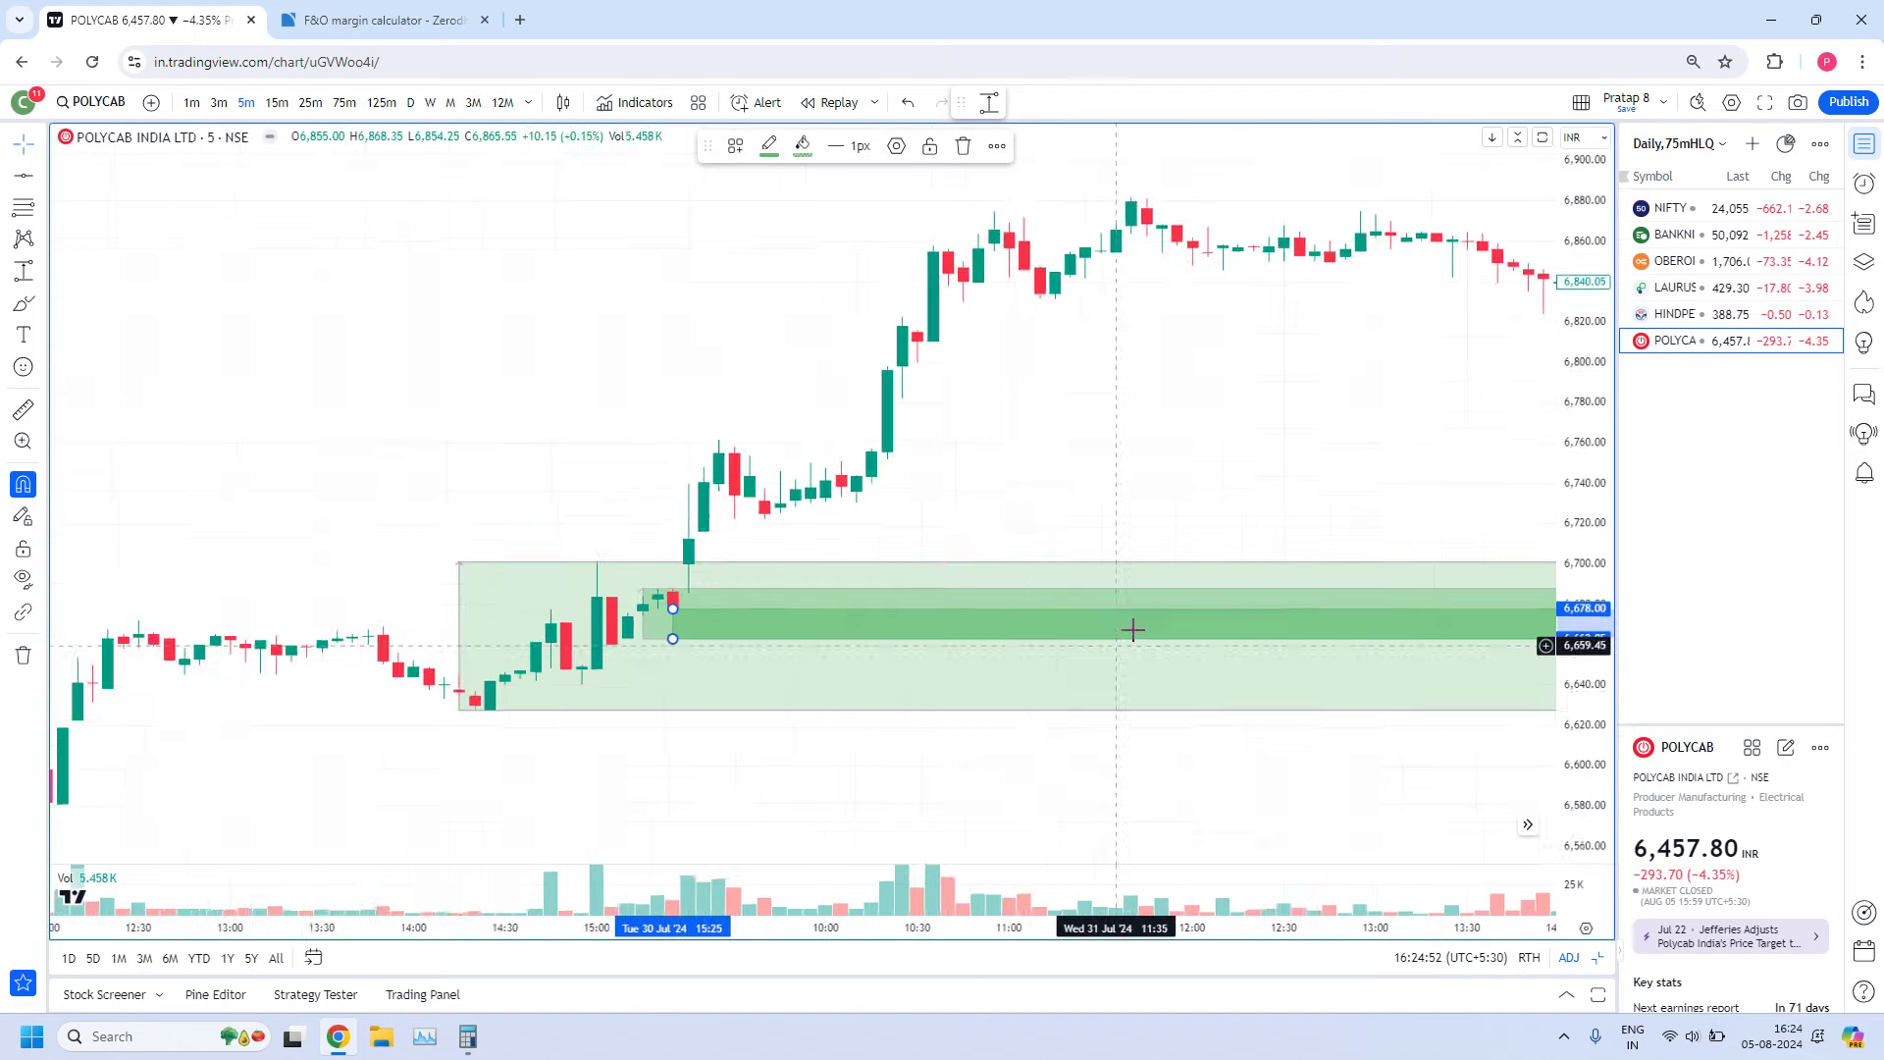
left_click_drag(1134, 630, 593, 399)
scroll(1342, 509, "down", 2)
left_click_drag(1341, 509, 584, 405)
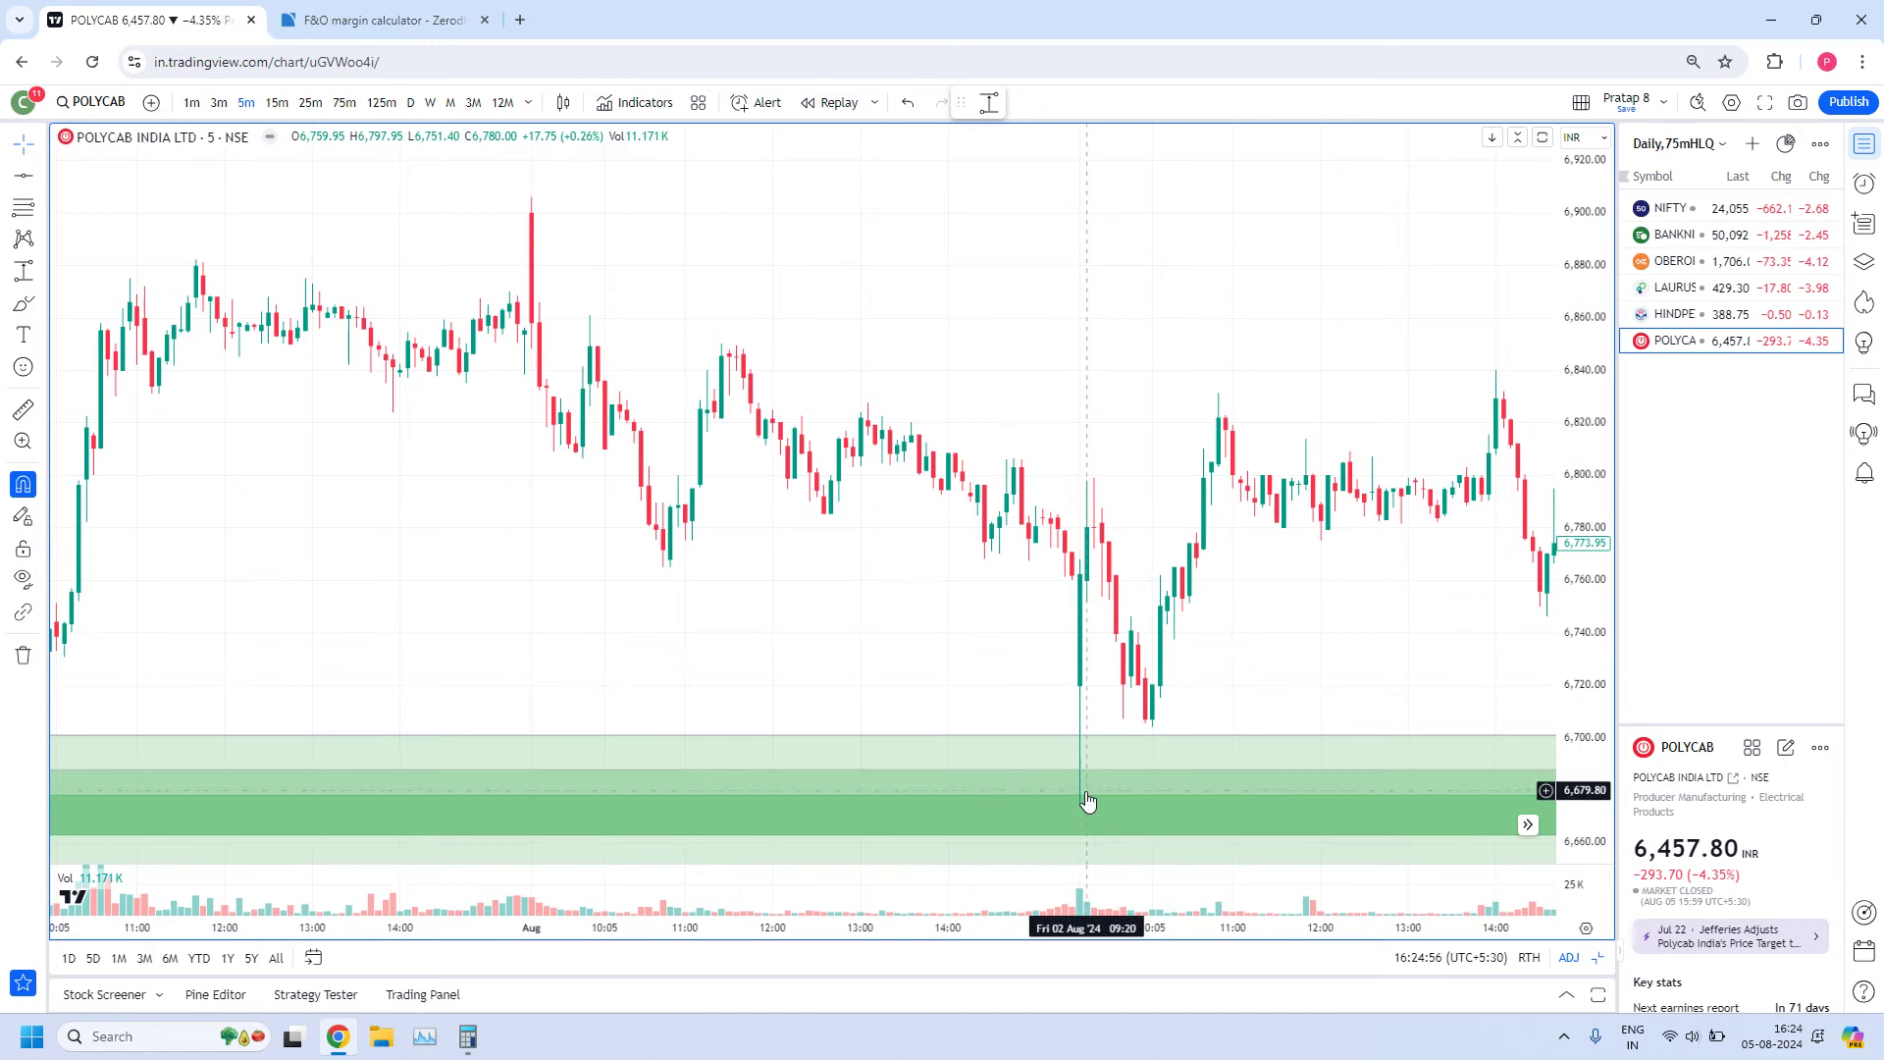
scroll(1085, 808, "down", 2)
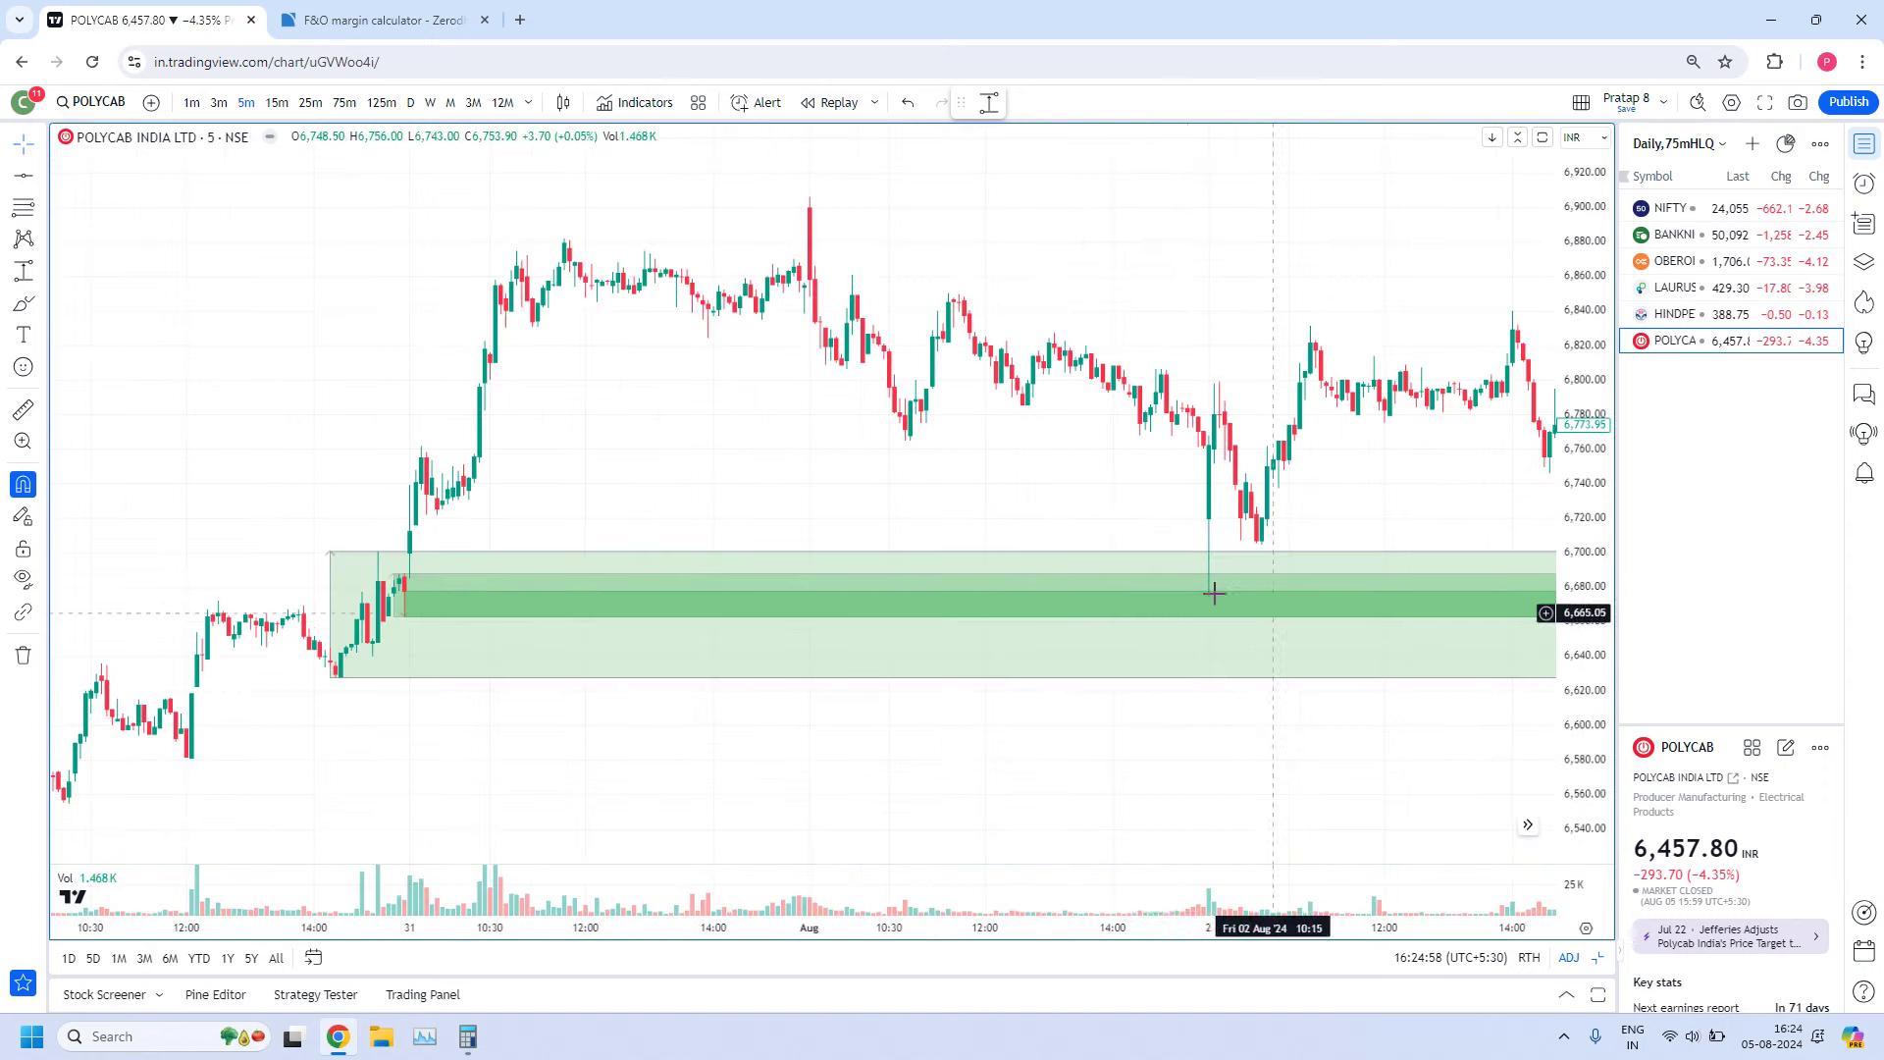
scroll(1188, 598, "up", 2)
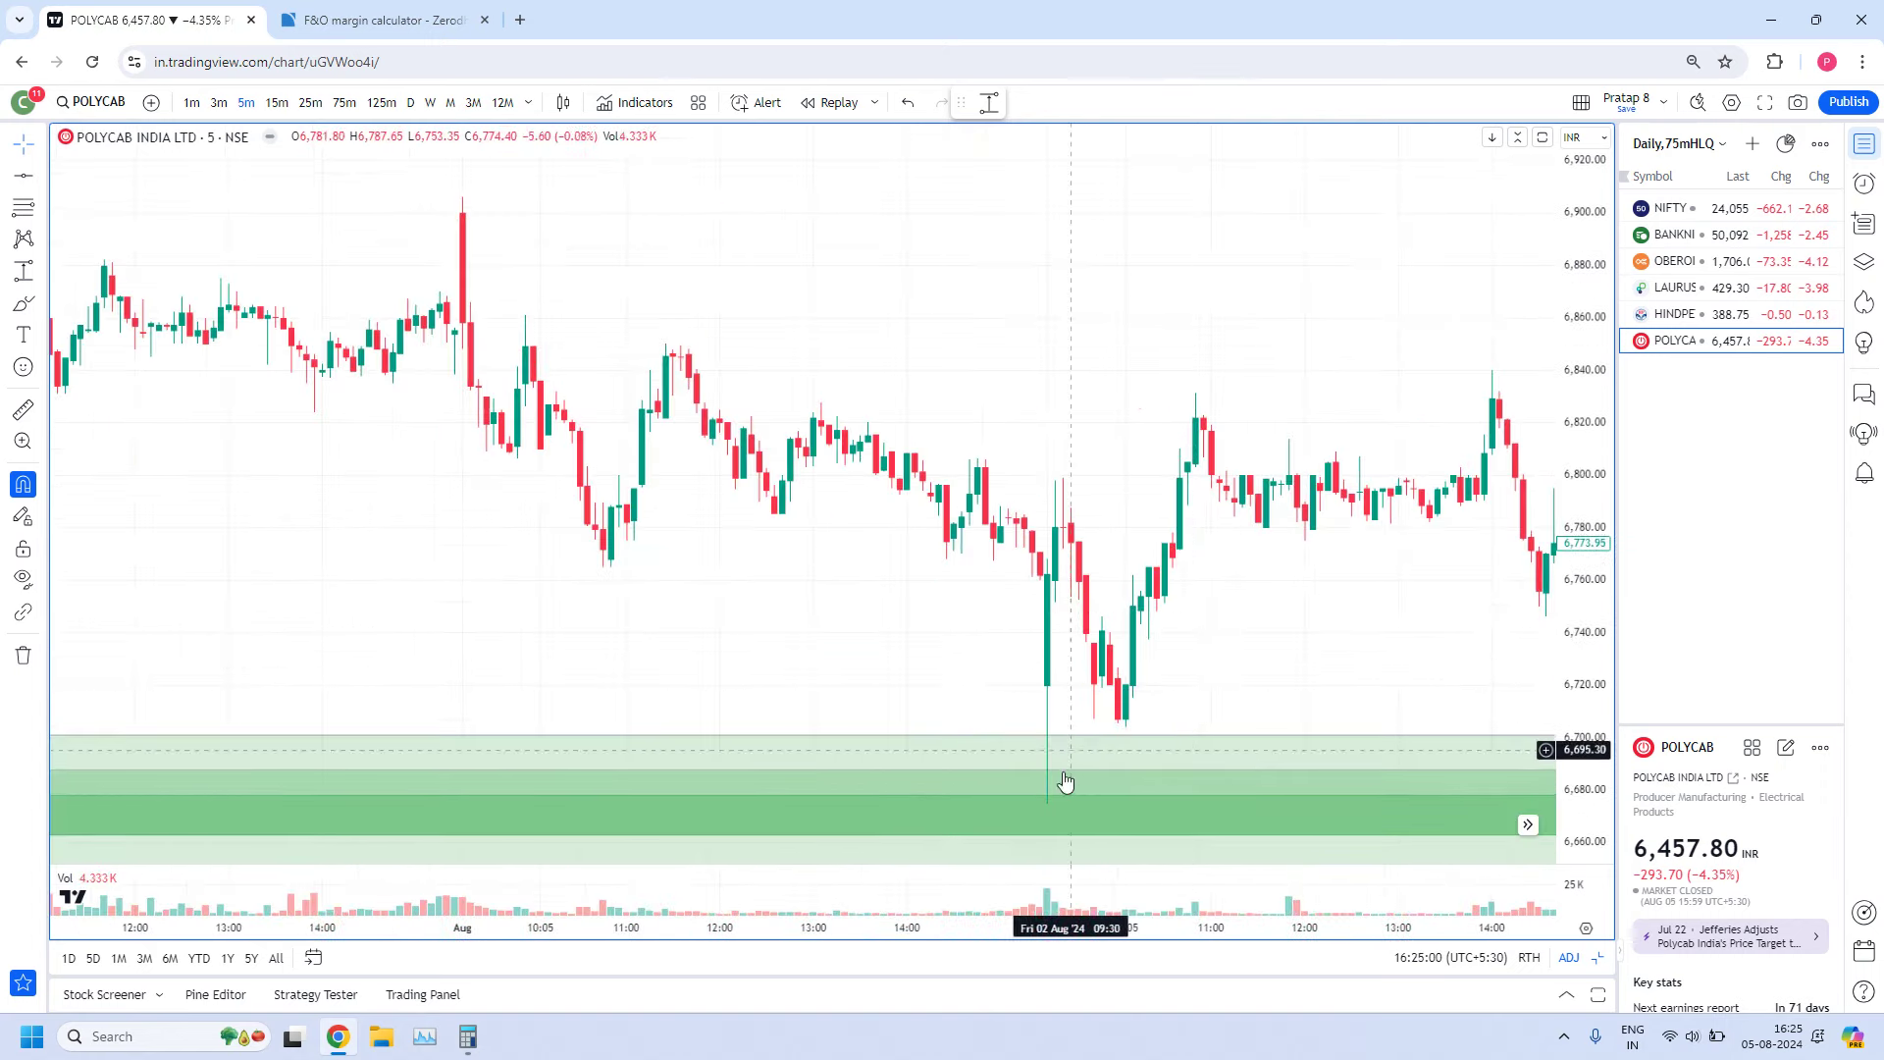
scroll(1146, 709, "down", 1)
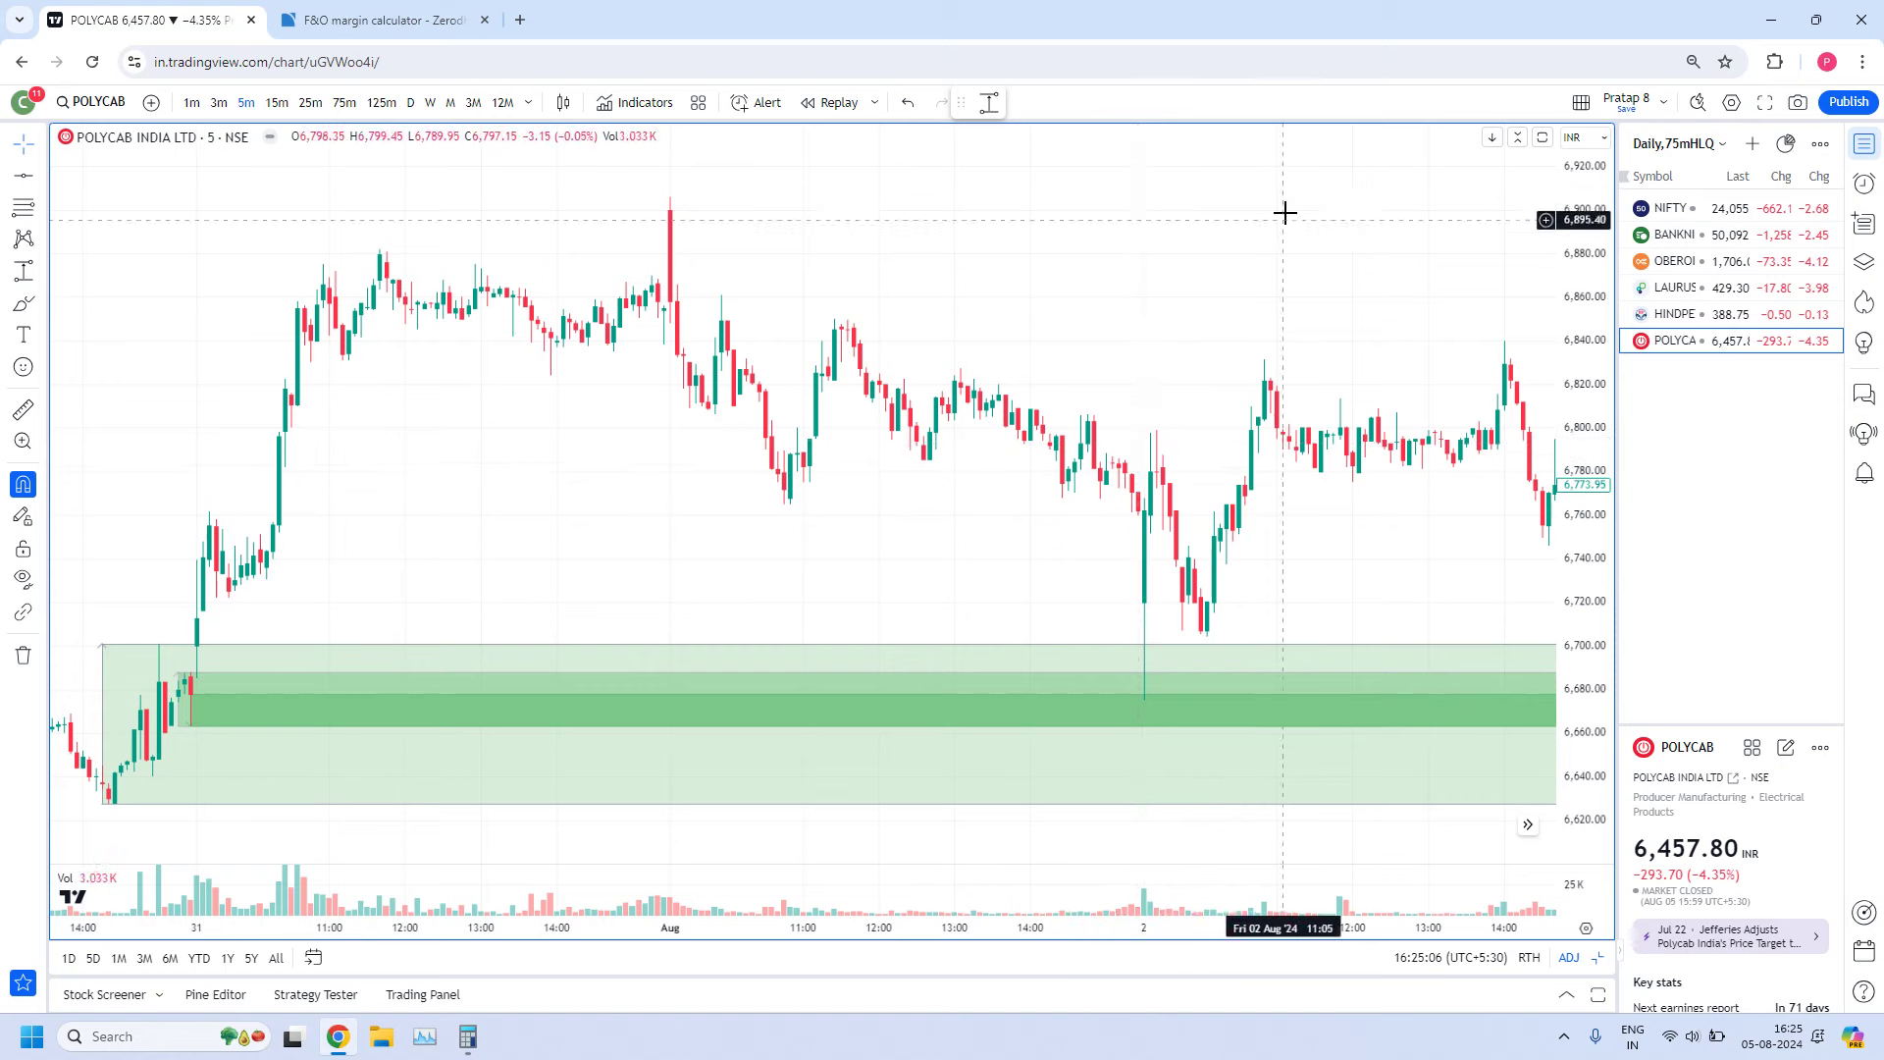
Compare Polycab's 2 August touch of the demand zones with the 5 August gap down below them
scroll(749, 180, "down", 1)
scroll(664, 586, "down", 1)
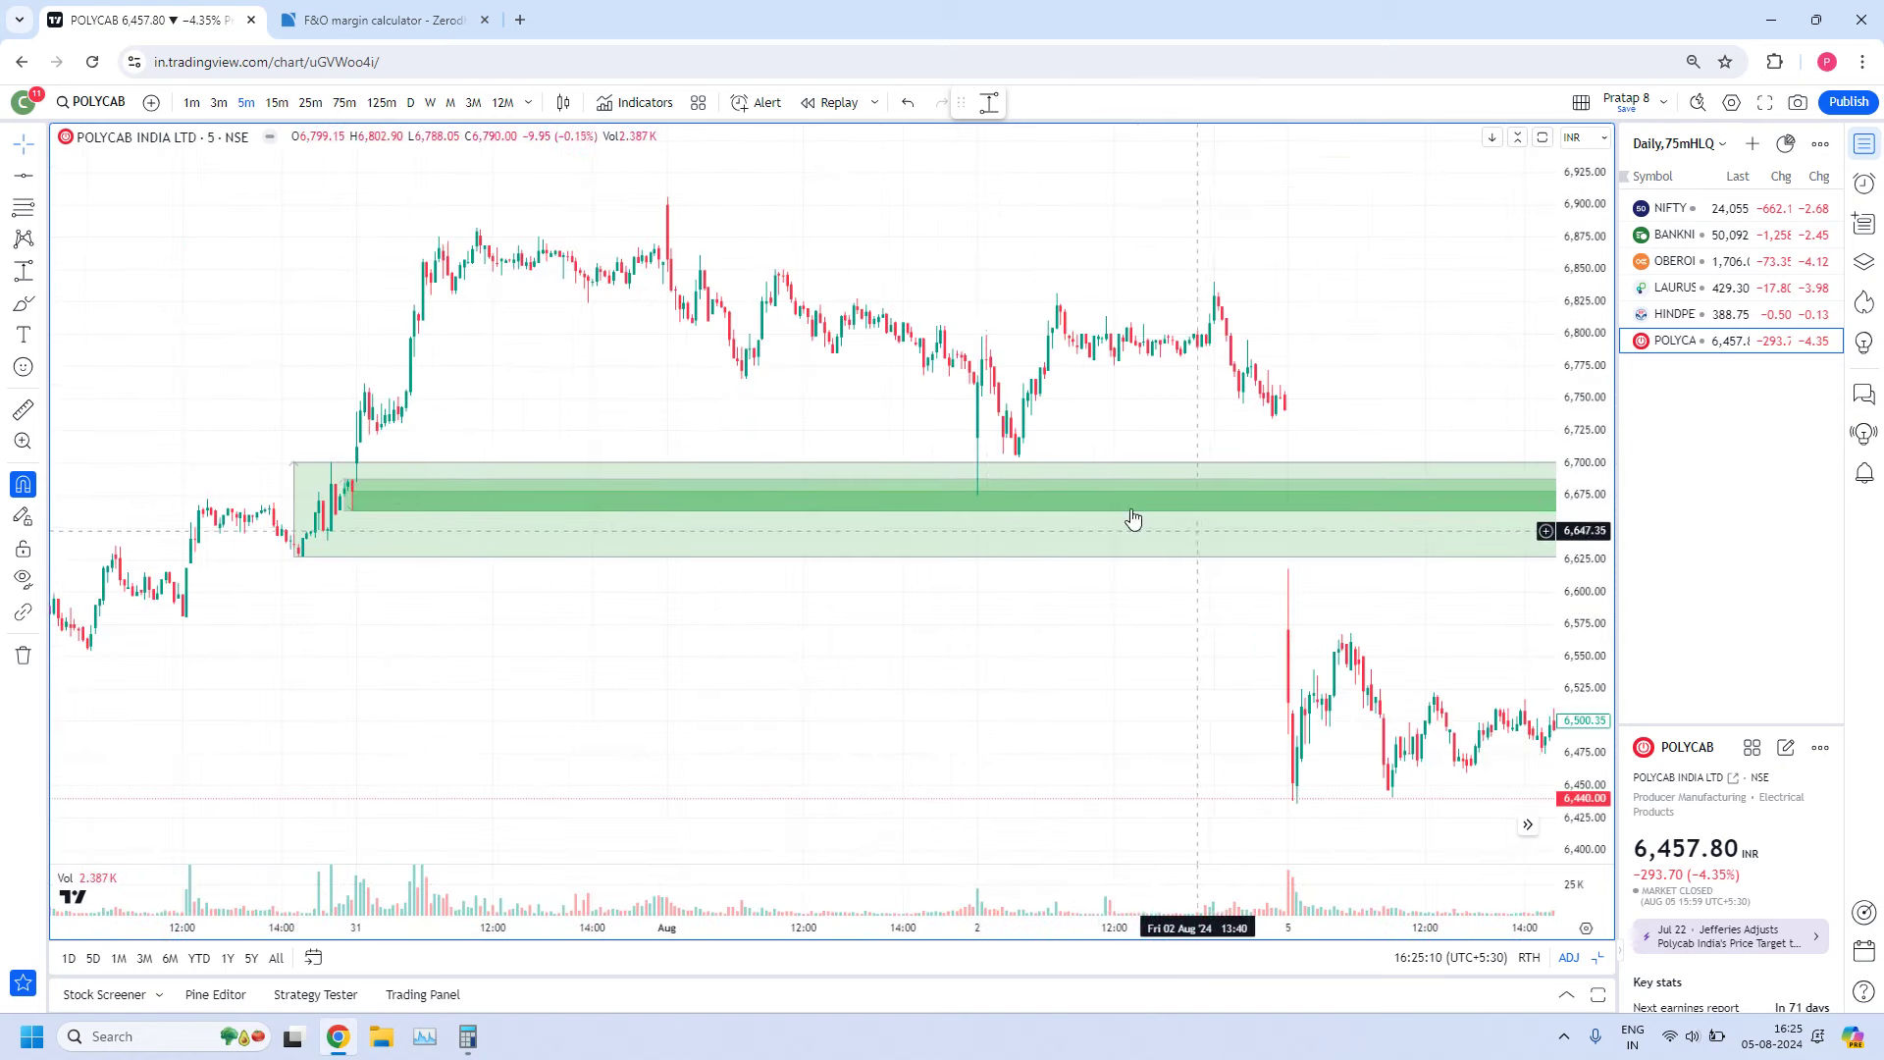
scroll(952, 613, "up", 1)
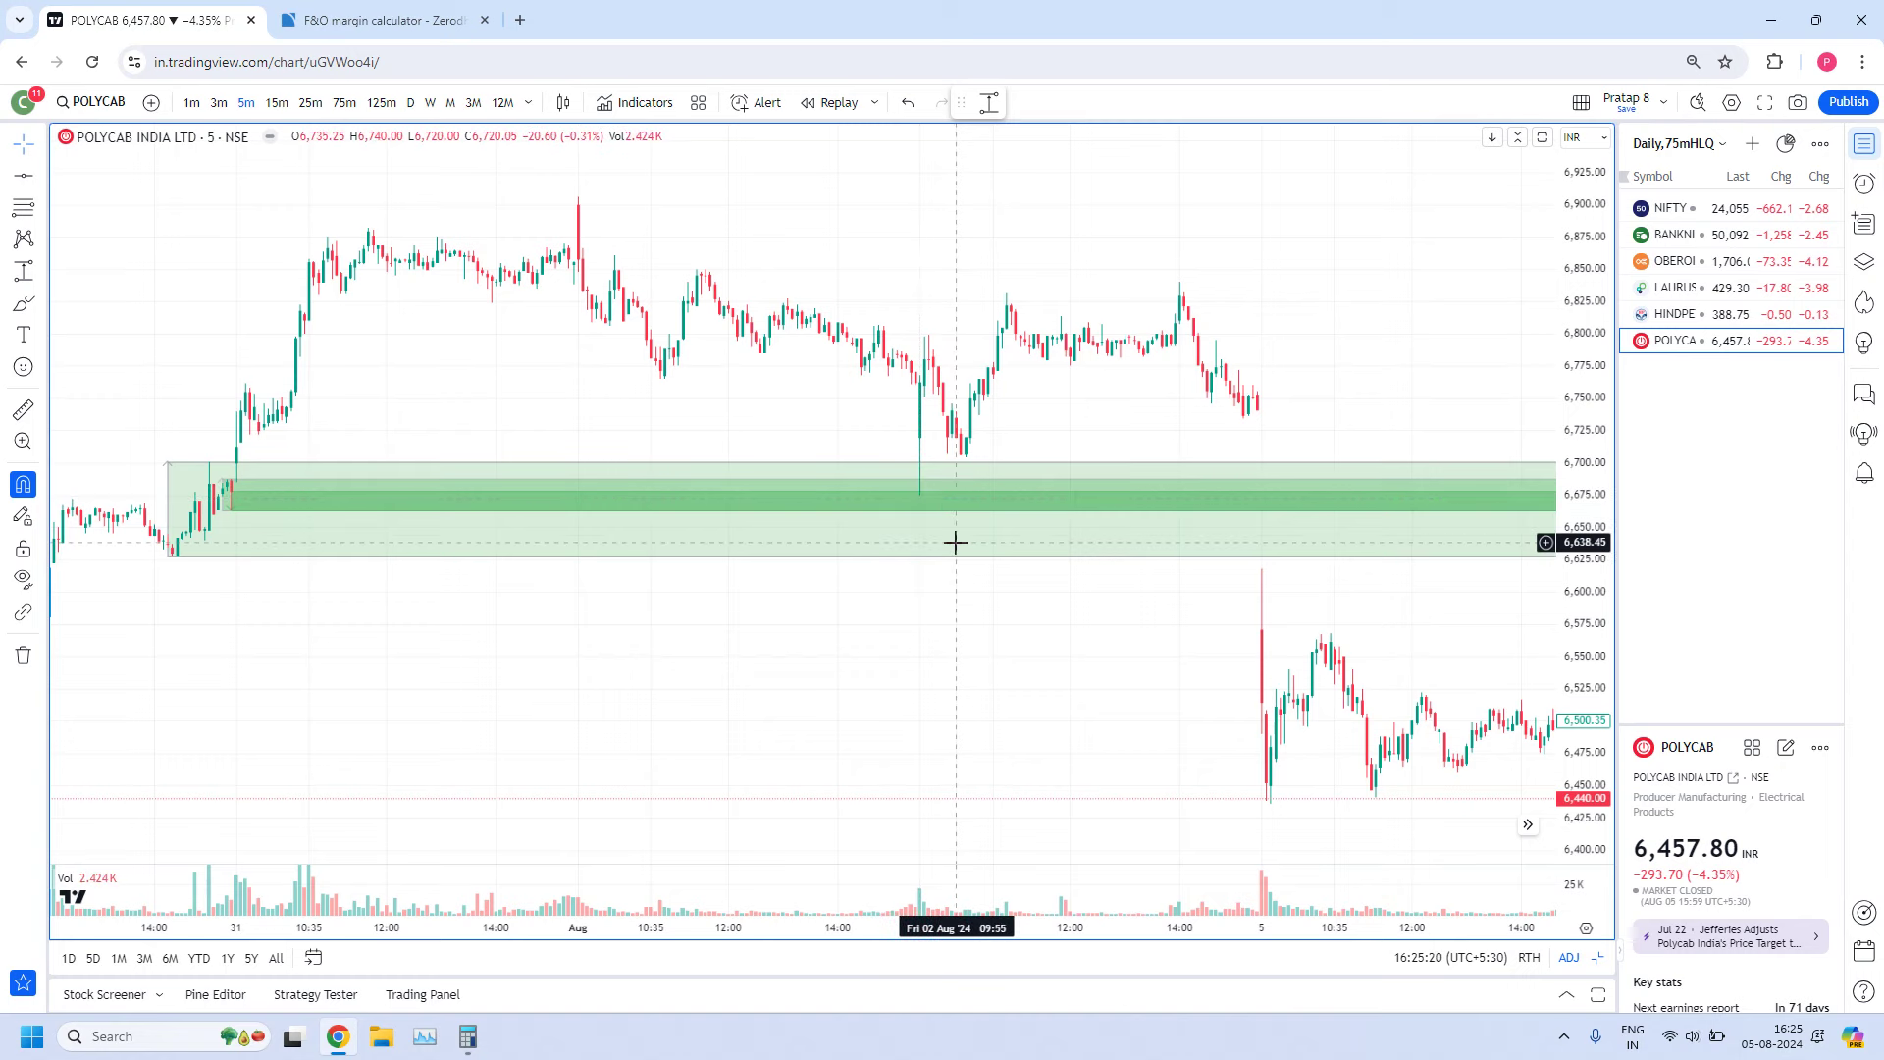
scroll(962, 687, "up", 2)
scroll(814, 579, "down", 3)
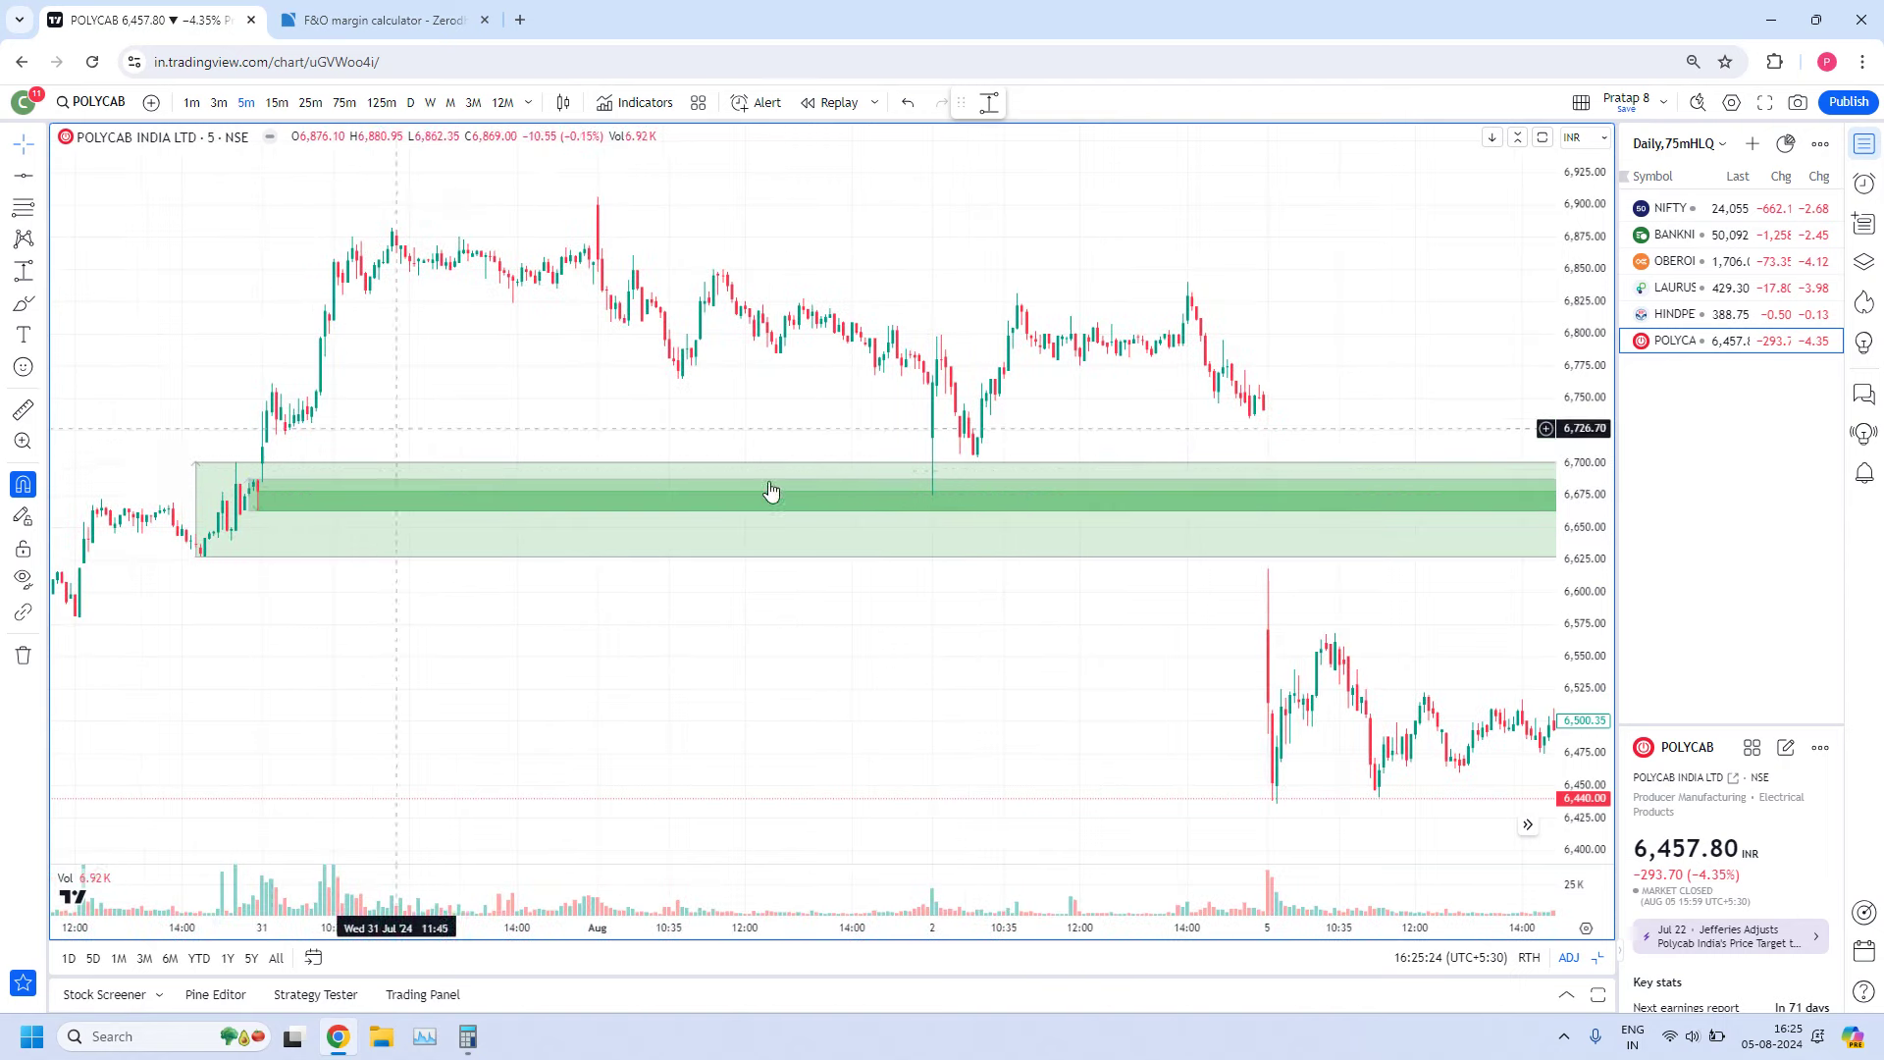
left_click(934, 504)
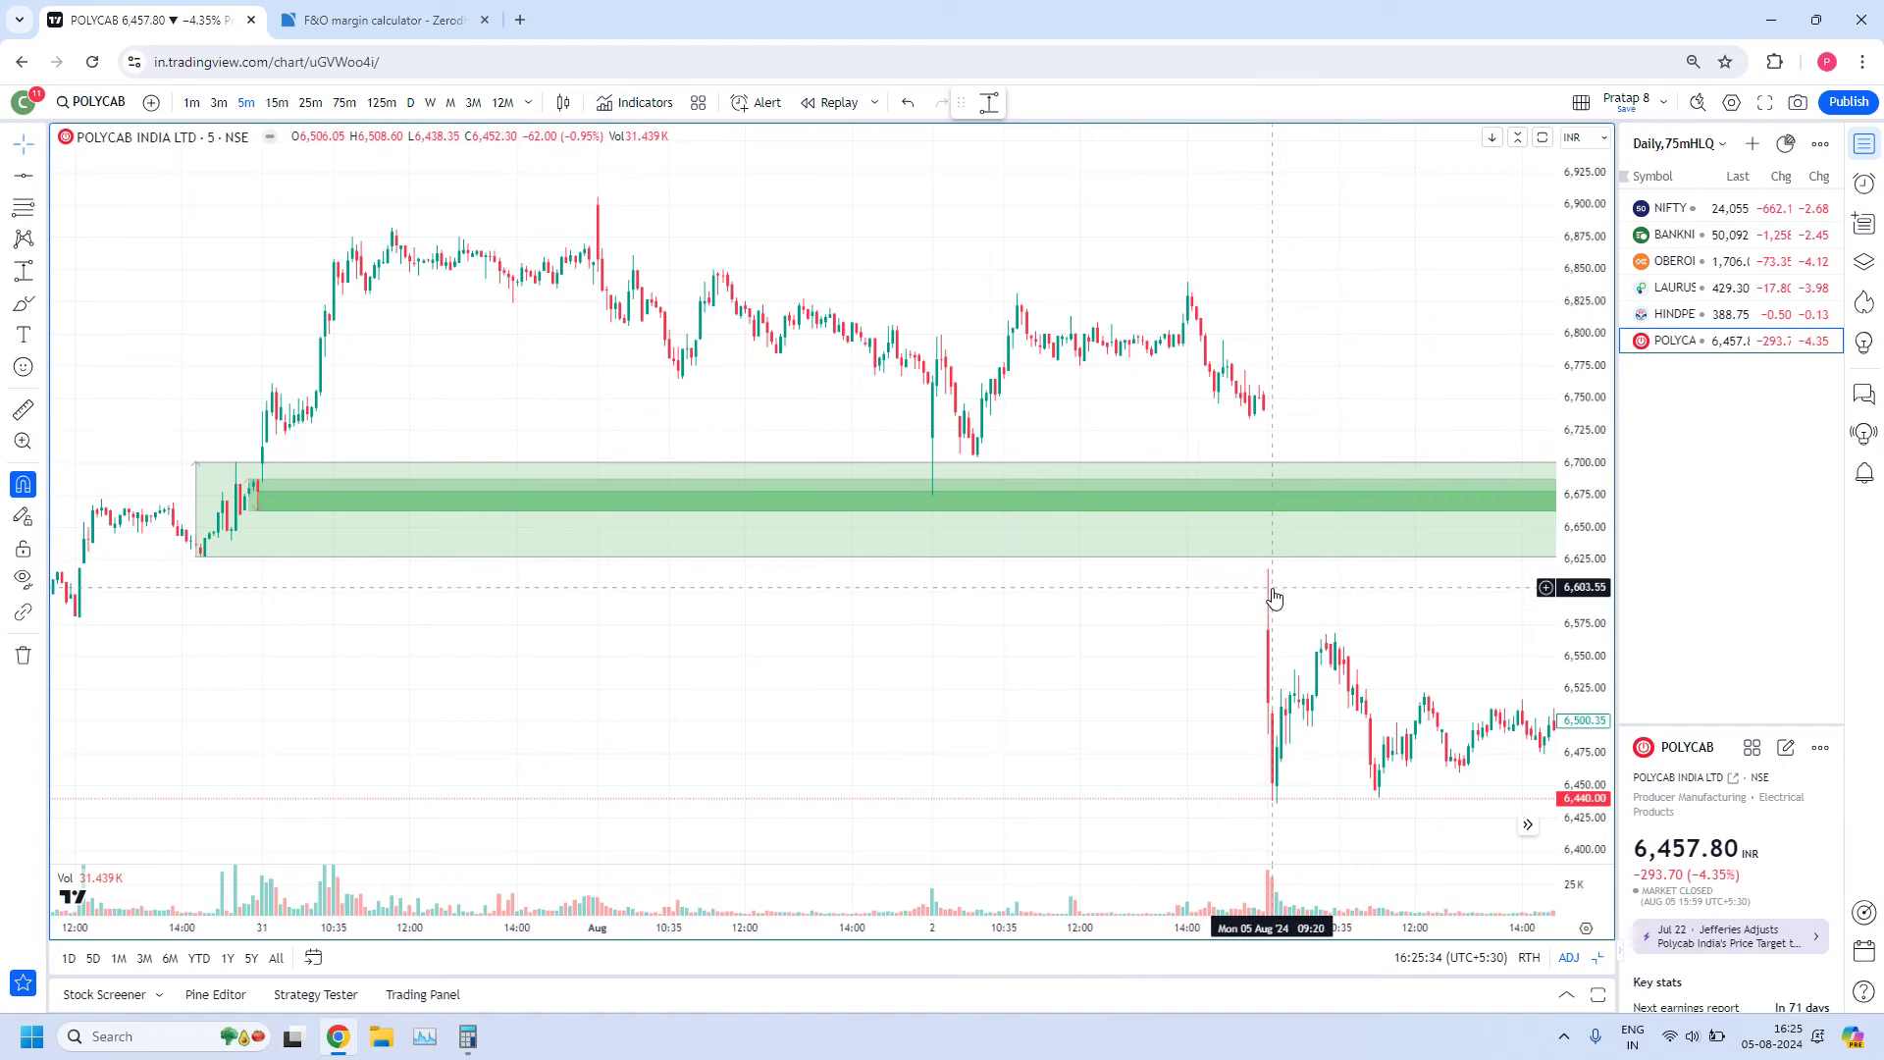
scroll(1272, 598, "down", 3)
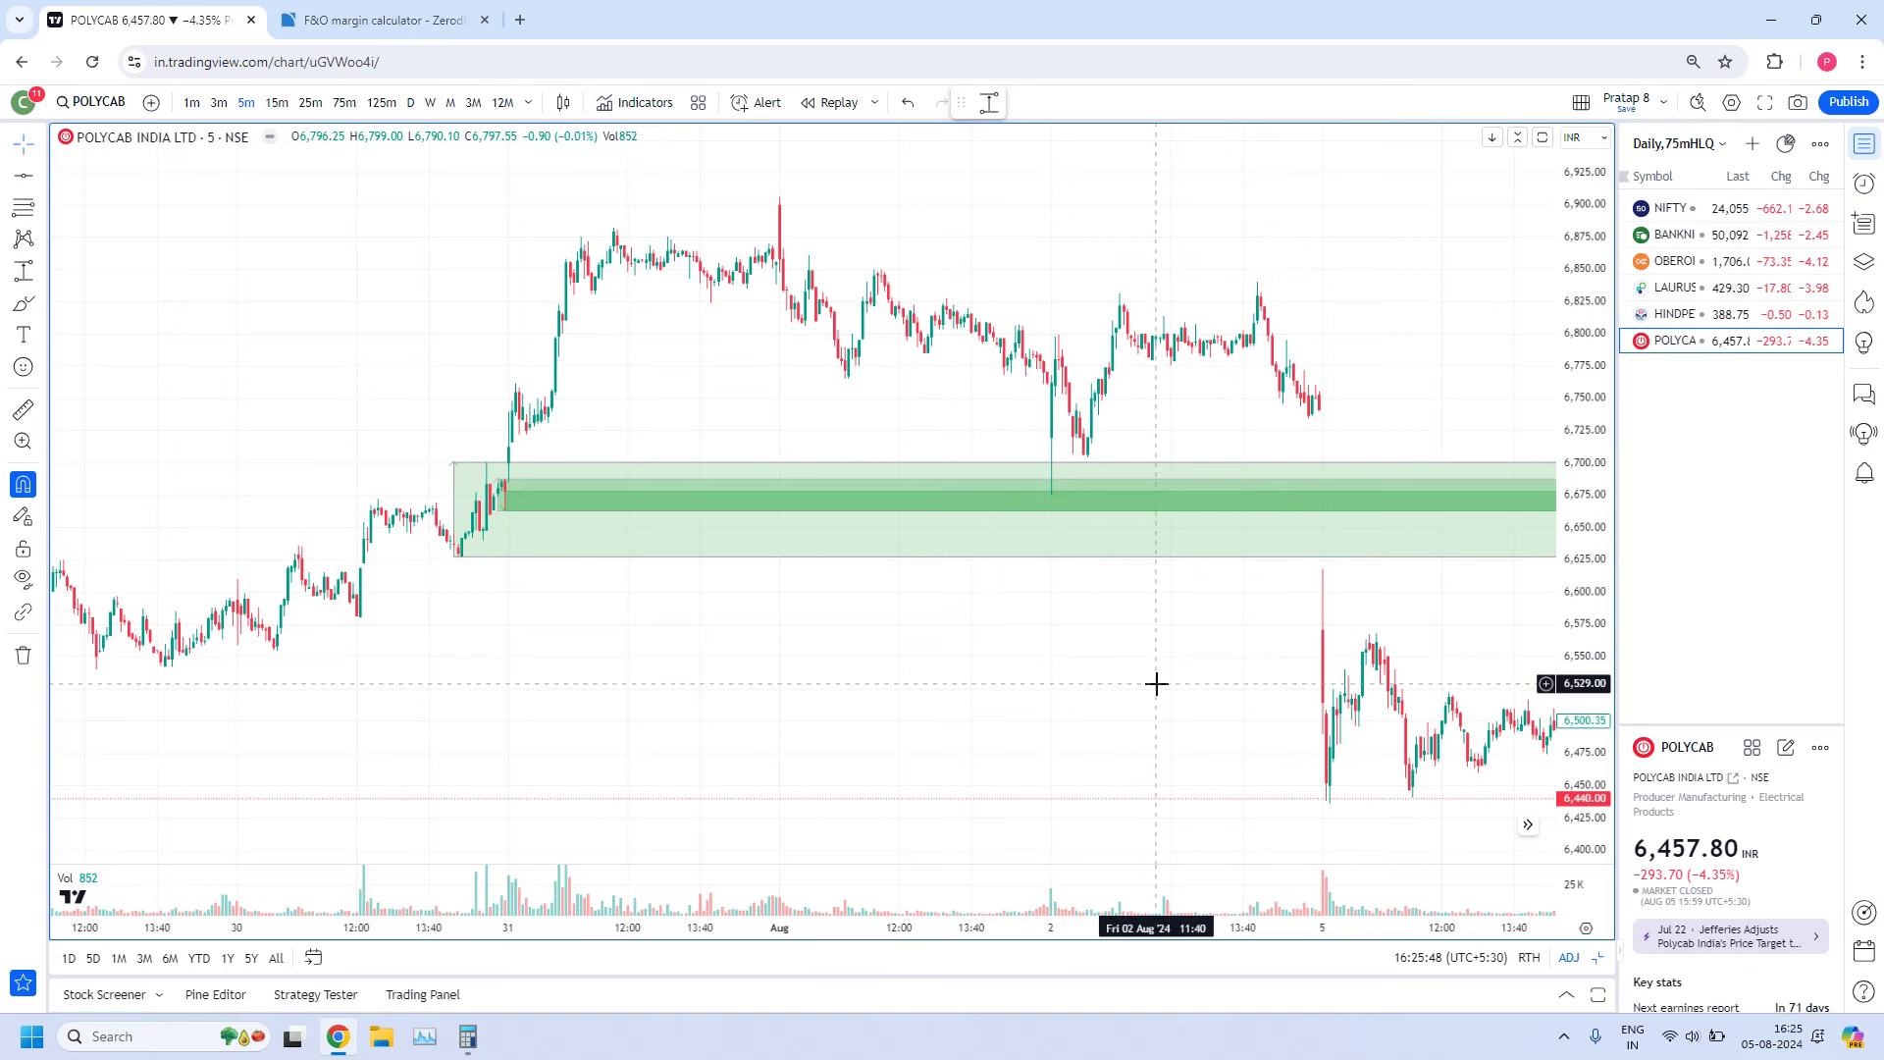
scroll(1155, 681, "up", 3)
left_click_drag(1300, 353, 952, 317)
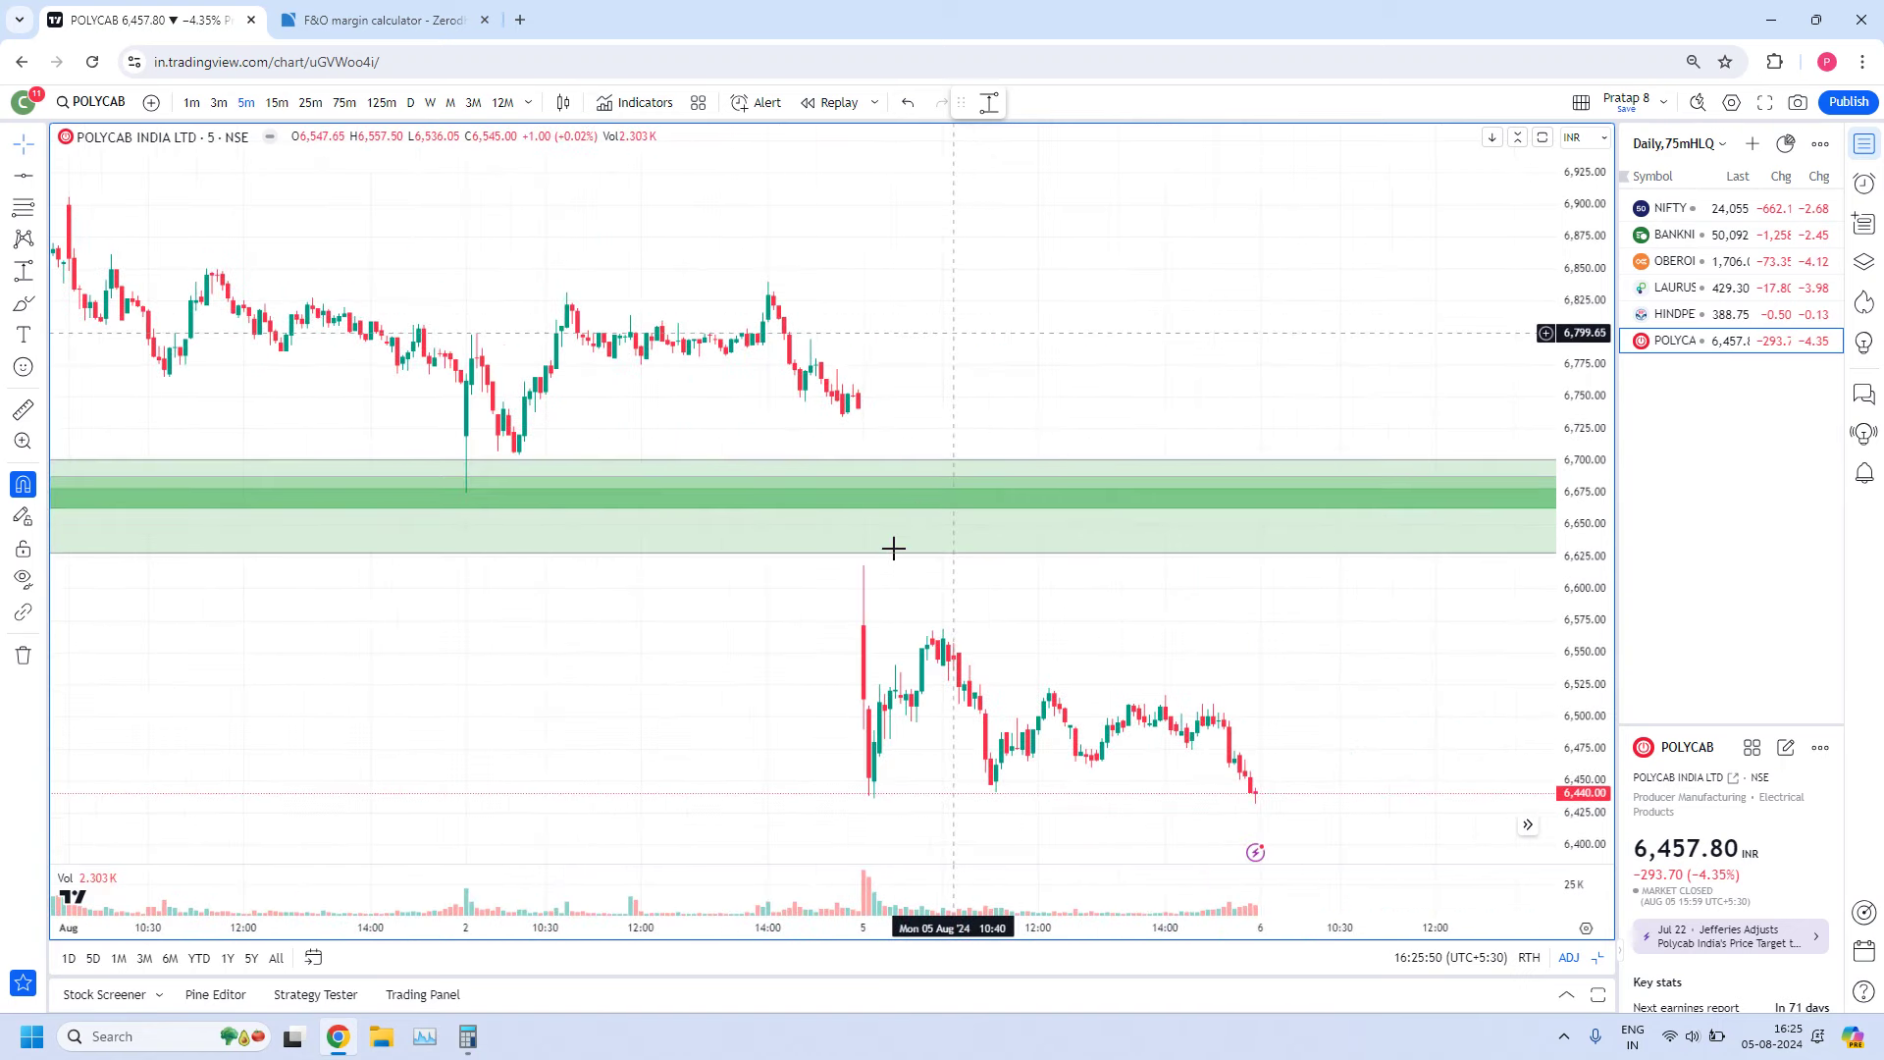
Return to the Hindustan Petroleum chart and review the 5 August bounce from the smallest demand zone
scroll(1146, 326, "down", 2)
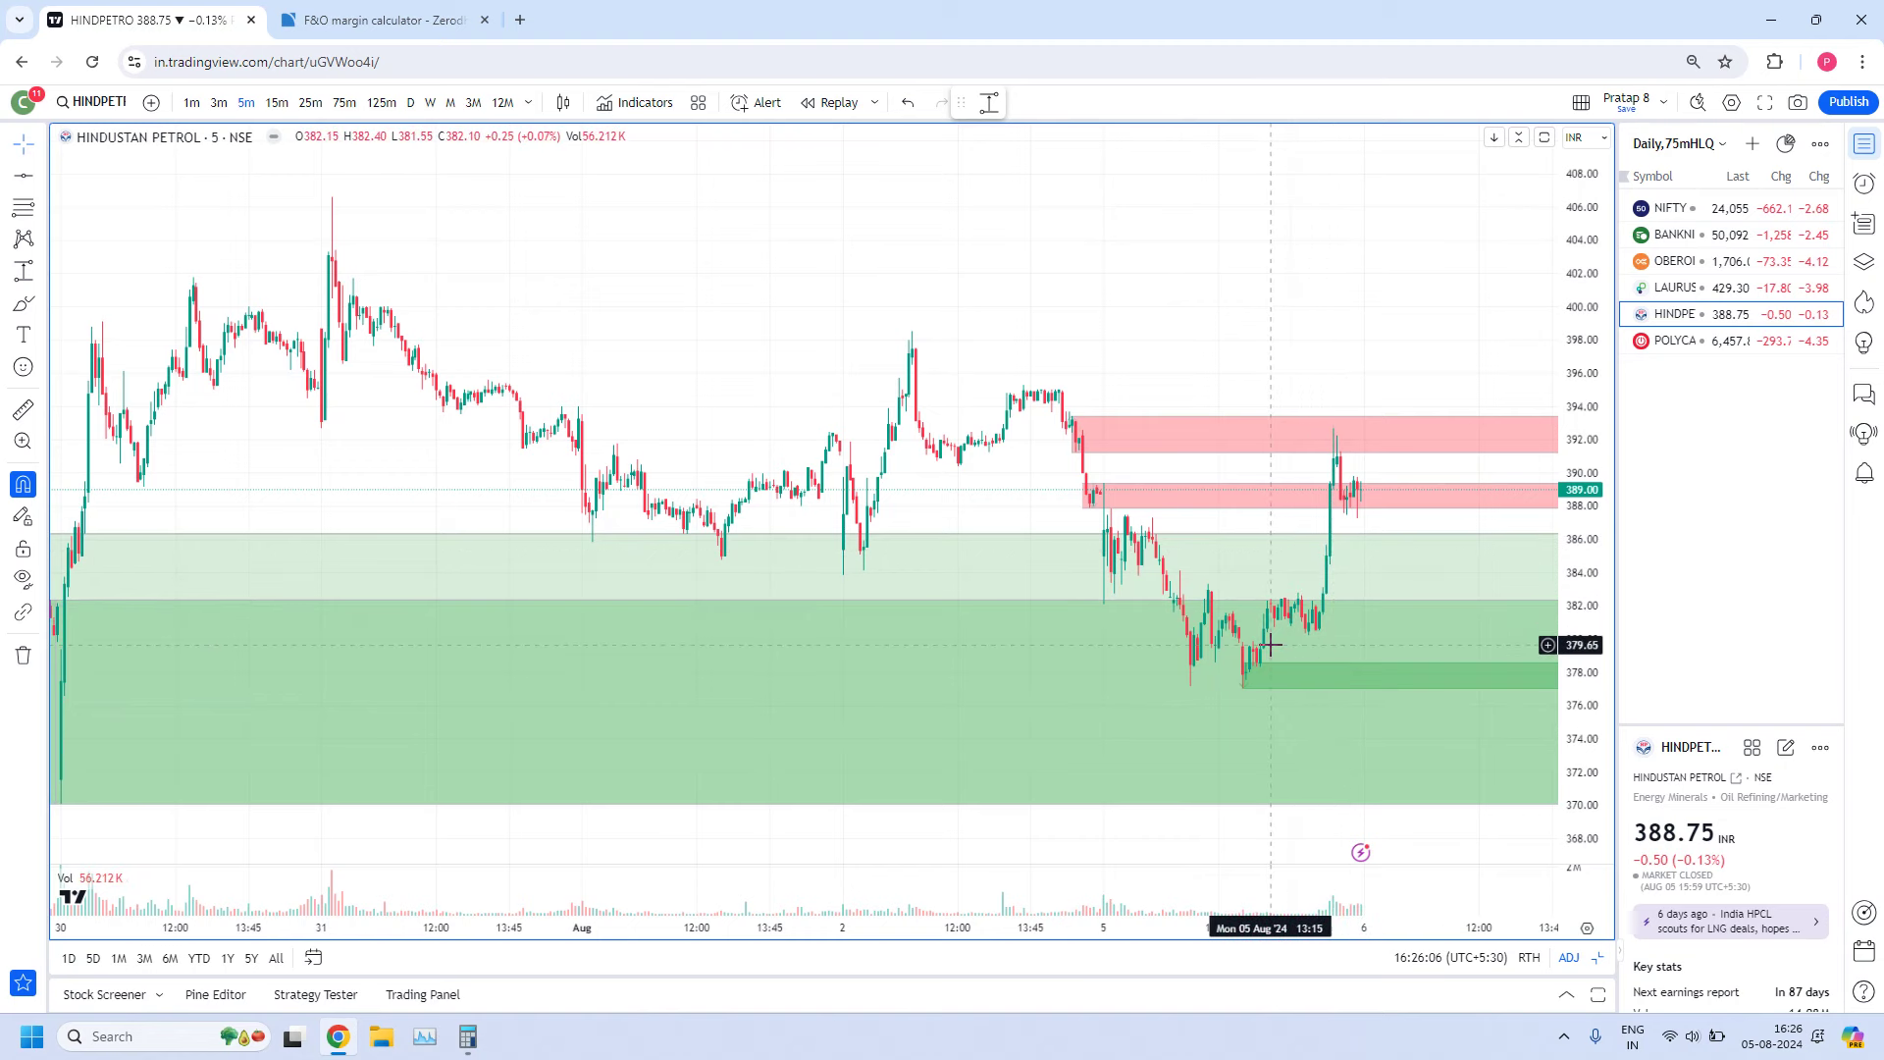
scroll(1271, 645, "up", 3)
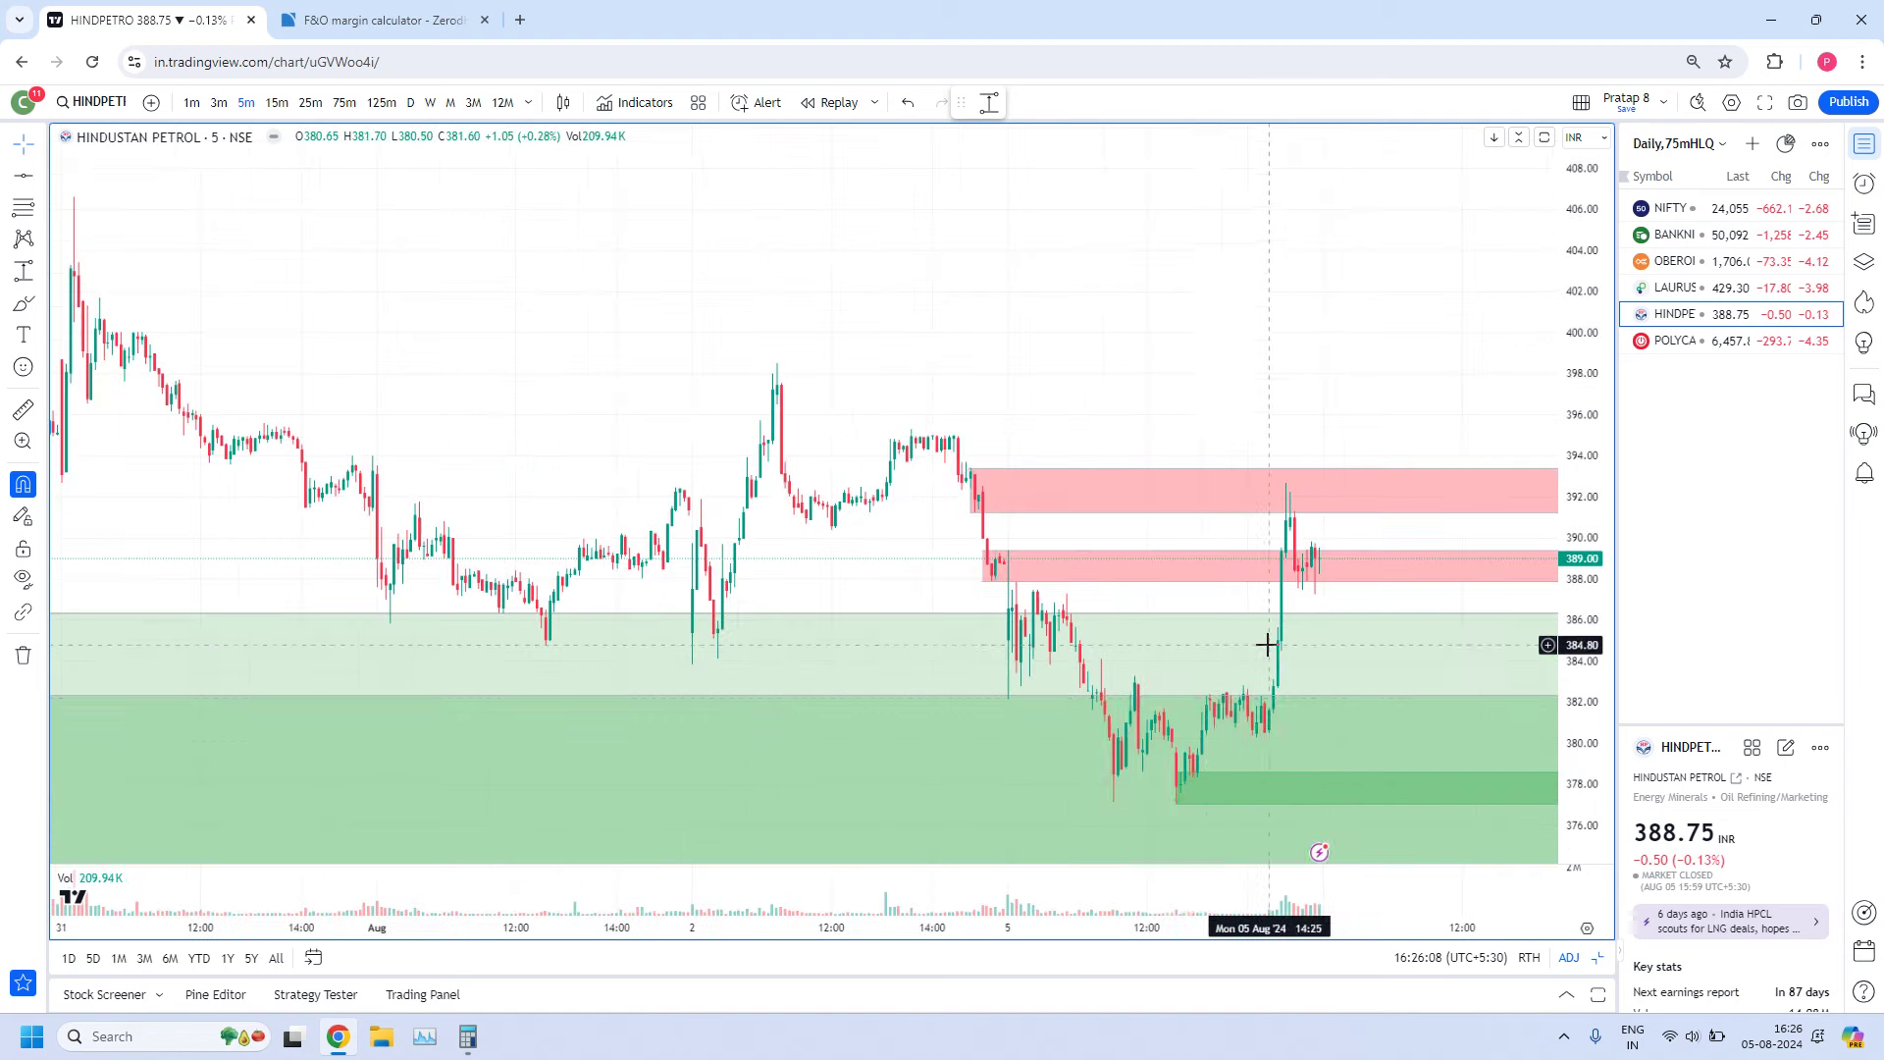
scroll(1263, 668, "down", 3)
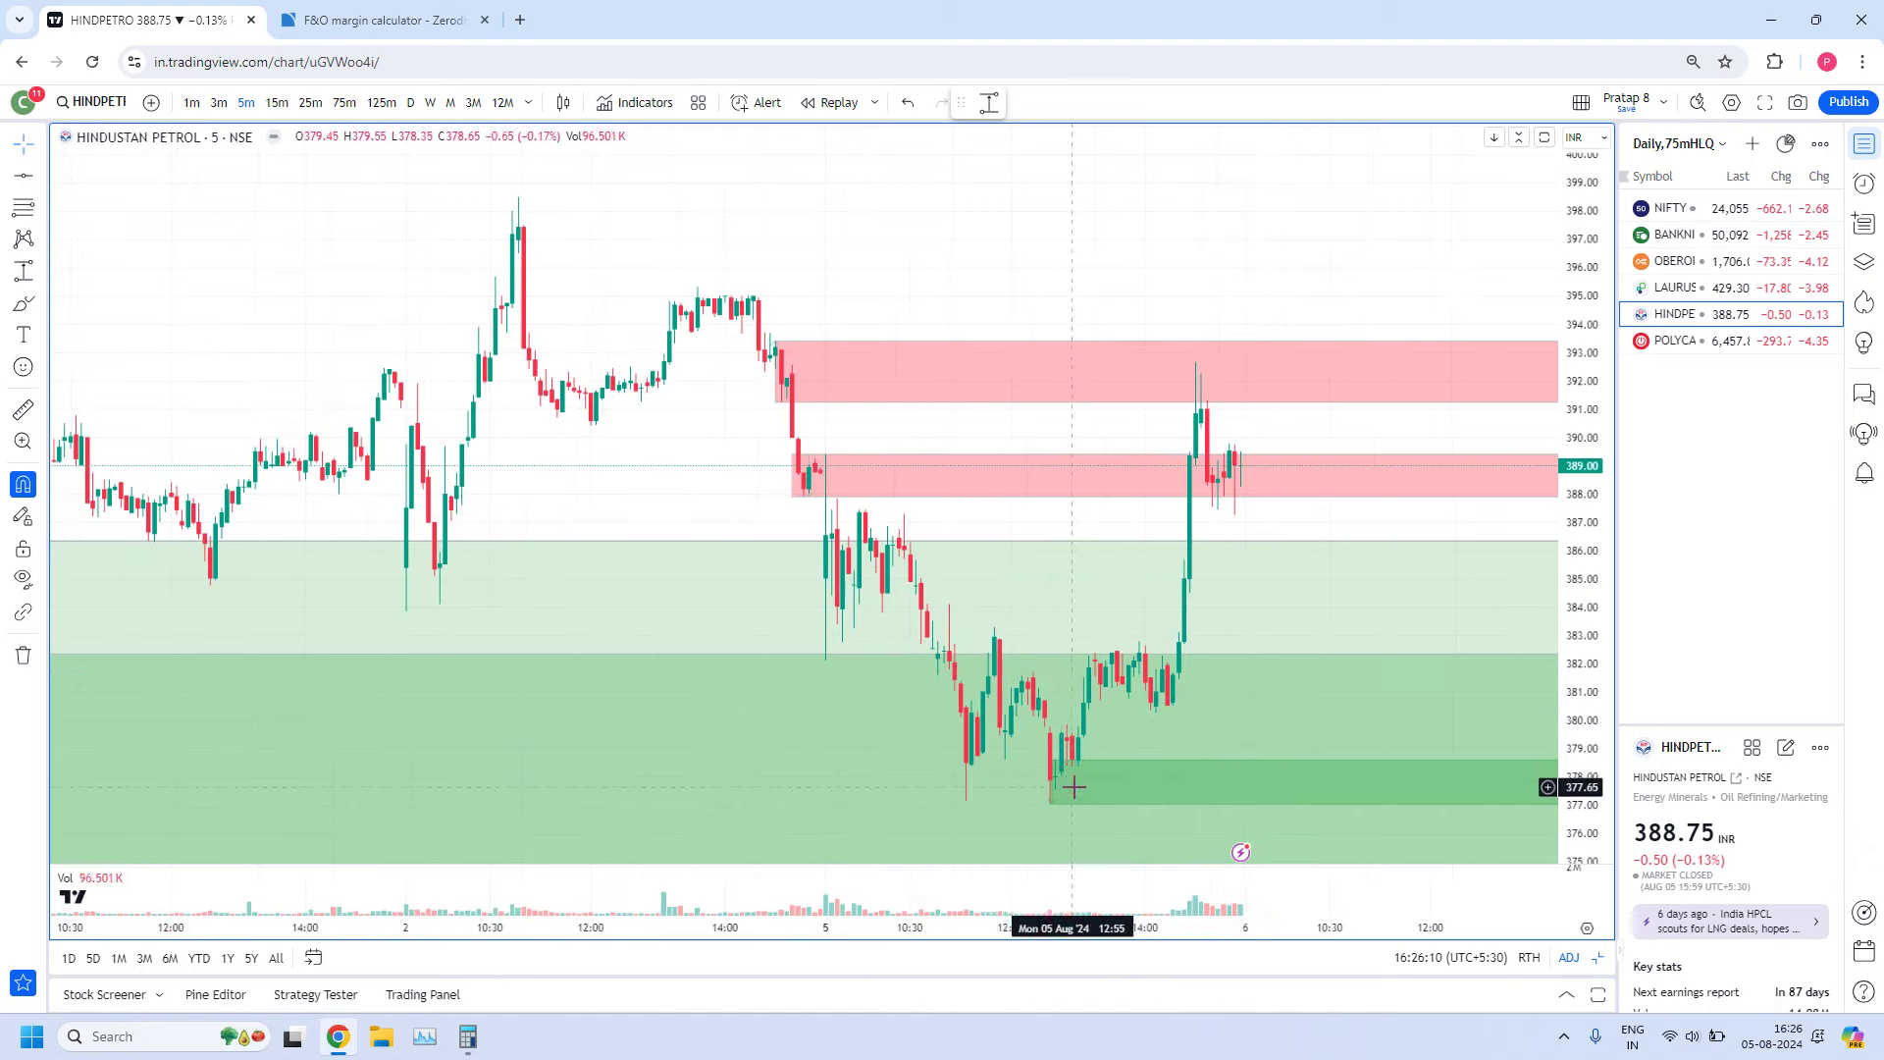
scroll(1178, 637, "up", 3)
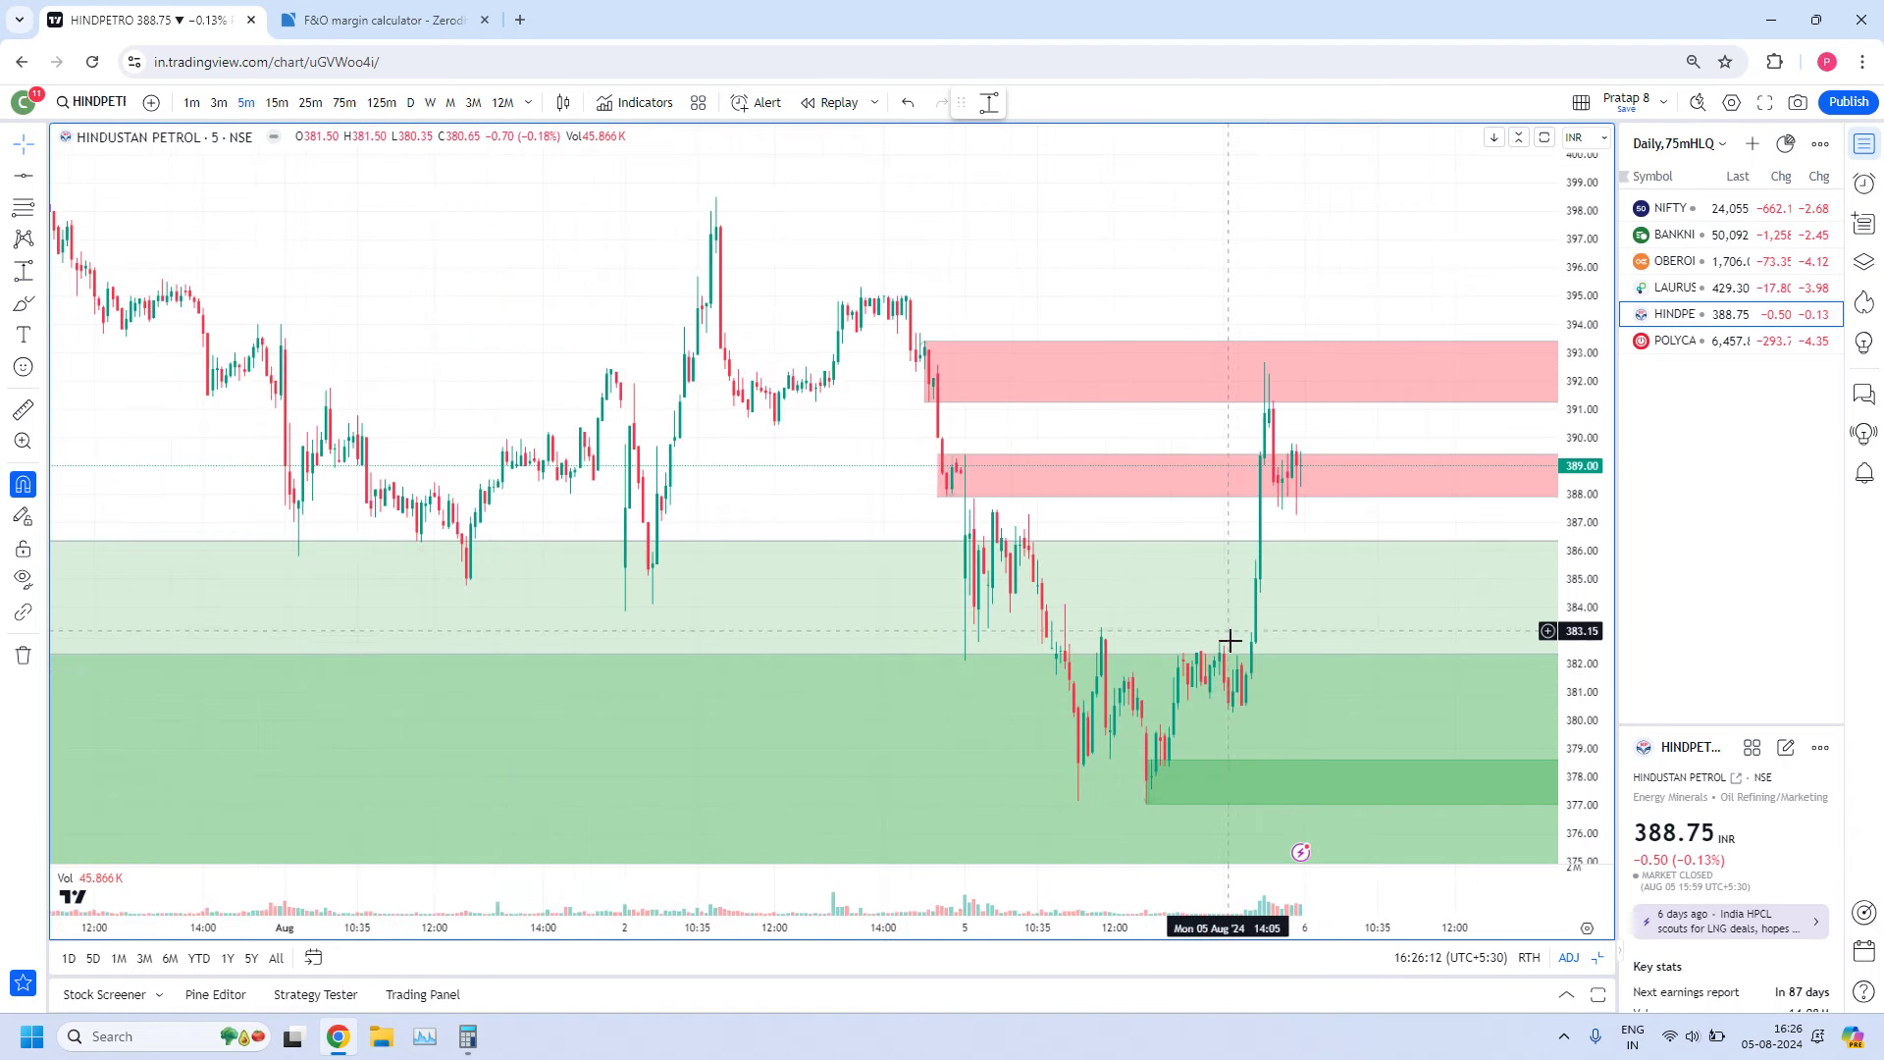
scroll(1400, 547, "down", 3)
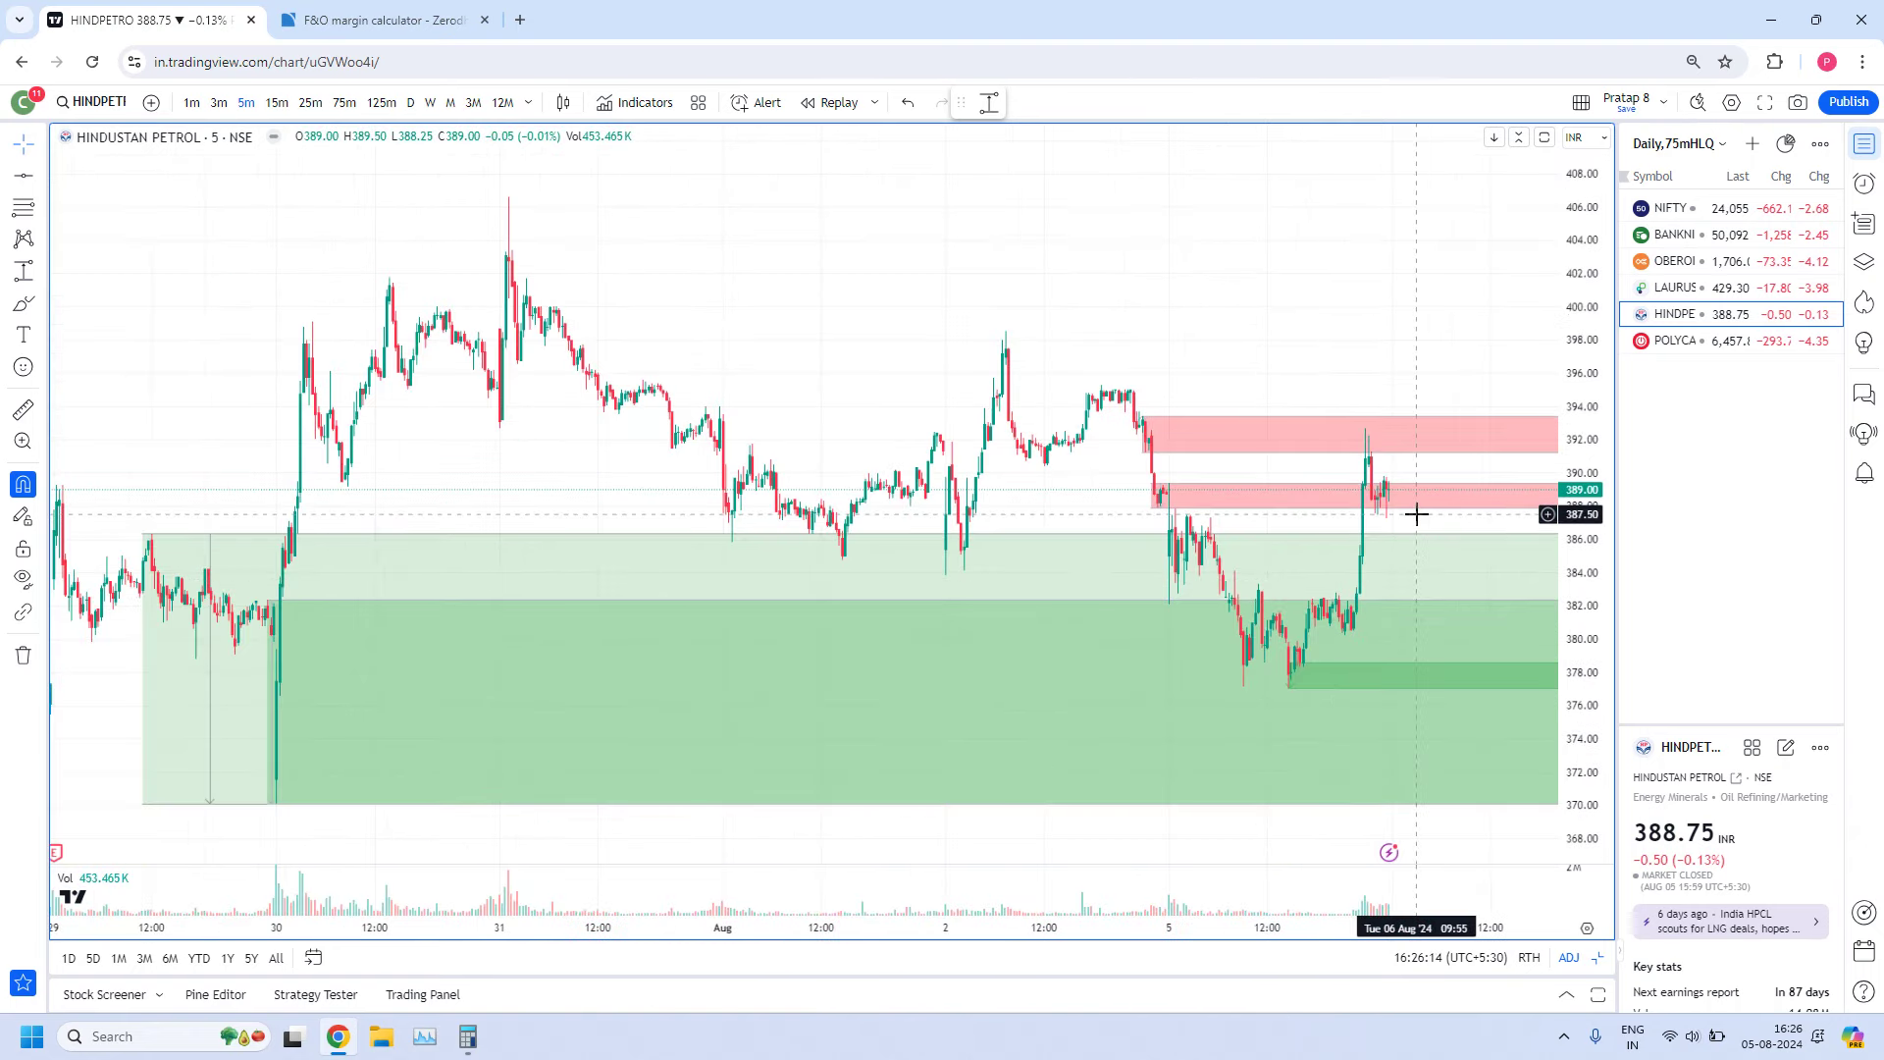